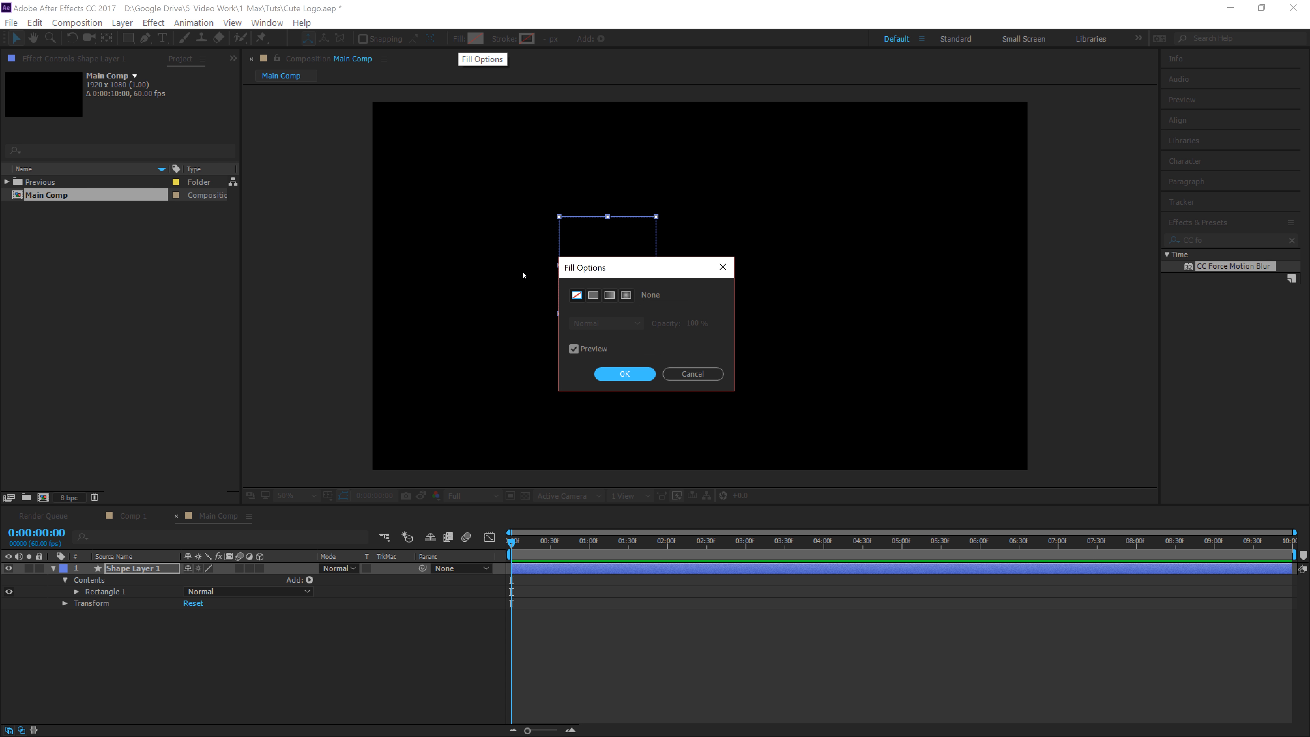
- Give the square a solid fill and set its colour to turquoise #3DE3C2
click(593, 295)
click(630, 371)
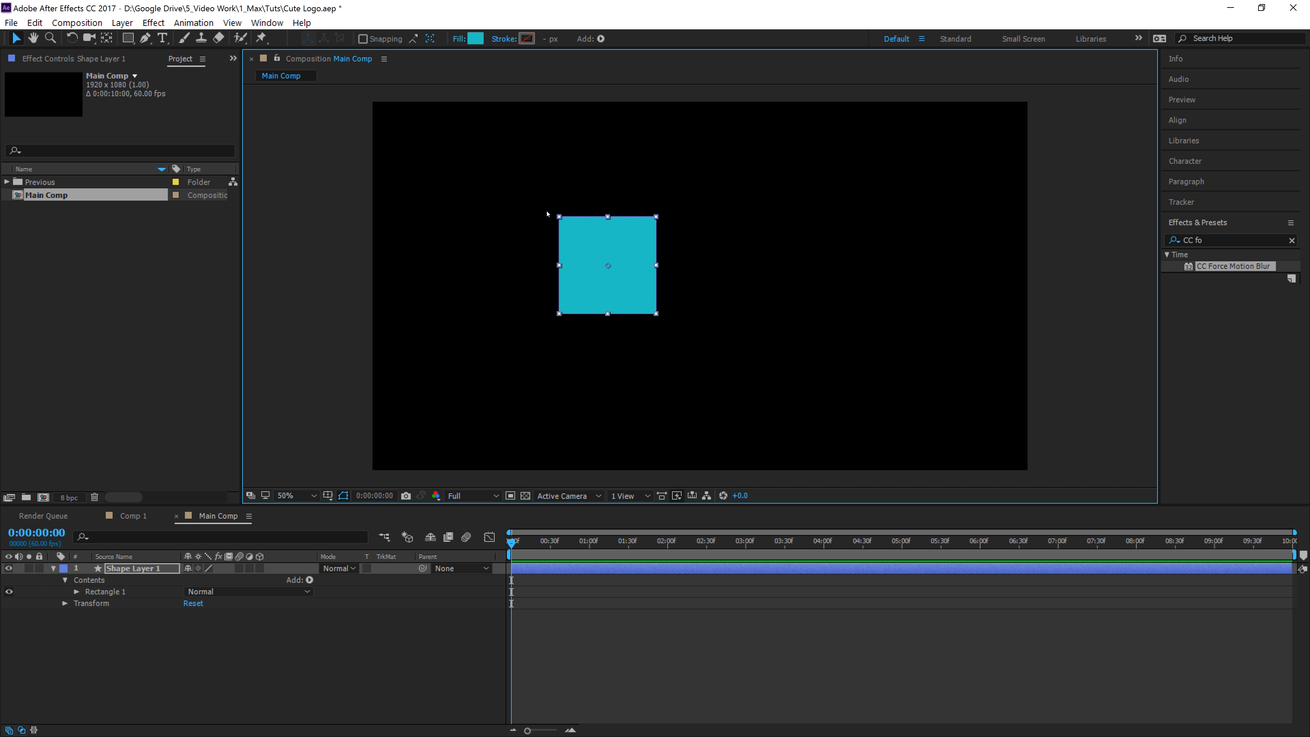
click(476, 39)
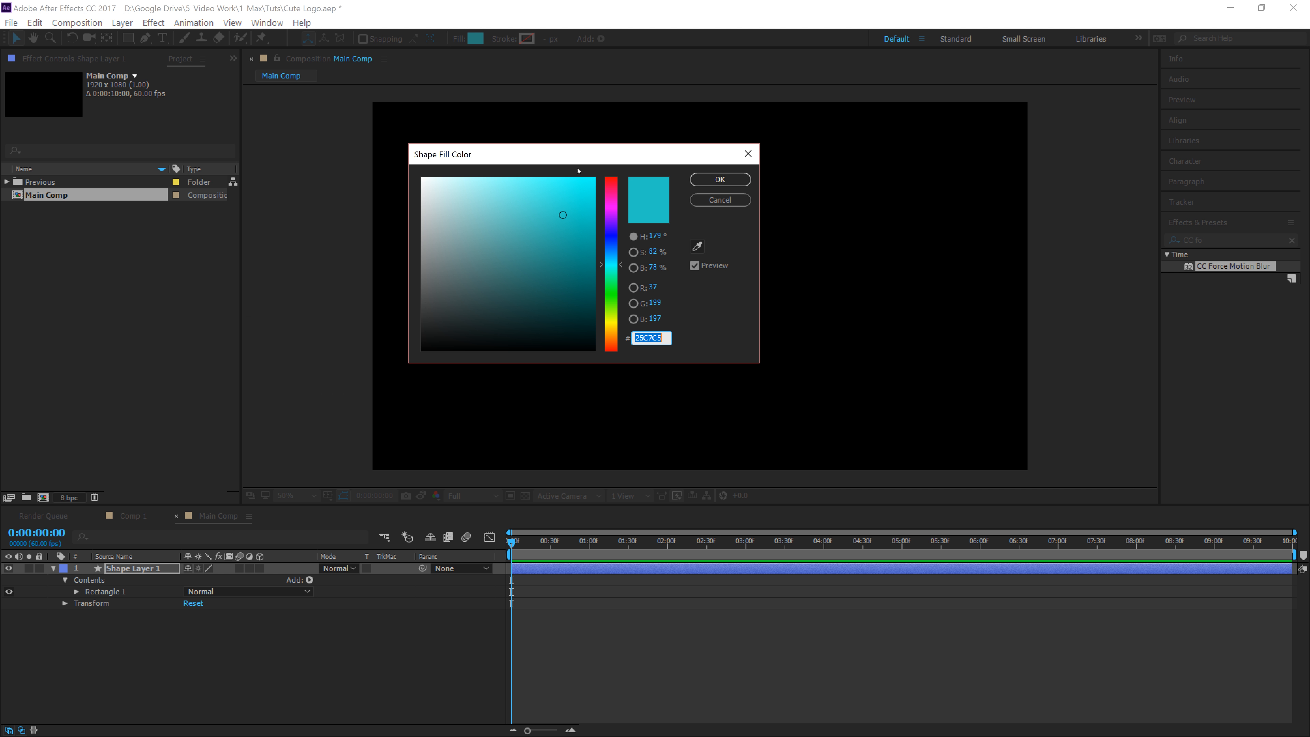
drag(613, 265, 615, 266)
drag(531, 198, 548, 195)
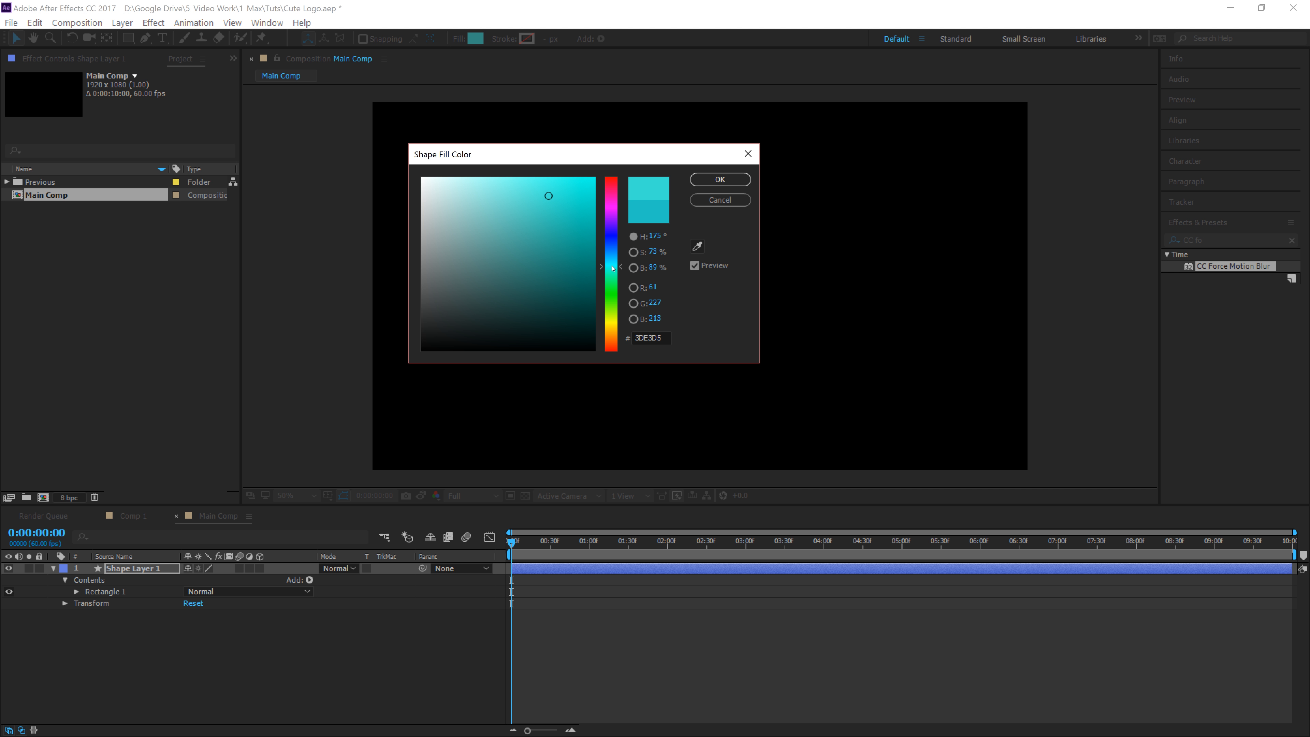
drag(613, 267, 613, 271)
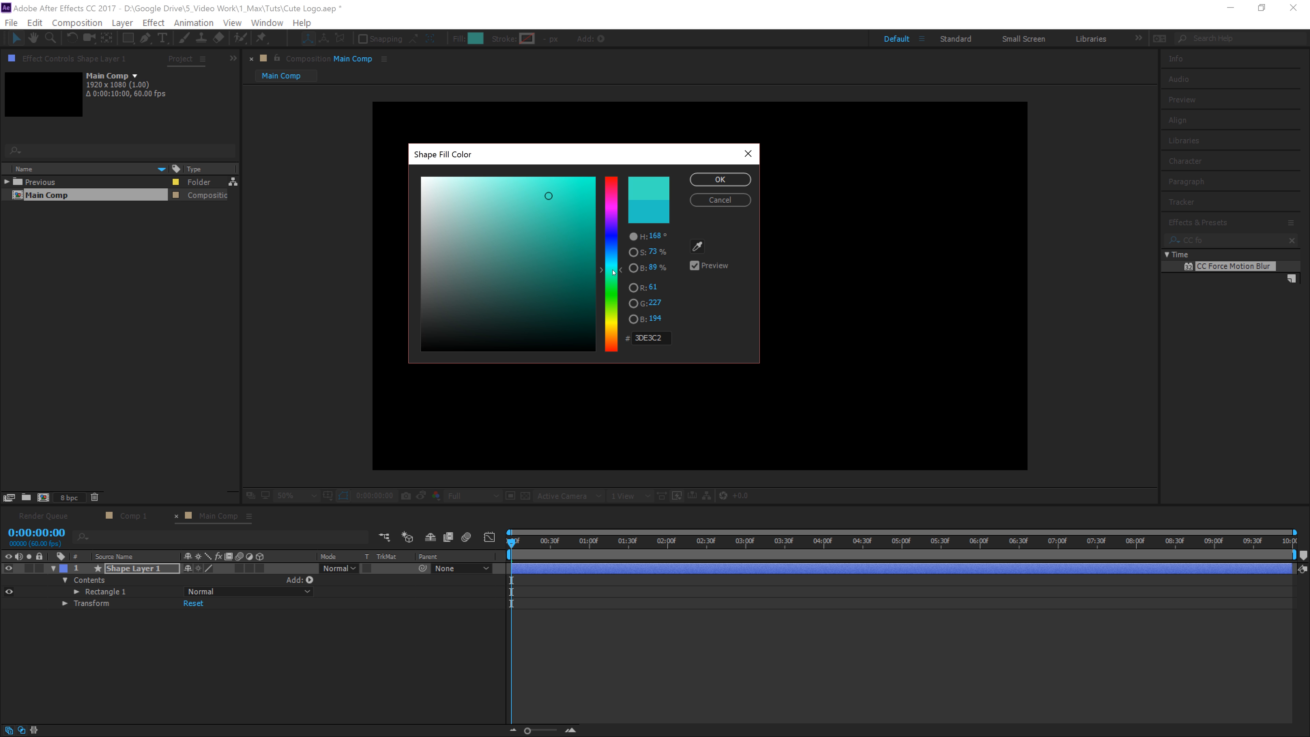
click(722, 181)
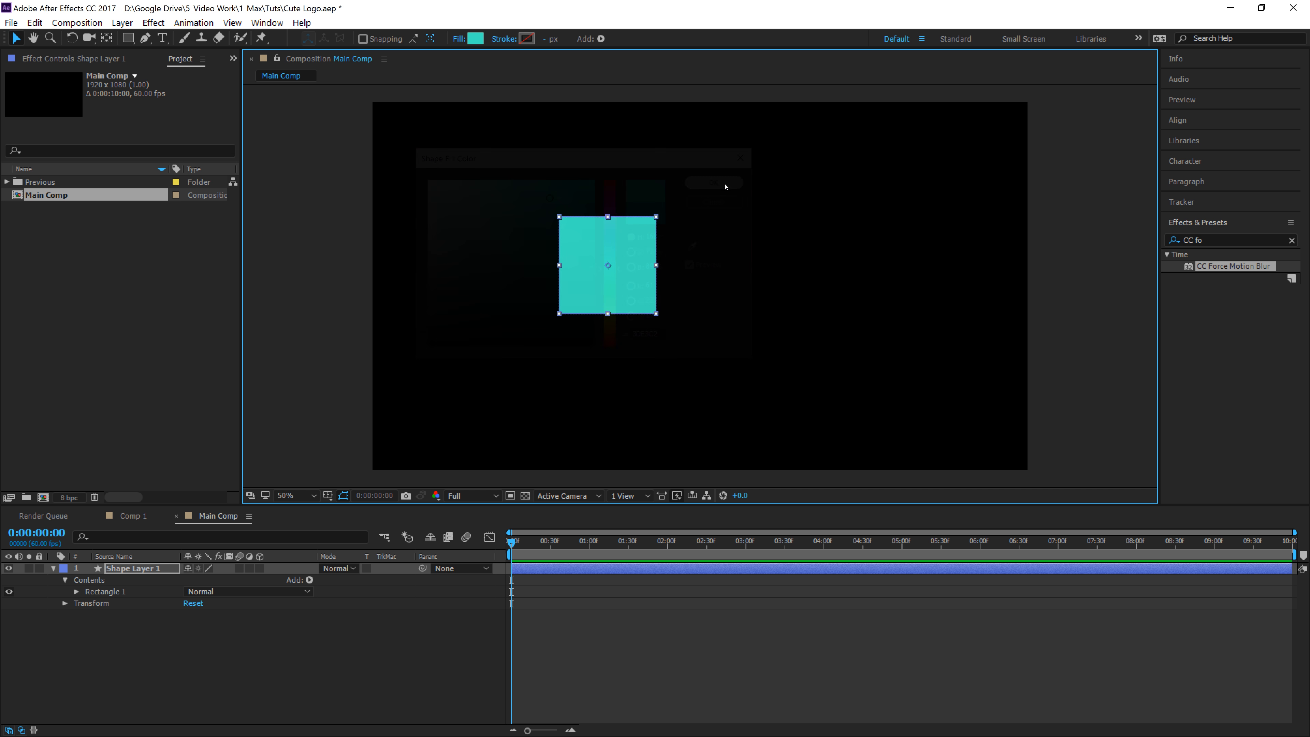
- Move Shape Layer 1's anchor point to the centre of the square with the Pan Behind tool
click(205, 666)
click(142, 569)
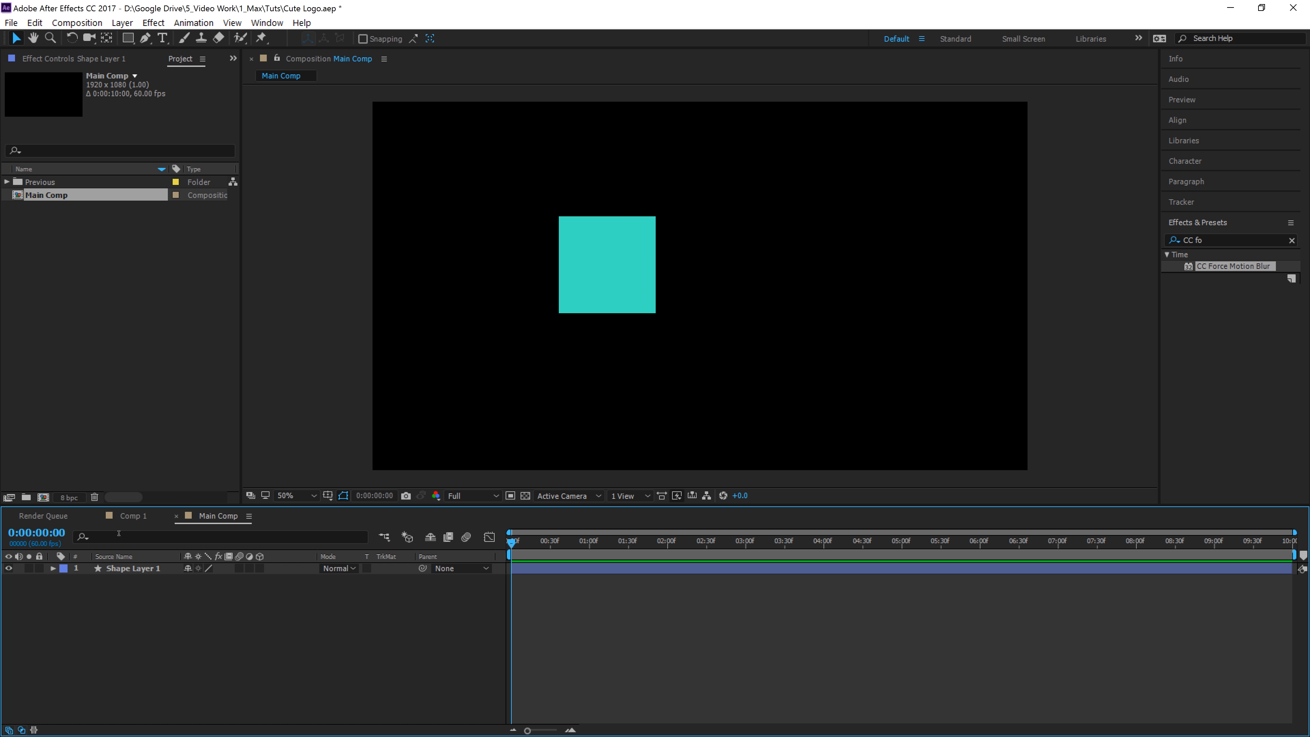
click(134, 572)
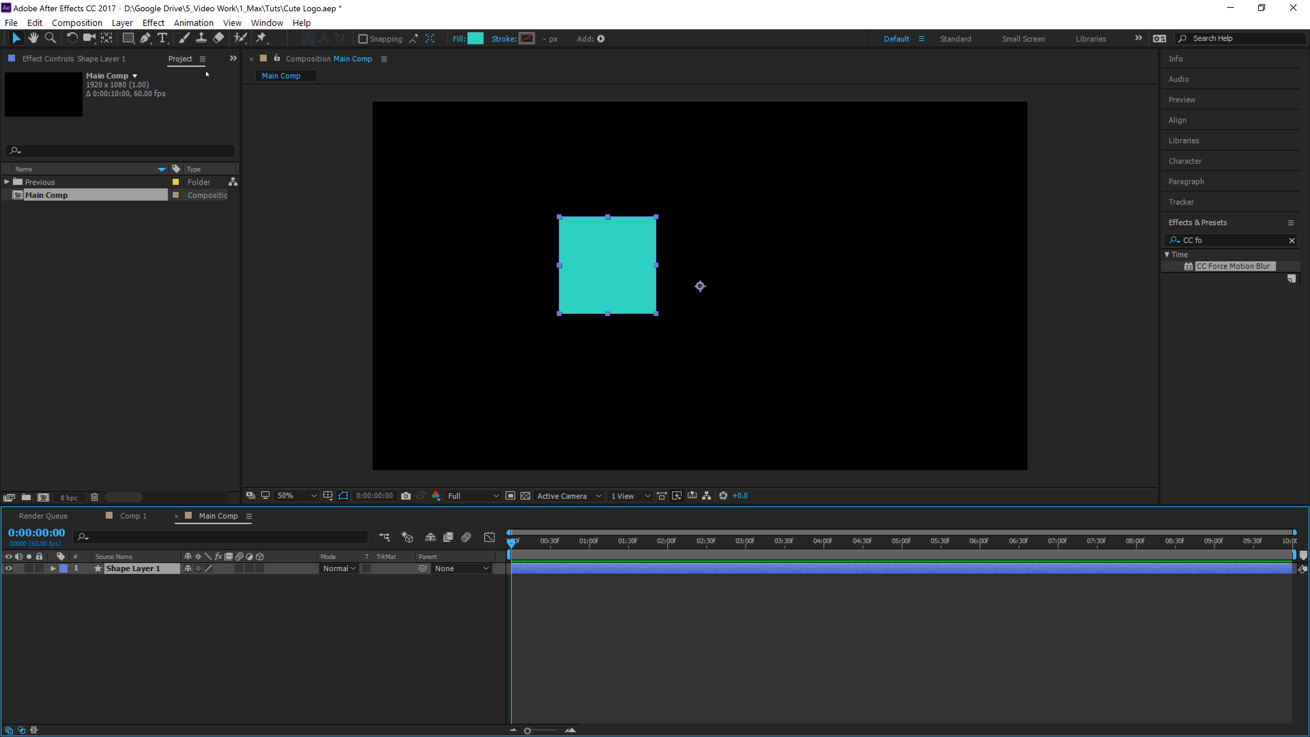
click(106, 37)
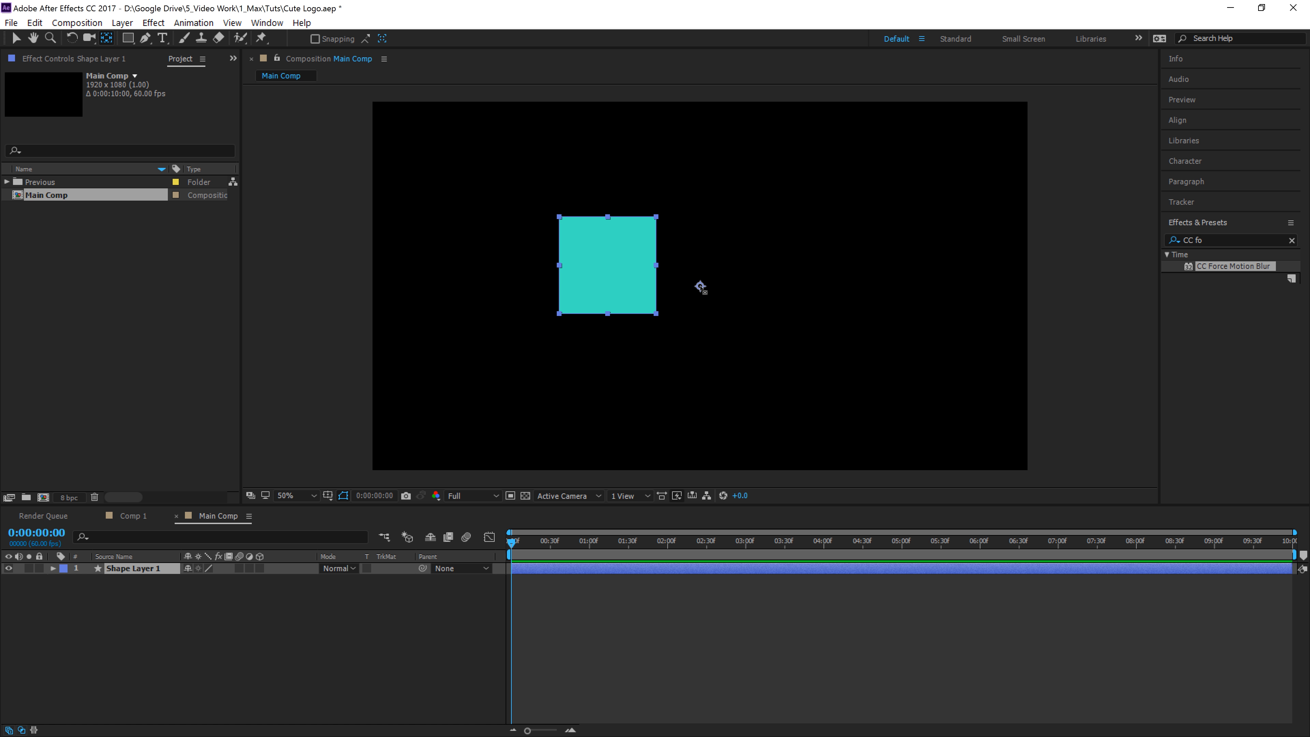
drag(700, 286, 608, 266)
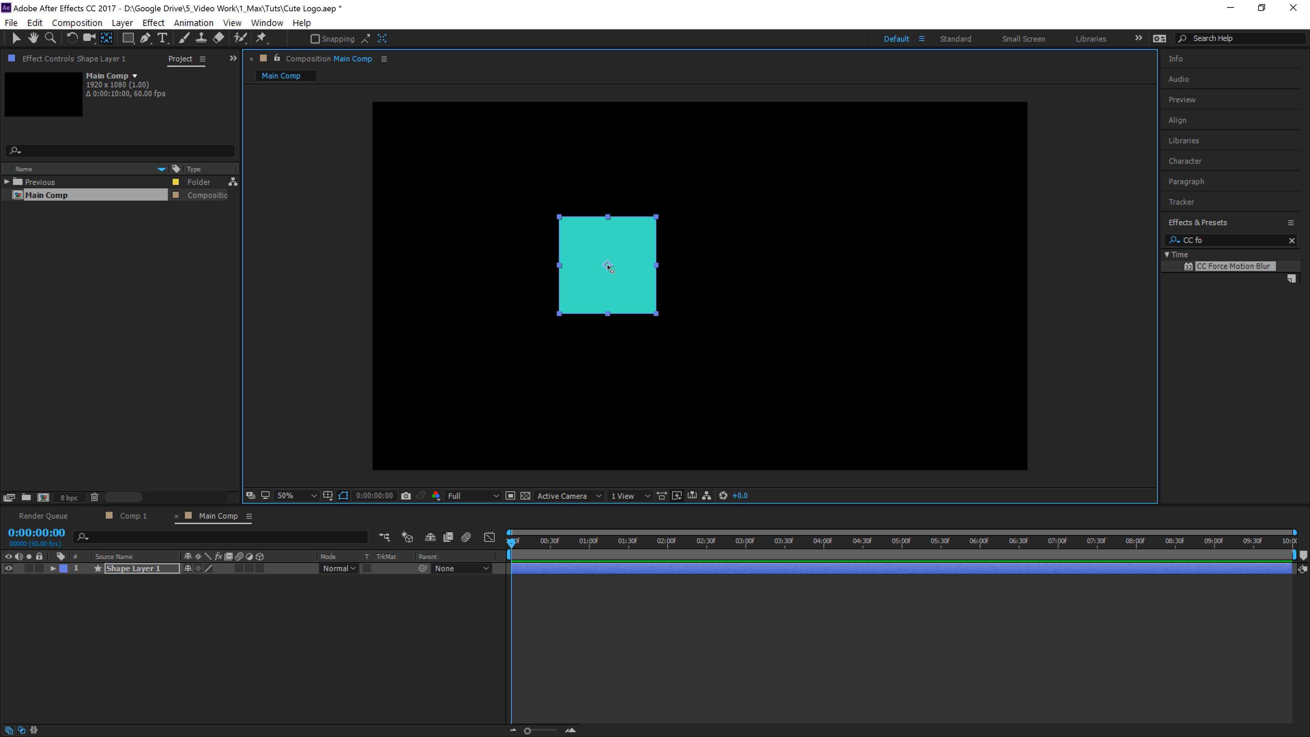
click(260, 619)
click(148, 569)
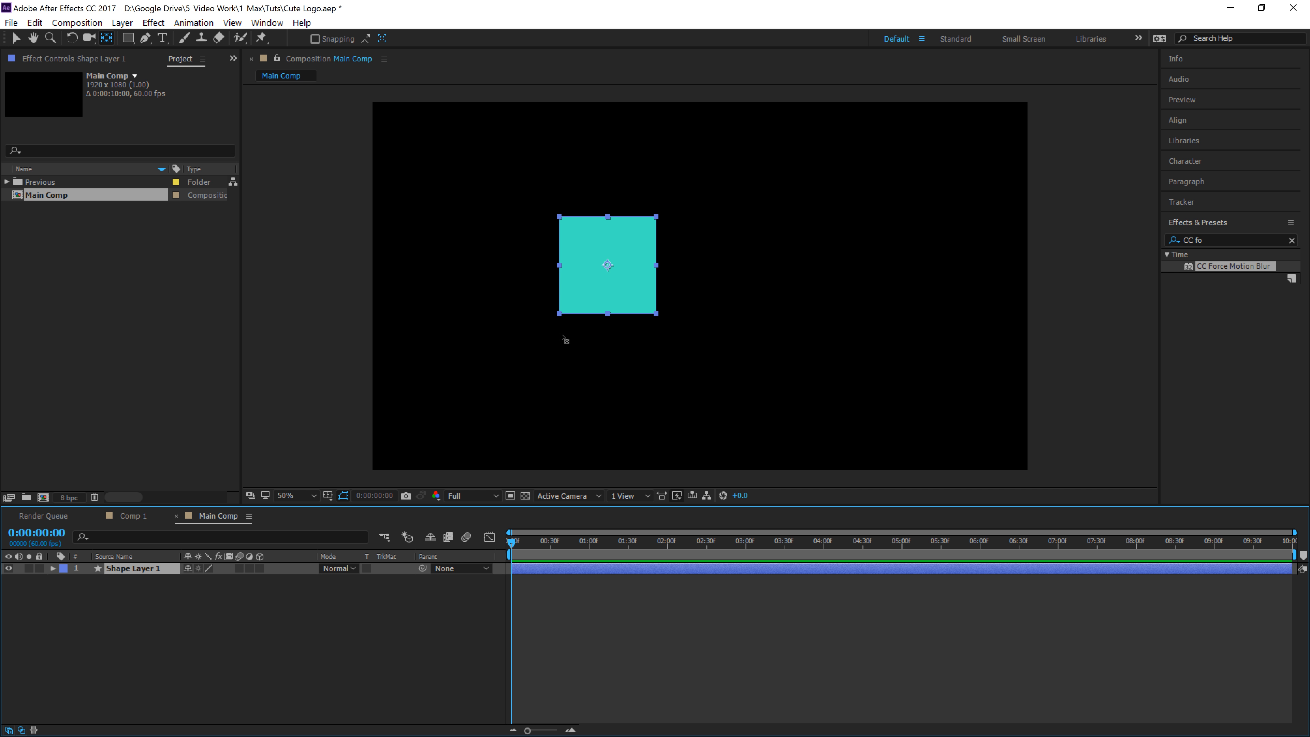
- Turn on the Title/Action Safe overlay for the composition view
click(329, 495)
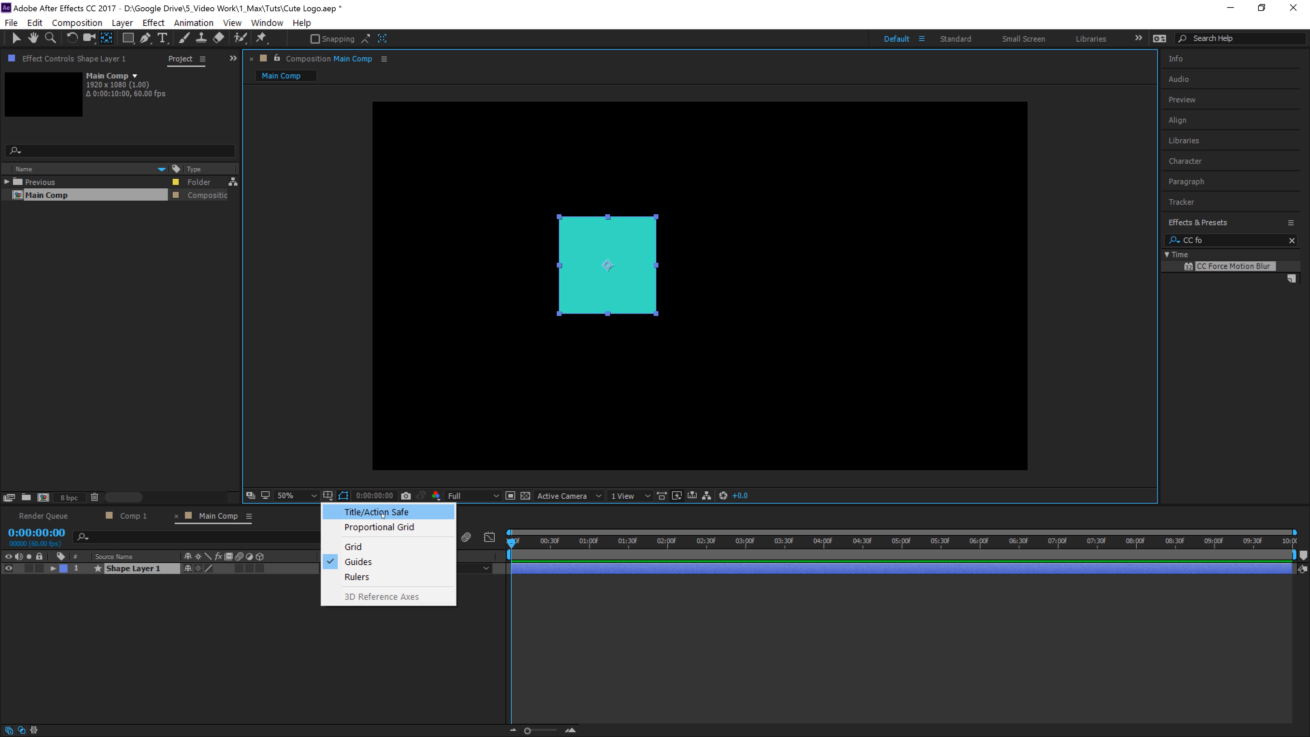
click(344, 460)
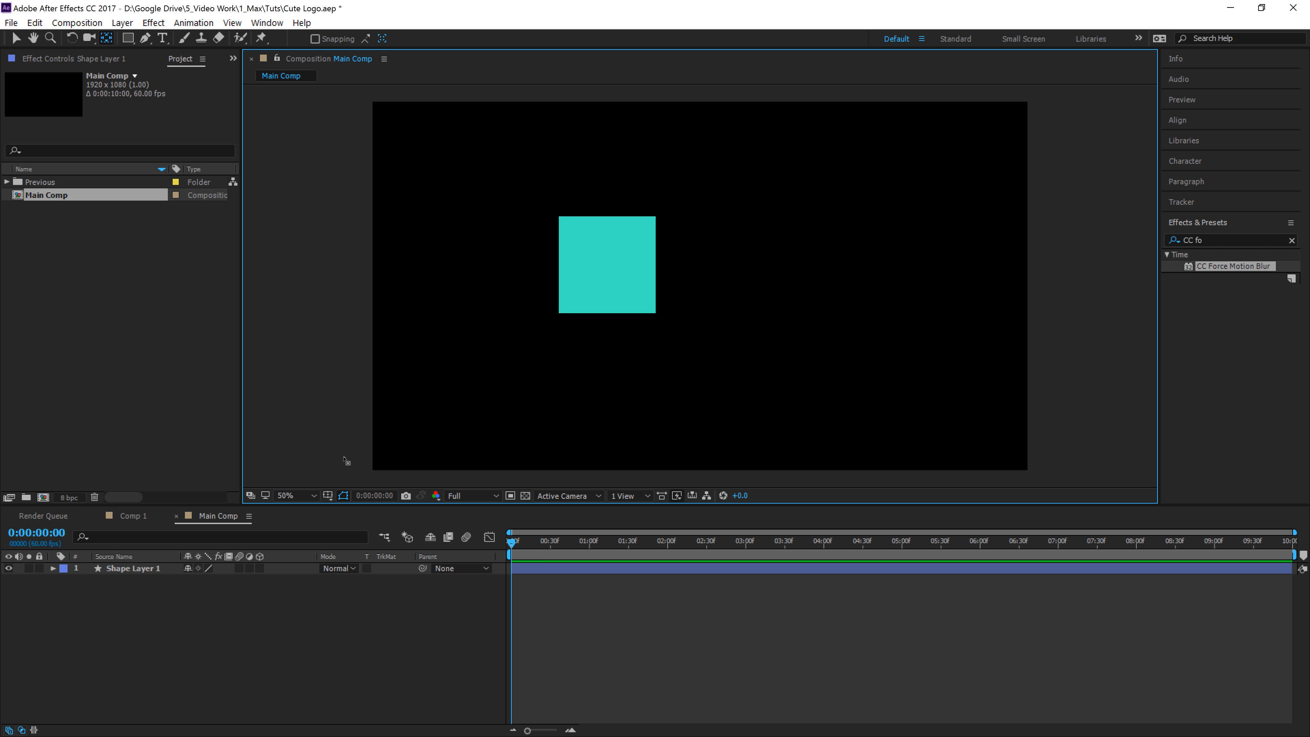
click(328, 496)
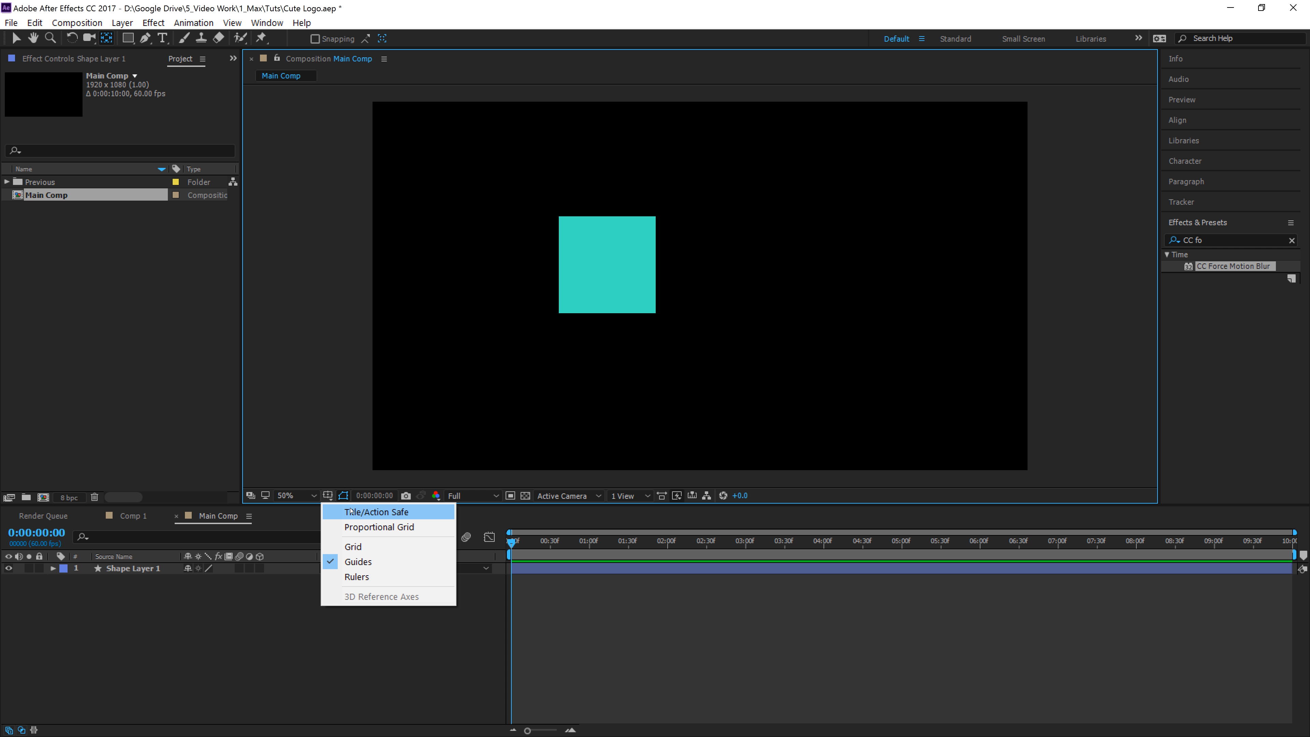
click(359, 513)
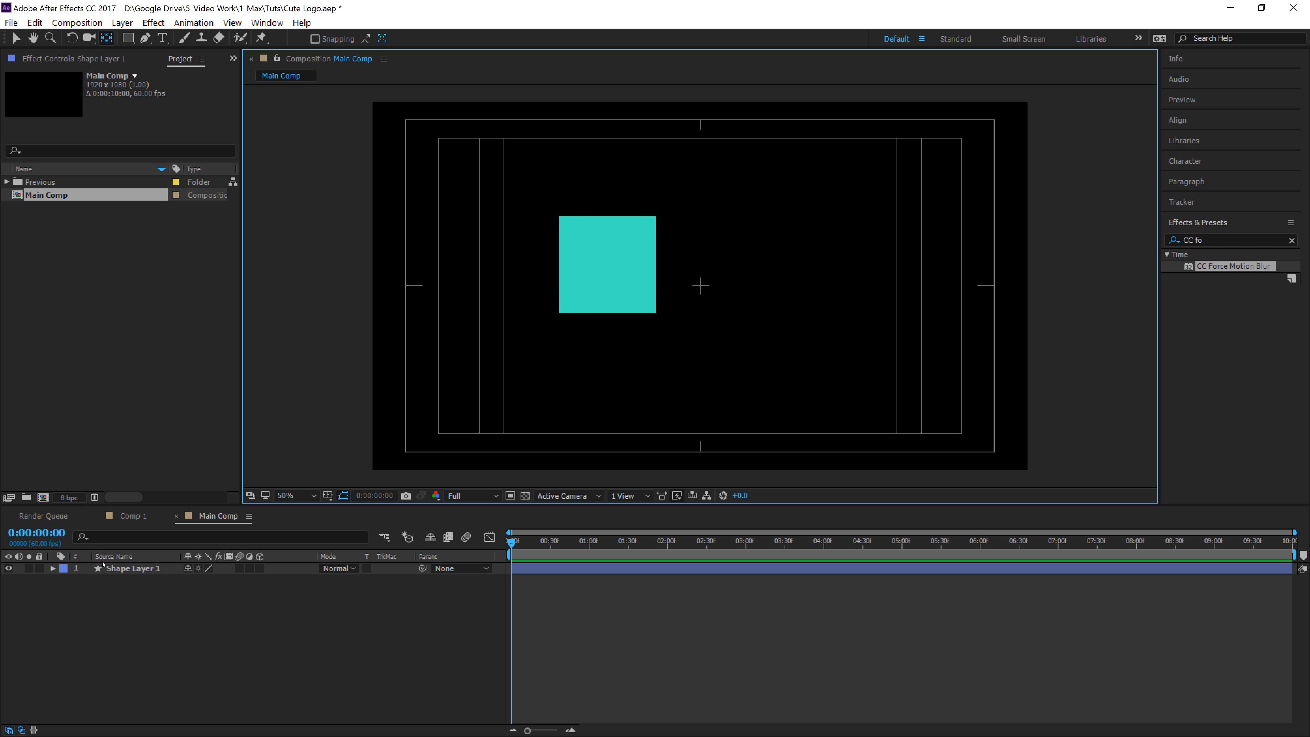
- Move the square onto the centre mark of the composition with the Selection tool
click(118, 569)
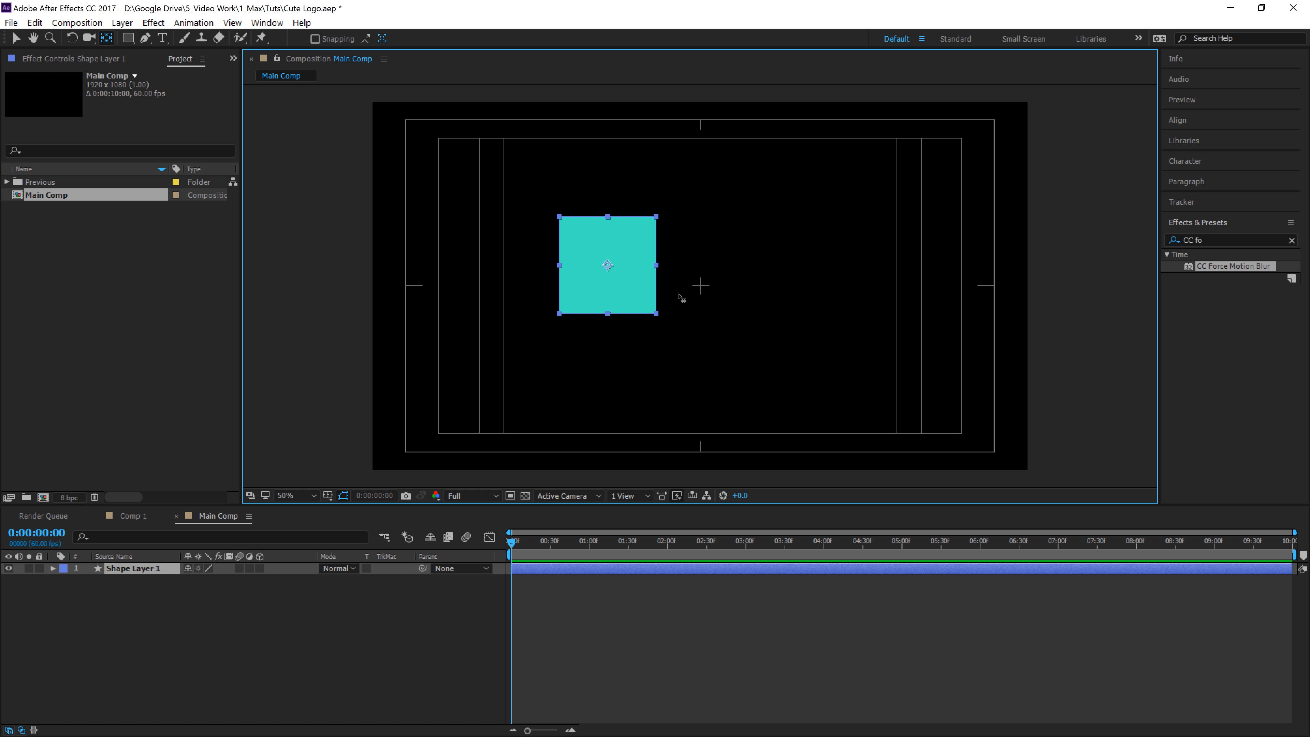
key(v)
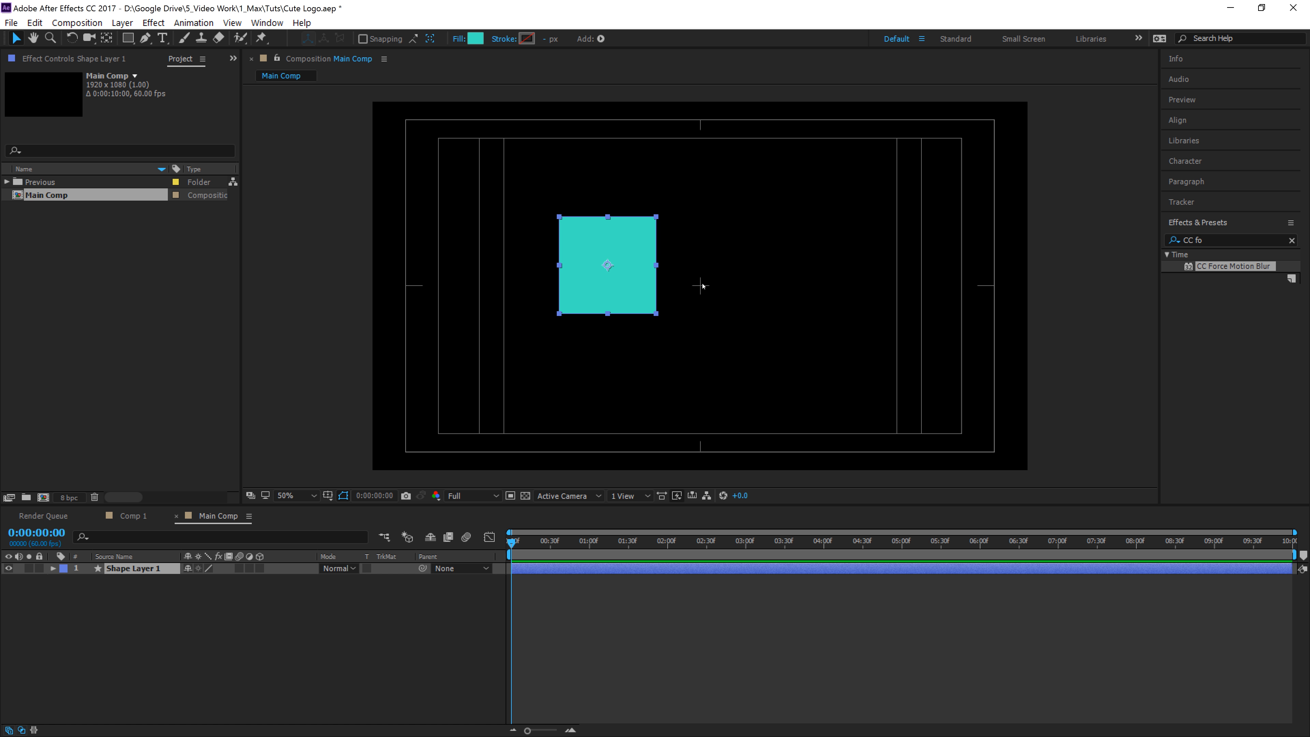
drag(628, 285, 720, 307)
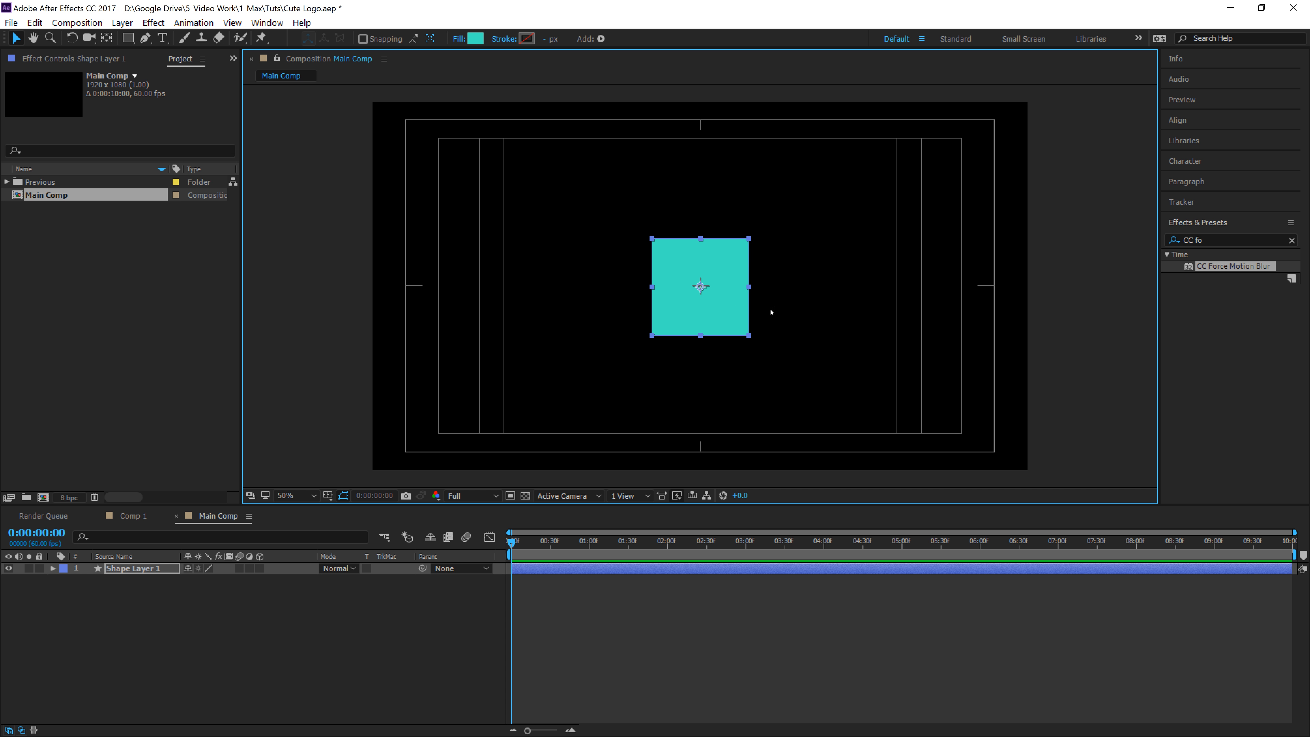
- Align the square to the composition's vertical centre and turn off the Title/Action Safe overlay
click(267, 23)
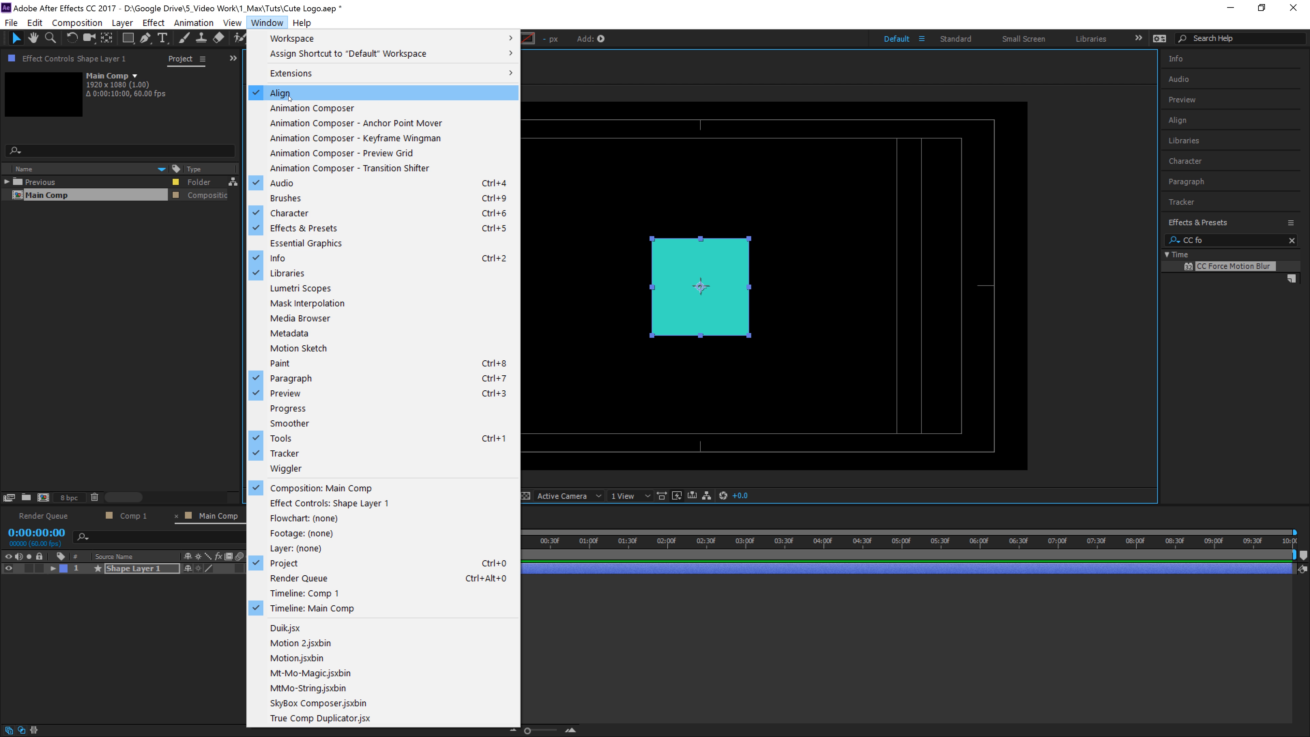
click(278, 93)
click(266, 22)
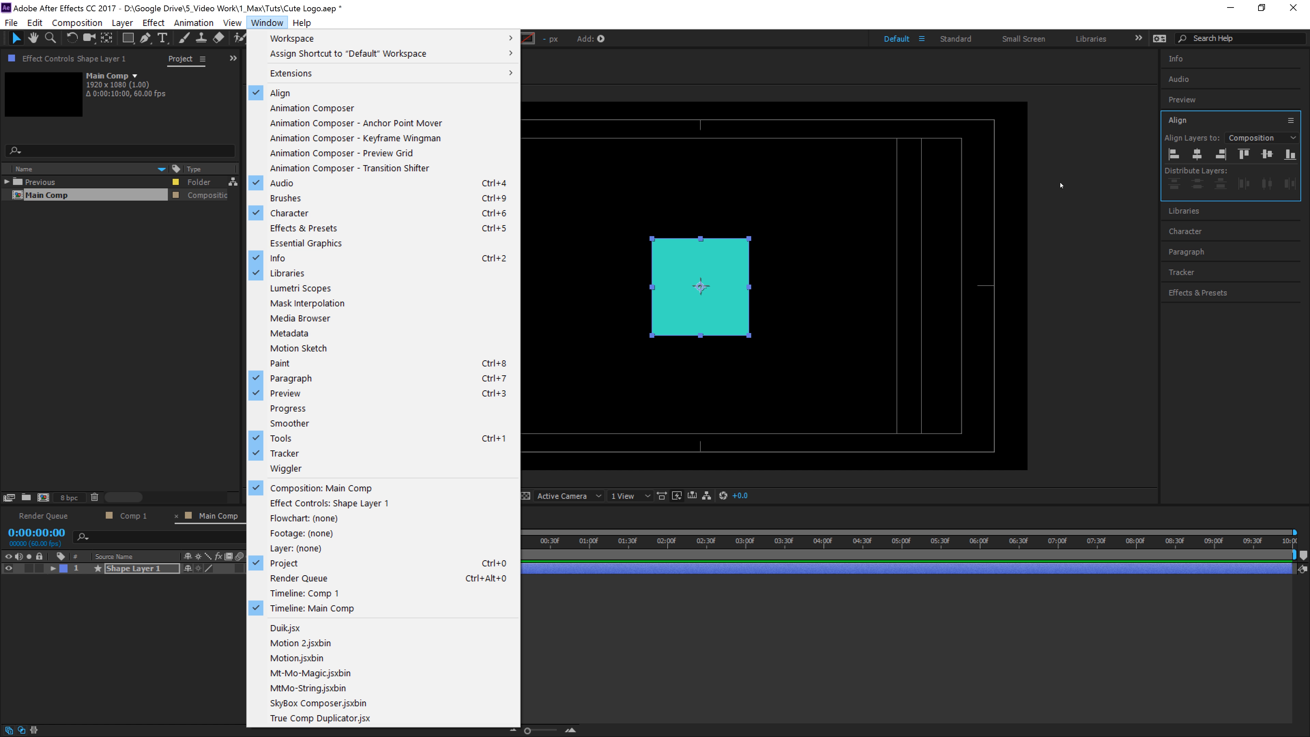
click(1189, 203)
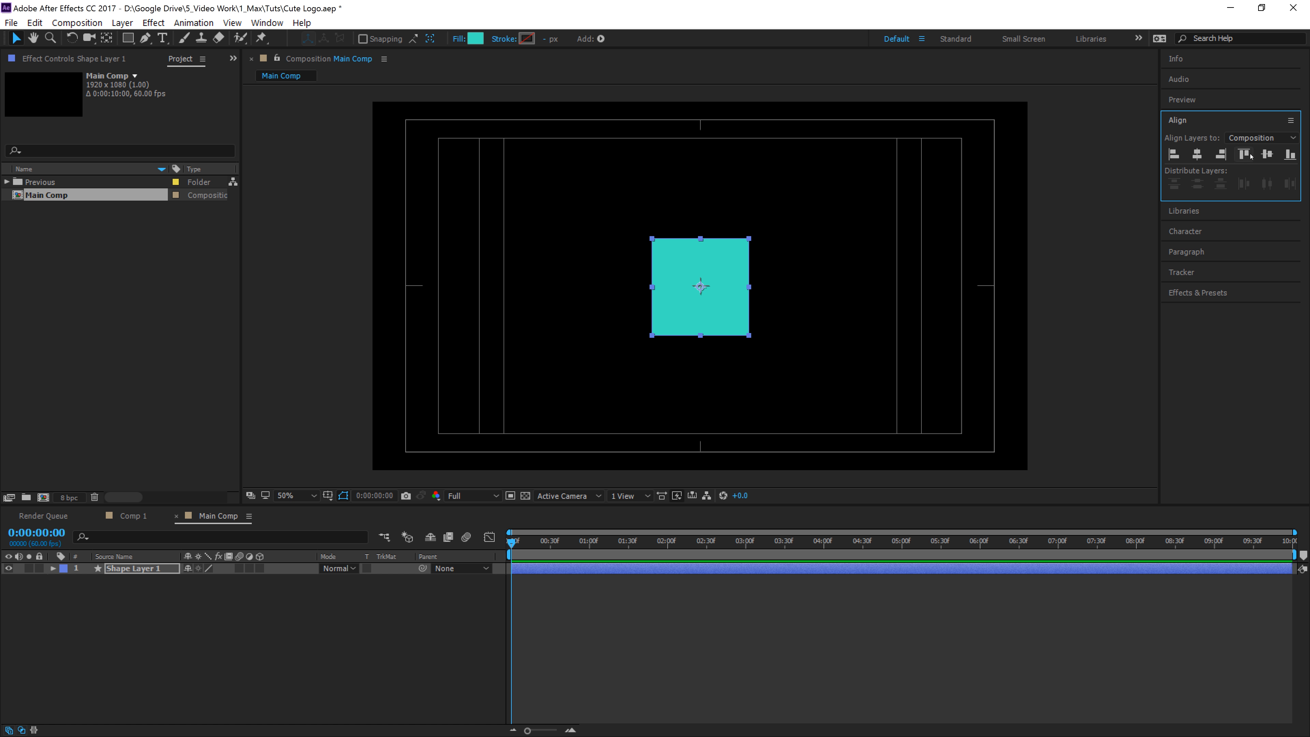
click(1263, 155)
click(585, 646)
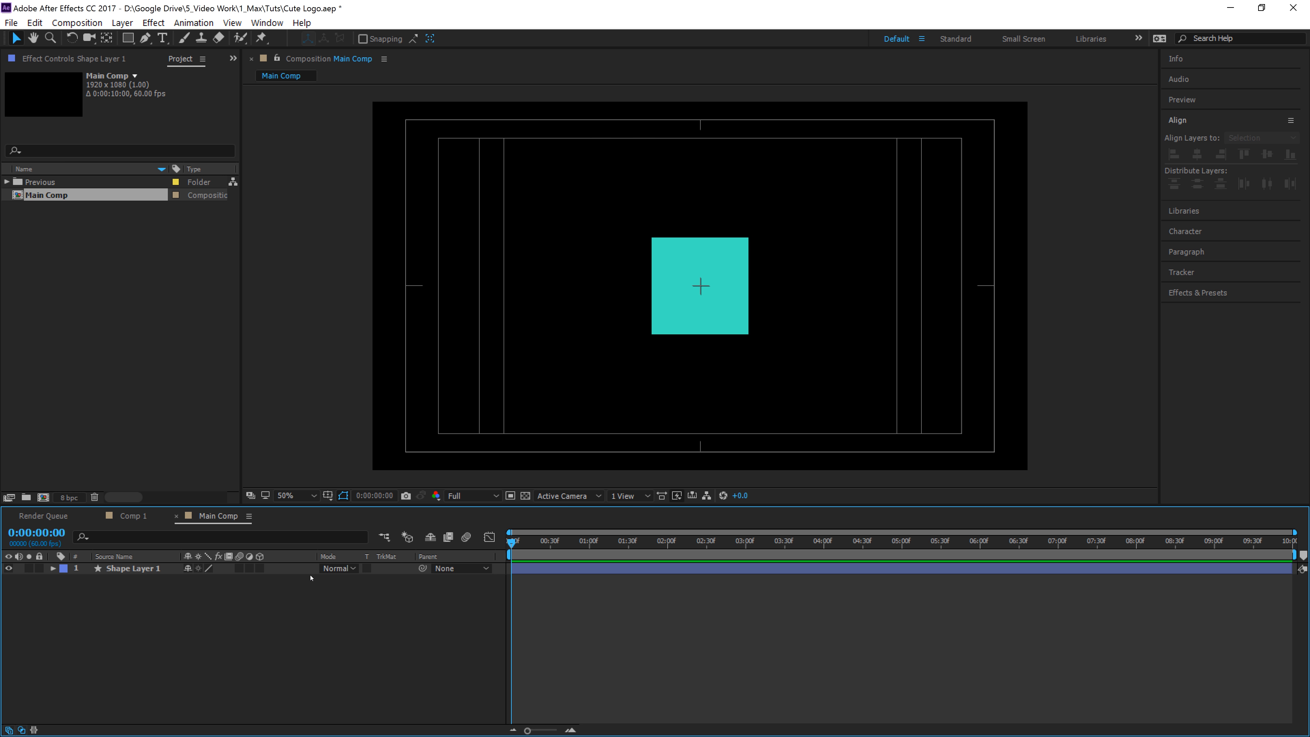
click(327, 495)
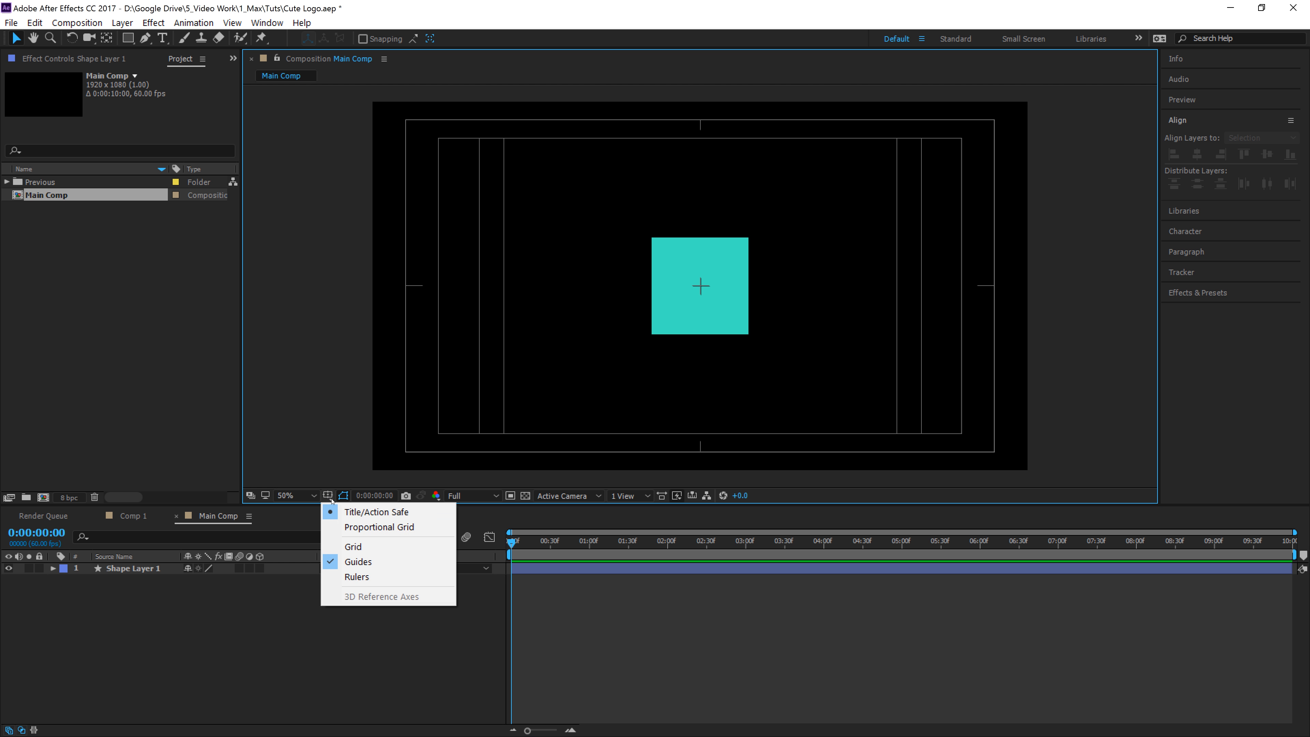
click(351, 513)
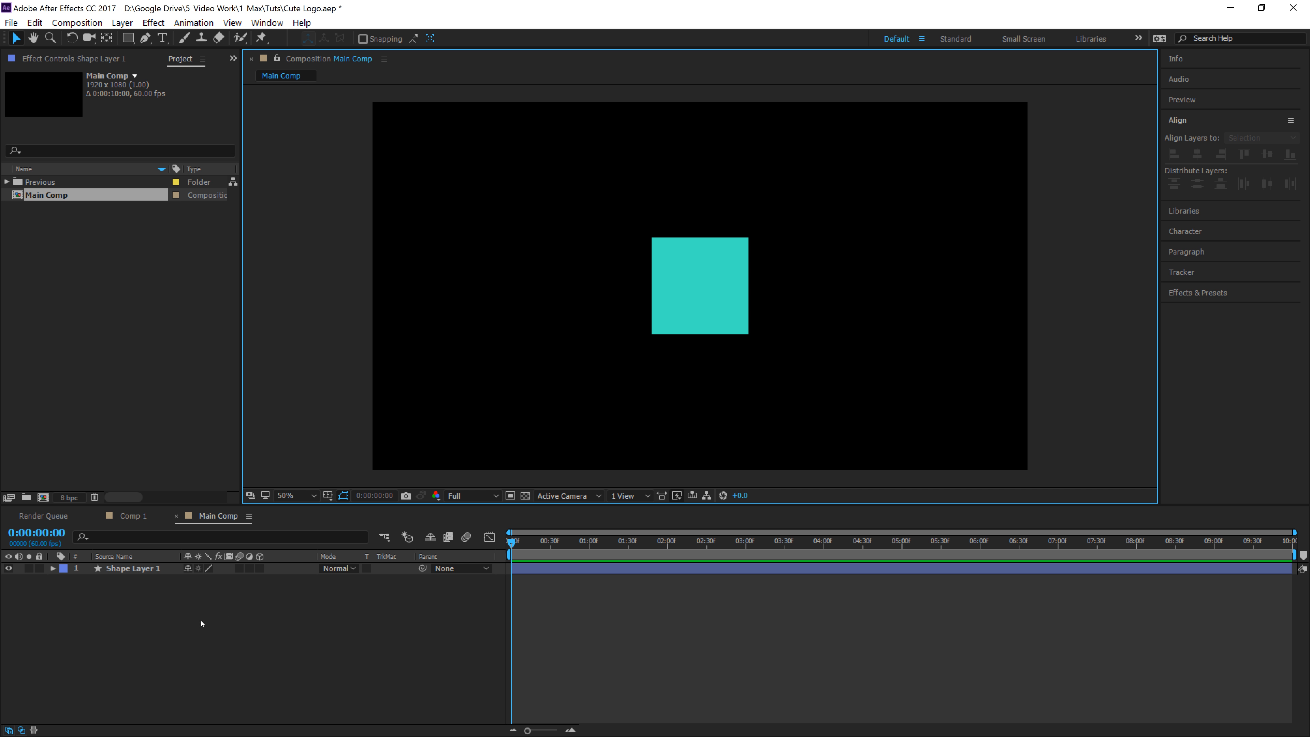
- Keyframe Position, Scale and Rotation in Rectangle 1's own transform group at 0:00:02:30
click(74, 568)
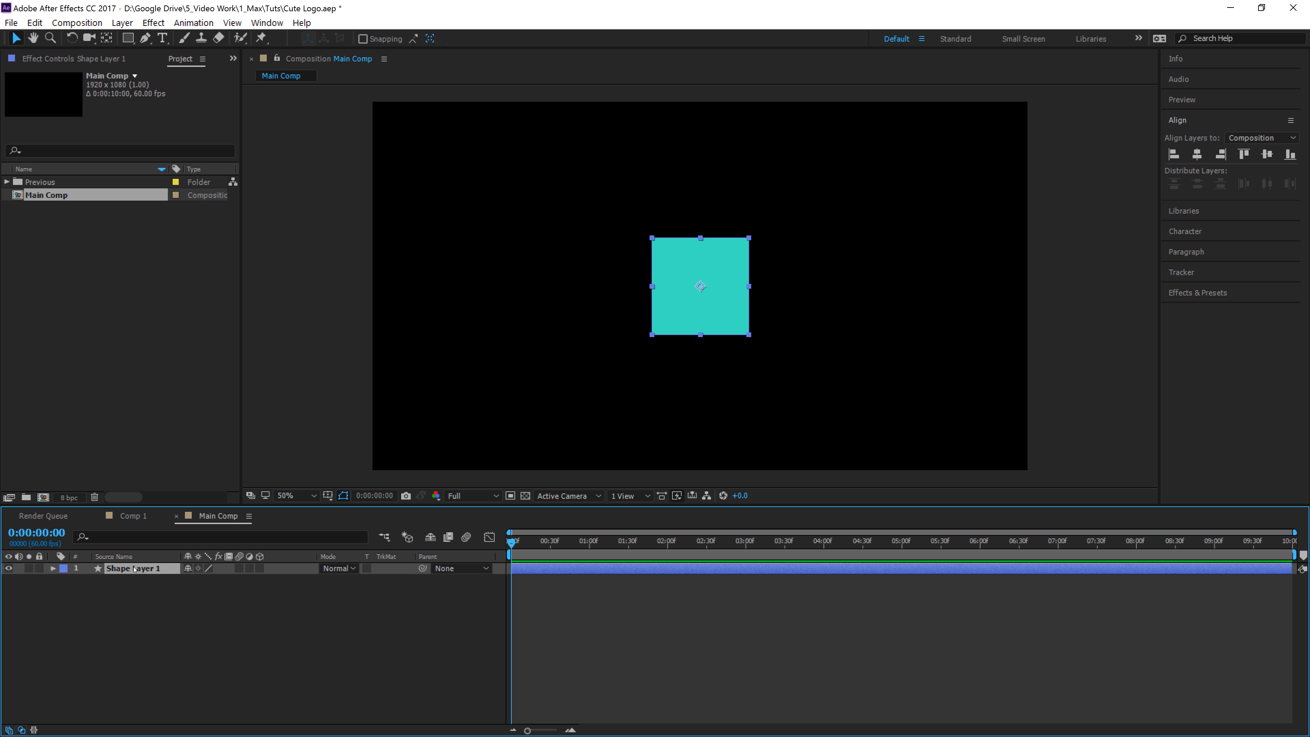
click(53, 568)
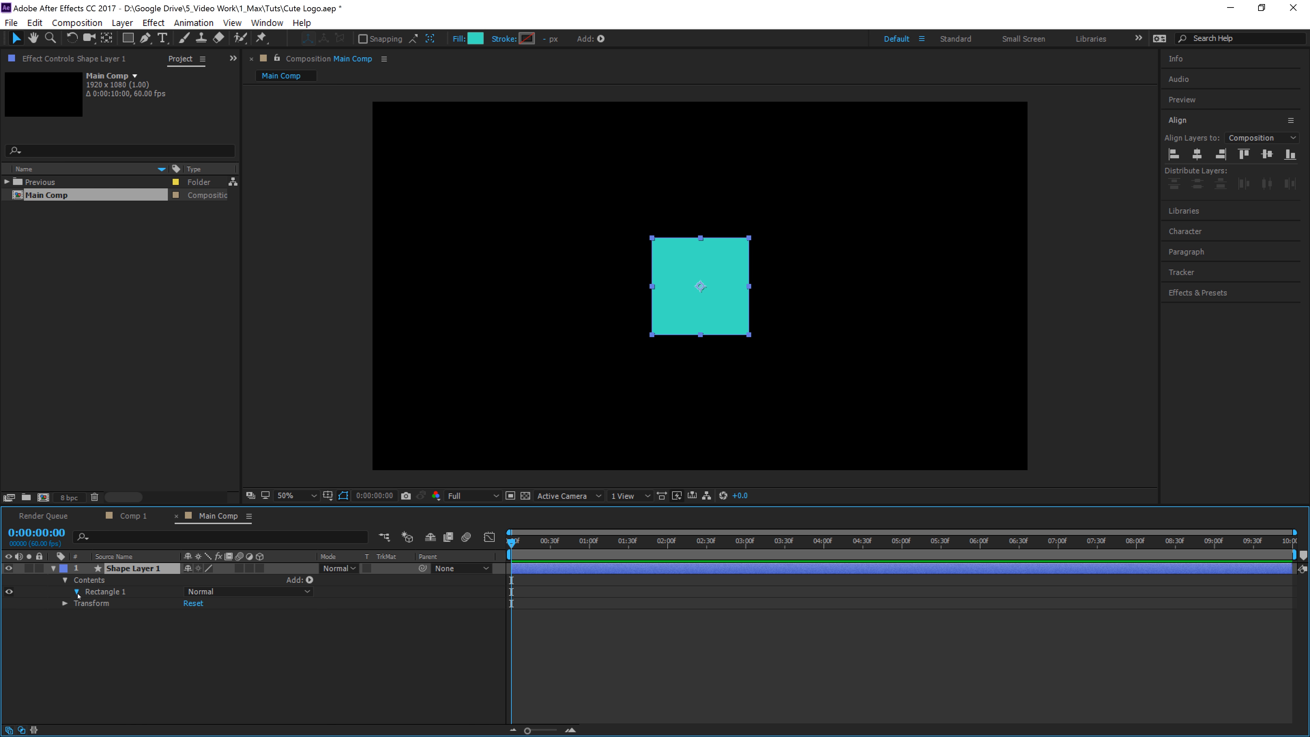
click(76, 591)
click(127, 638)
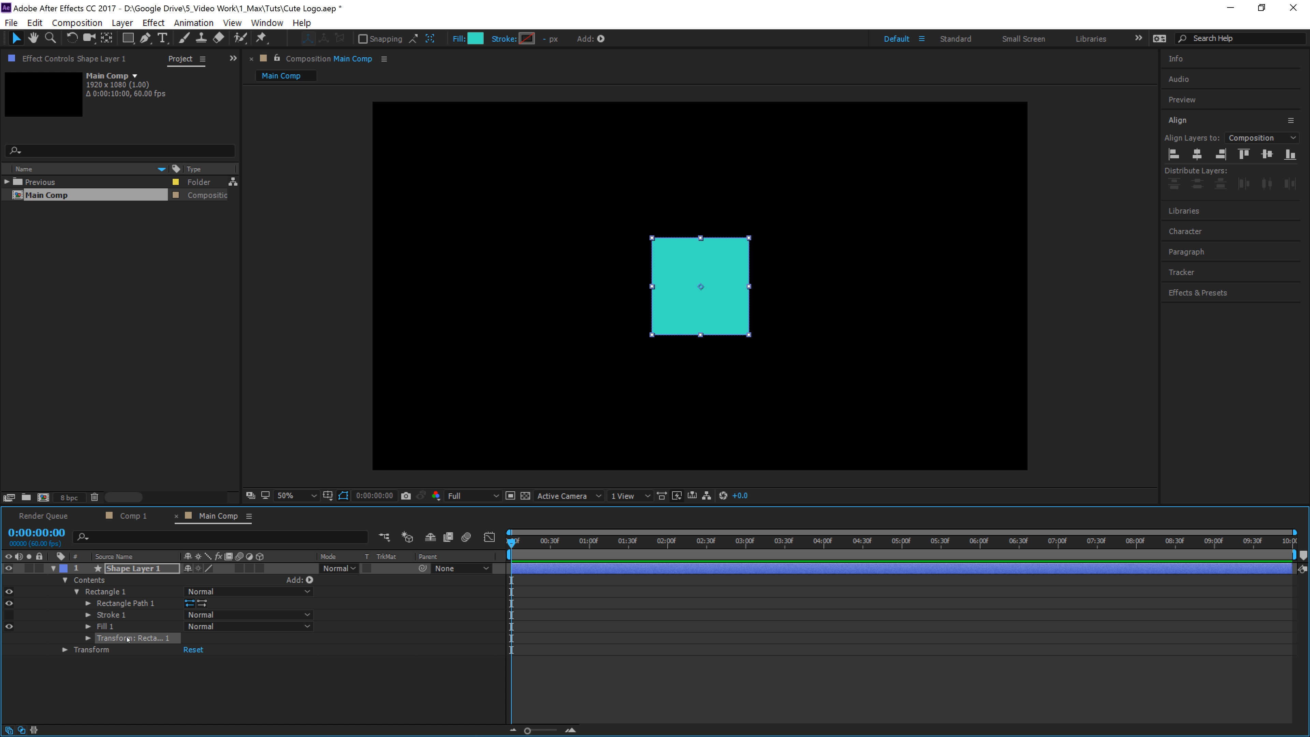
click(88, 639)
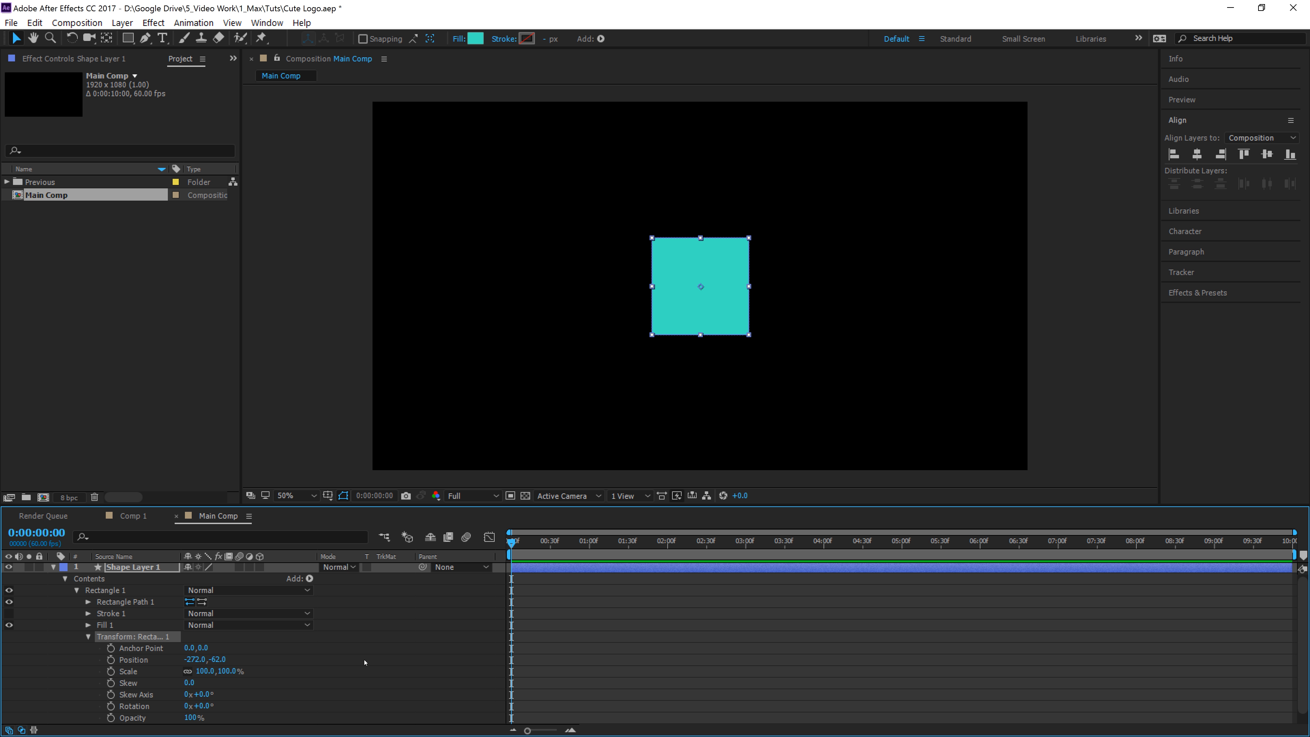
scroll(365, 662, down, 1)
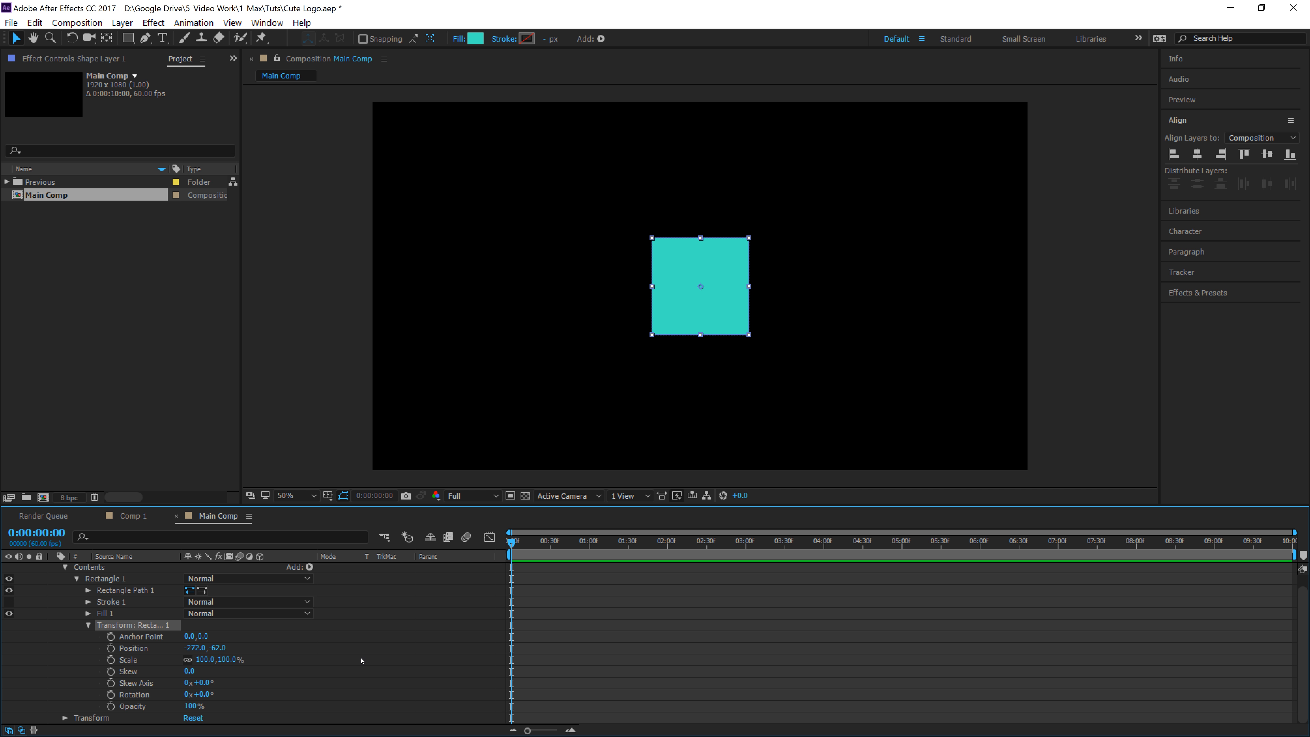
click(110, 649)
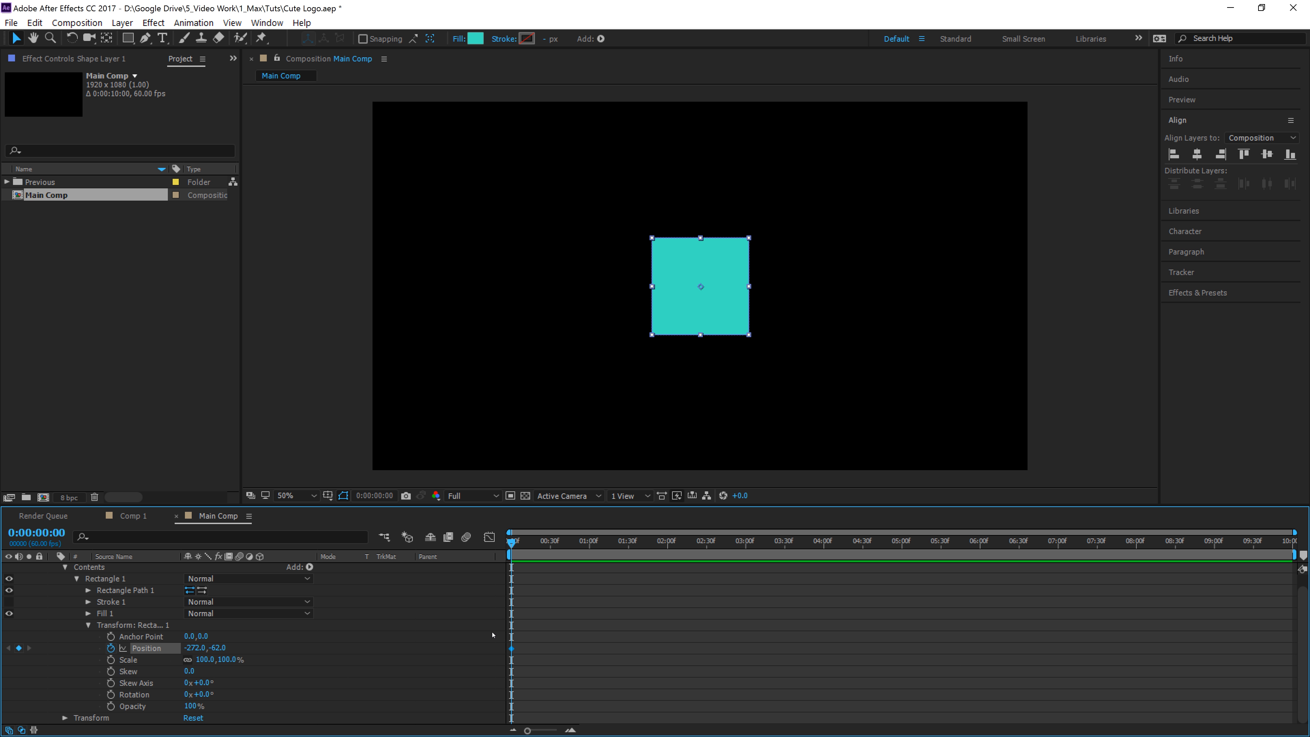
drag(510, 648, 702, 646)
drag(552, 542, 706, 560)
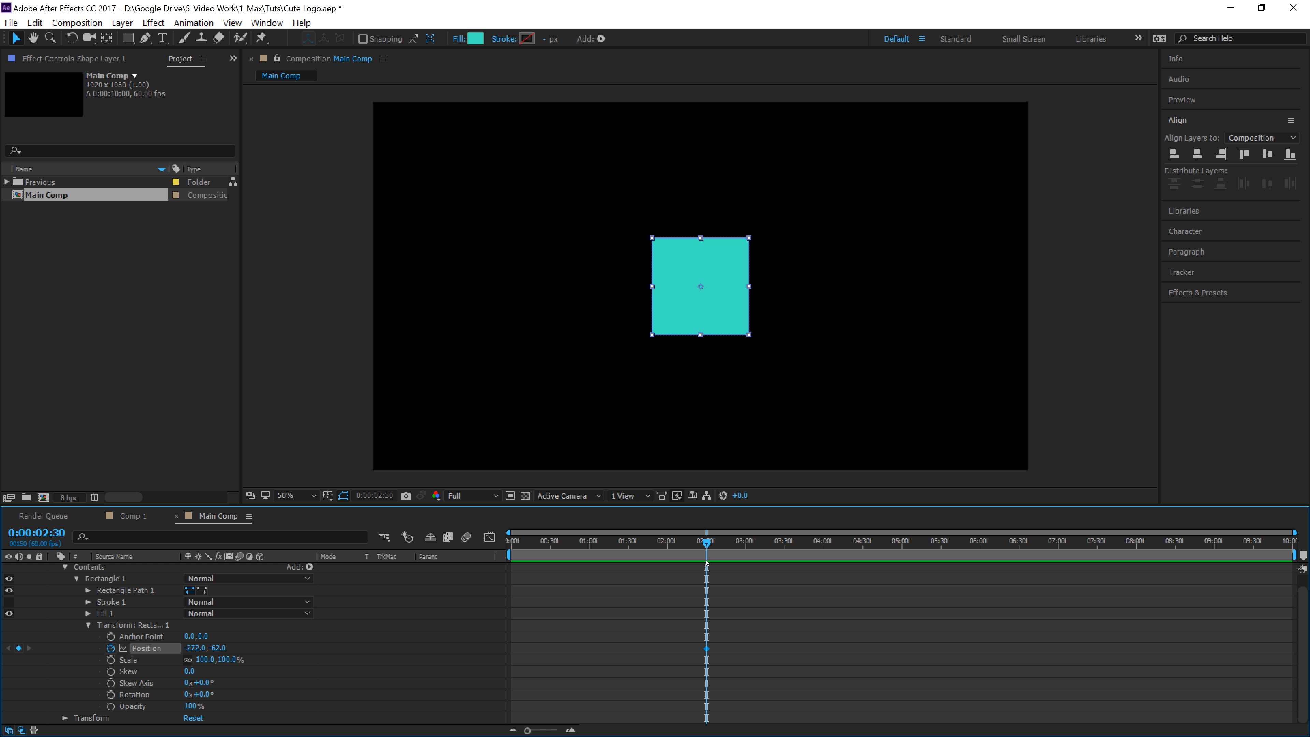
click(110, 659)
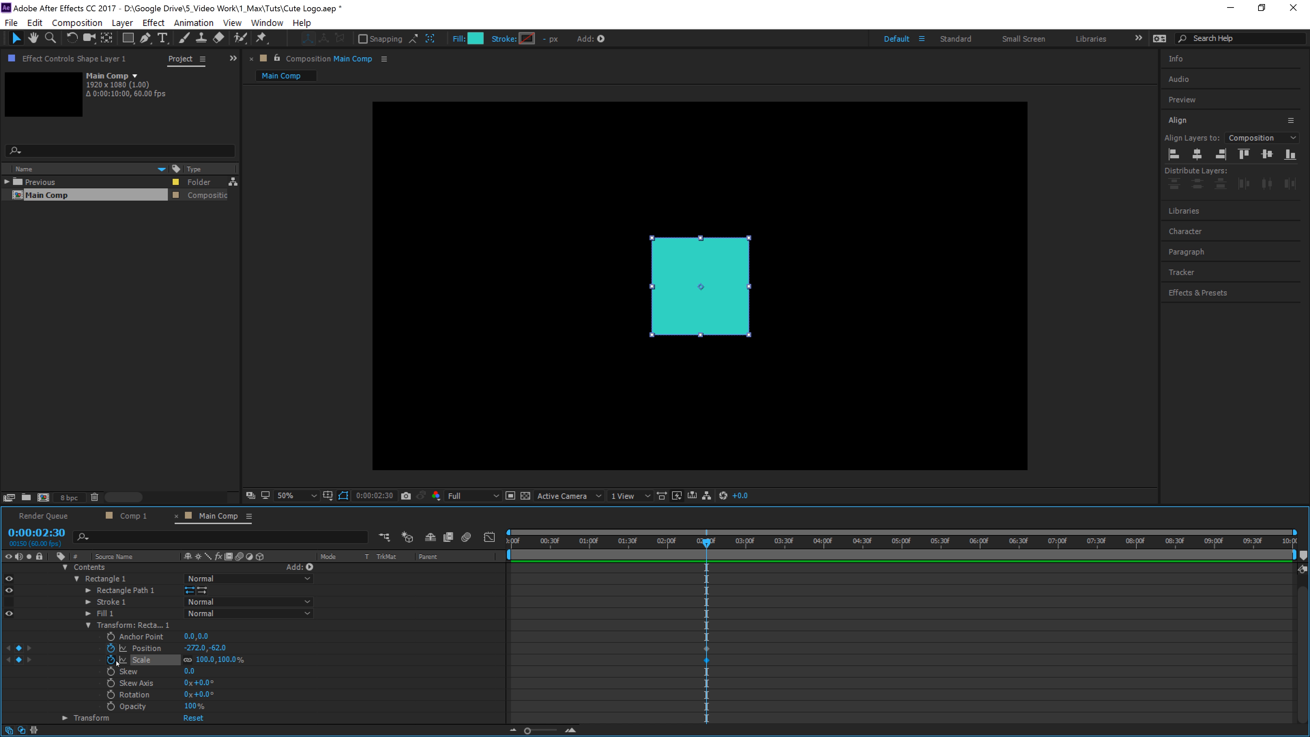
click(111, 695)
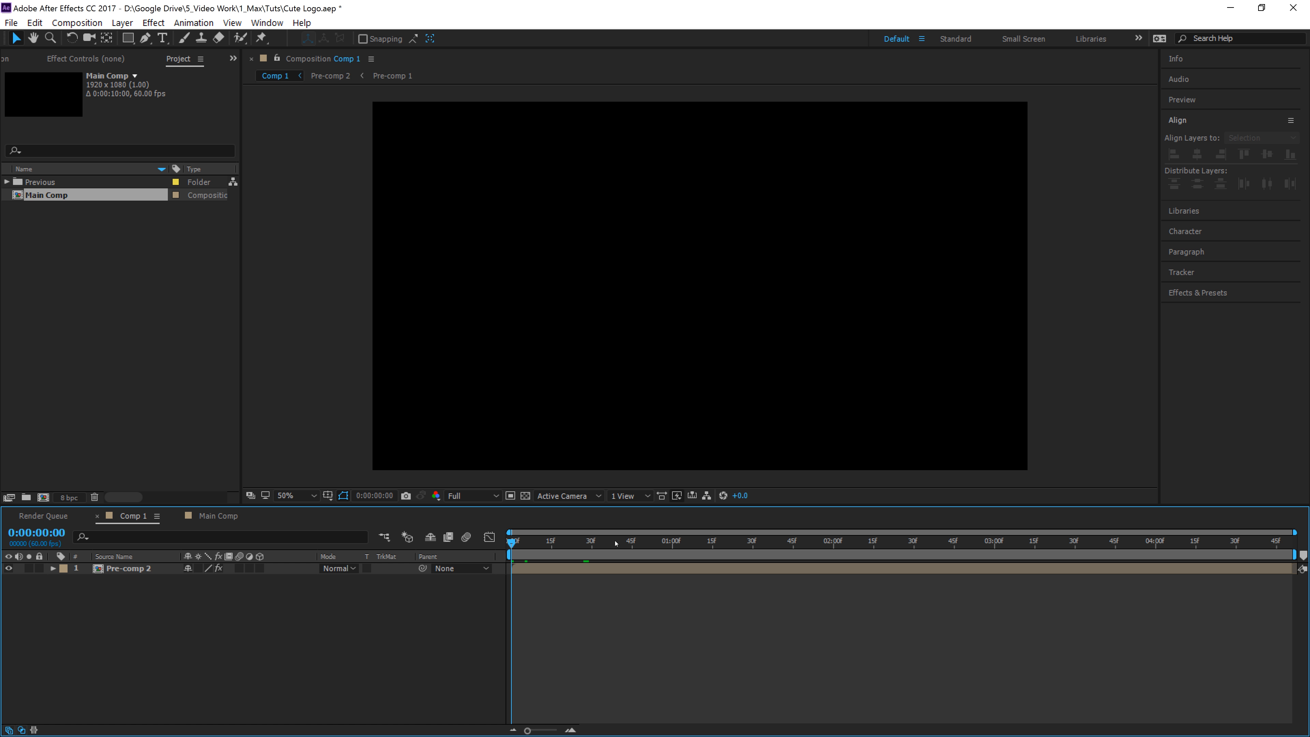
- Preview the finished logo animation in Comp 1 as a reference and return to Main Comp
drag(550, 542, 626, 566)
key(space)
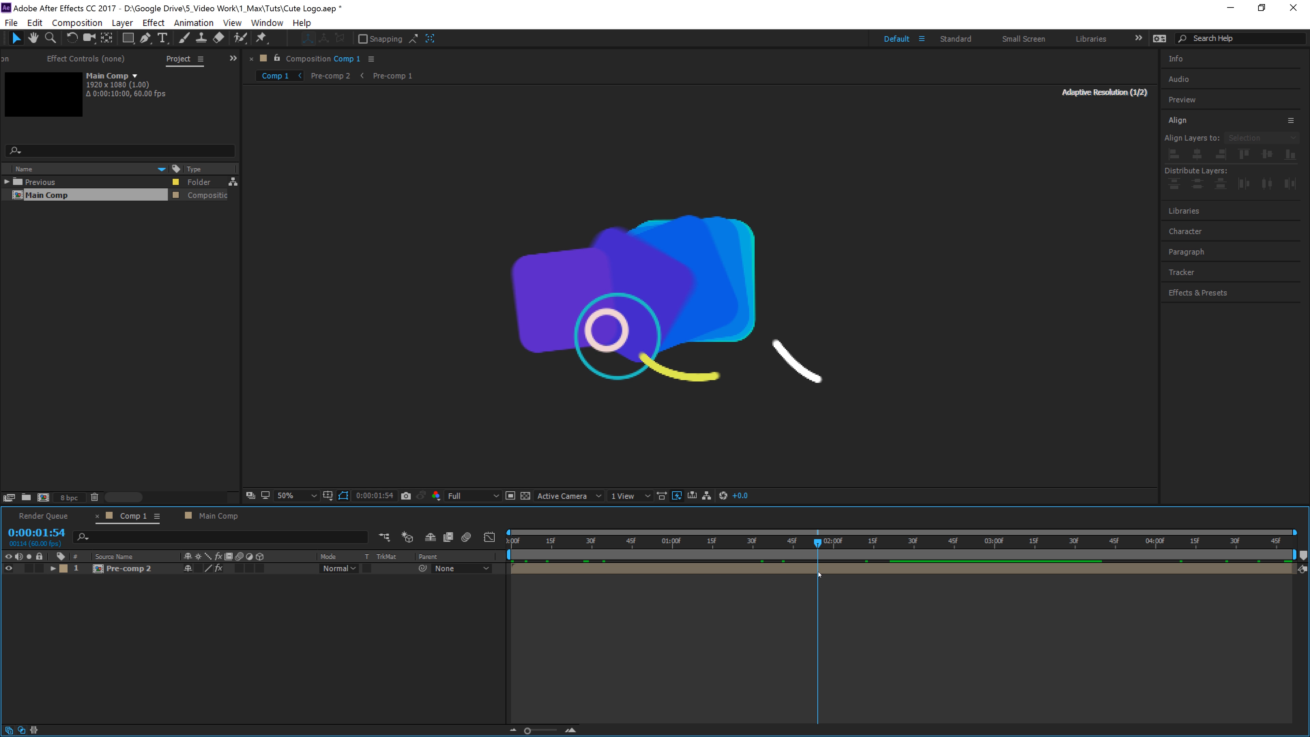
click(218, 516)
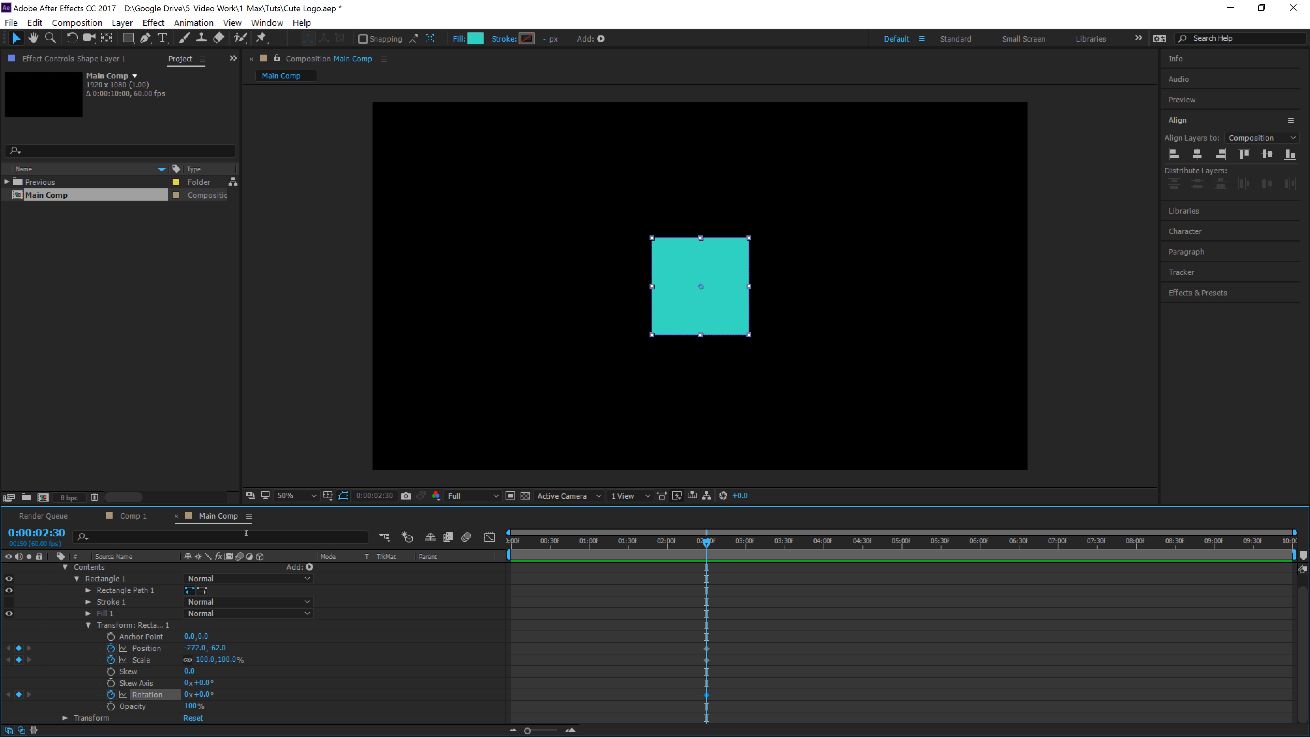
- At 0:00:01:14, move the square up and to the left to a Position of about -796, -130
click(602, 560)
drag(601, 561, 626, 540)
drag(708, 307, 523, 256)
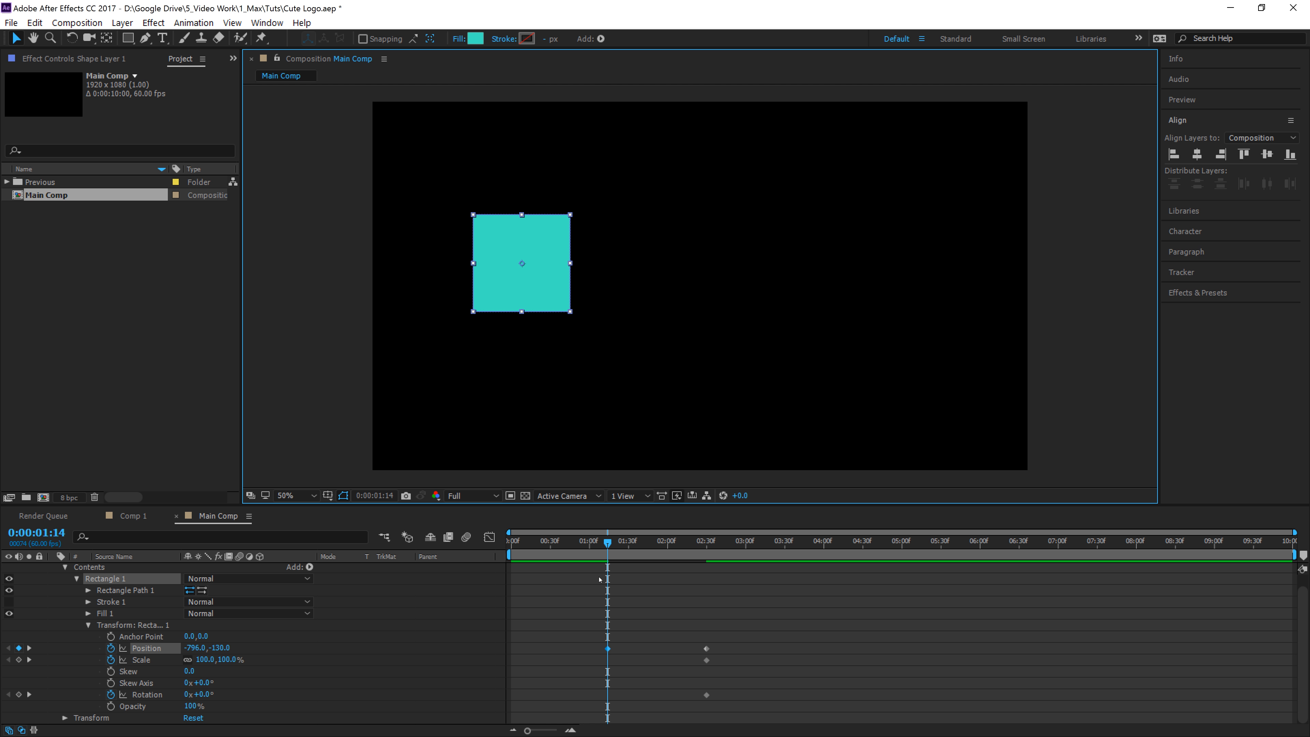
- At 0:00:00:00, move the square up and left out of the frame to a Position of about -1042, -768 and preview the motion
drag(607, 550, 513, 560)
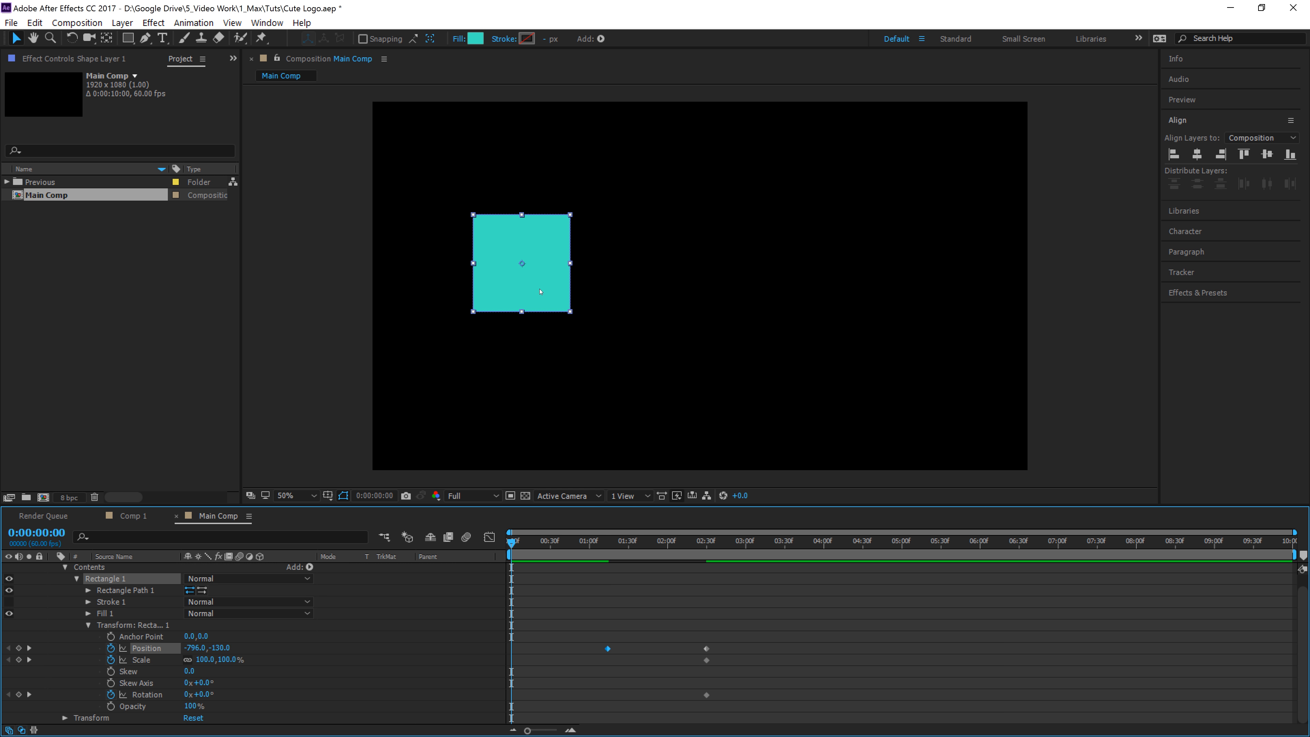
drag(540, 291, 456, 74)
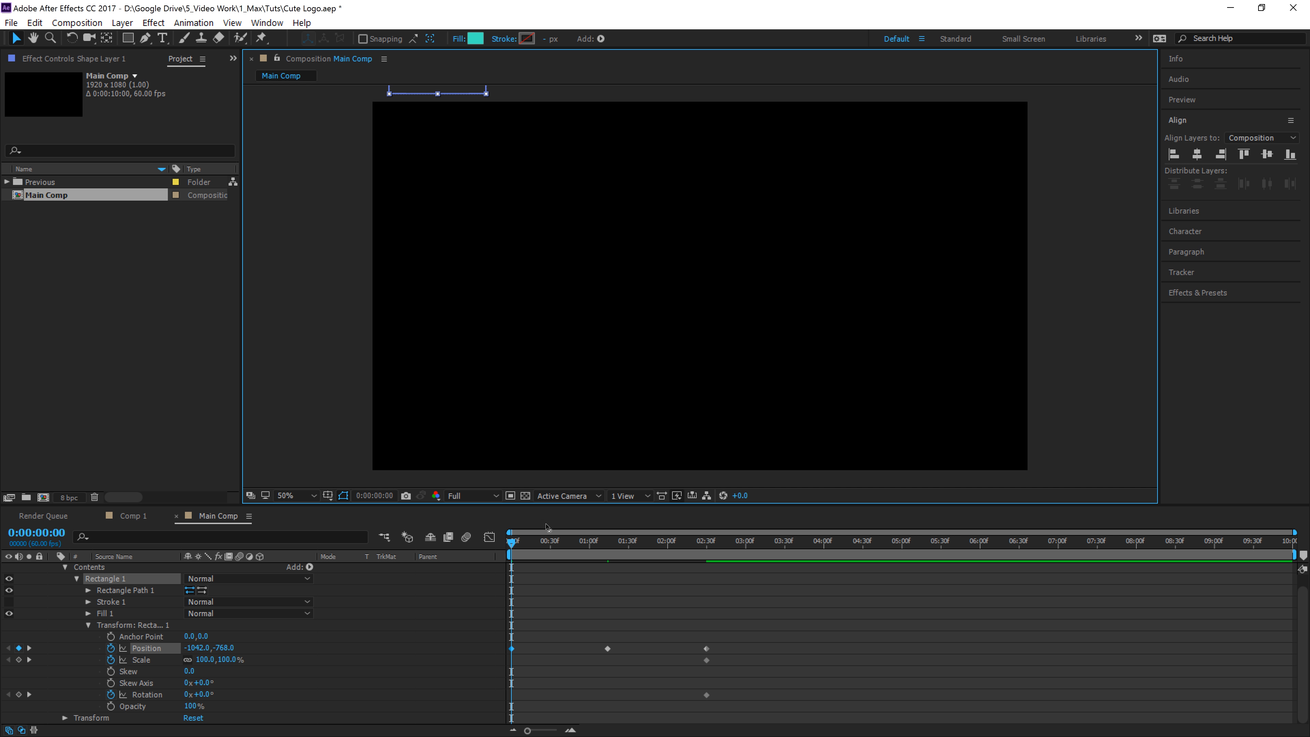
key(space)
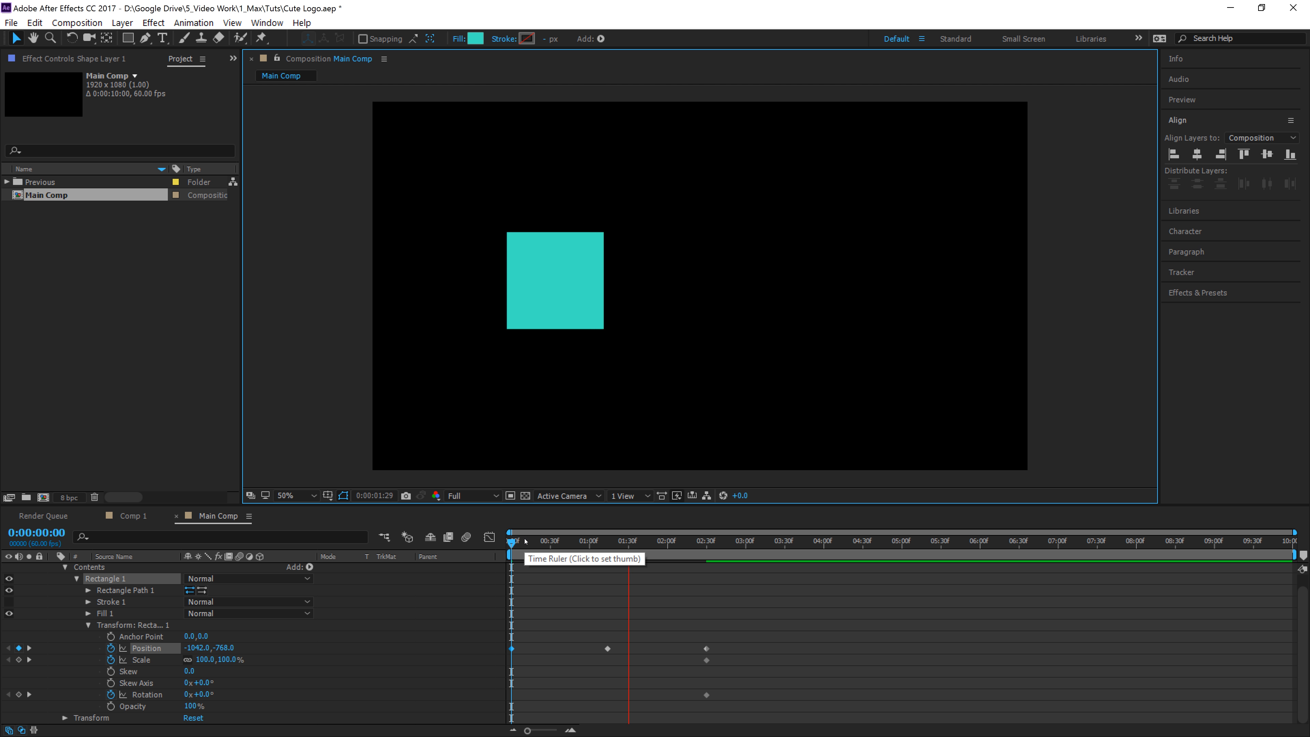
key(space)
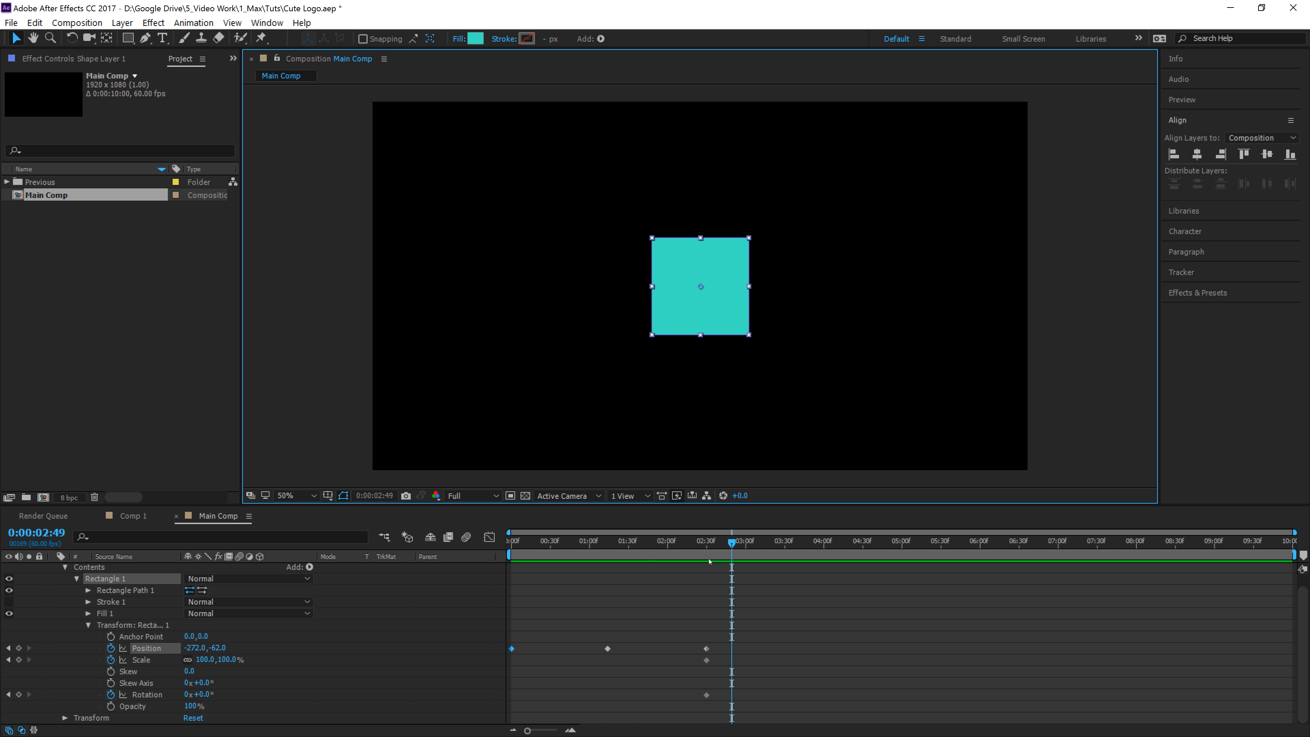
- At 0:00:01:14, set Rectangle 1's Rotation to -178° and compare the spin with the reference animation in Comp 1
drag(731, 541, 608, 562)
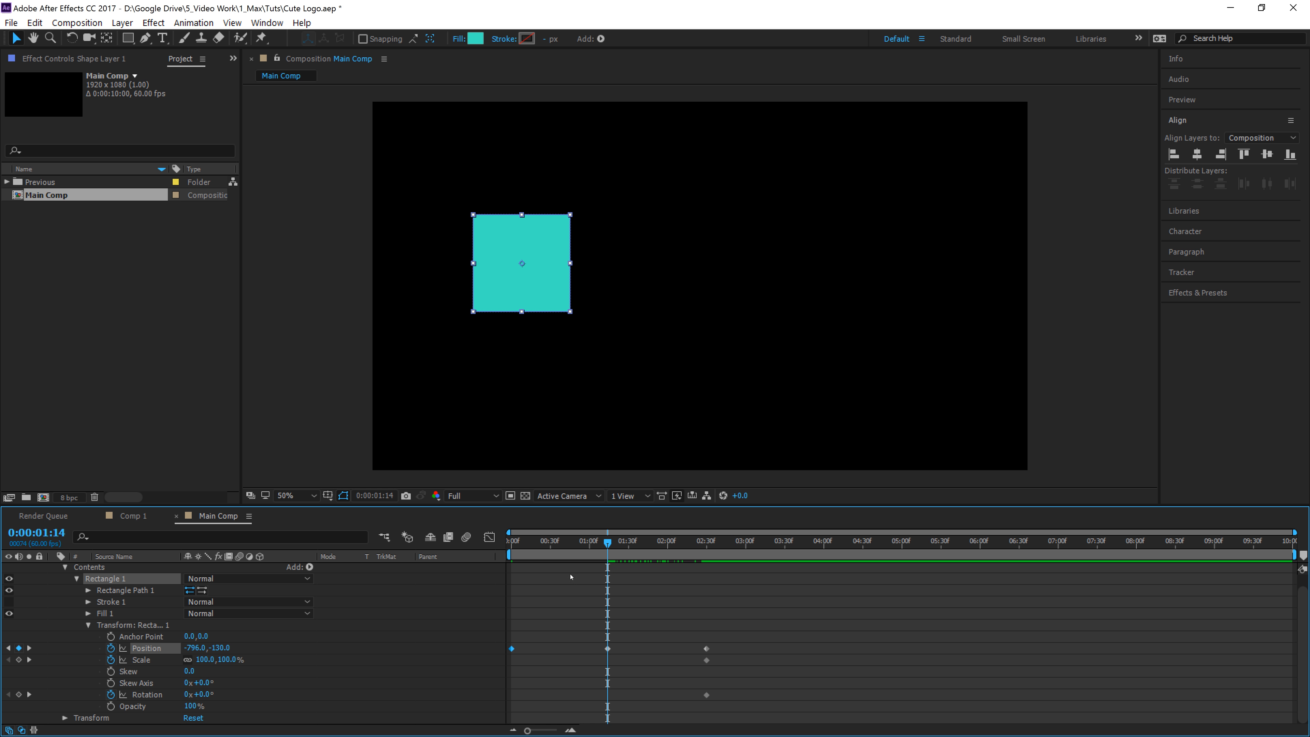
drag(202, 694, 91, 706)
key(space)
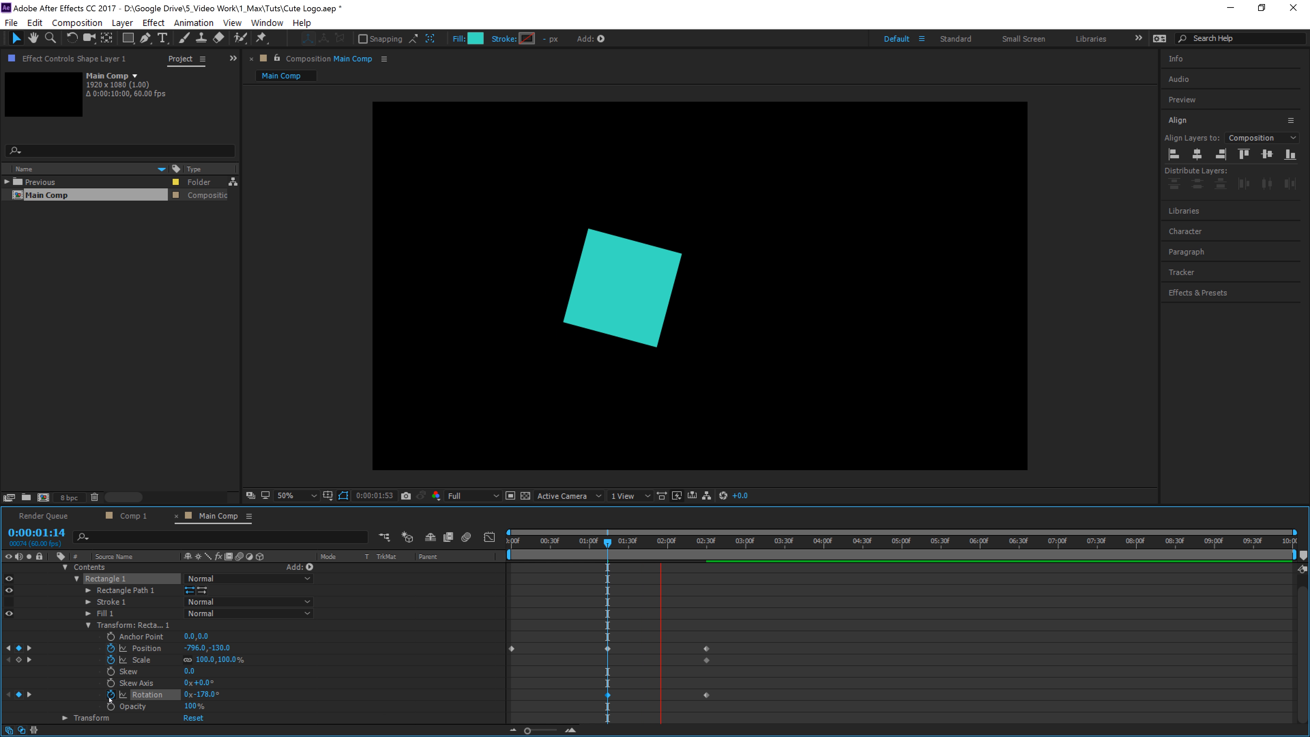
click(134, 516)
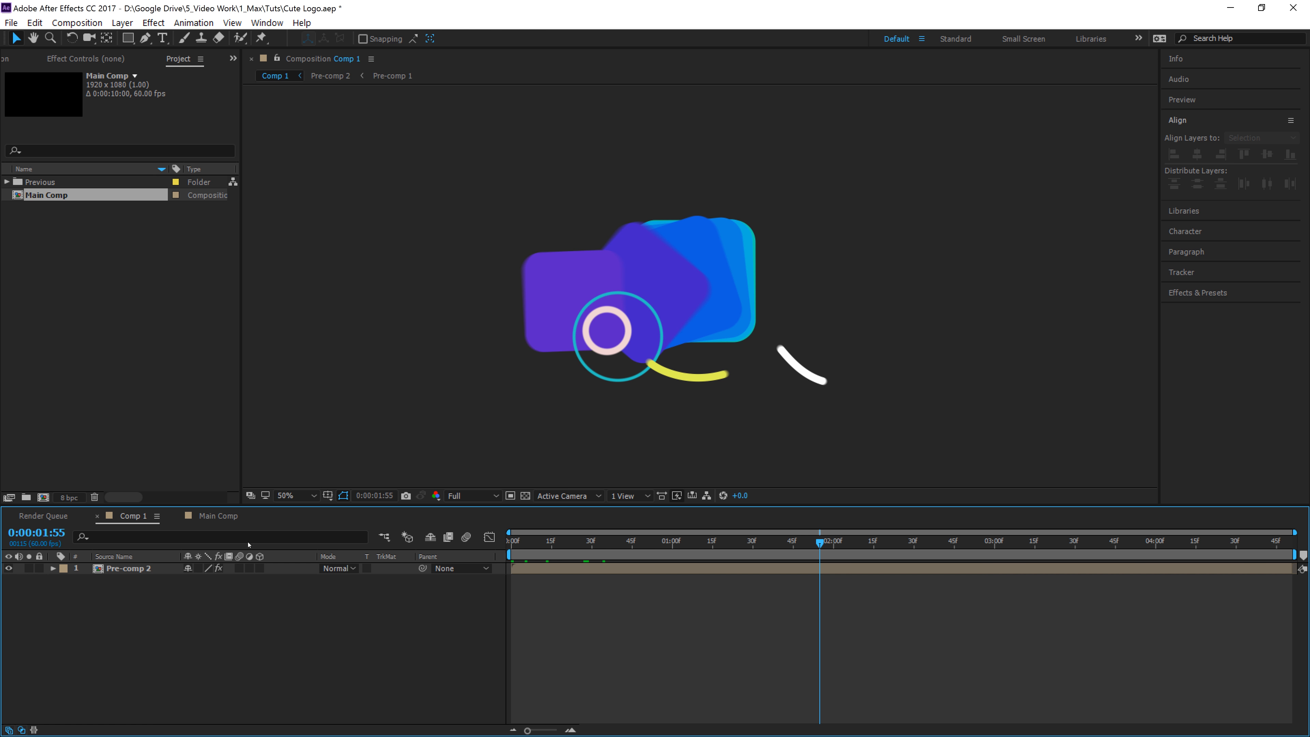
drag(819, 545, 786, 560)
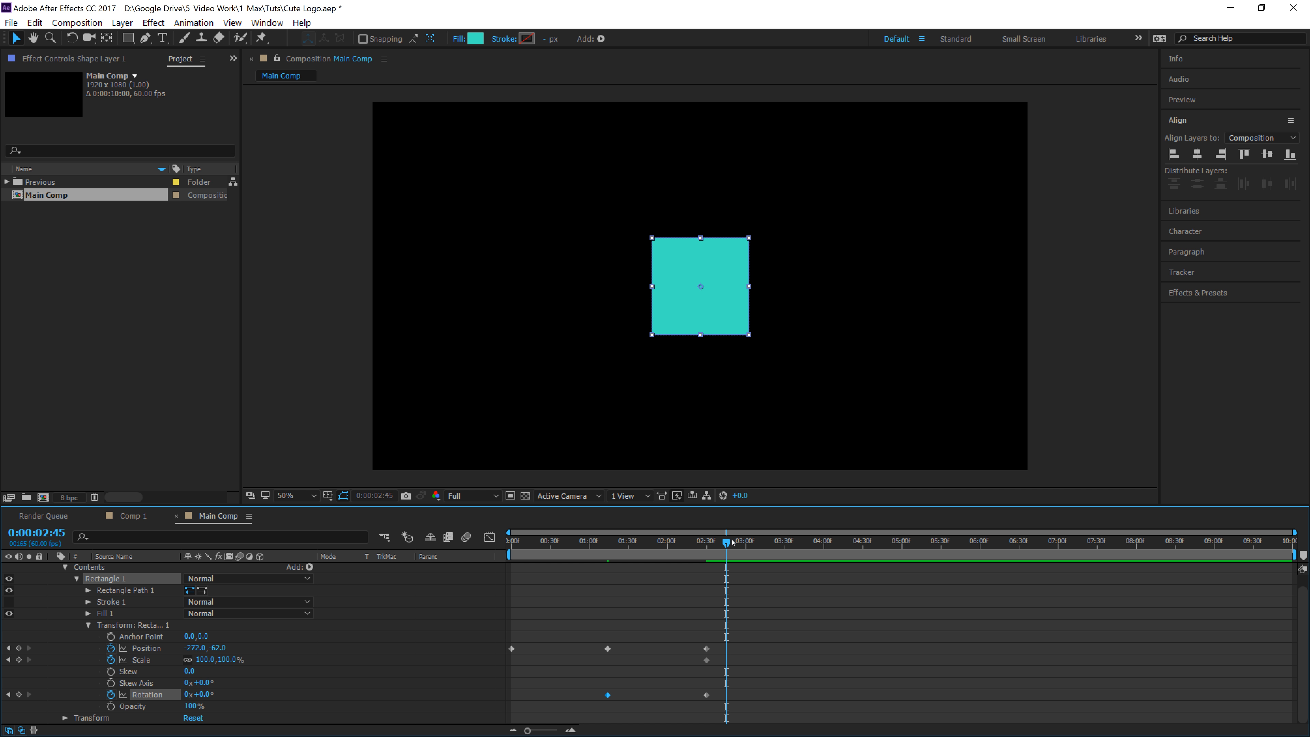
- In Main Comp, set Rectangle 1's Rotation to -103° at 0:00:01:14 and -290° at 0:00:00:00, and preview the spin
drag(732, 542, 607, 556)
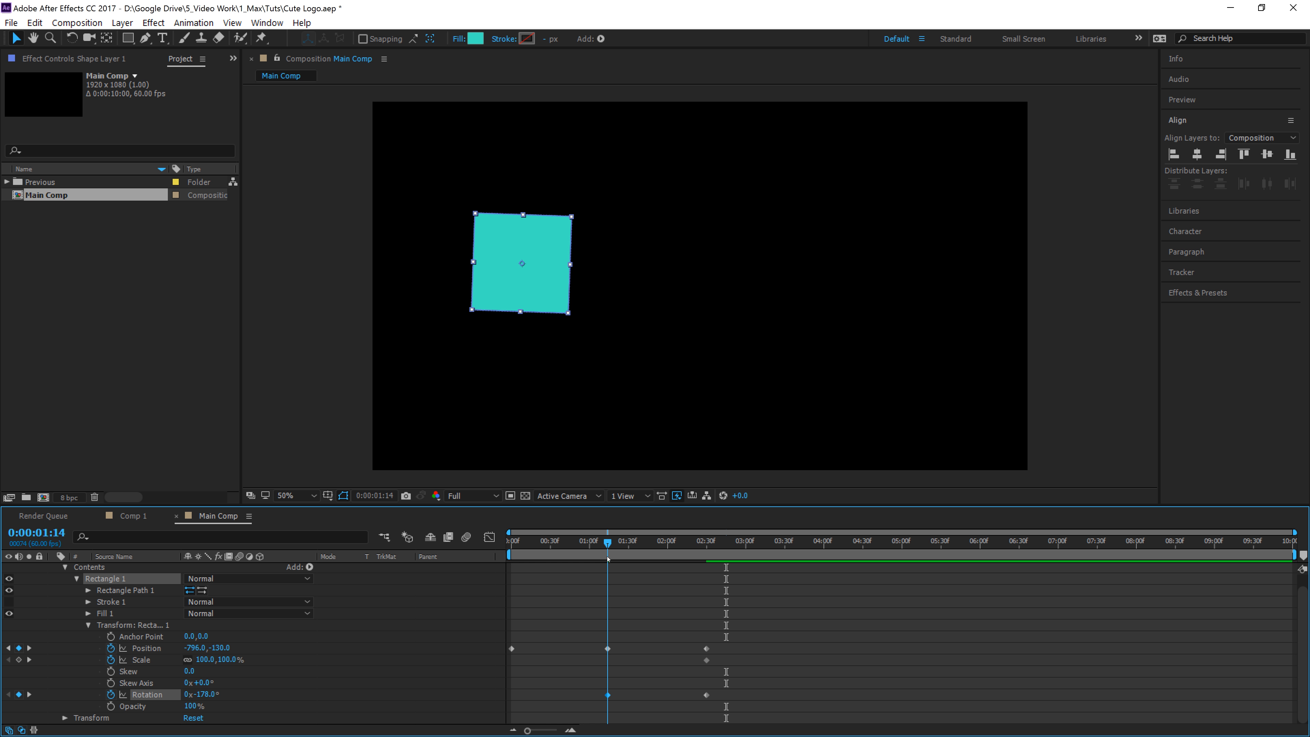
drag(202, 694, 259, 693)
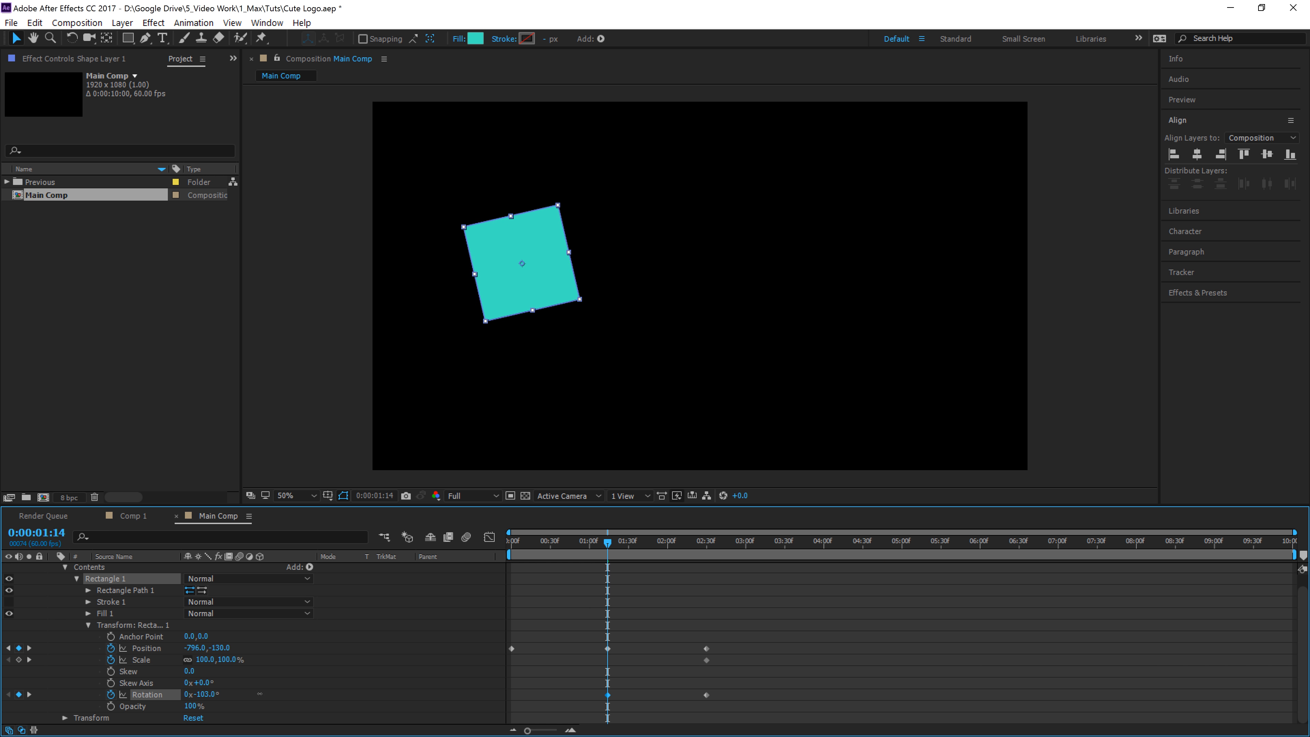
drag(609, 543, 511, 589)
drag(209, 693, 100, 708)
key(space)
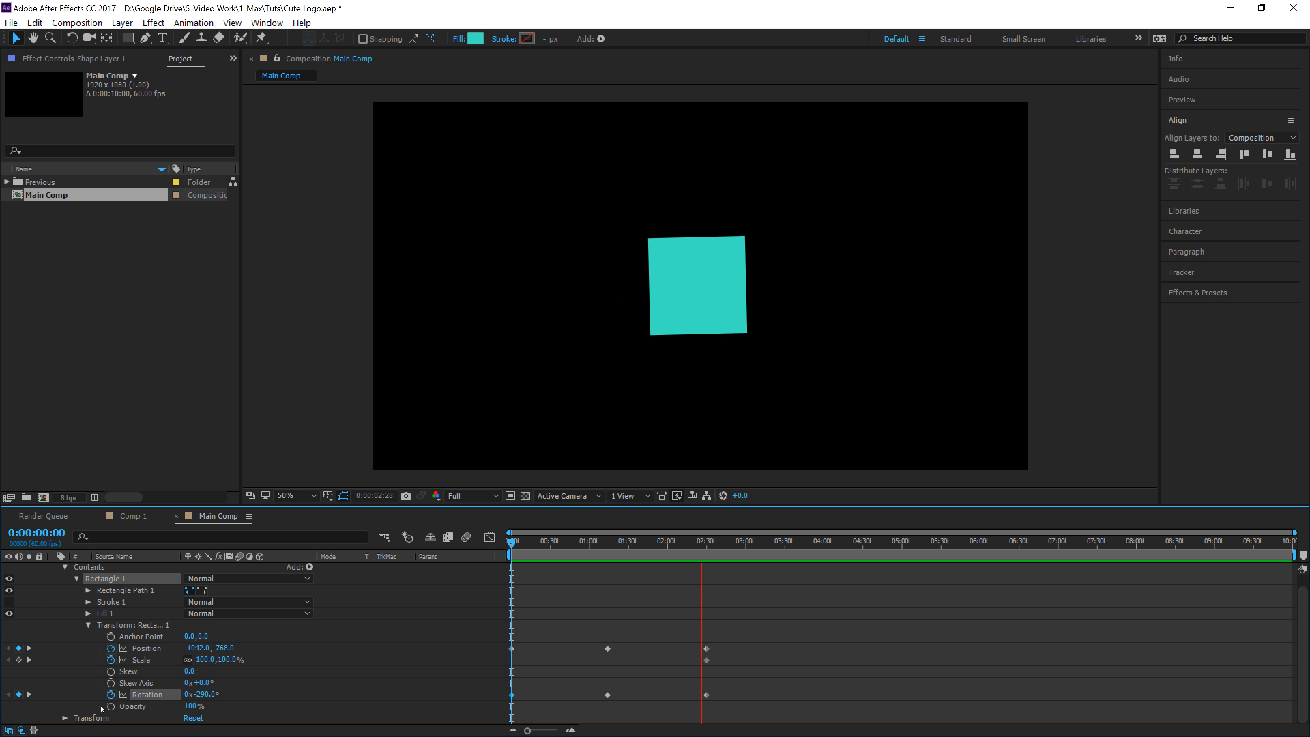
key(space)
drag(626, 557, 510, 546)
key(space)
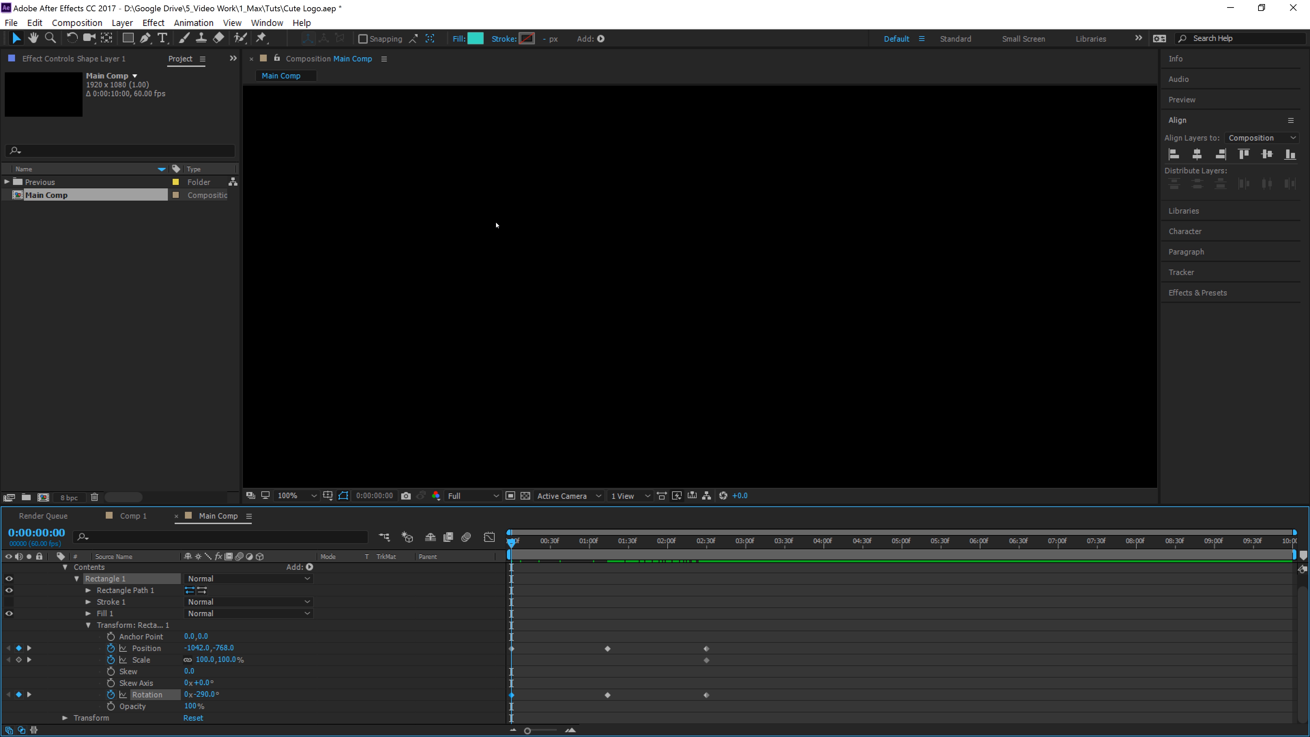
- At 0:00:00:00, move the square farther outside the frame's upper-left corner to a Position of about -1090, -836
key(space)
key(comma)
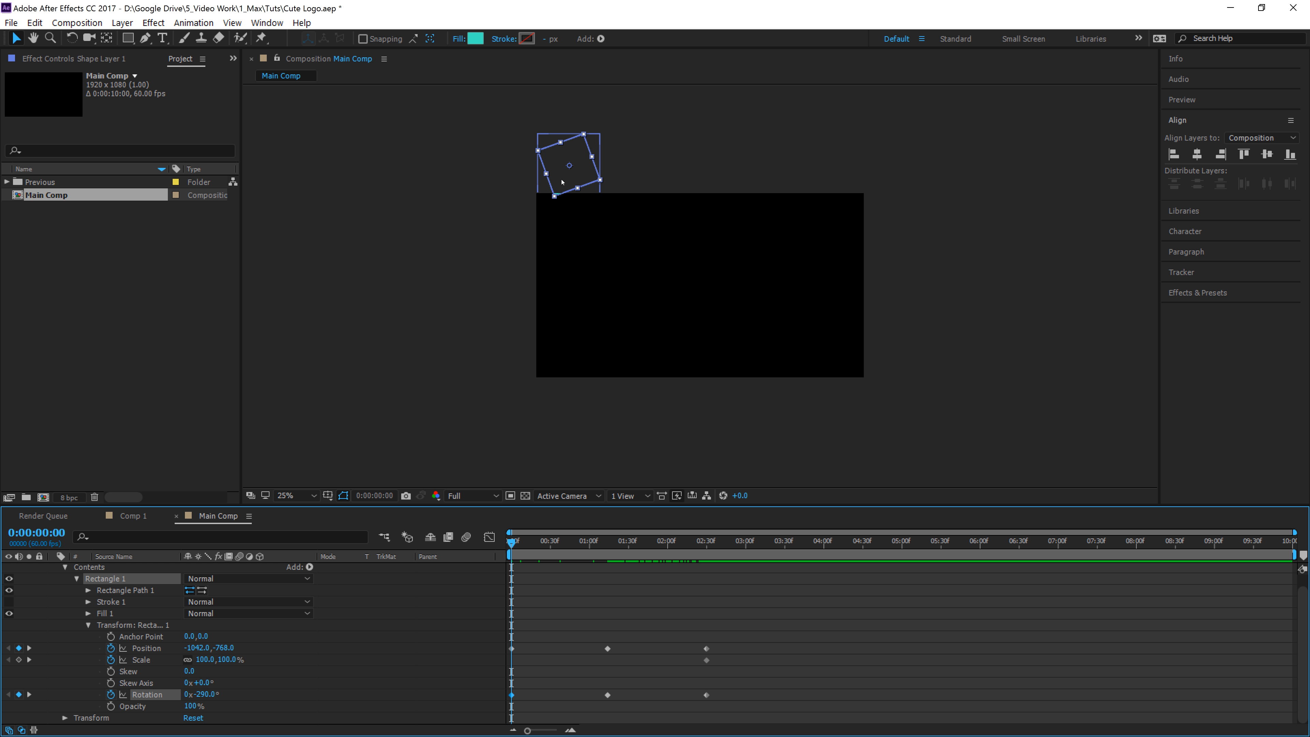
drag(572, 176, 569, 172)
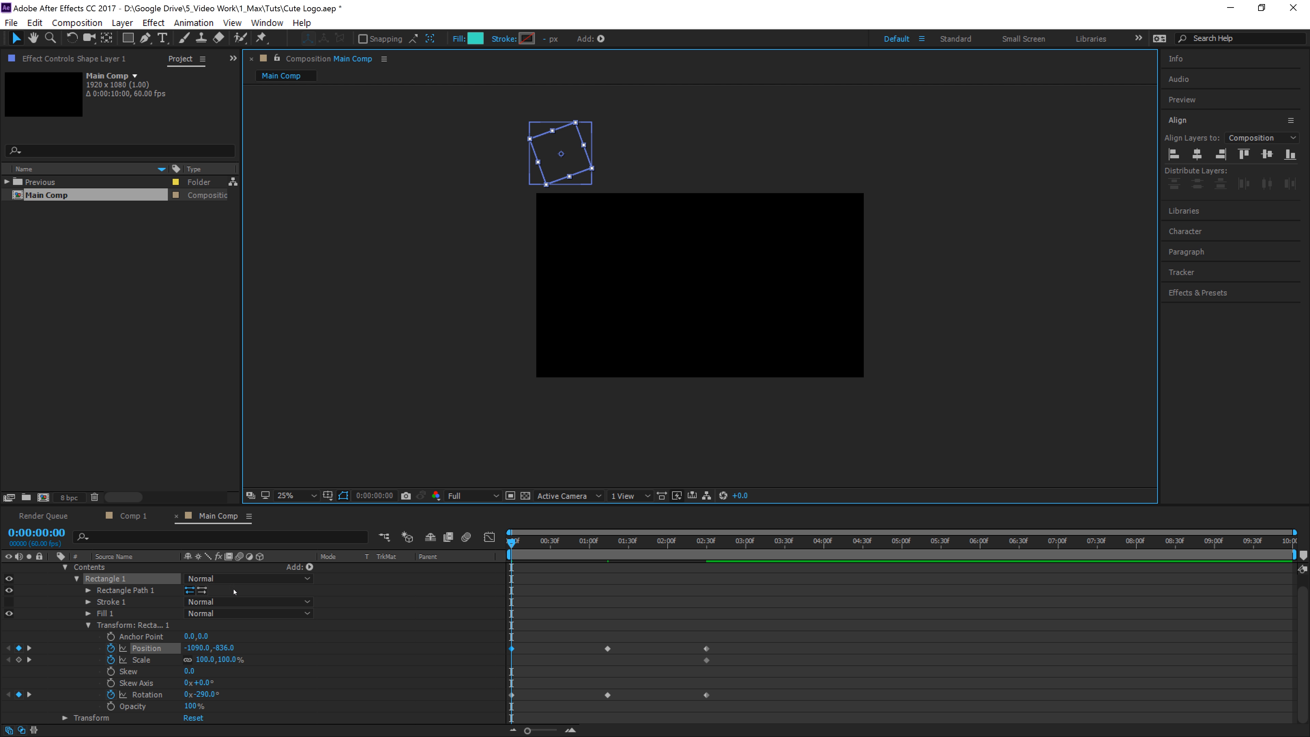
- Add a Scale keyframe at 0:00:01:14, set Scale to 51% at 0:00:00:00, and preview the growing square
click(608, 543)
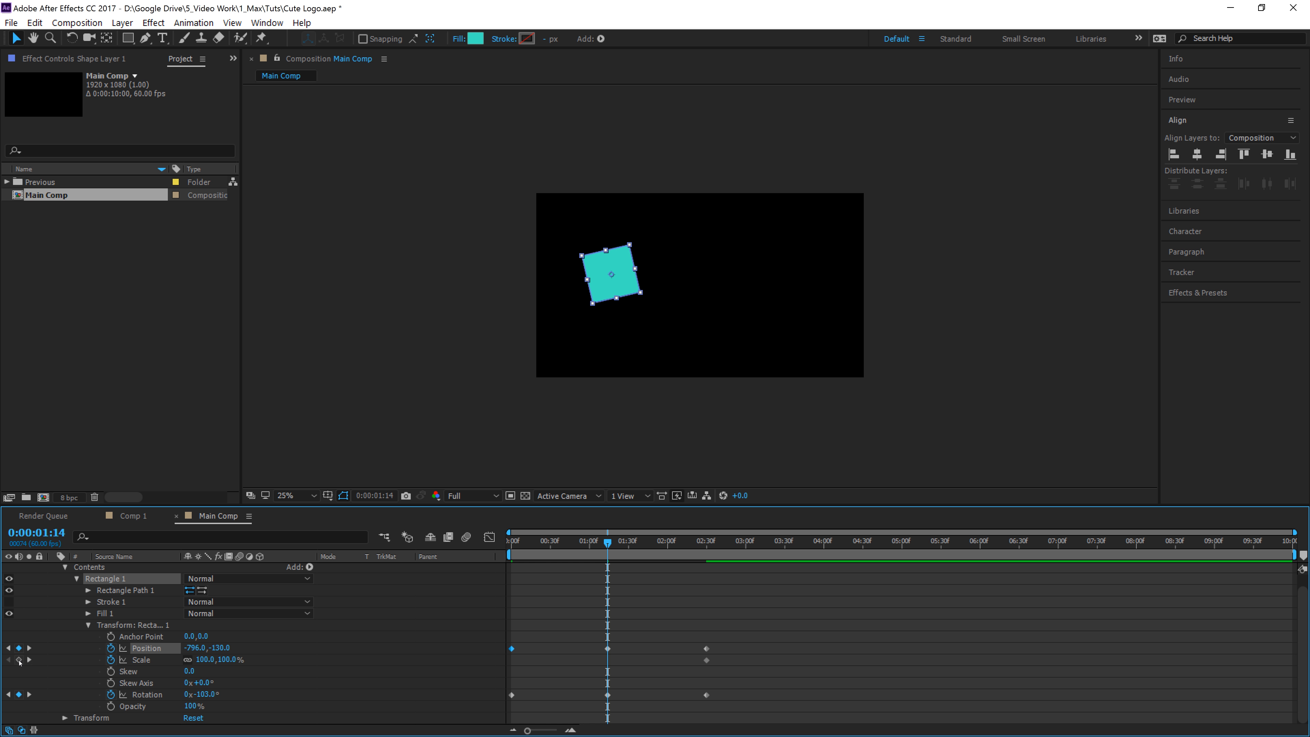
click(19, 660)
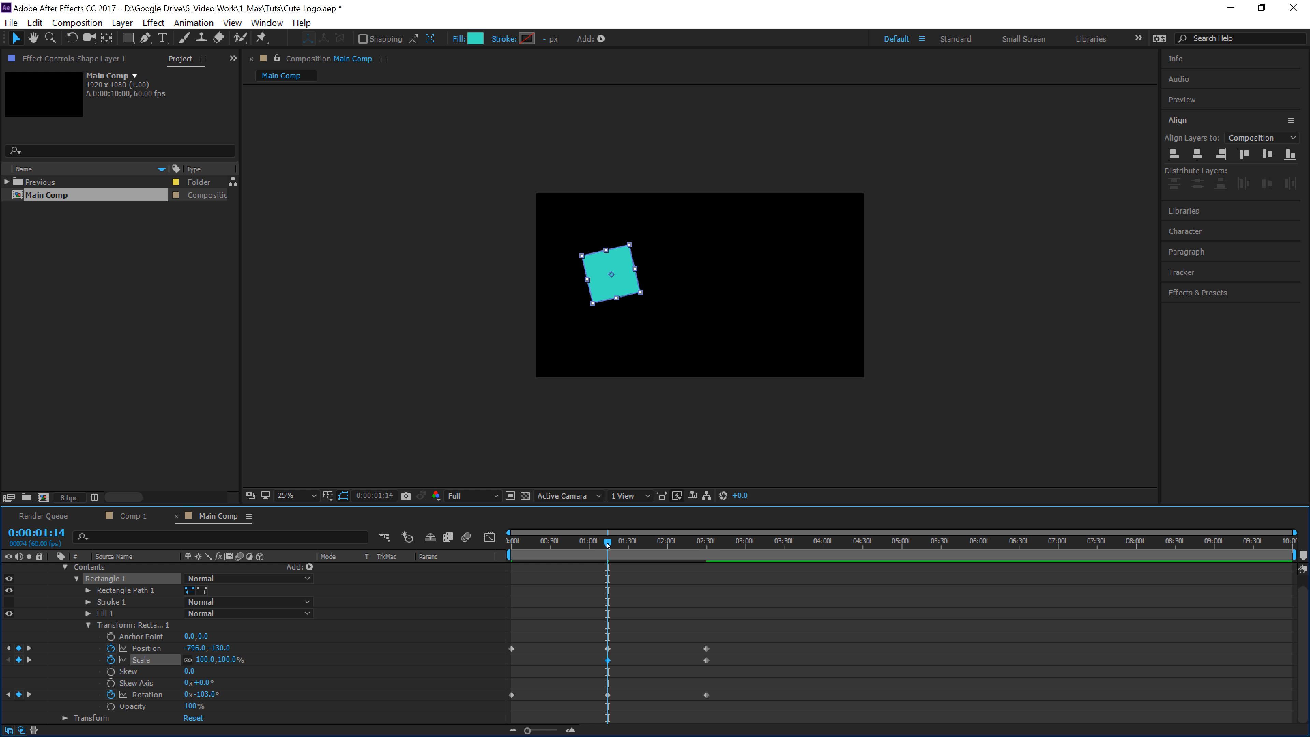
drag(608, 542, 504, 556)
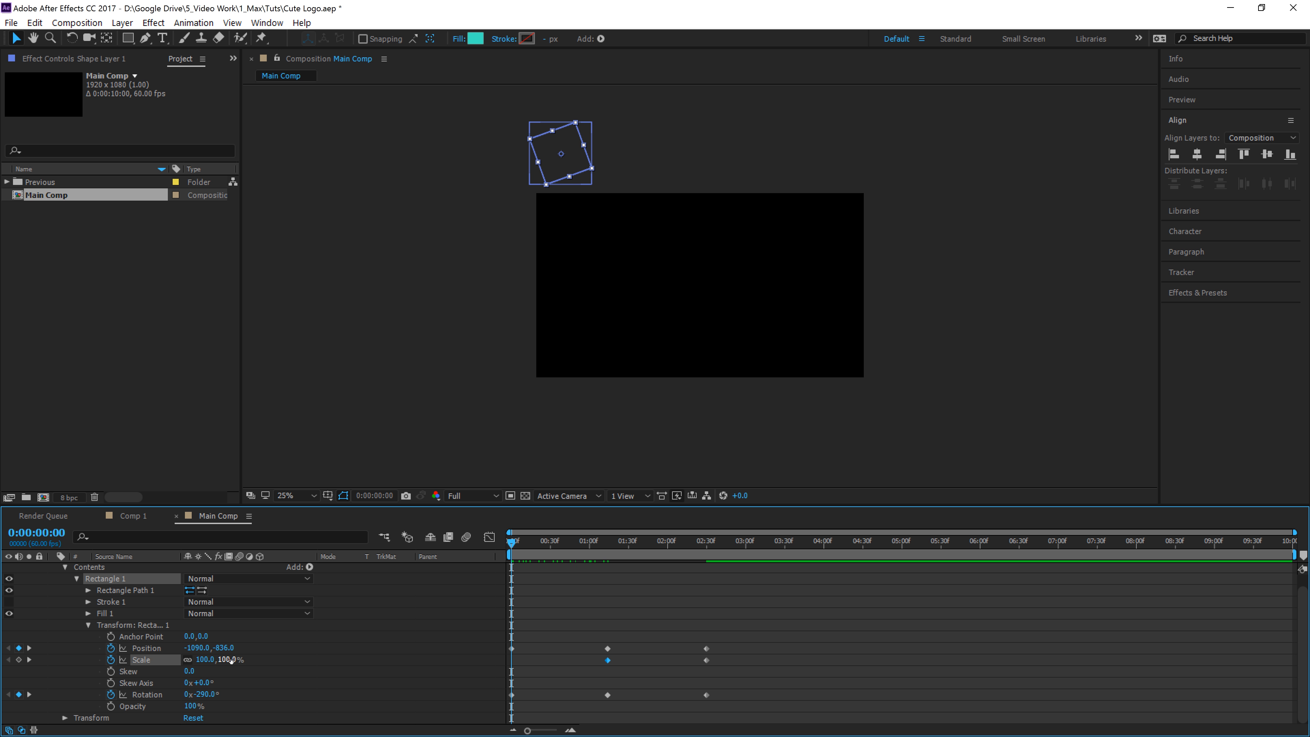
drag(230, 660, 205, 661)
key(space)
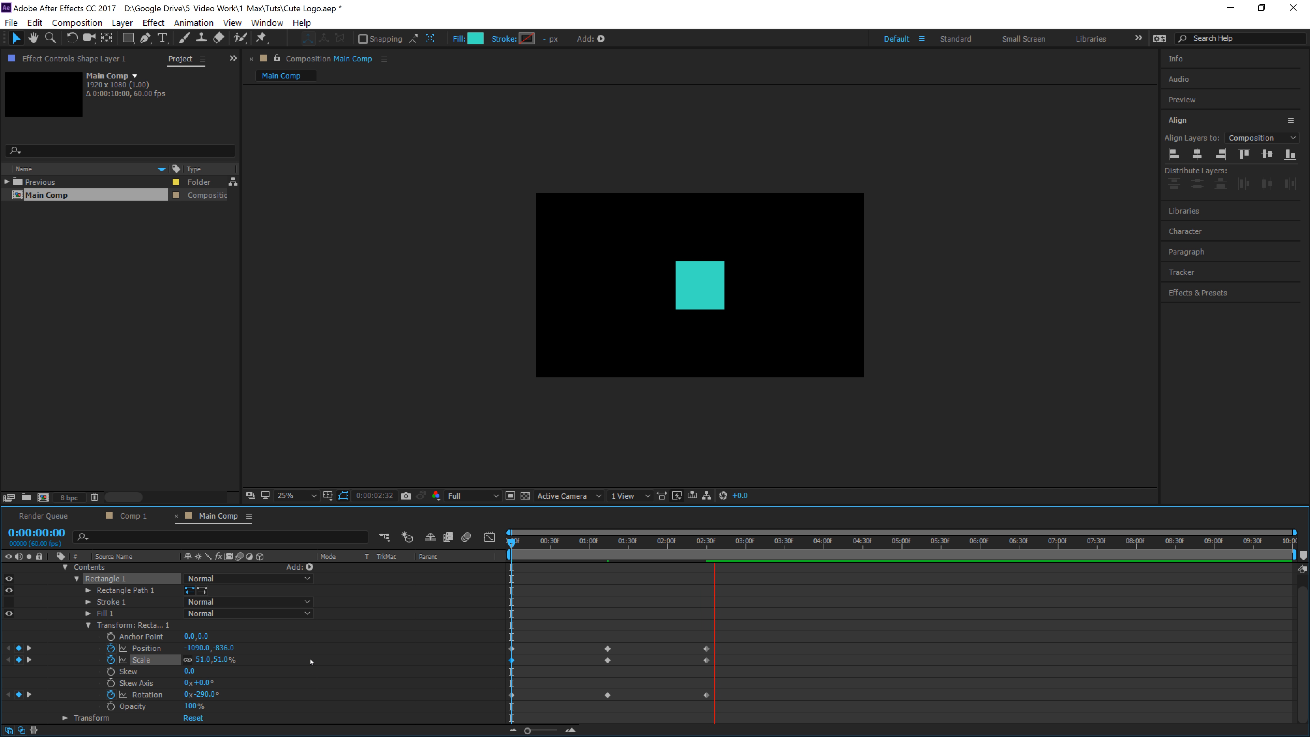
key(space)
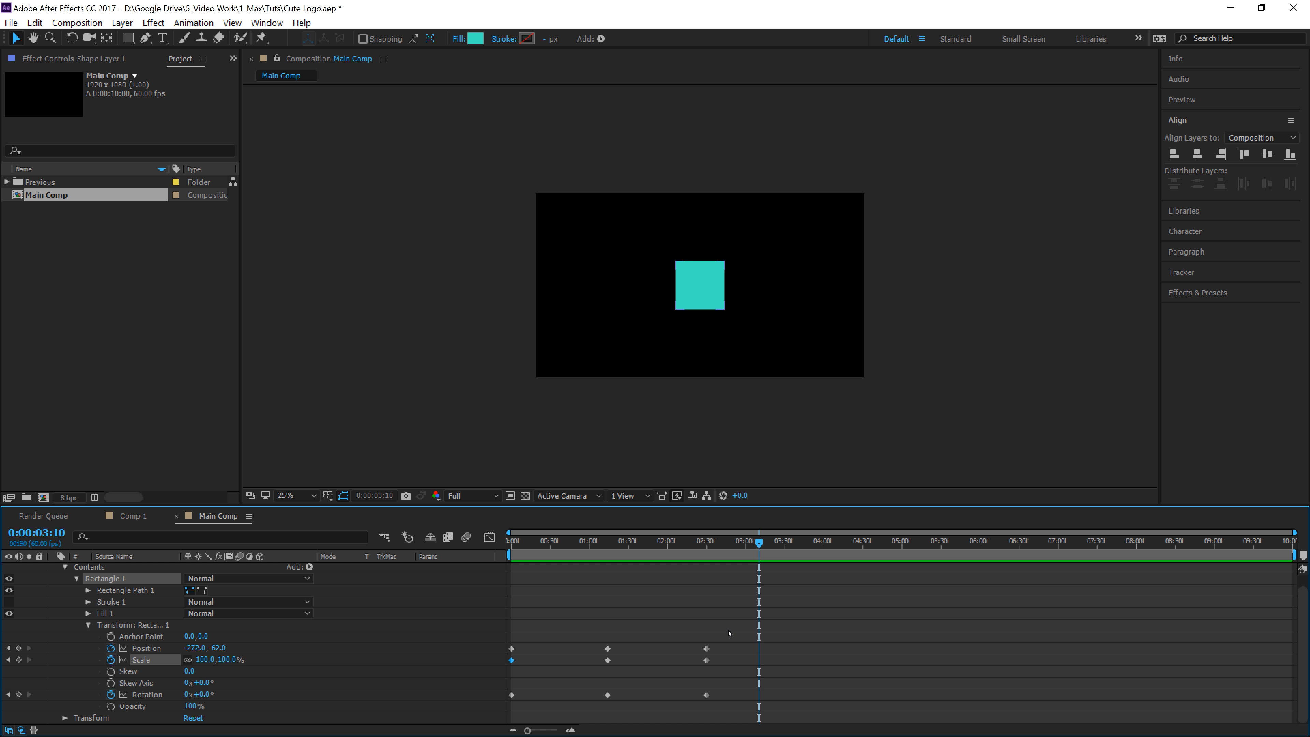
- Apply Easy Ease to all of Rectangle 1's Position, Scale and Rotation keyframes
drag(730, 633, 496, 708)
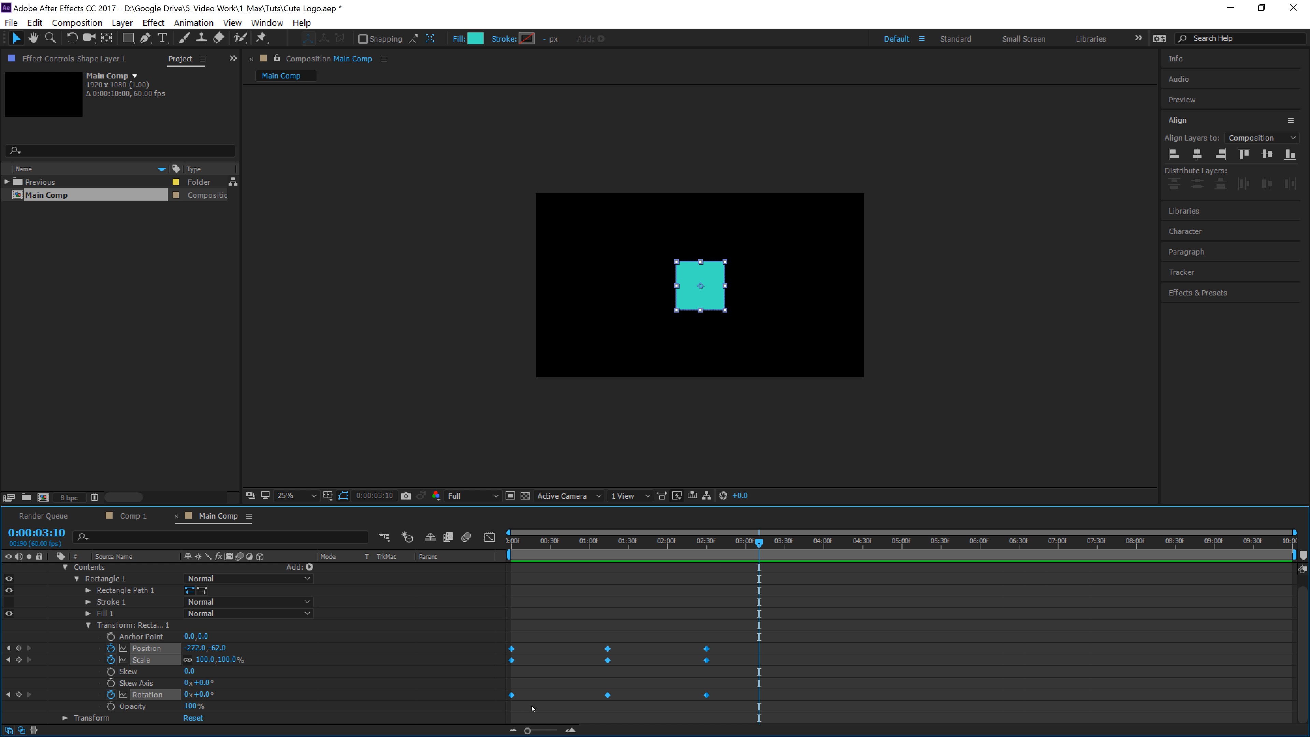
right_click(608, 660)
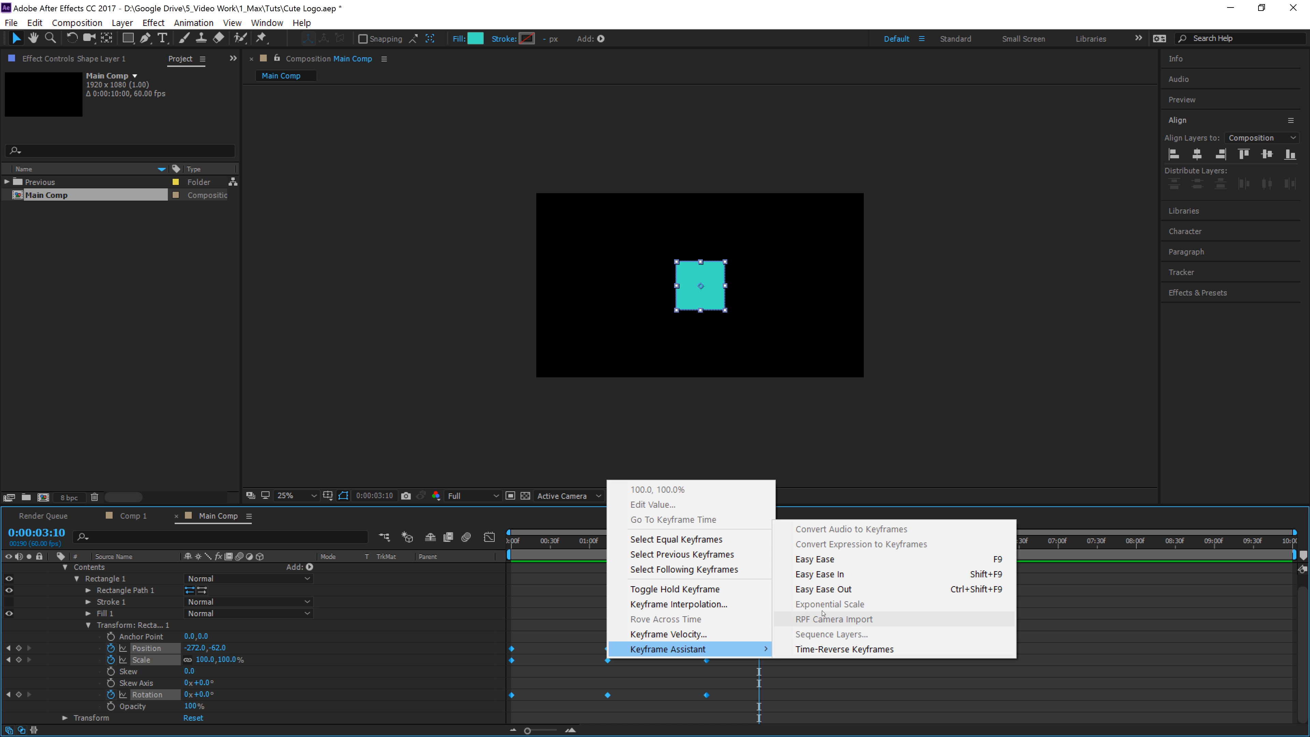
click(794, 558)
click(493, 569)
key(Home)
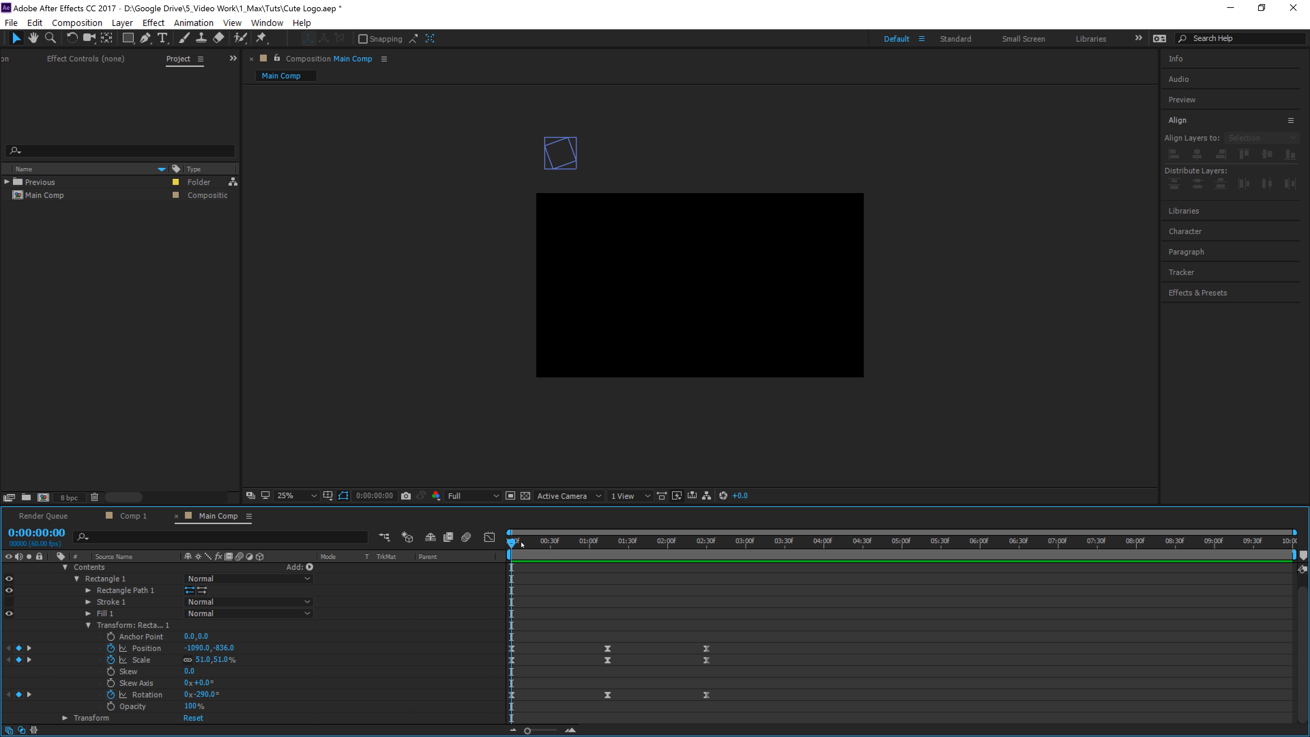
- Preview the eased square animation from the start to judge its timing
drag(521, 544, 713, 543)
drag(786, 624, 526, 712)
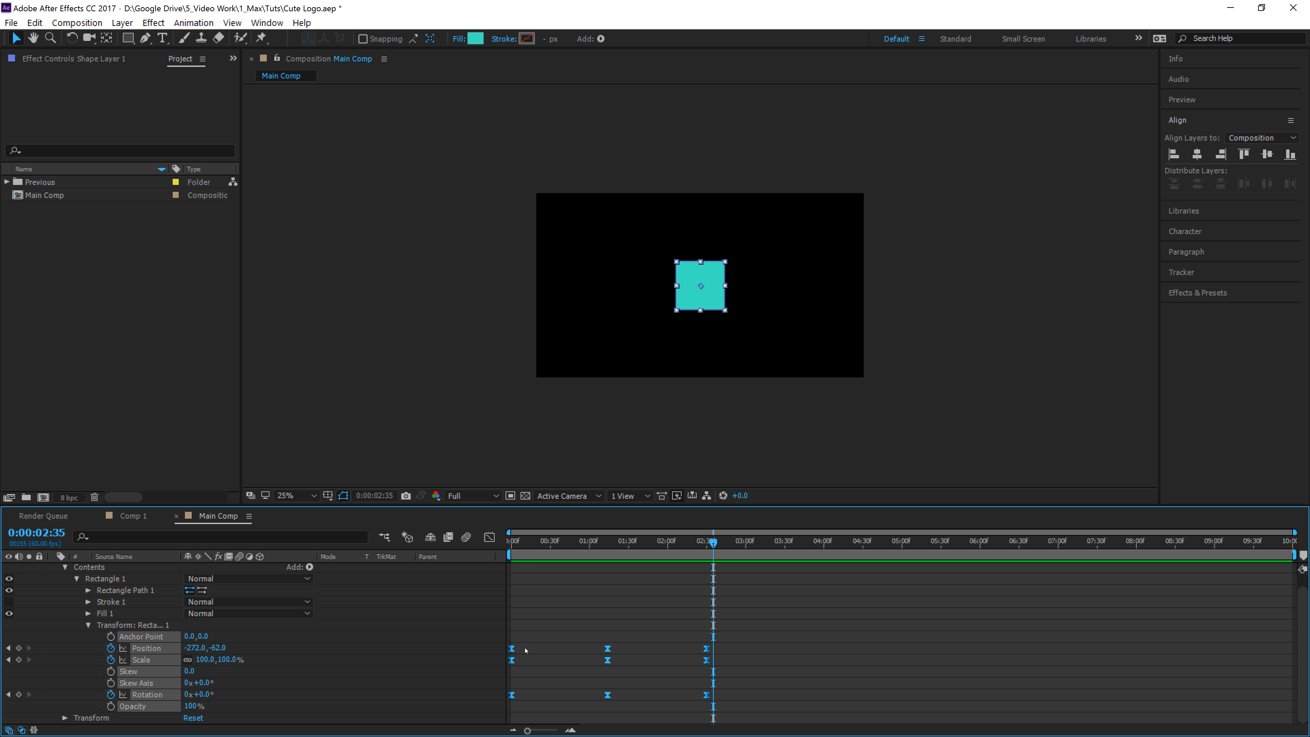
key(Home)
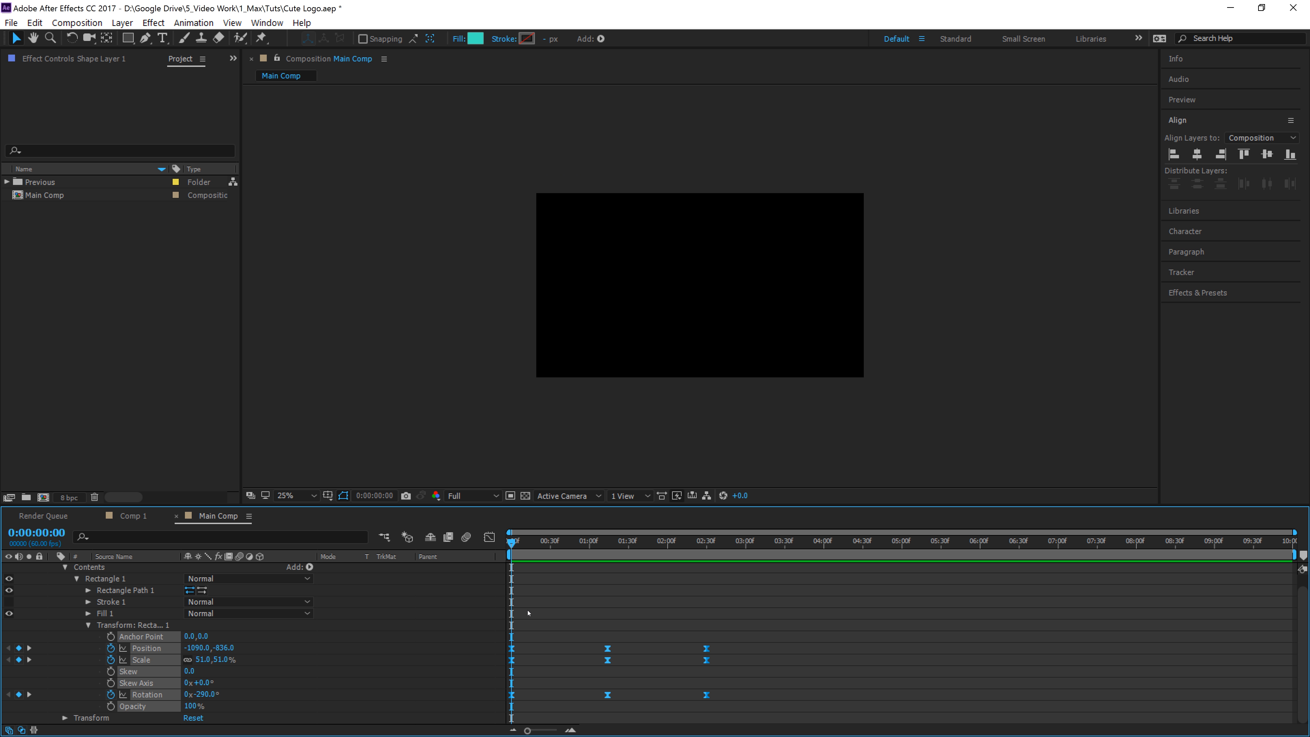
key(space)
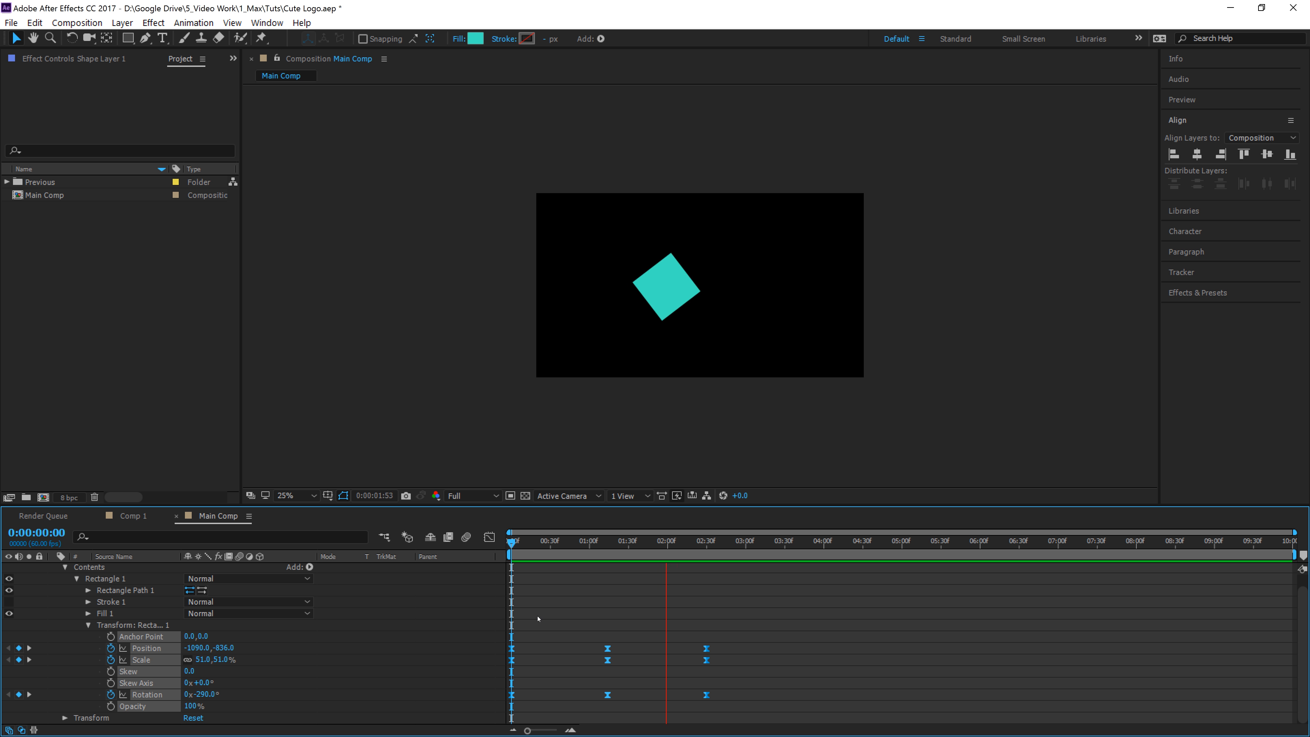
key(space)
drag(733, 544, 407, 571)
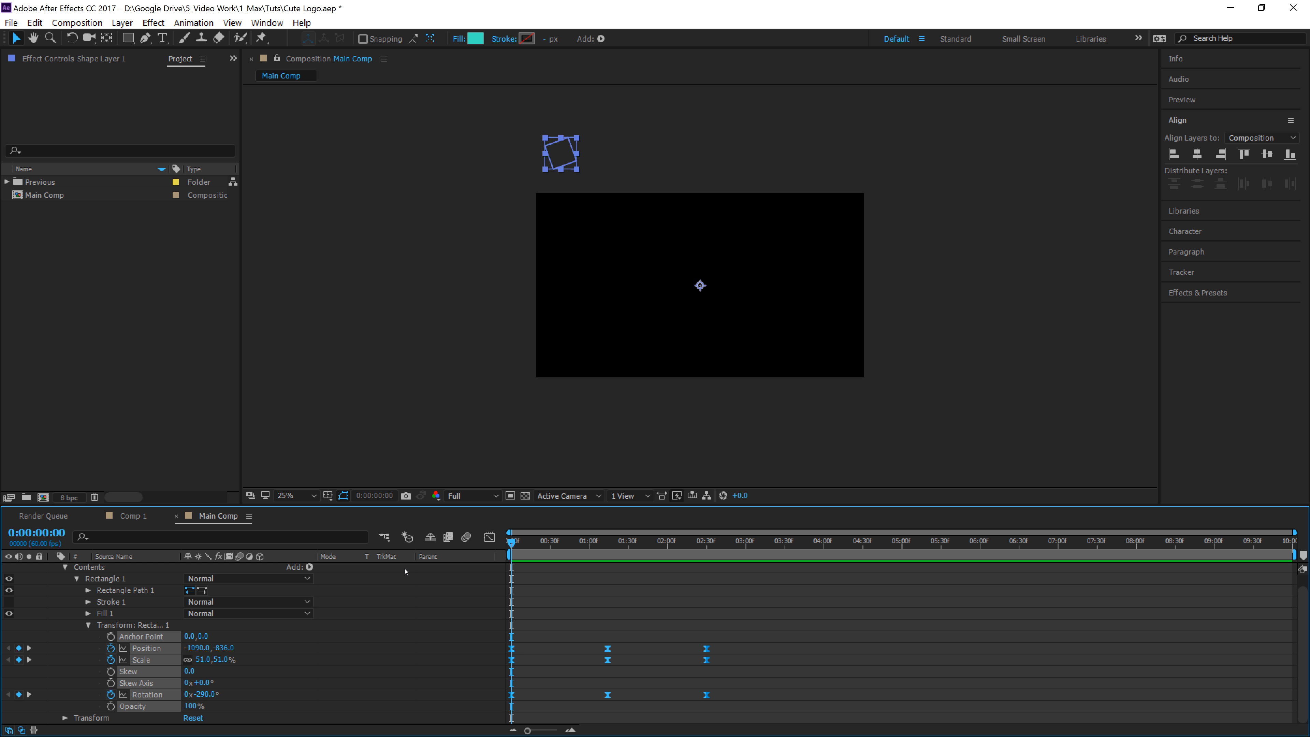
key(space)
key(space)
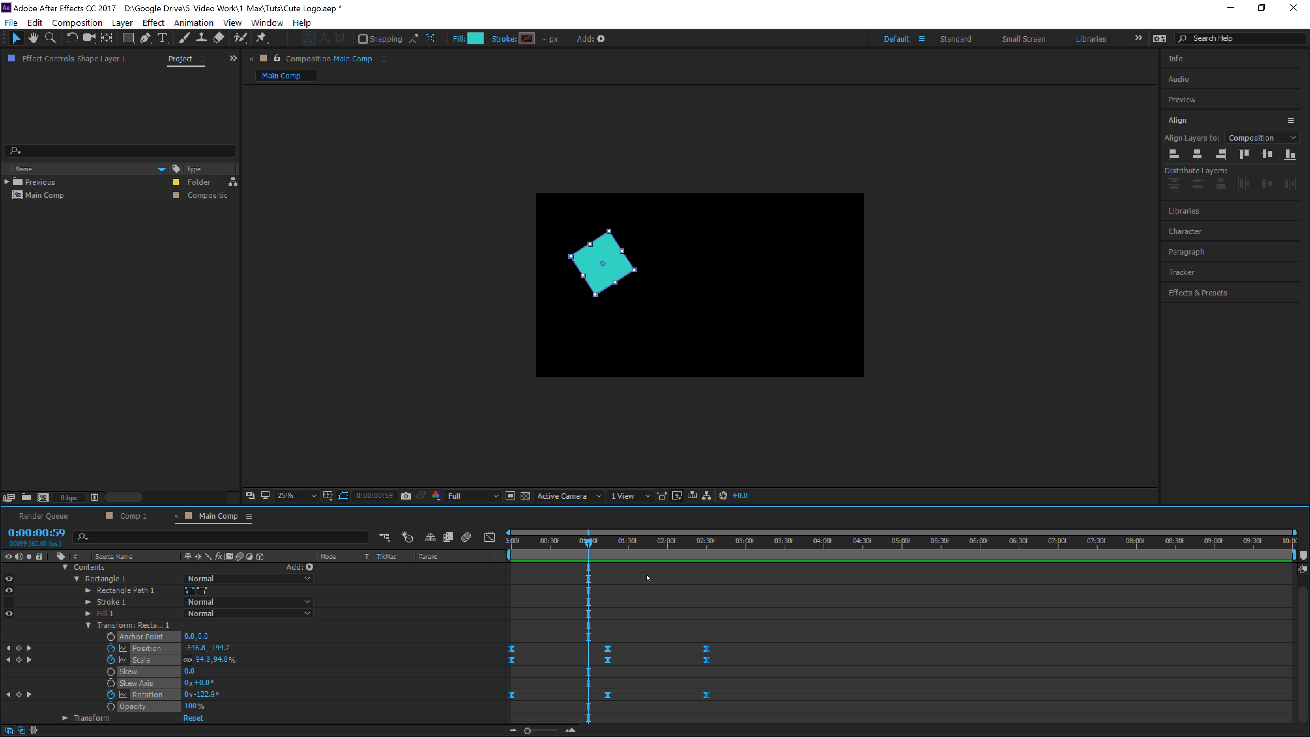
- Move the middle Position, Scale and Rotation keyframes earlier, to just before 0:00:01:00, and preview the timing
drag(576, 623, 530, 694)
key(space)
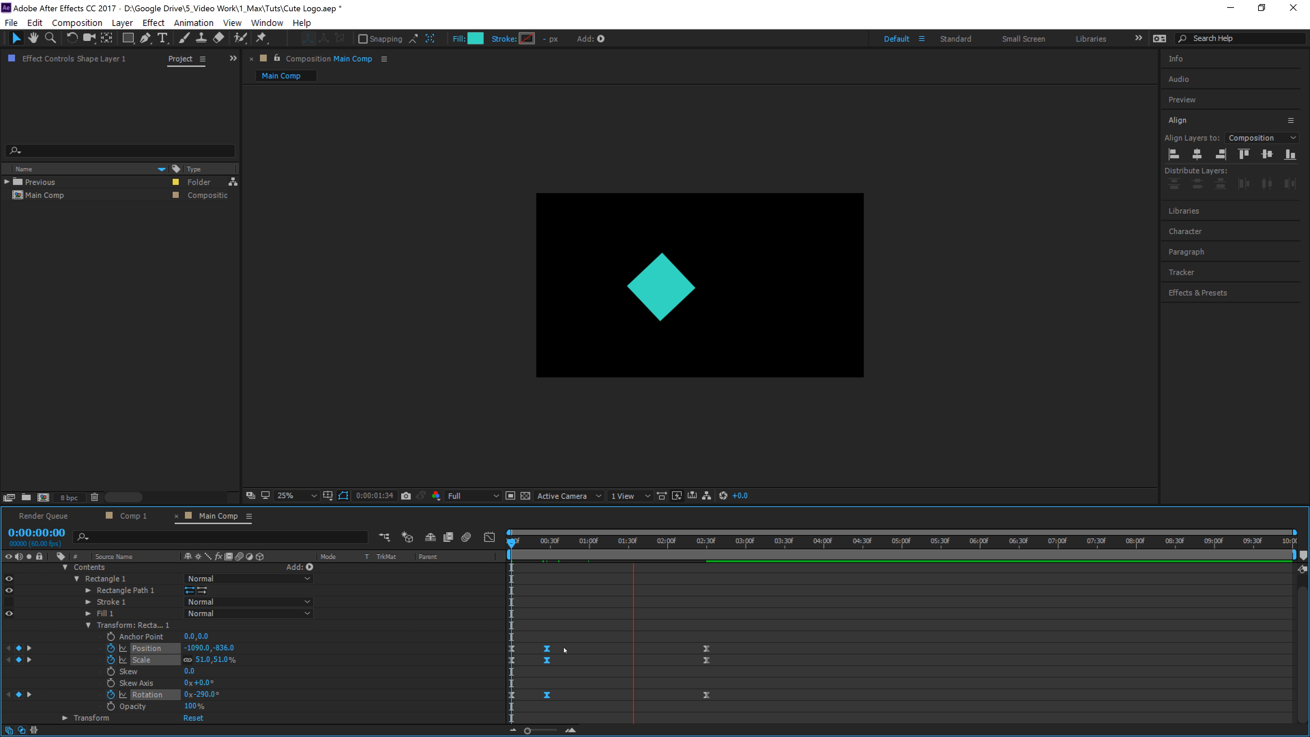
key(space)
drag(547, 695, 585, 694)
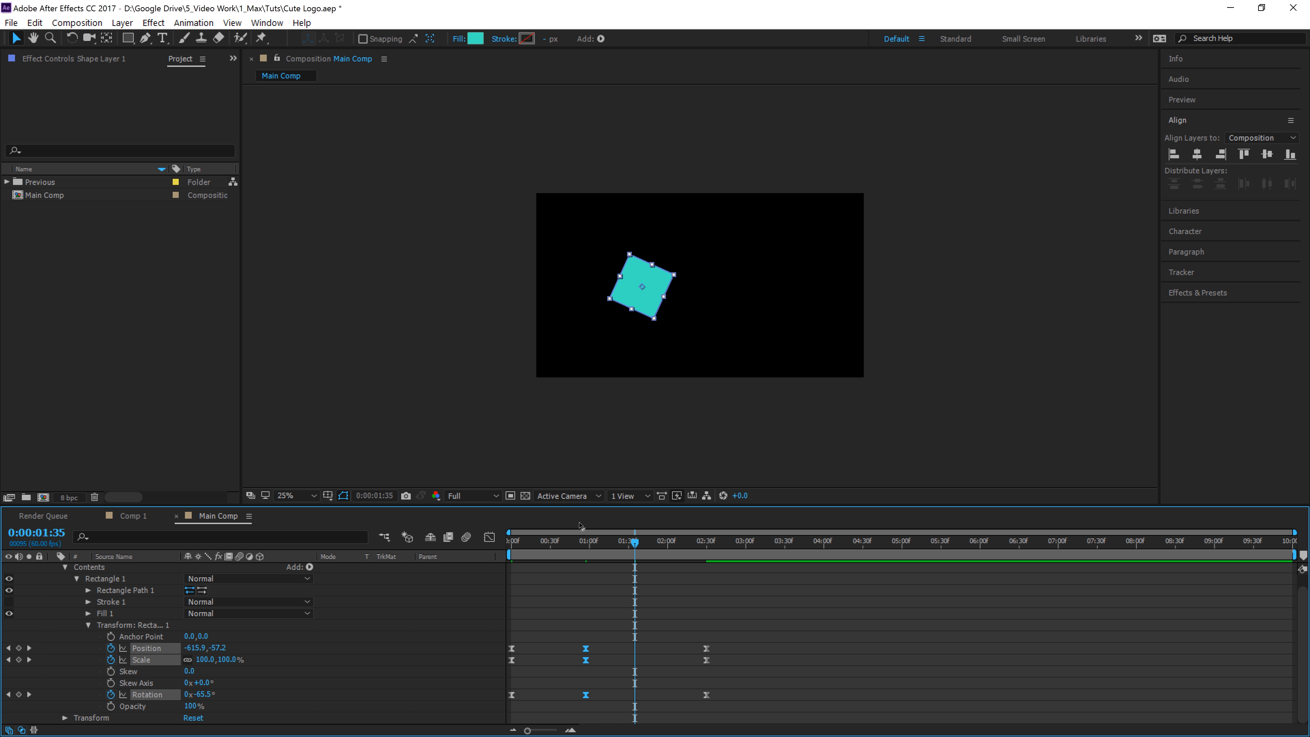
key(space)
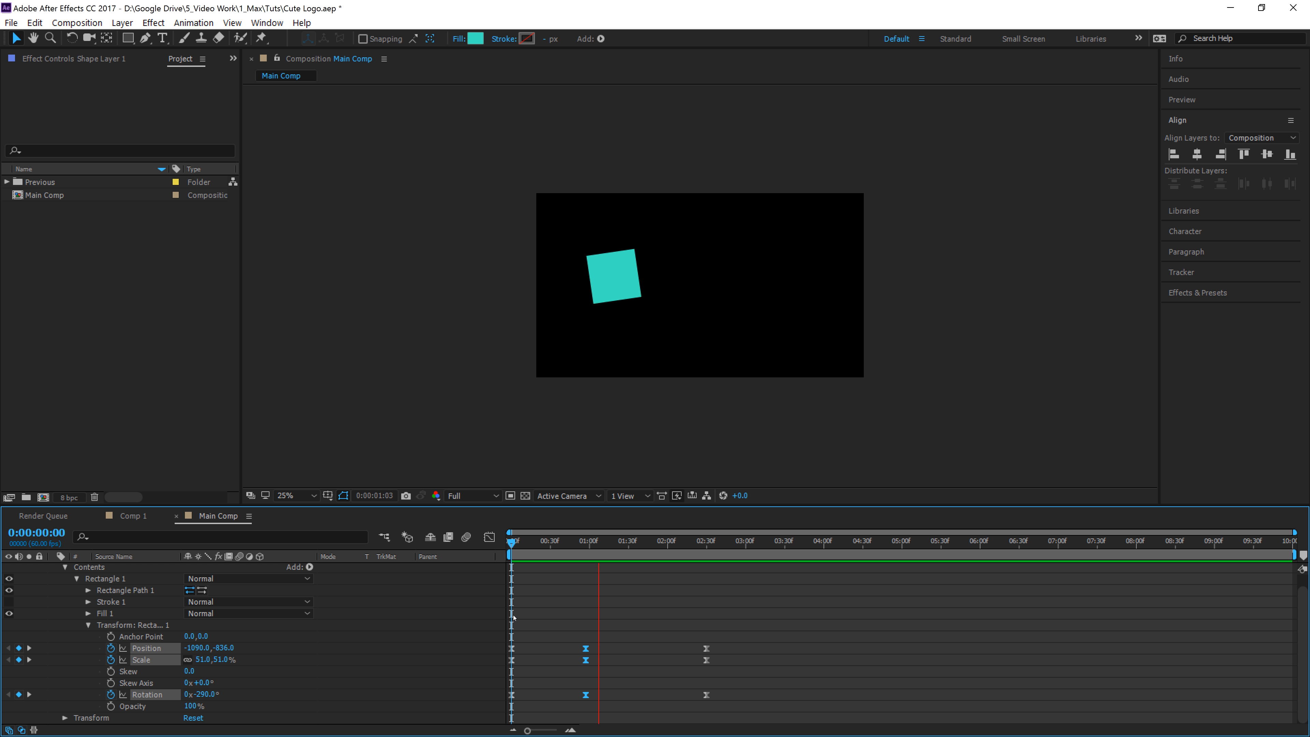
- Move the final Position, Scale and Rotation keyframes earlier, to about 0:00:01:40, and preview the faster animation
drag(660, 622, 814, 722)
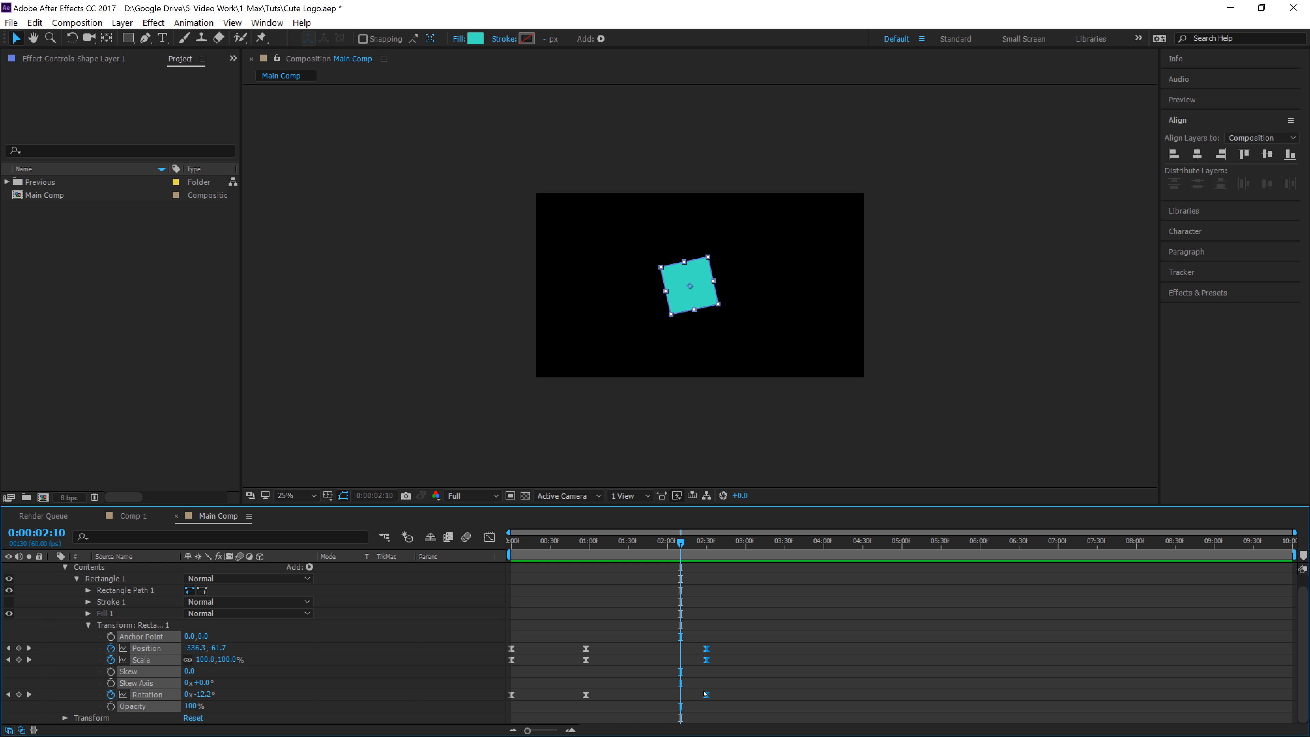
drag(707, 697, 641, 700)
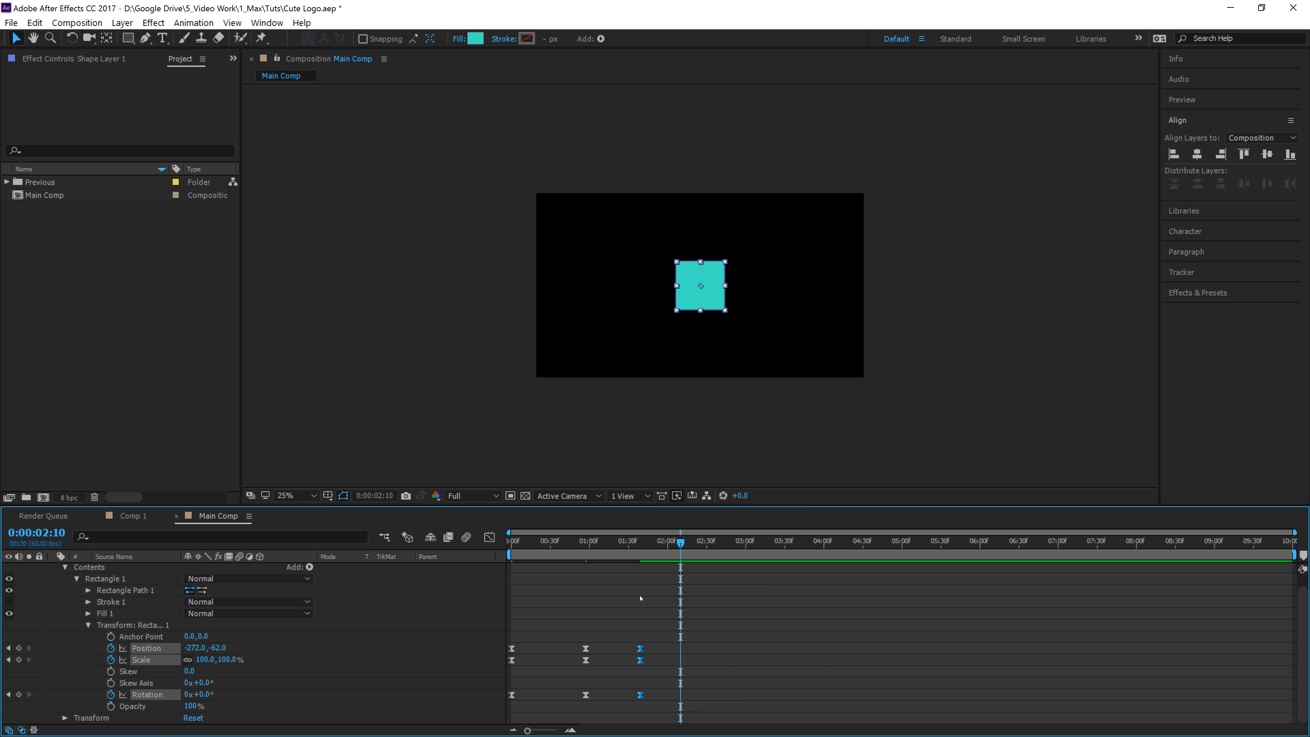
key(space)
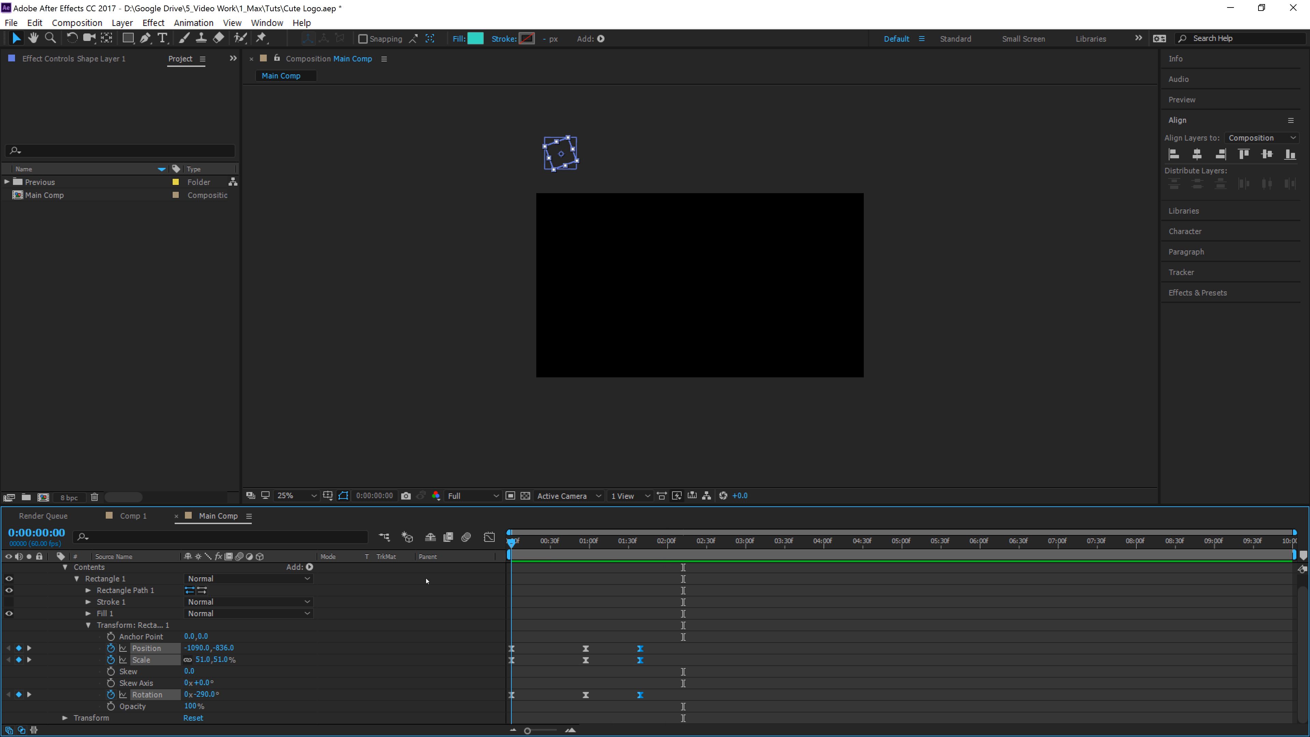
- Select all of Rectangle 1's transform keyframes and show their curves in the Graph Editor
drag(801, 609, 508, 707)
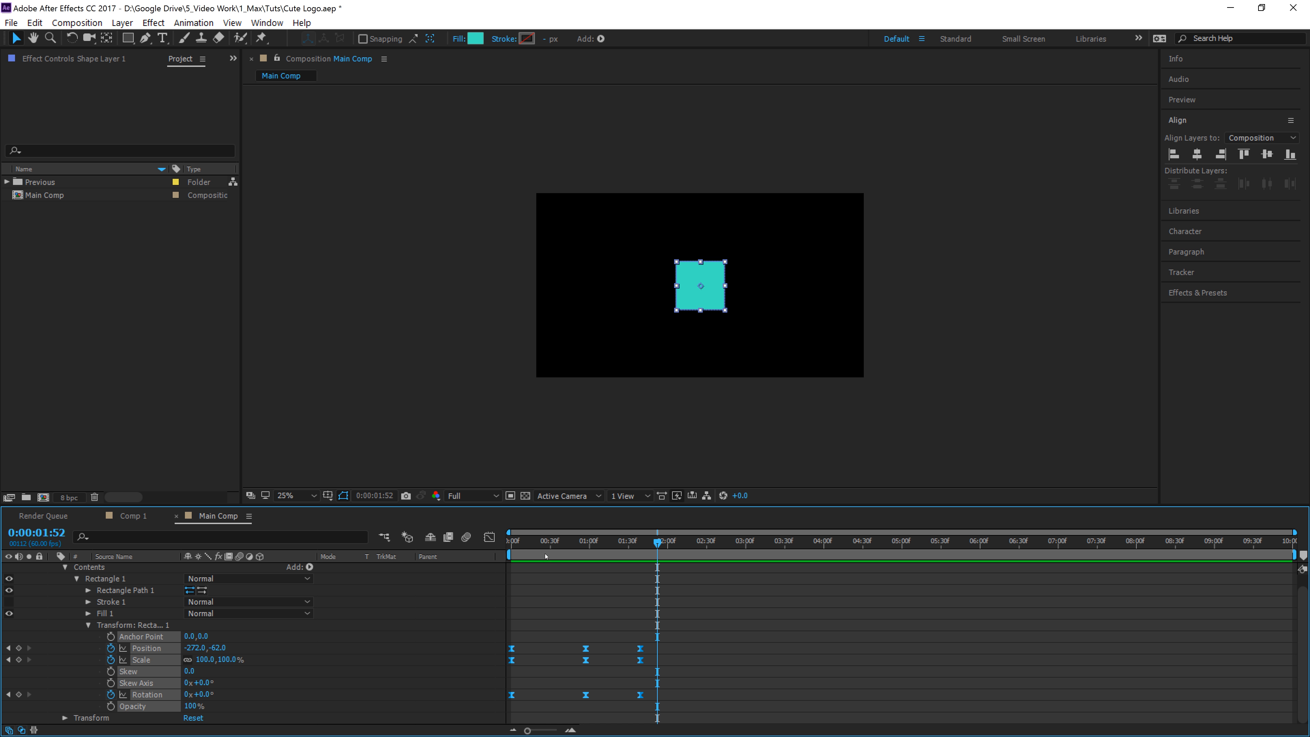
click(489, 538)
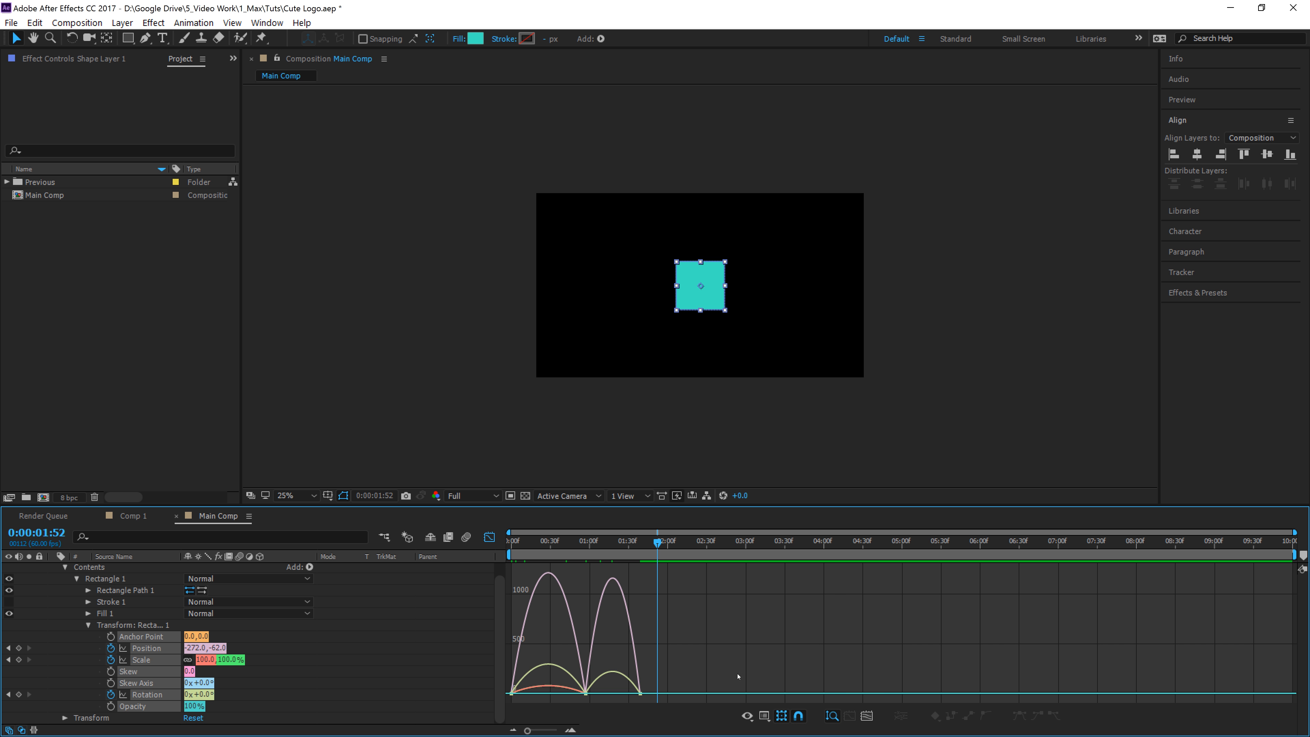
- Lengthen the middle keyframes' incoming easing in the speed graph to about 68% influence and preview the square's motion
click(764, 716)
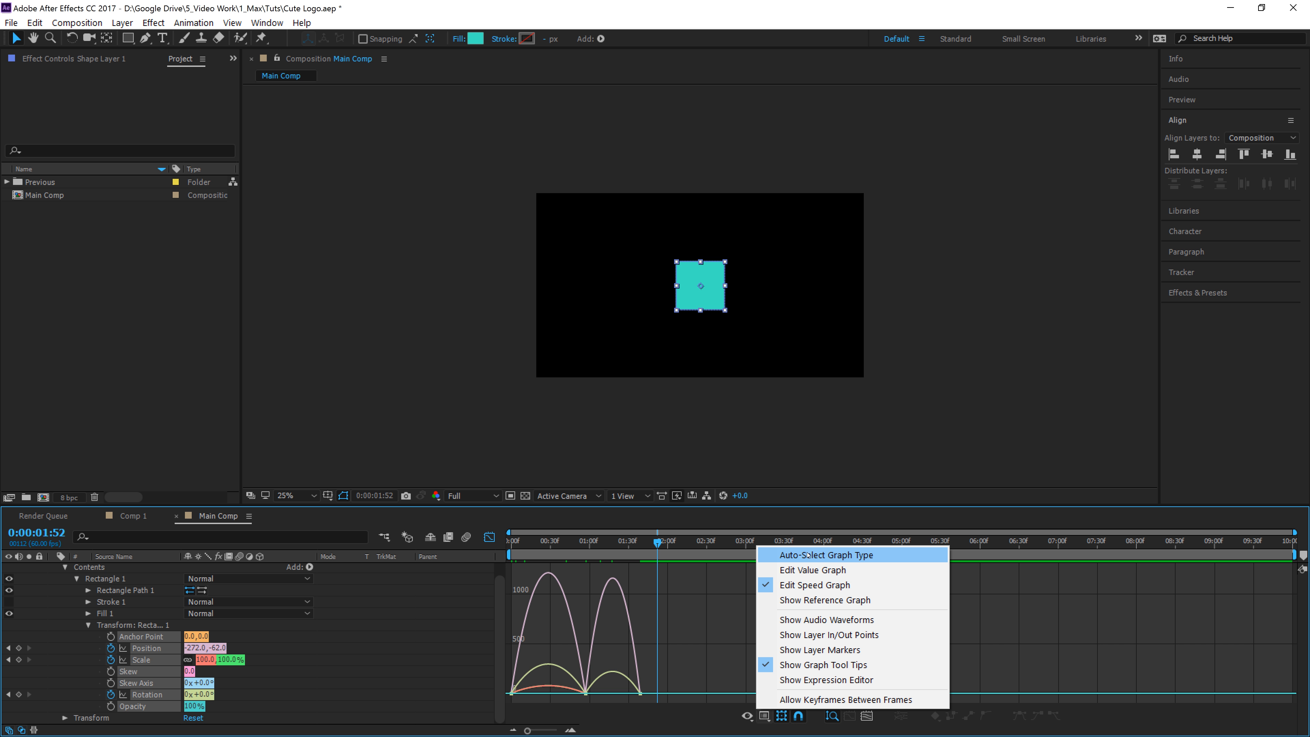
click(698, 659)
key(equal)
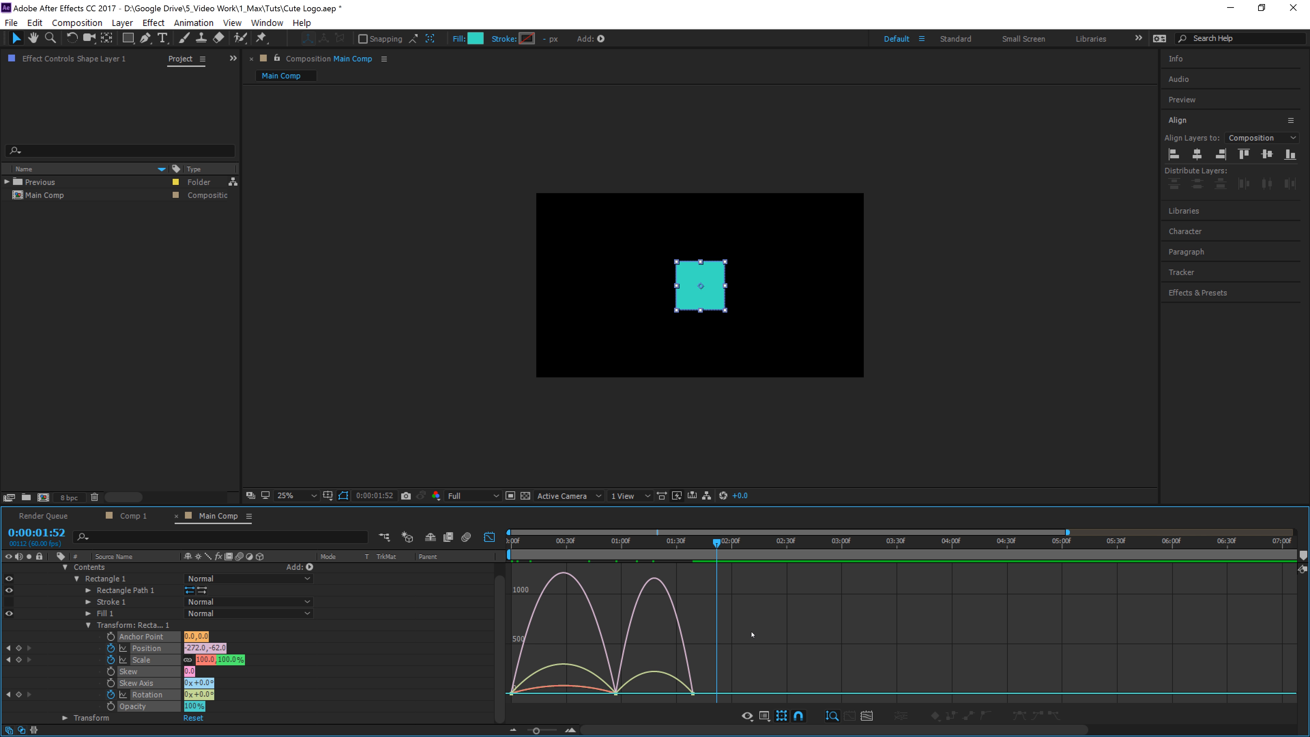
drag(538, 732, 546, 731)
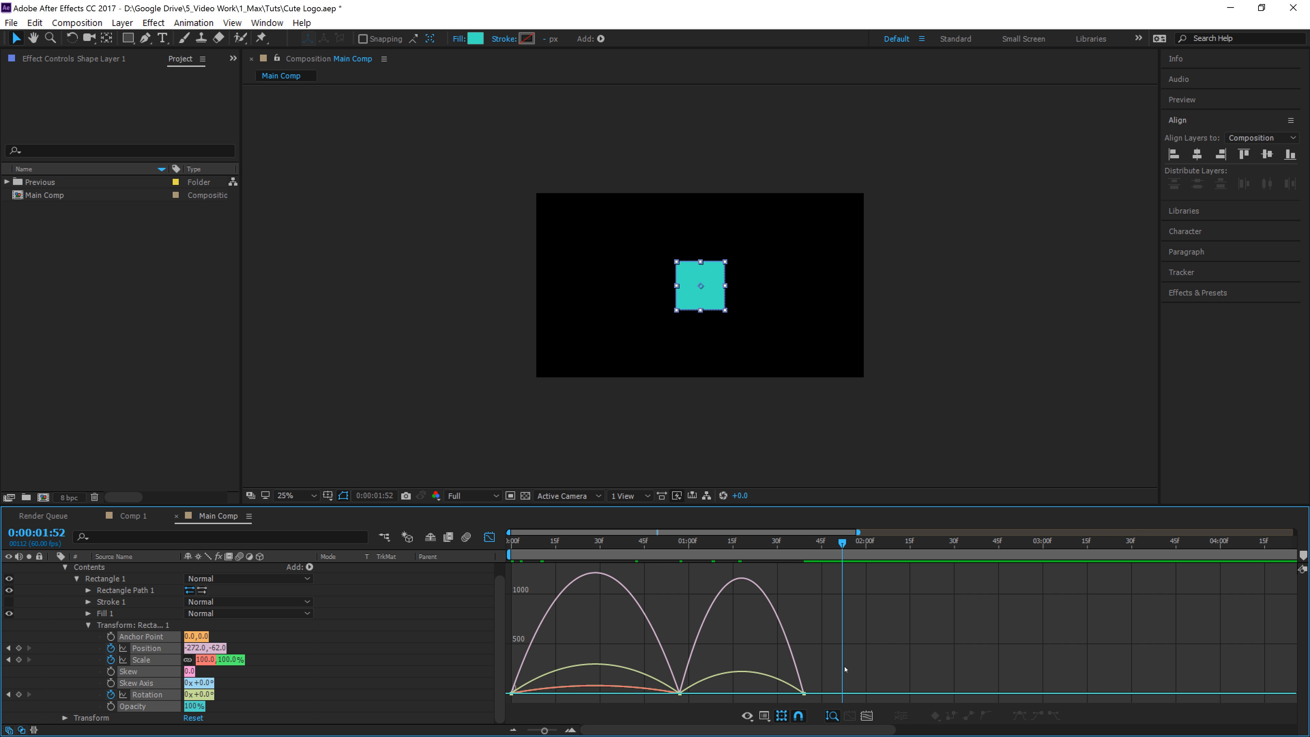
drag(845, 669, 506, 699)
drag(730, 645, 623, 689)
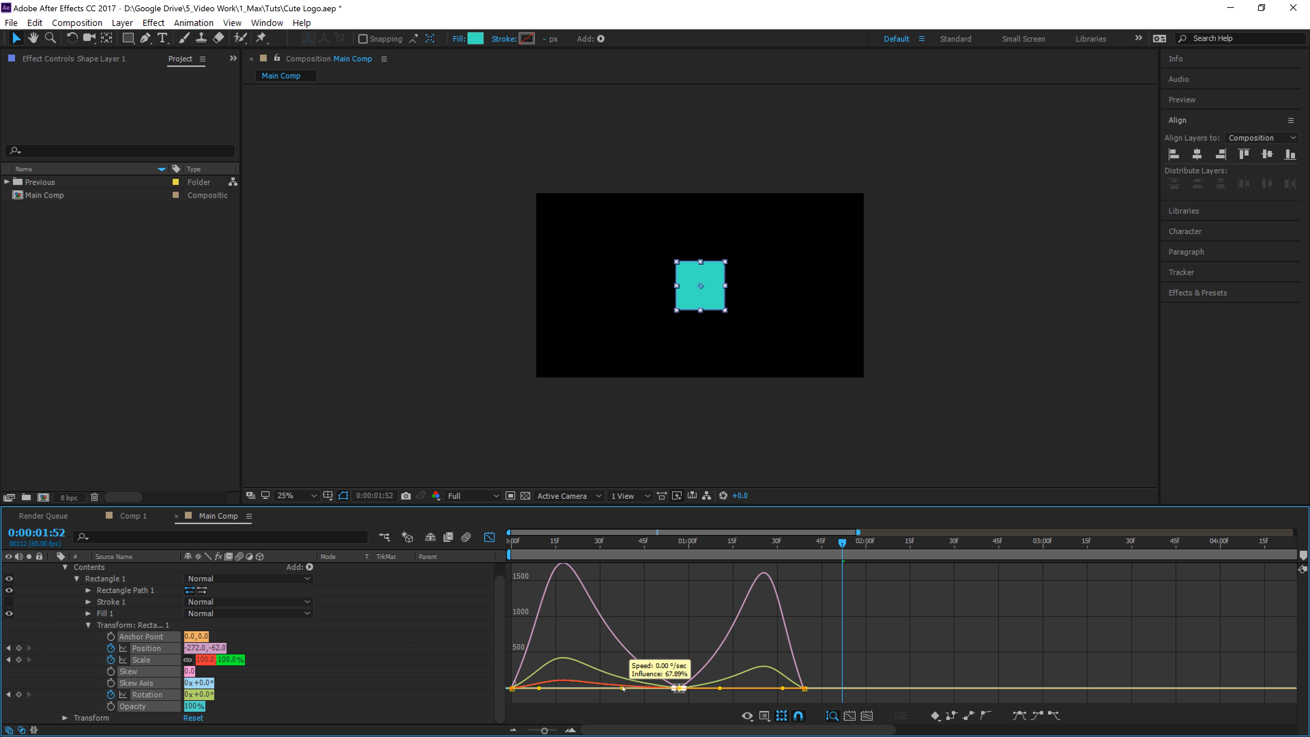
key(space)
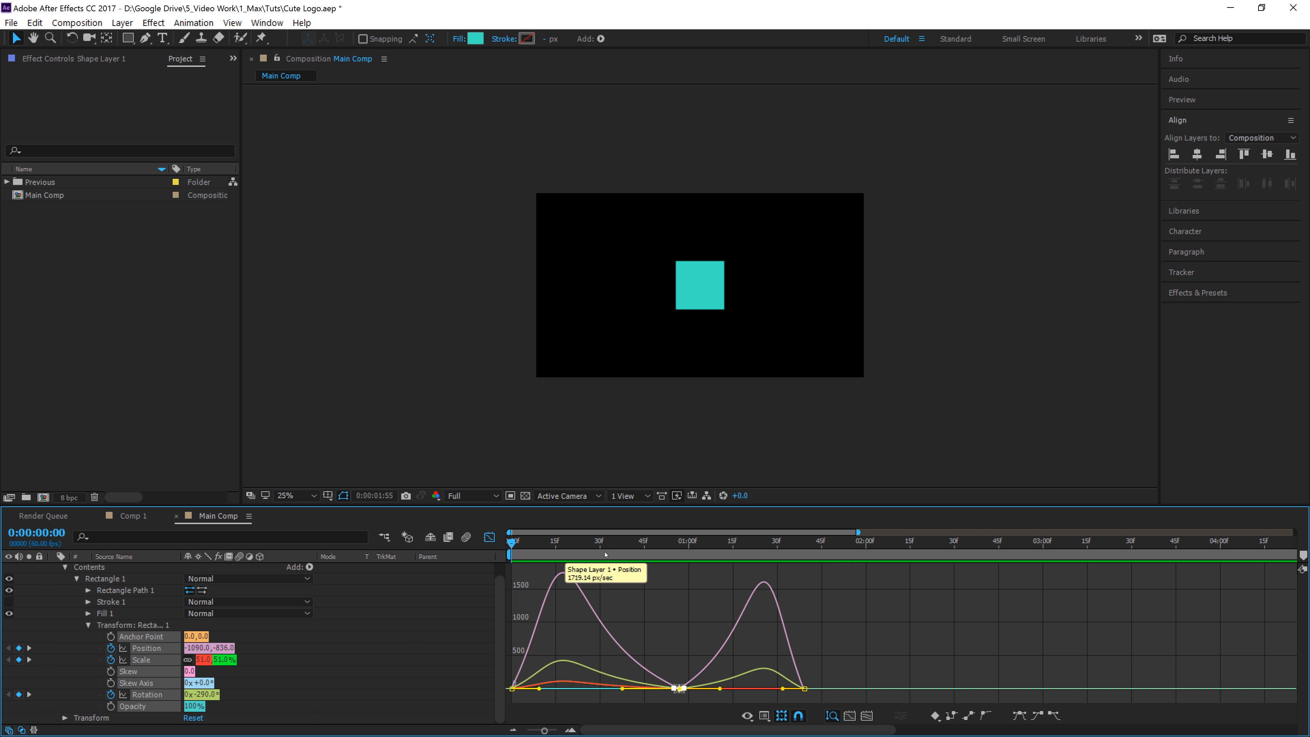
key(space)
key(space)
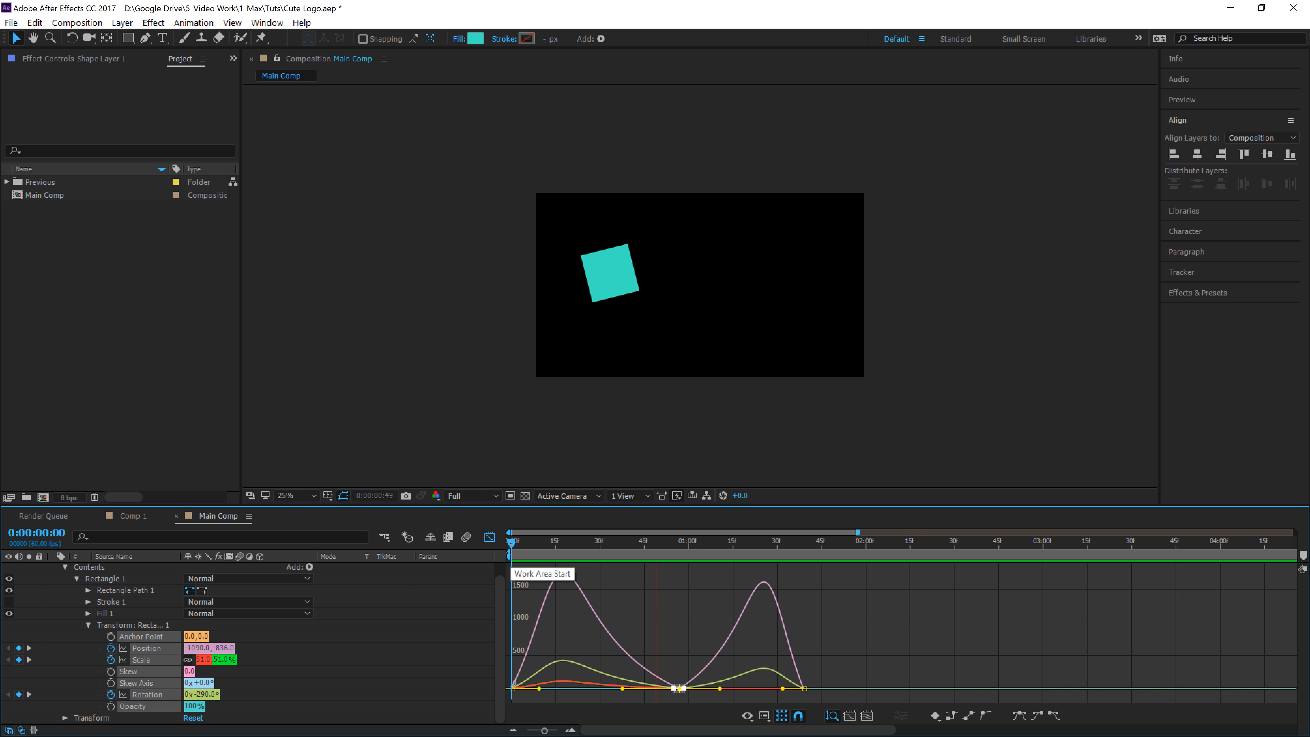
key(space)
- Lengthen the final keyframes' incoming easing and the first keyframes' outgoing easing in the speed graph, and preview the animation
drag(822, 669, 769, 689)
drag(541, 660, 553, 688)
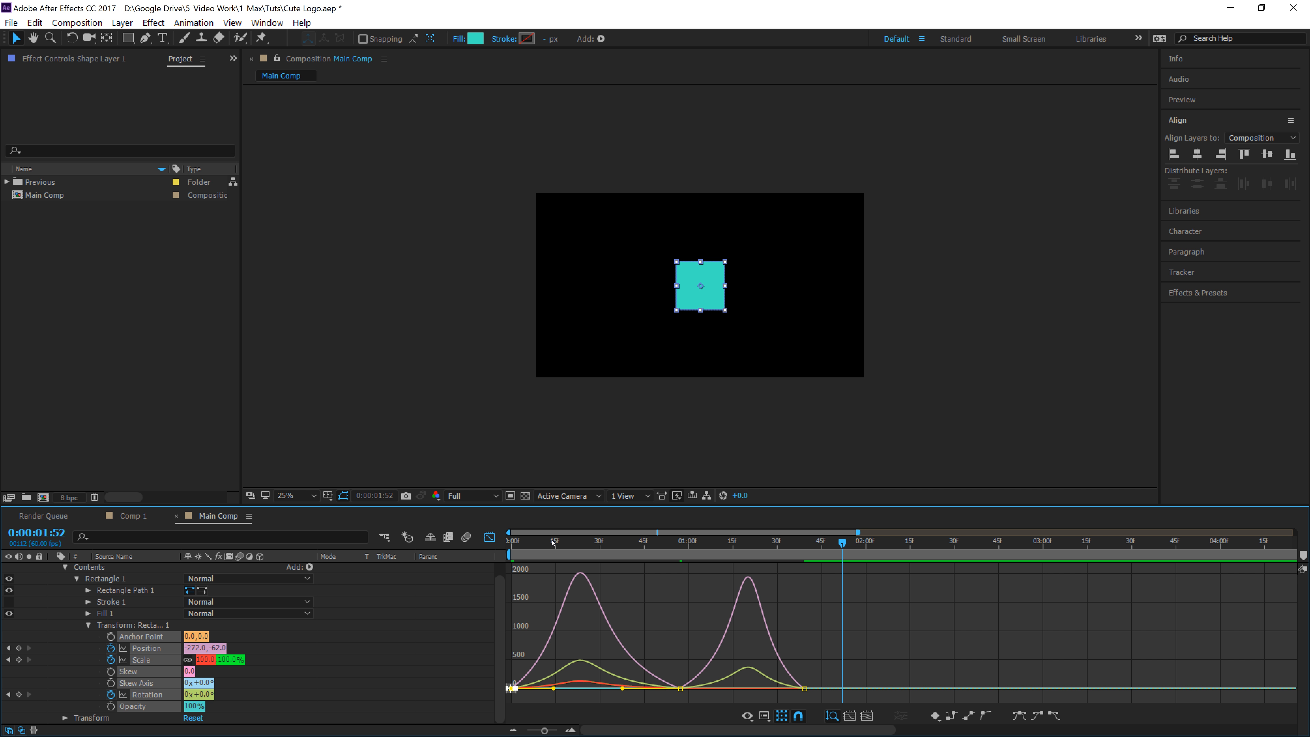
key(Home)
key(space)
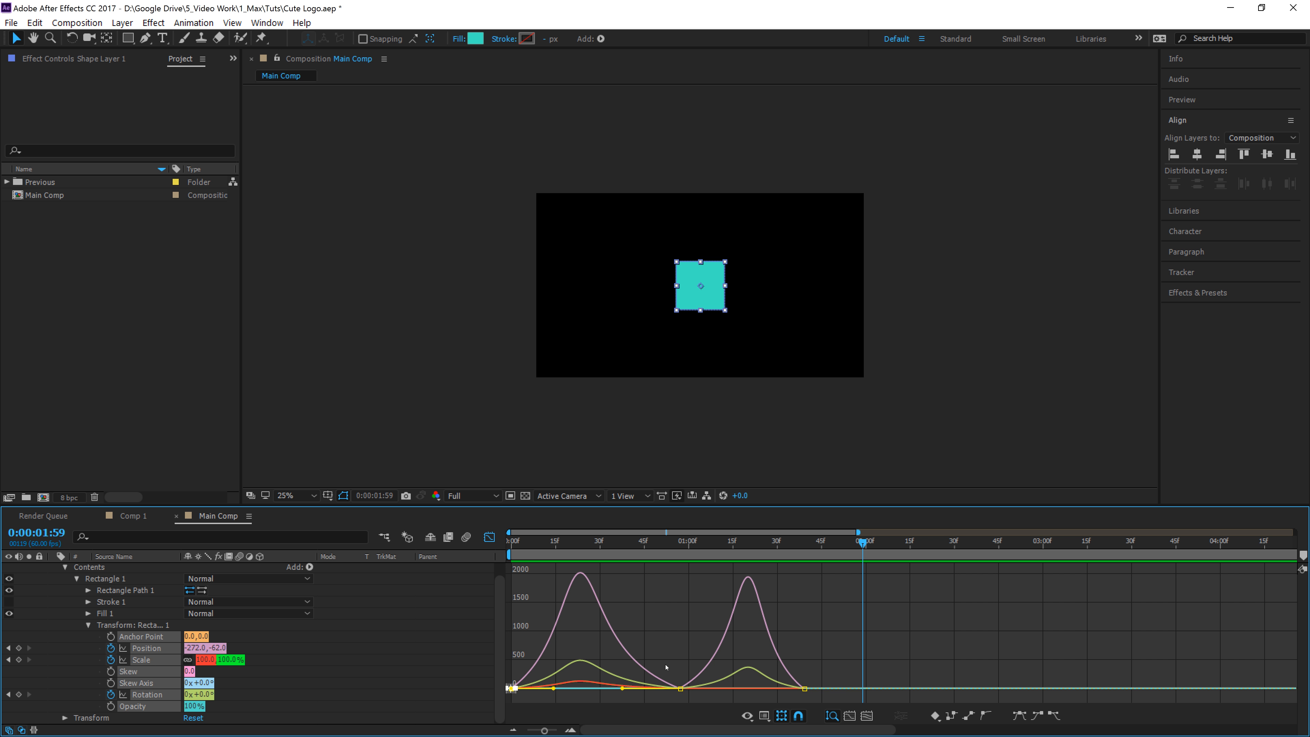
- Reduce the middle keyframes' incoming influence to about 57%, lengthen the first keyframes' outgoing easing further, and preview the motion
drag(659, 648, 696, 706)
drag(623, 688, 632, 692)
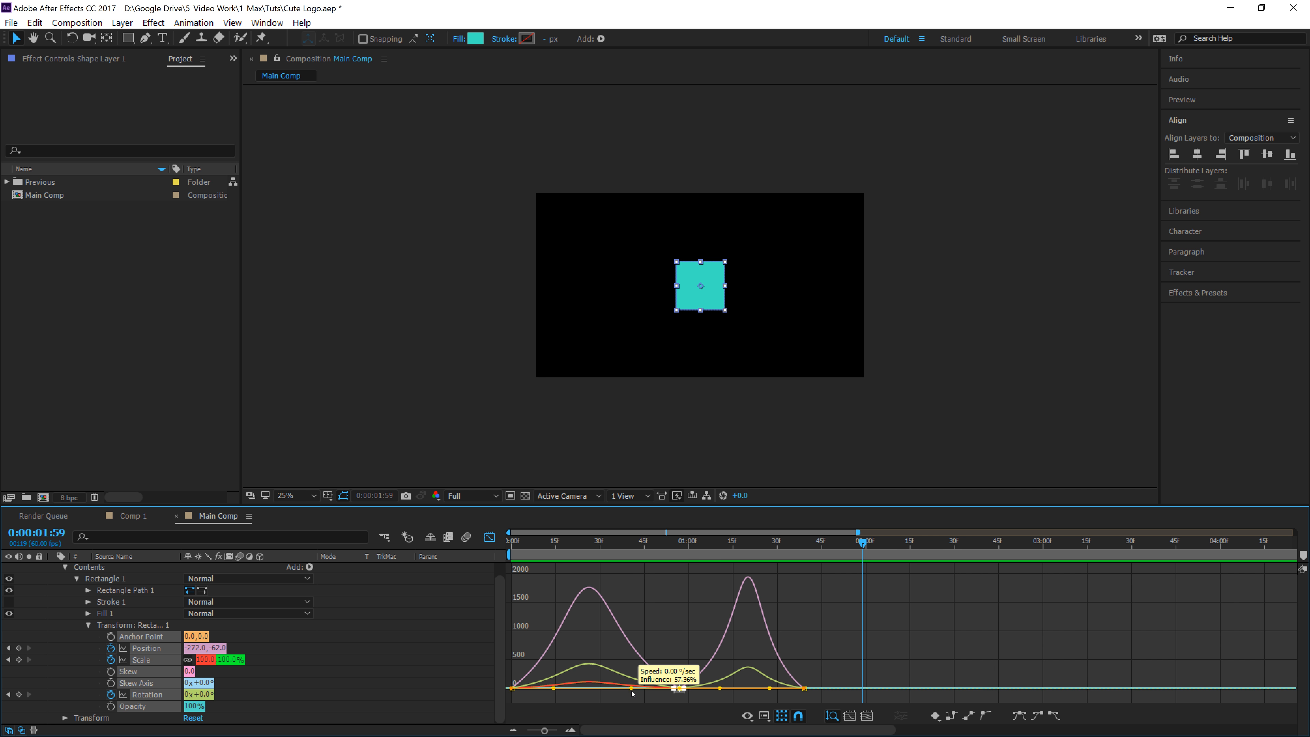
drag(553, 688, 568, 694)
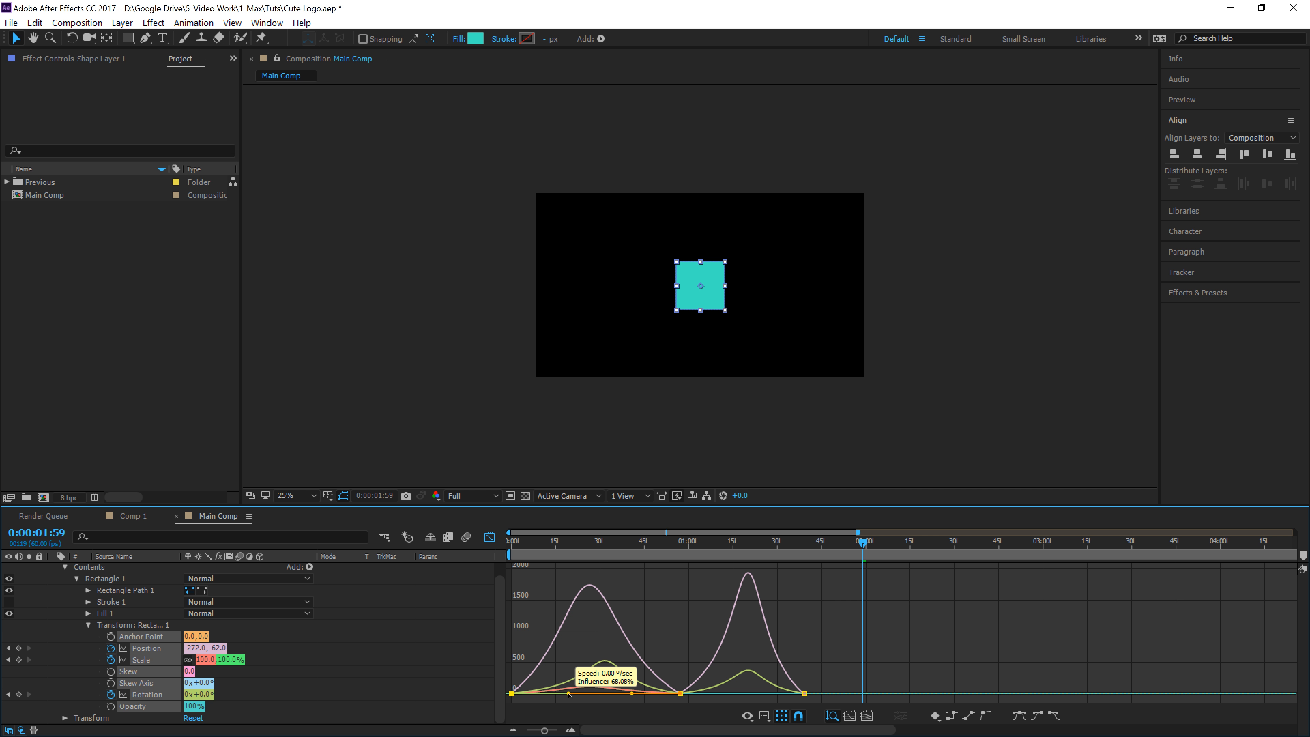
key(ctrl+z)
drag(570, 642, 574, 696)
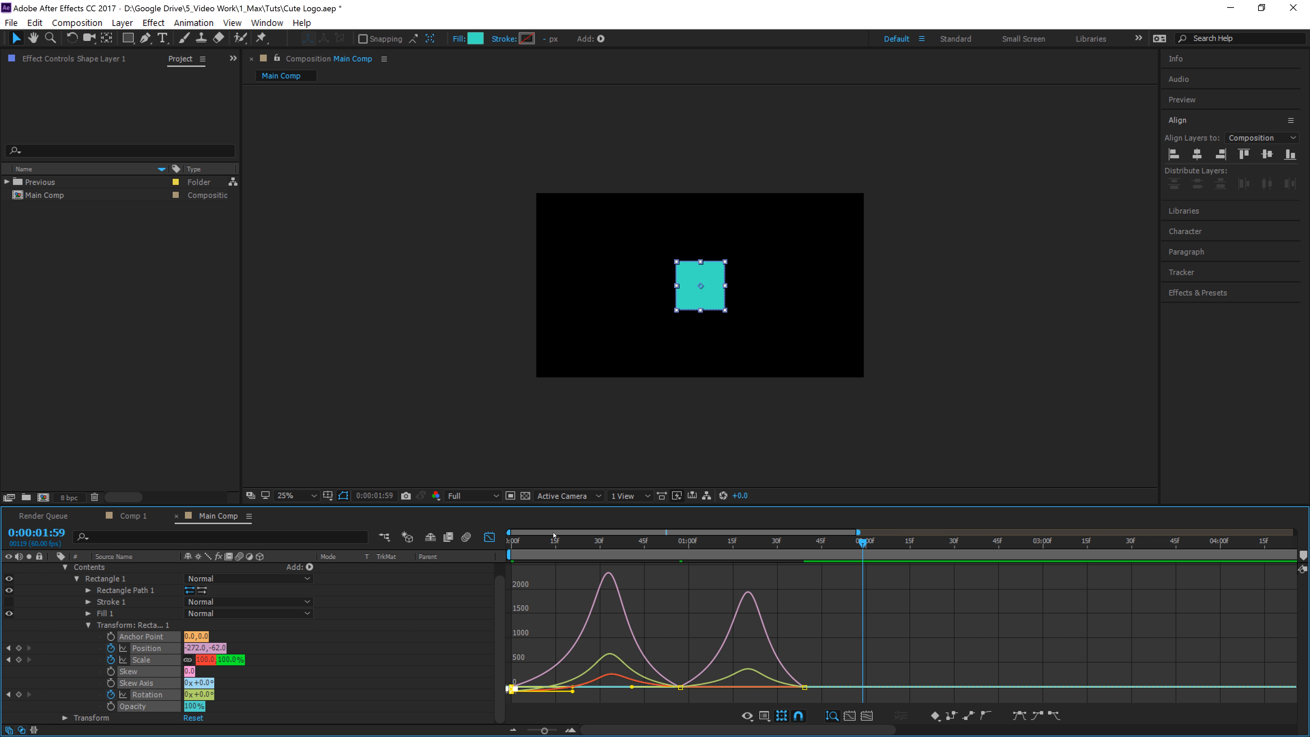
key(space)
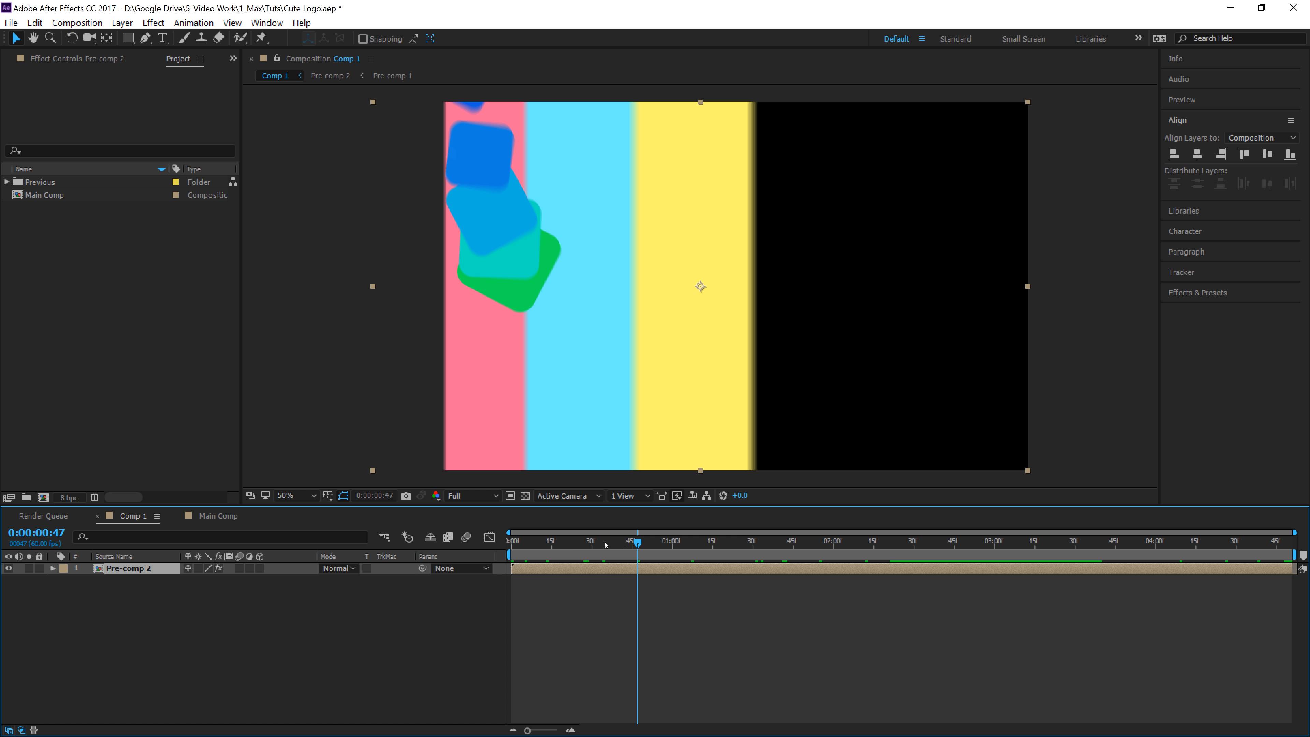
- Play the reference animation in Comp 1 from the start, return to Main Comp and preview the square's timing for comparison
drag(606, 545, 468, 565)
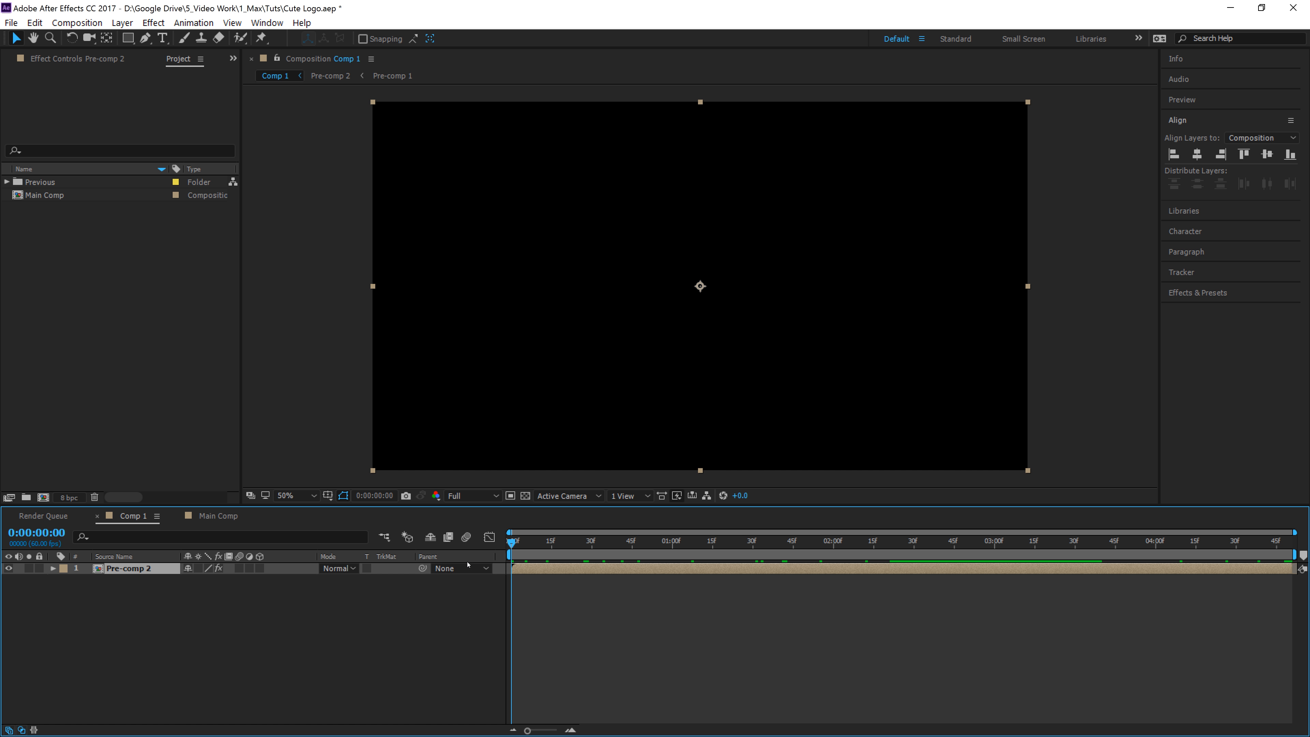
key(space)
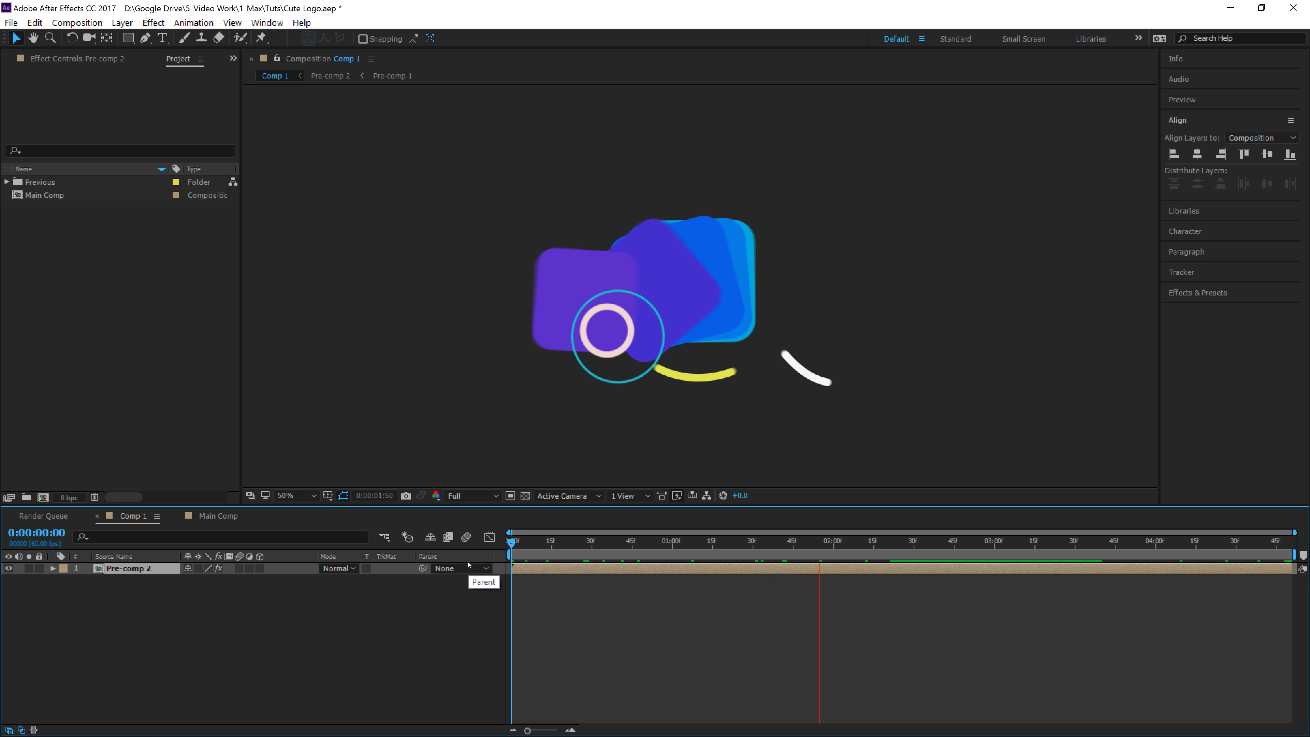
key(space)
click(212, 516)
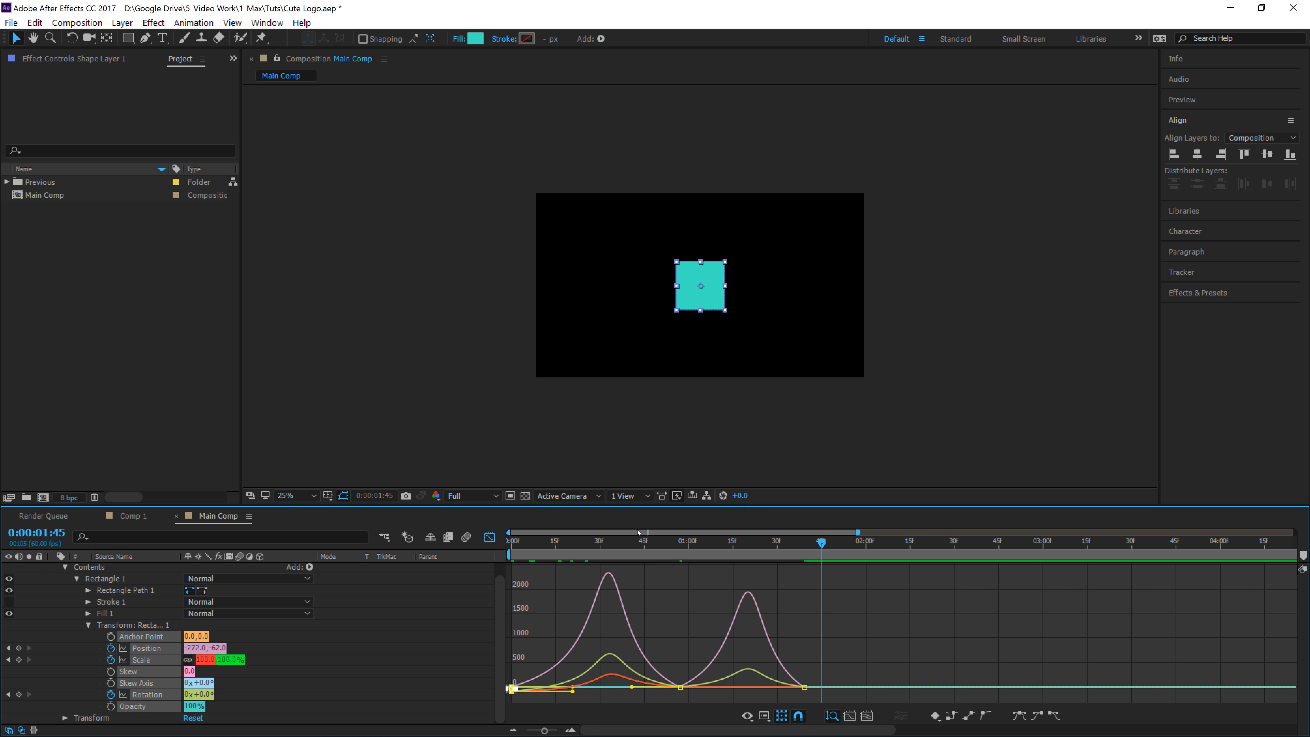
key(space)
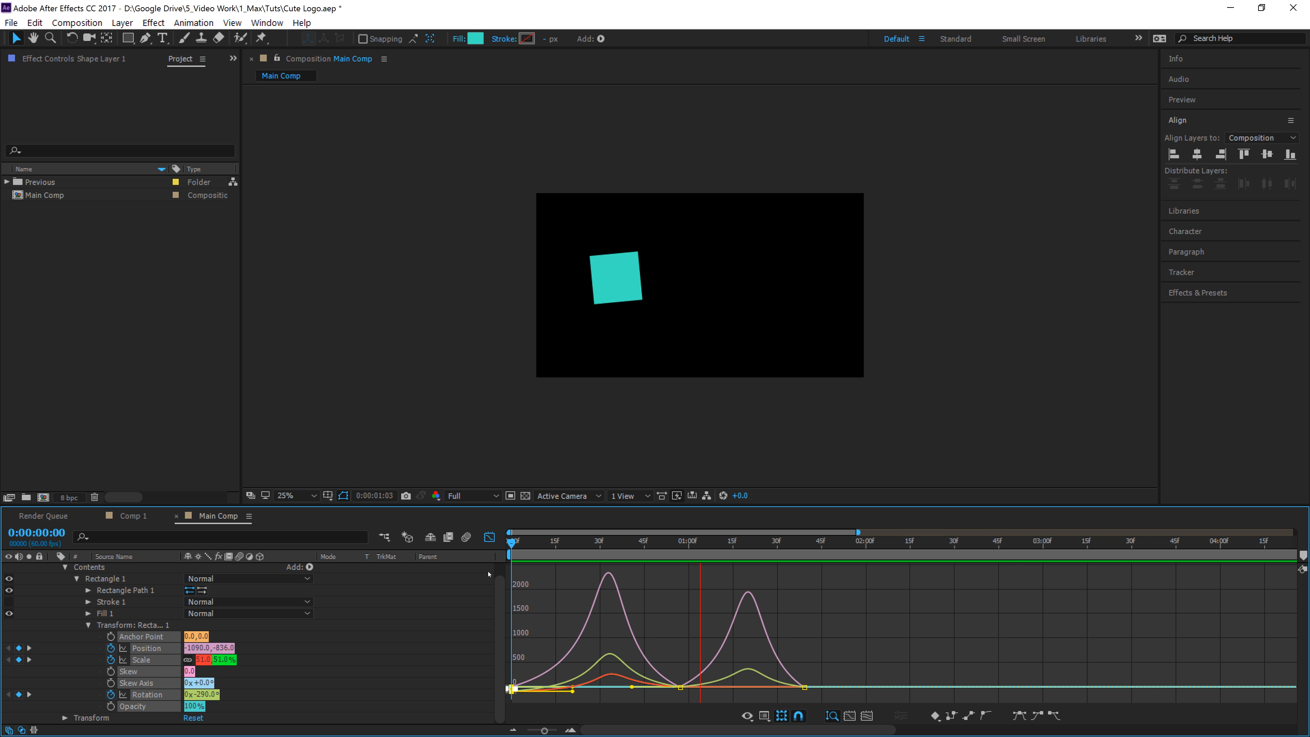
key(space)
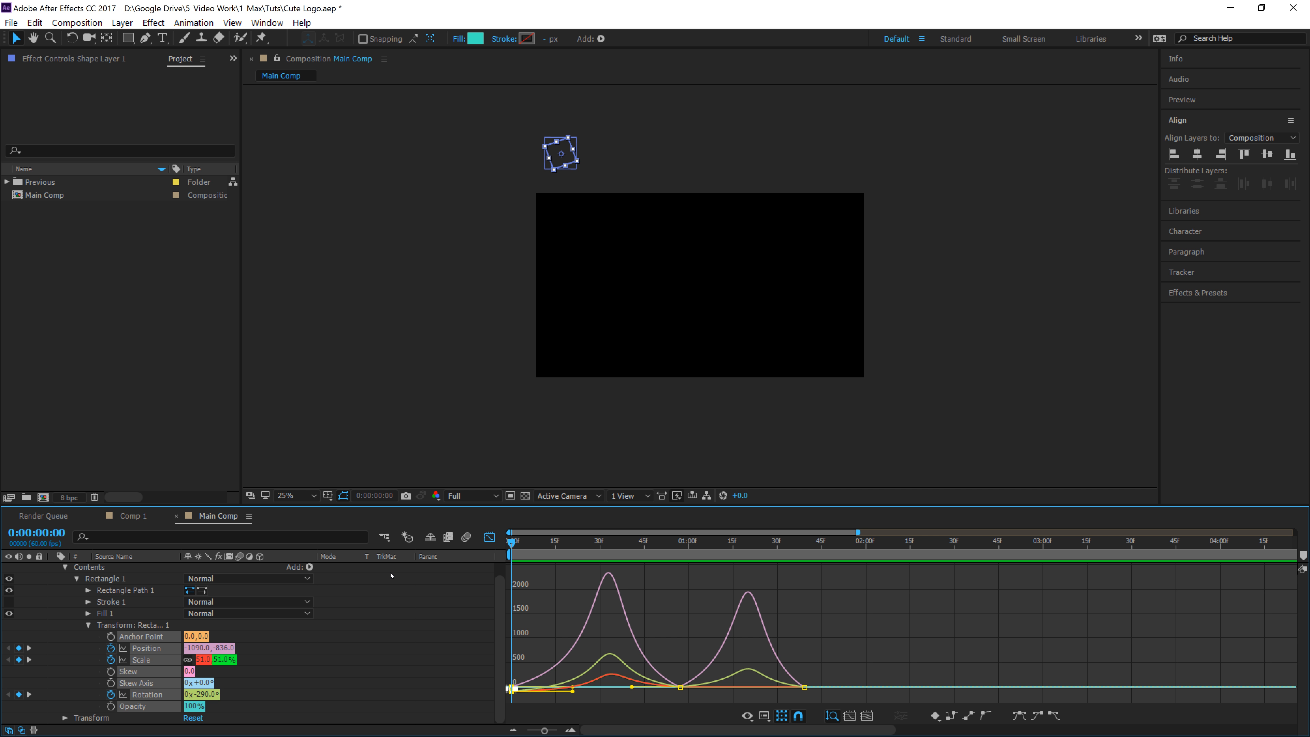
key(space)
key(space)
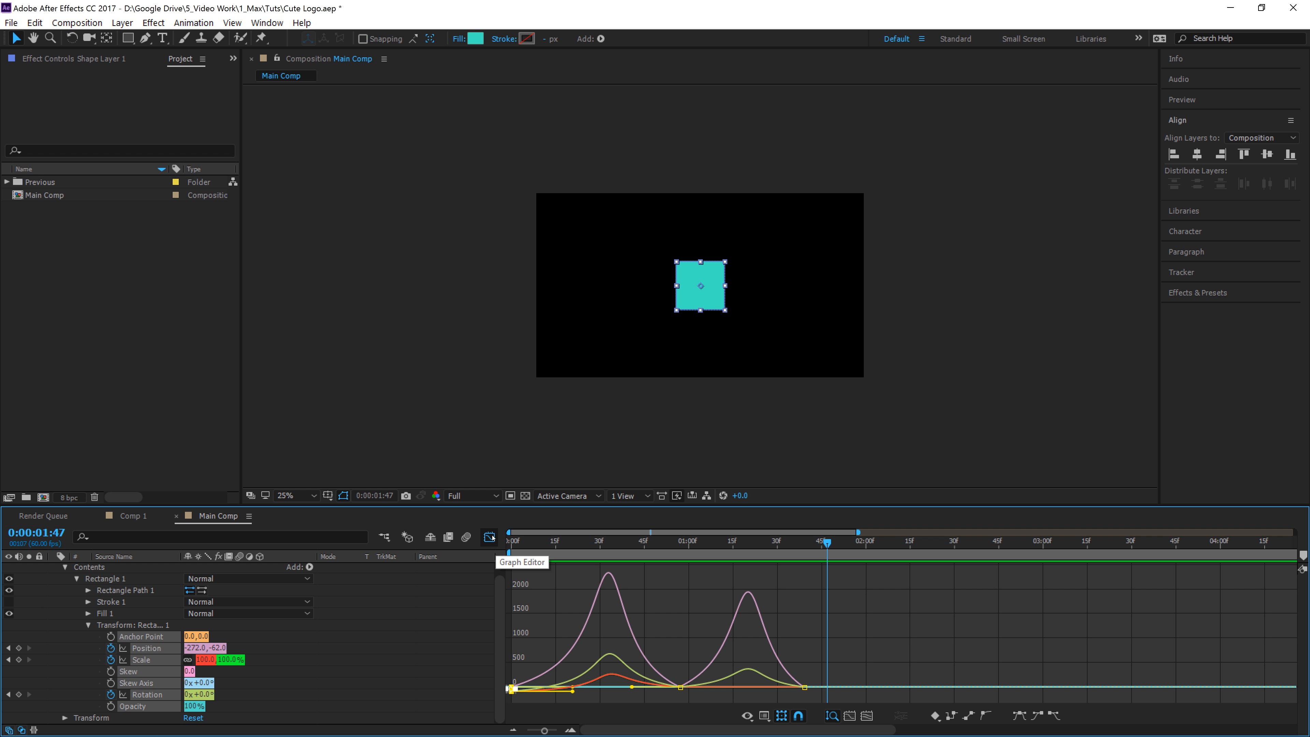
- Close the Graph Editor, move the square slightly lower at the middle keyframe at 0:00:00:57, and preview the animation
click(488, 537)
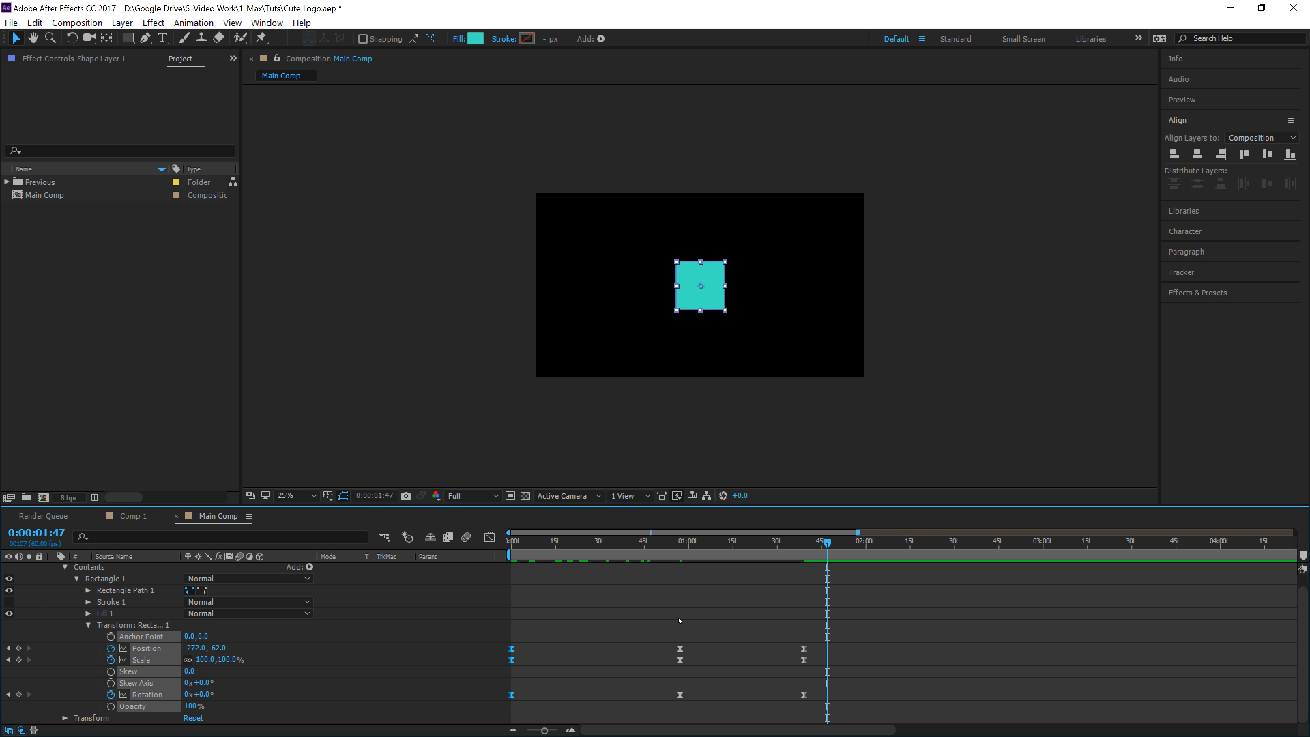
click(681, 541)
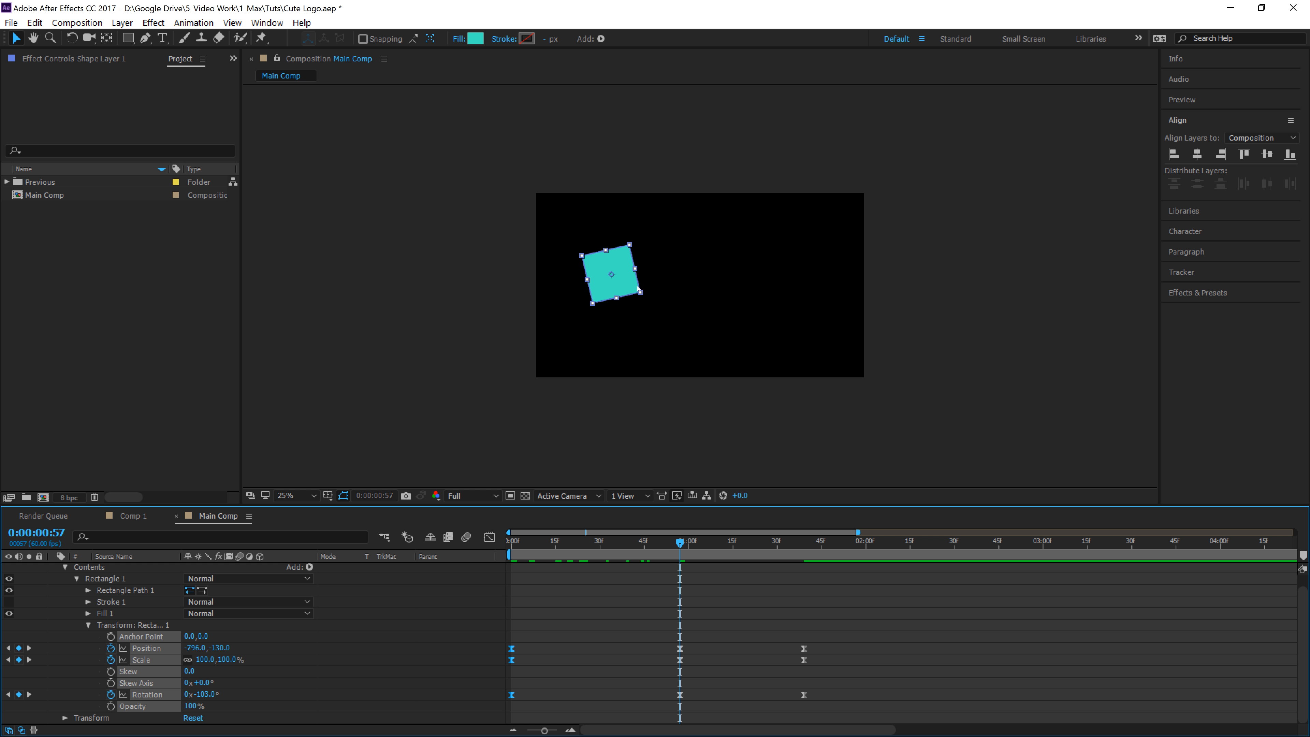
drag(613, 277, 615, 296)
key(space)
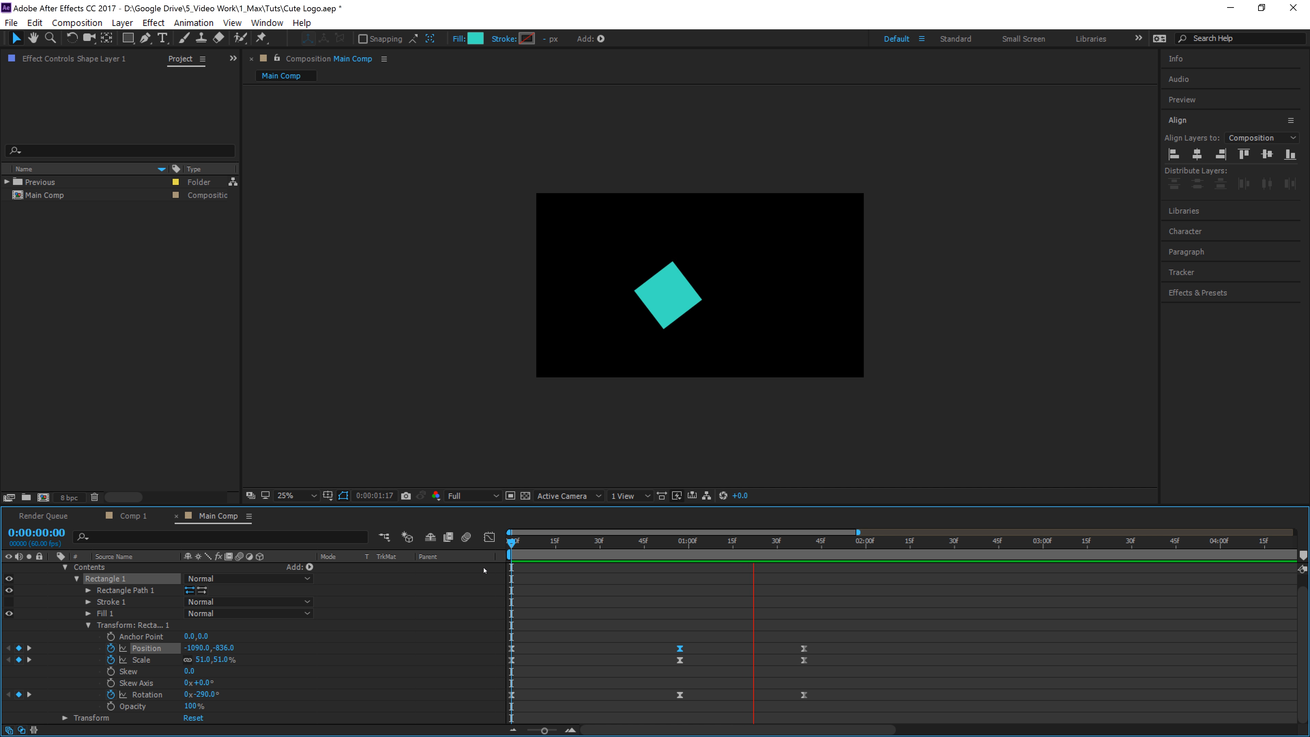
key(space)
- Set Rectangle Path 1's Roundness to 78 and preview the animation from the start
scroll(738, 365, down, 1)
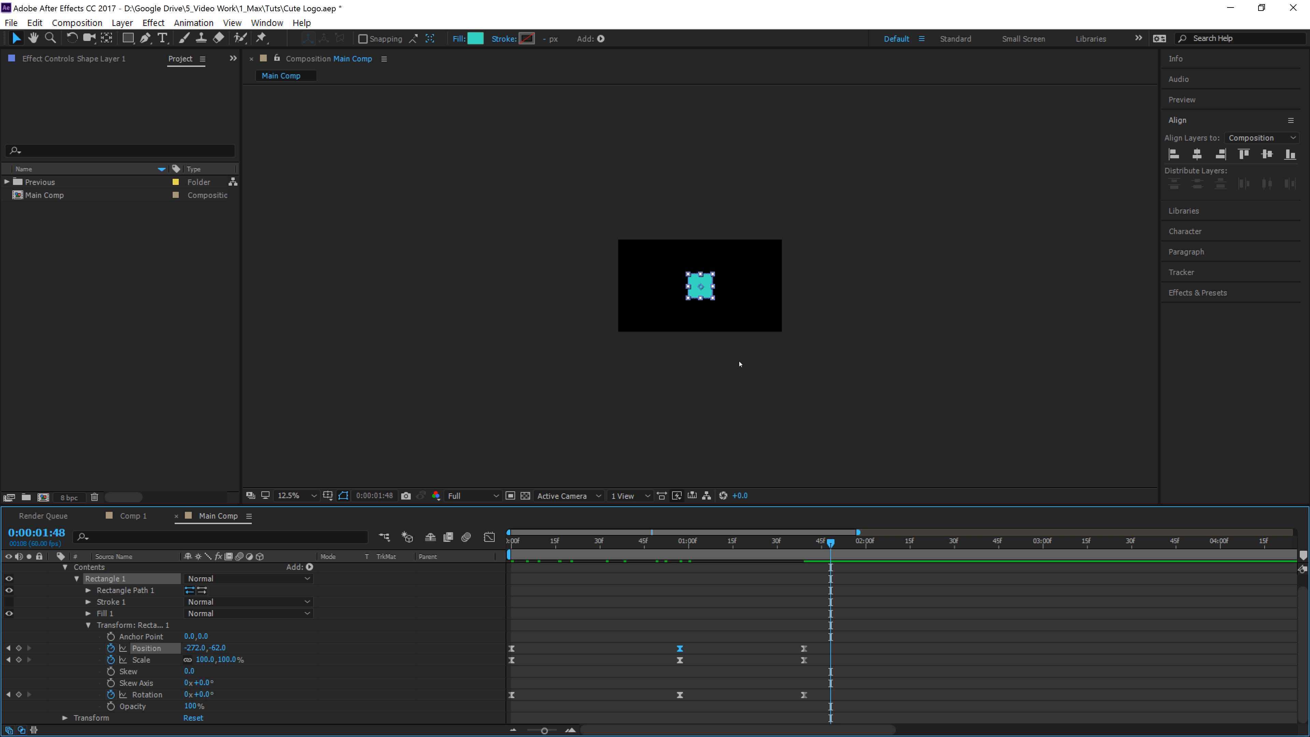
scroll(736, 365, up, 2)
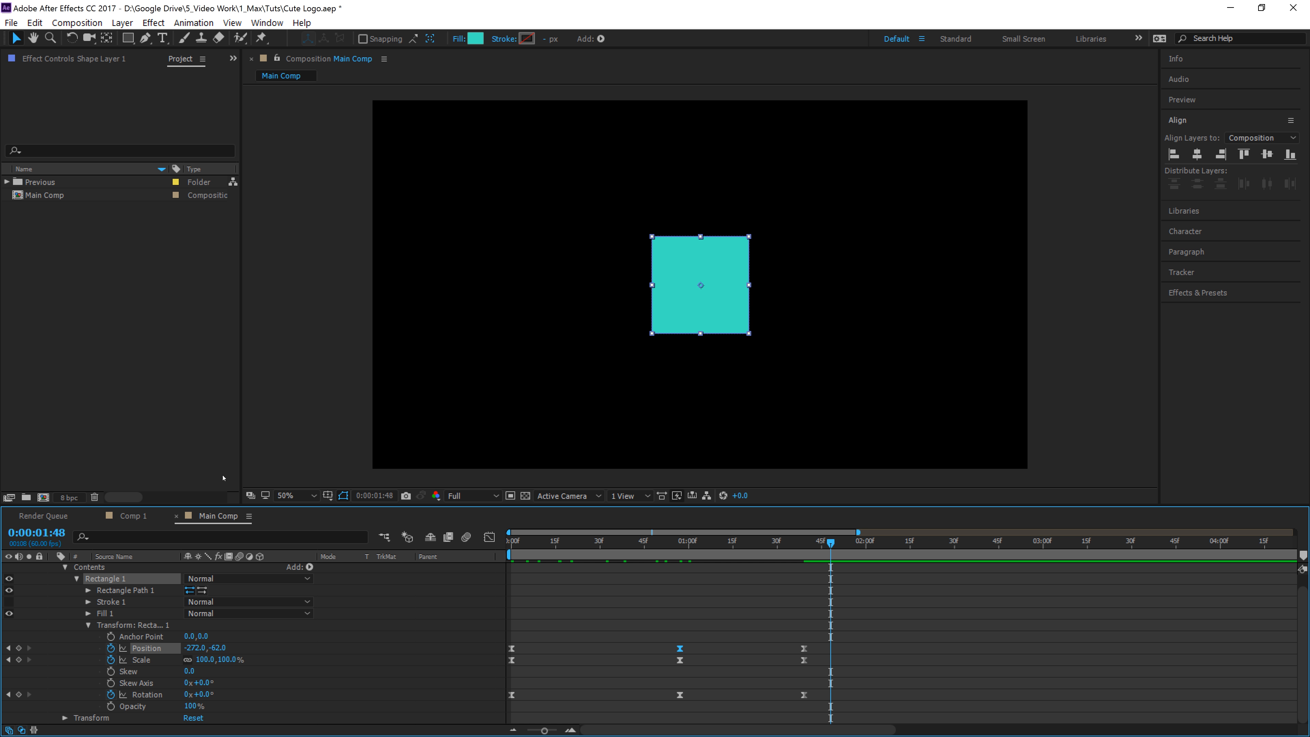
click(113, 591)
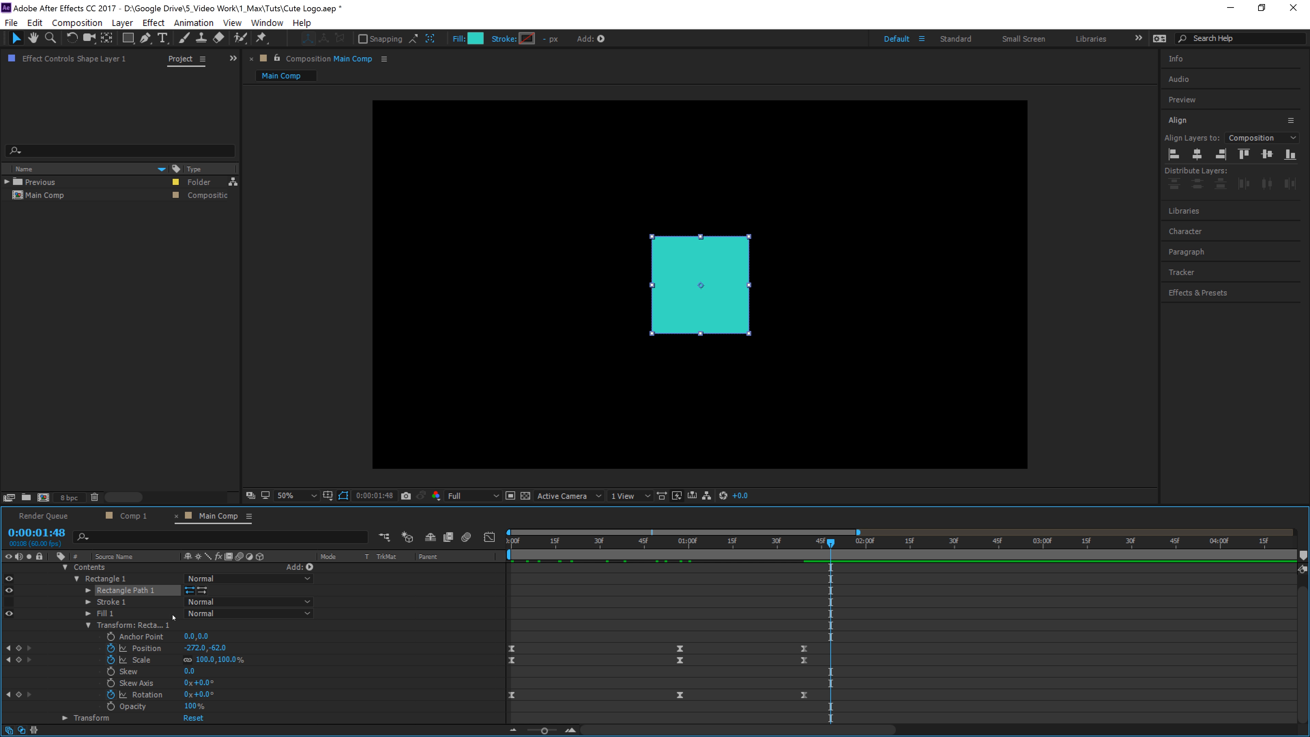
click(89, 590)
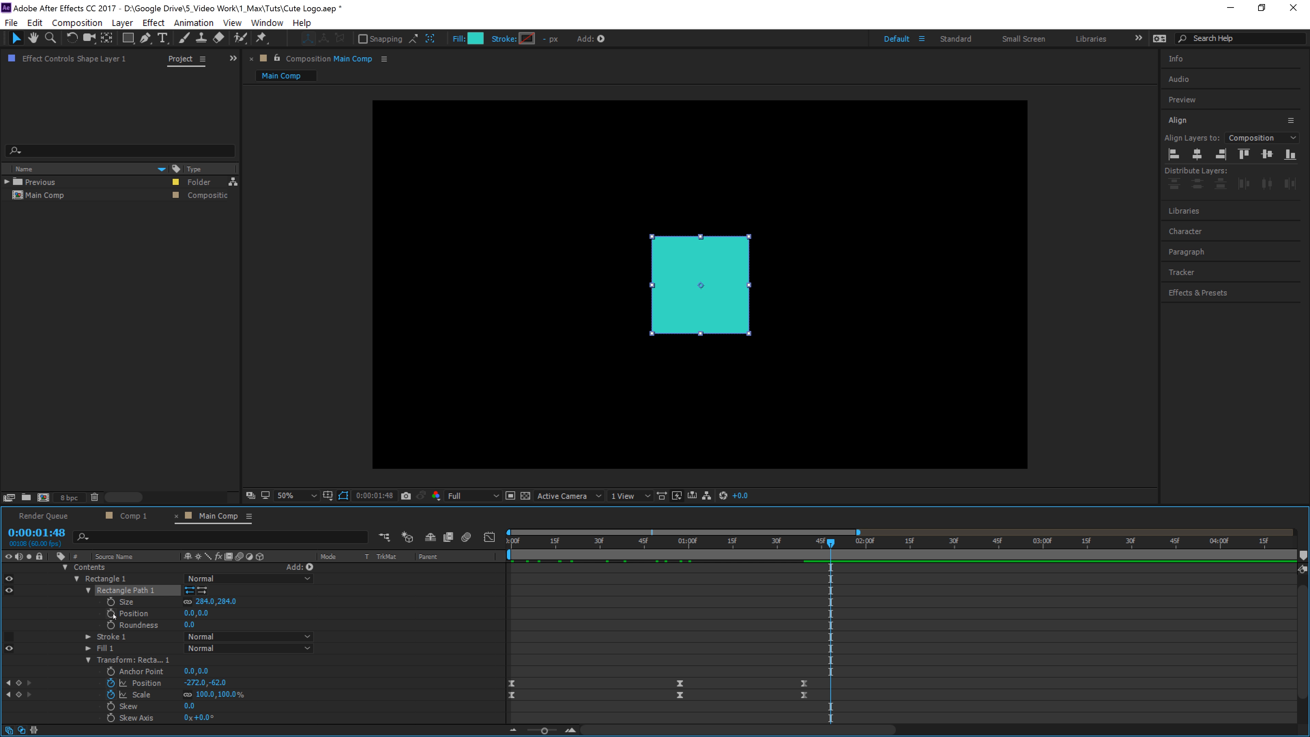
click(130, 625)
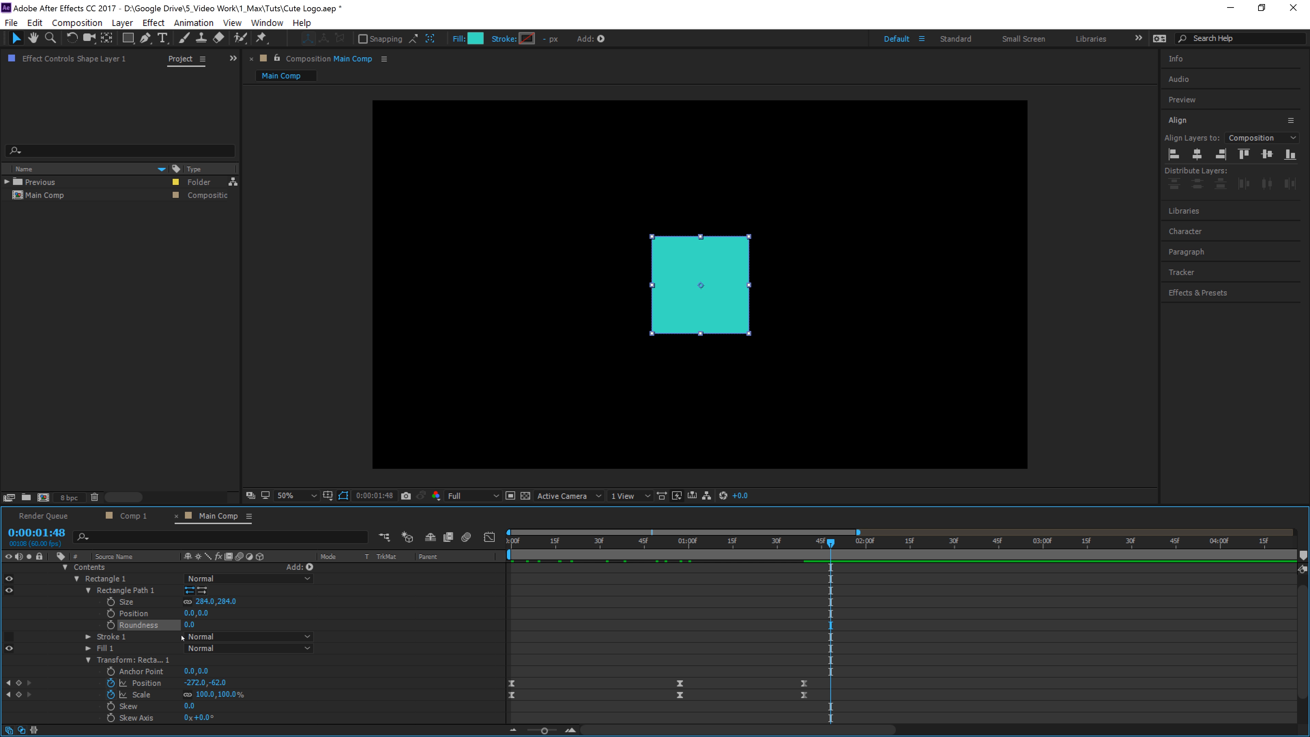
drag(189, 625, 241, 624)
drag(676, 543, 354, 587)
key(space)
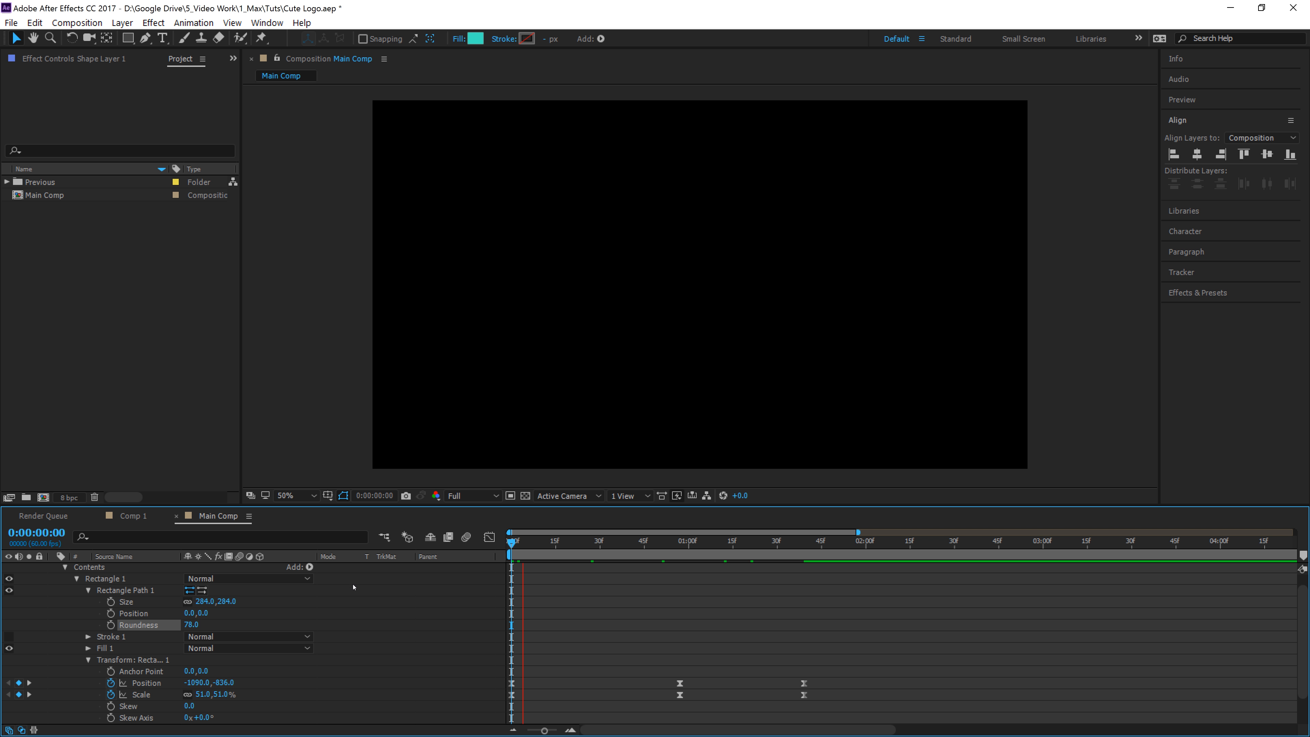
key(space)
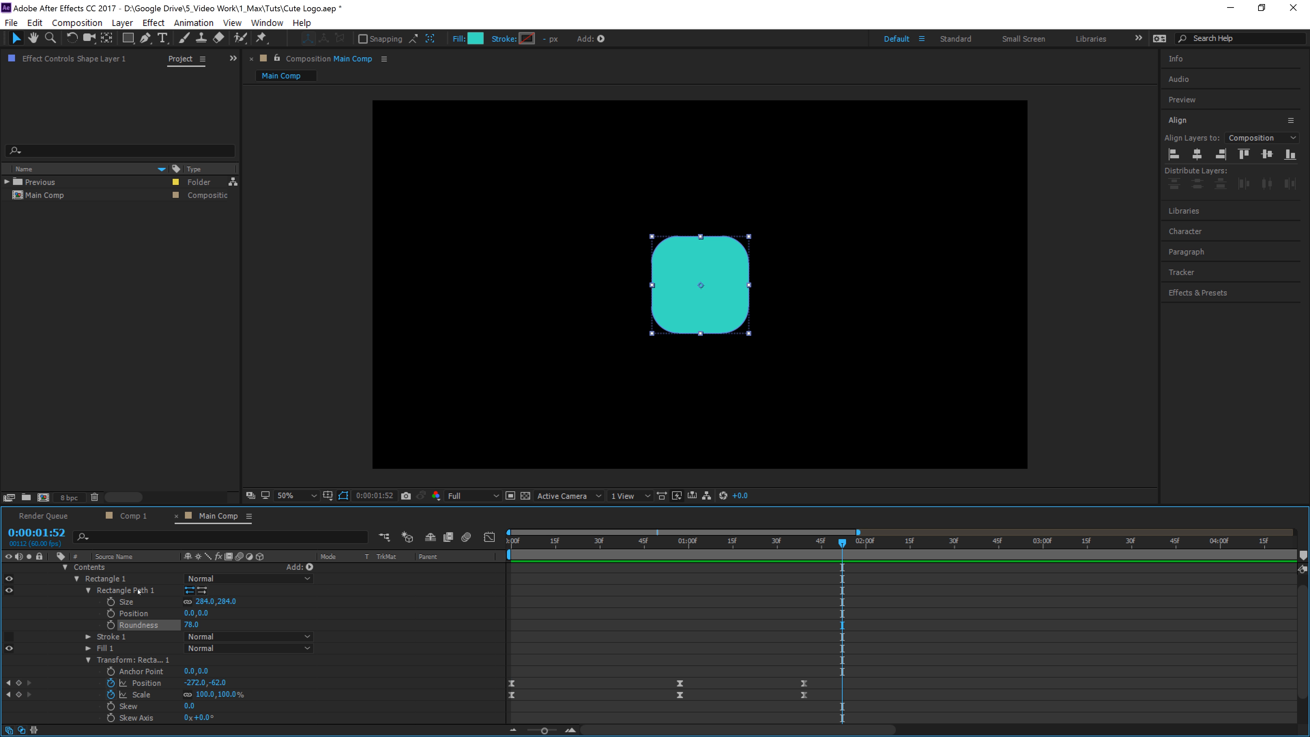
- Collapse Shape Layer 1's properties, deselect the layer and preview the rounded square's animation from the start
scroll(71, 579, down, 3)
scroll(102, 619, up, 4)
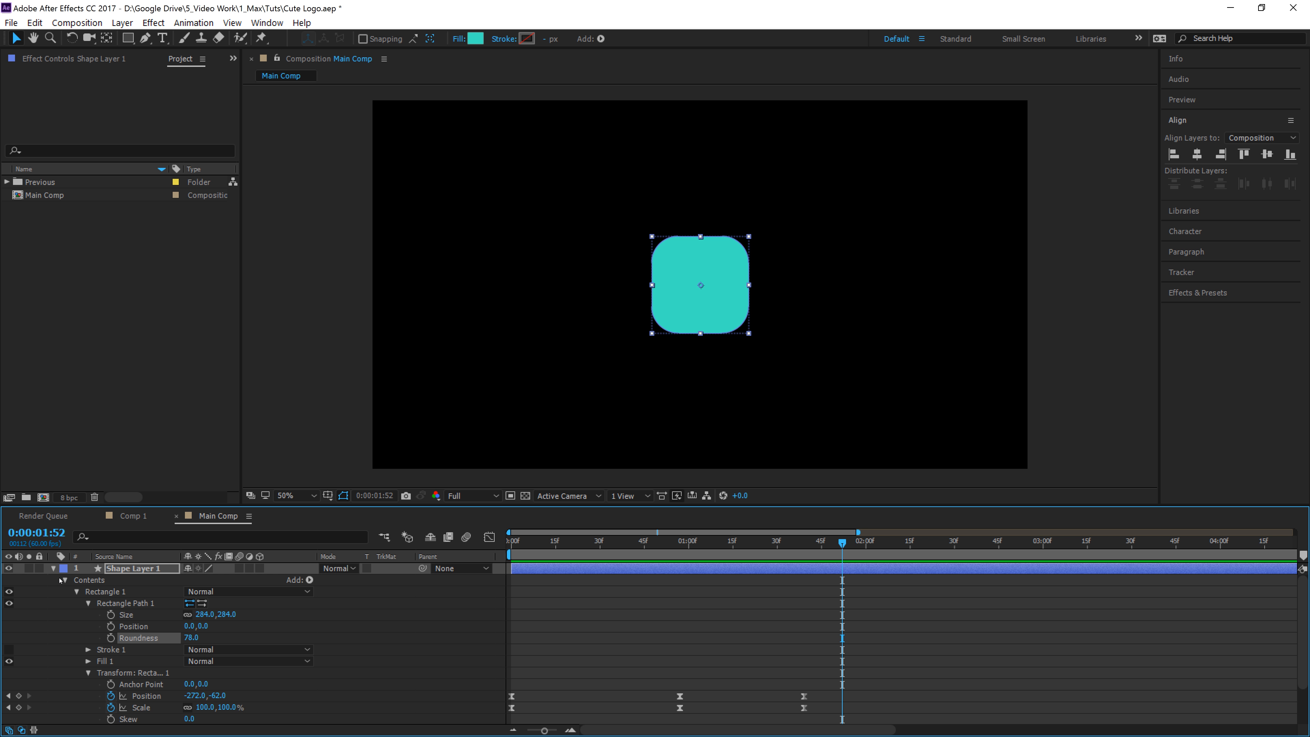
click(53, 568)
click(152, 620)
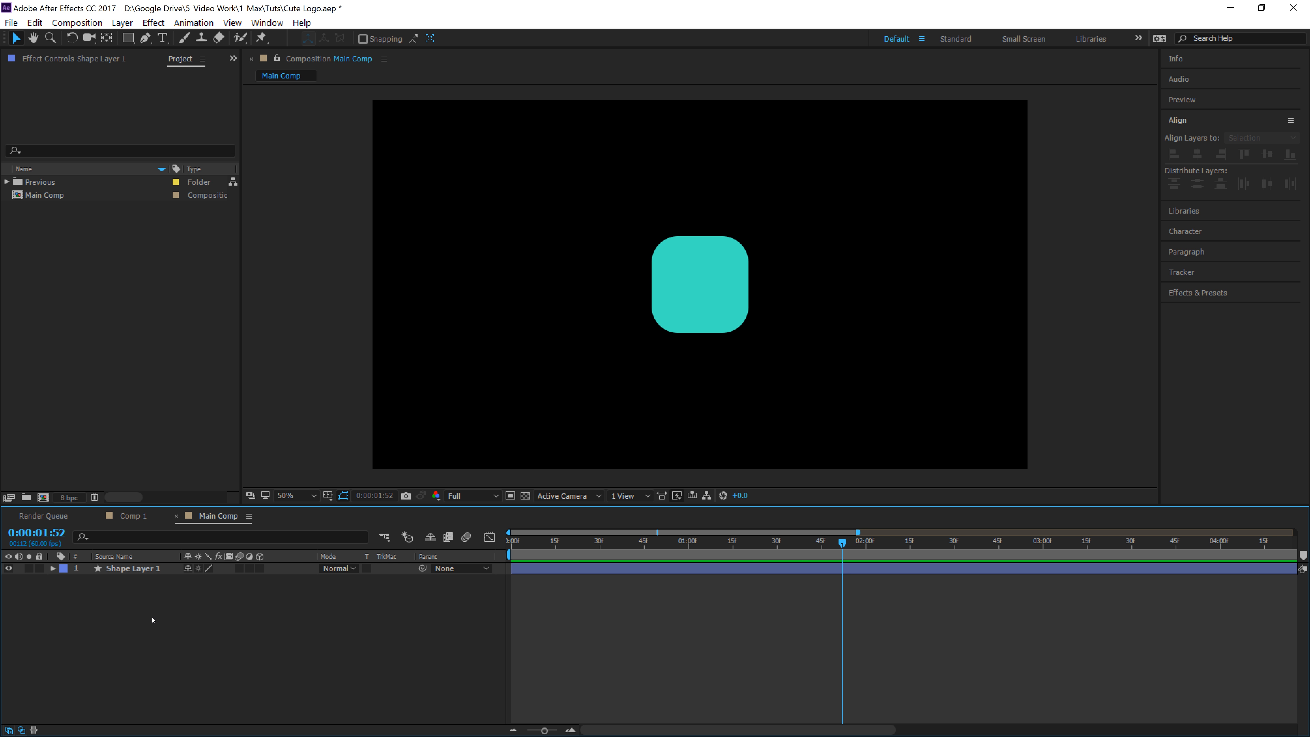
key(Home)
key(space)
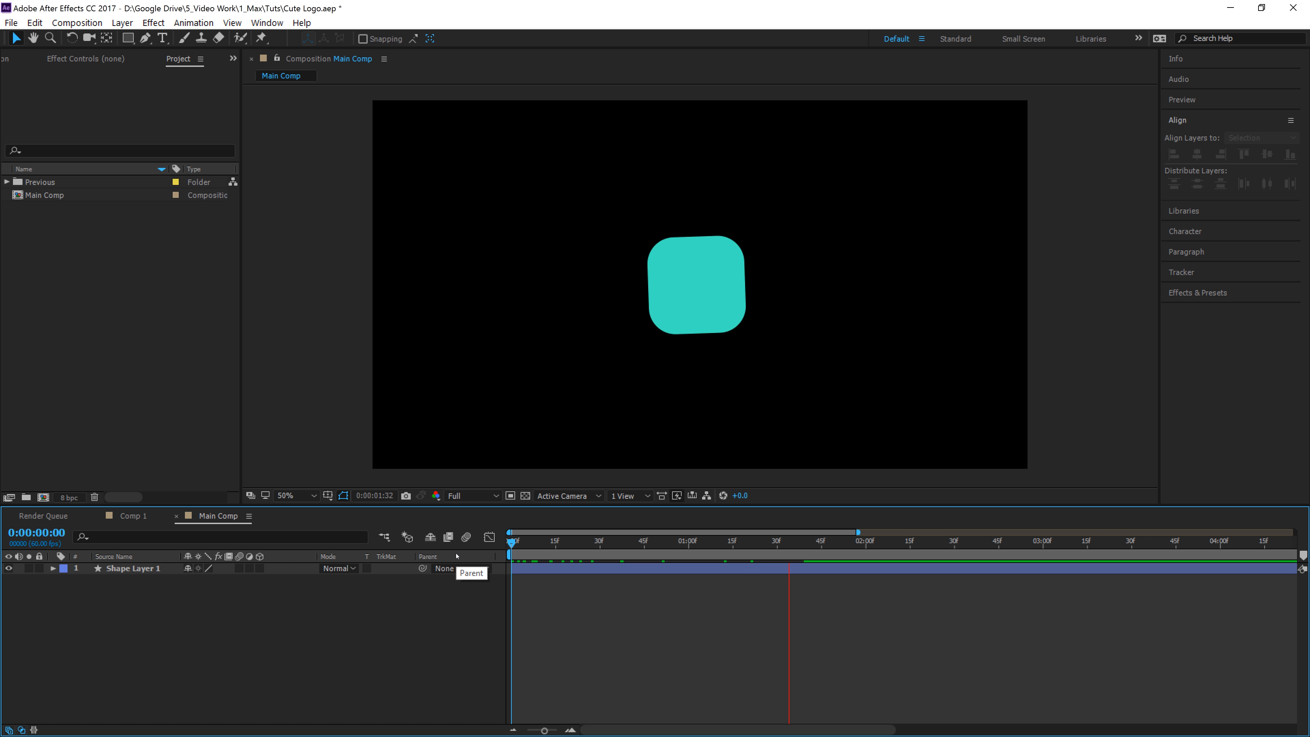
key(space)
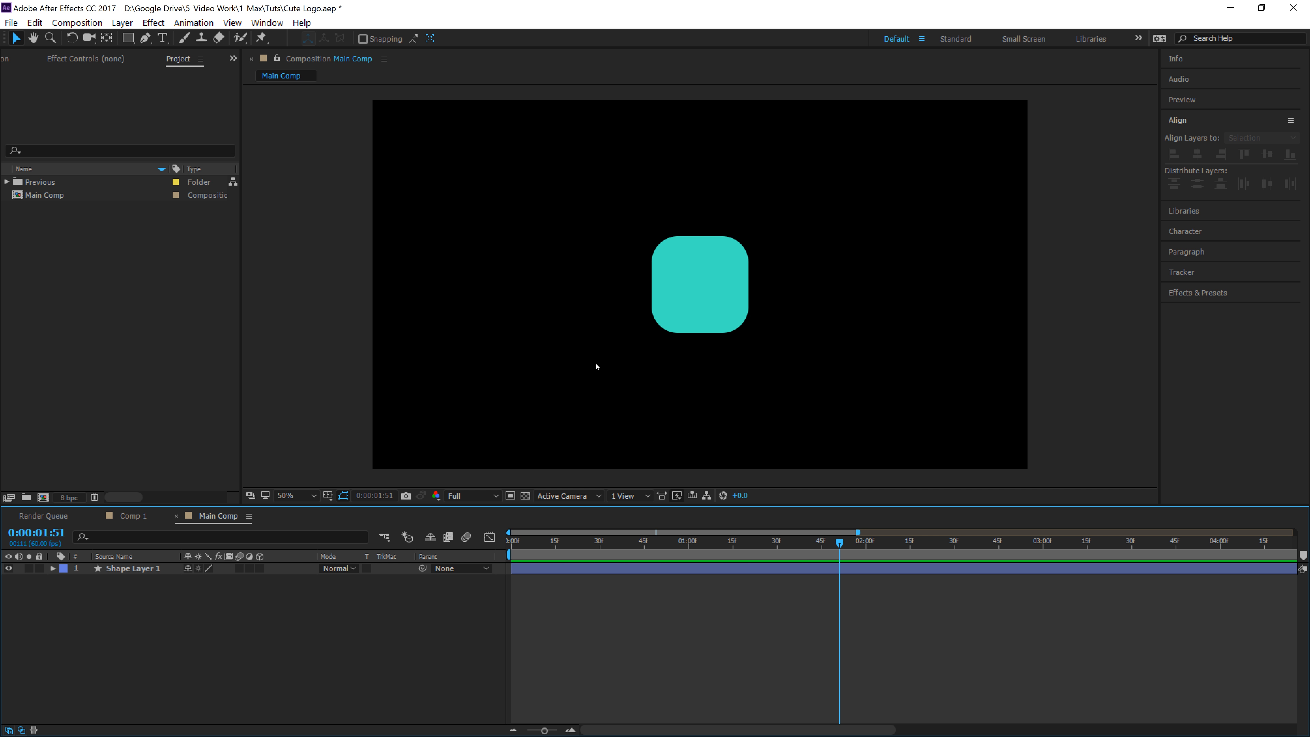
- Reveal Shape Layer 1's keyframed properties, increase the final Scale keyframe at 0:00:01:39, and preview from the start
click(559, 569)
key(u)
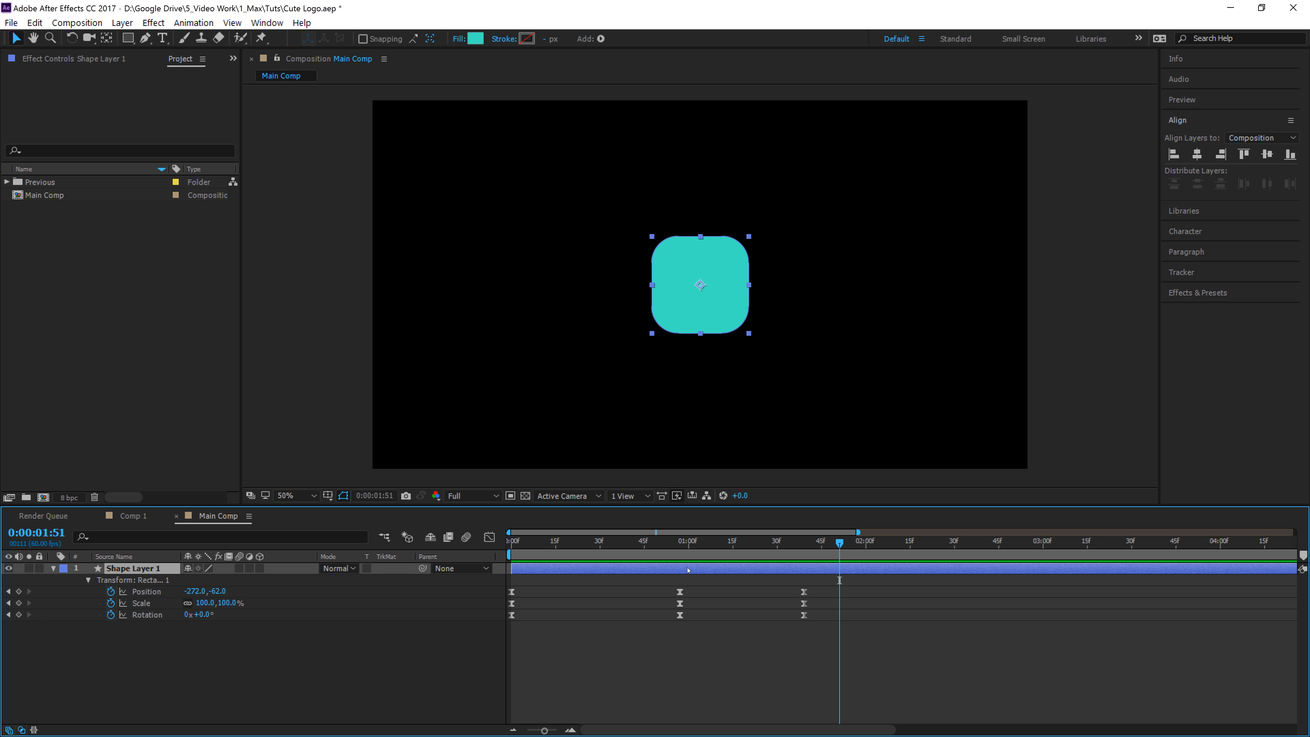
click(804, 542)
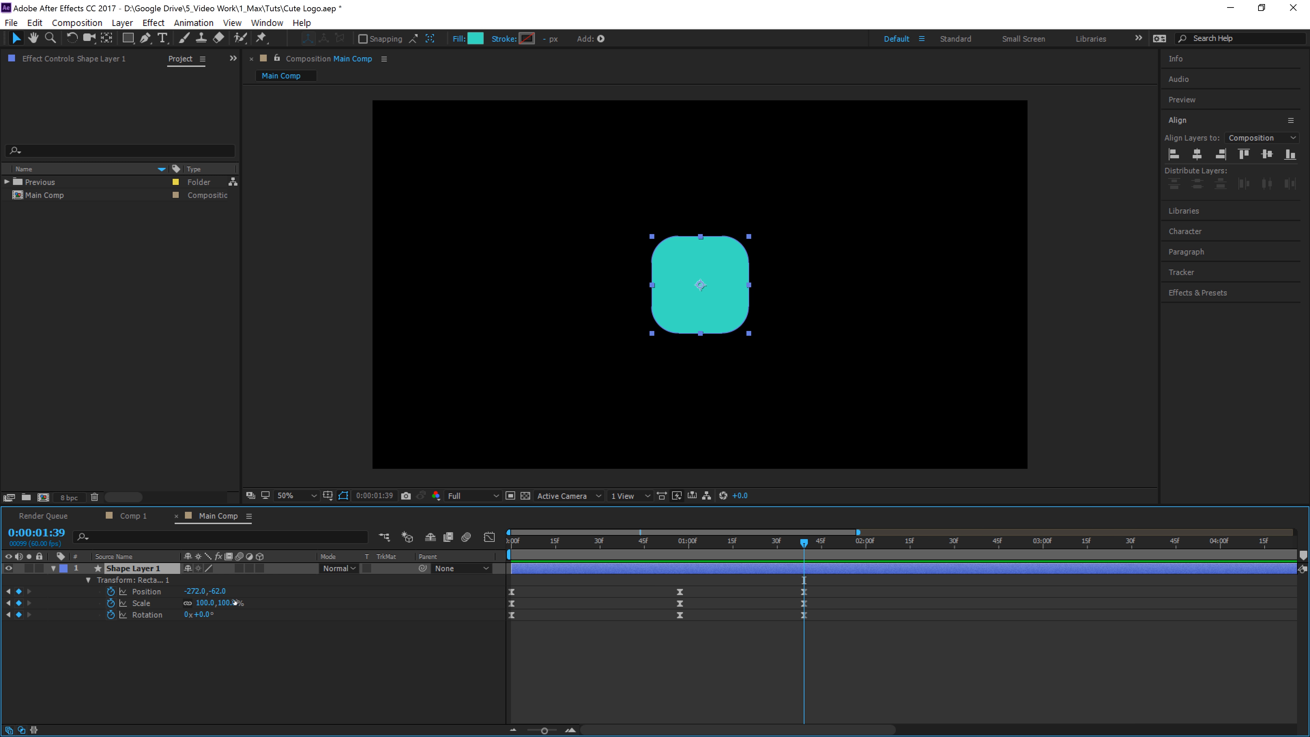
drag(235, 603, 262, 603)
key(Home)
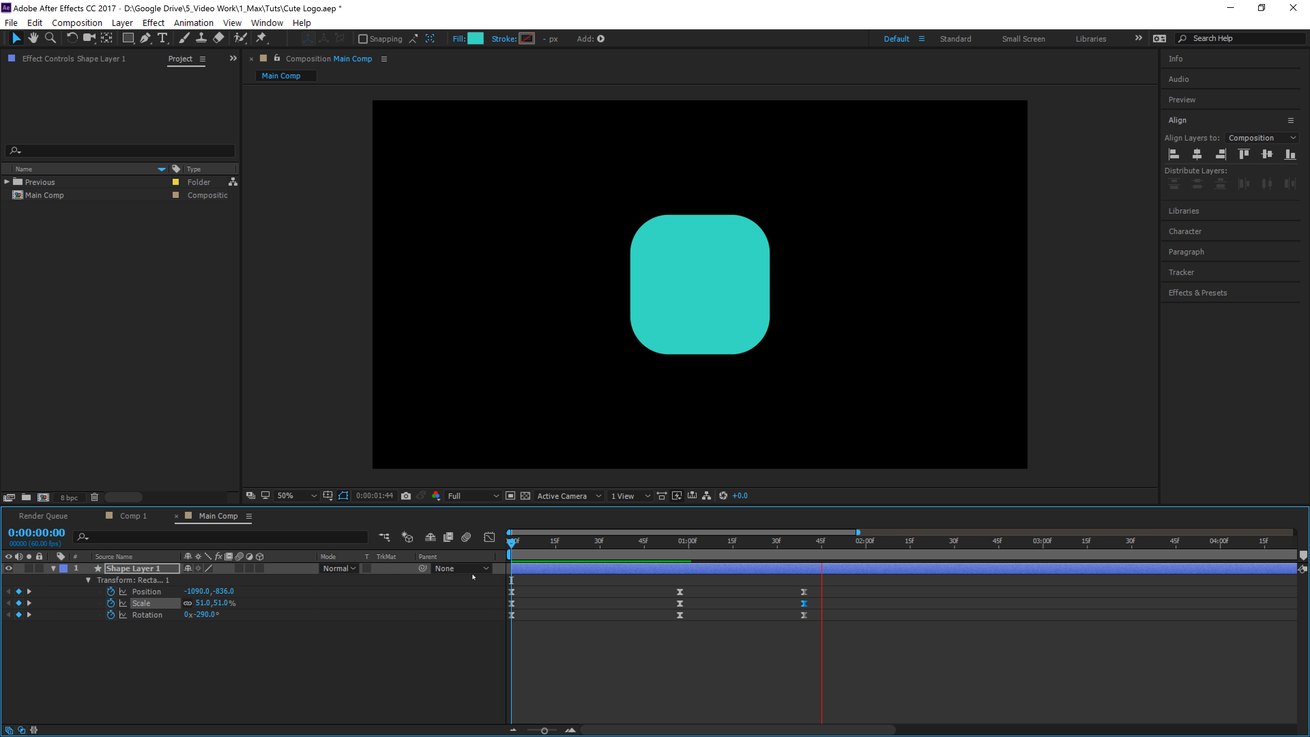
- Increase the square's Scale slightly at the middle keyframe, 0:00:00:57, and return to the start of the composition
drag(681, 543, 680, 543)
drag(231, 602, 243, 602)
drag(545, 543, 487, 557)
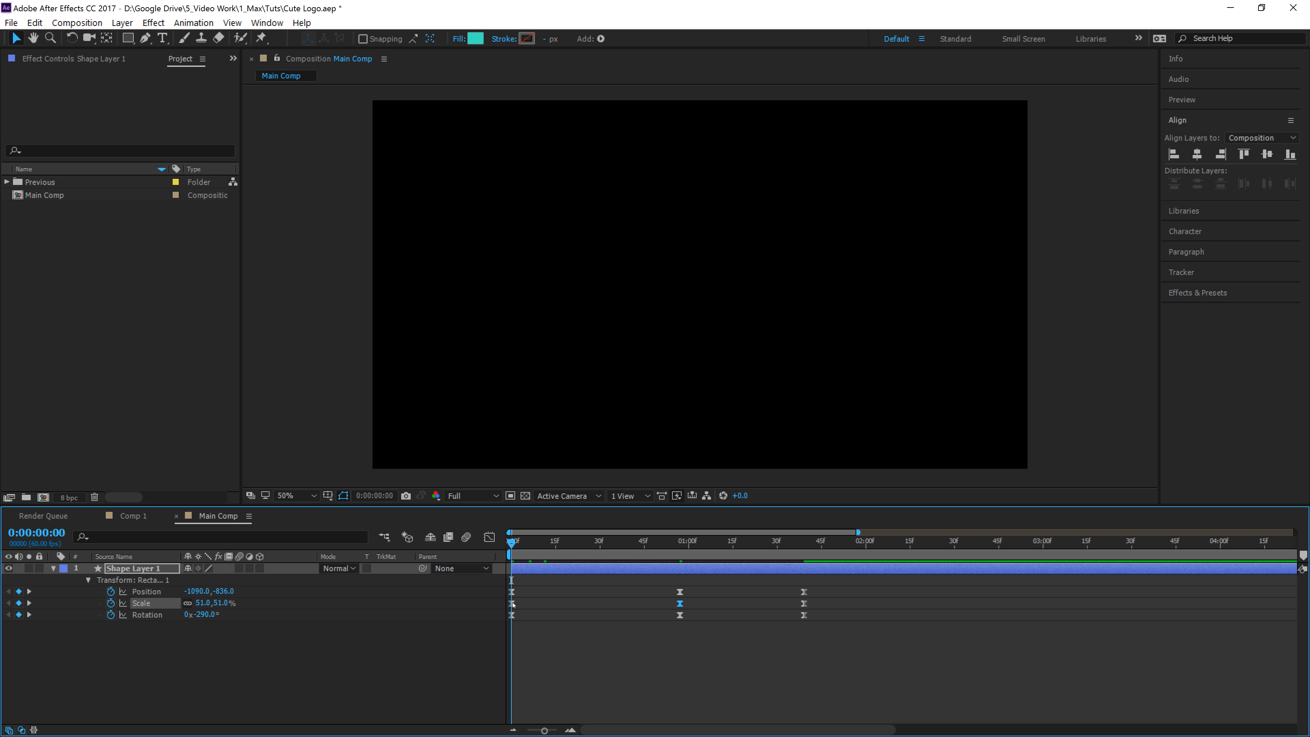
- Set the square's first Scale keyframe at 0:00:00:00 to 70% and preview the animation repeatedly from the start
drag(227, 602, 246, 609)
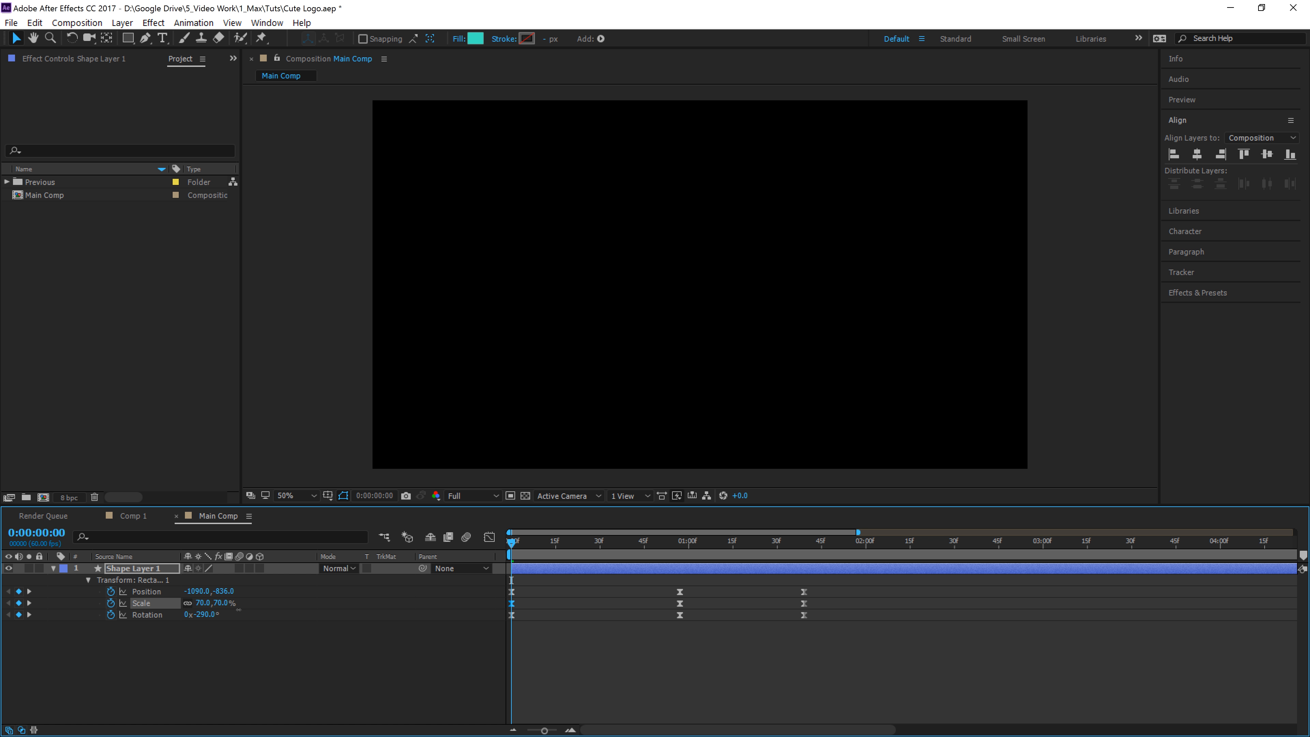
key(space)
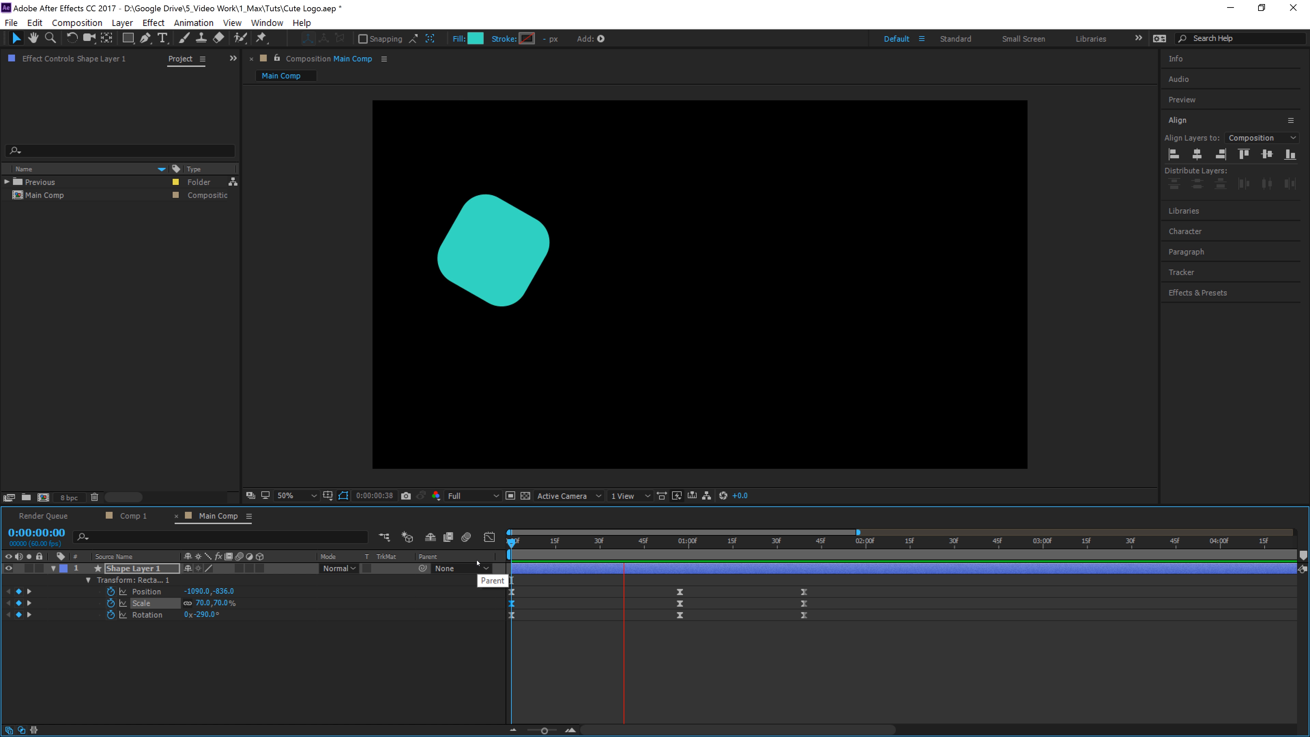
key(space)
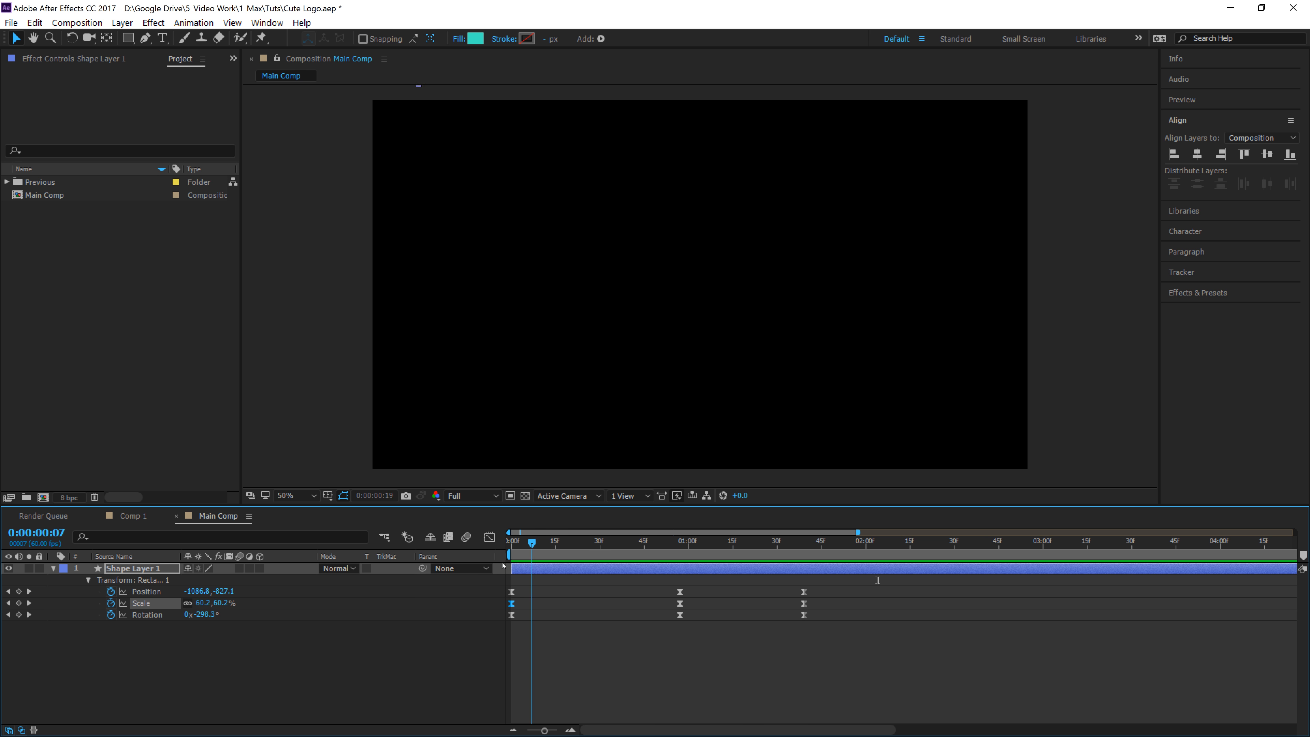
key(Home)
key(space)
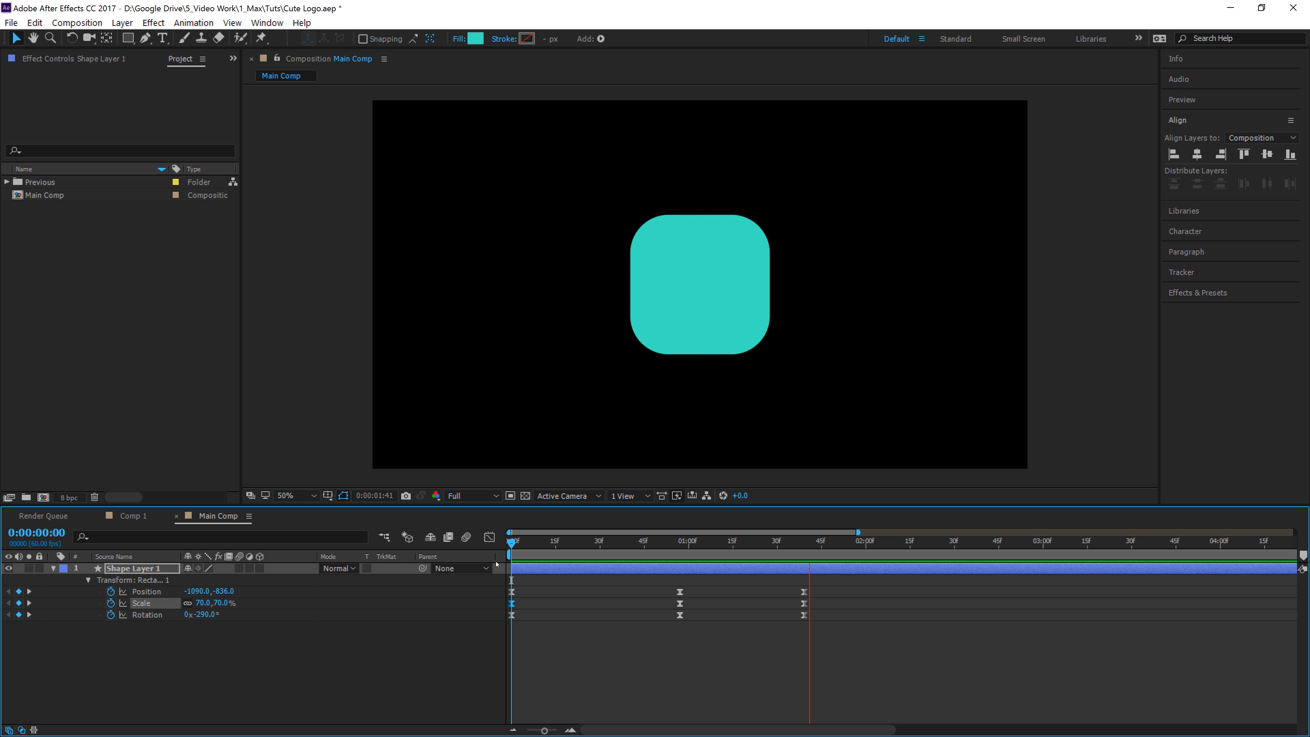
key(space)
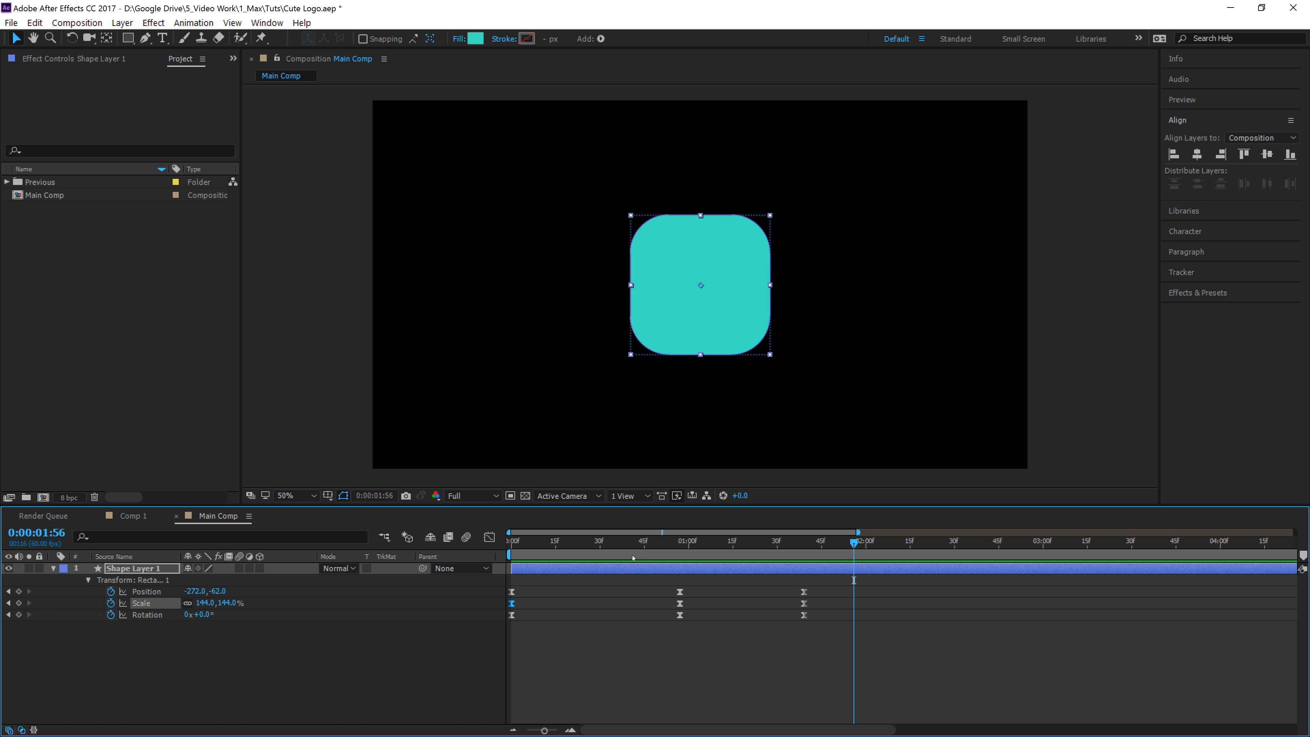
key(Home)
key(space)
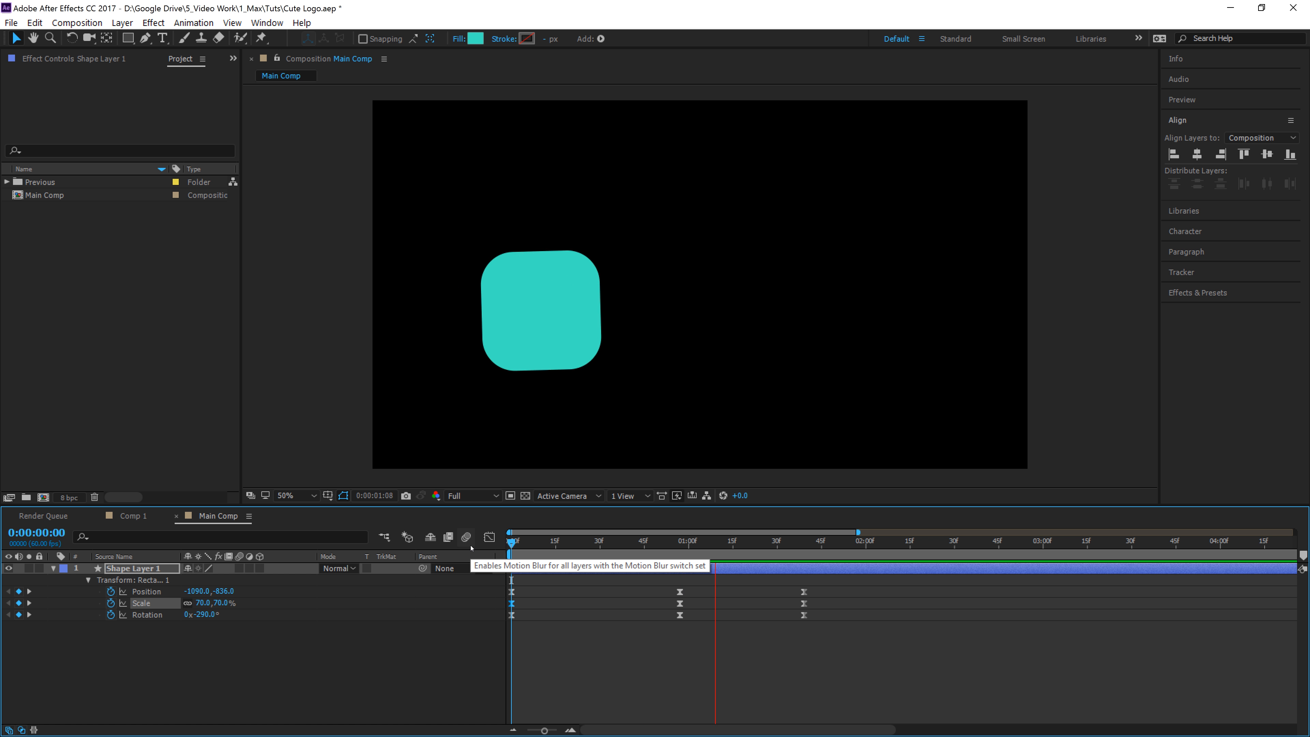
key(space)
- Keyframe Shape Layer 1's Opacity from 100% shortly before 0:00:01:39 to 0% at 0:00:01:39, and preview from the start
drag(759, 565, 804, 574)
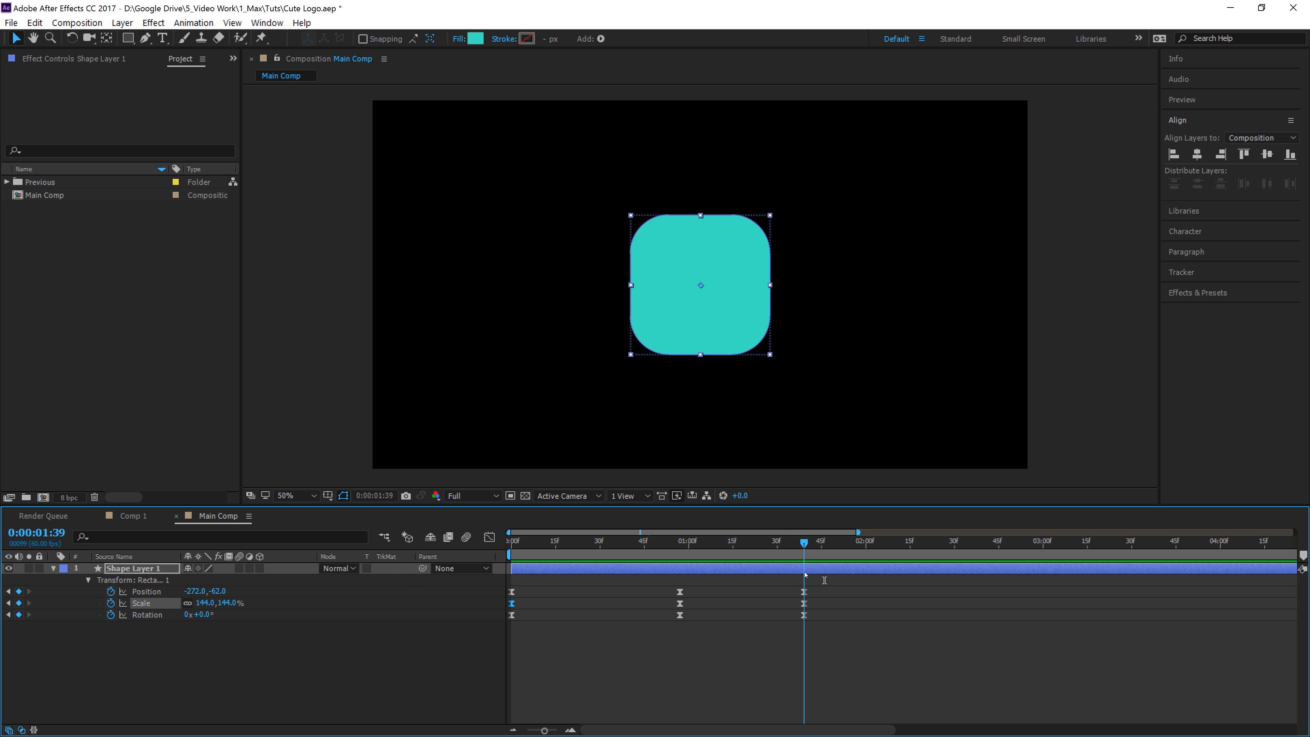
click(154, 569)
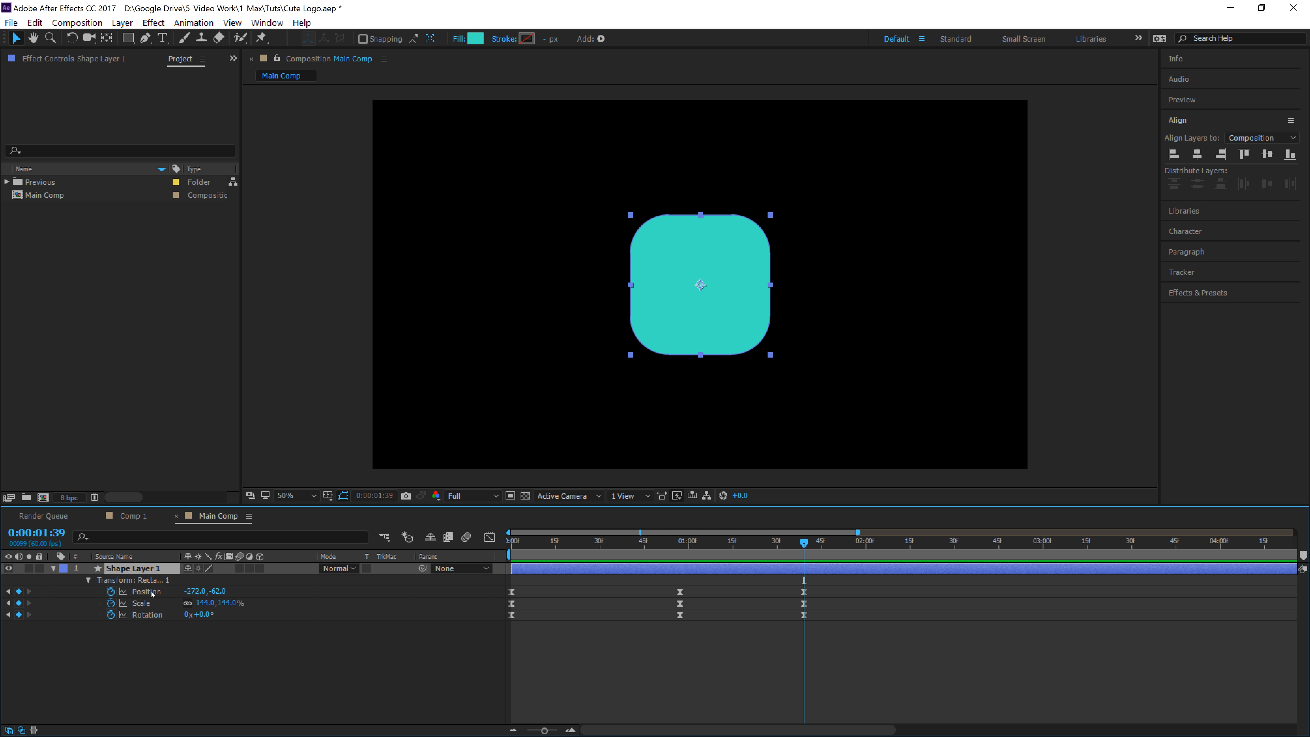
key(t)
key(alt+shift+t)
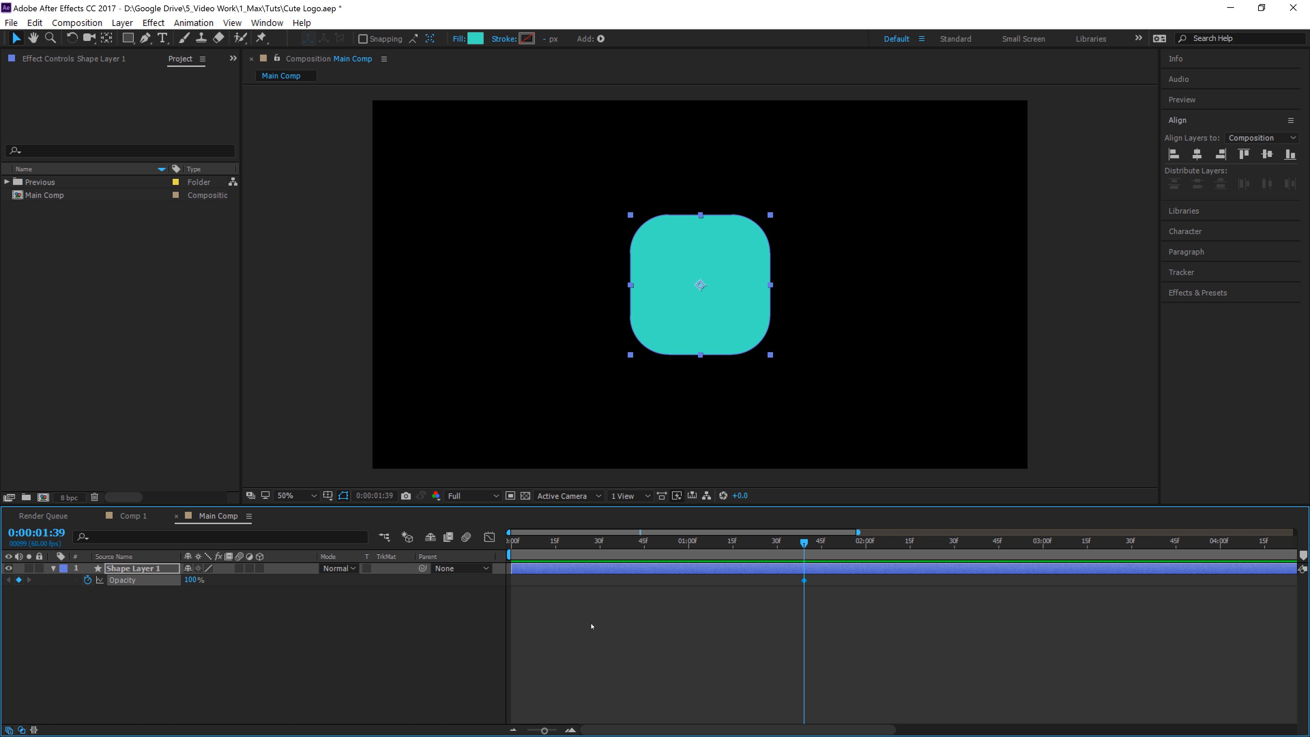
drag(795, 582, 784, 582)
drag(190, 581, 119, 602)
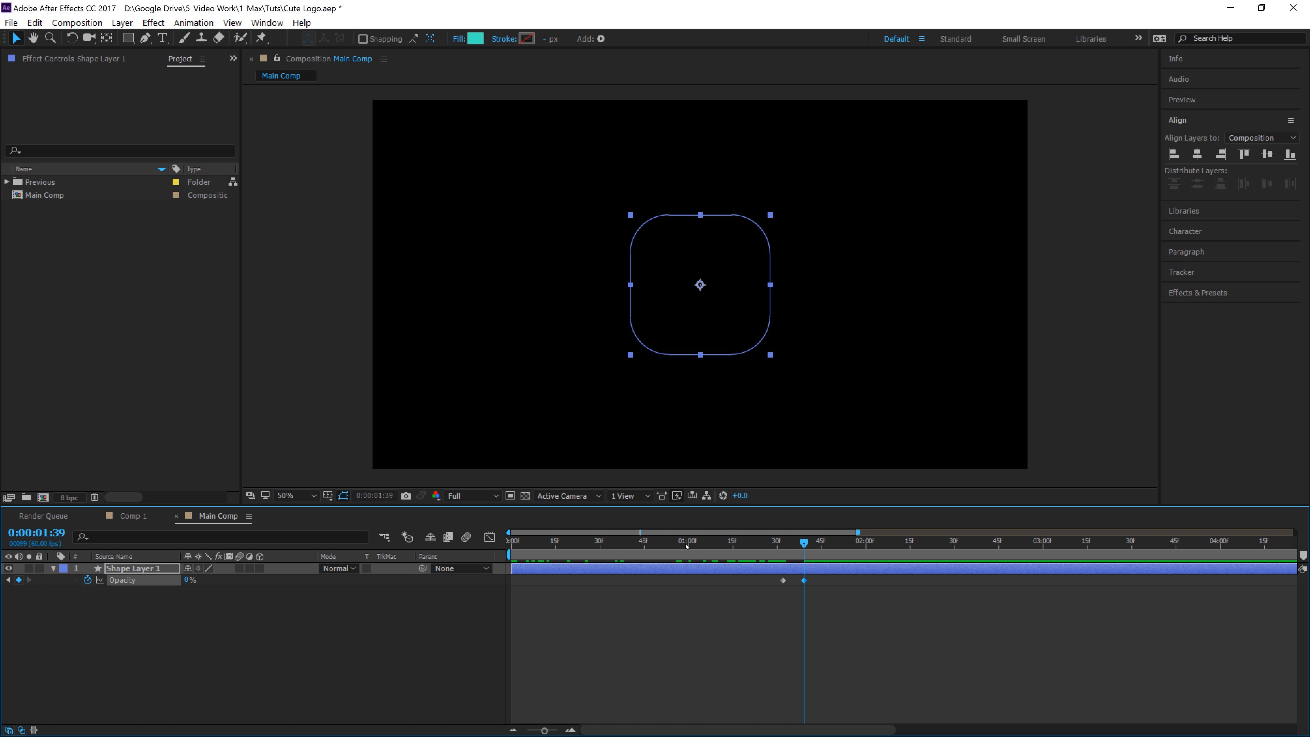
drag(786, 545, 344, 577)
key(space)
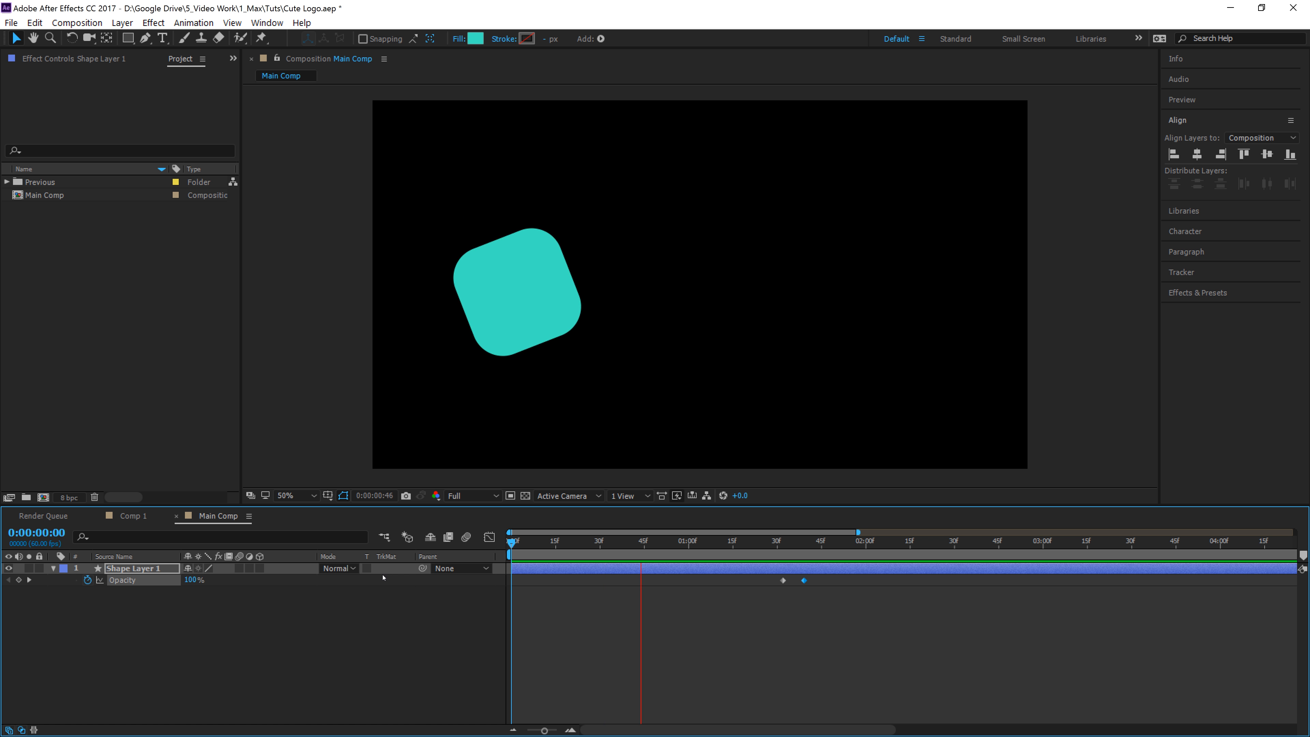
key(space)
- Apply Easy Ease to both Opacity keyframes of Shape Layer 1 and preview the fade-out from 0:00:00:51
drag(828, 581, 738, 584)
right_click(782, 581)
mouse_move(859, 572)
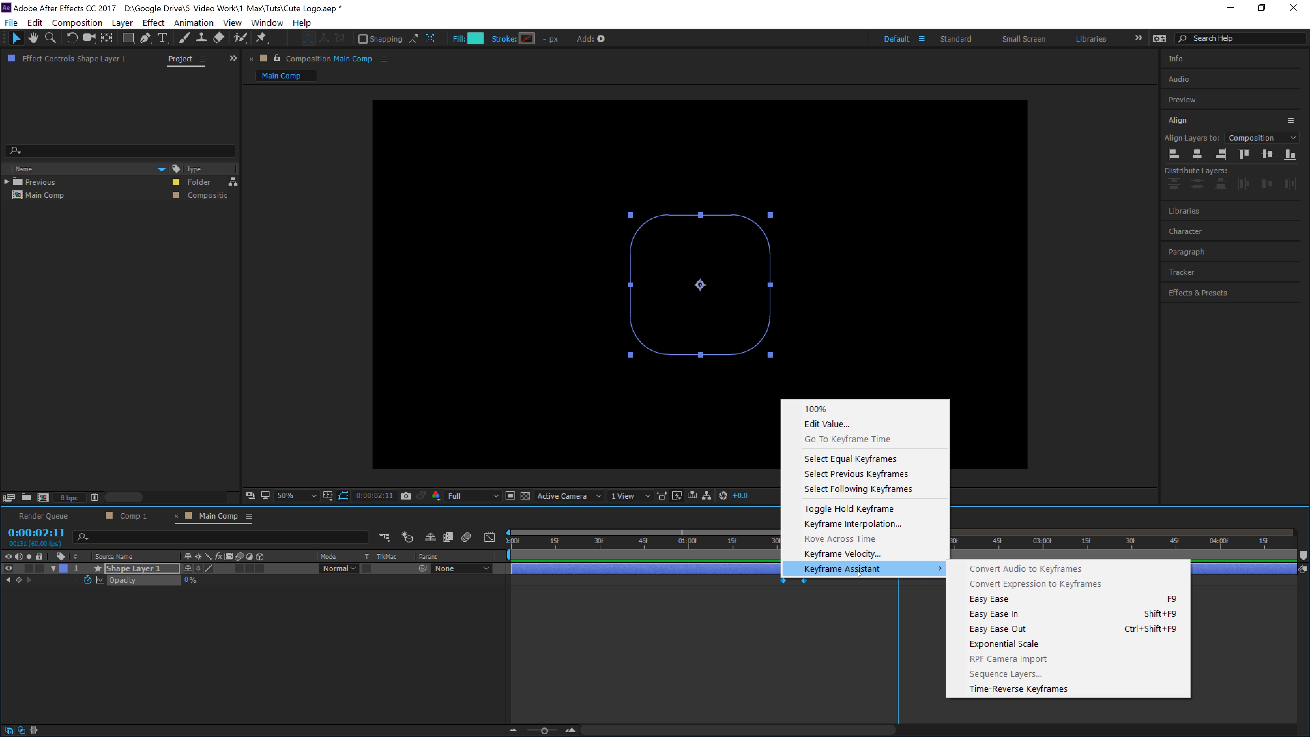
click(995, 599)
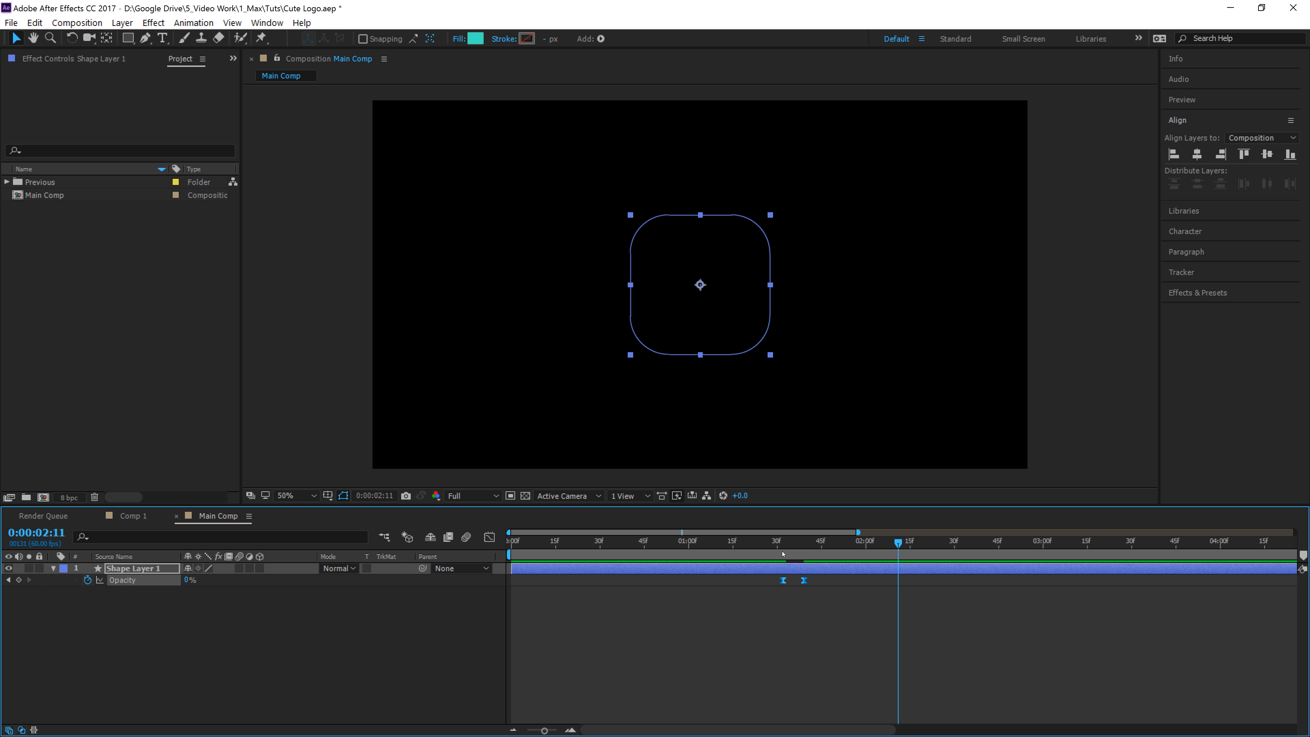
click(662, 540)
key(space)
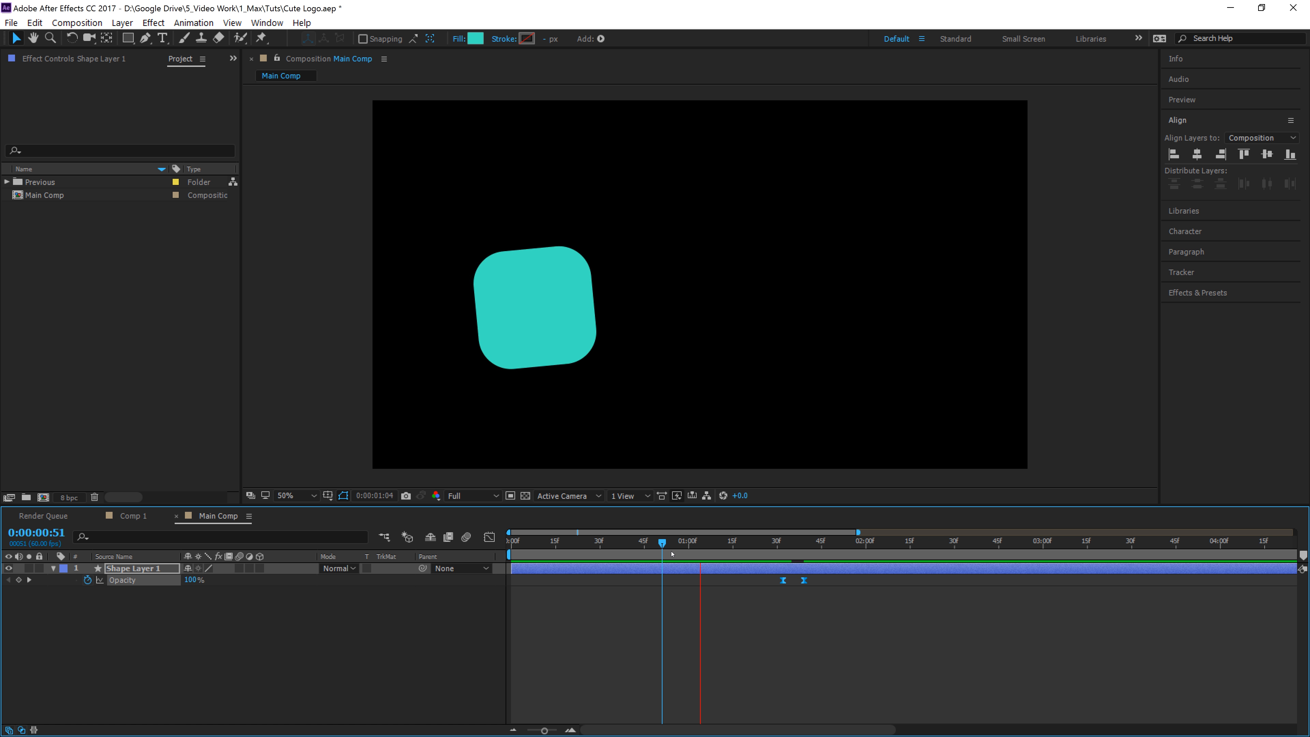
key(space)
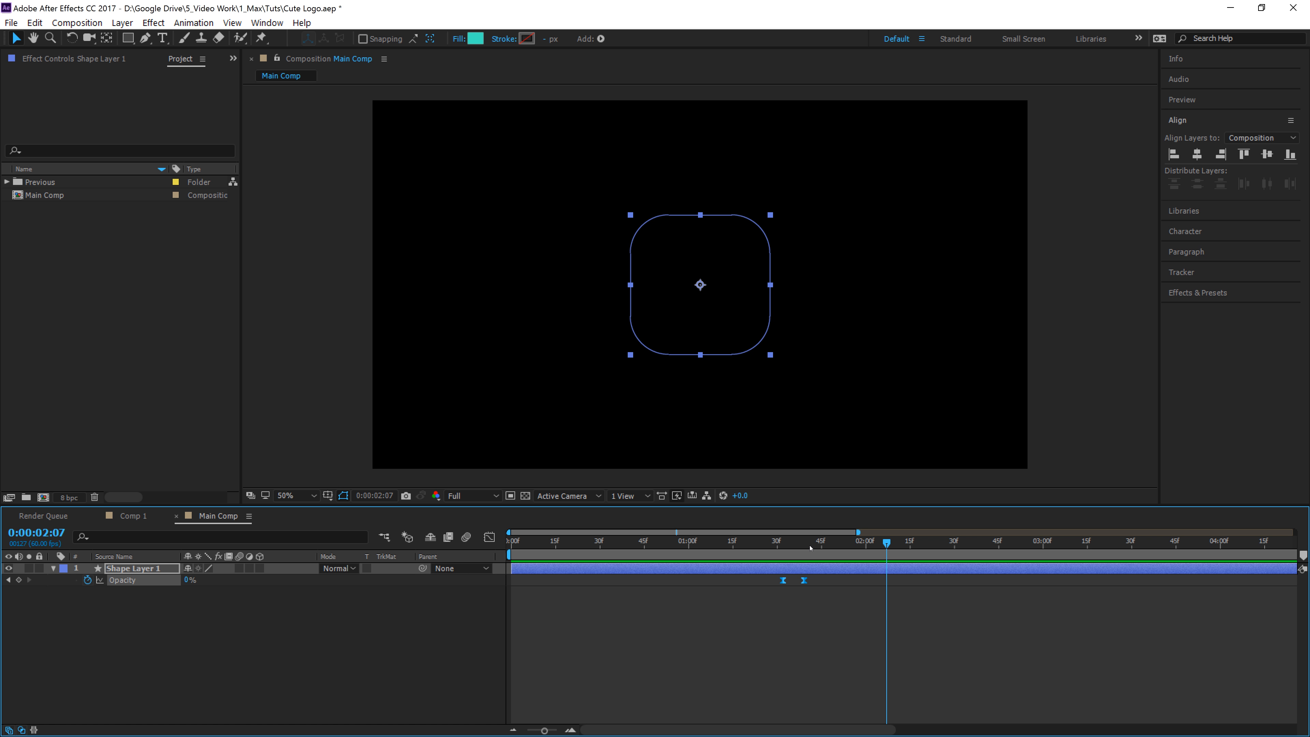
- At 0:00:01:08, duplicate Shape Layer 1 as a copy starting a few frames later with a light cyan-blue fill
drag(810, 547, 712, 586)
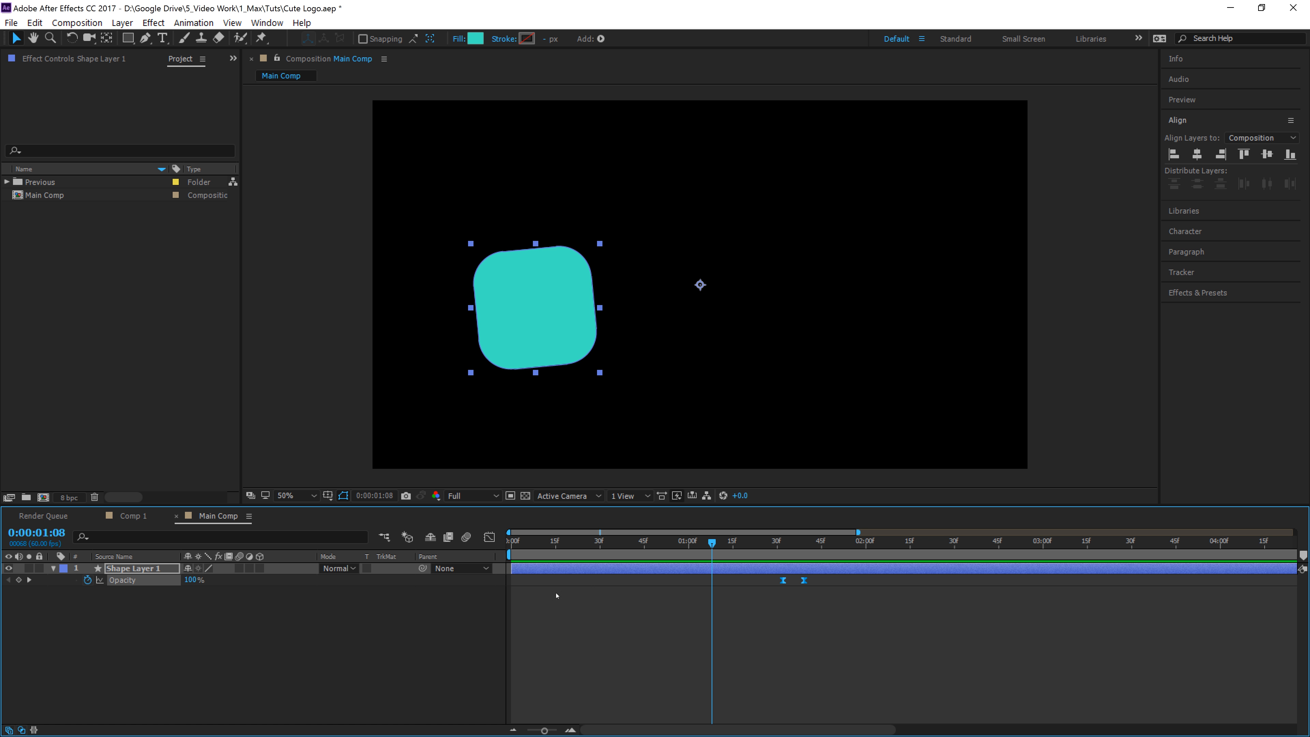
click(139, 569)
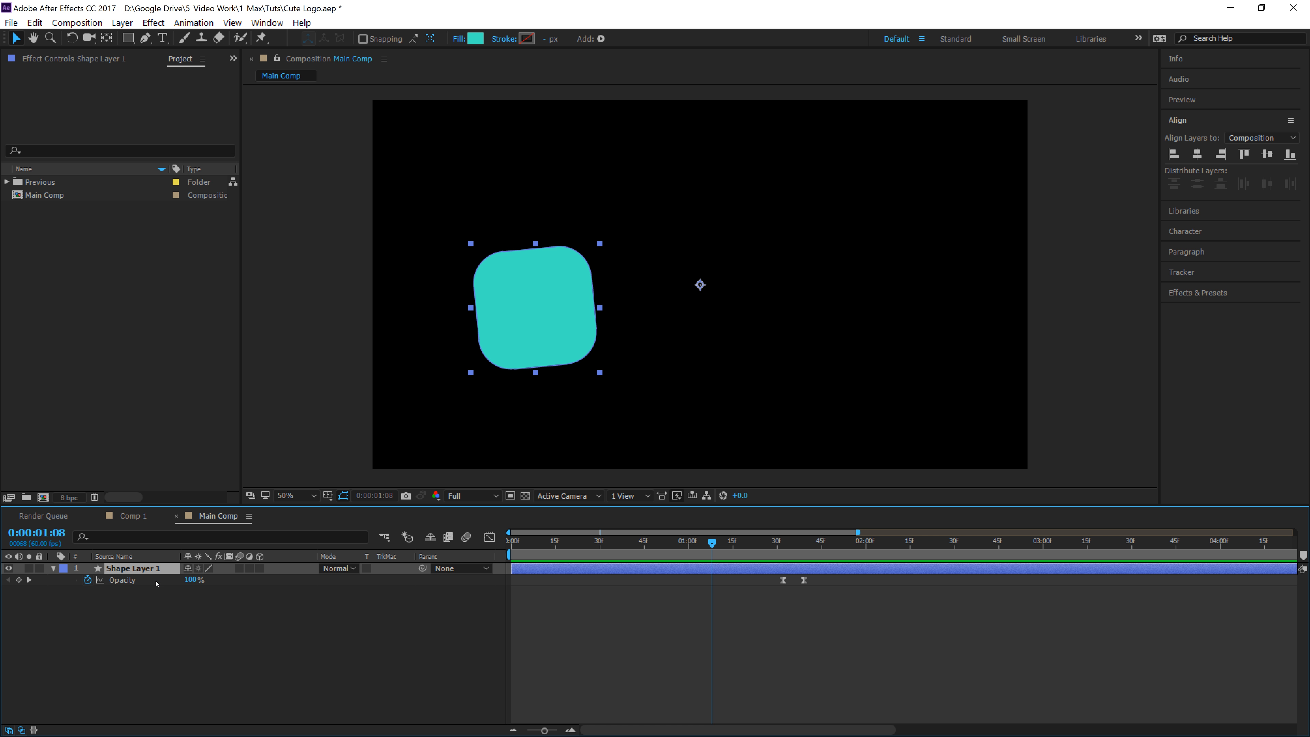
key(ctrl+d)
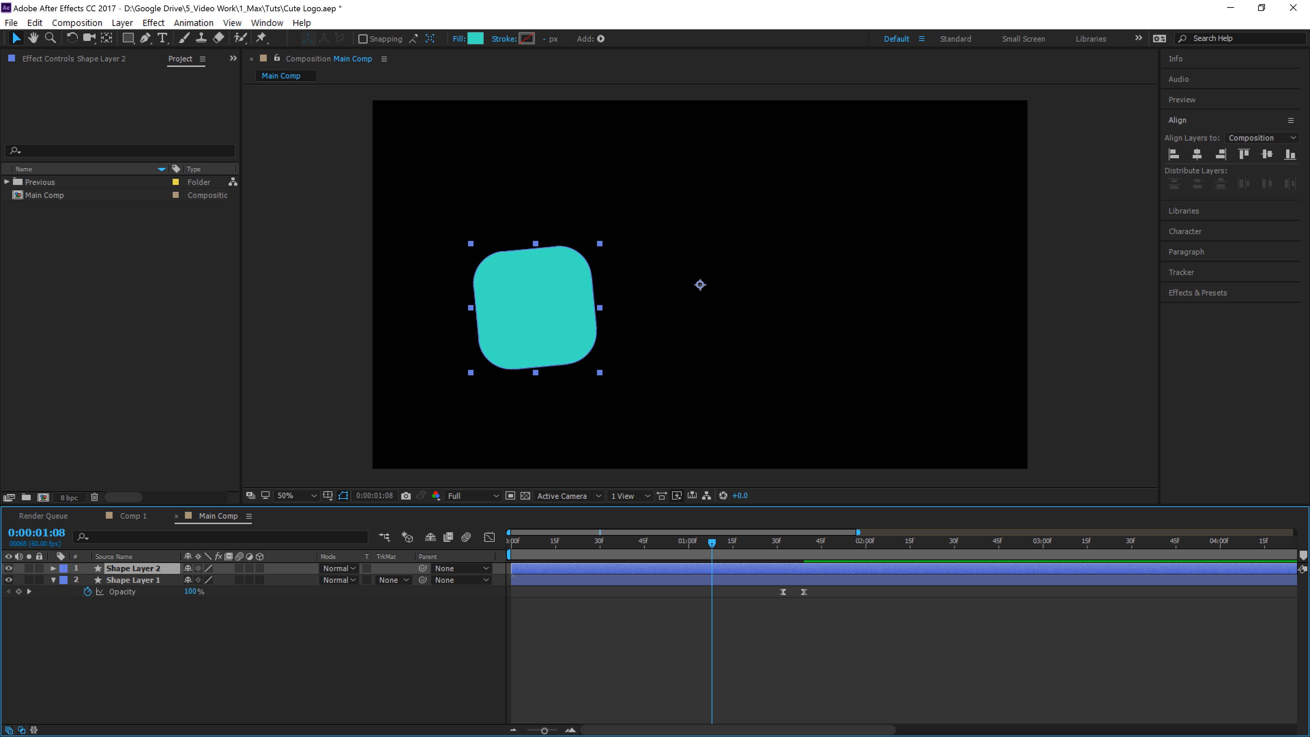
drag(530, 568, 549, 568)
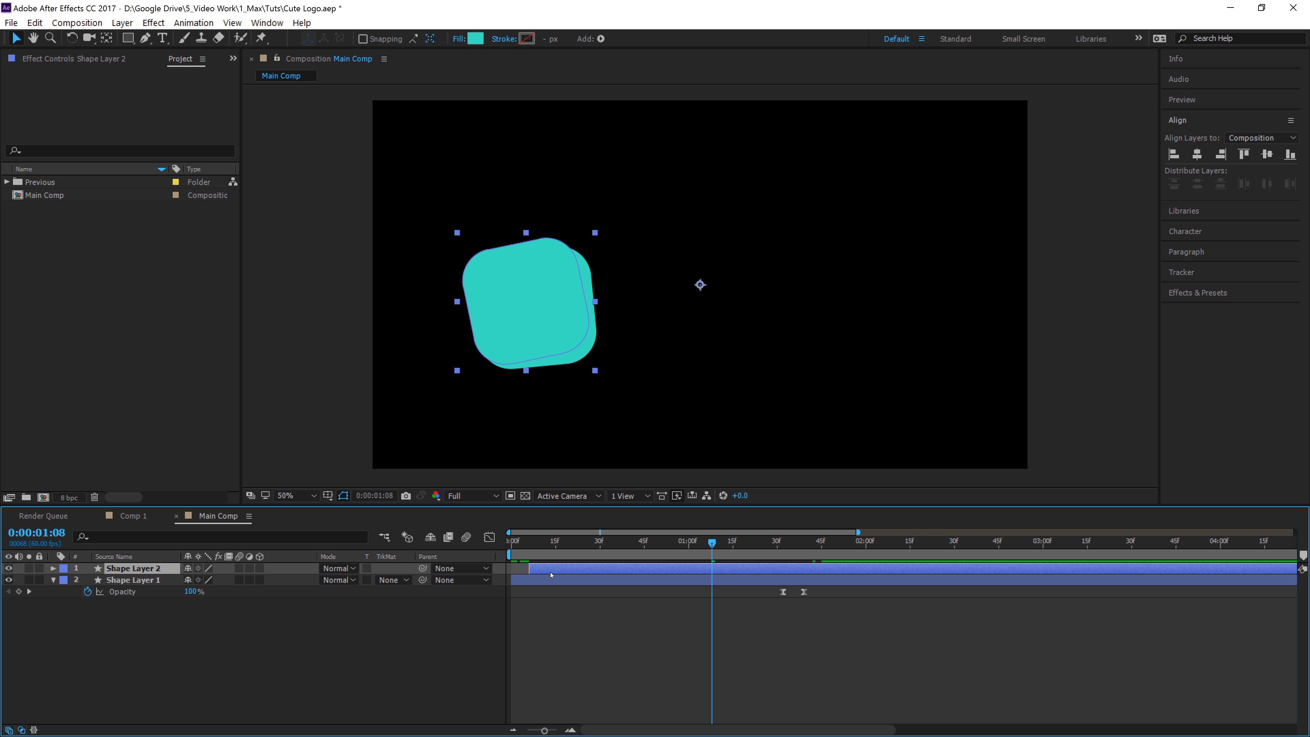
click(476, 39)
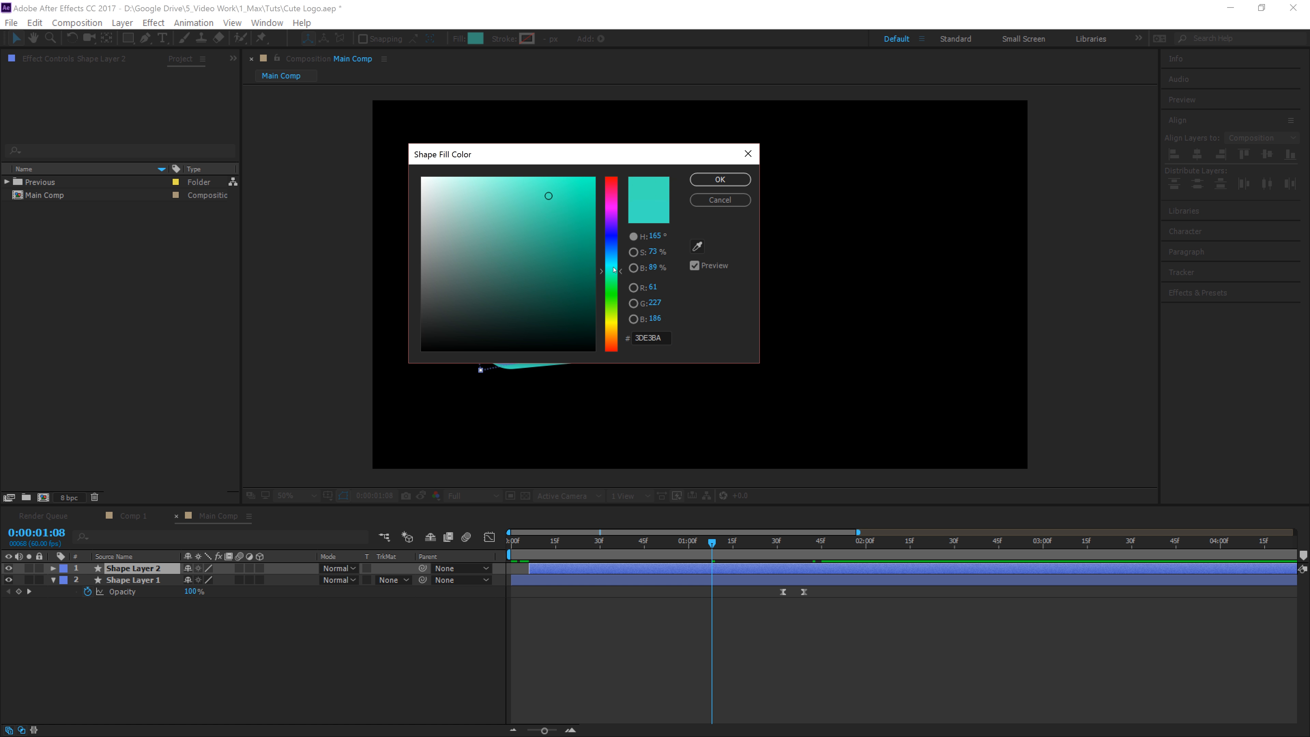
click(718, 179)
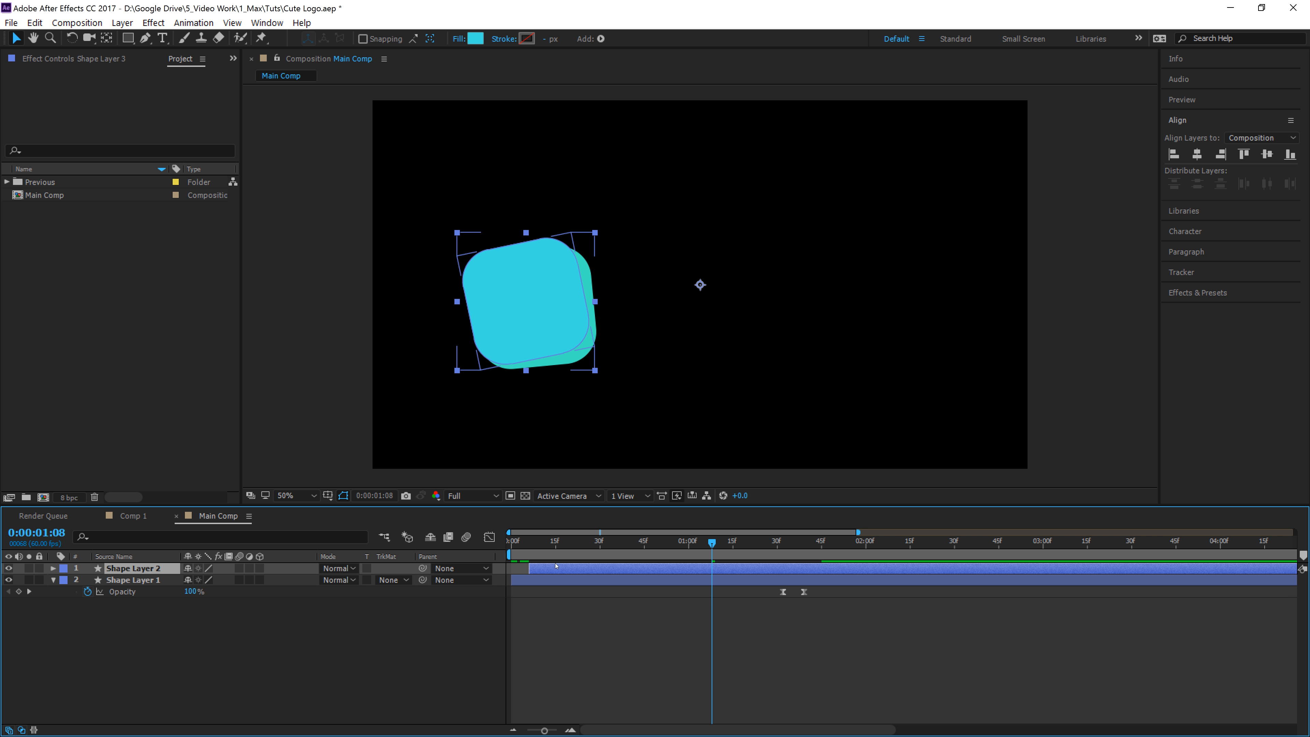
- Duplicate Shape Layer 2 as a copy starting a few frames later with the blue fill 3DBAE3
key(ctrl+d)
drag(555, 565, 573, 568)
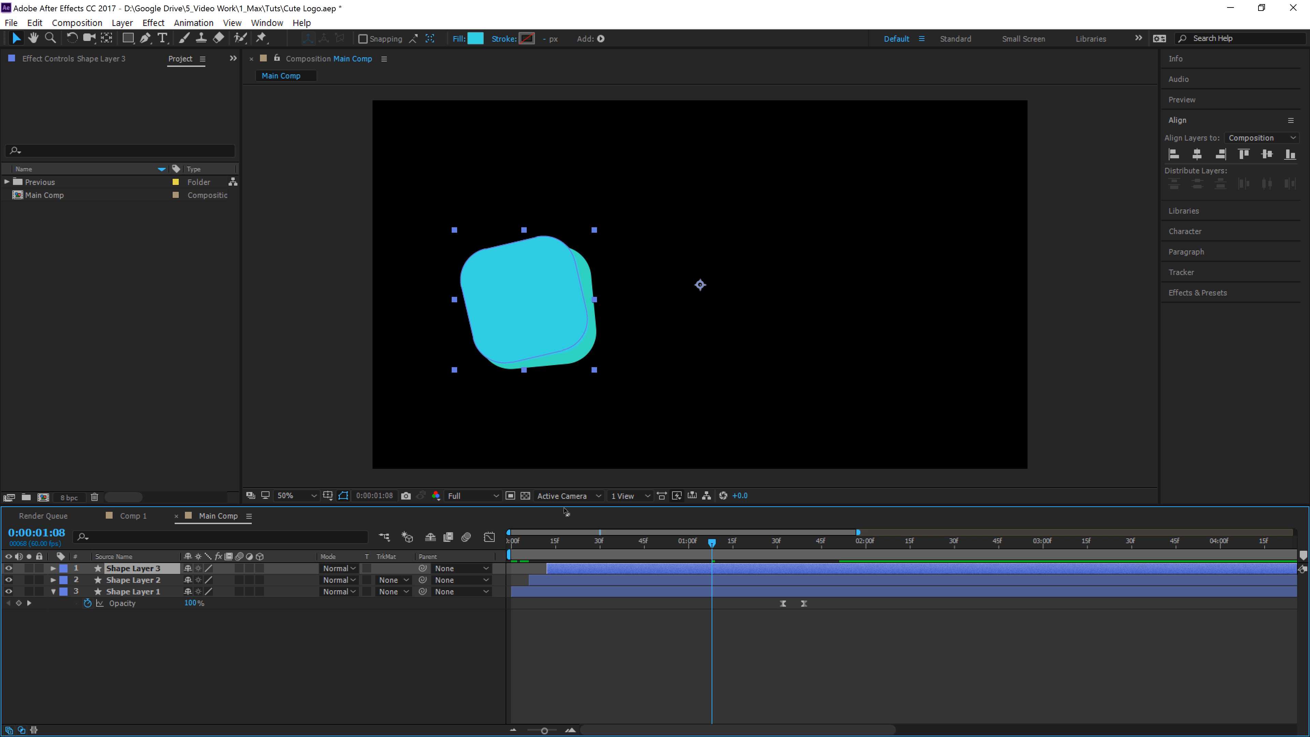
click(476, 38)
click(614, 264)
drag(614, 264, 614, 255)
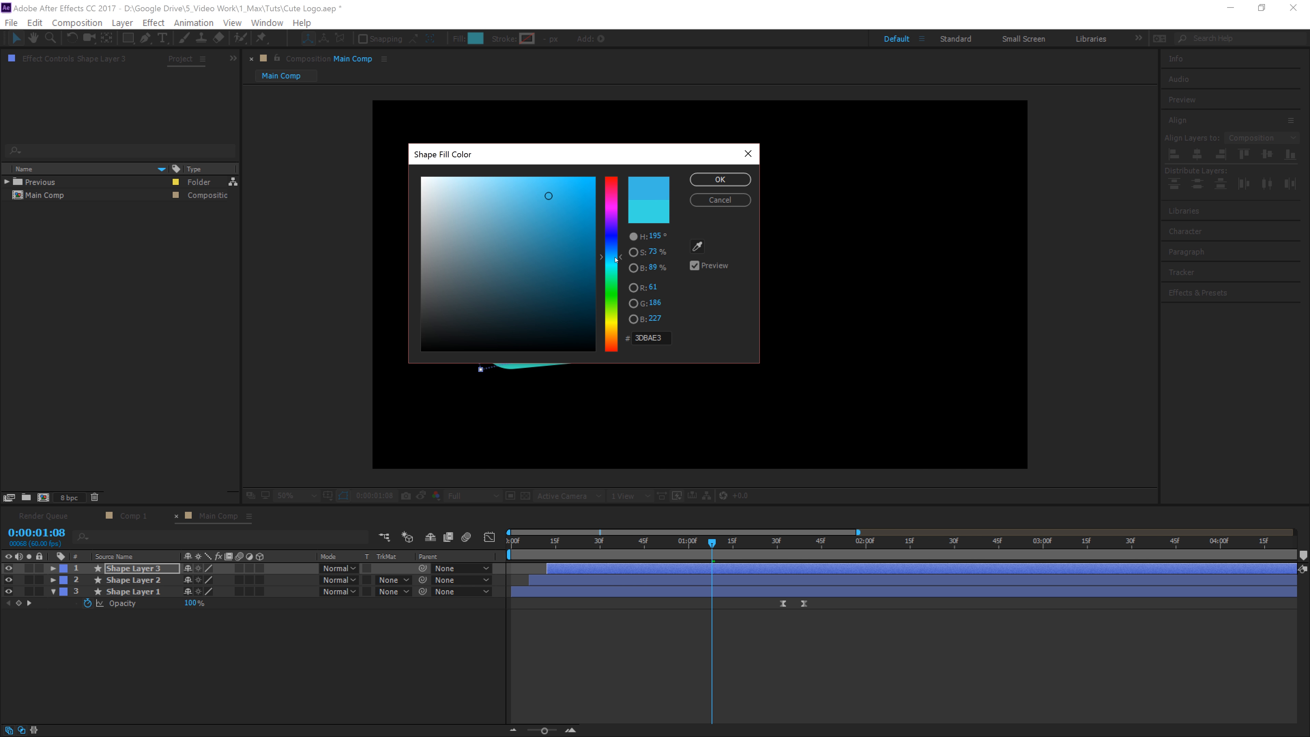
click(719, 179)
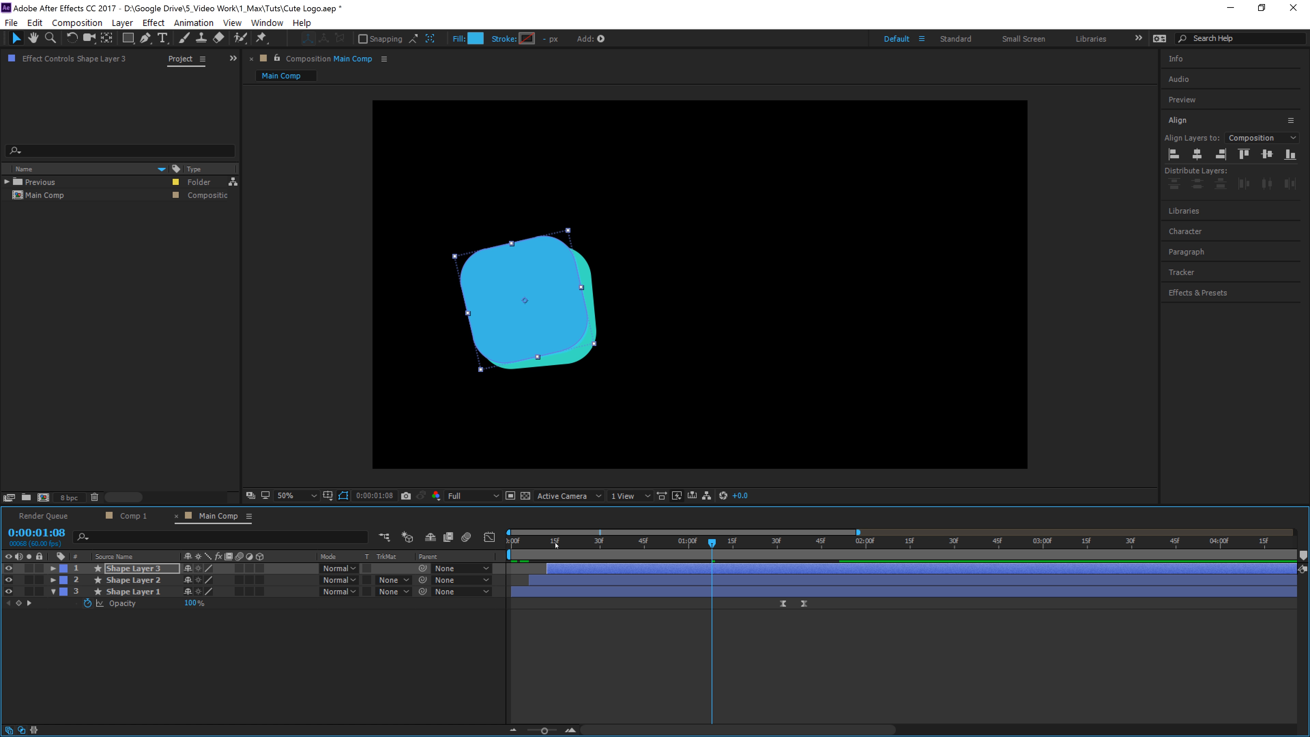
- Duplicate Shape Layer 3 as a copy starting a few frames later with a deep royal-blue fill
click(571, 567)
key(ctrl+d)
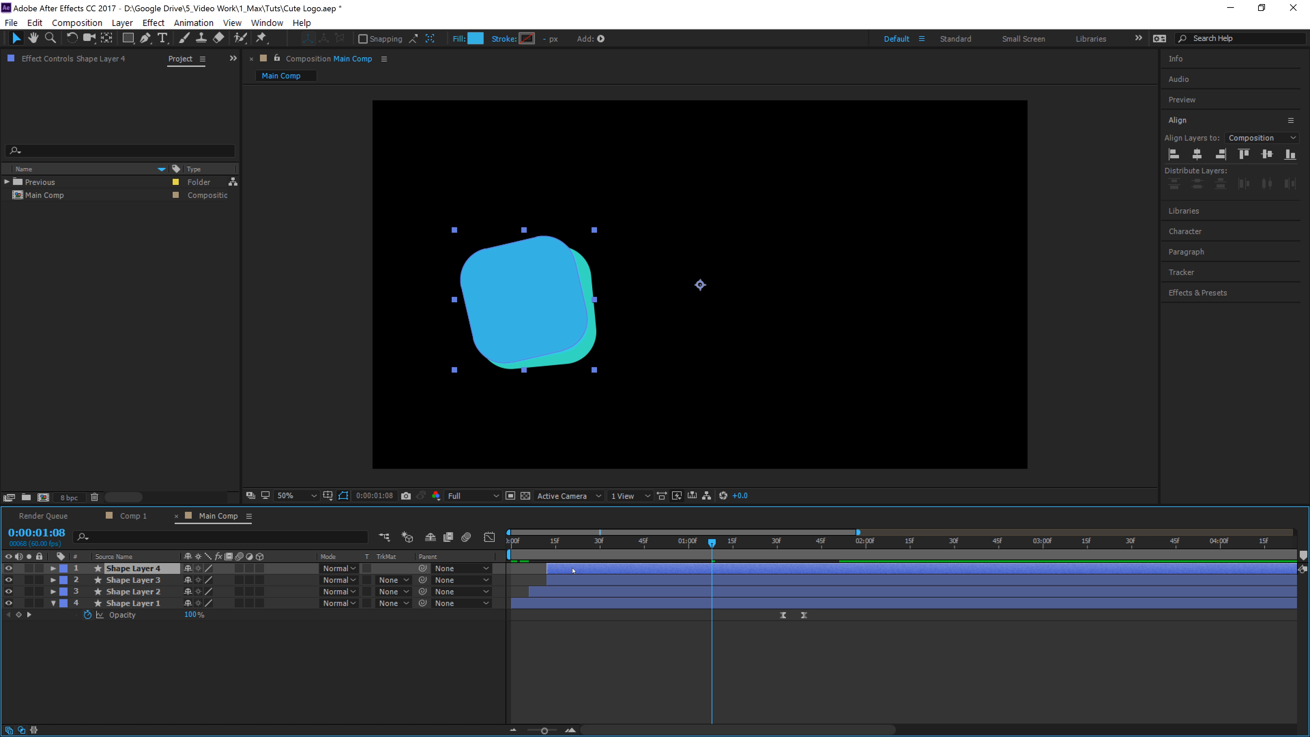
drag(571, 567, 591, 572)
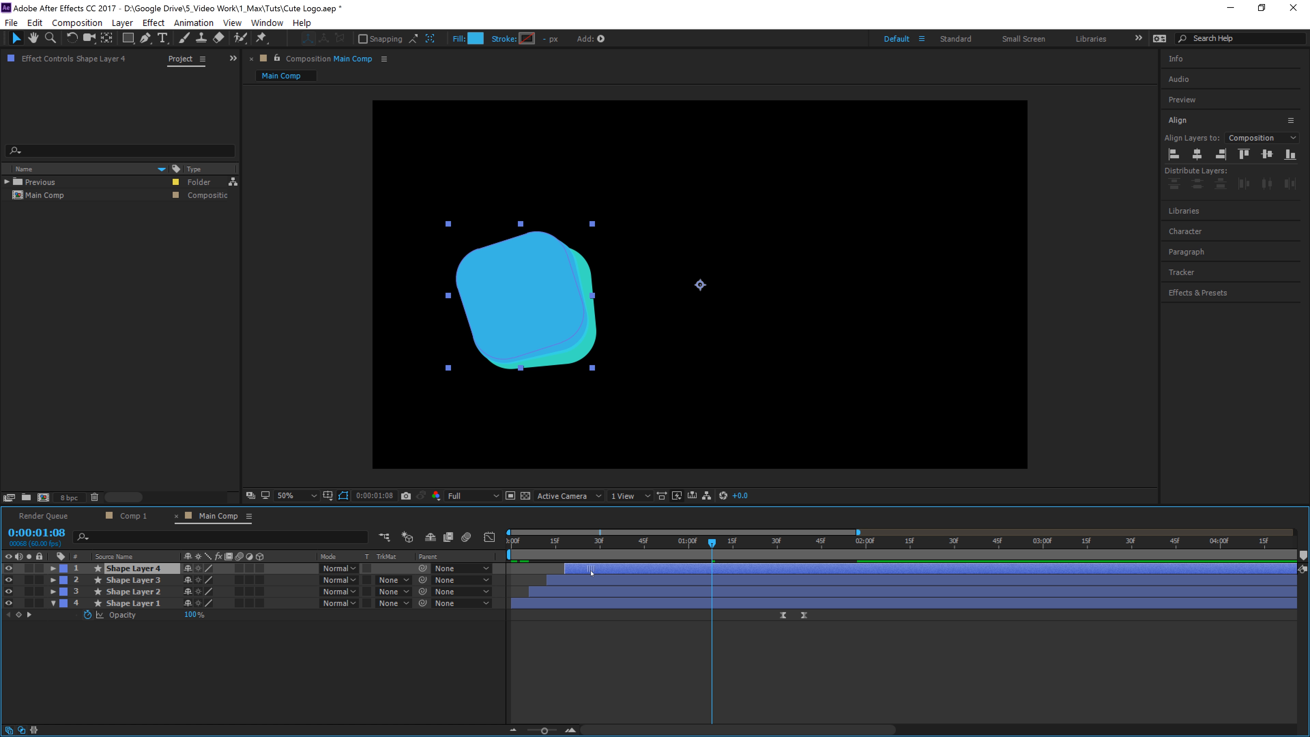
click(478, 36)
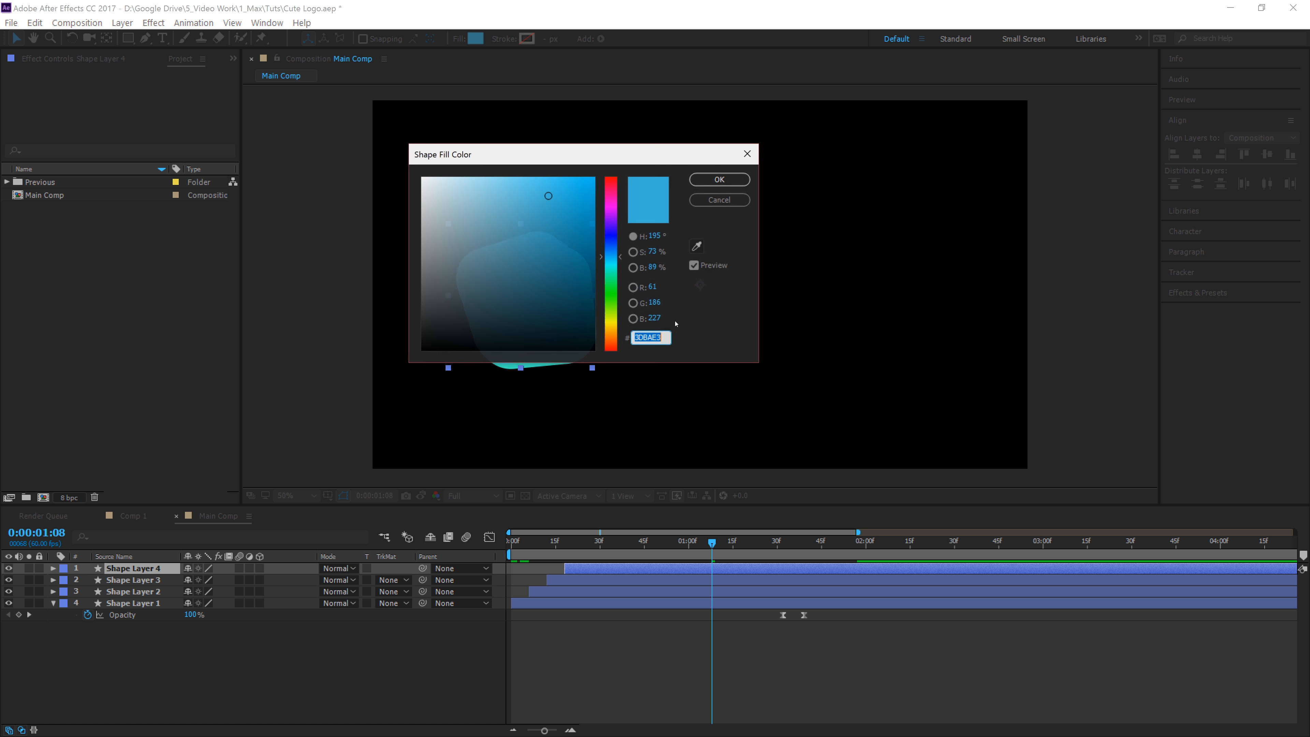
drag(611, 254, 611, 243)
click(719, 179)
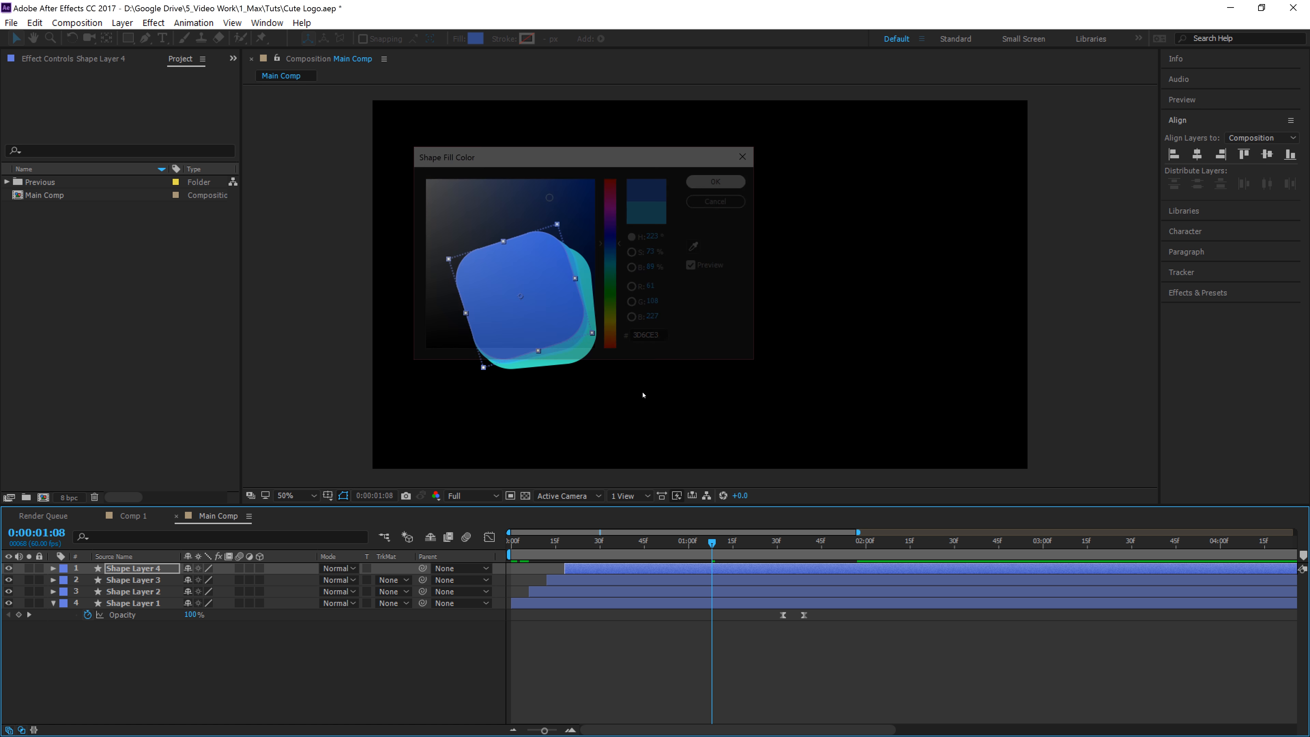
- Shift Shape Layer 2 slightly earlier in time and change its fill to the bluer shade 3DBEE3
click(563, 580)
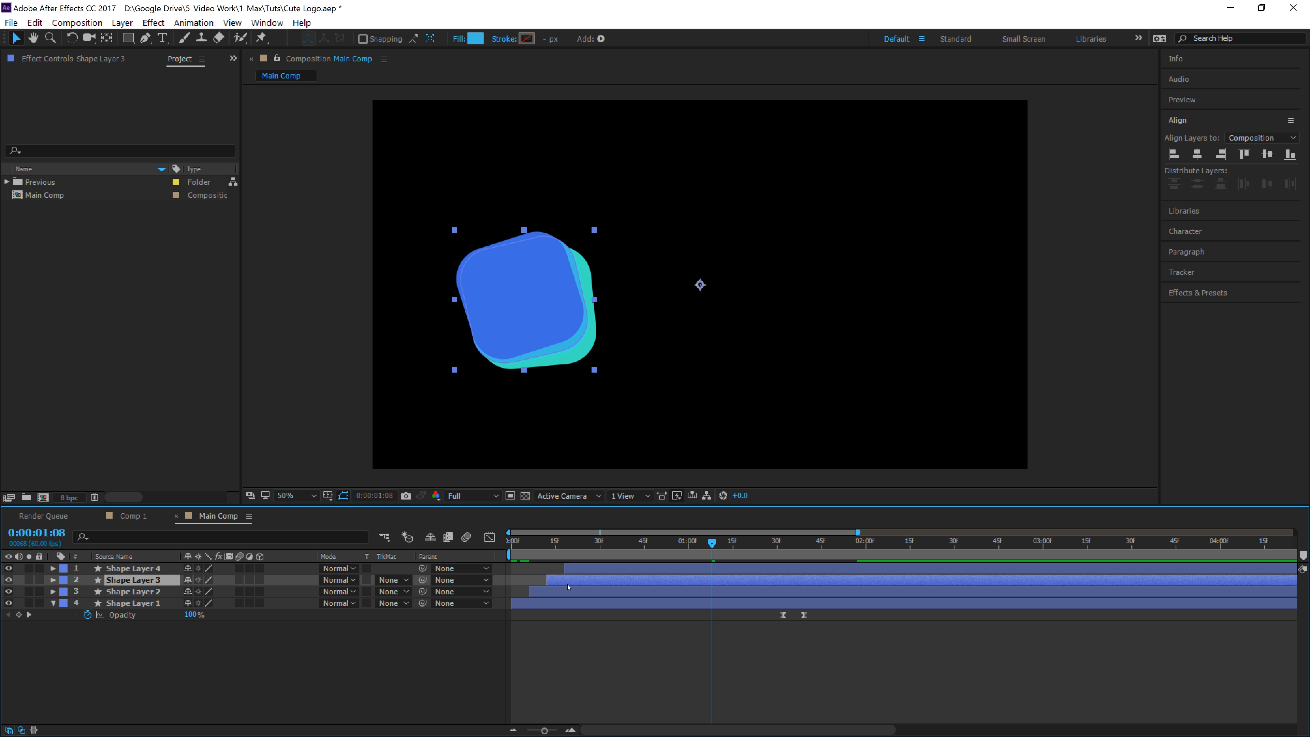
click(571, 591)
drag(571, 592, 567, 592)
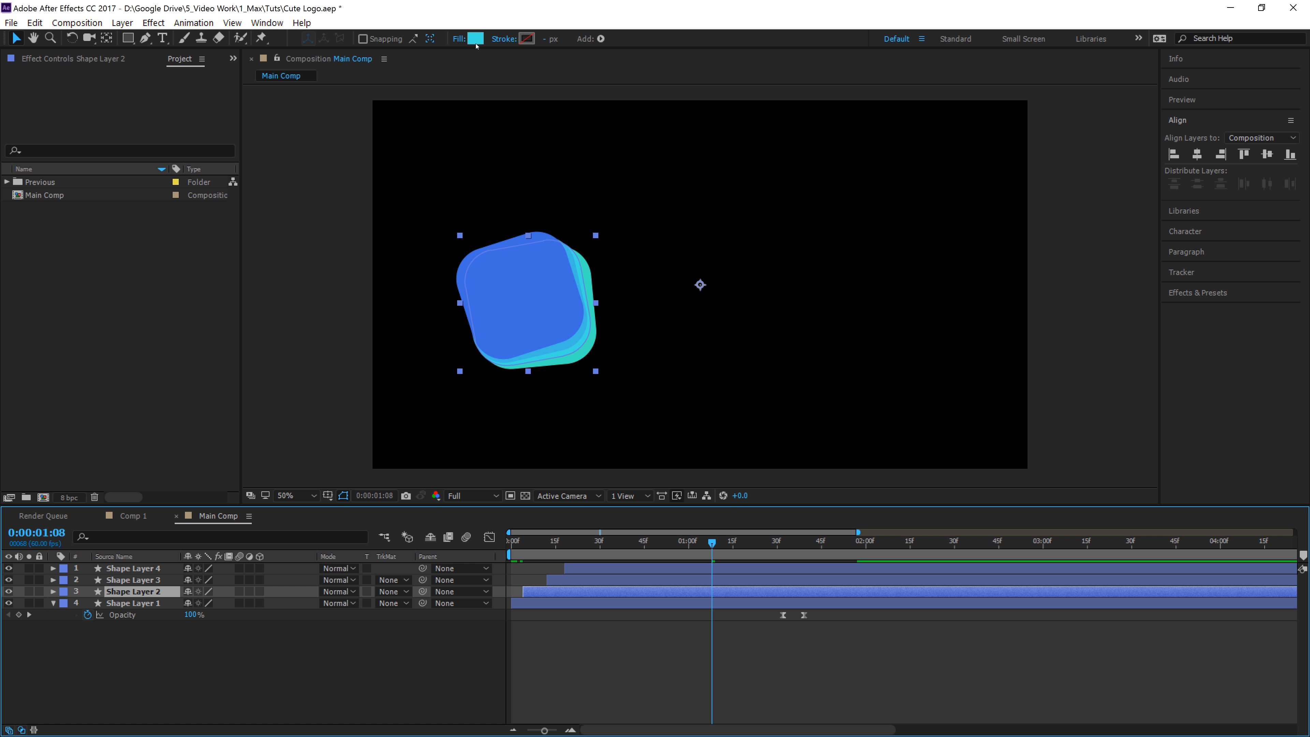
click(476, 43)
drag(614, 266, 613, 257)
key(Return)
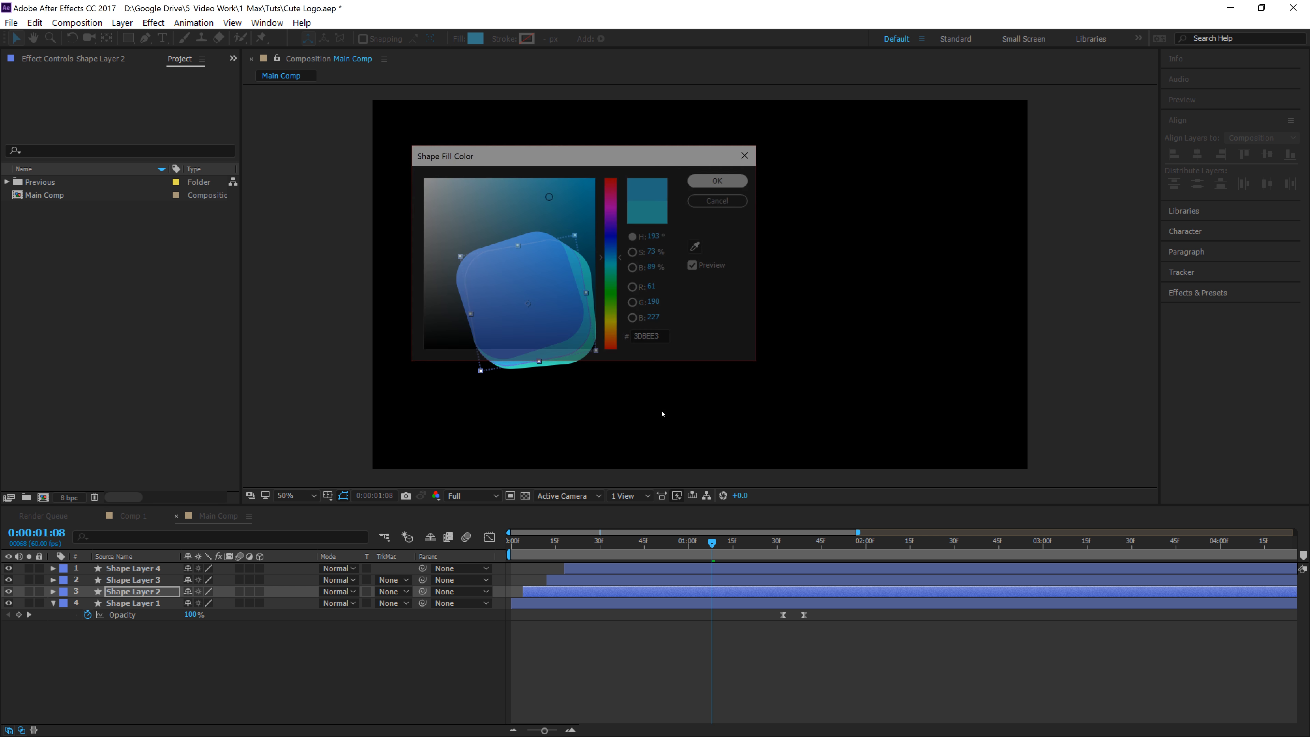
- Change Shape Layer 3's fill to a deeper blue, between the fills of Shape Layers 2 and 4
click(568, 581)
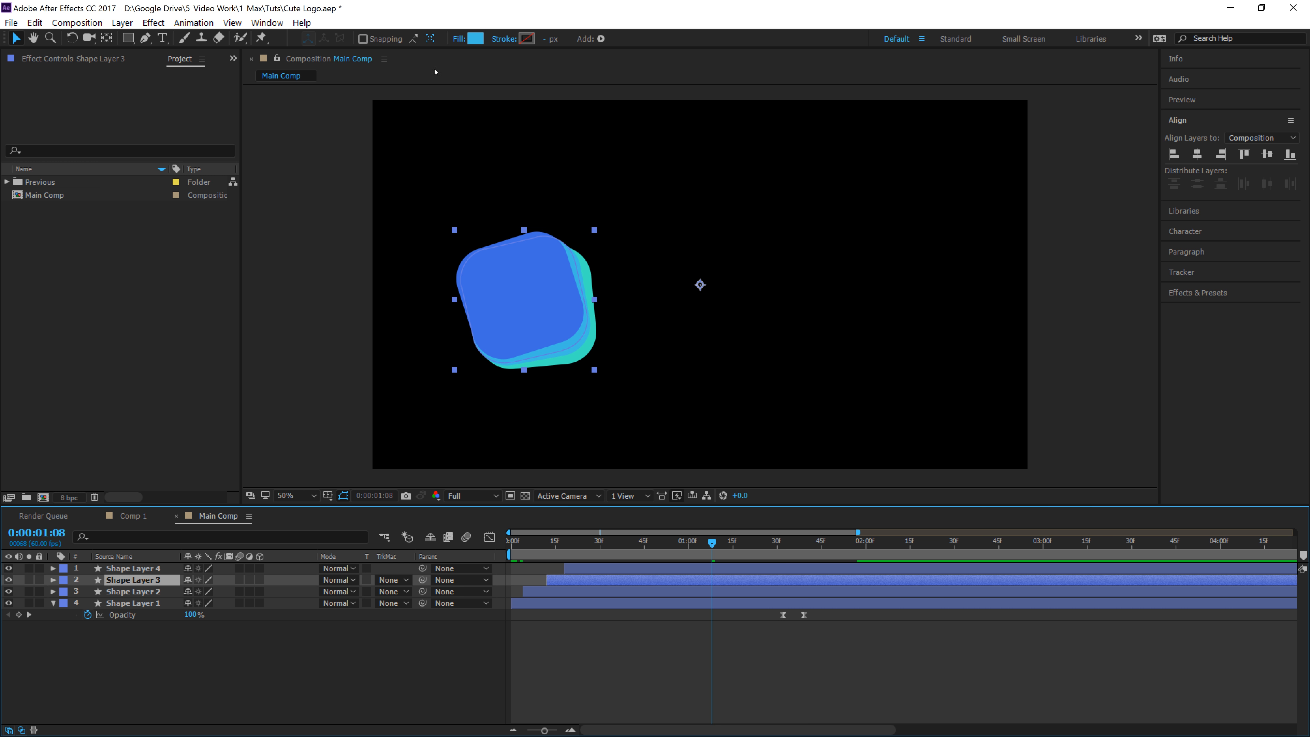
click(470, 44)
drag(610, 256, 610, 242)
click(720, 179)
- Shift Shape Layer 4 slightly later in time and change its fill to the deeper blue 3D4CE3
click(576, 566)
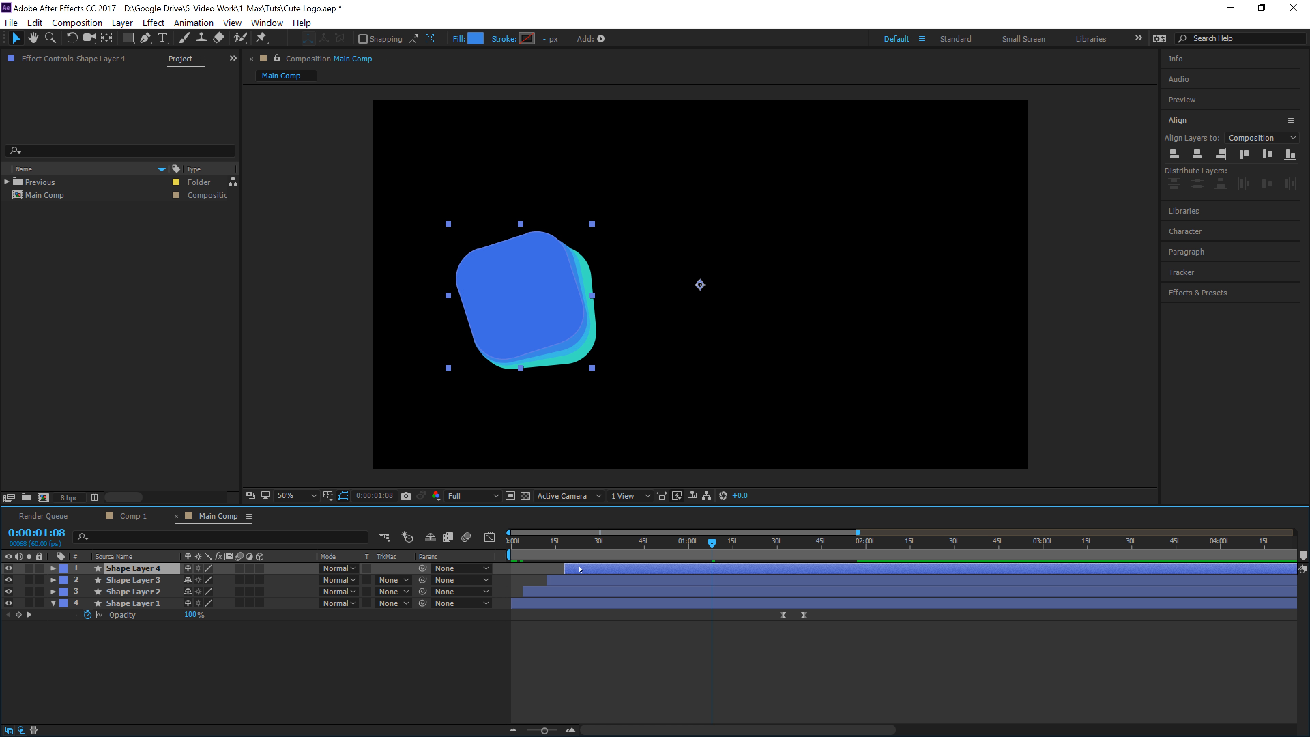
click(477, 38)
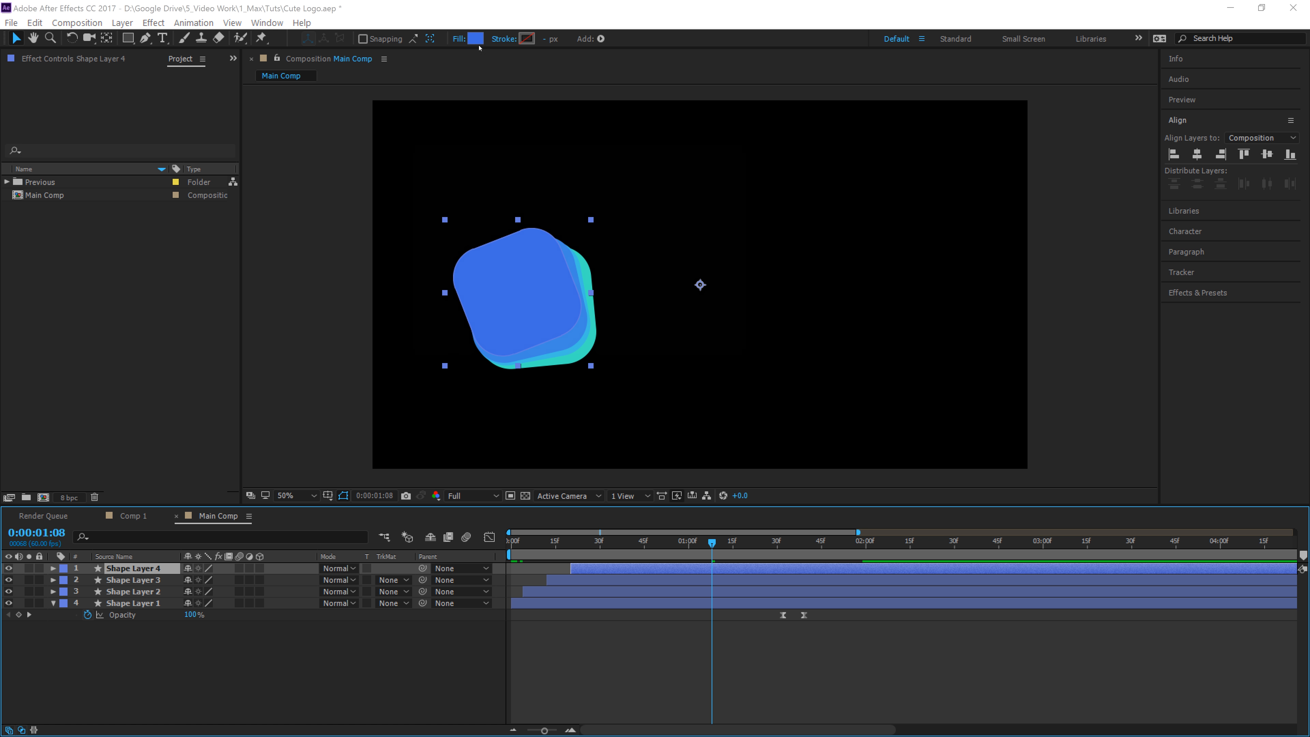
drag(614, 247, 618, 237)
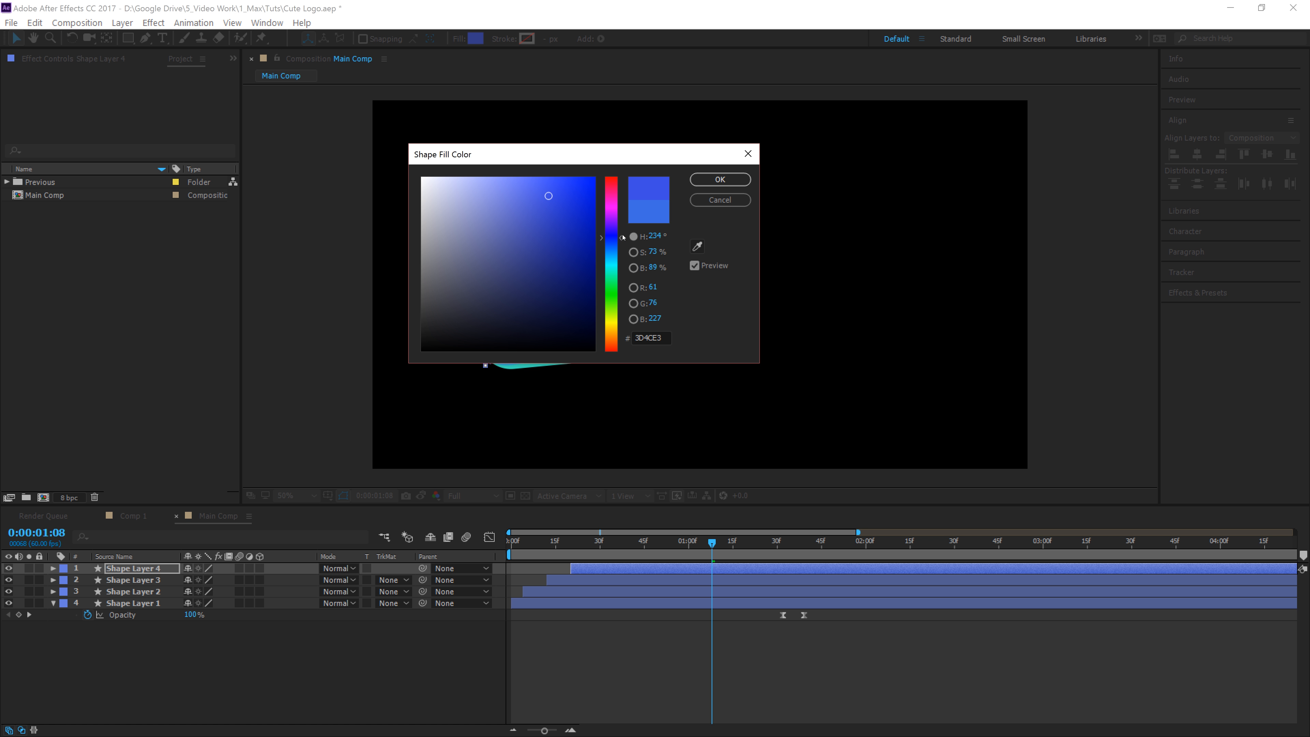
click(720, 179)
- Duplicate Shape Layer 4 as a copy starting a few frames later with the violet fill 6F3DE3, and preview it
click(603, 569)
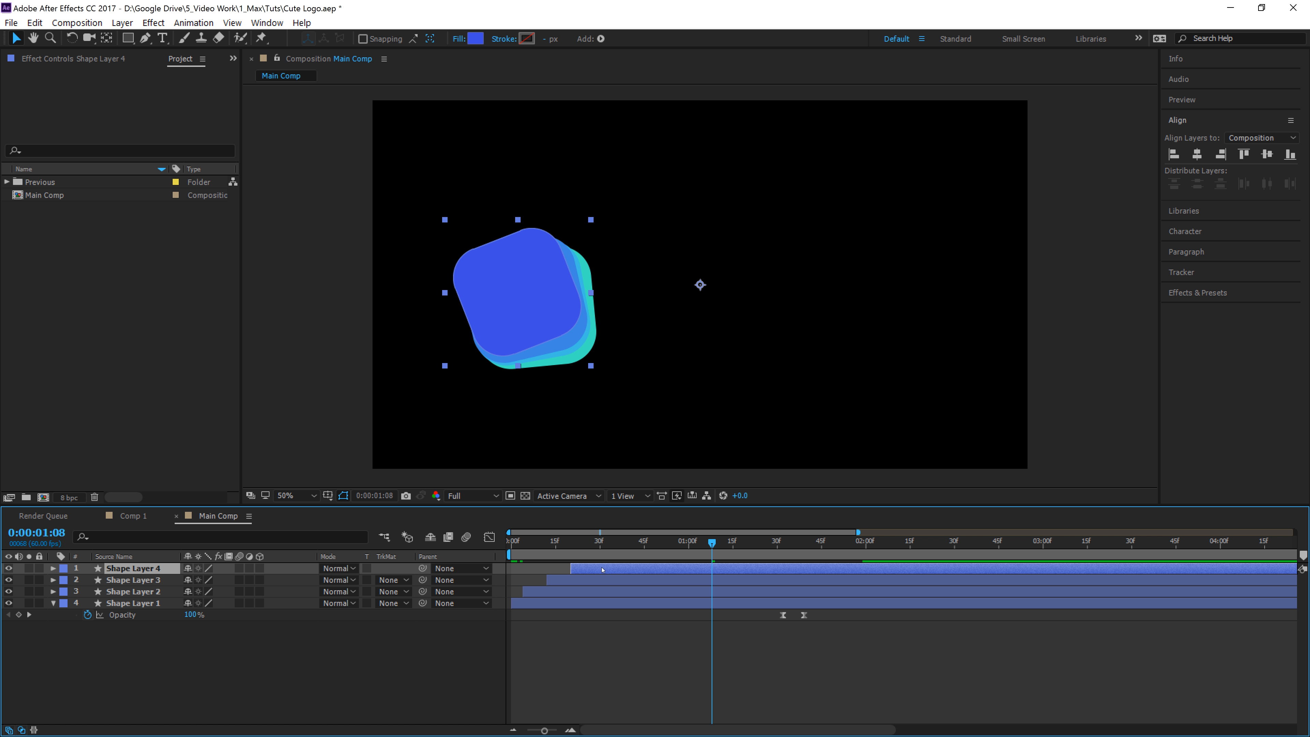
key(ctrl+d)
drag(602, 569, 625, 569)
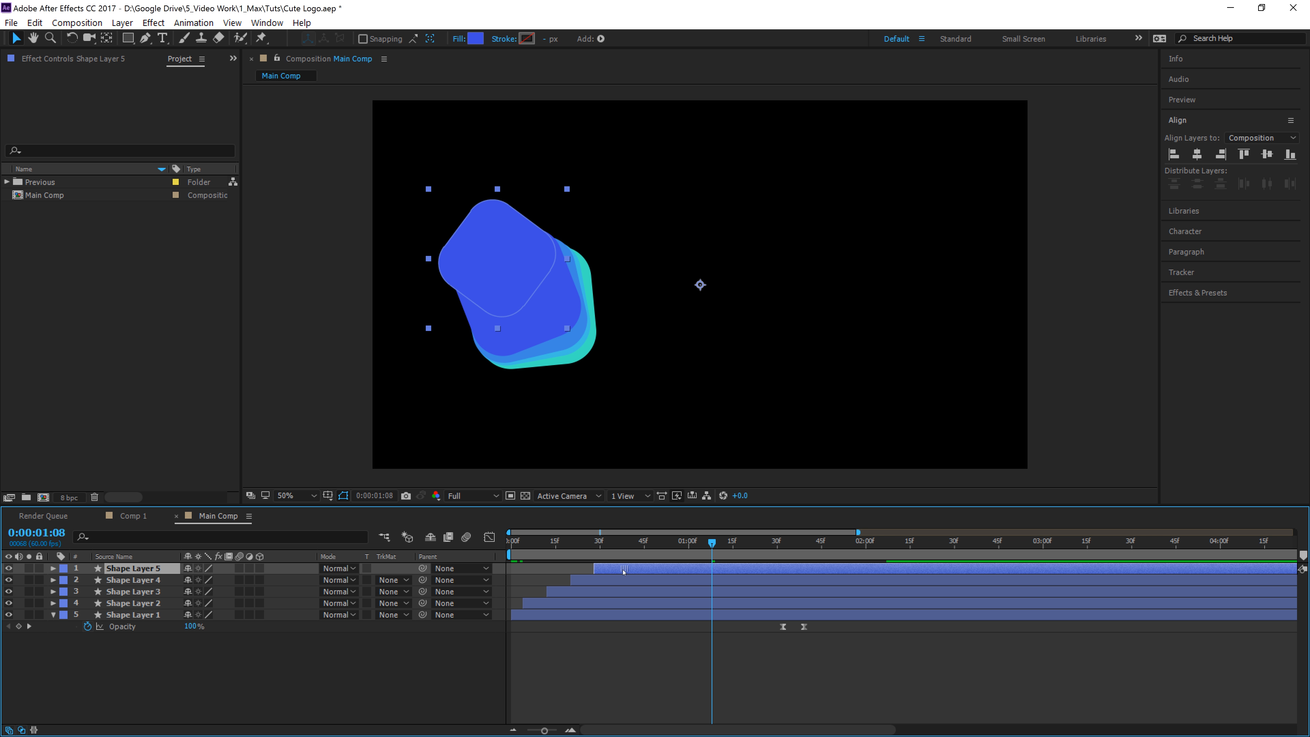
click(474, 38)
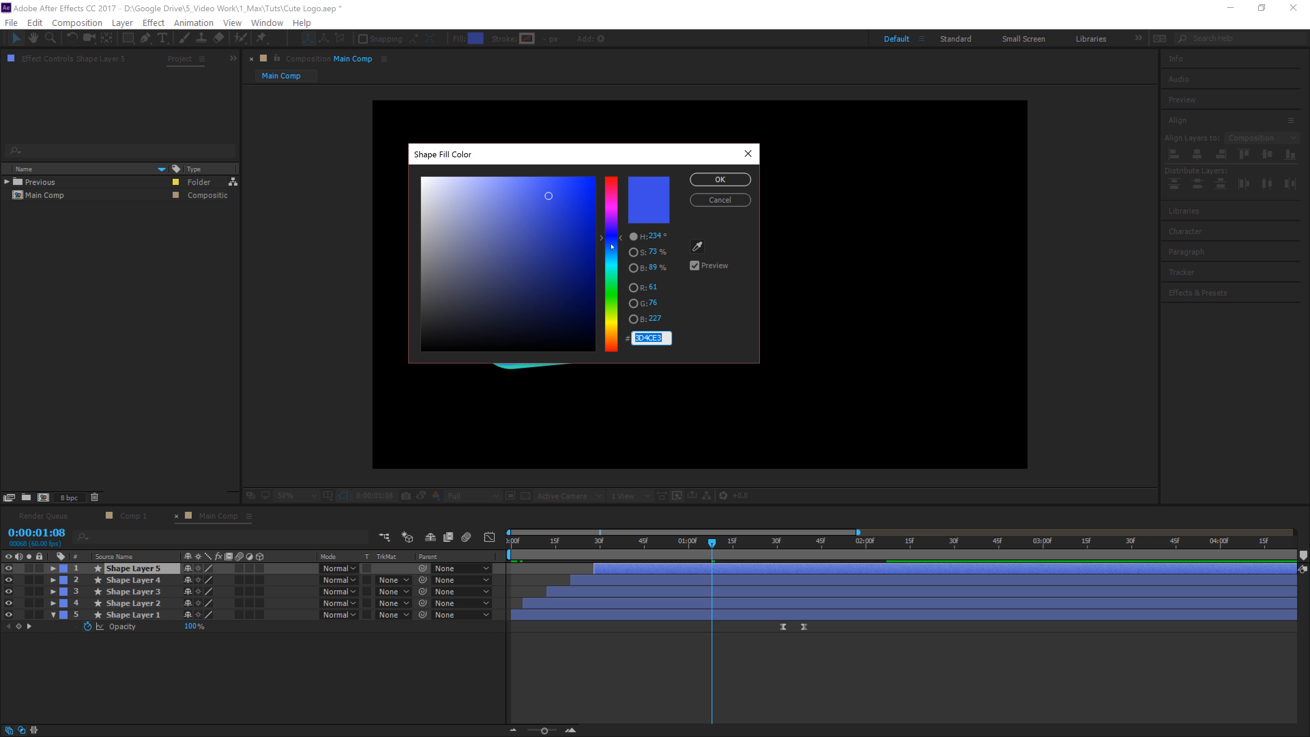
click(613, 231)
click(720, 179)
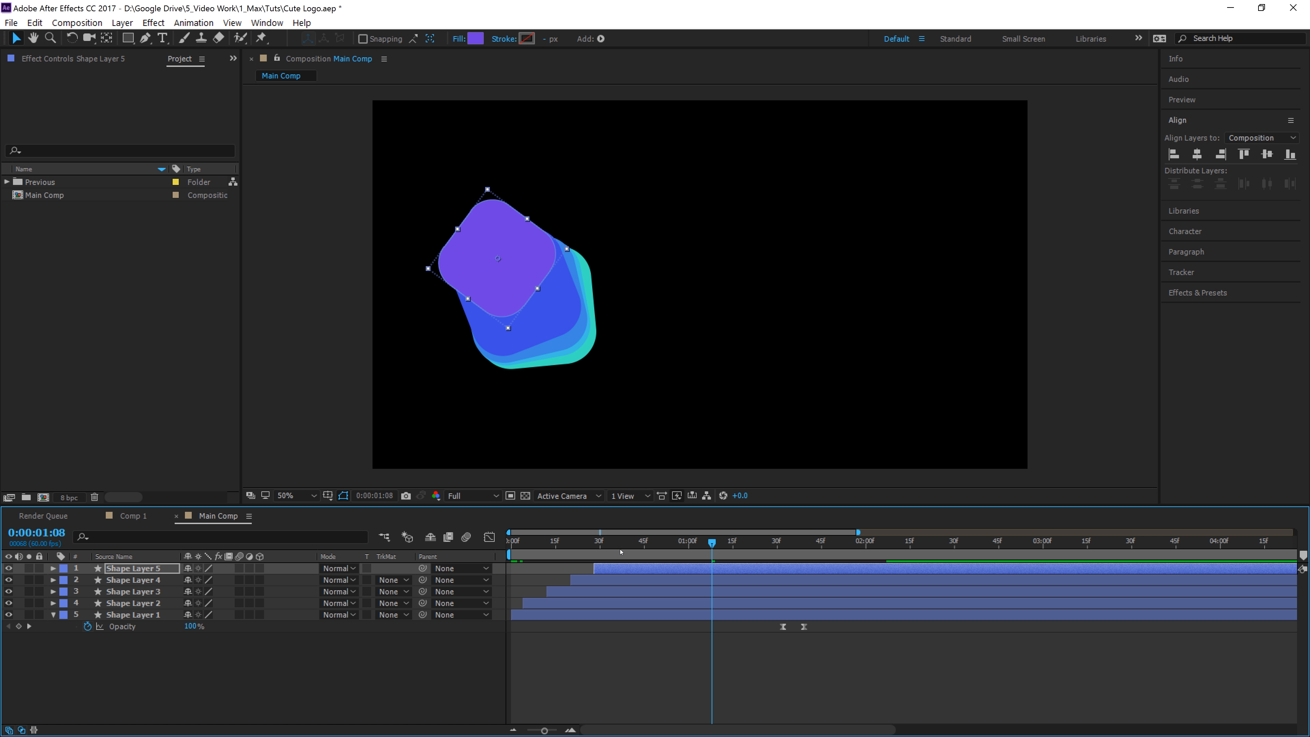
key(Home)
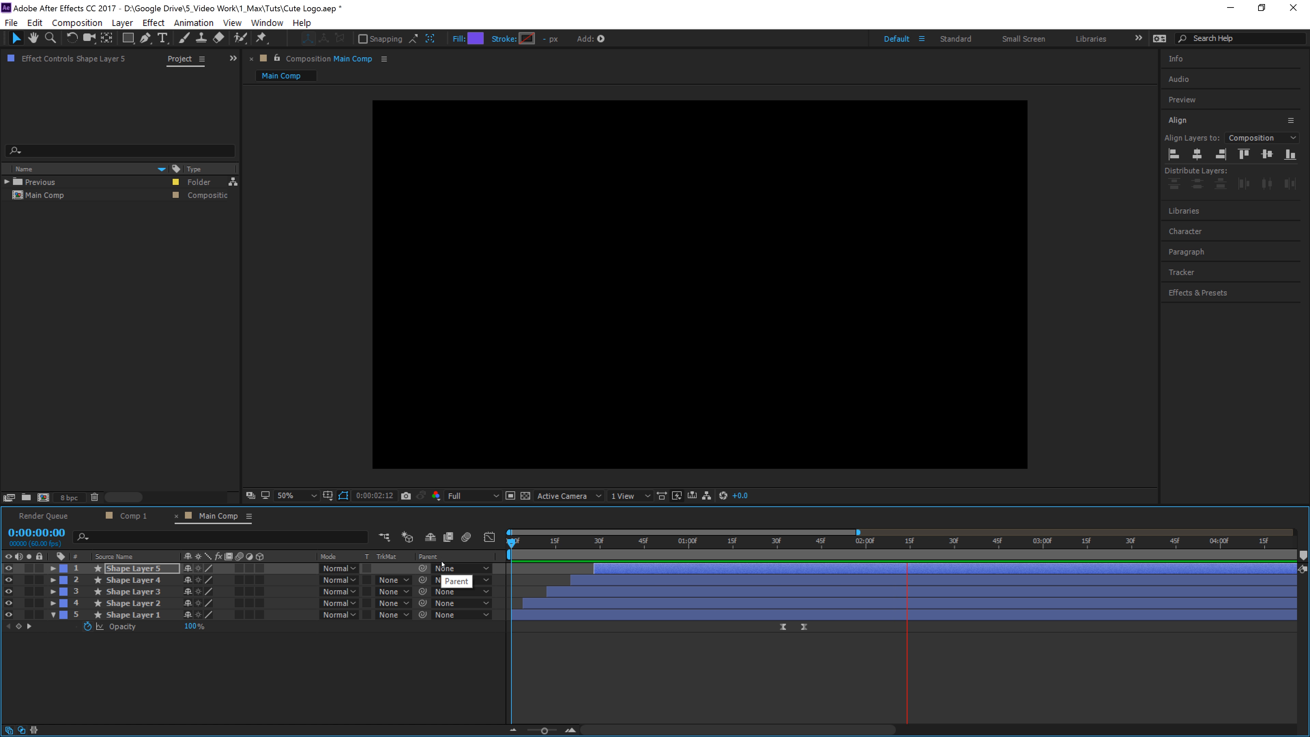
key(space)
- Duplicate Shape Layer 5 as a copy starting a few frames later with the purple fill 9B3DE3, and preview it
click(612, 567)
key(ctrl+d)
drag(606, 571, 709, 561)
click(476, 41)
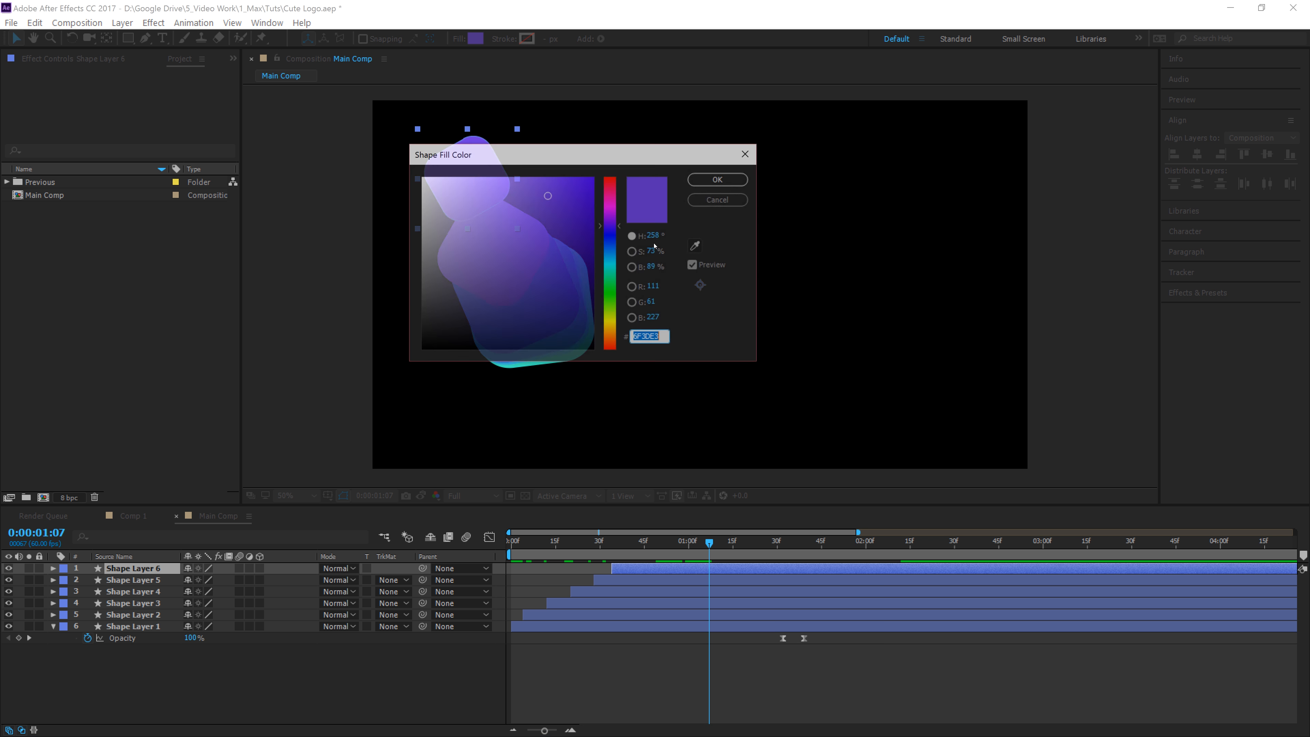
drag(621, 228, 621, 221)
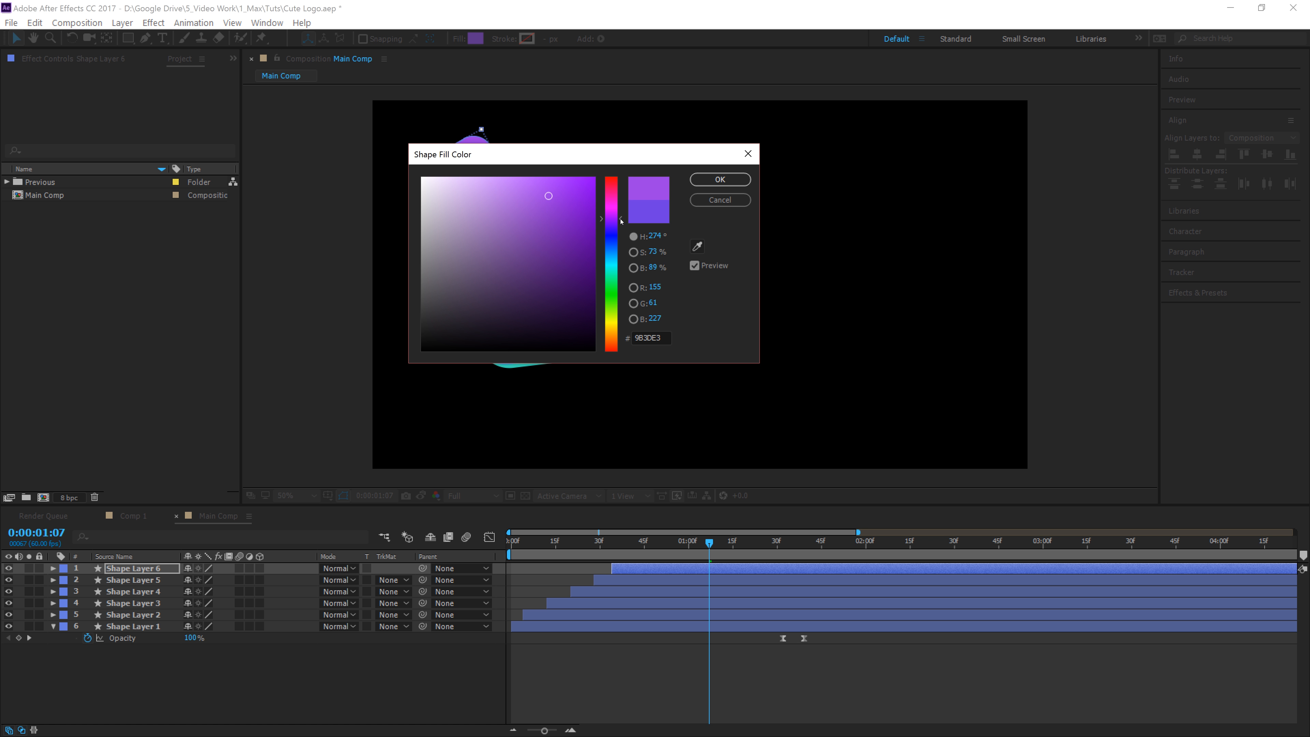
click(720, 180)
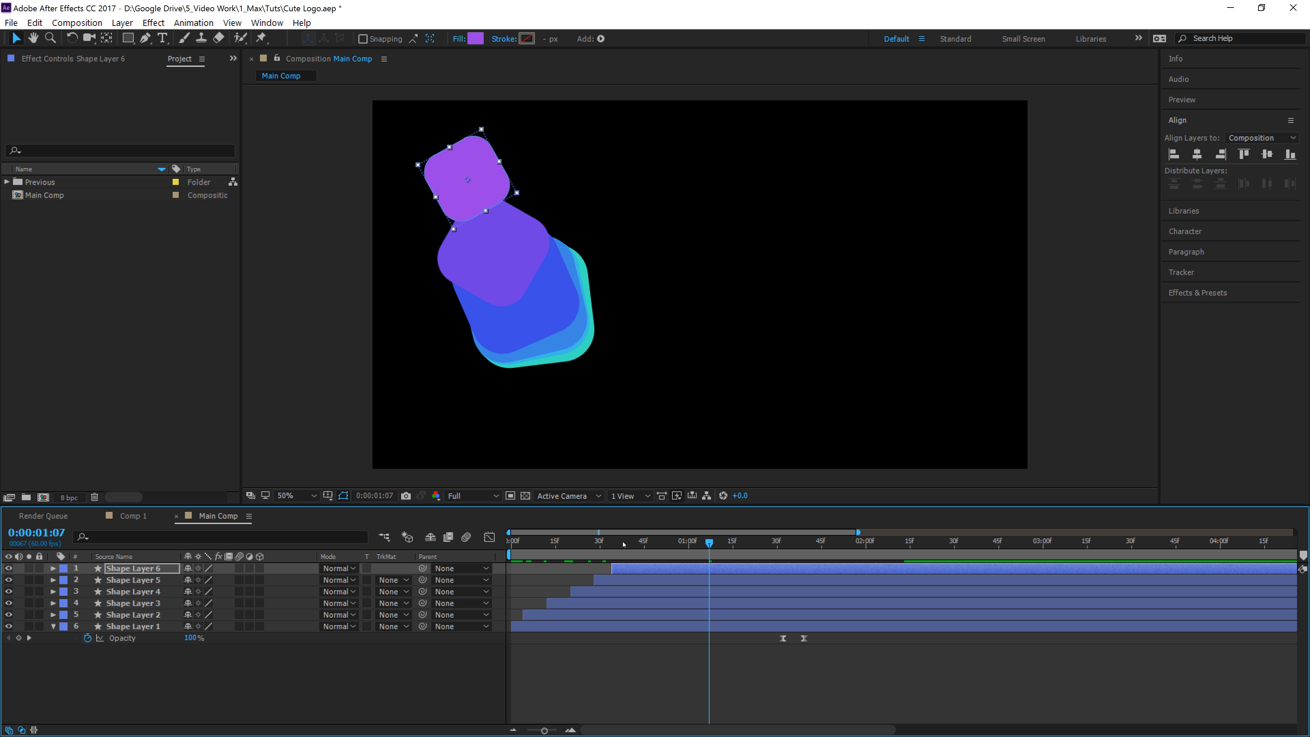
key(space)
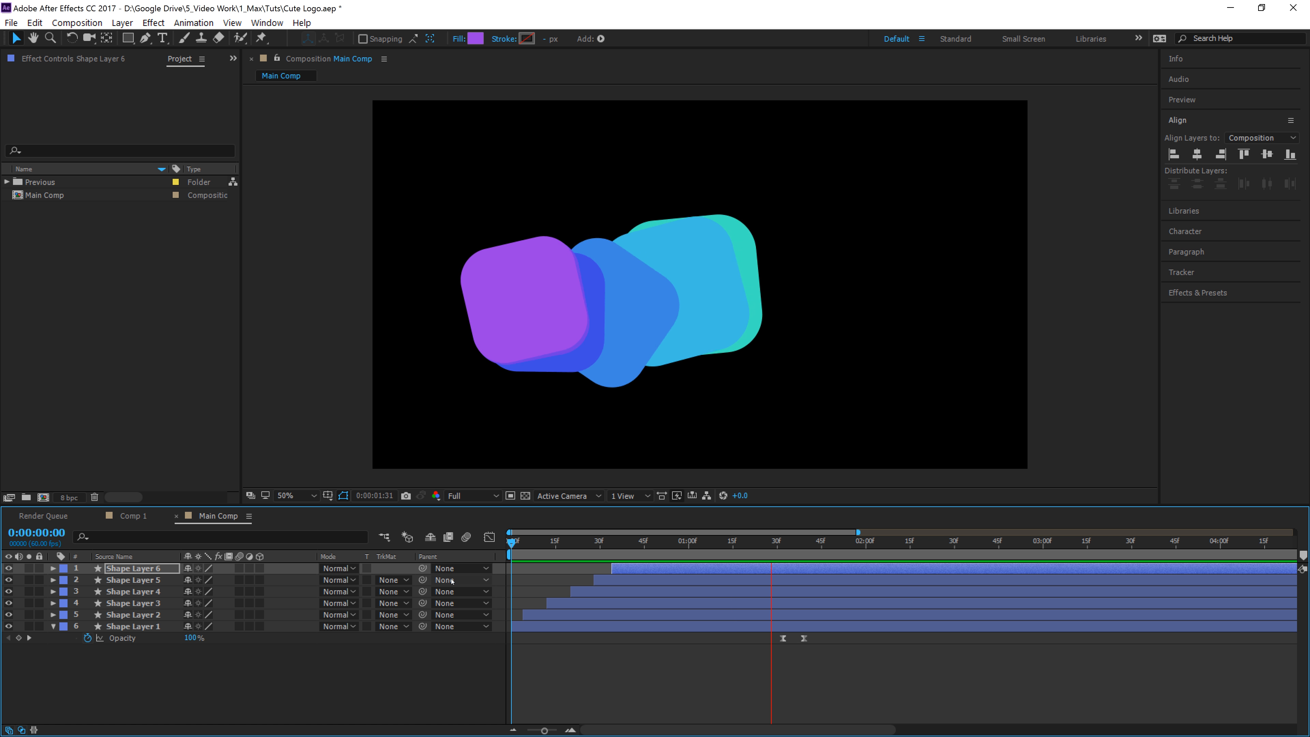
key(space)
- Reveal Shape Layer 6's keyframes and delete its two Opacity keyframes so the last square does not fade out
drag(636, 544, 771, 541)
click(159, 569)
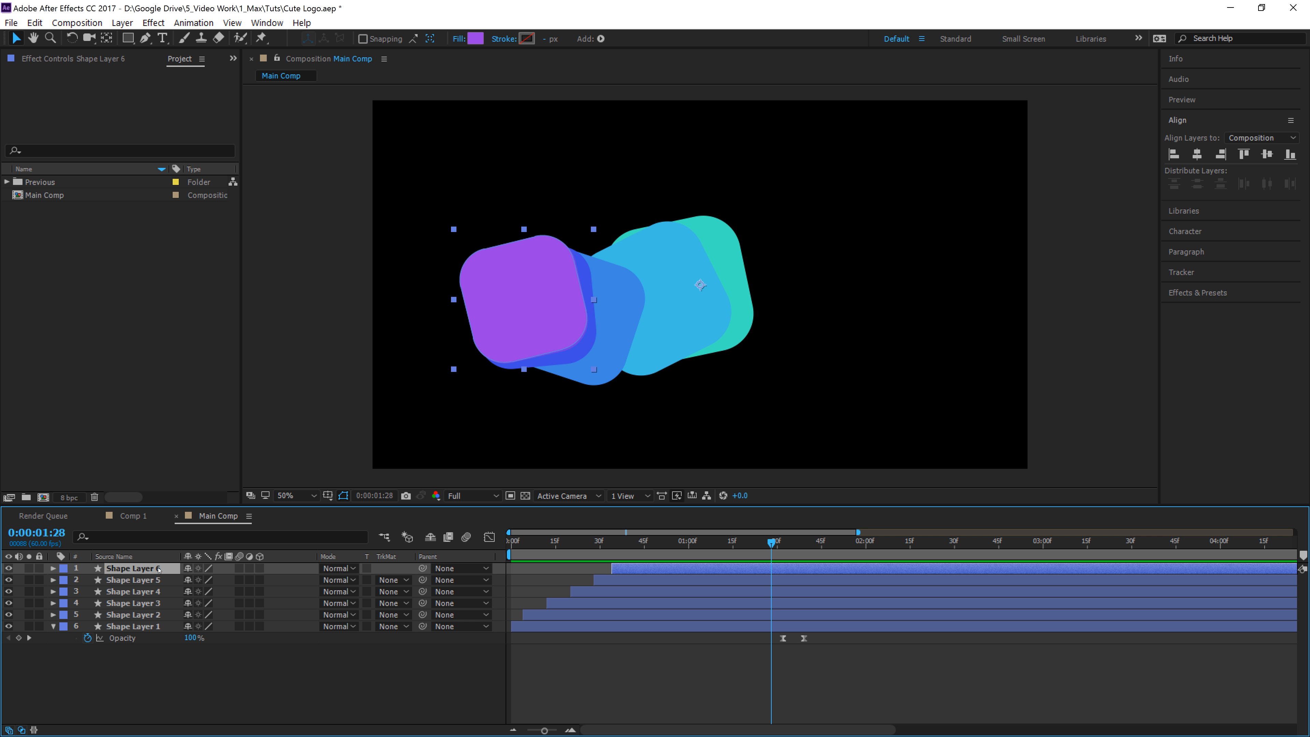
key(u)
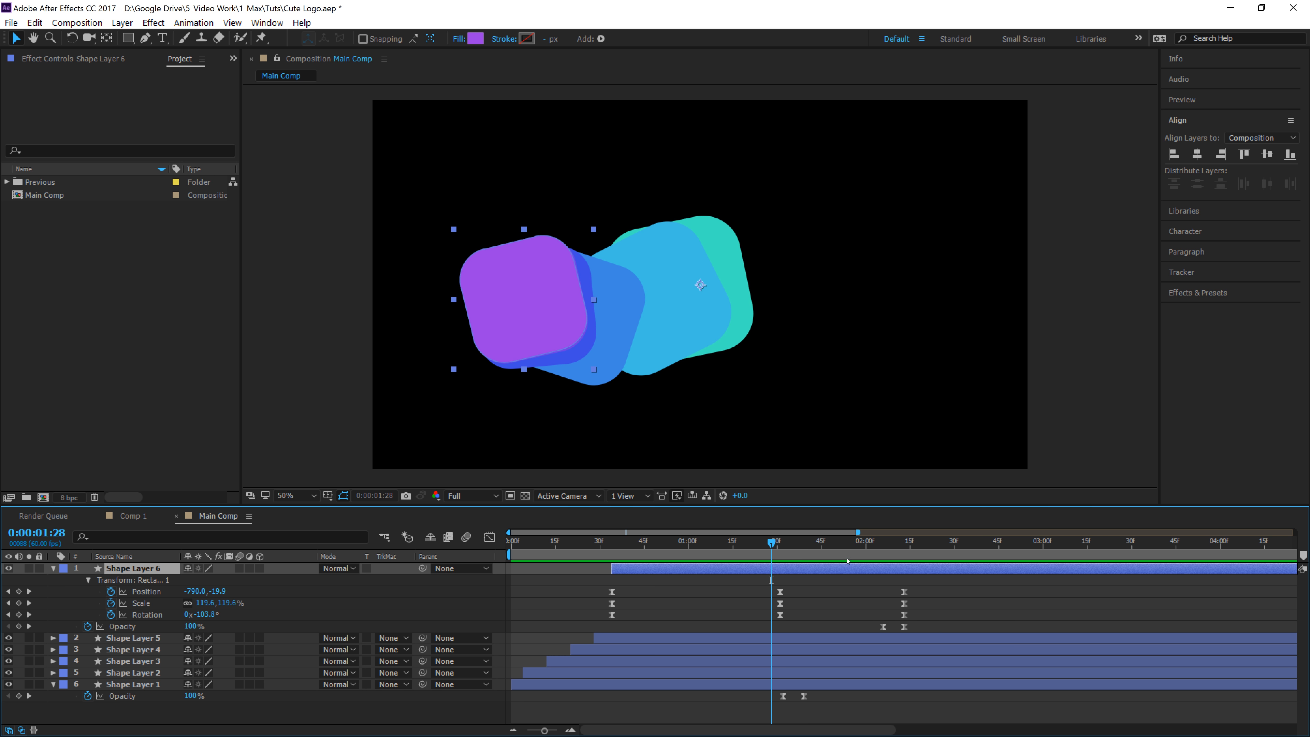
mouse_move(847, 561)
mouse_down()
mouse_move(898, 552)
mouse_move(869, 548)
mouse_up()
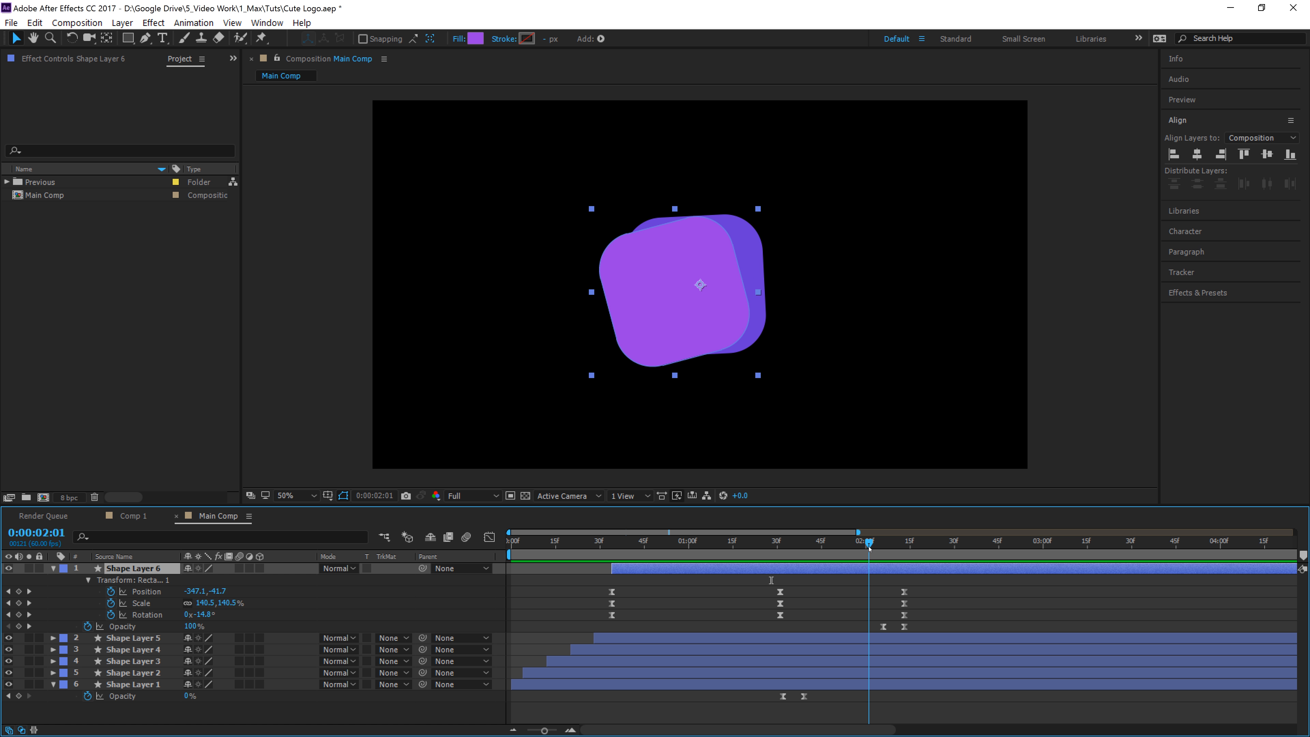
drag(931, 625, 868, 630)
key(Delete)
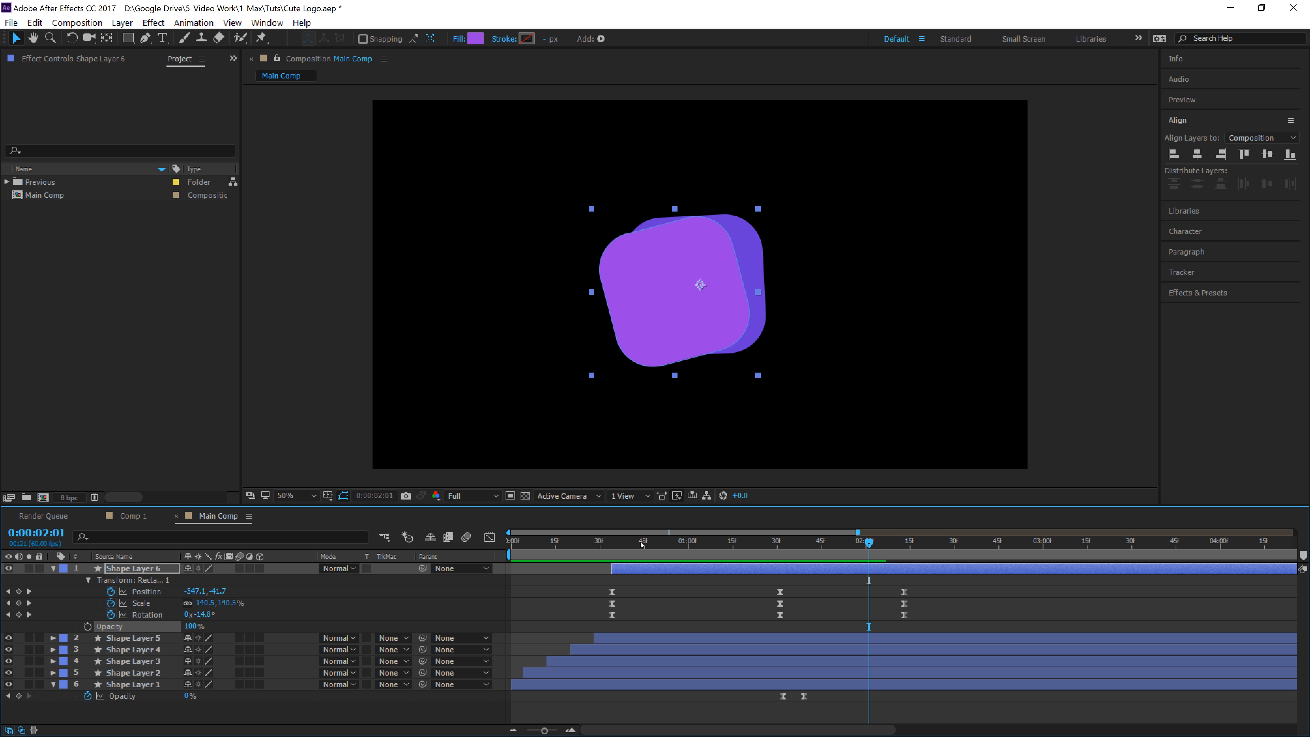
- Collapse Shape Layer 6's properties and preview the full staggered square animation in Main Comp from the start
key(Home)
key(space)
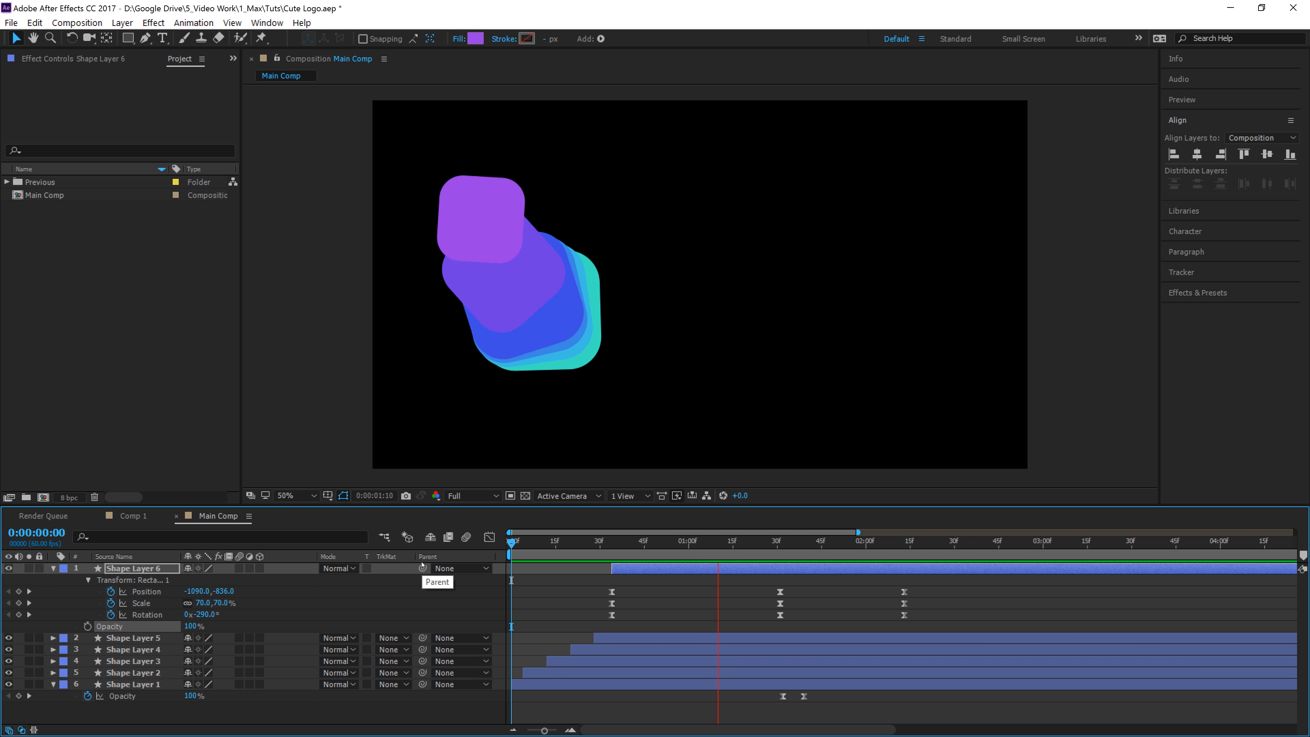
key(space)
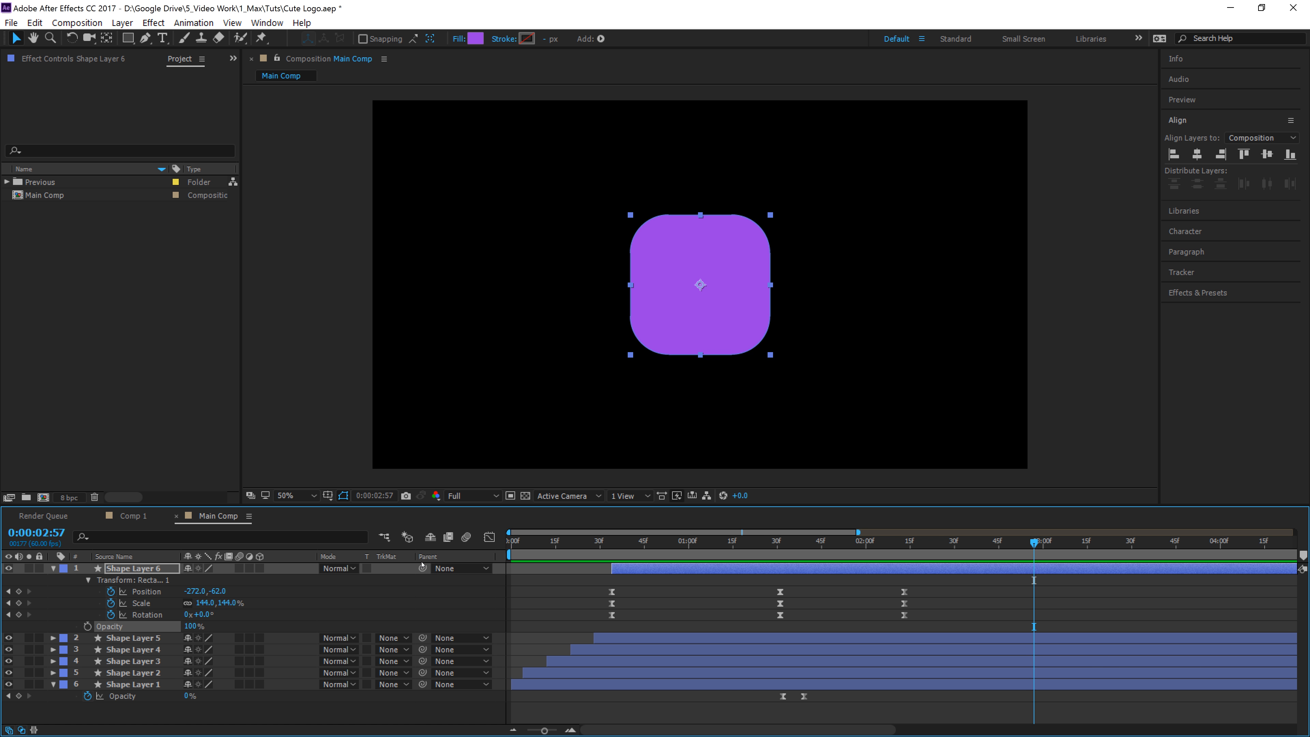
click(54, 568)
key(Home)
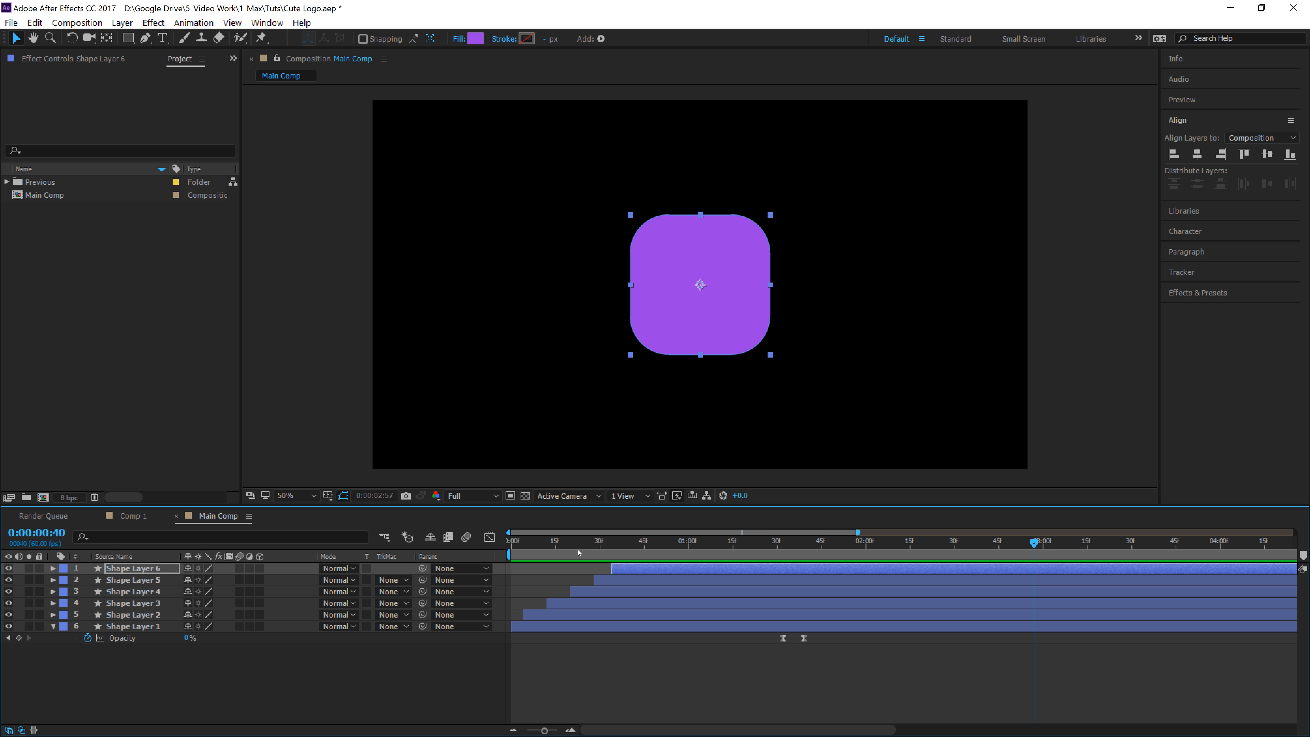
key(space)
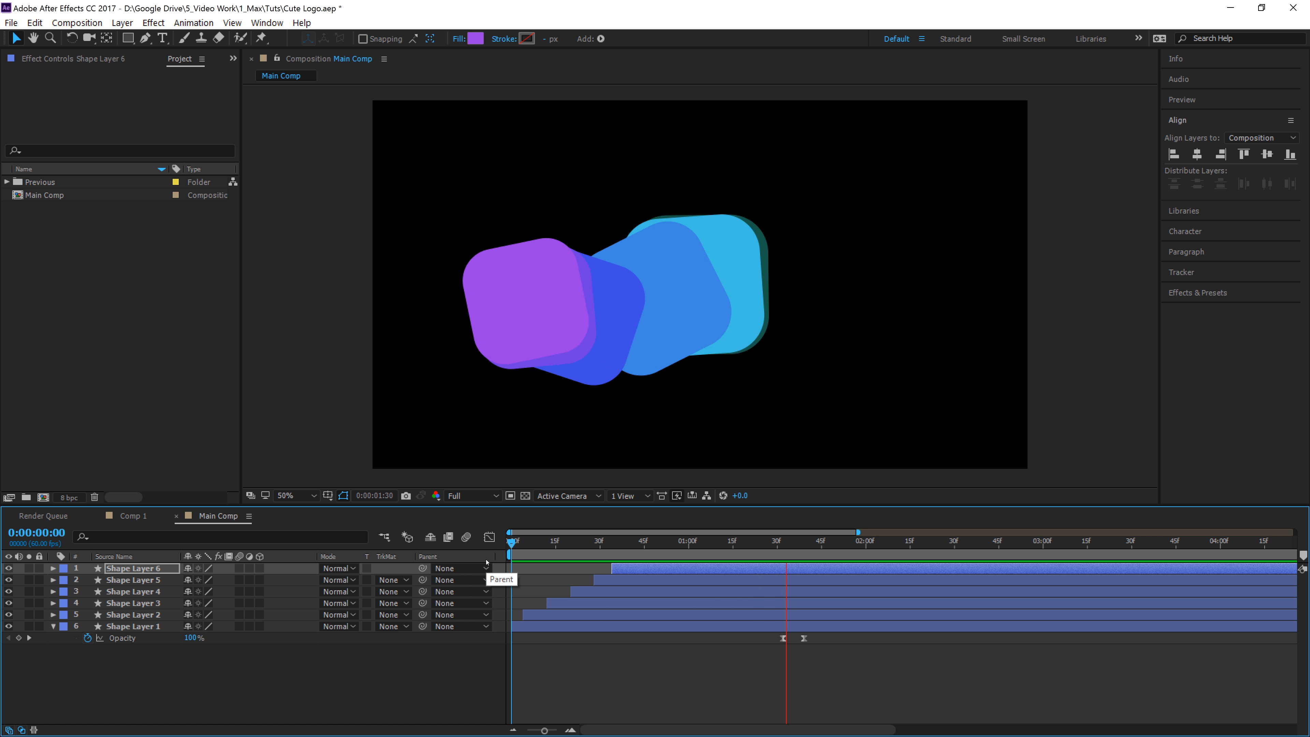
key(space)
- Play the finished reference animation in Comp 1 to examine how the logo moves with the squares
click(135, 515)
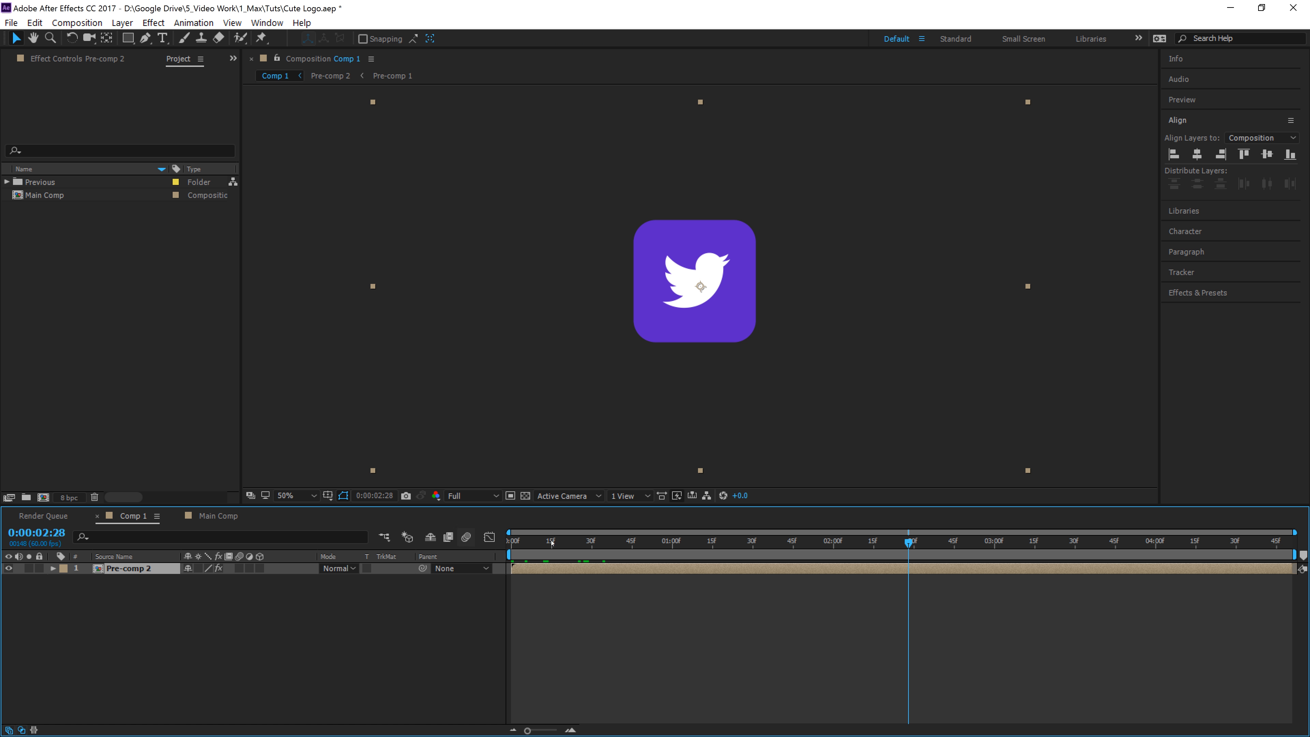
drag(570, 542, 527, 543)
key(space)
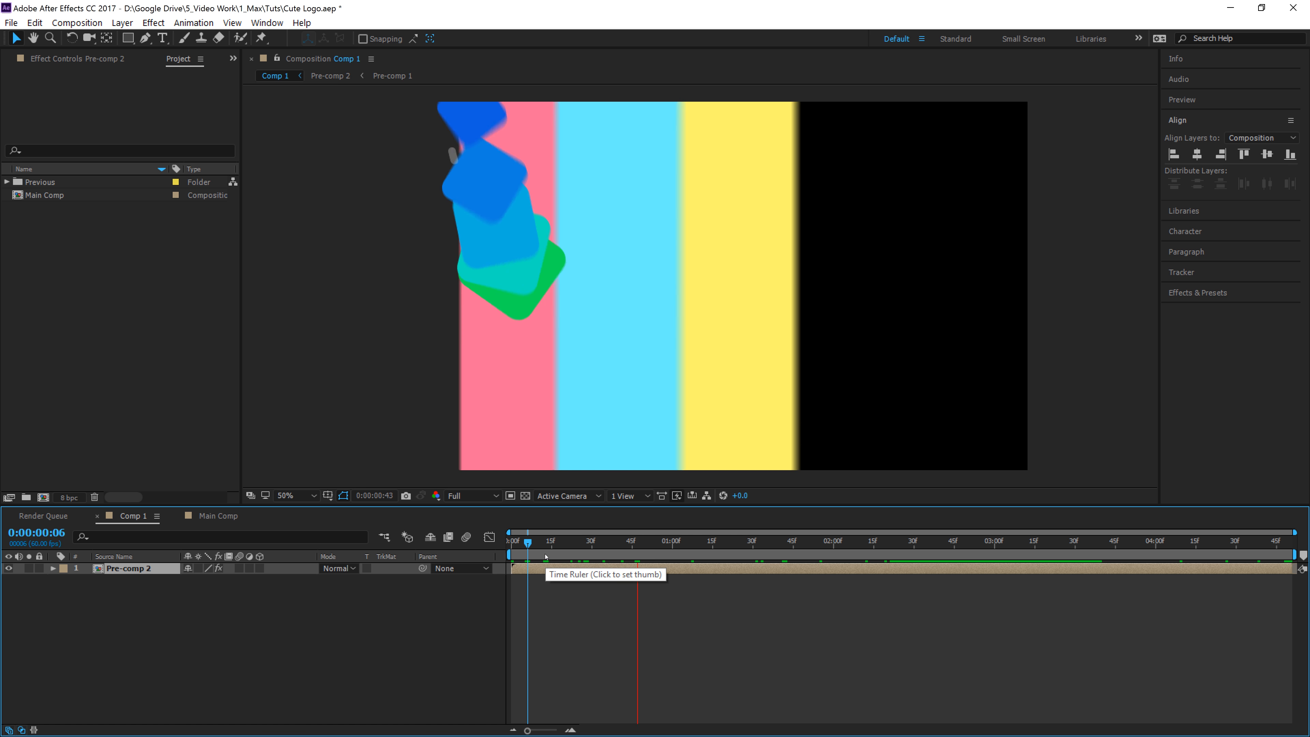
key(space)
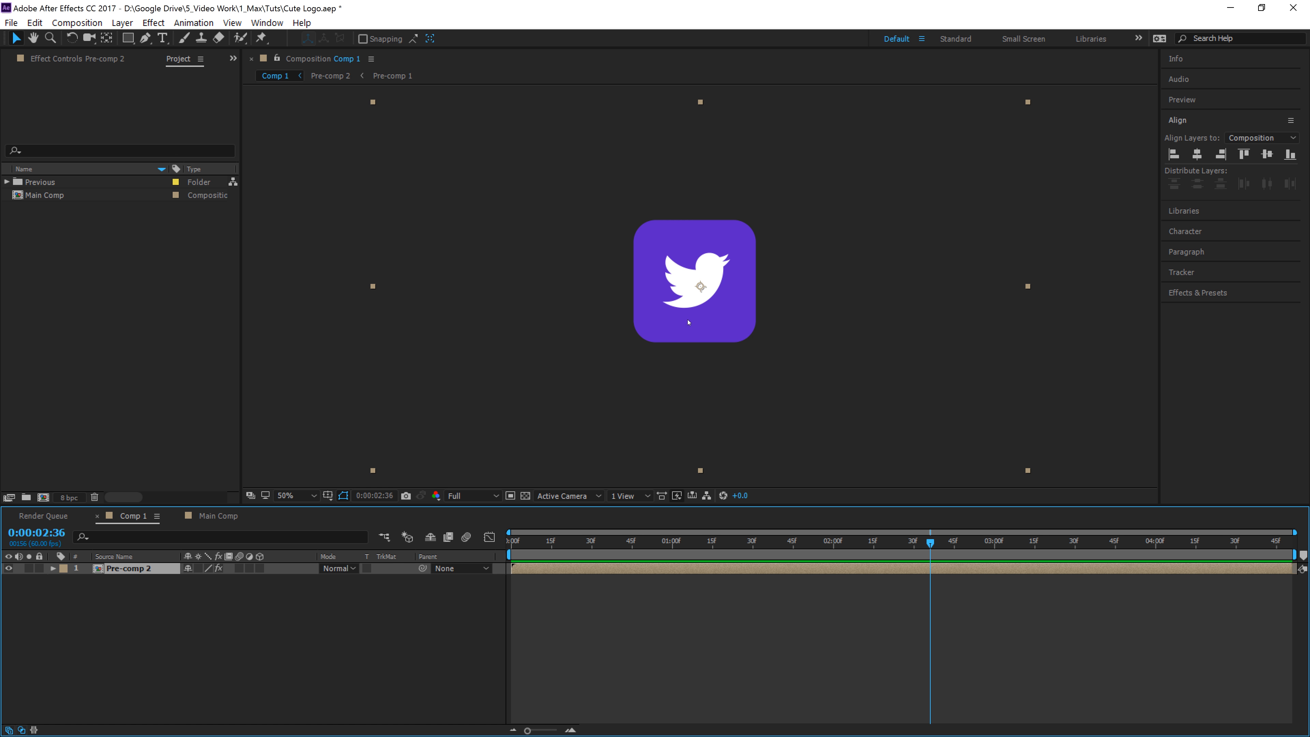
key(Home)
key(space)
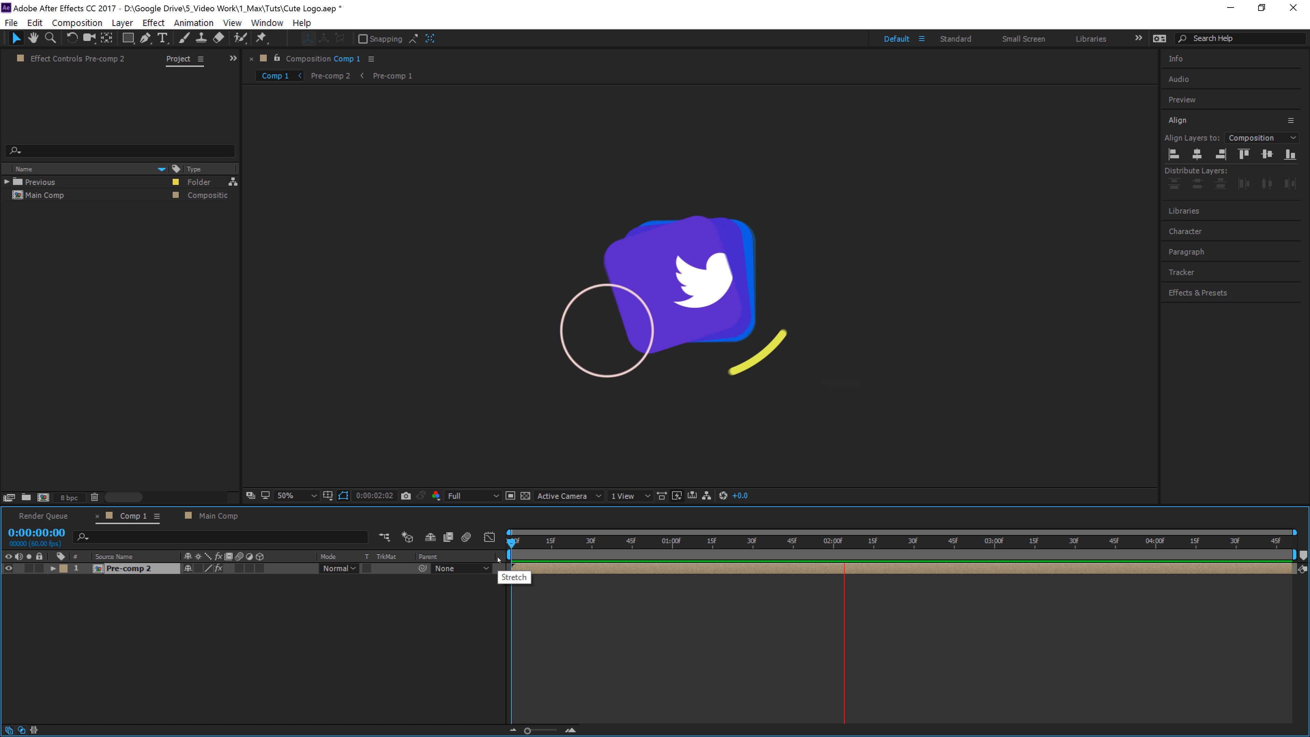
key(space)
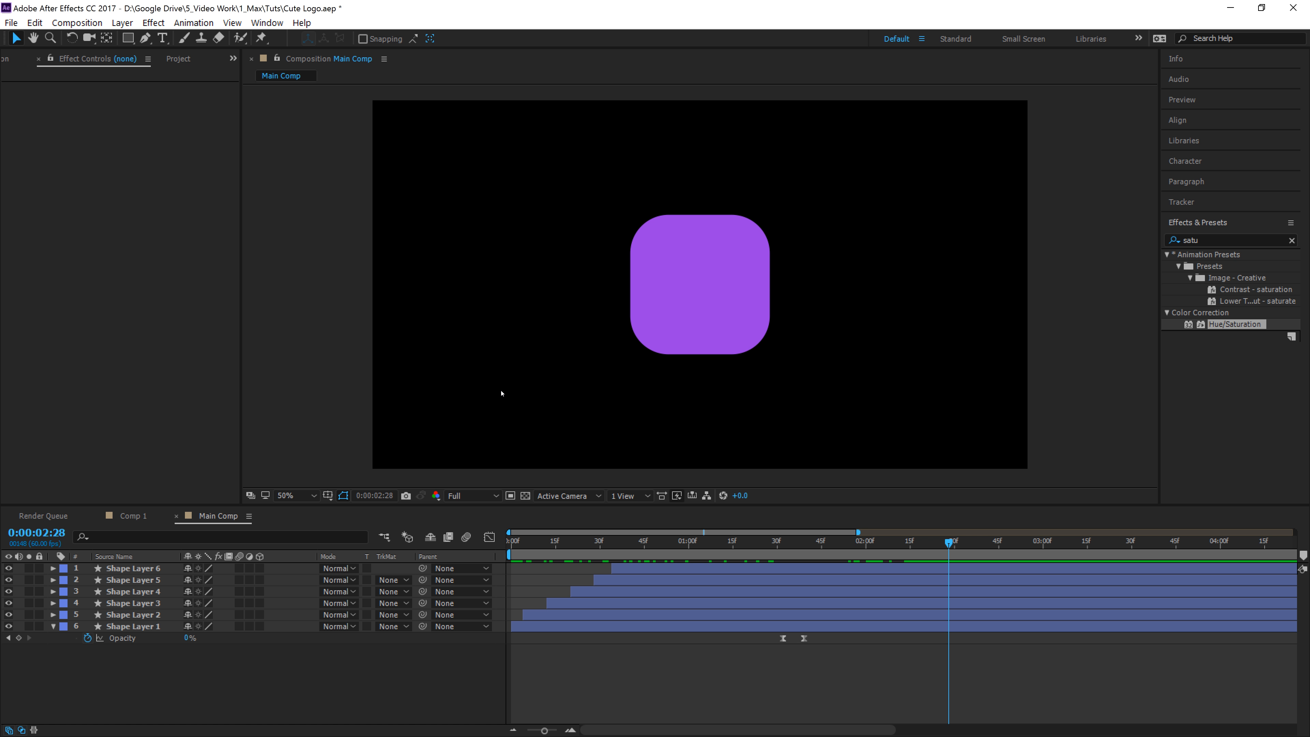
- Add Lyft-Logo-1.png as the top layer of Main Comp and scale it down to fit inside the purple square
drag(501, 394, 635, 395)
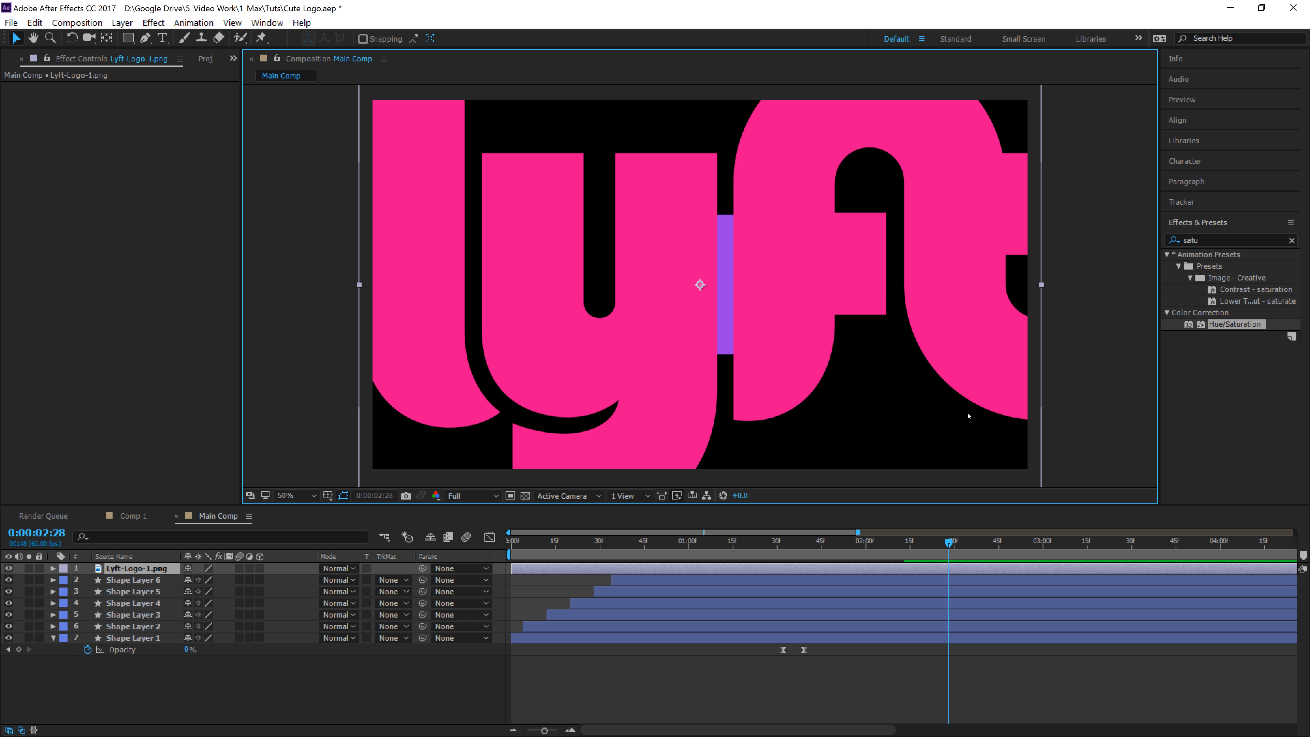
key(comma)
key(comma)
drag(870, 409, 718, 295)
key(period)
key(period)
key(comma)
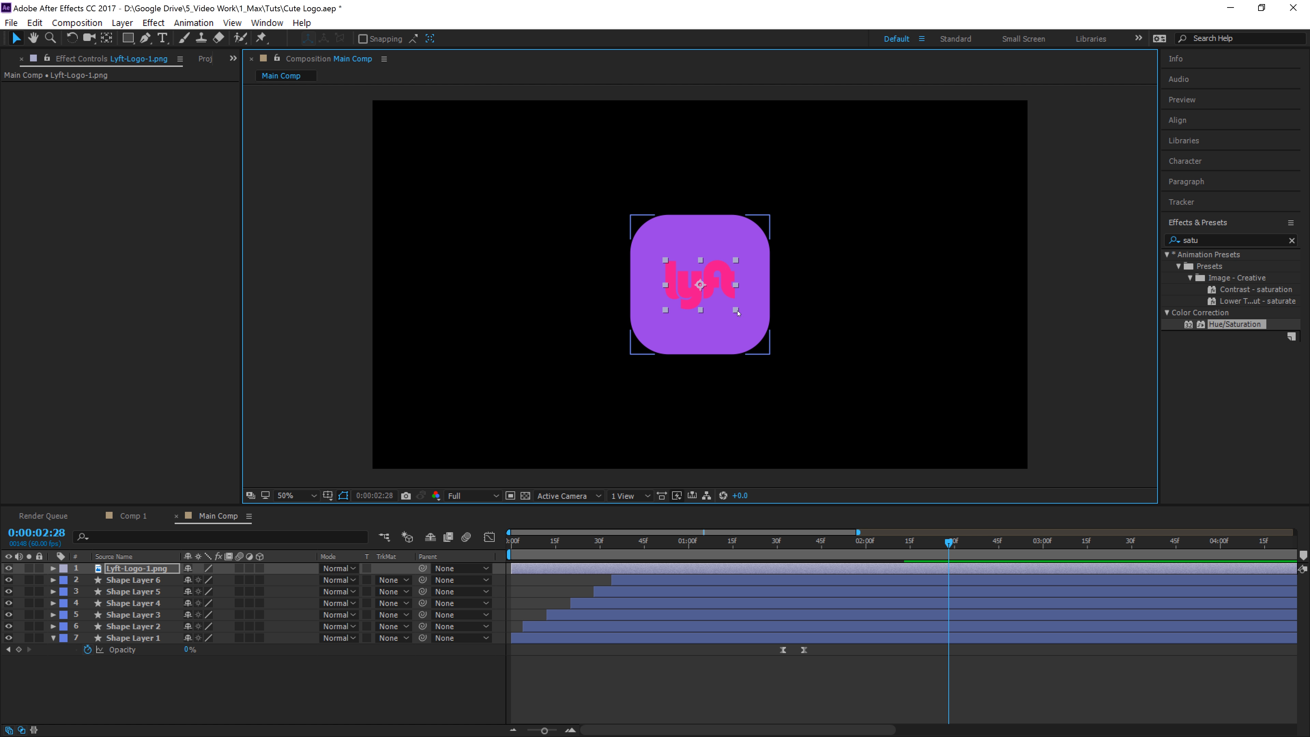
- Clear the old effects search, and close and reopen Effects & Presets to show the full effects list
click(1292, 241)
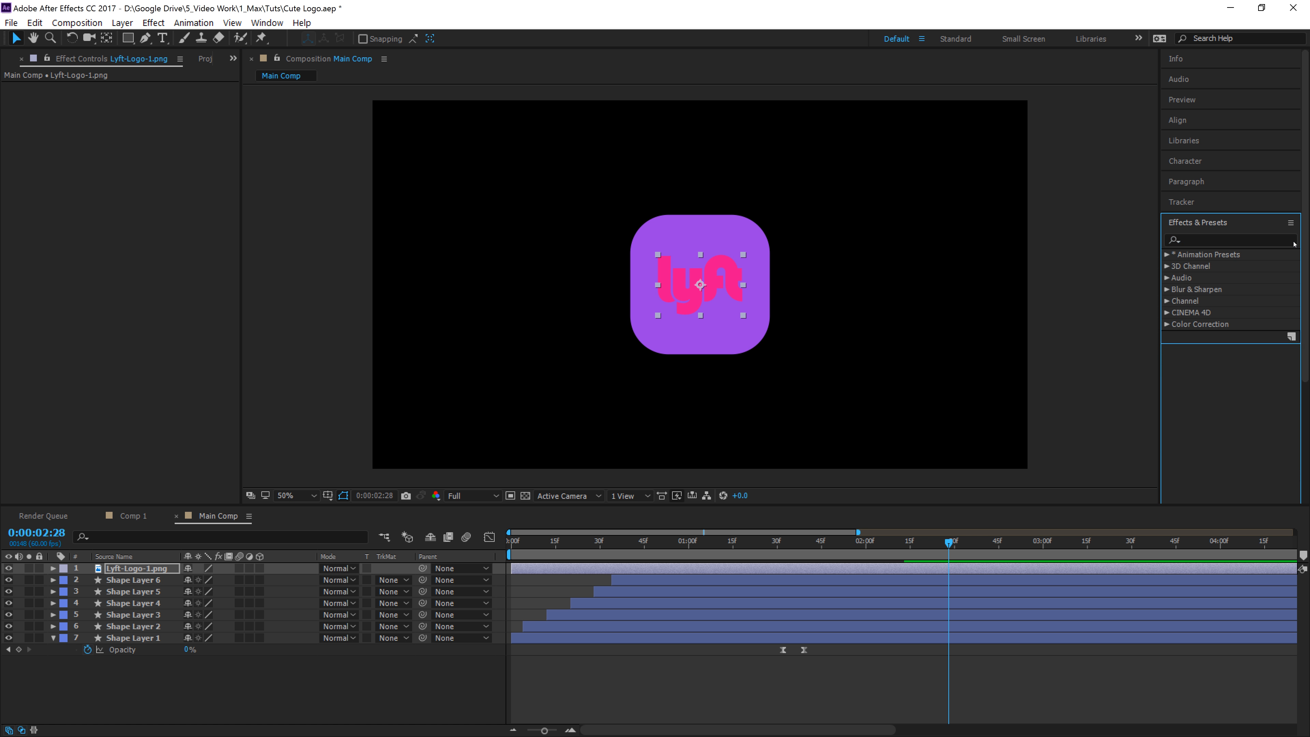
click(1291, 222)
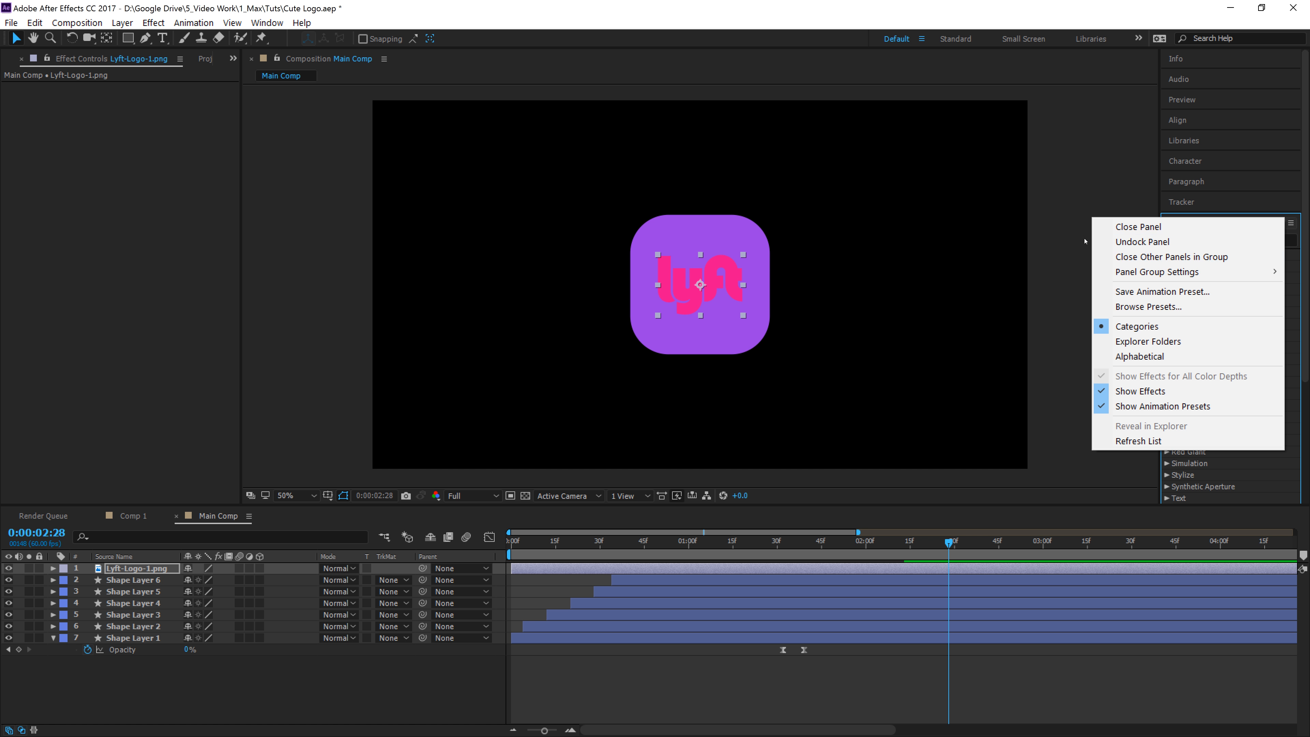
click(1122, 227)
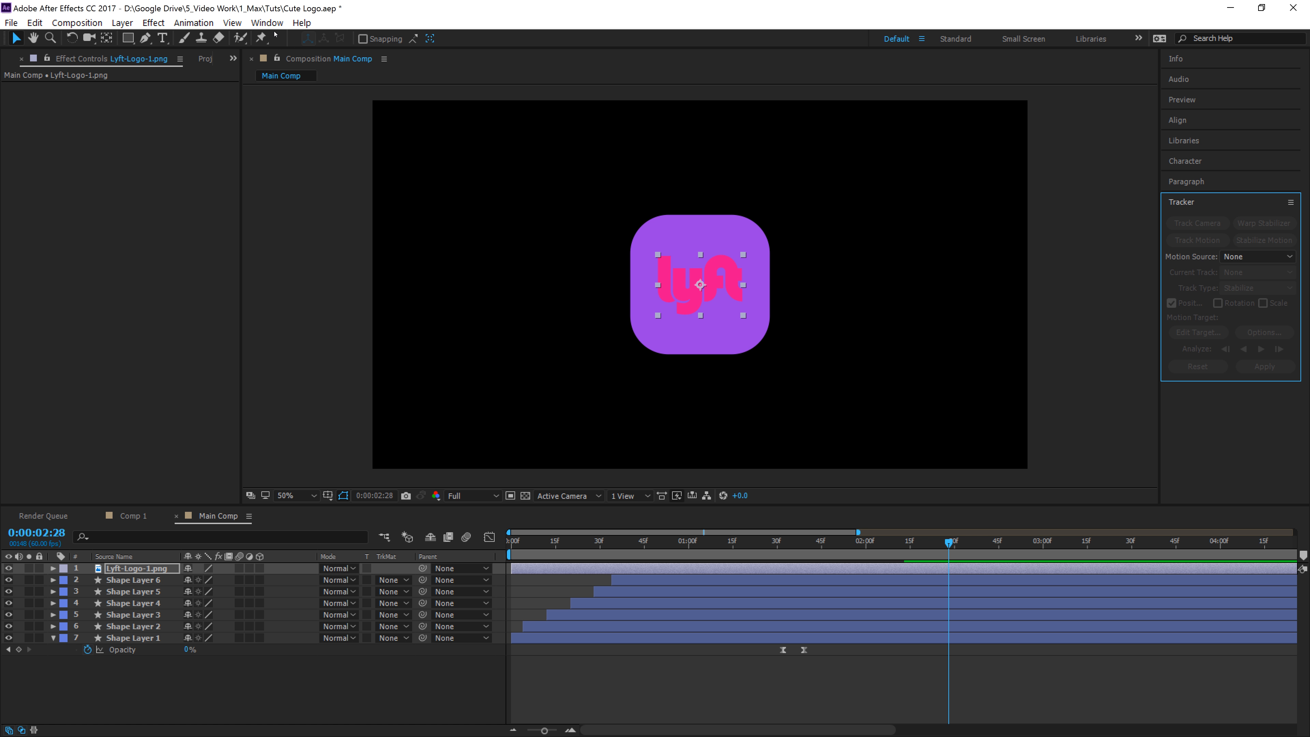
click(267, 22)
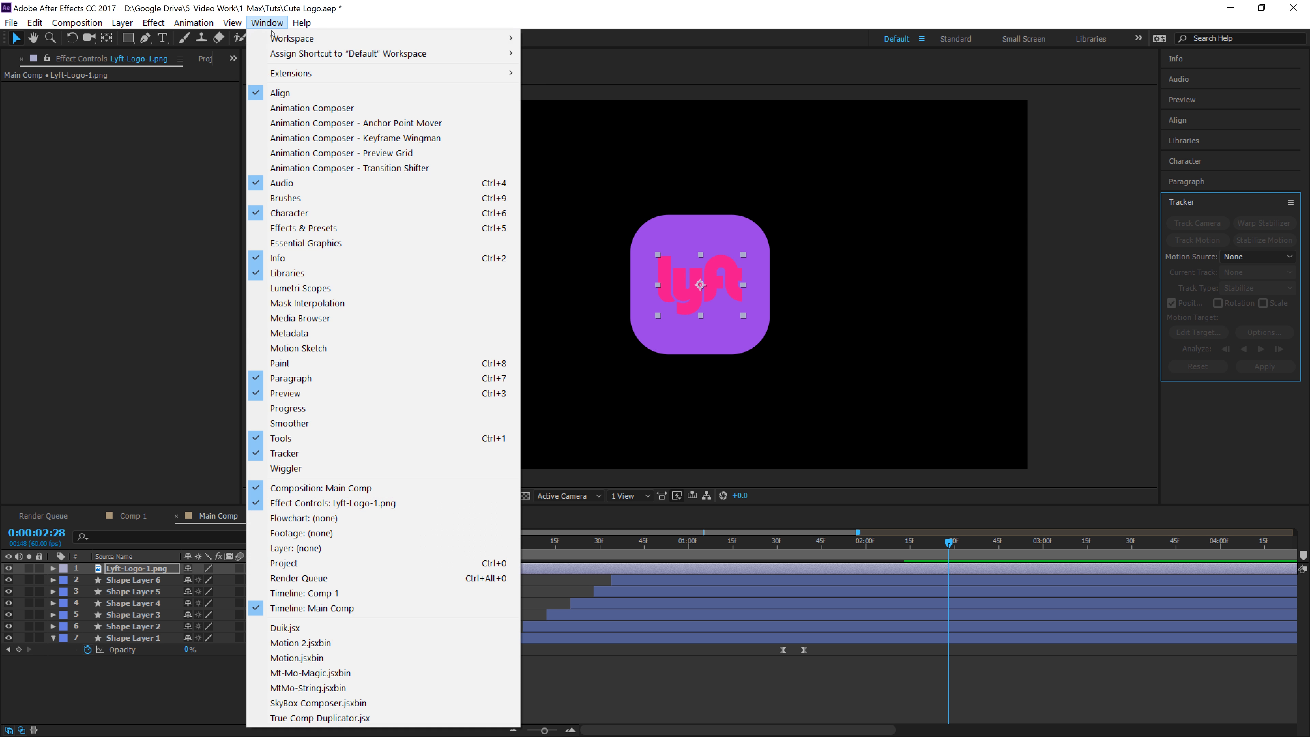
click(332, 229)
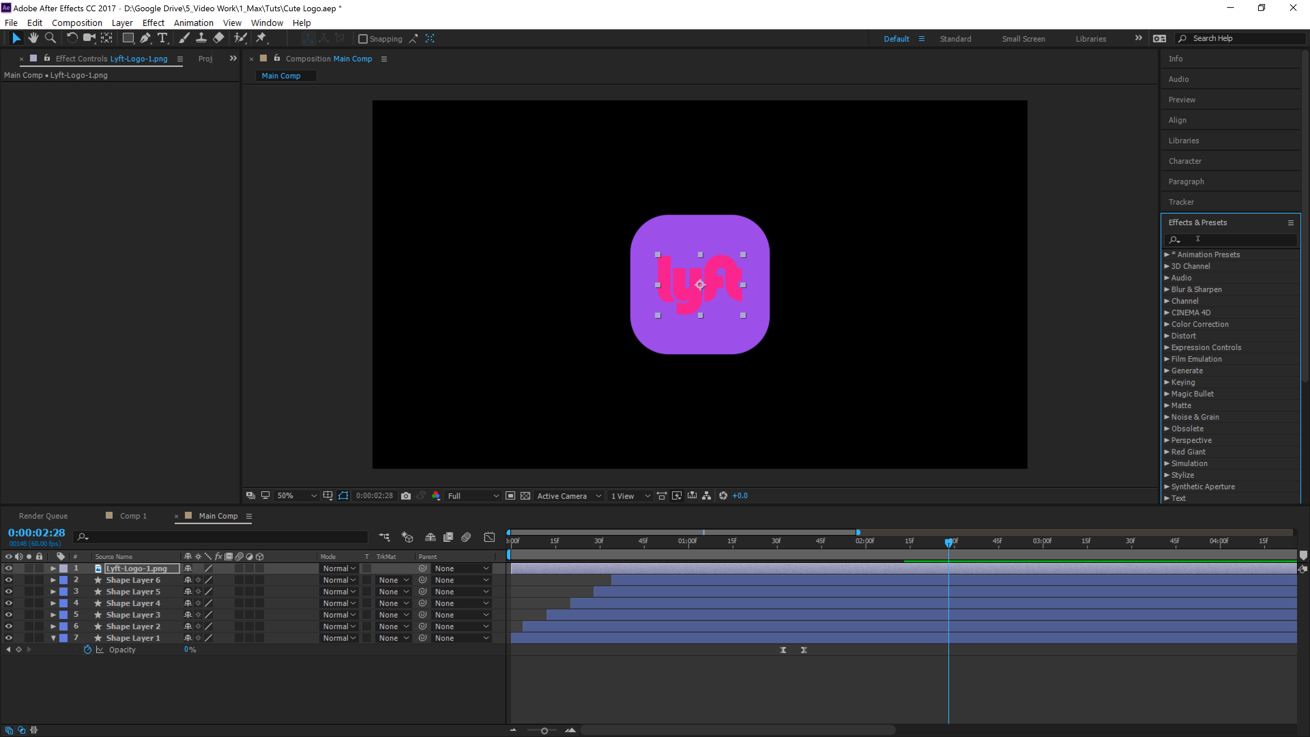
- Apply the Fill effect to the Lyft logo layer and set its colour to white
text(fill)
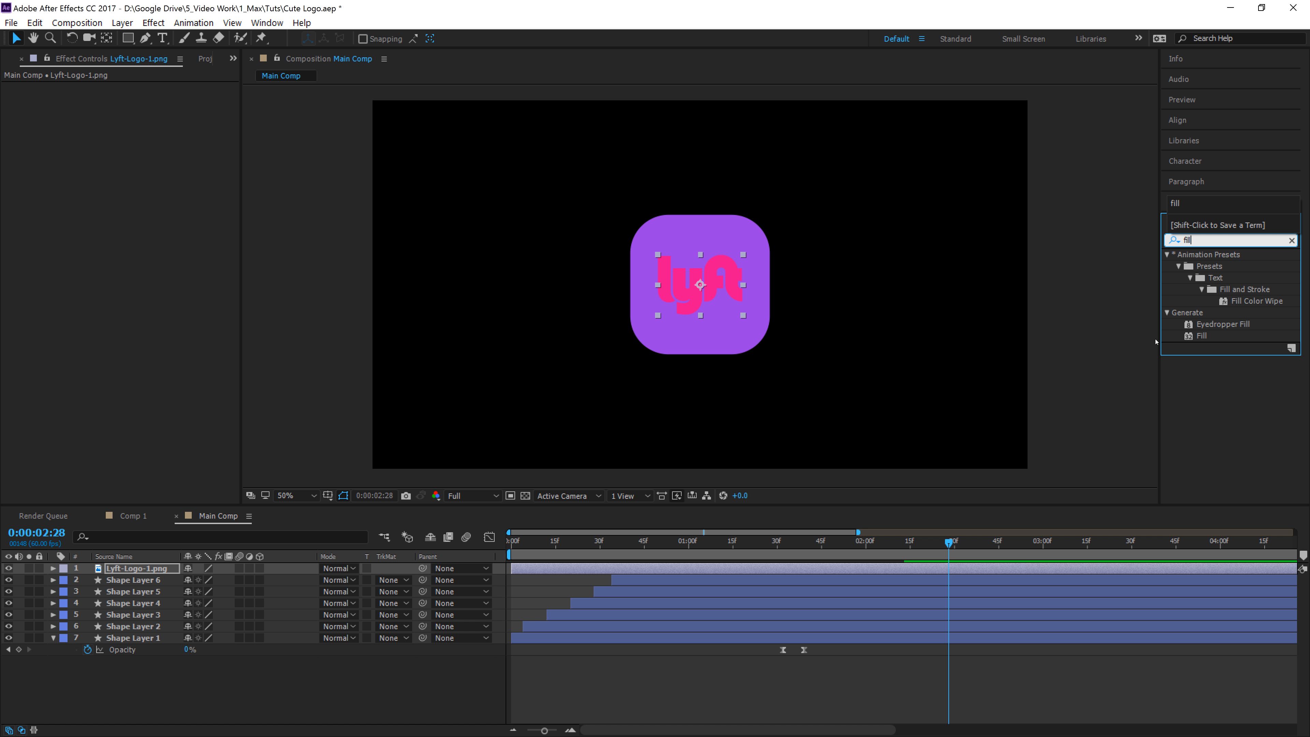
drag(1202, 335, 681, 297)
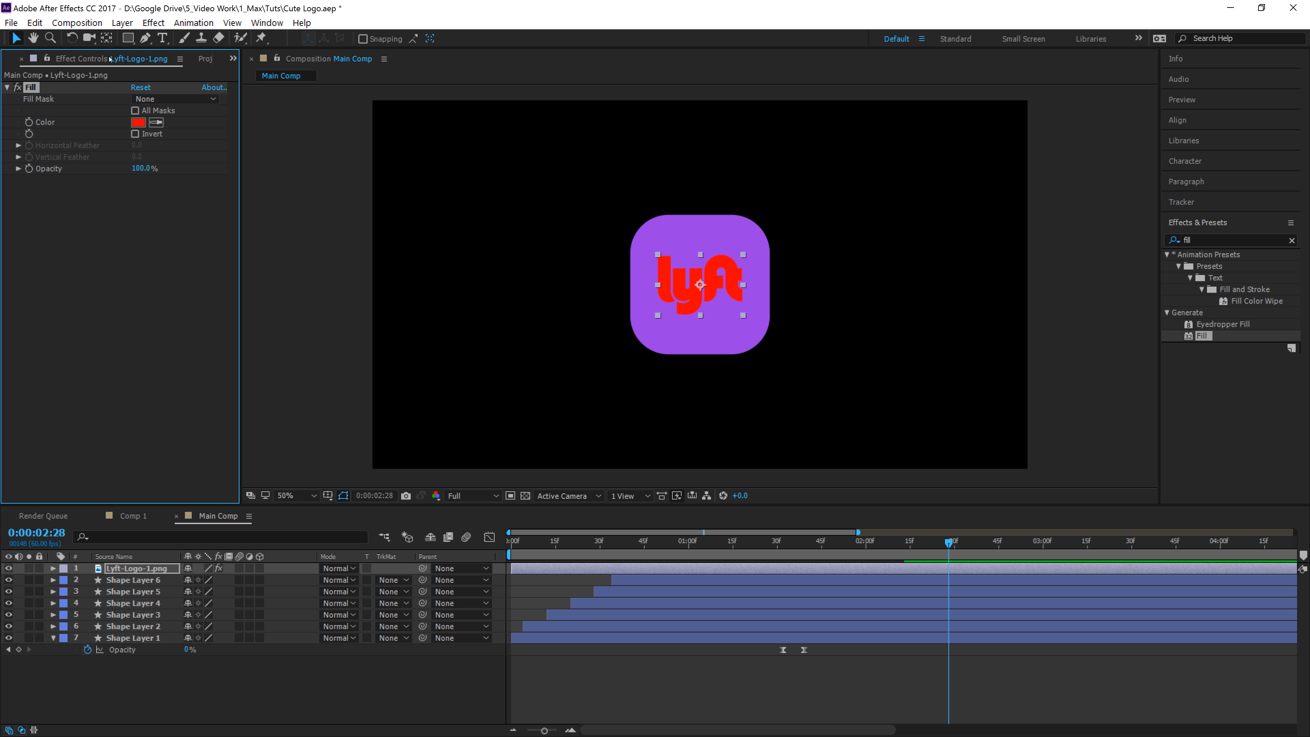
click(139, 123)
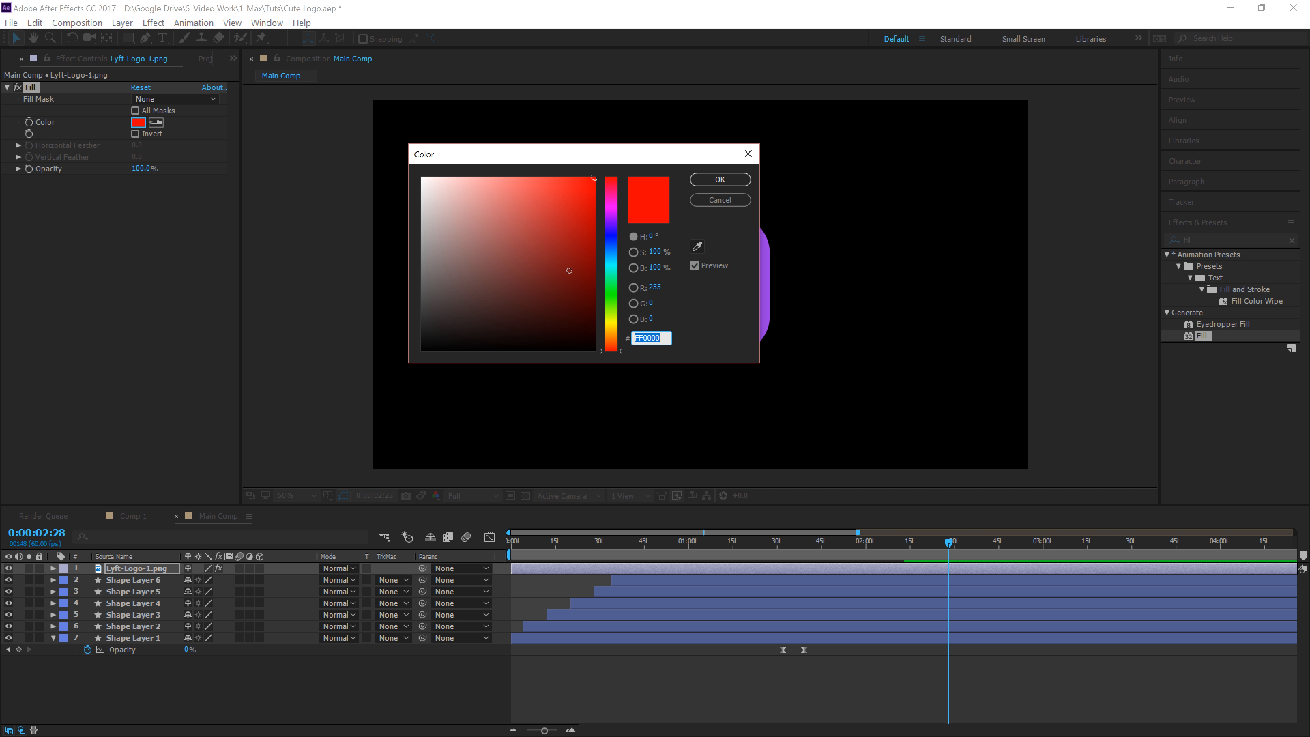
drag(569, 271, 367, 142)
click(748, 179)
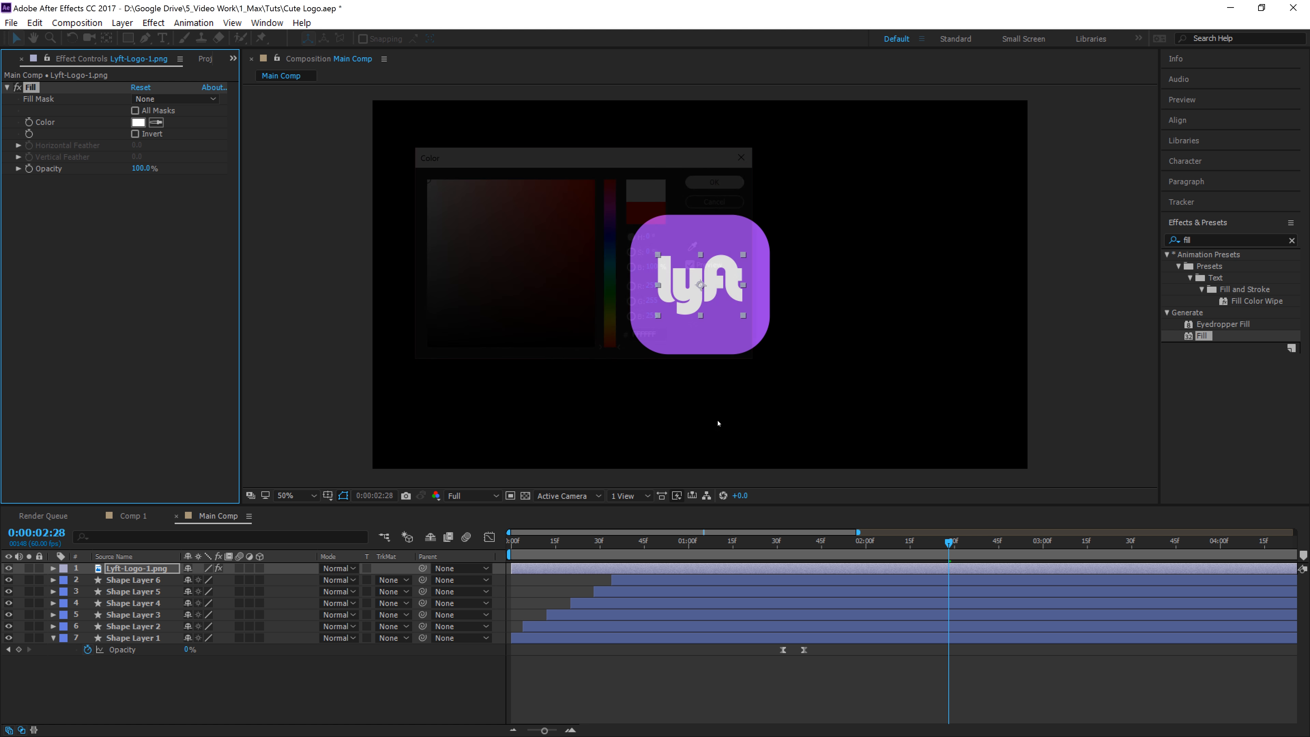
- Preview Main Comp from the start to check how the white logo sits over the moving squares
drag(633, 548, 479, 556)
key(space)
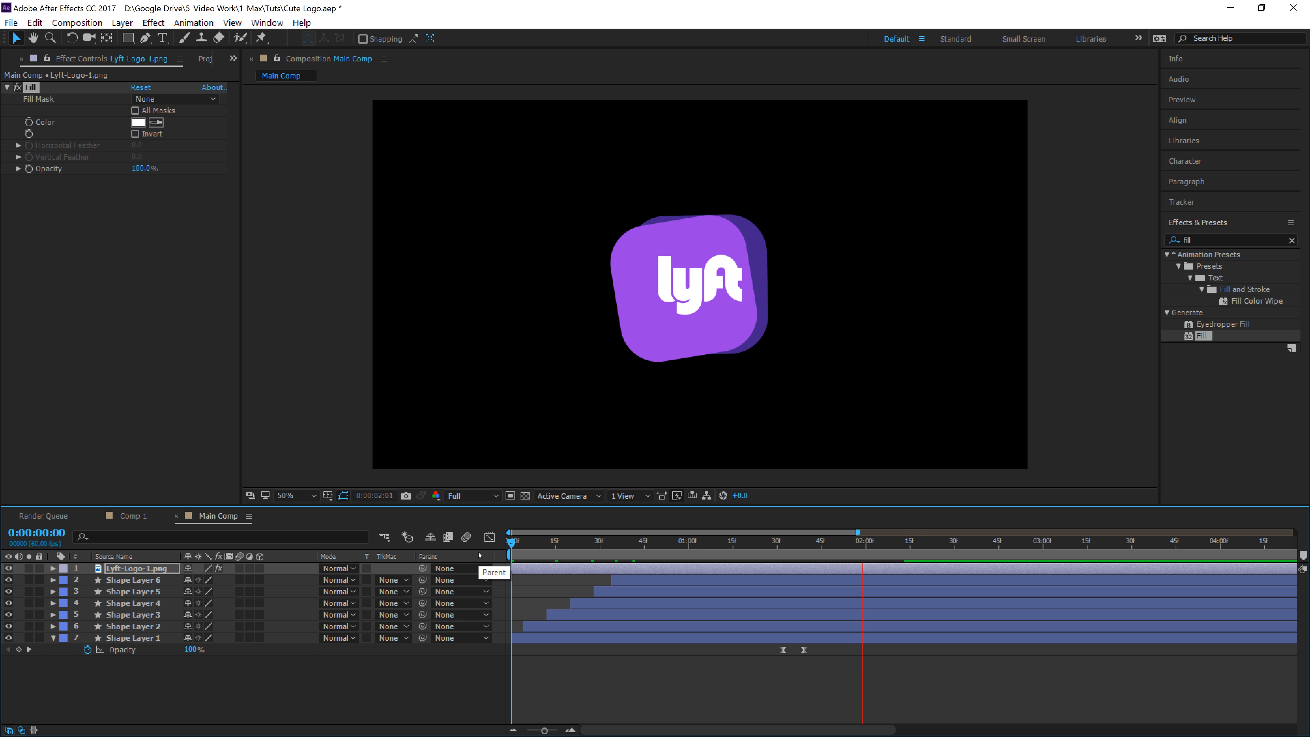
key(space)
- Duplicate Shape Layer 6 and place the copy above the Lyft logo layer
click(153, 581)
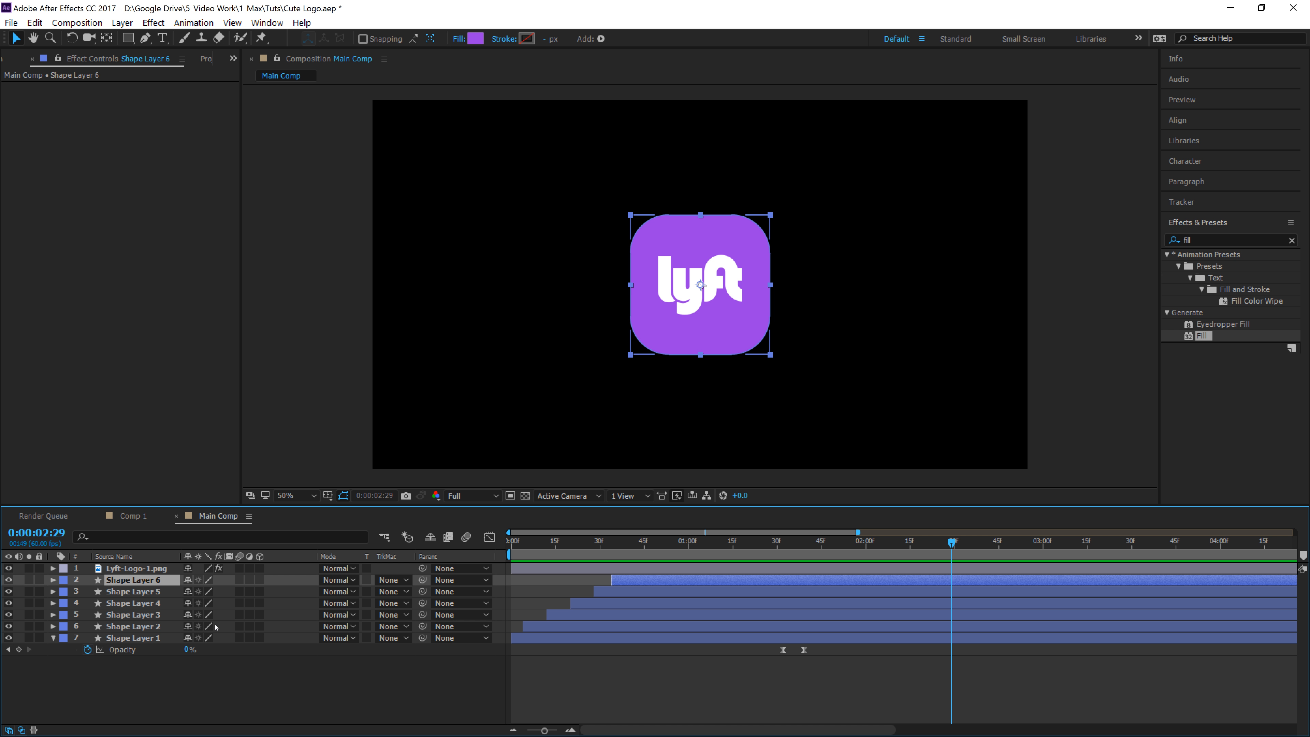
key(ctrl+d)
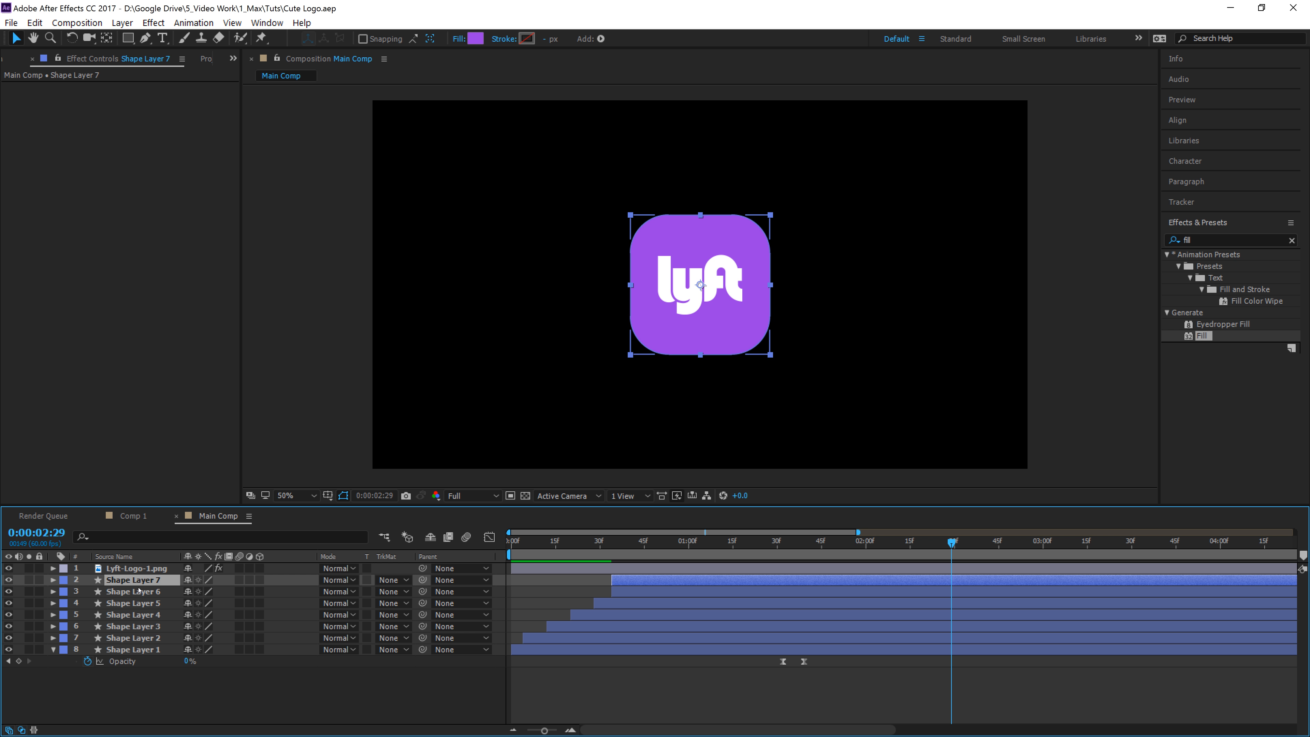
drag(137, 581, 142, 567)
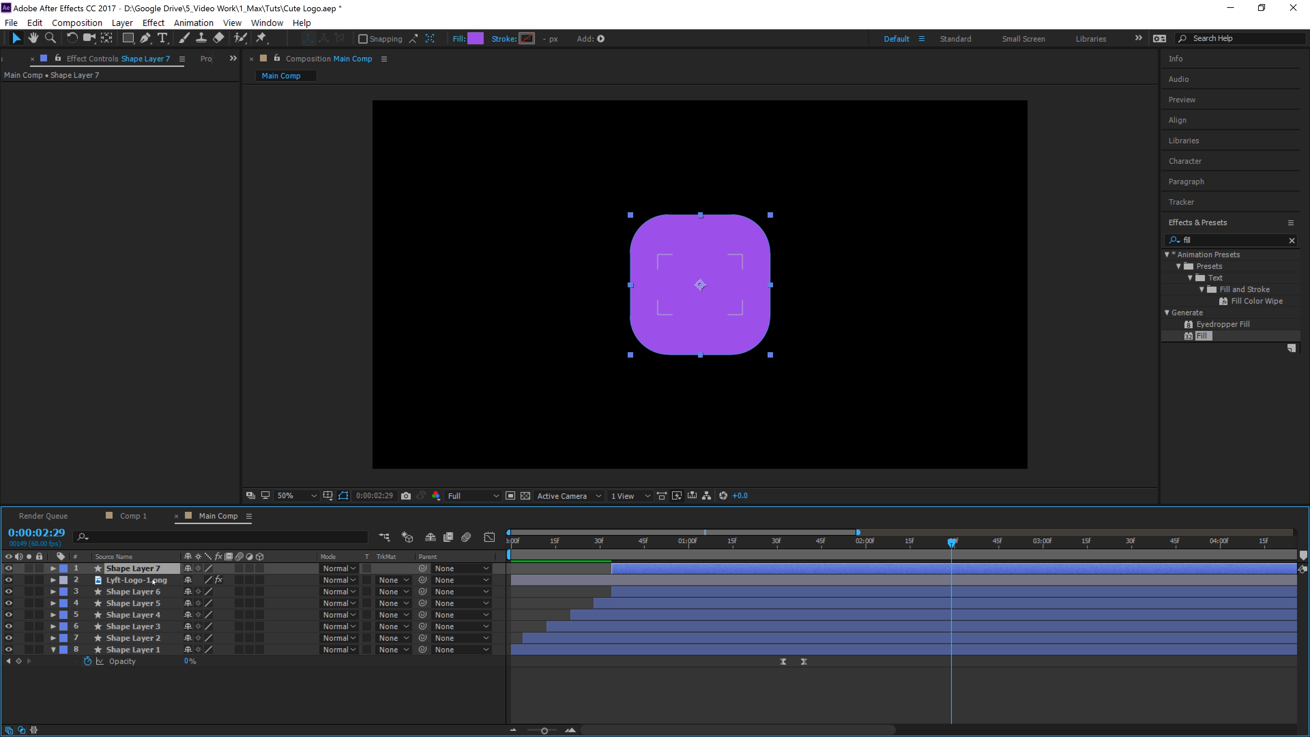
- Select the Lyft logo layer, hide the timeline's Modes column and show it again
click(153, 580)
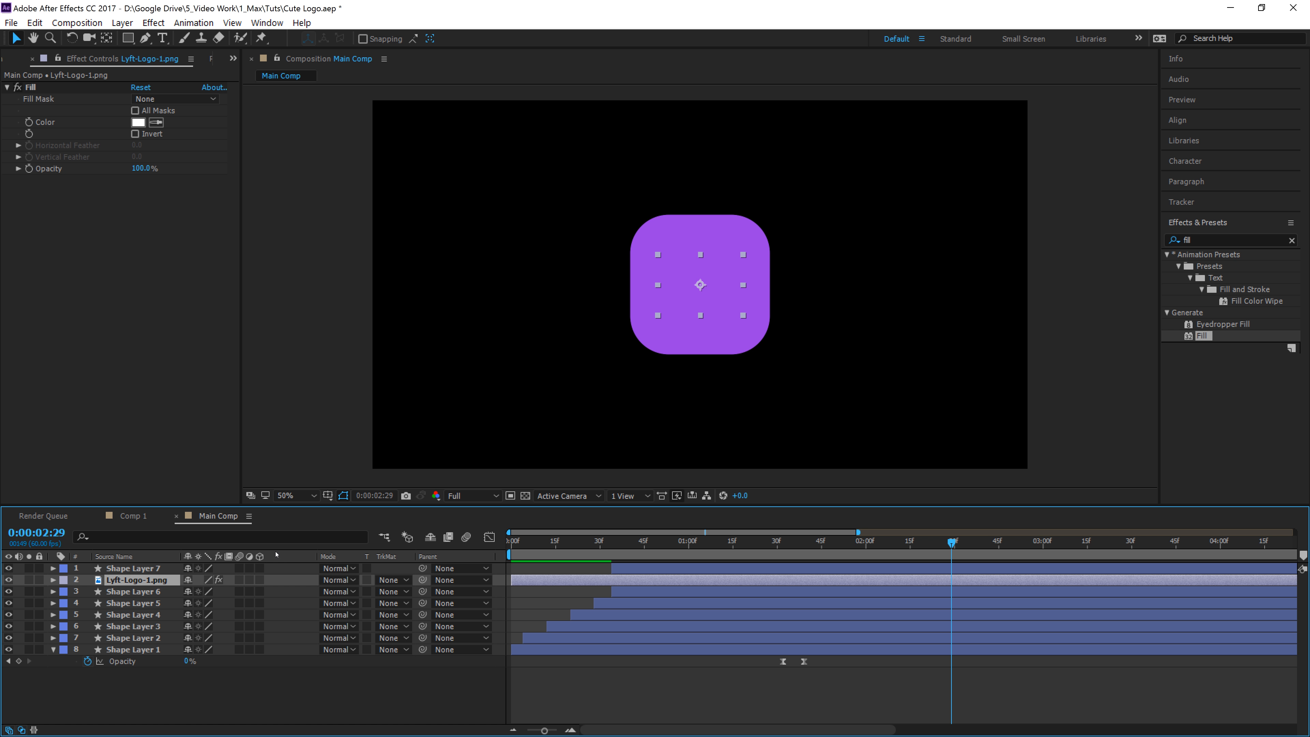
right_click(290, 557)
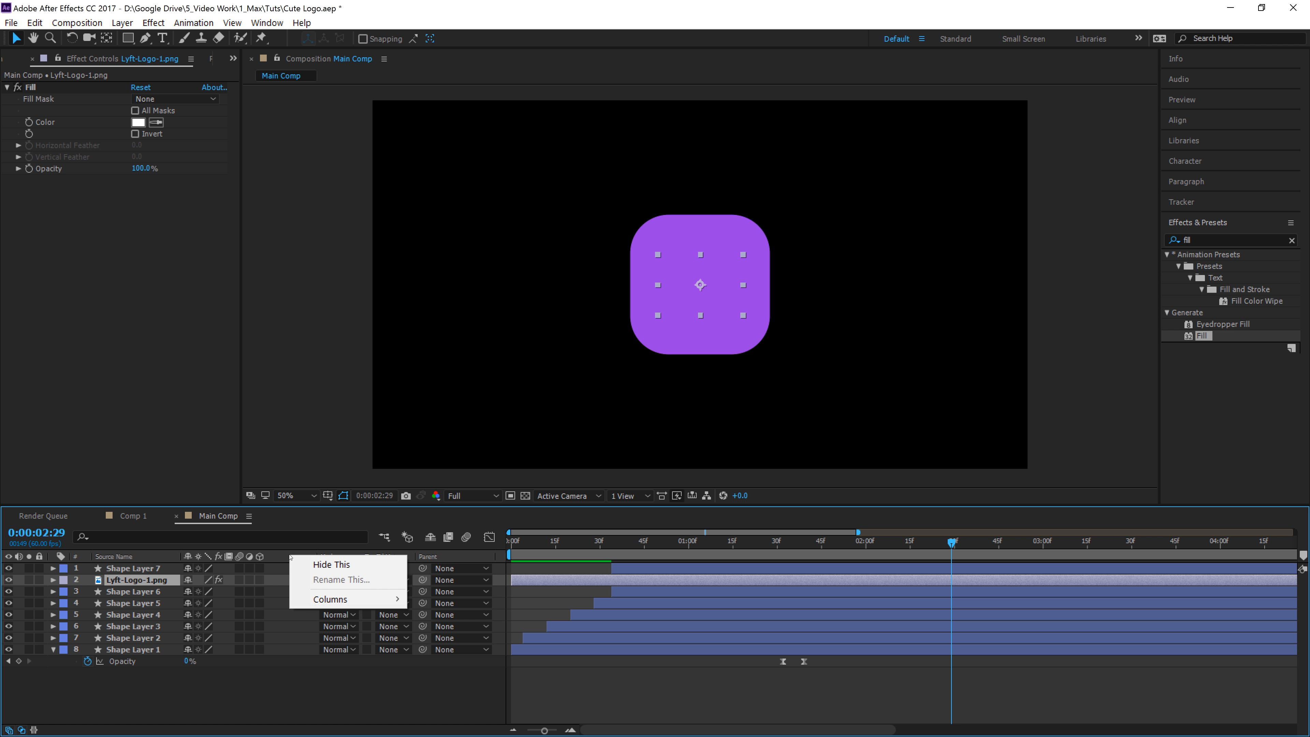
mouse_move(375, 596)
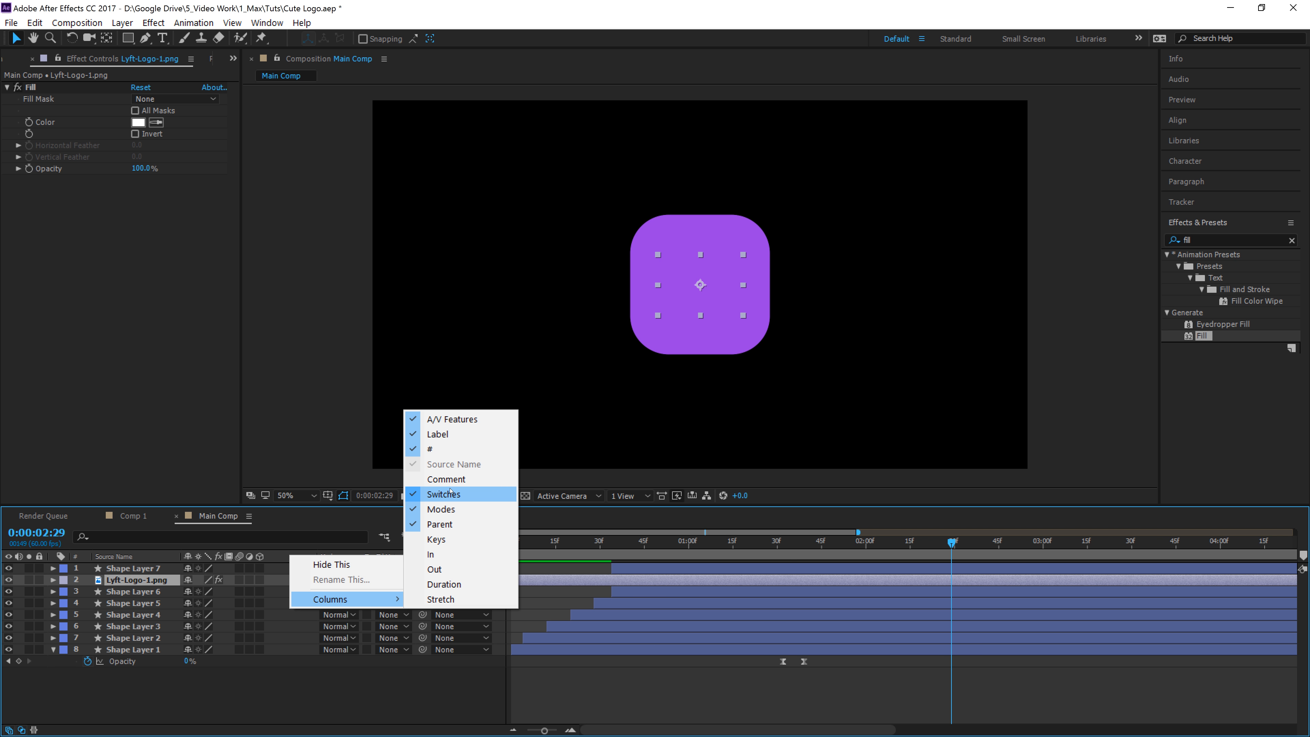
click(456, 509)
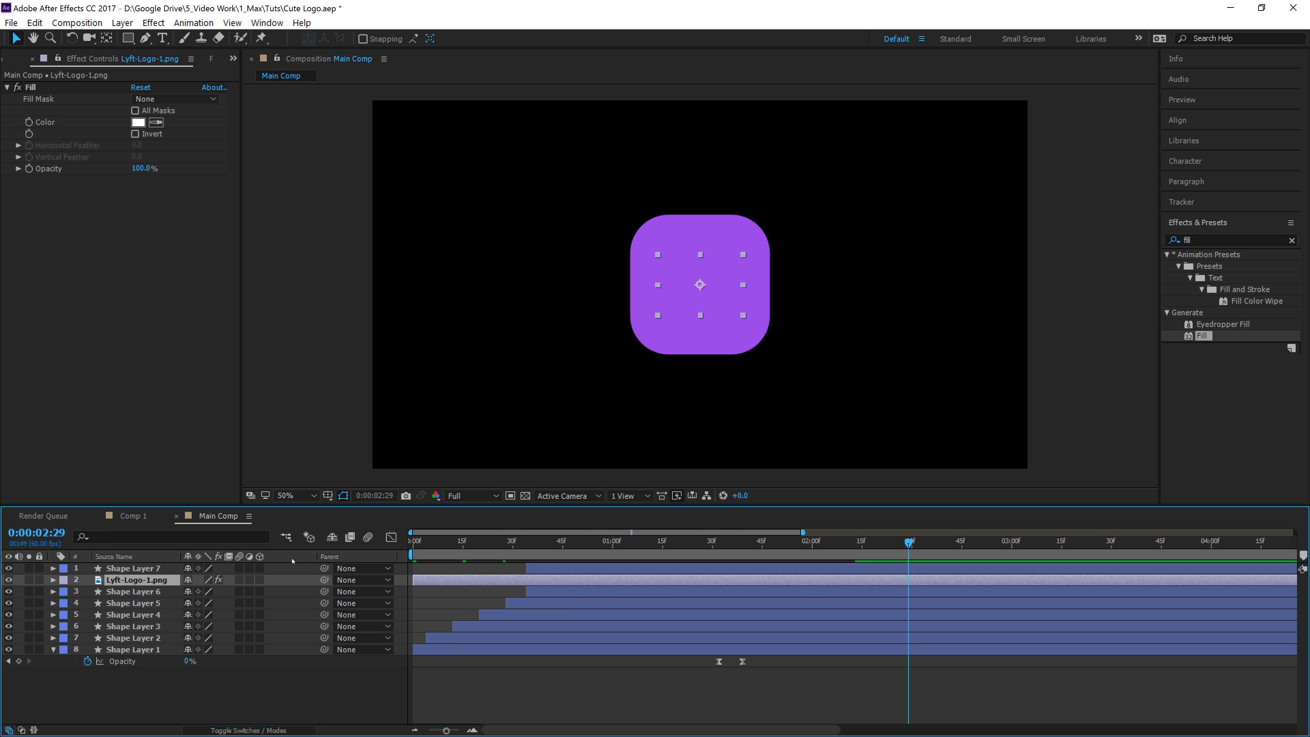
right_click(310, 555)
mouse_move(382, 602)
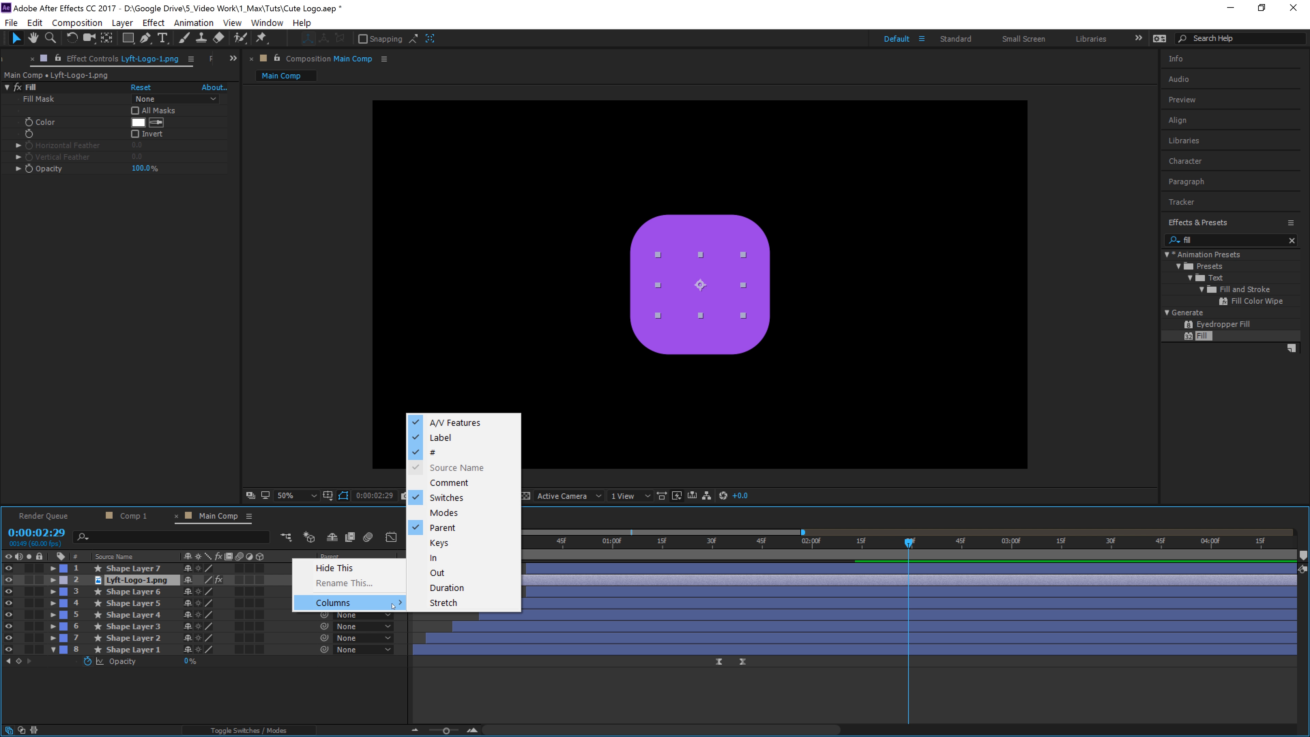
click(456, 510)
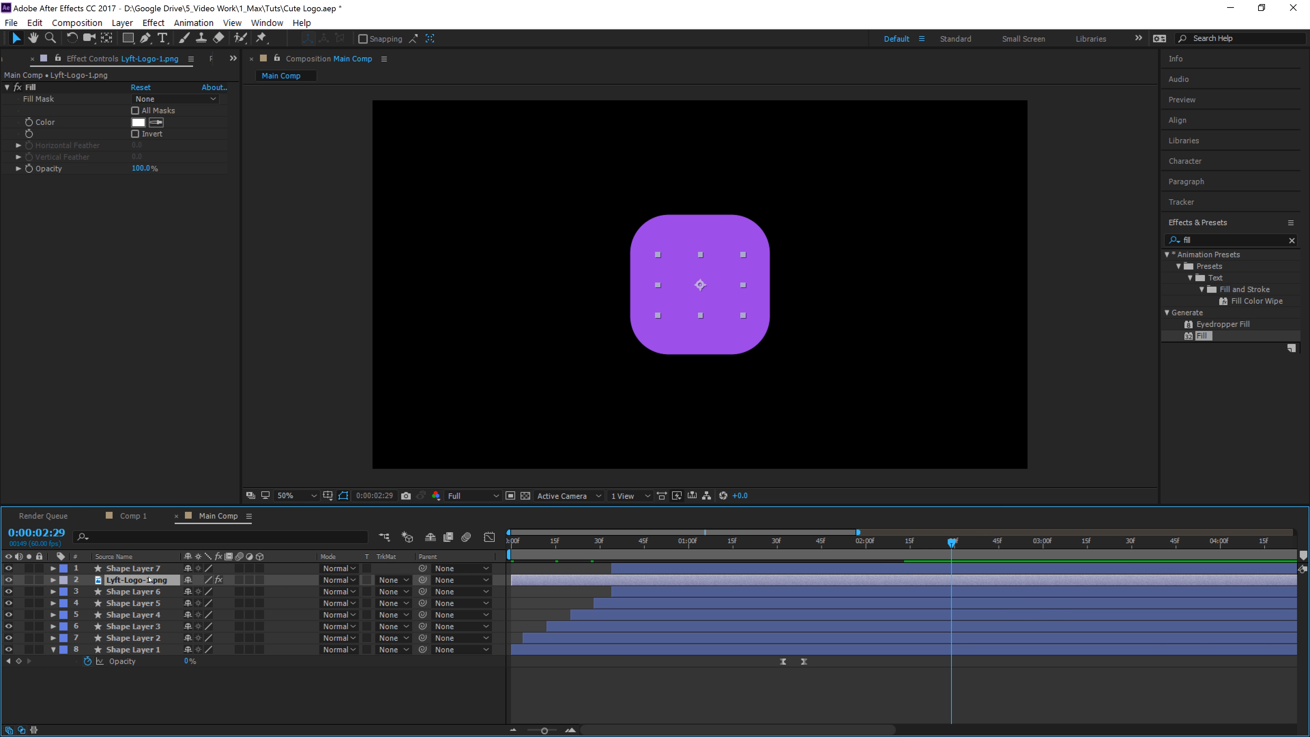
- Set the Lyft logo's track matte to Alpha Matte "Shape Layer 7"
click(392, 580)
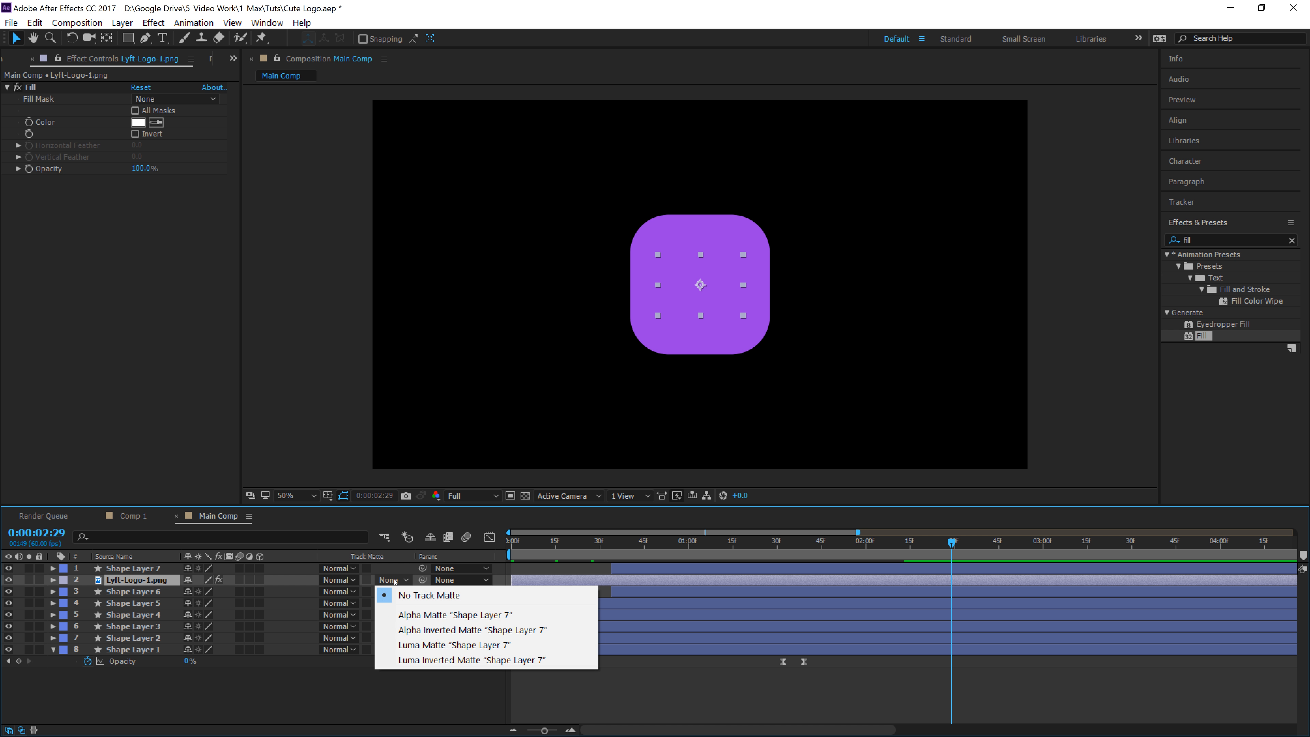
click(433, 615)
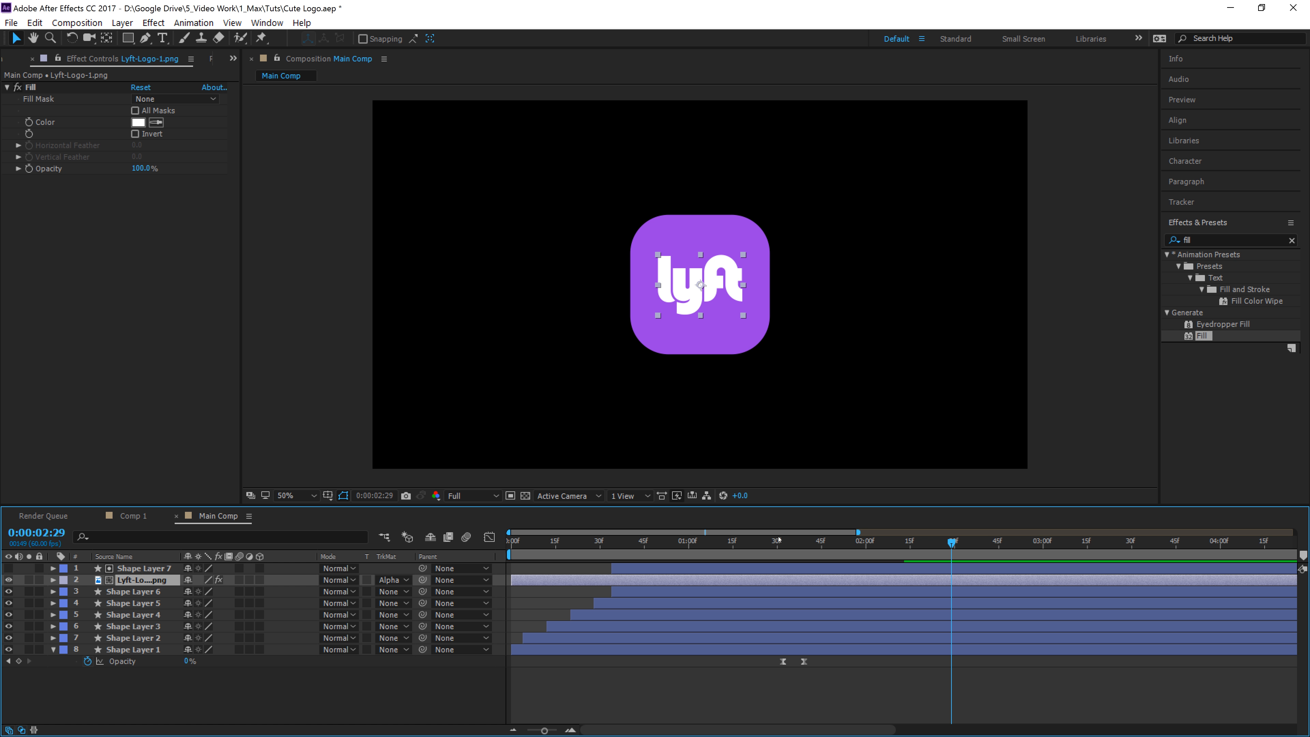
- Keyframe the logo's Position centred at 0:00:02:12 and shifted horizontally to 1252, 540 at 0:00:01:51
drag(813, 543, 904, 598)
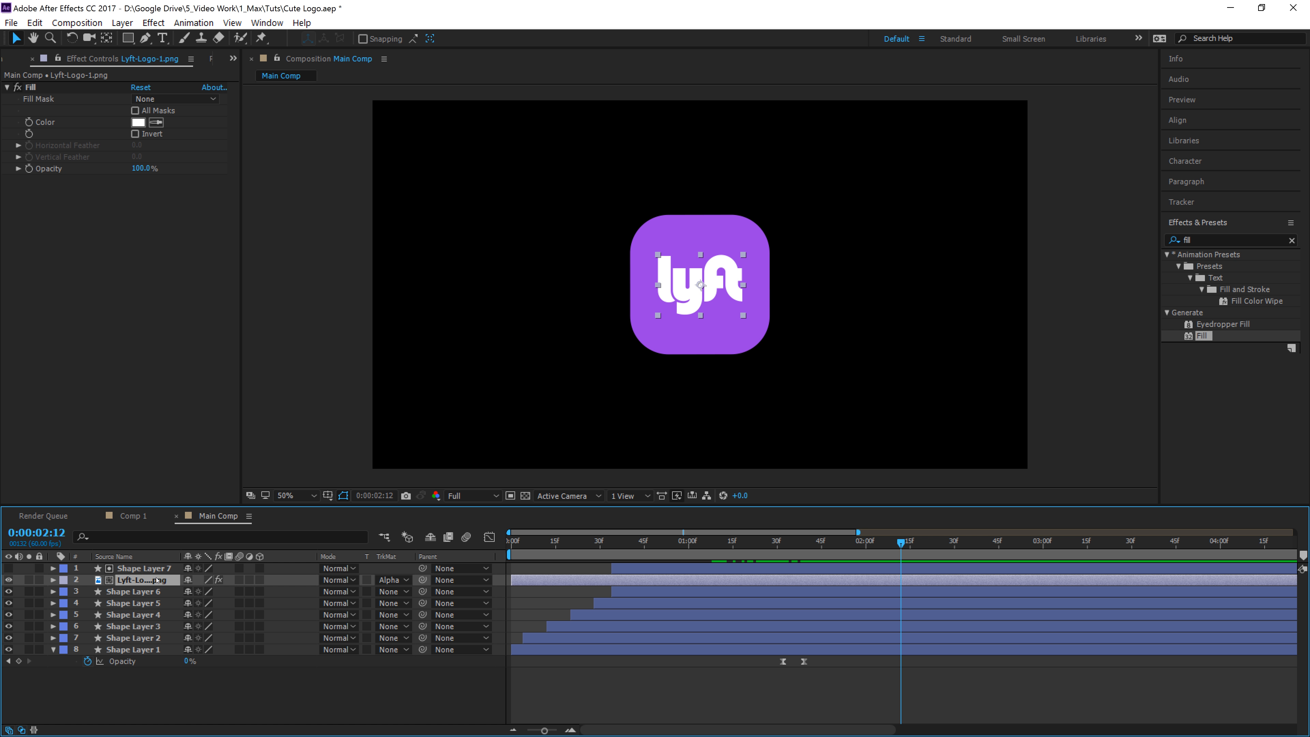
key(p)
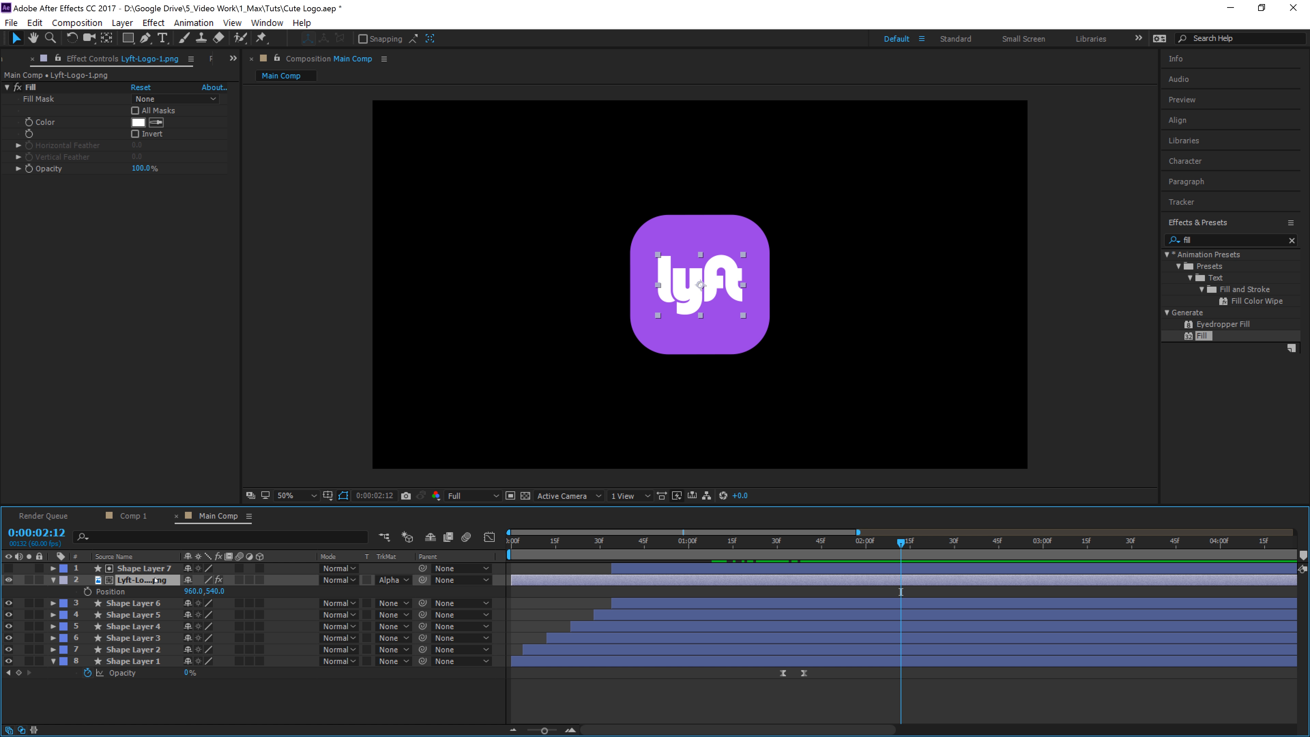
click(87, 591)
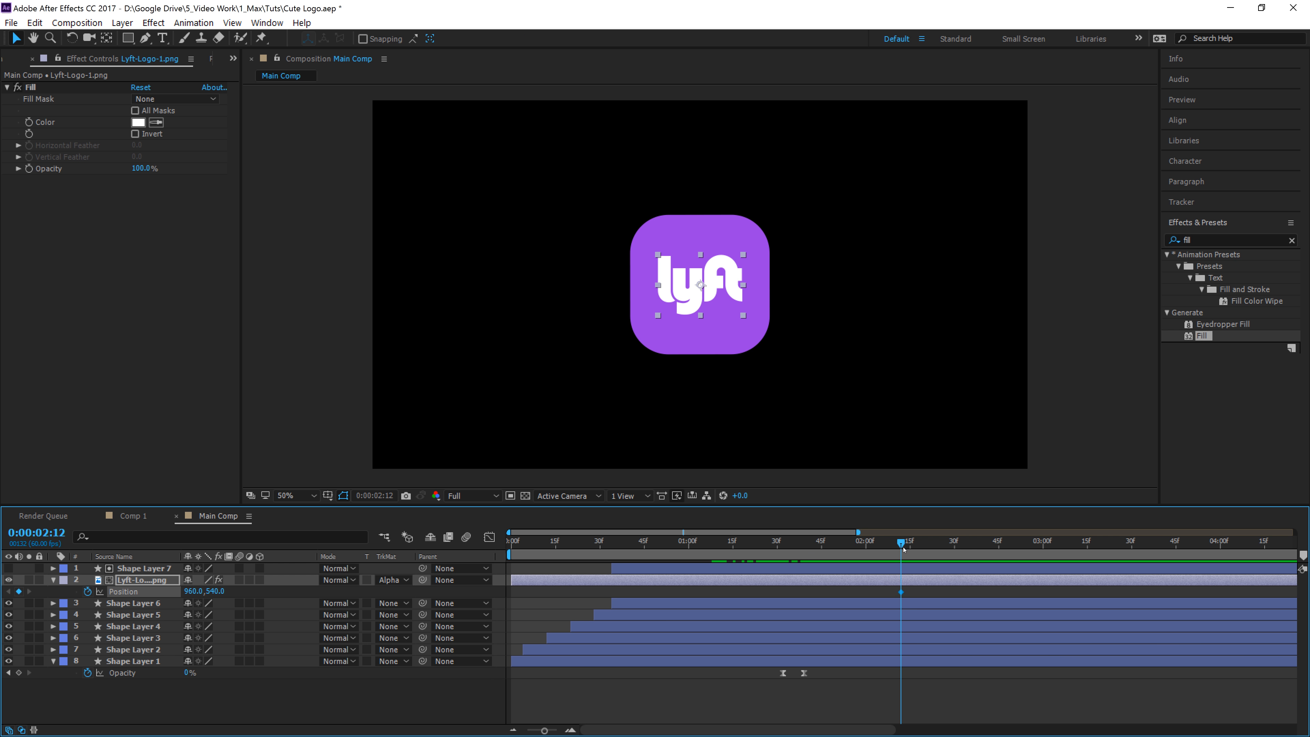
drag(901, 543, 839, 543)
drag(669, 301, 769, 301)
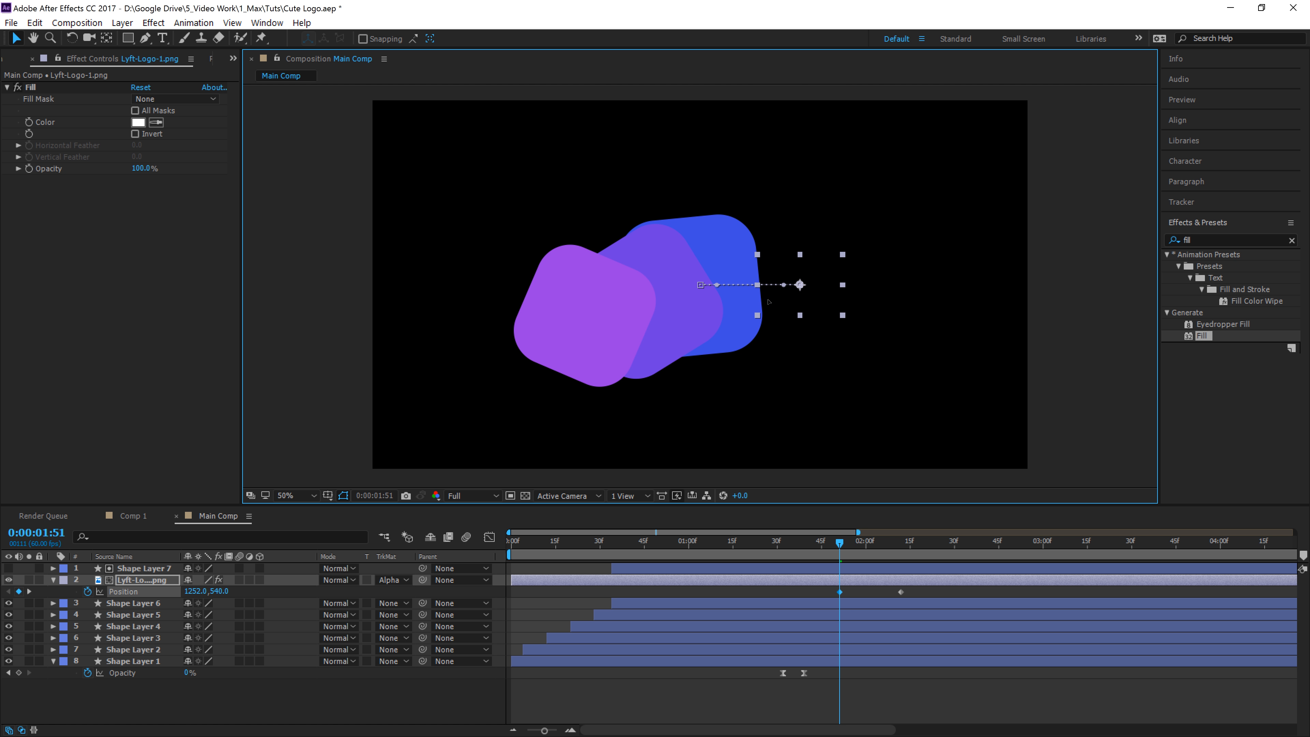
- Apply Easy Ease to both logo Position keyframes and reshape their speed curve into a sharp central peak
drag(935, 579, 842, 595)
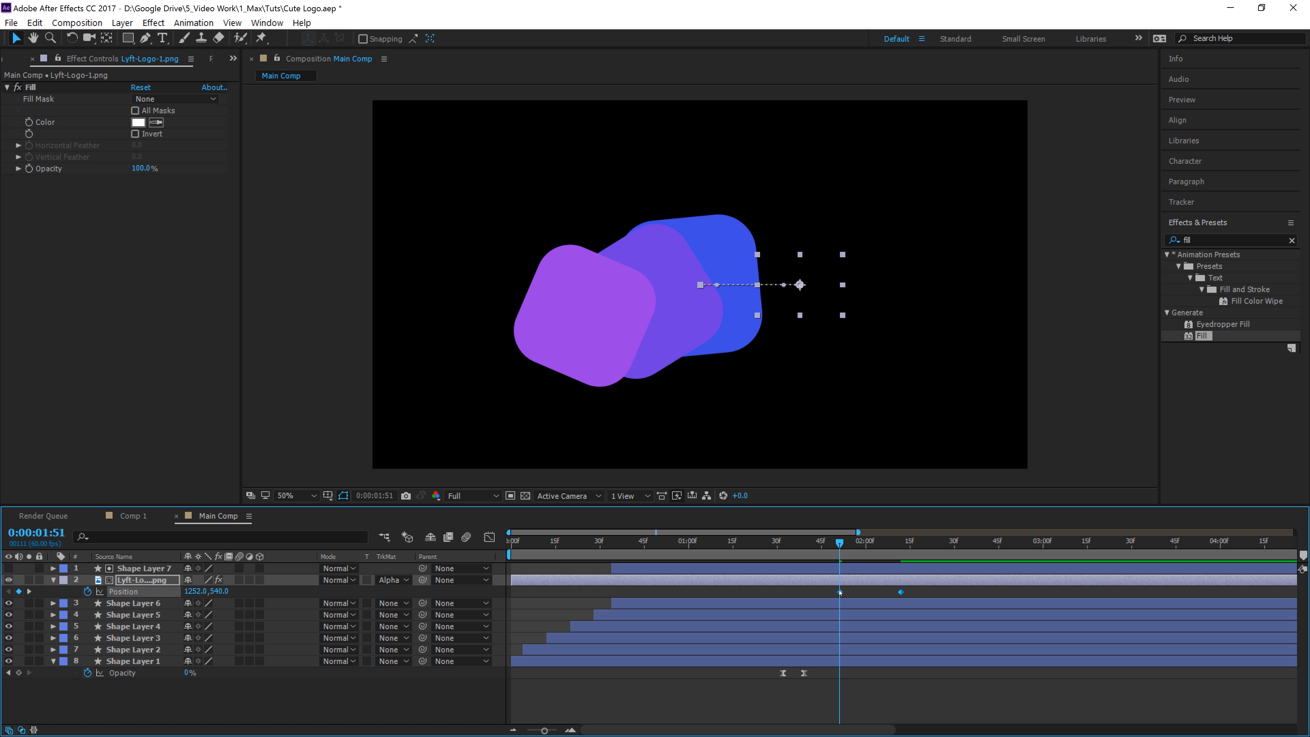
right_click(840, 592)
mouse_move(923, 661)
click(1046, 612)
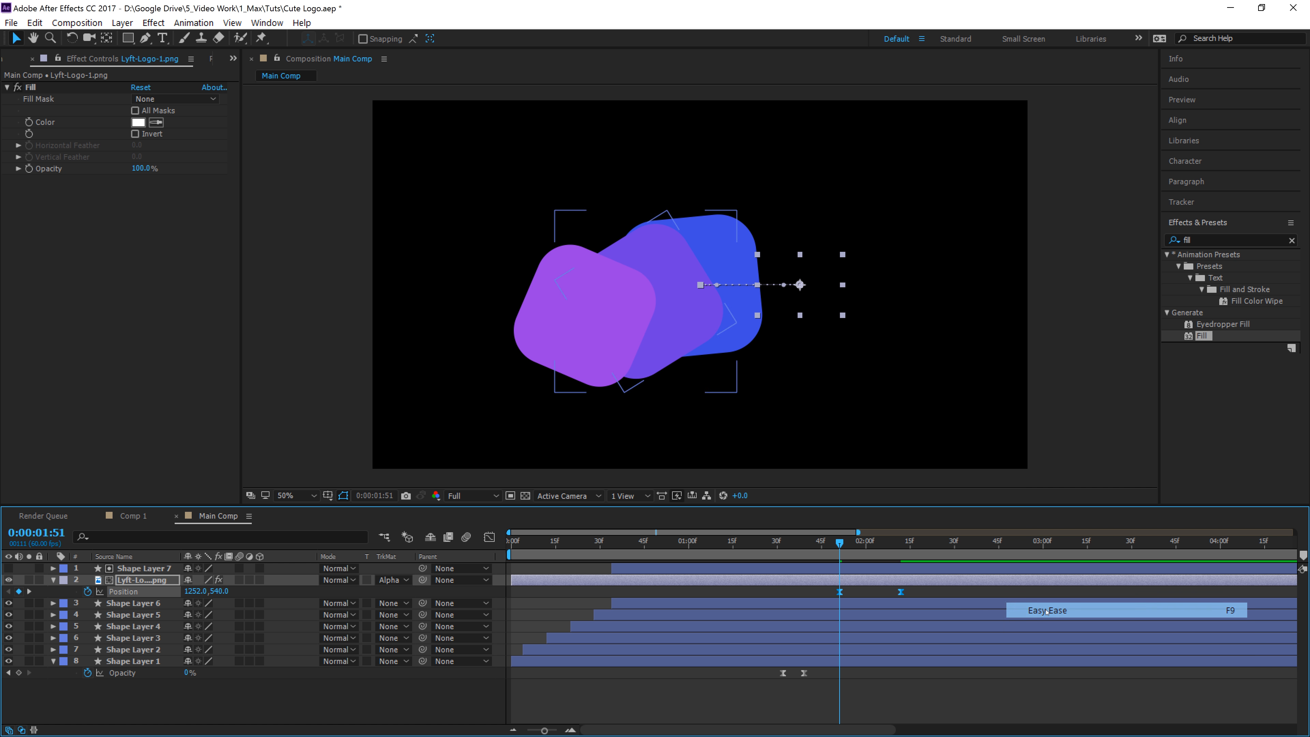
key(shift+F3)
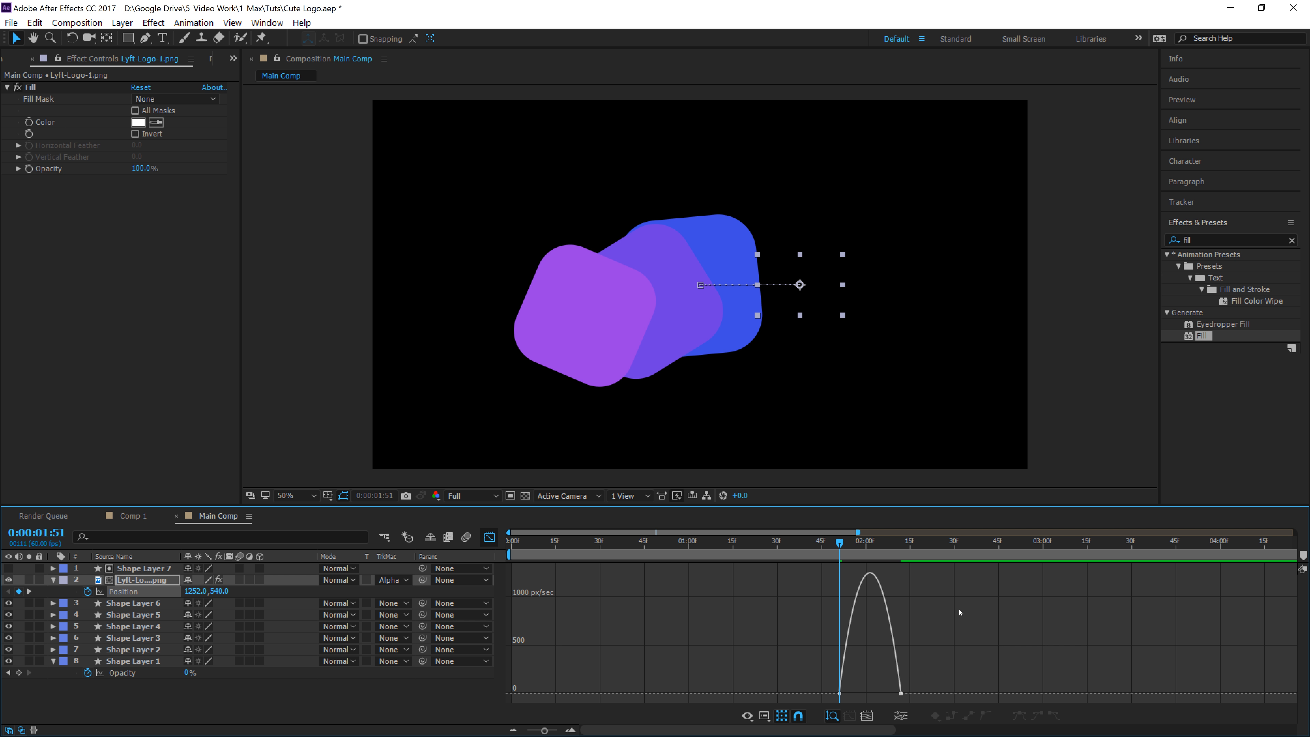
drag(953, 656, 872, 689)
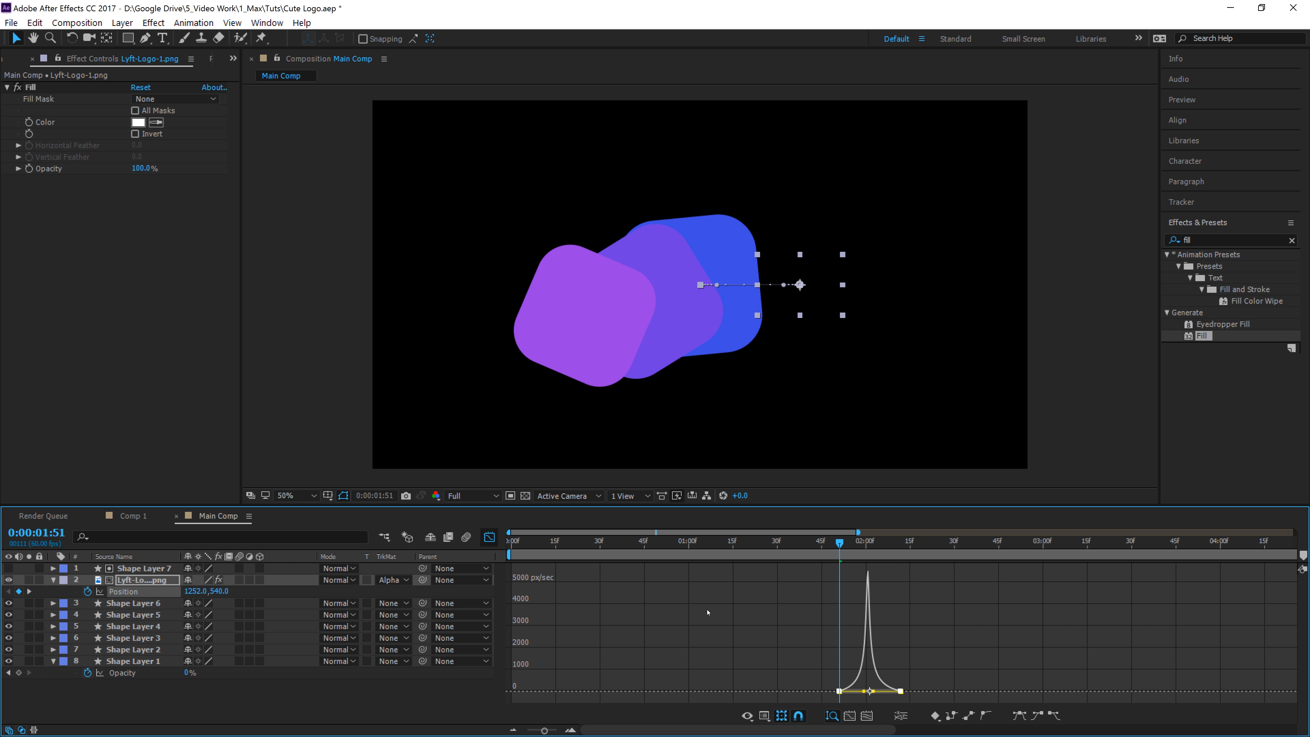
click(489, 537)
- Preview the logo's eased slide onto the purple square from 0:00:01:34
drag(839, 542, 788, 548)
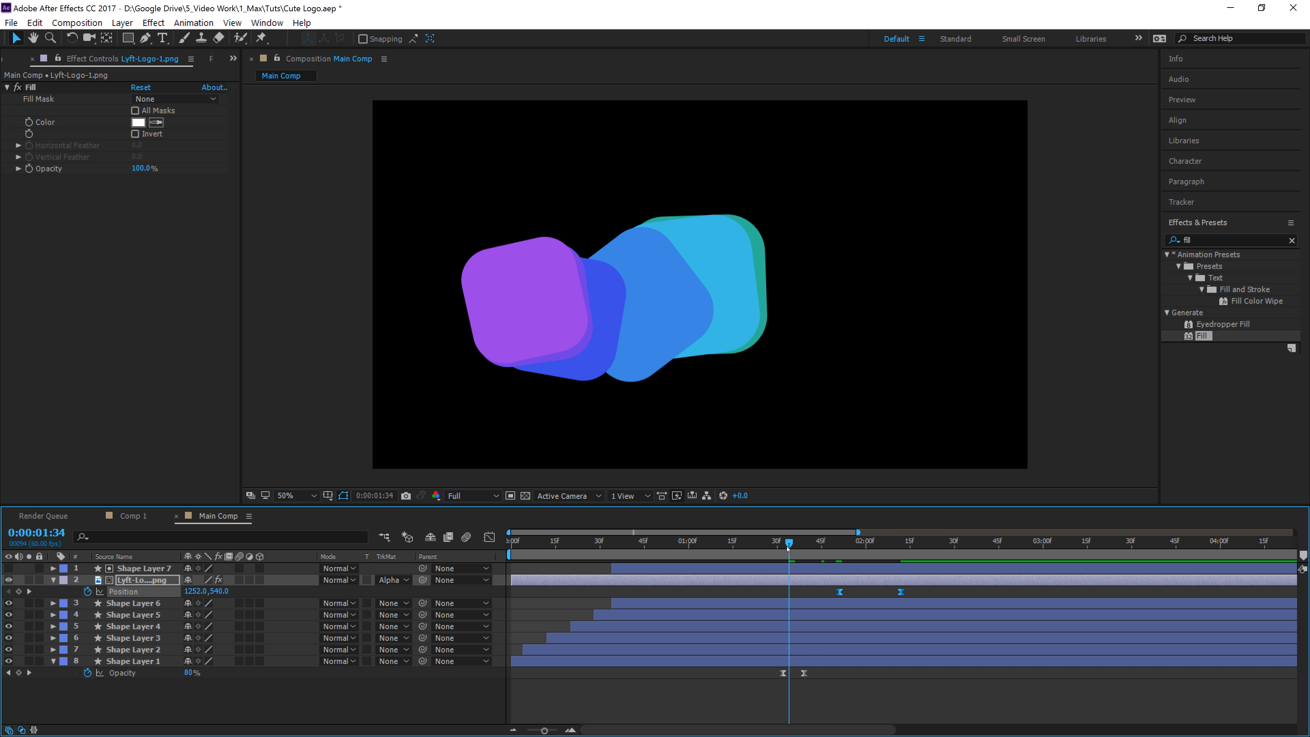
key(space)
key(space)
- Move the logo's first Position keyframe earlier to about 1:27 and the last one out to about 2:24, previewing the slide
click(947, 597)
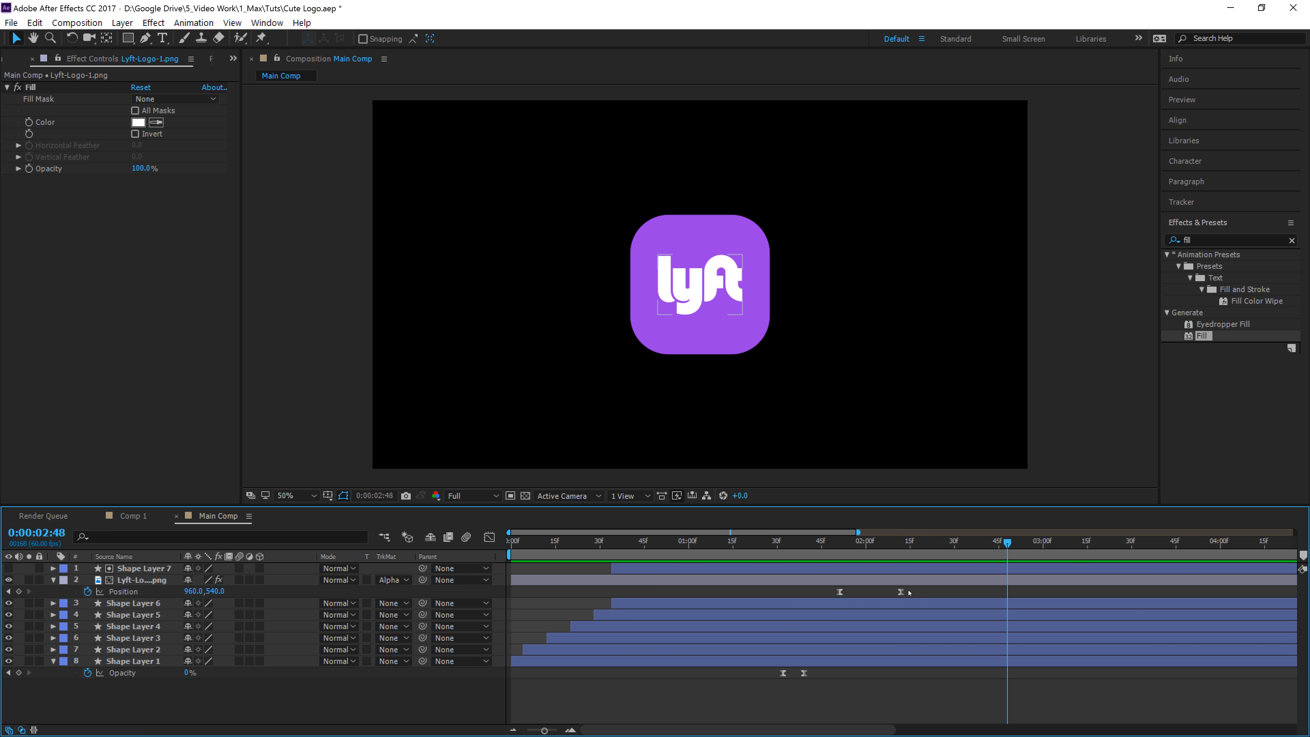
drag(838, 592, 769, 592)
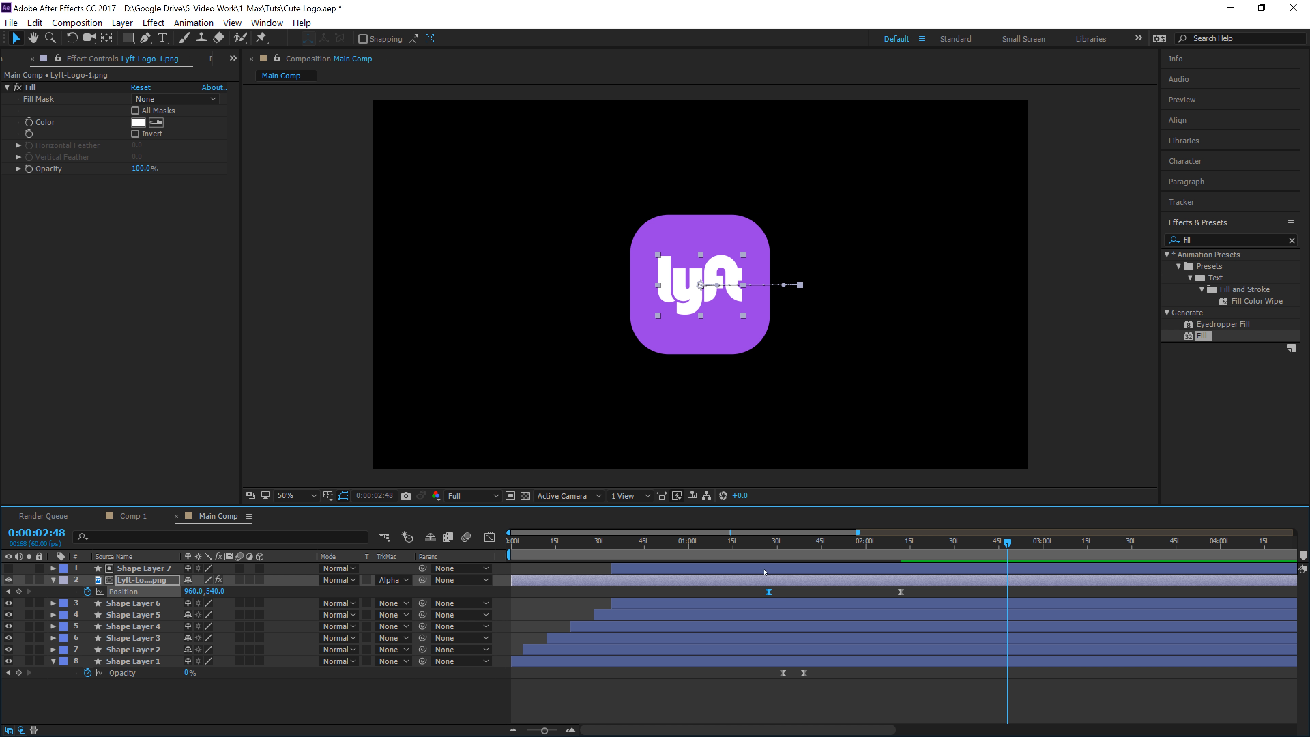
click(742, 540)
key(space)
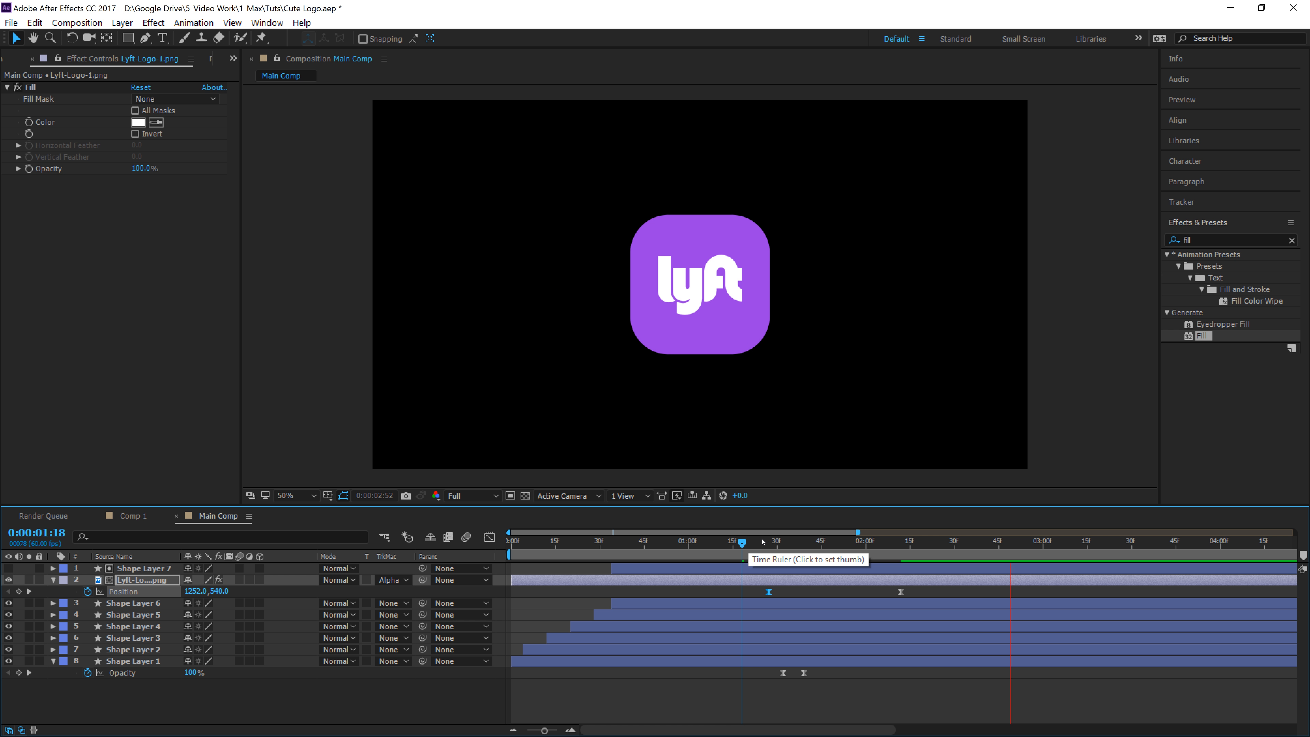
drag(900, 592, 930, 604)
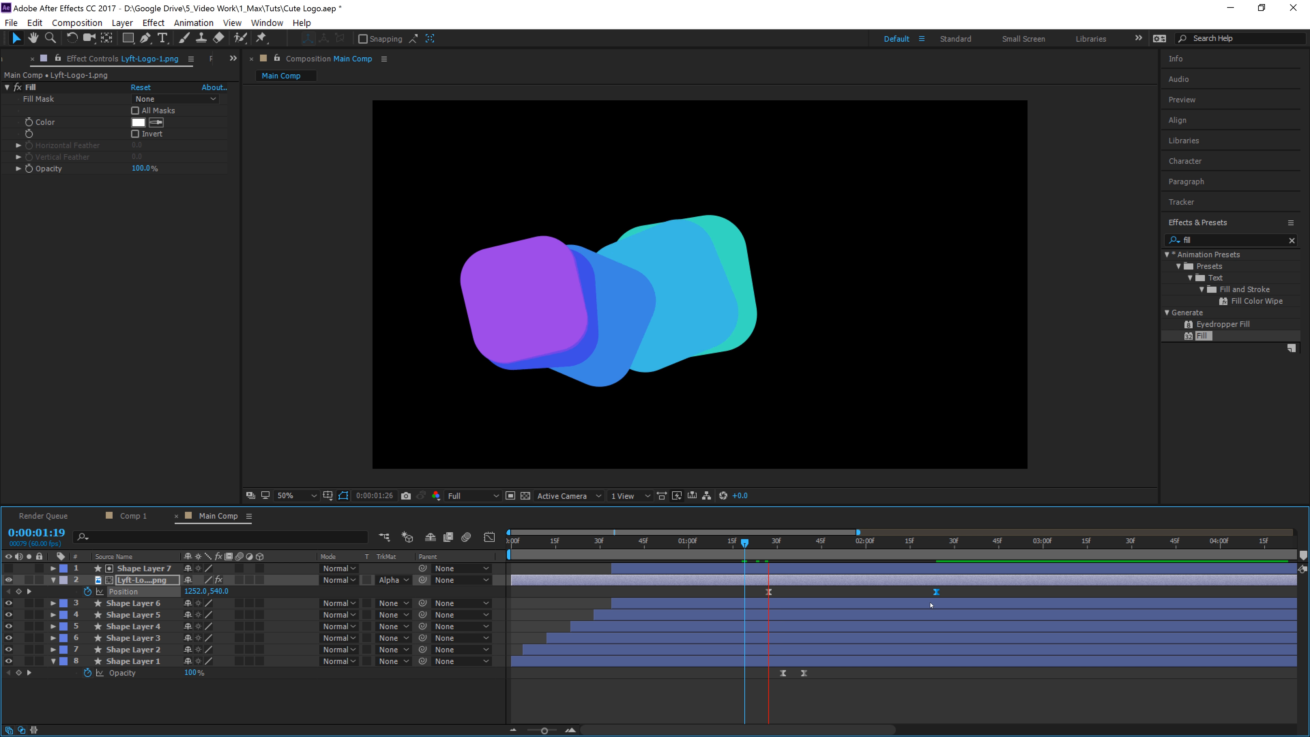
click(738, 543)
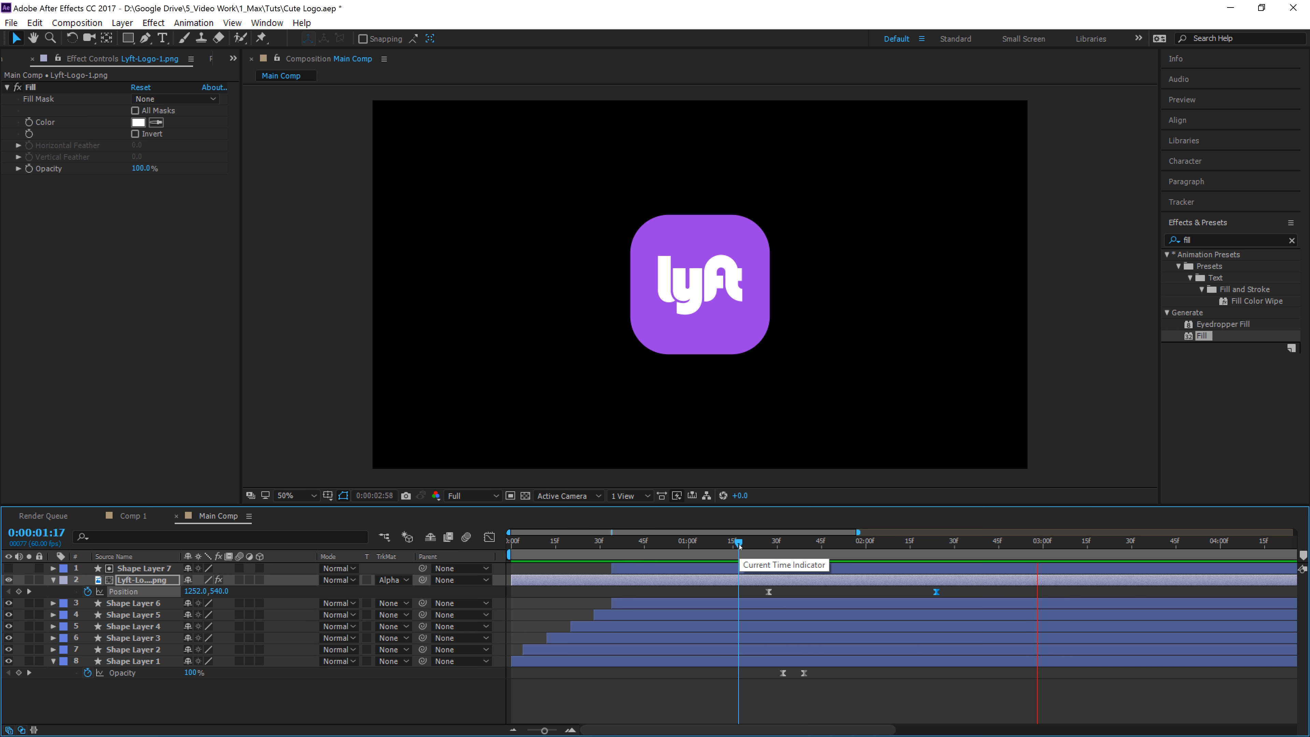
key(space)
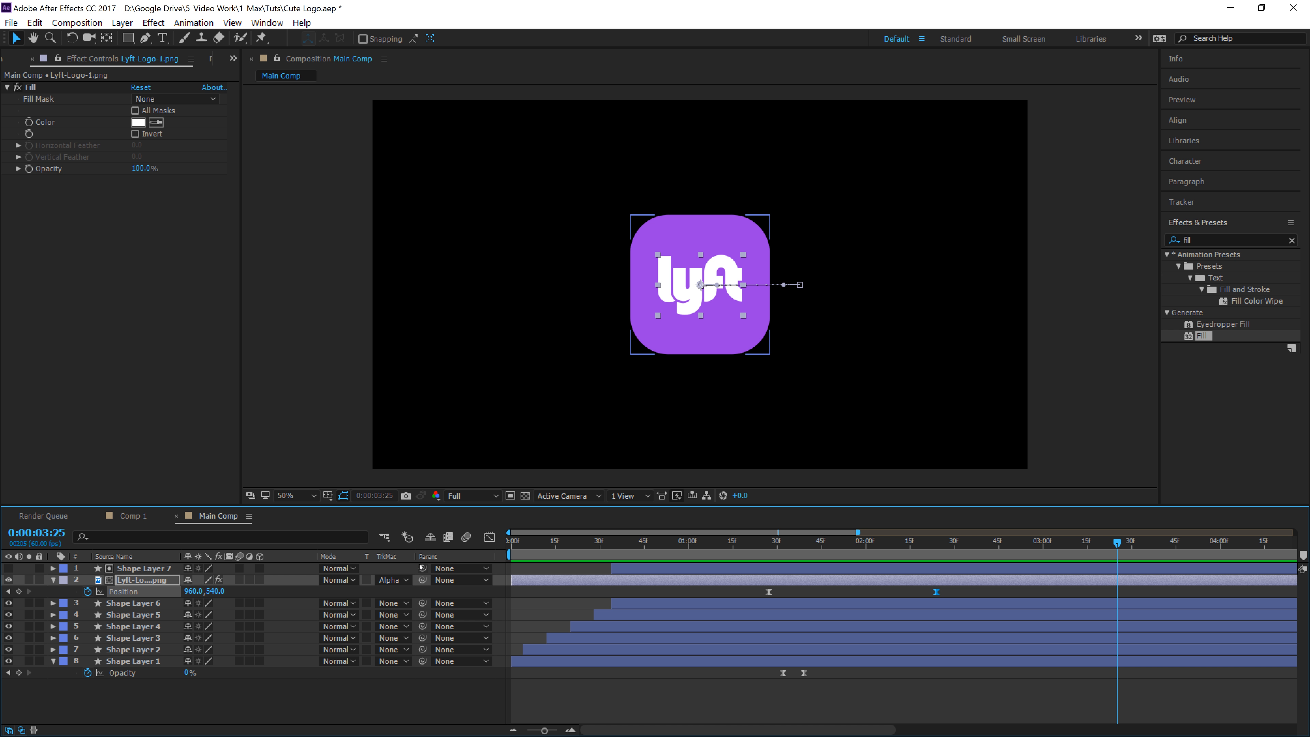
- Scrub through the reference animation in Comp 1 to examine its extra lines and circles, and return to the first frame
click(132, 517)
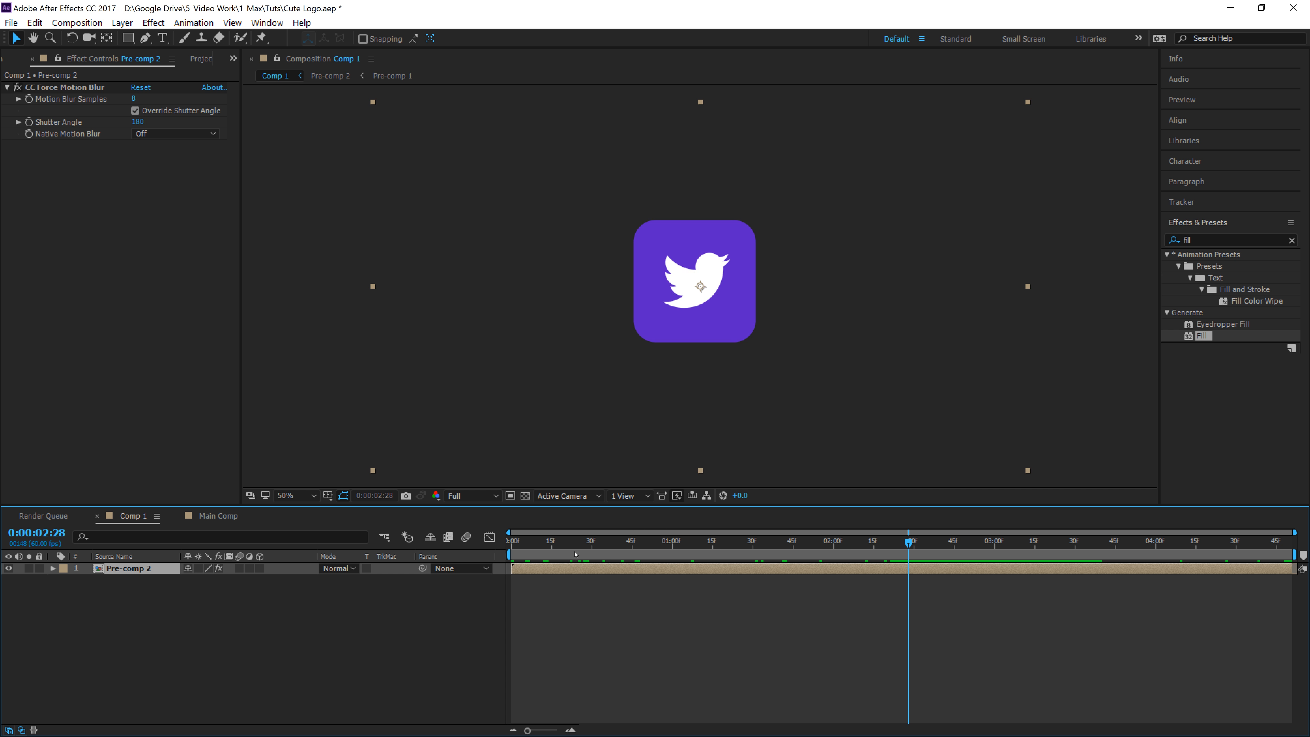
key(space)
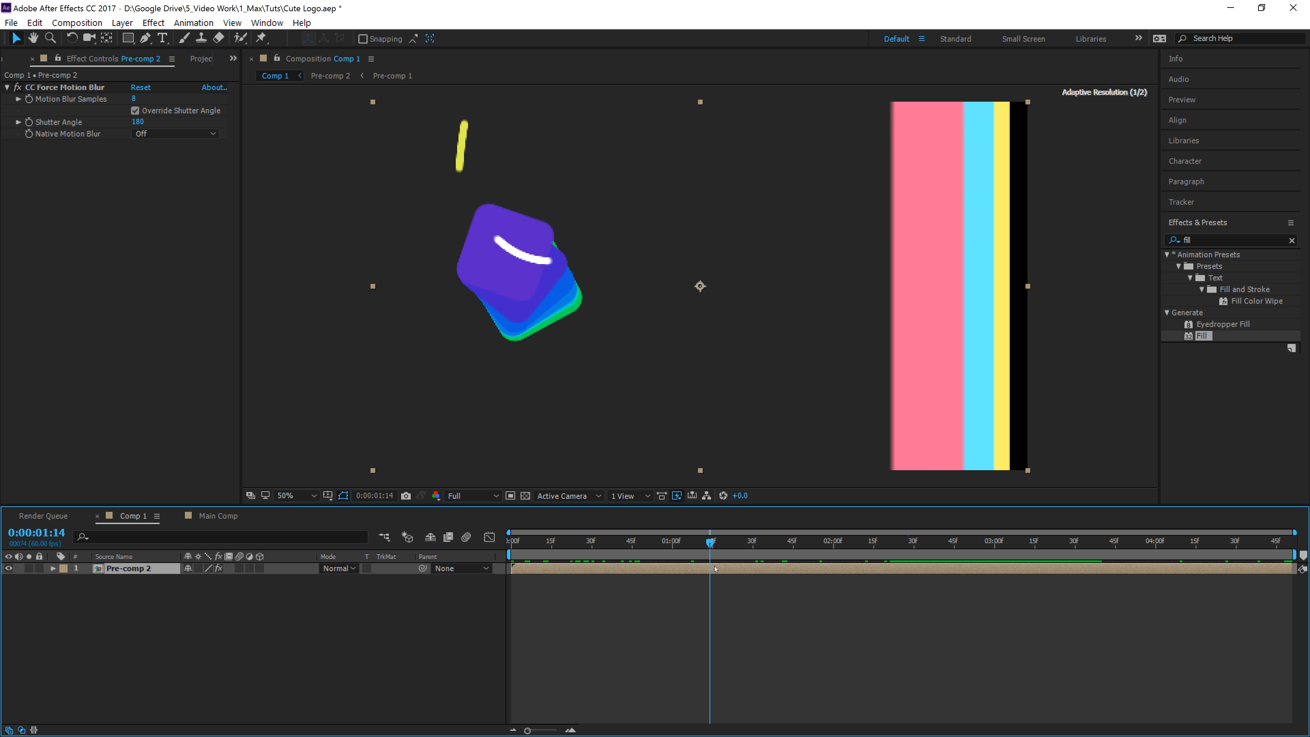
drag(757, 577, 801, 582)
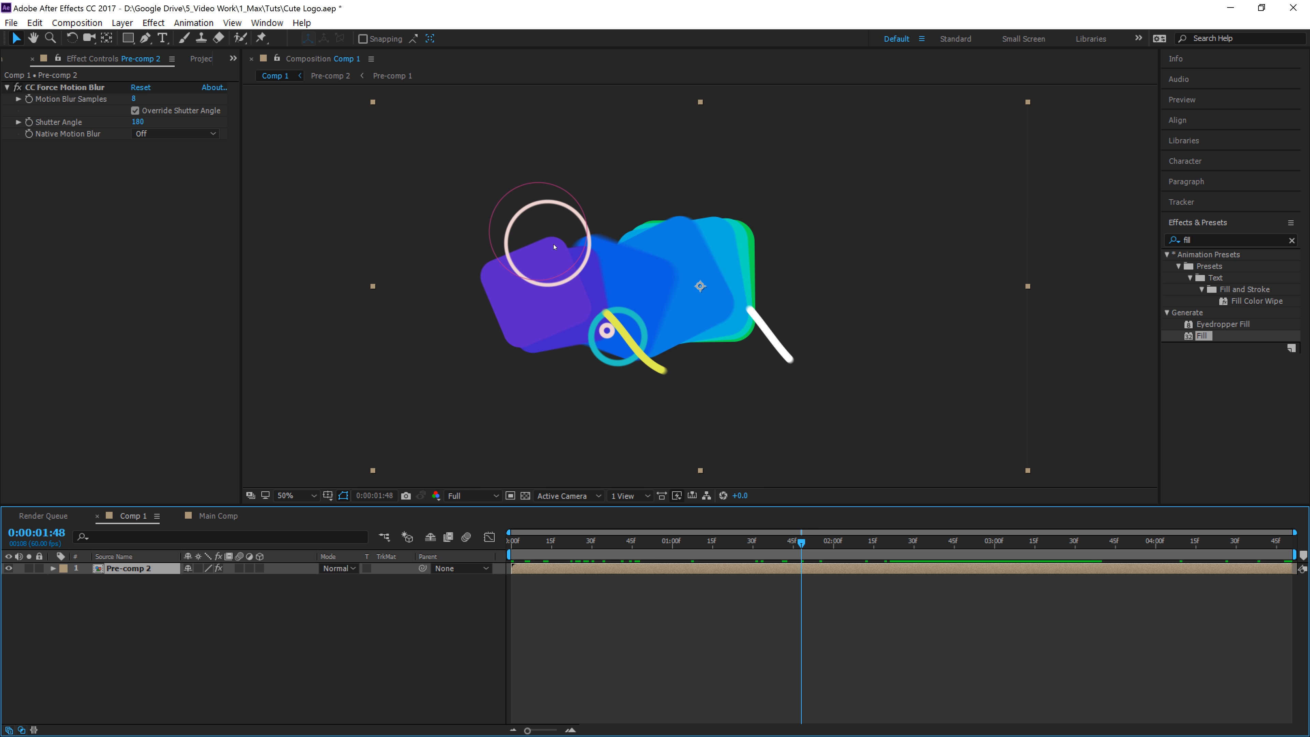
drag(810, 534, 237, 527)
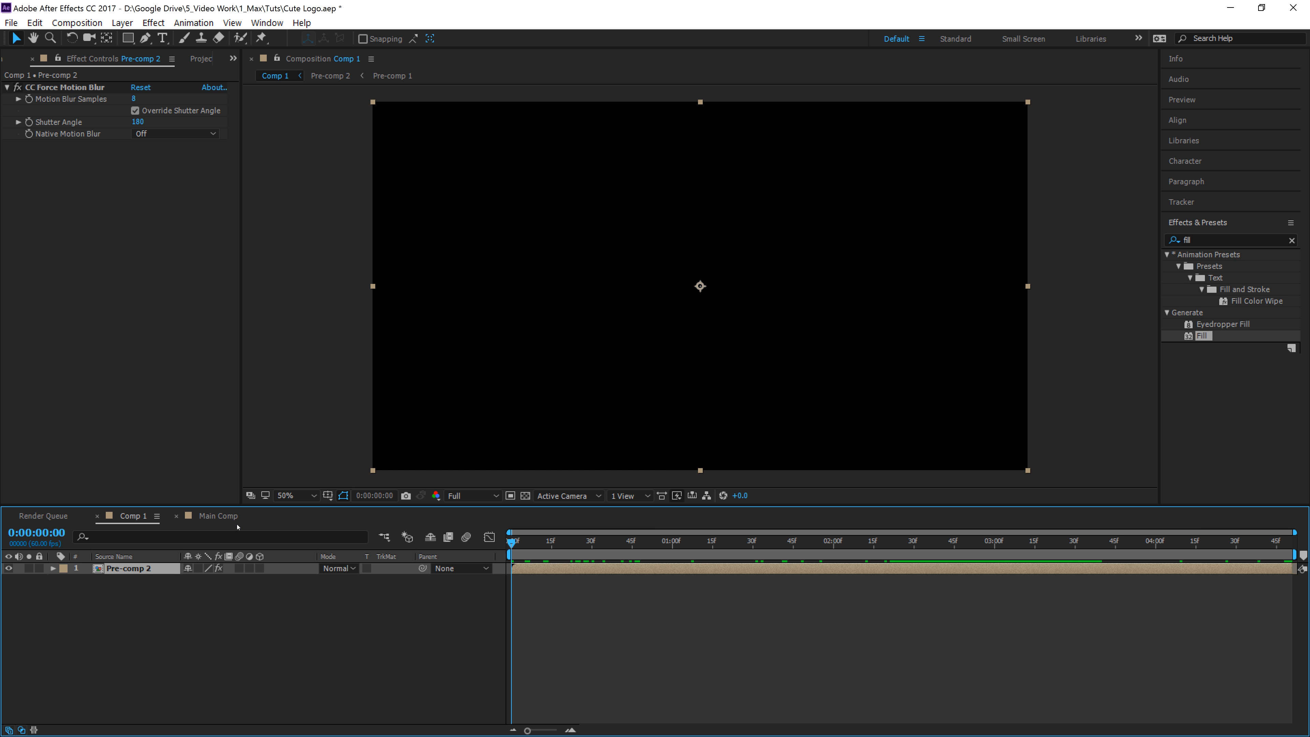
- In Main Comp, draw a circle about 312 px wide in the frame's empty upper-left area and fill it white (FFFFFF)
click(235, 518)
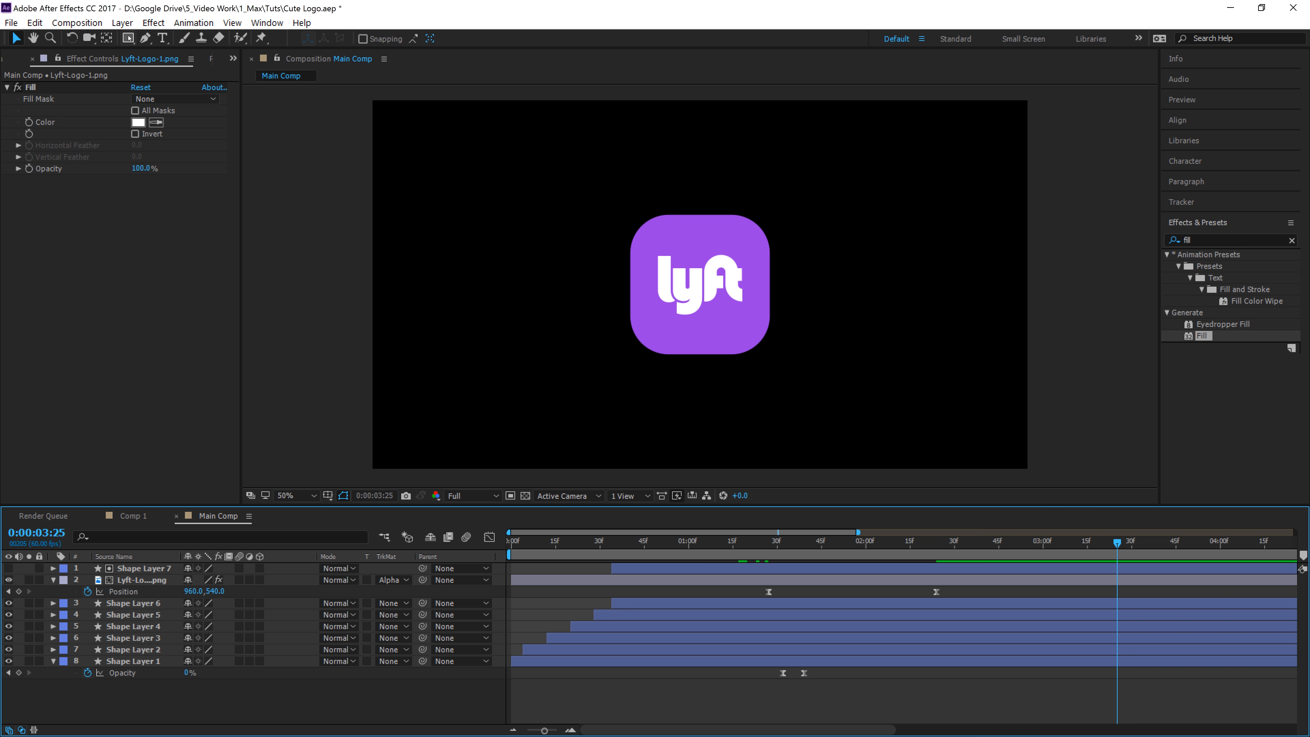
click(128, 38)
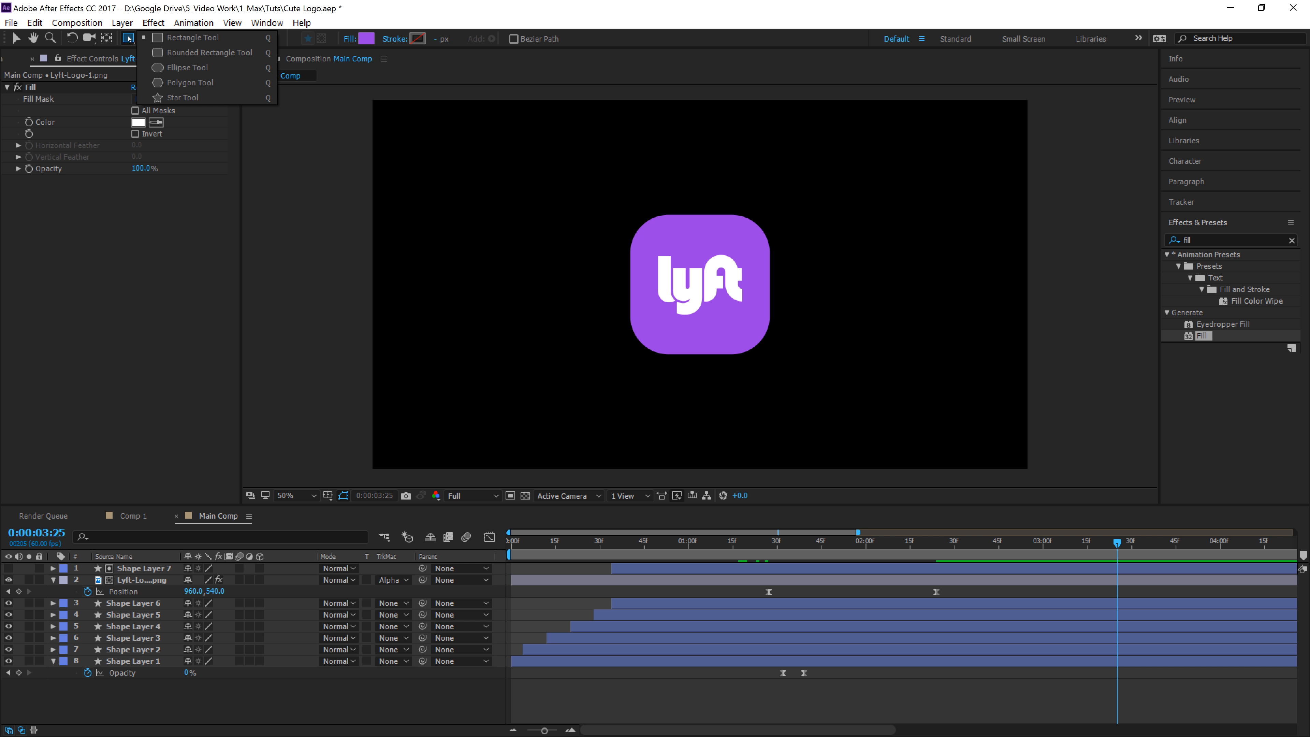
click(195, 68)
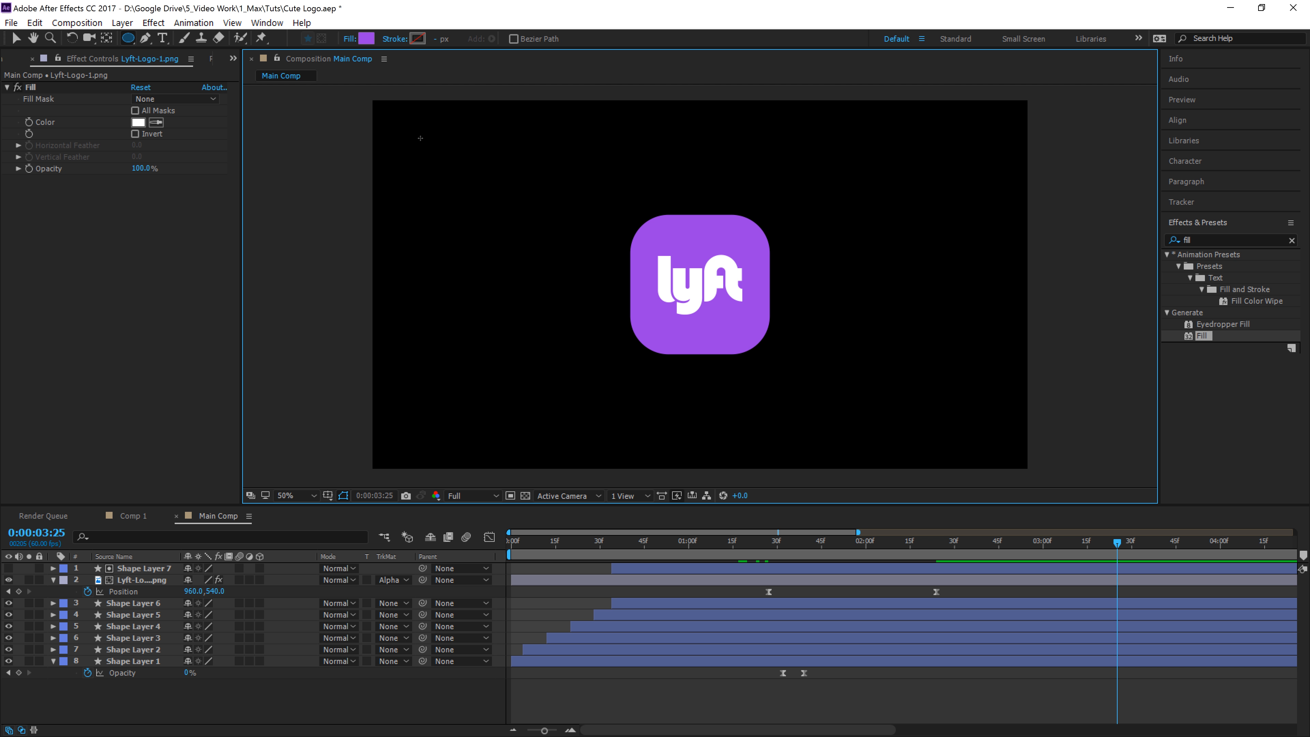
drag(407, 132, 513, 228)
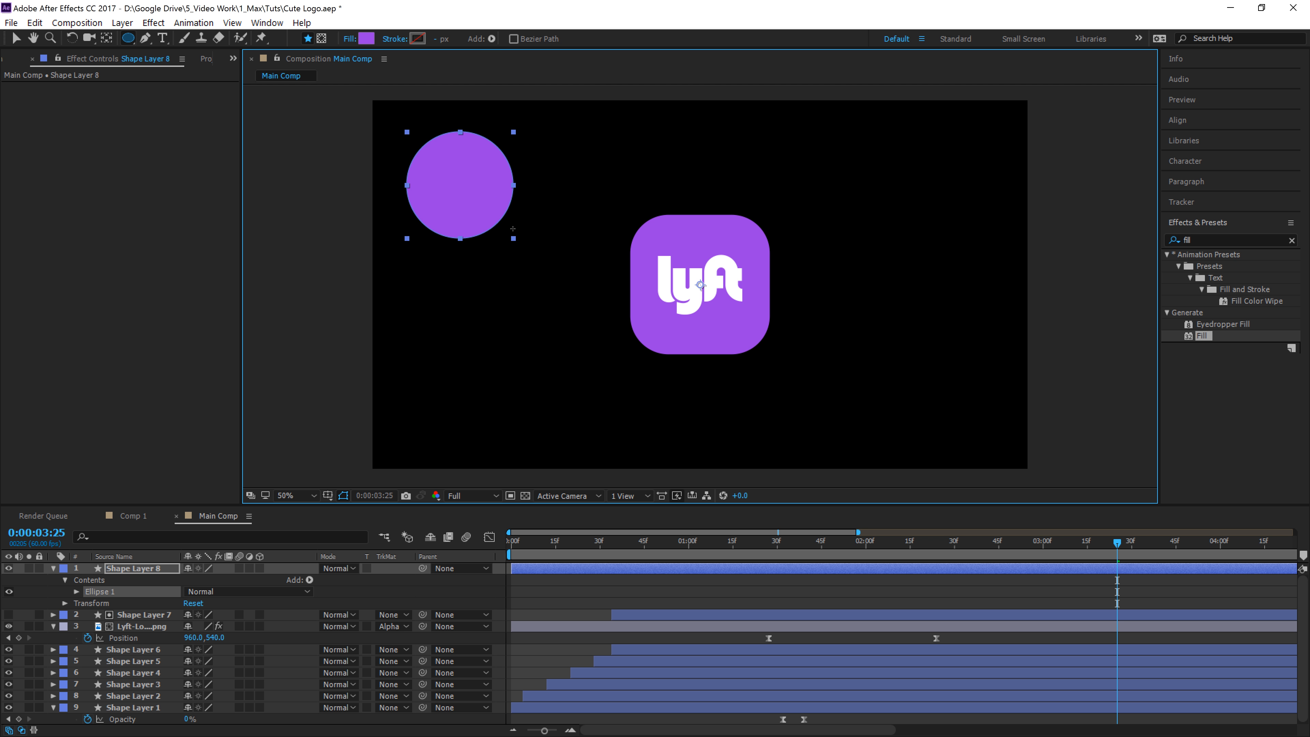
click(368, 39)
text(FFFFFF)
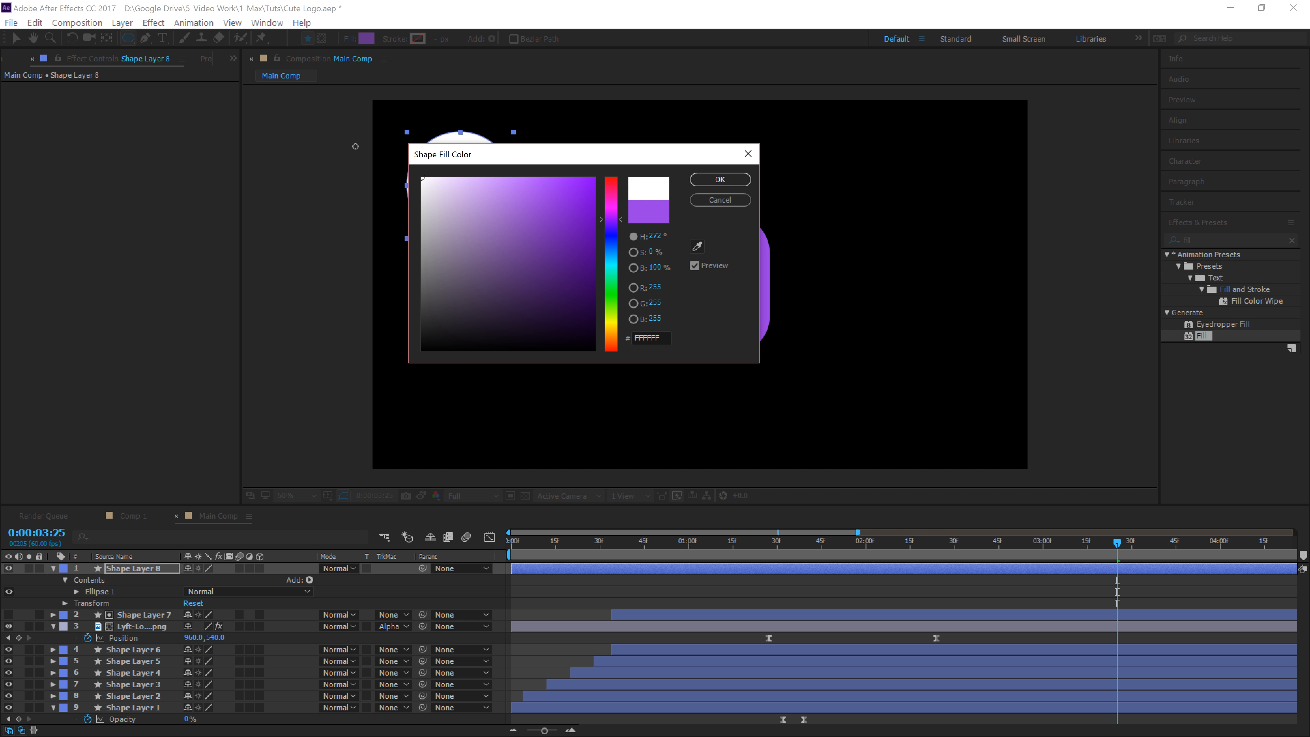
click(714, 181)
- Collapse the circle and logo layers' properties and set the circle layer's label color to Green
click(54, 568)
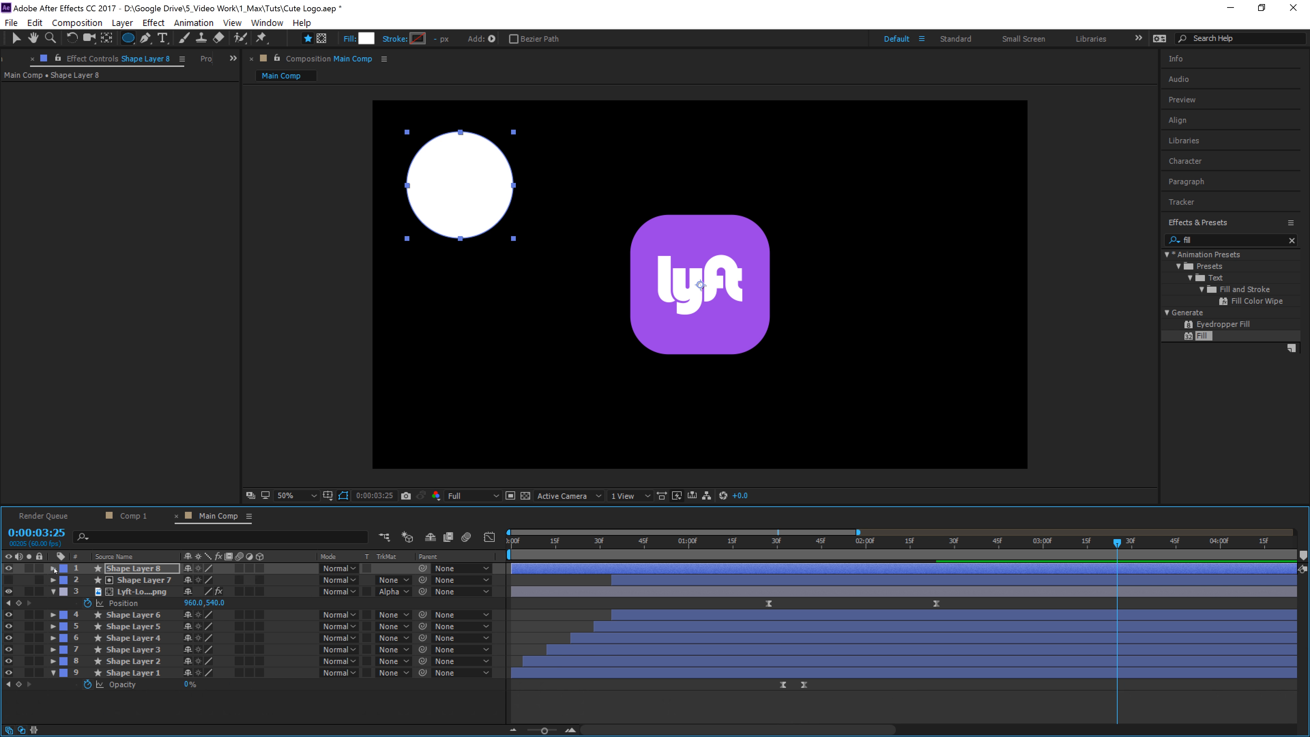
click(54, 591)
key(Return)
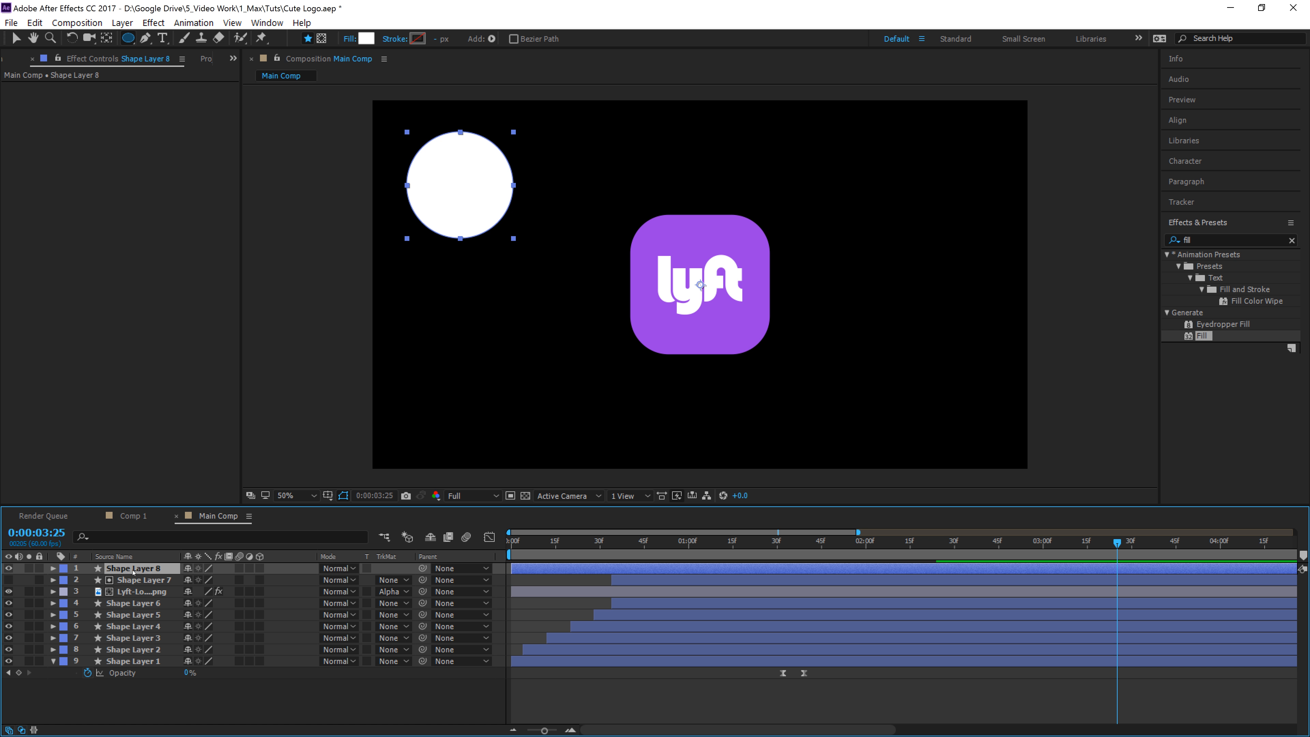
click(63, 570)
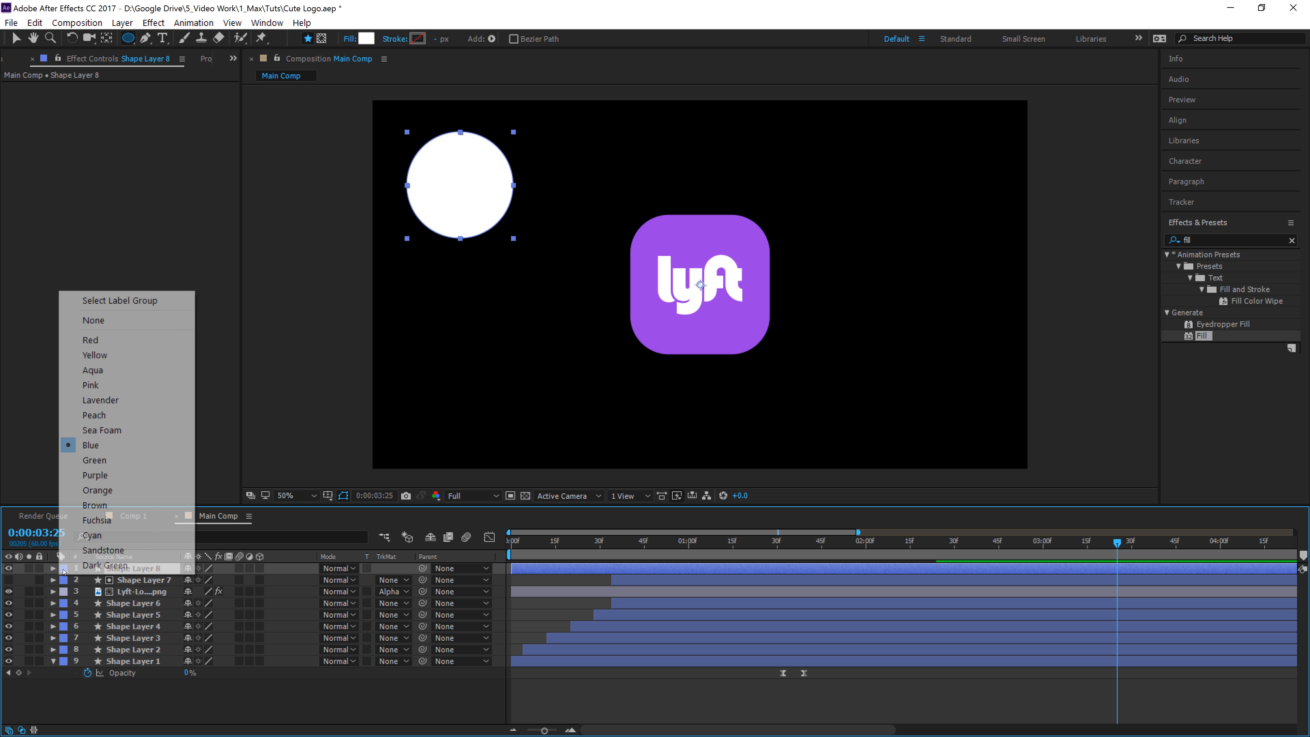
click(95, 461)
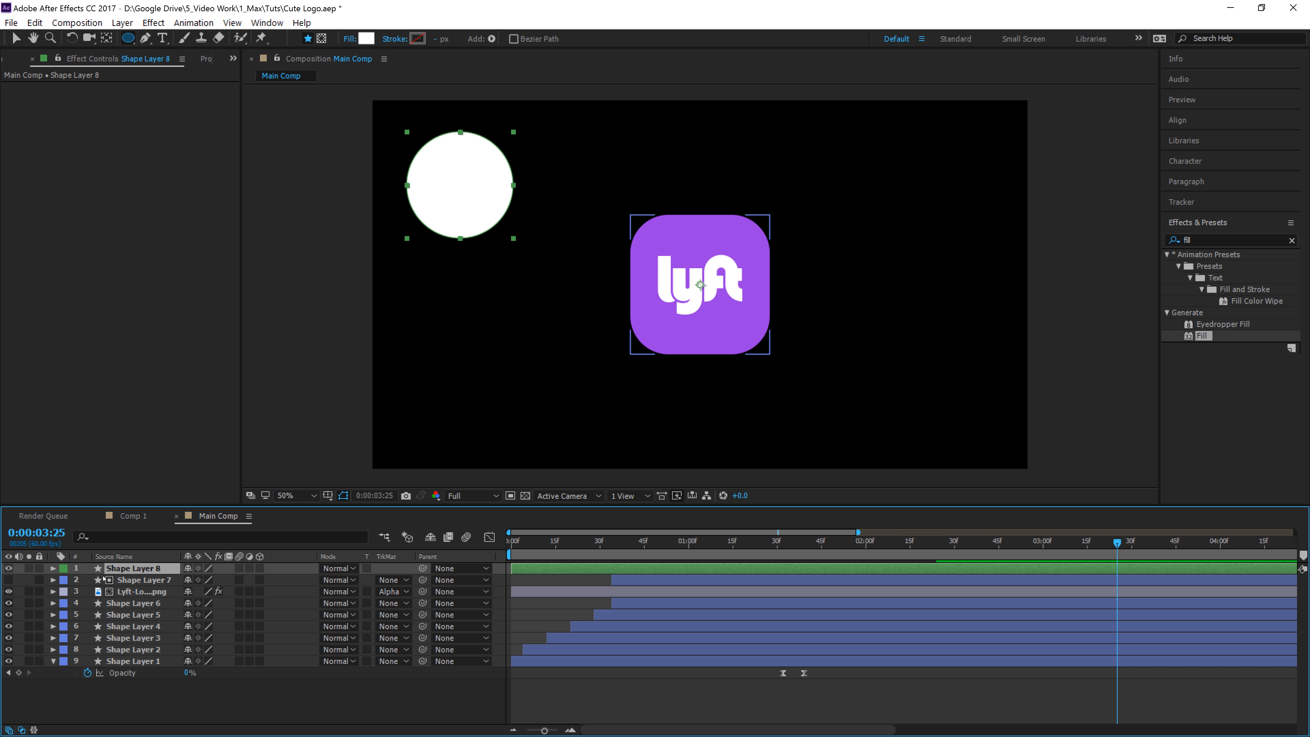
- Add a second ellipse path inside the circle layer's Ellipse 1 group
click(53, 569)
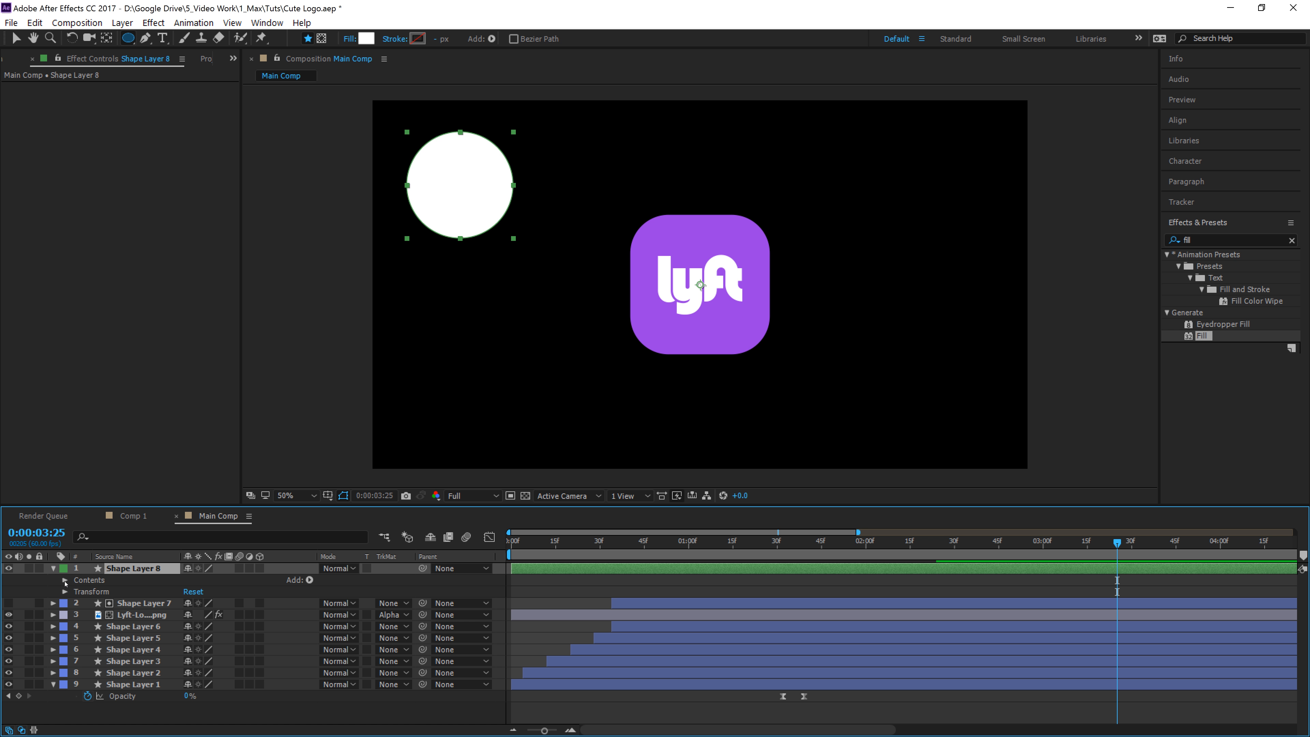
click(65, 580)
click(99, 592)
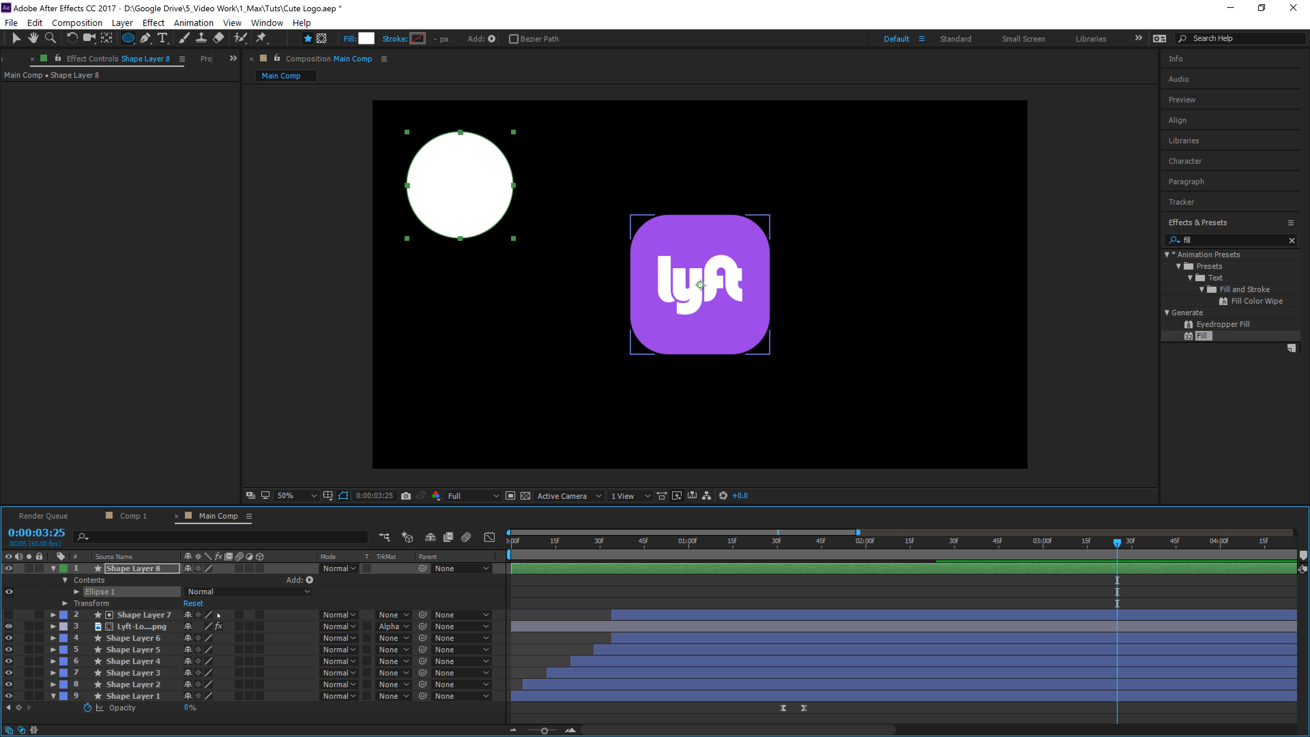
click(310, 580)
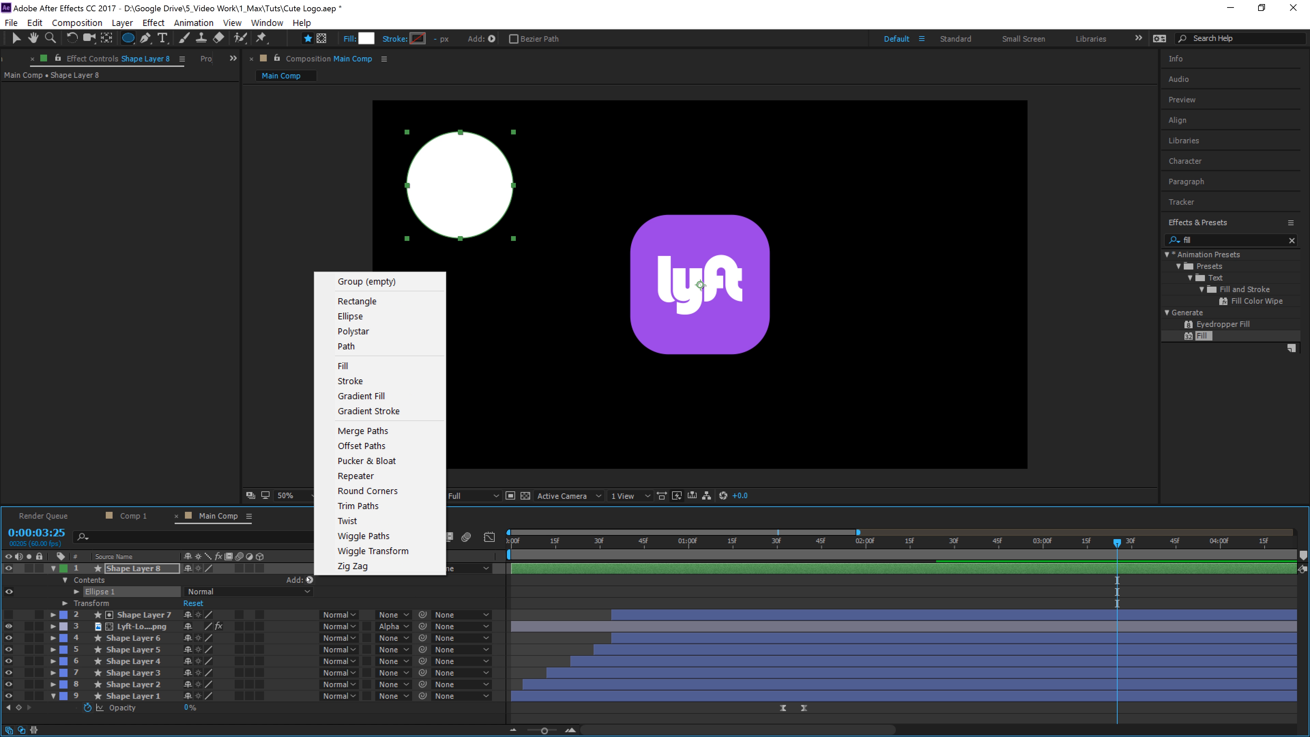
click(358, 317)
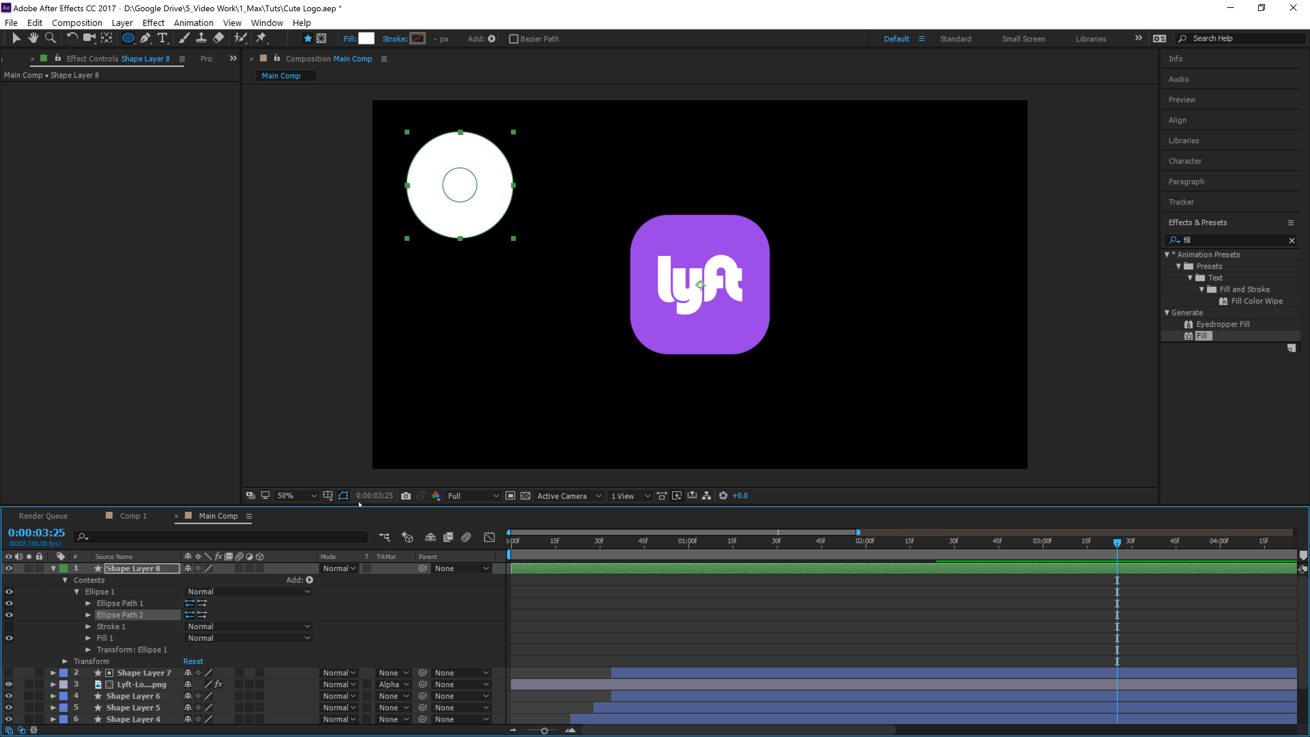
- Add Merge Paths to the Ellipse 1 group and set its mode to Subtract
click(309, 580)
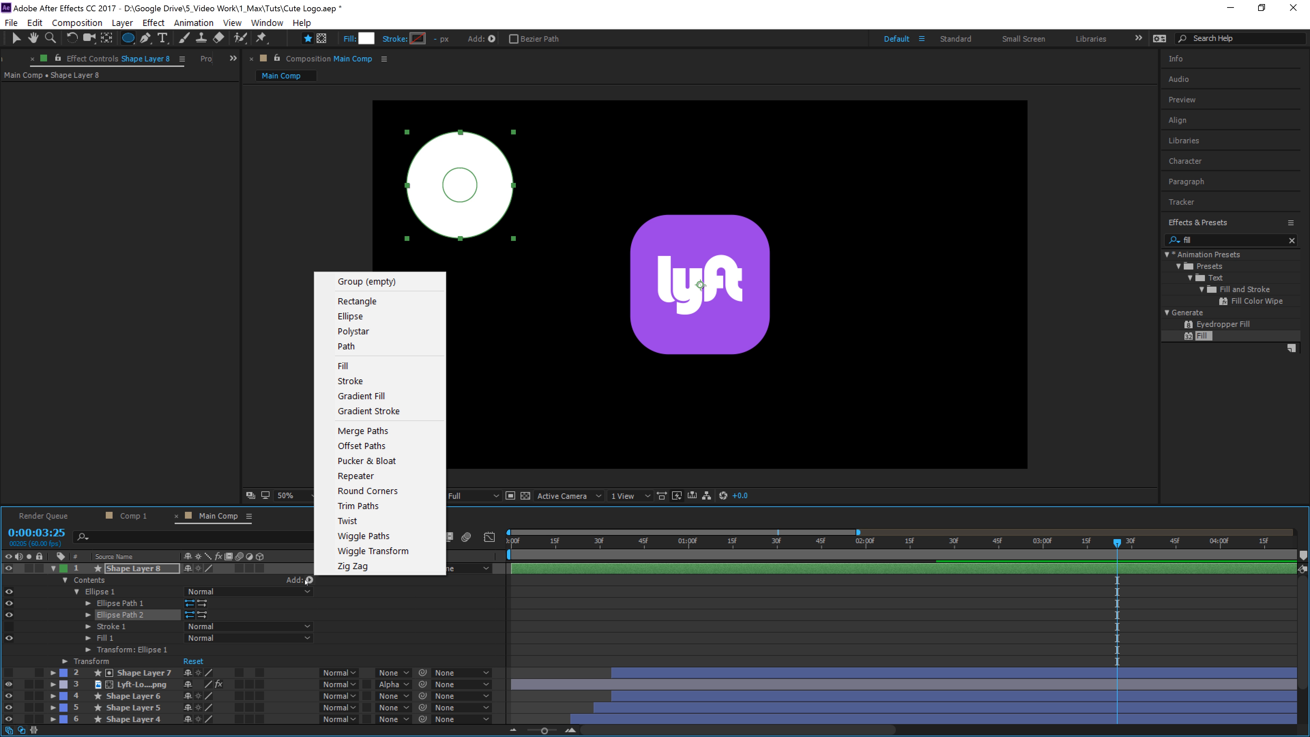
click(379, 431)
click(88, 627)
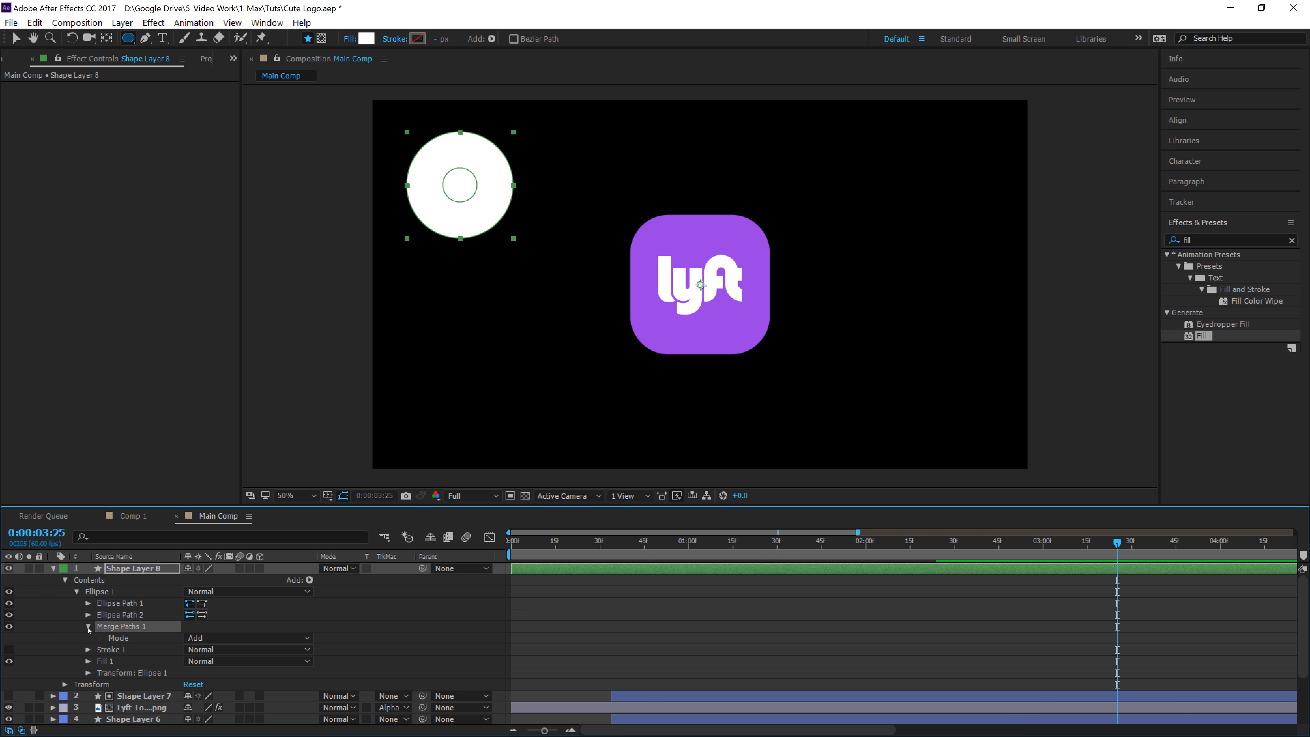
click(209, 640)
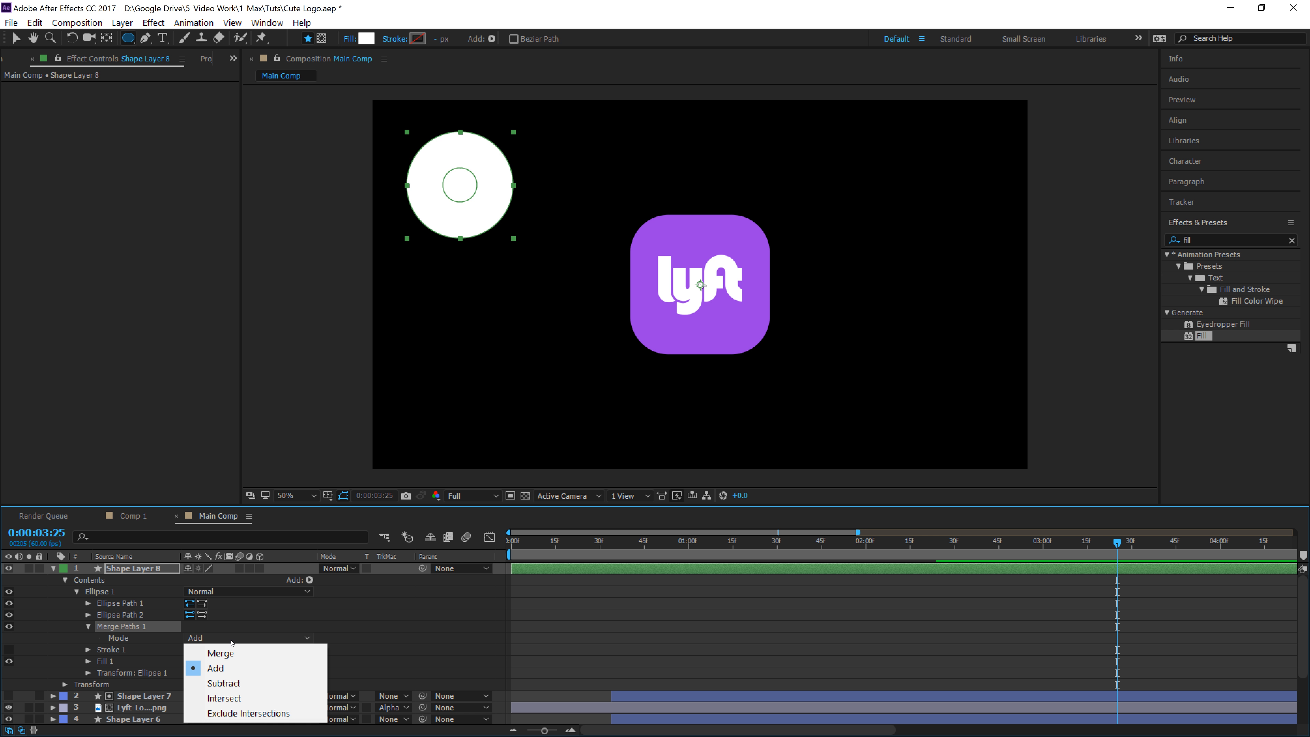
click(212, 683)
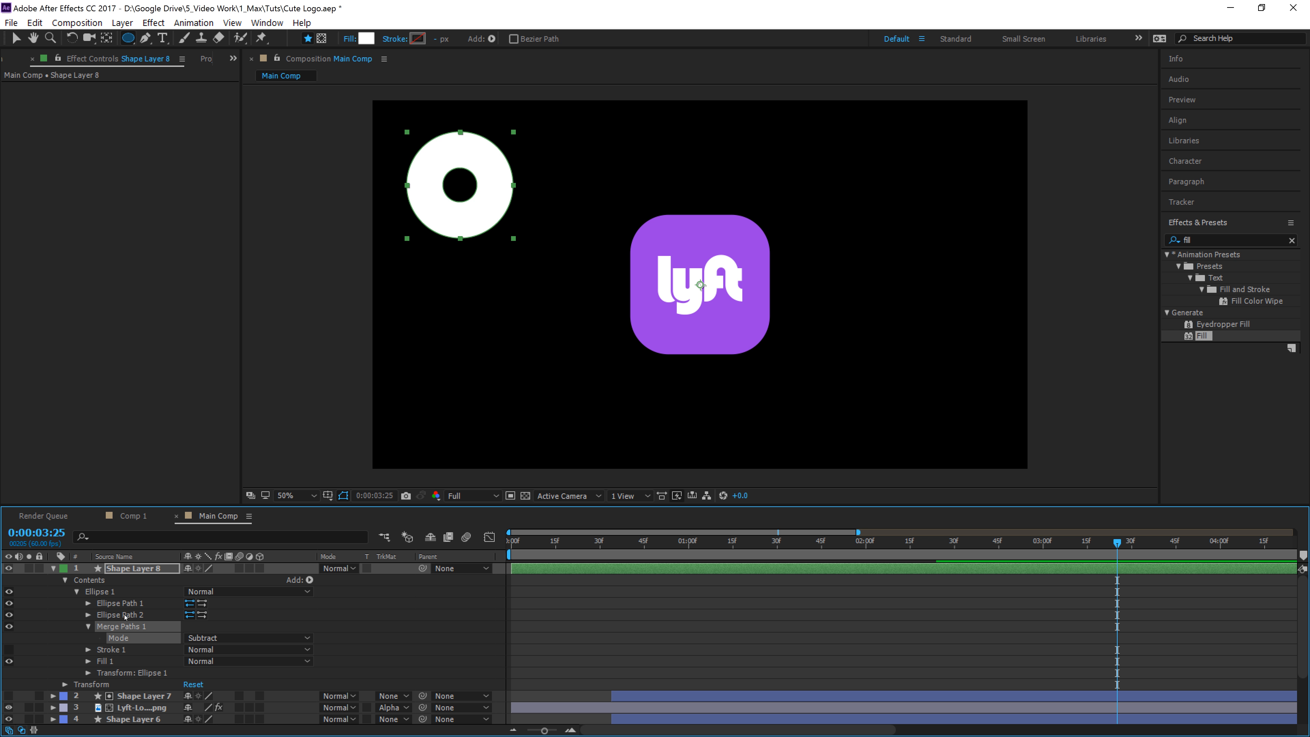
- Enable Size keyframing on Ellipse Path 1 at 0:00:02:00 and enlarge the size to 351
click(170, 615)
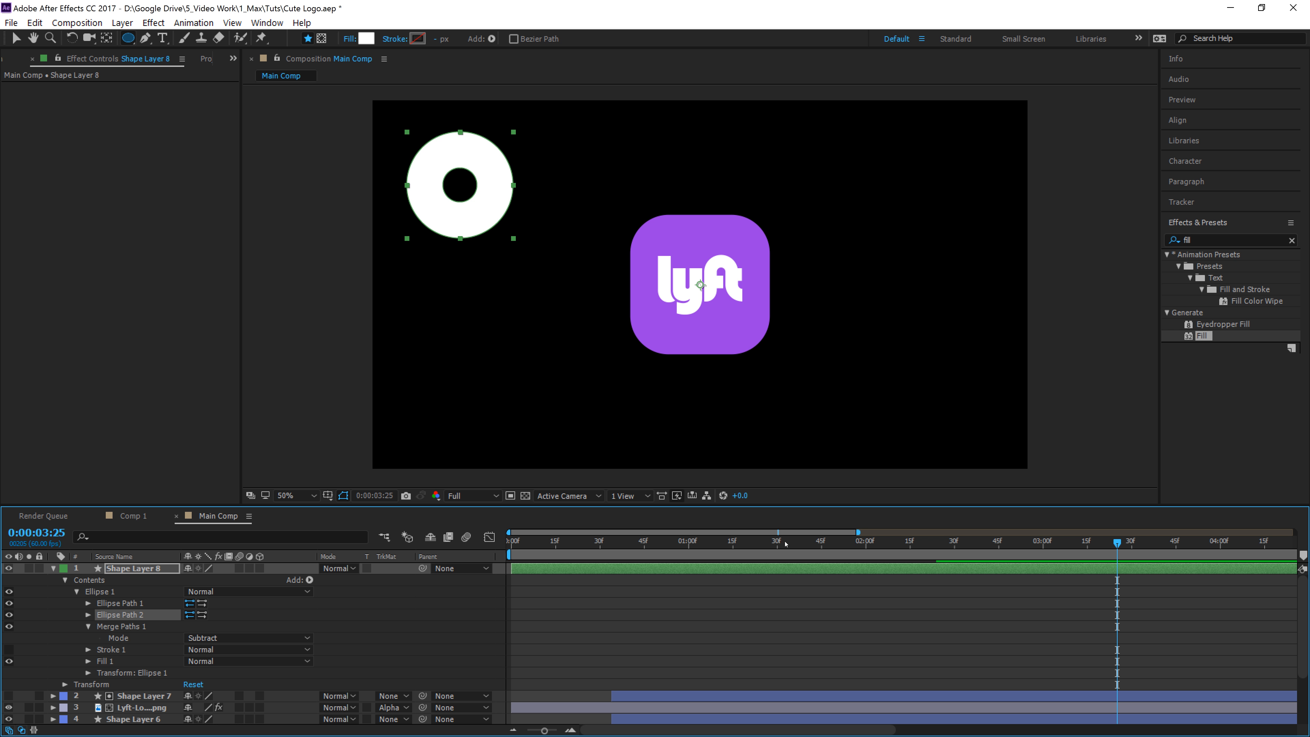
key(space)
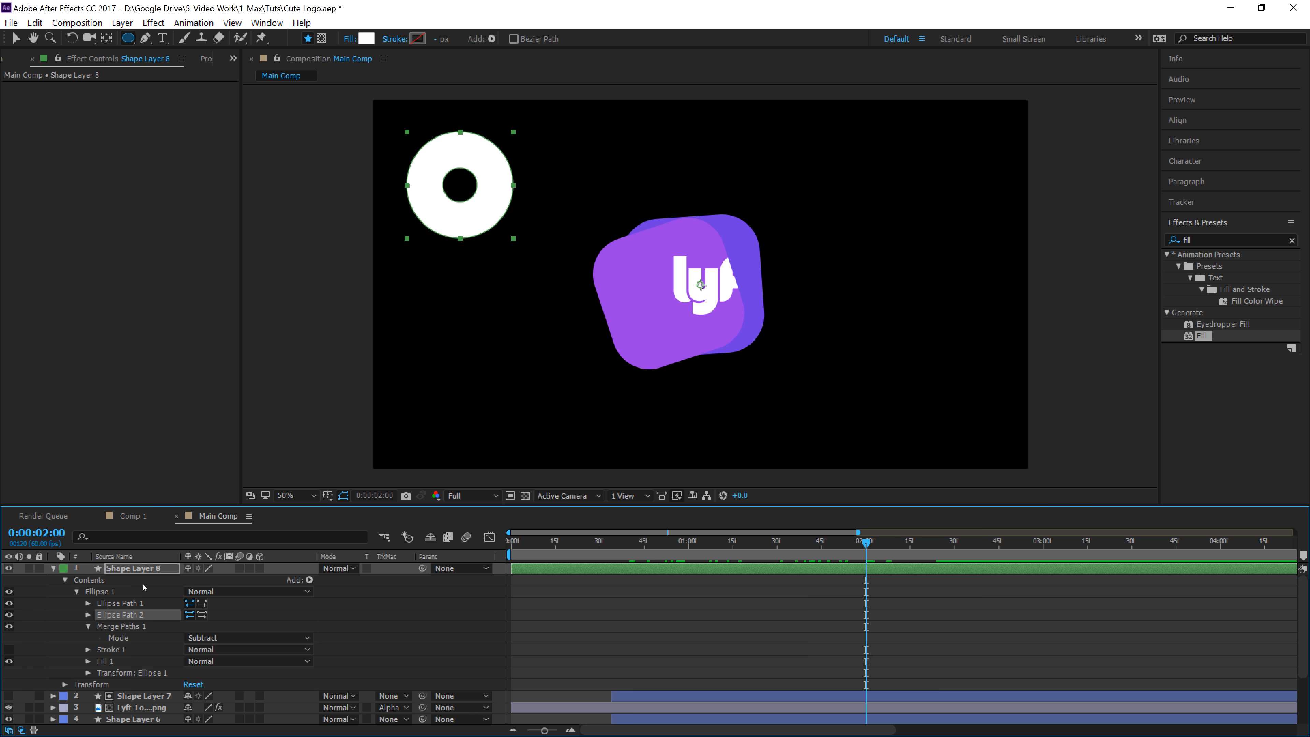
click(107, 607)
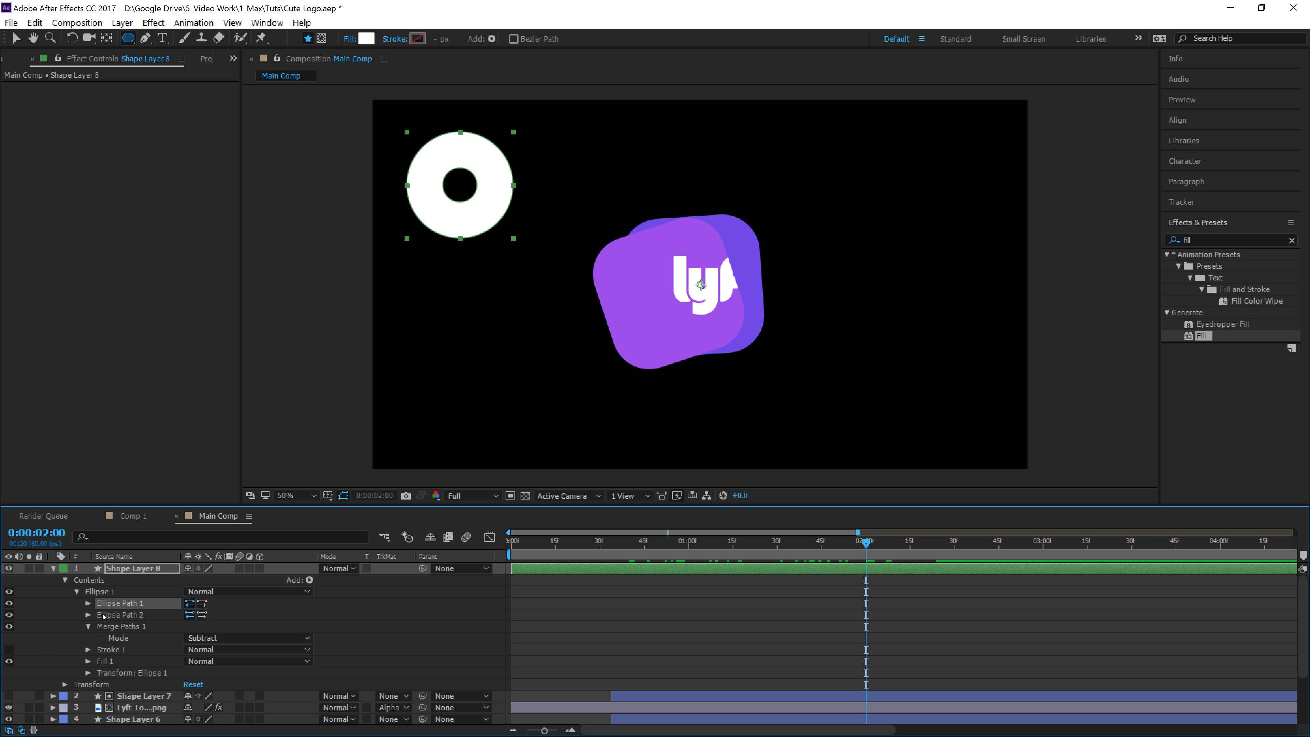
click(88, 603)
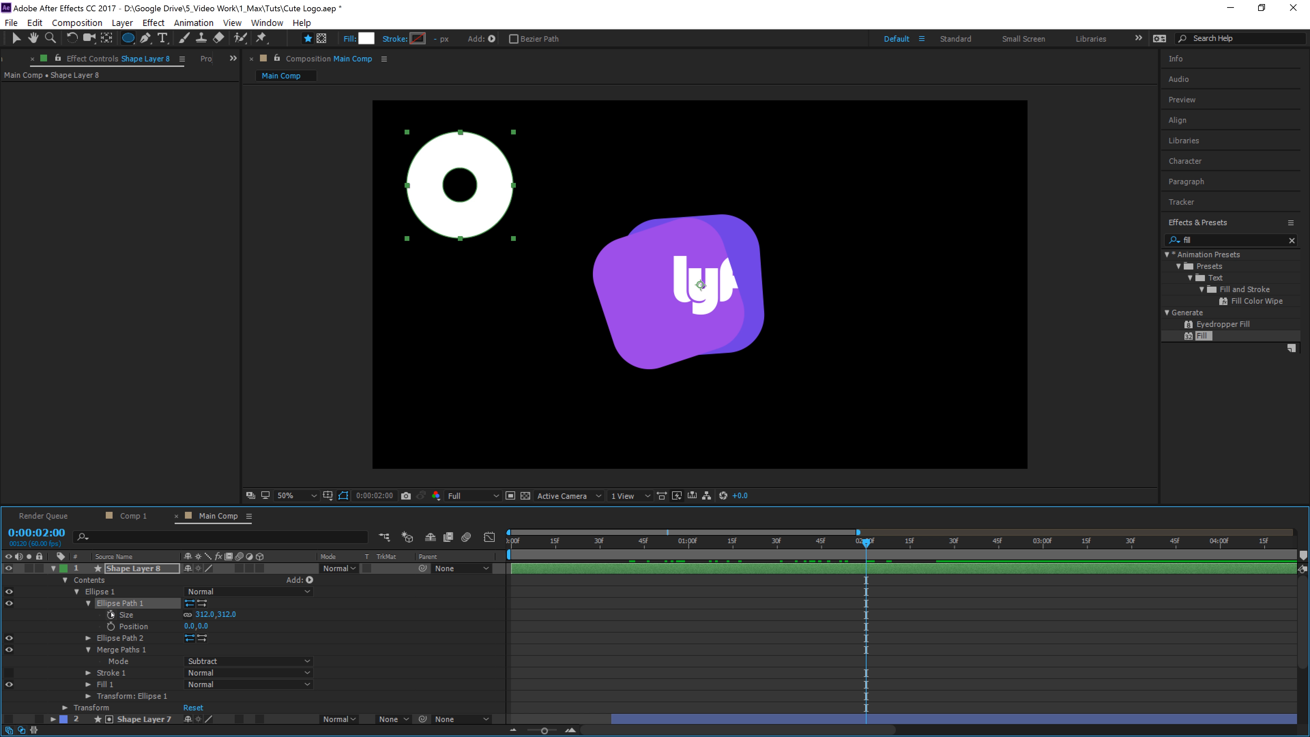
click(112, 615)
drag(225, 615, 253, 617)
- At 0:00:01:35, set Ellipse Path 1's Size to 0
drag(874, 542, 792, 568)
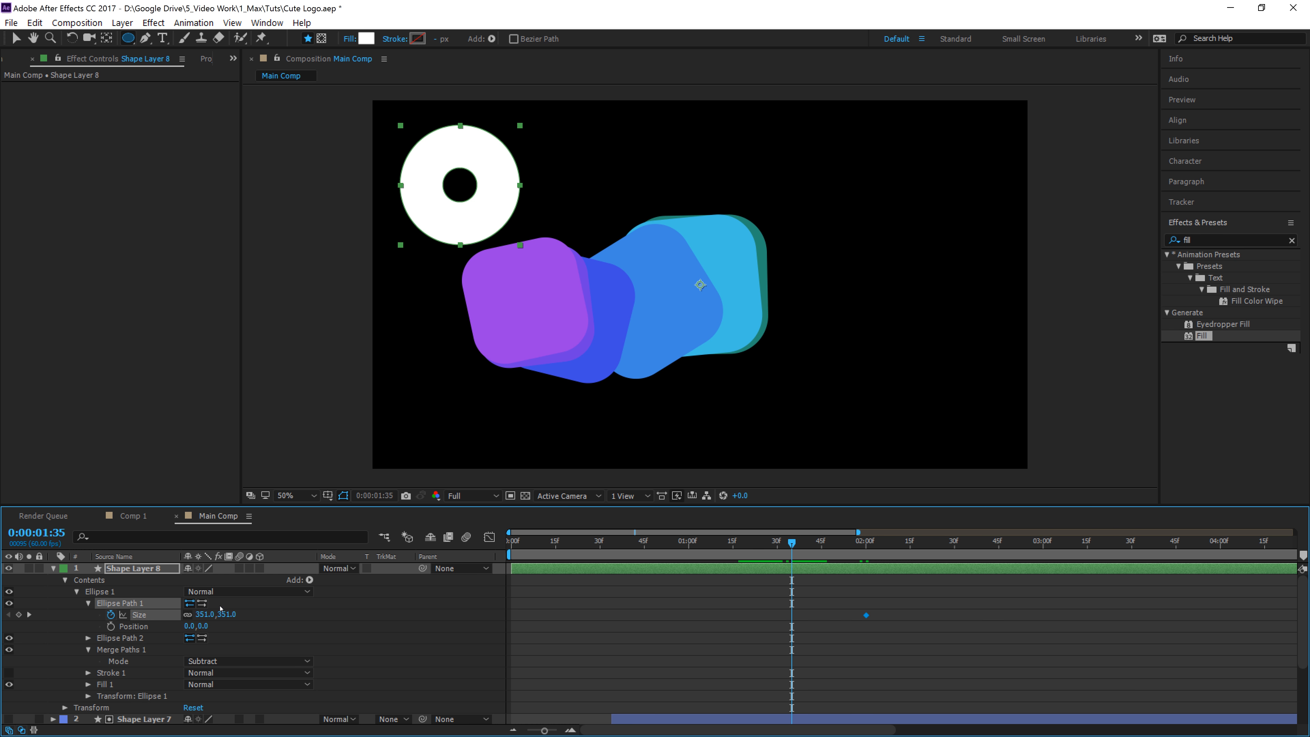
click(221, 614)
text(0)
key(Return)
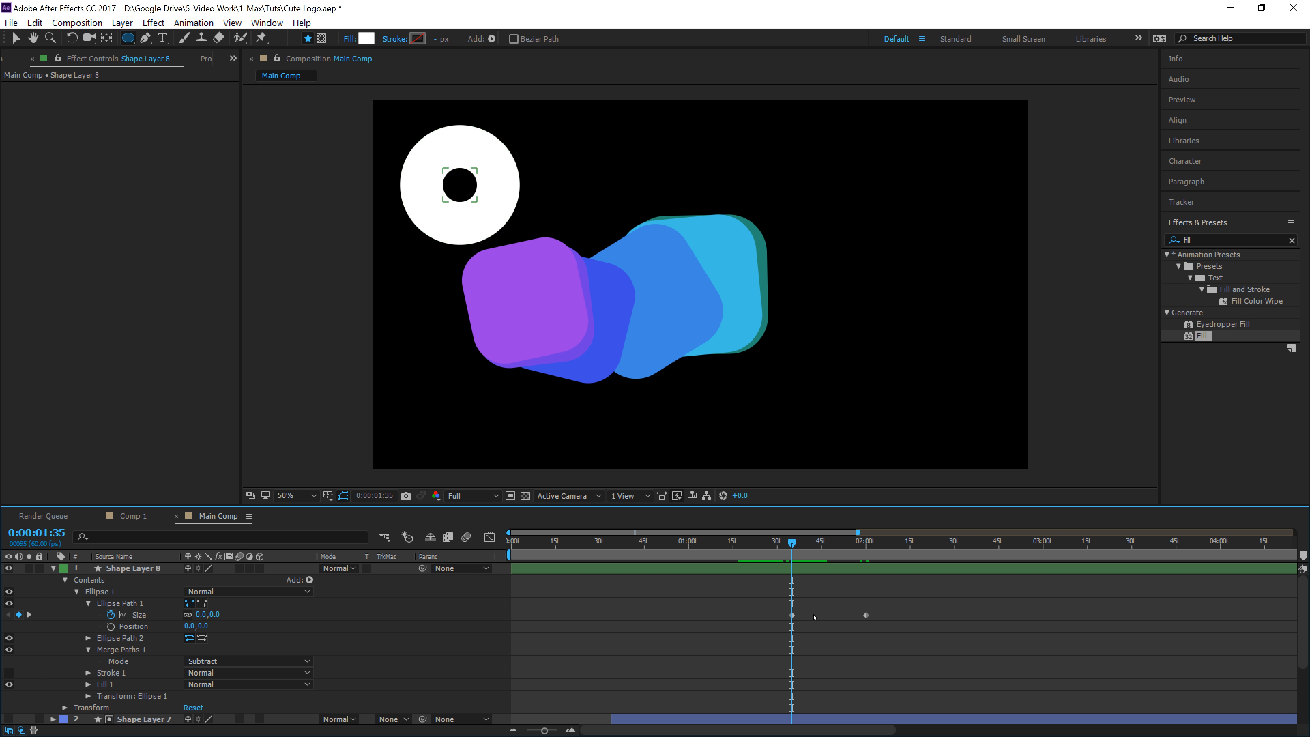
- Enable Size keyframing on Ellipse Path 2 at 0:00:01:35 and set the size to 0
click(88, 638)
click(111, 650)
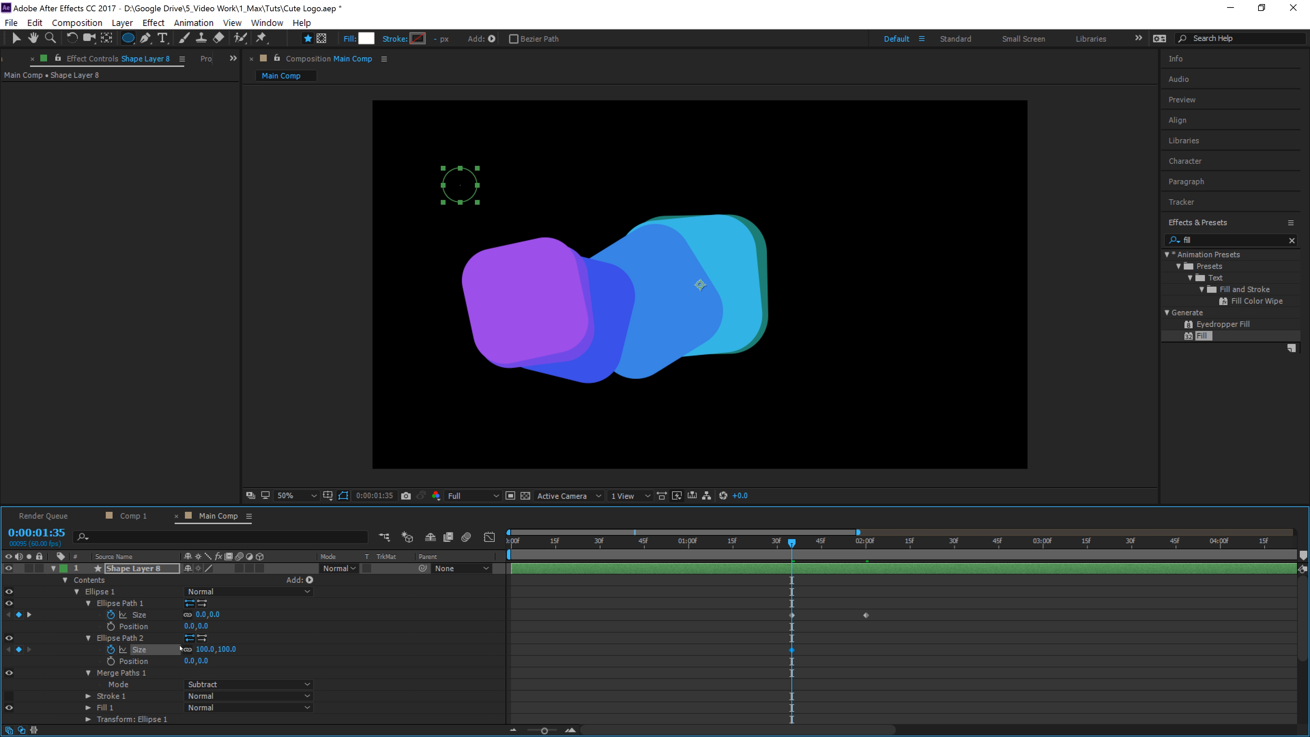
click(223, 649)
text(0)
click(950, 579)
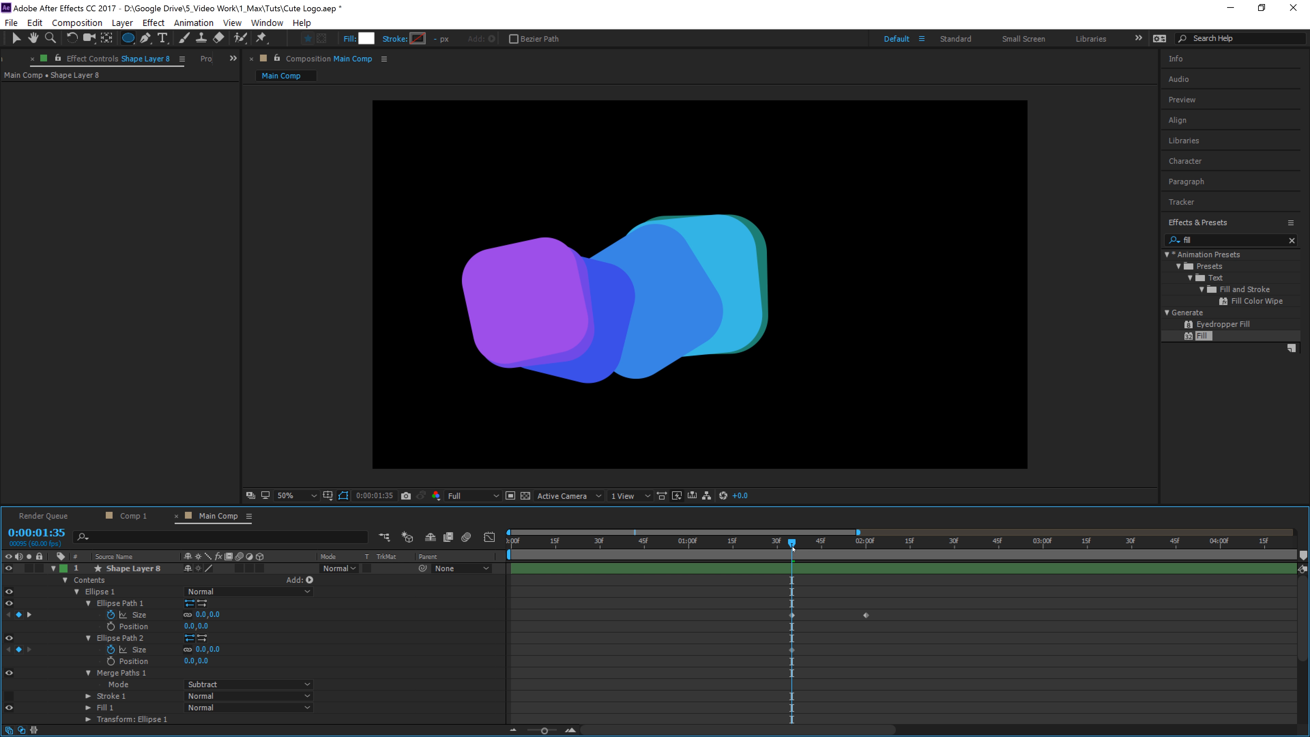
- At 0:00:02:00, enlarge Ellipse Path 2's Size beyond the outer circle, and scrub back to about 0:00:01:51 to check the ring
drag(793, 548, 866, 542)
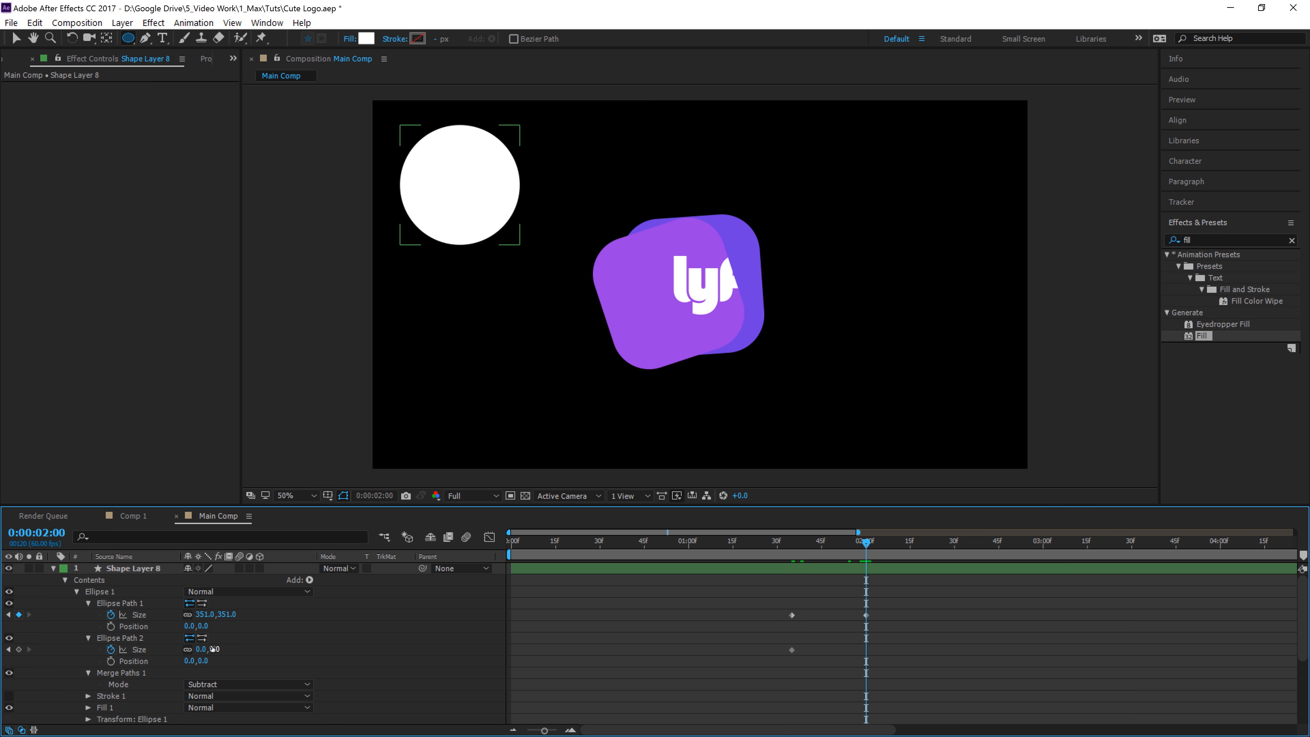
drag(212, 649, 475, 654)
click(895, 563)
drag(867, 542, 839, 546)
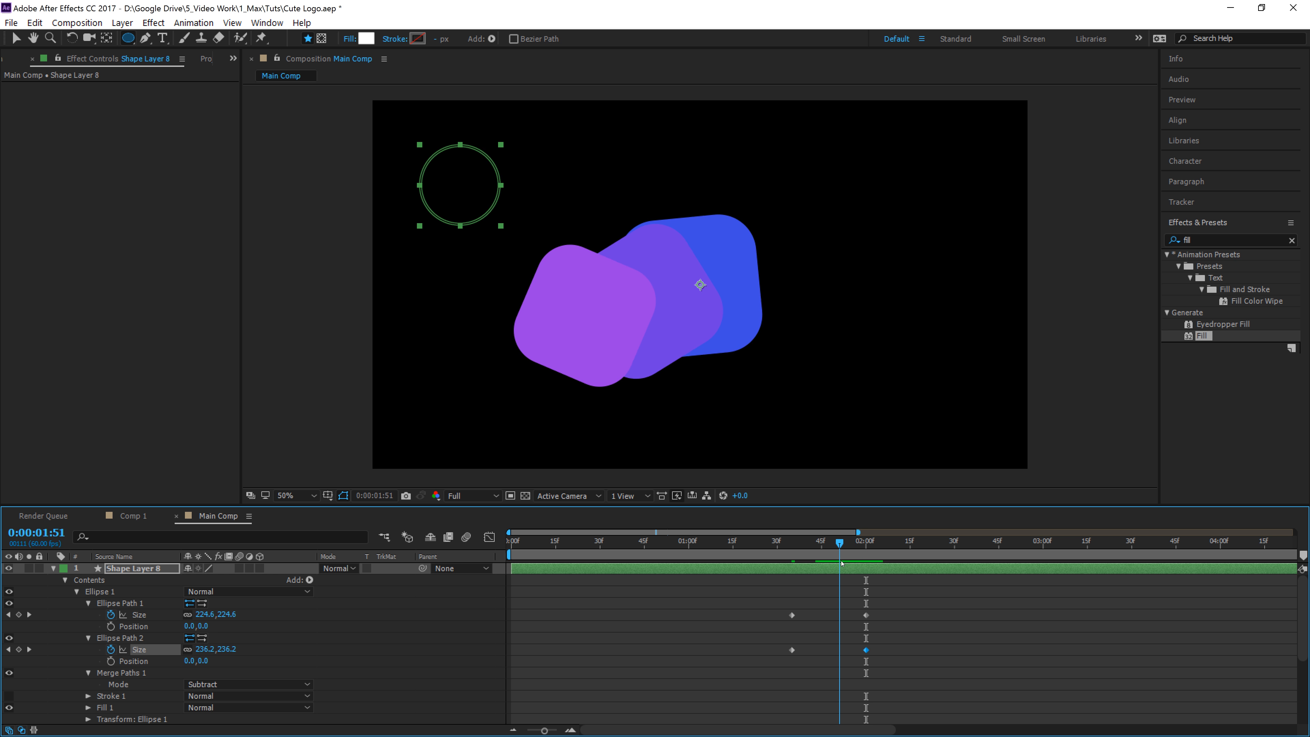
- Delay both Size keyframes of Ellipse Path 2 by about 4 frames relative to Ellipse Path 1, and preview the ring
drag(711, 635, 918, 677)
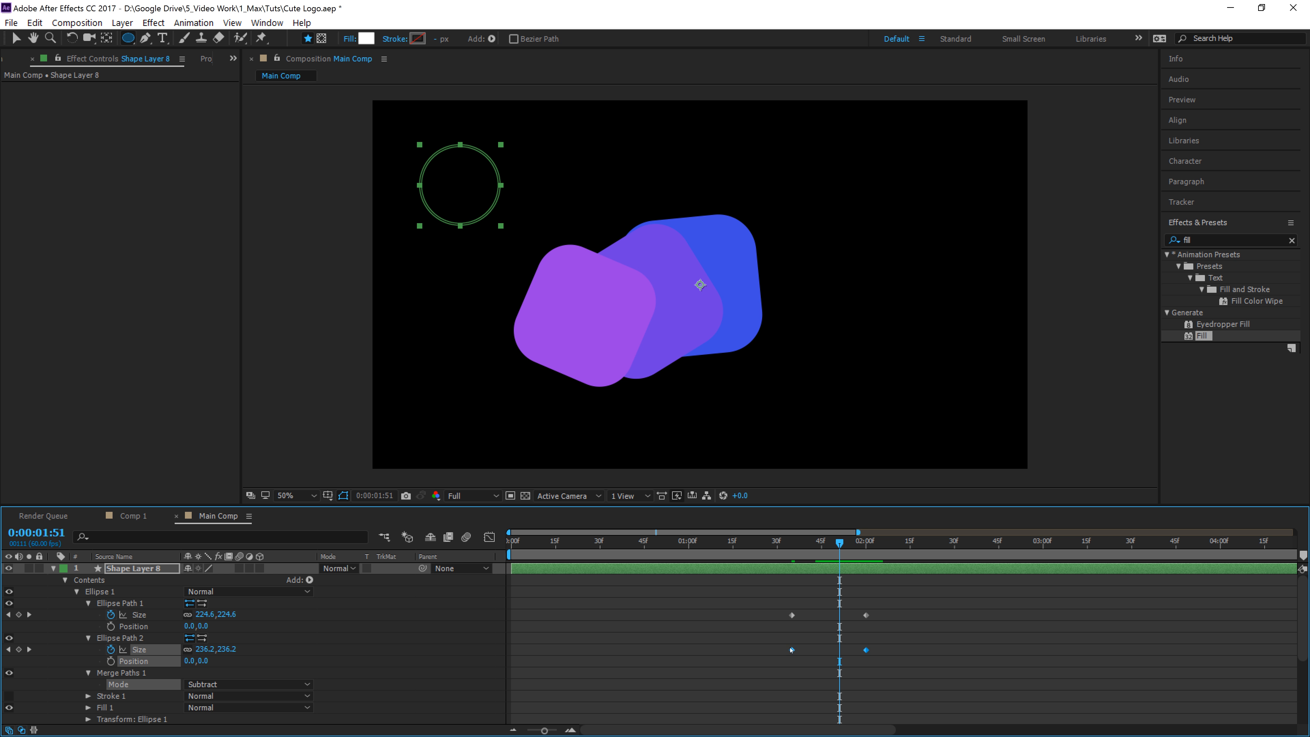
drag(791, 649, 803, 650)
mouse_move(777, 545)
mouse_down()
mouse_move(868, 548)
mouse_move(796, 561)
mouse_up()
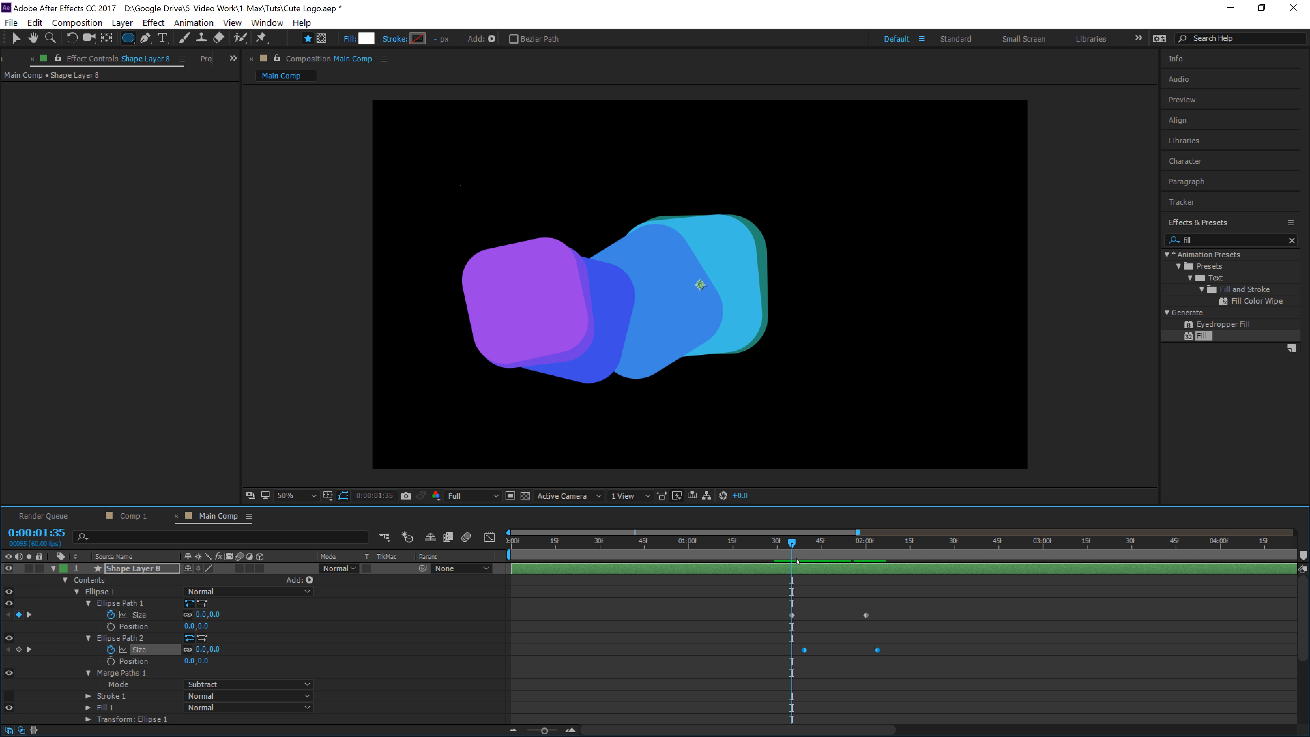
key(space)
key(space)
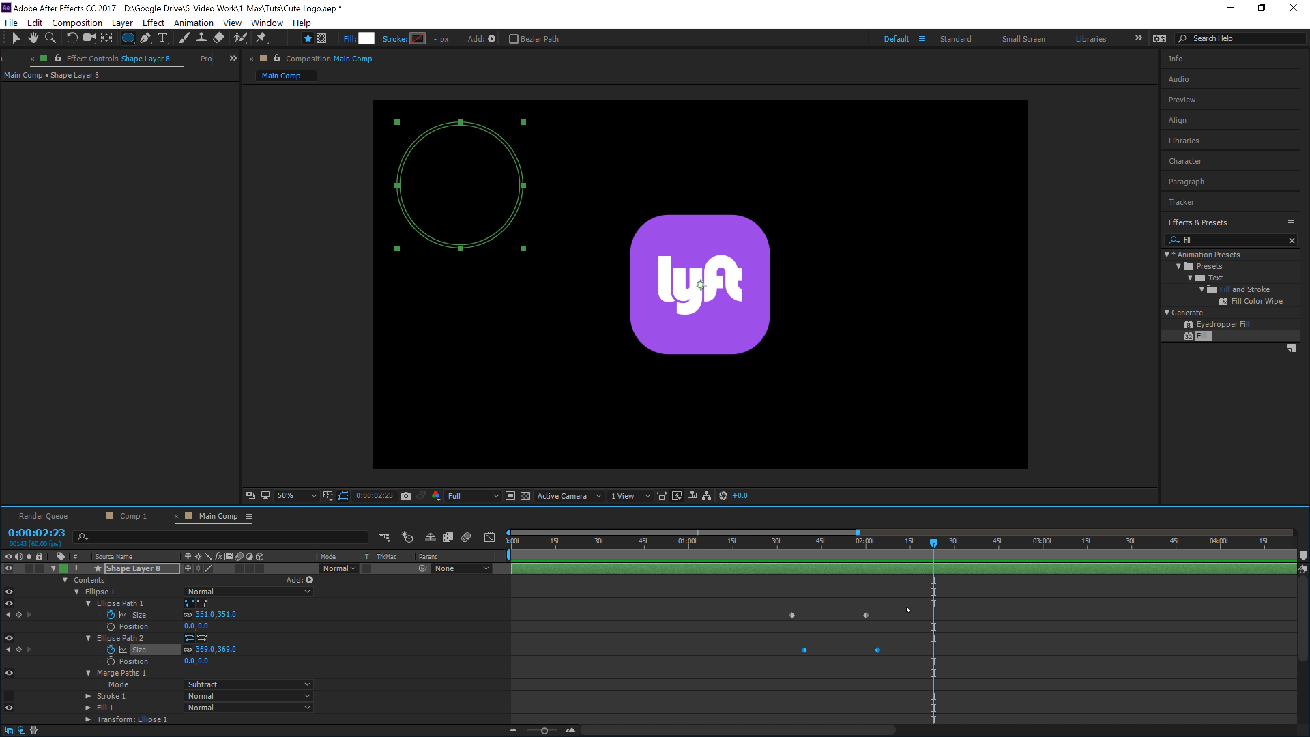
- Apply Easy Ease to all four Size keyframes of both ellipse paths and preview the animation
drag(903, 602, 752, 666)
right_click(792, 615)
mouse_move(877, 601)
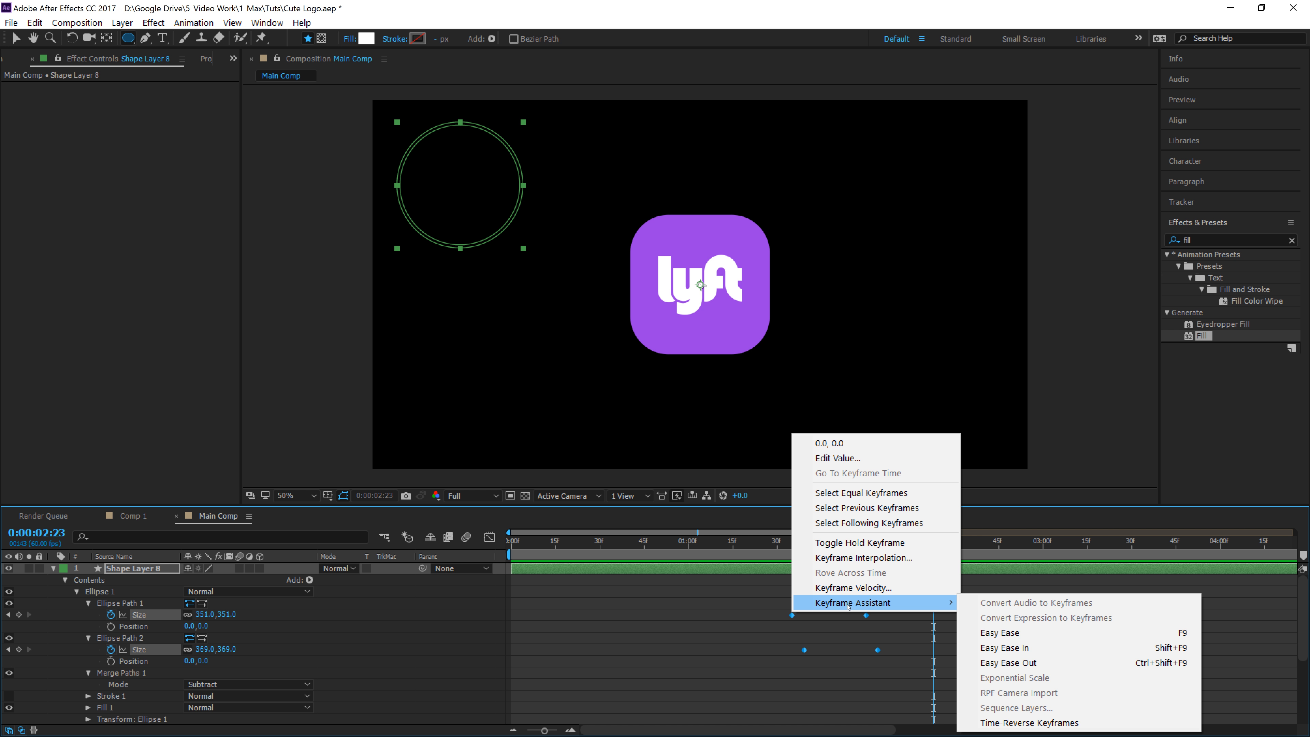
click(980, 635)
click(775, 542)
key(space)
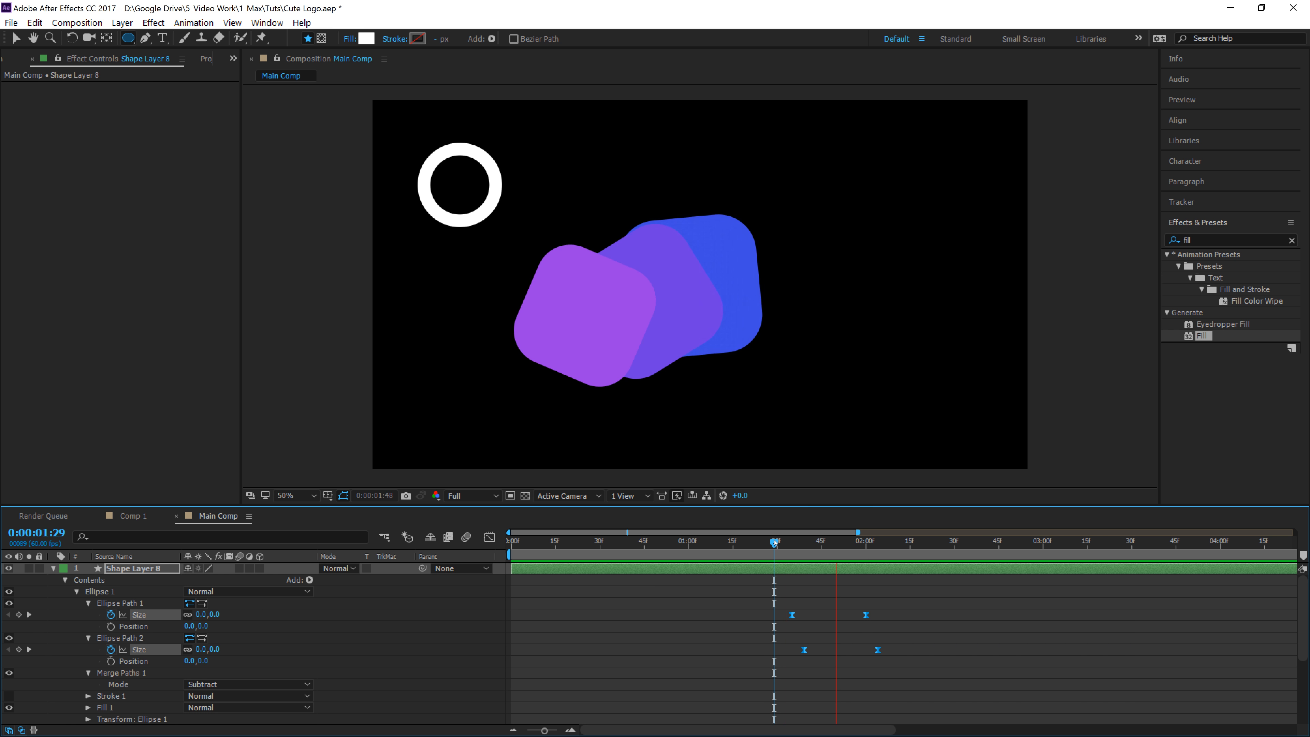
key(space)
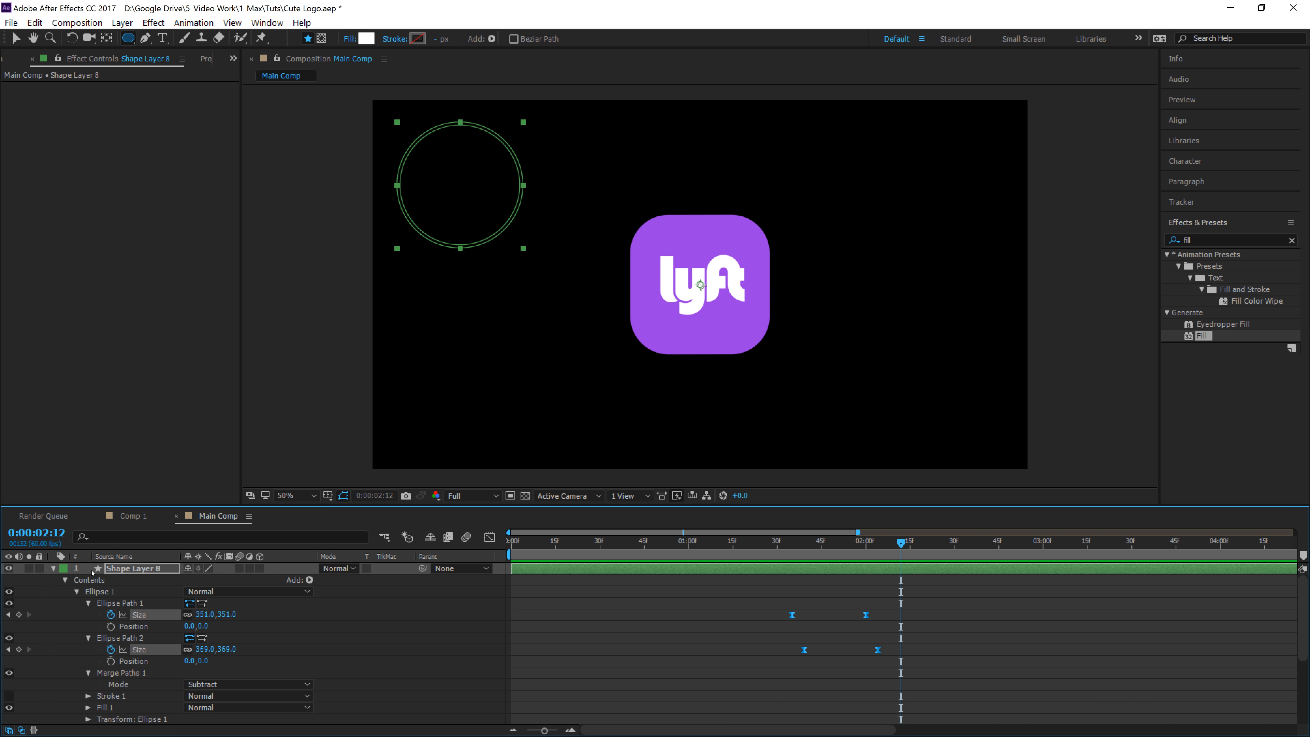
- Trim Shape Layer 8 to run from 0:00:01:32 to about 0:00:02:10, then shift it to start at about 0:00:01:00
mouse_move(797, 543)
mouse_down()
mouse_move(766, 544)
mouse_move(783, 548)
mouse_up()
drag(511, 569, 782, 569)
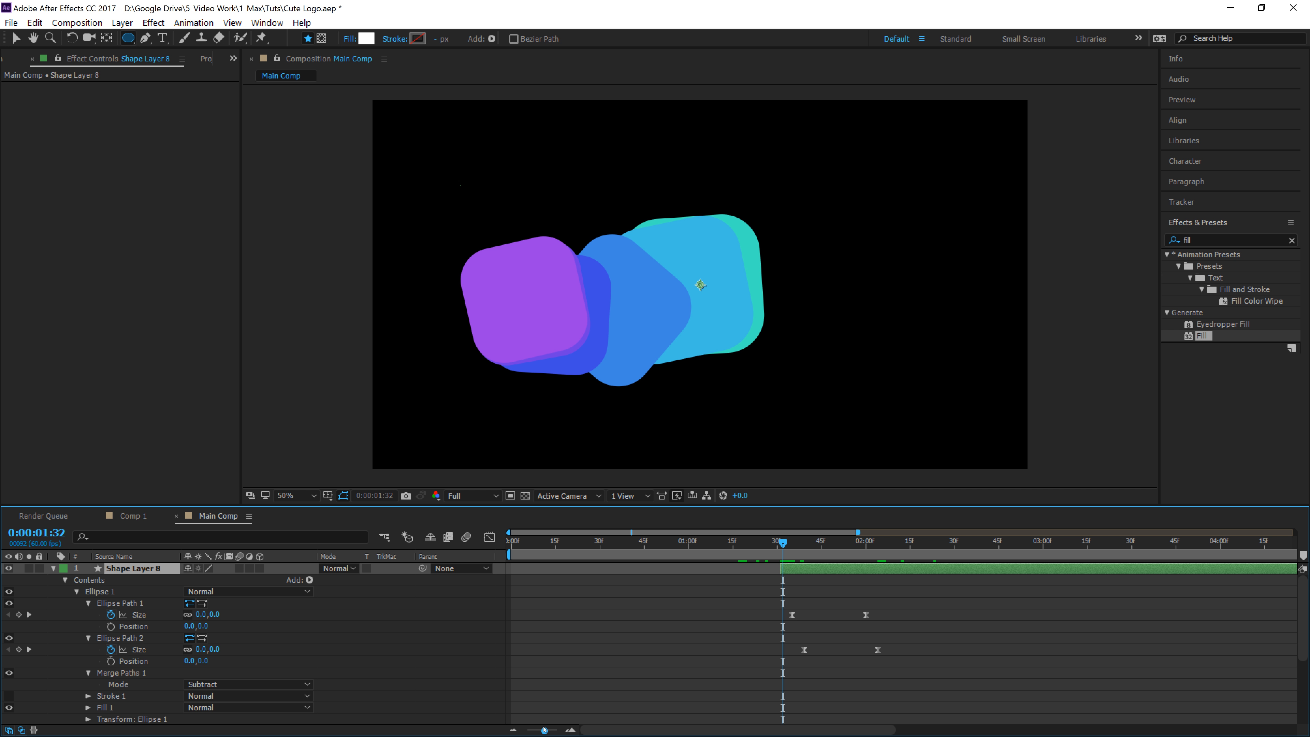
drag(544, 730, 513, 731)
drag(1291, 568, 681, 568)
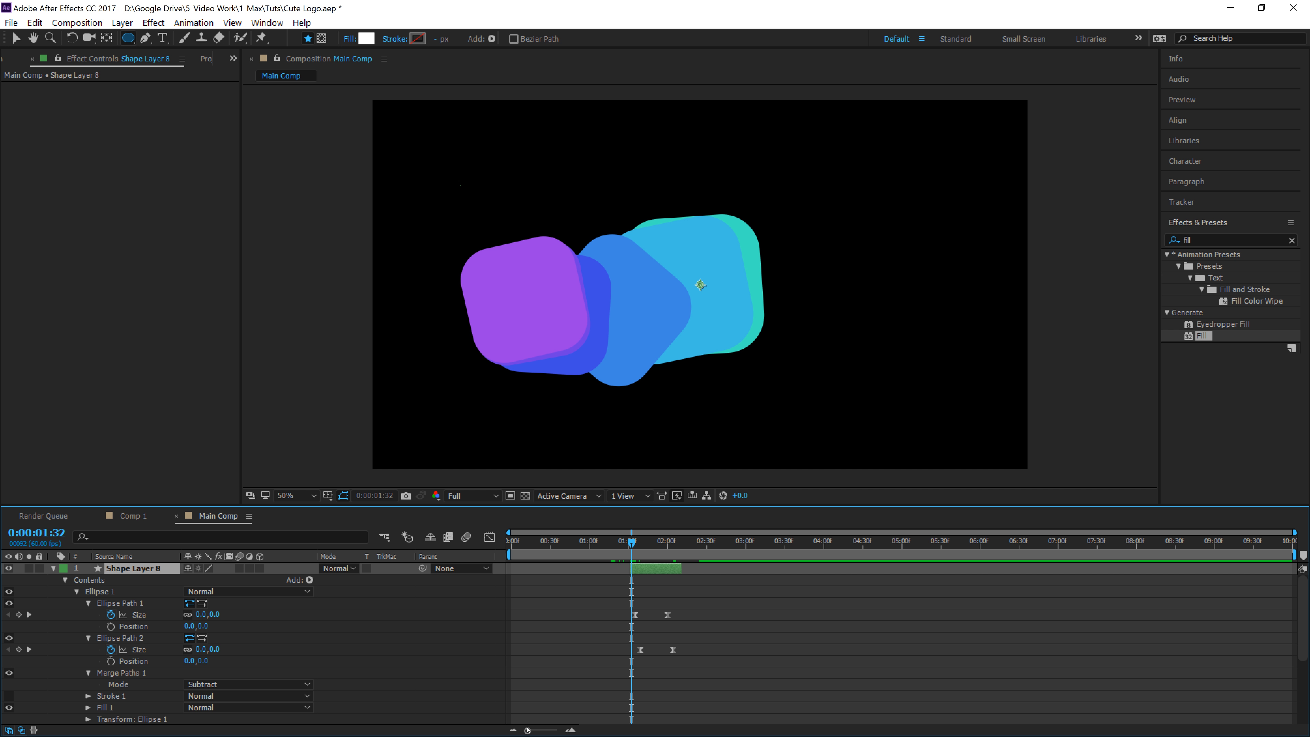
drag(527, 729, 546, 732)
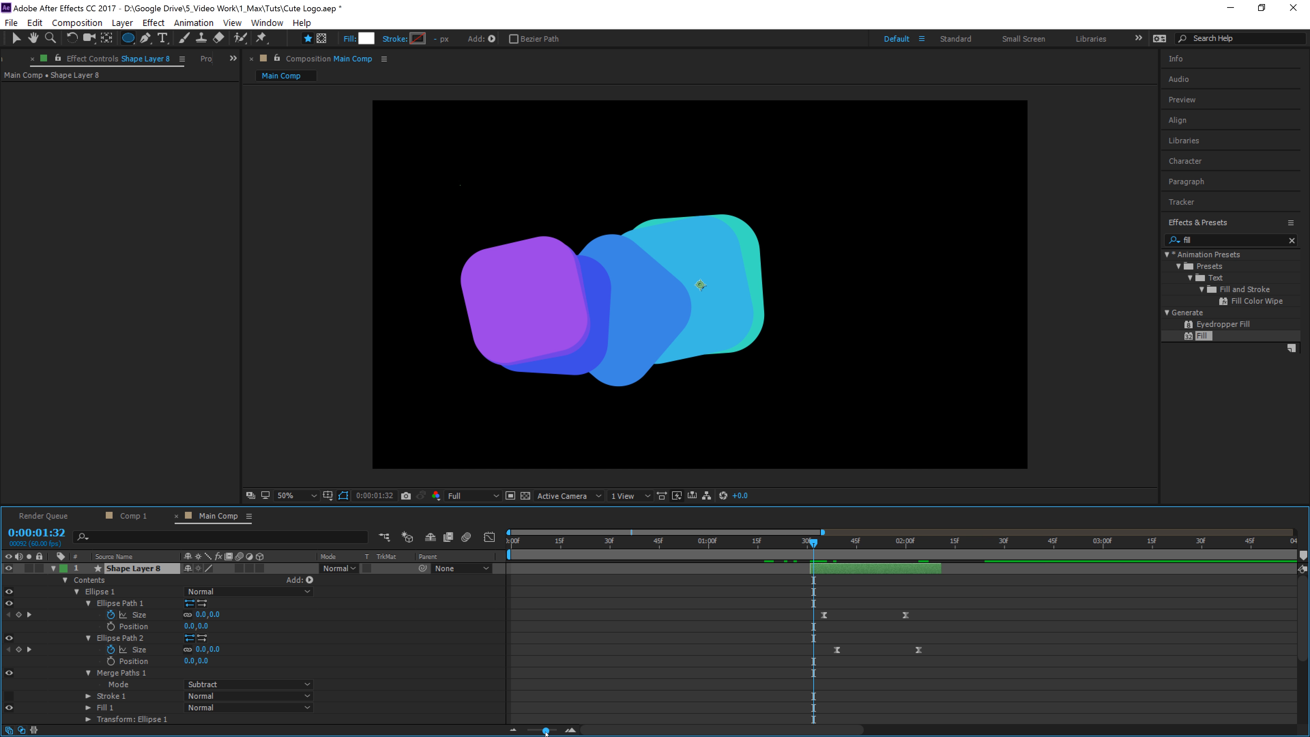
click(53, 568)
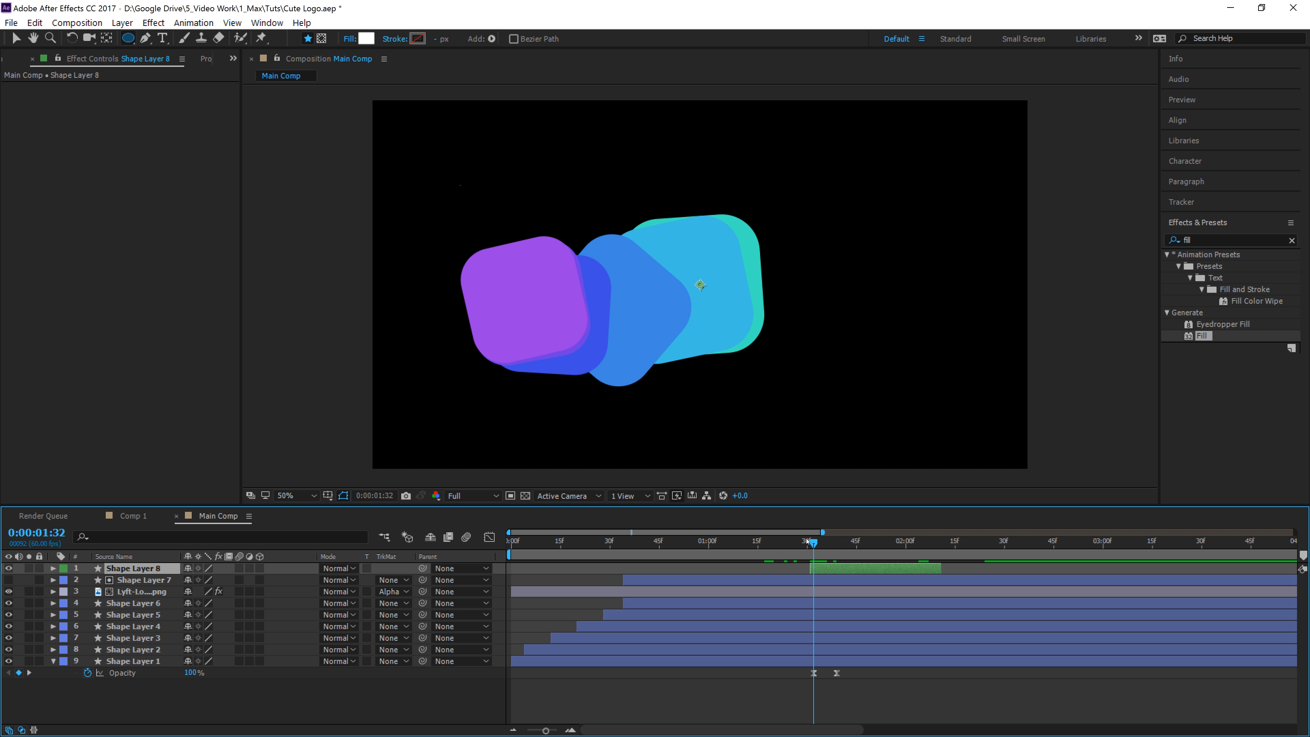
drag(807, 541, 756, 569)
drag(861, 569, 760, 573)
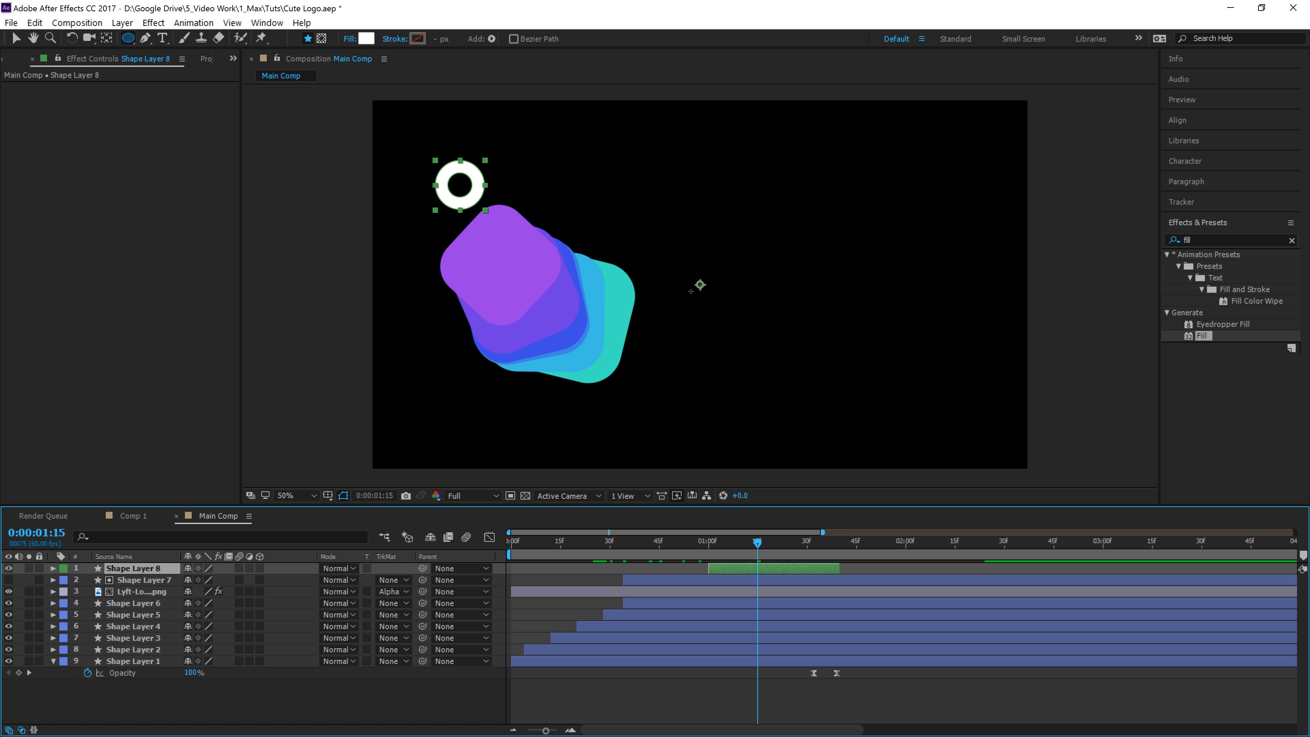
- Center the anchor point of Shape Layer 8 in the ring and move the ring onto the top corner of the purple square
key(y)
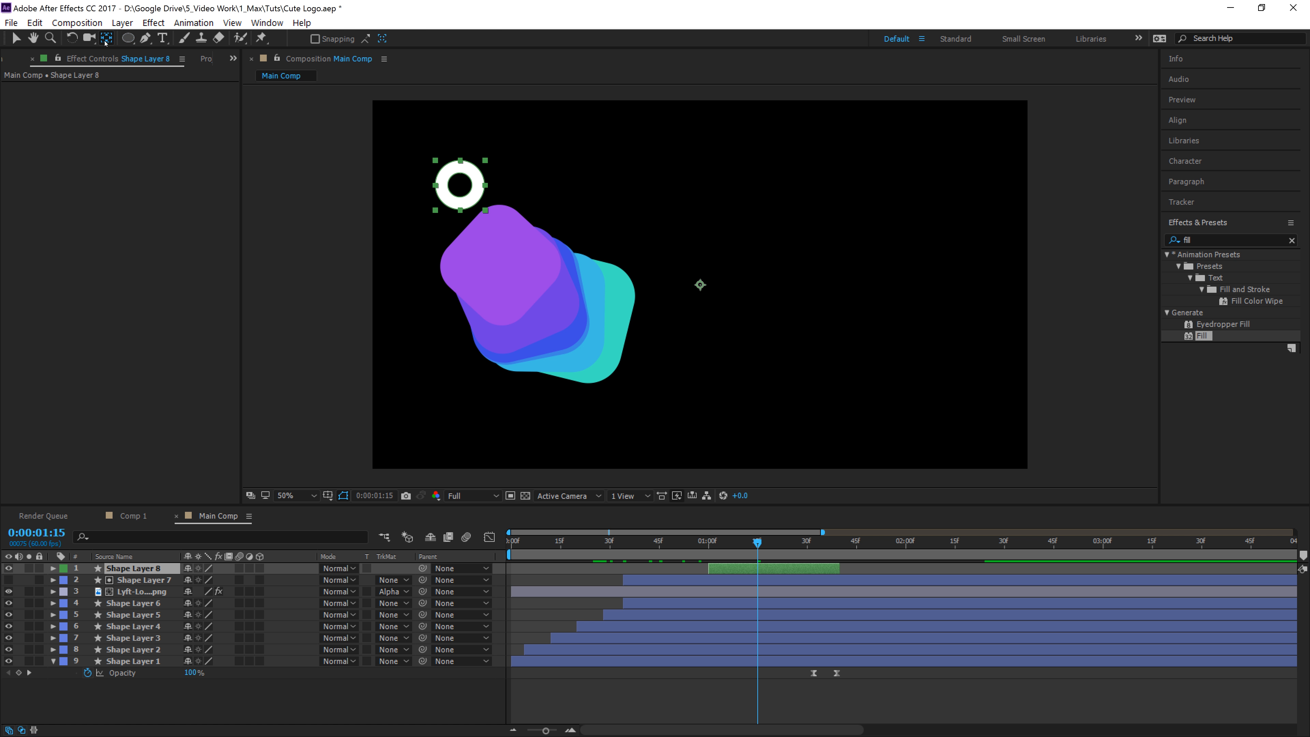
drag(699, 283, 663, 229)
key(ctrl+alt+Home)
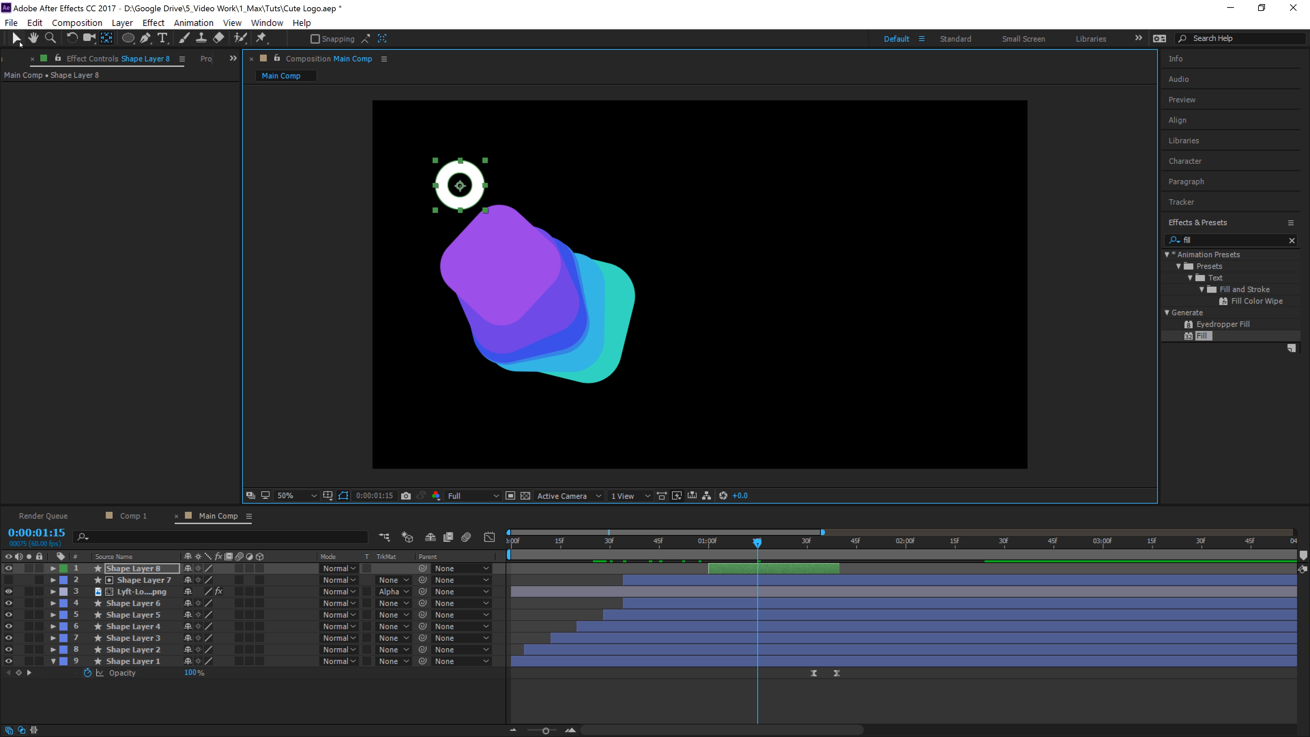
click(15, 38)
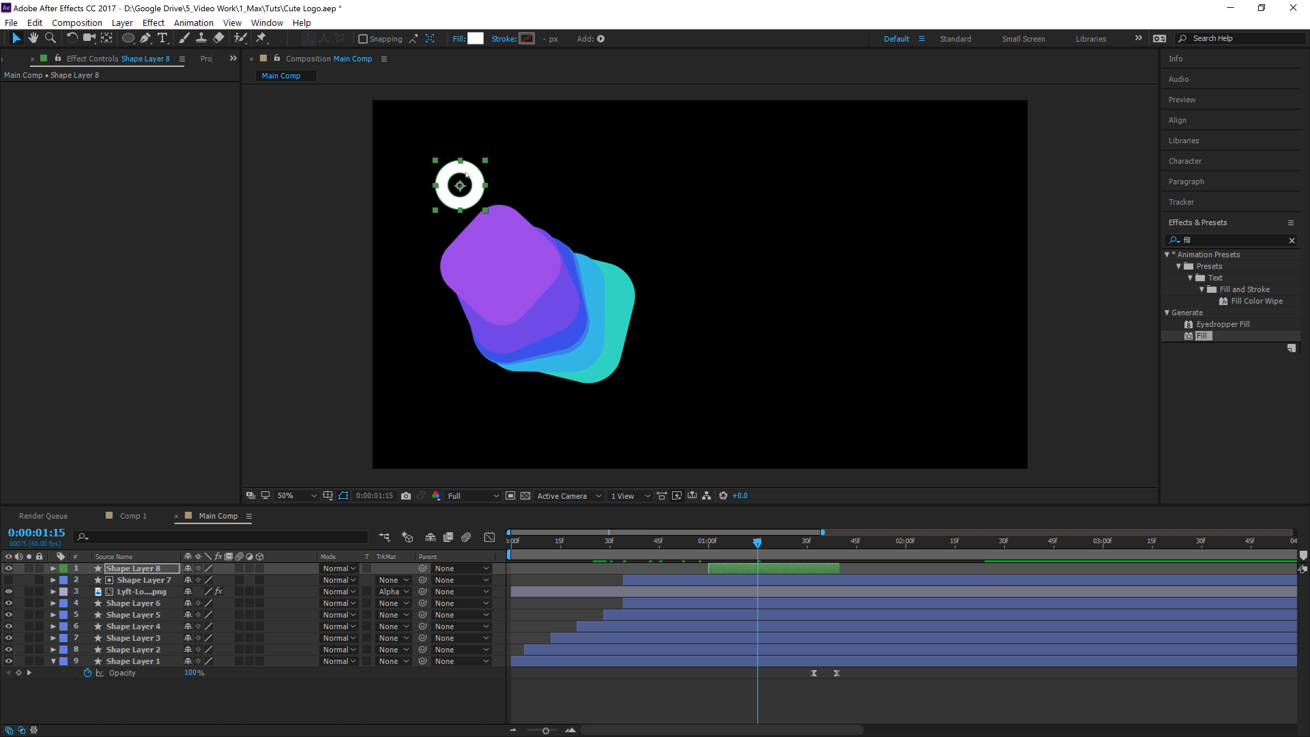
drag(466, 174, 497, 209)
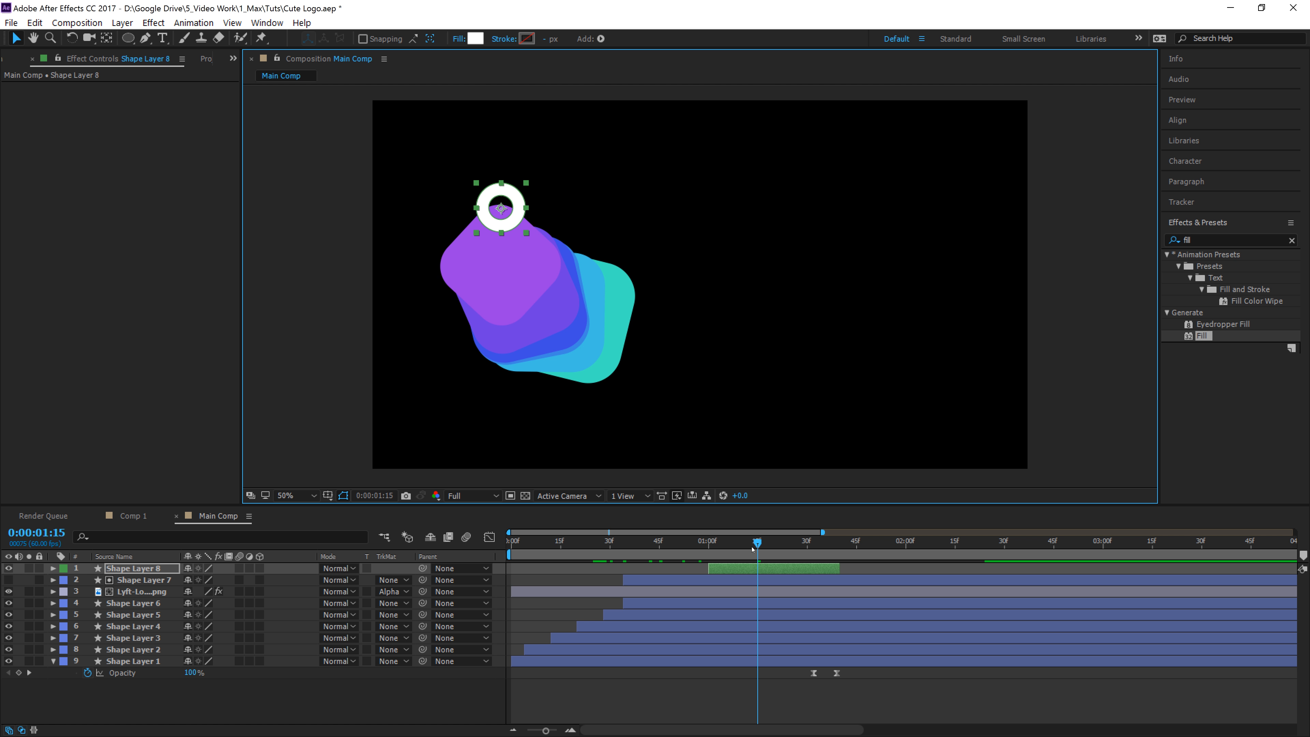
- Duplicate Shape Layer 8 and shift the copy about 7 frames later in the timeline
click(749, 568)
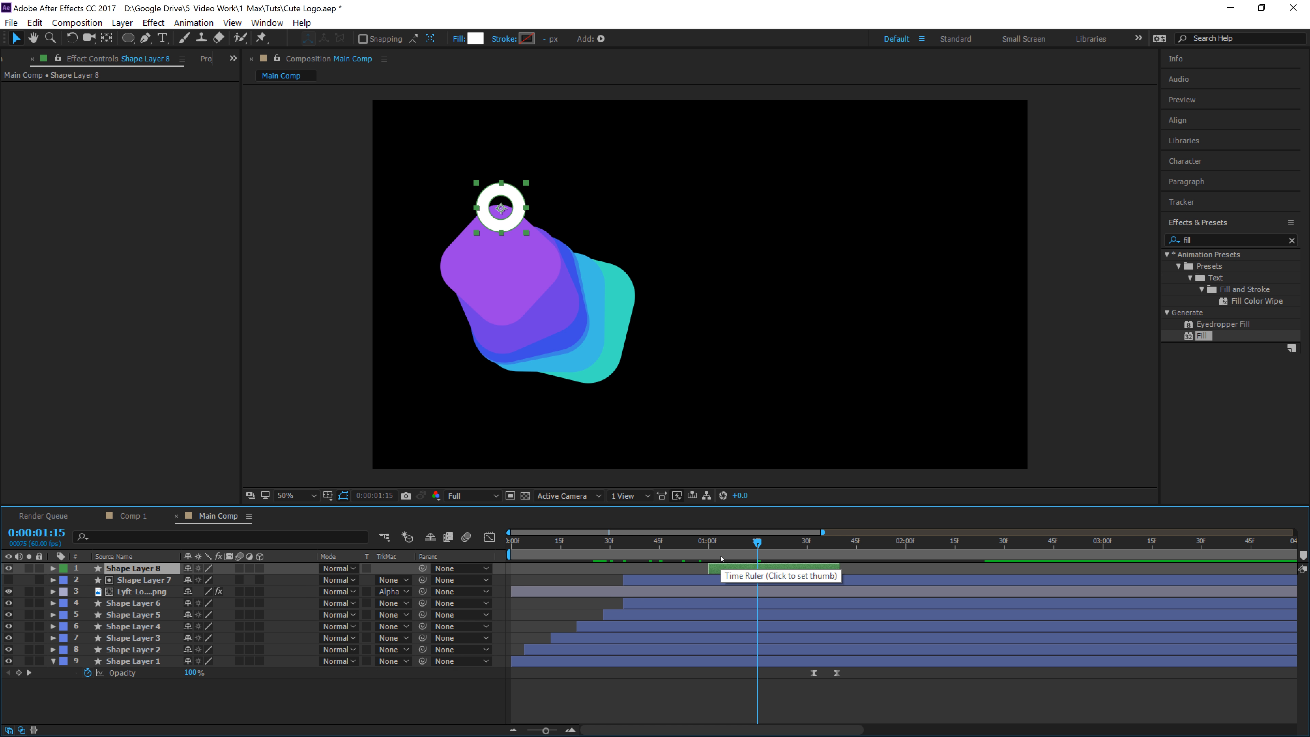
key(ctrl+d)
drag(727, 573, 750, 571)
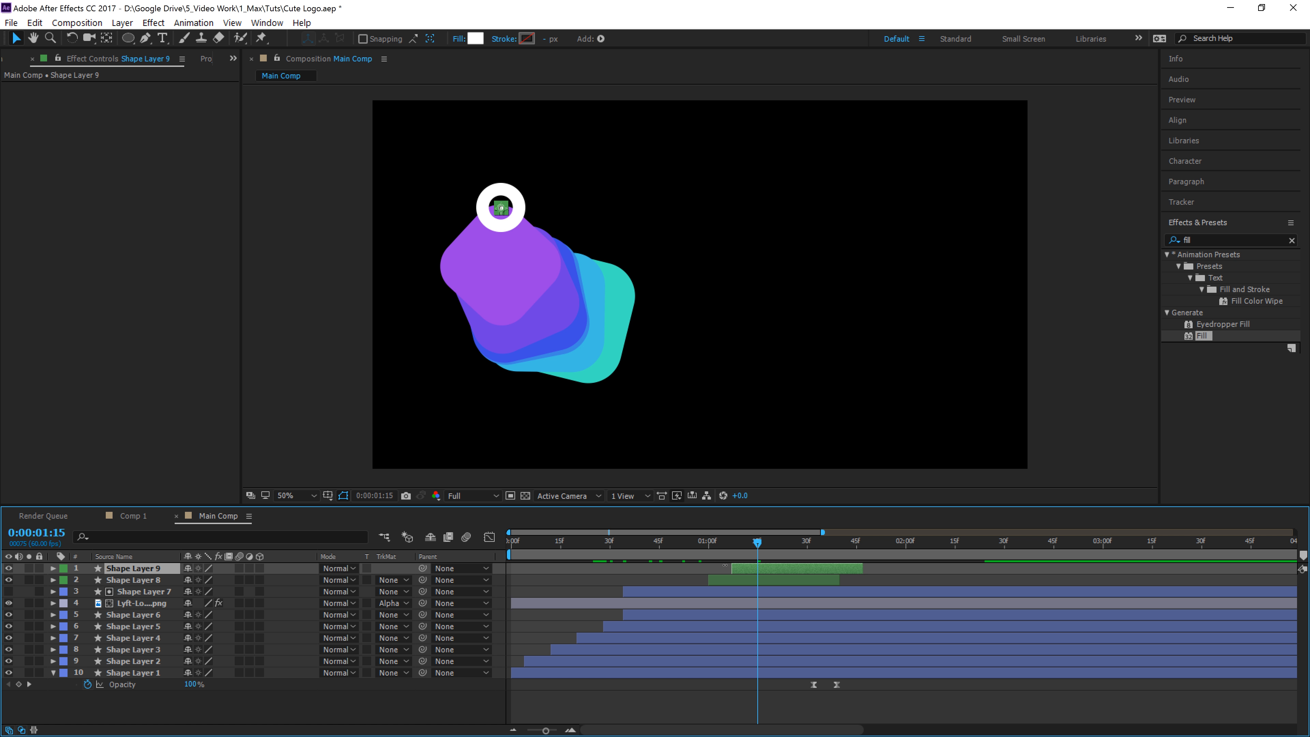
- Set the fill color of the duplicated ring to red (#E82B34)
click(474, 42)
drag(611, 287, 611, 179)
click(563, 193)
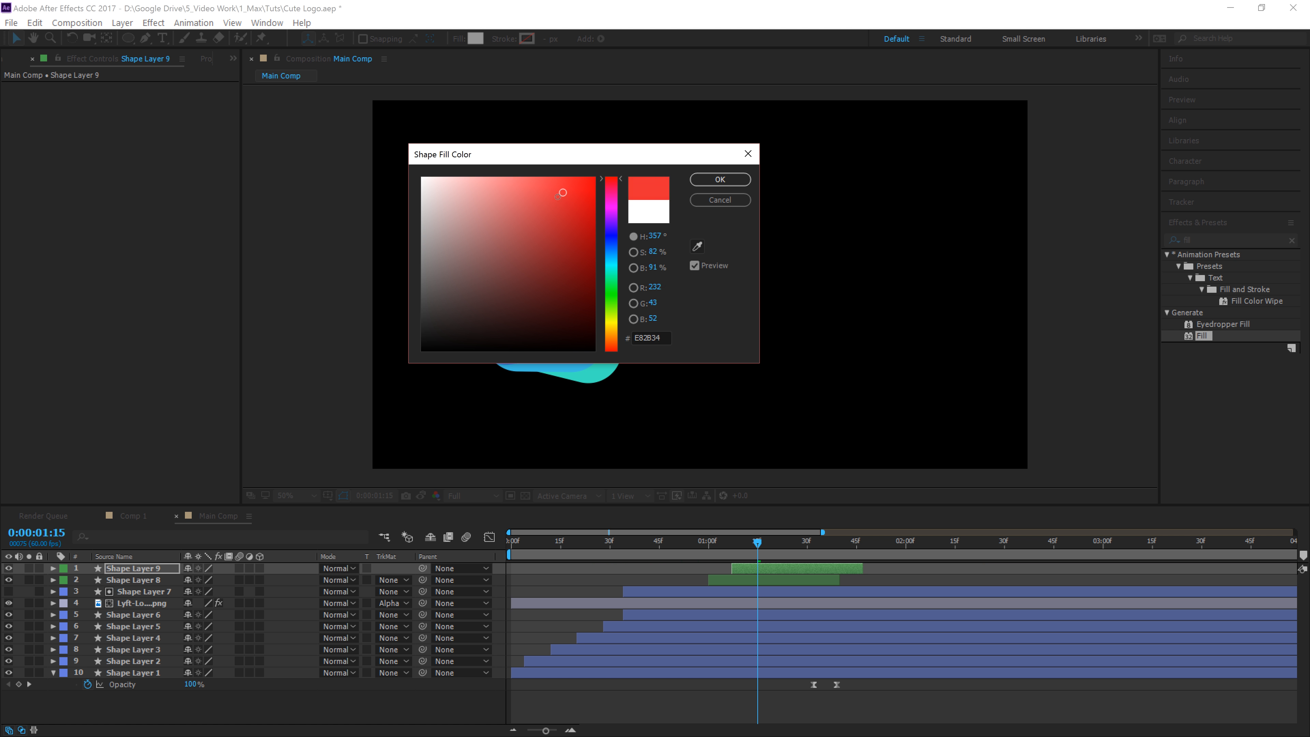
click(720, 179)
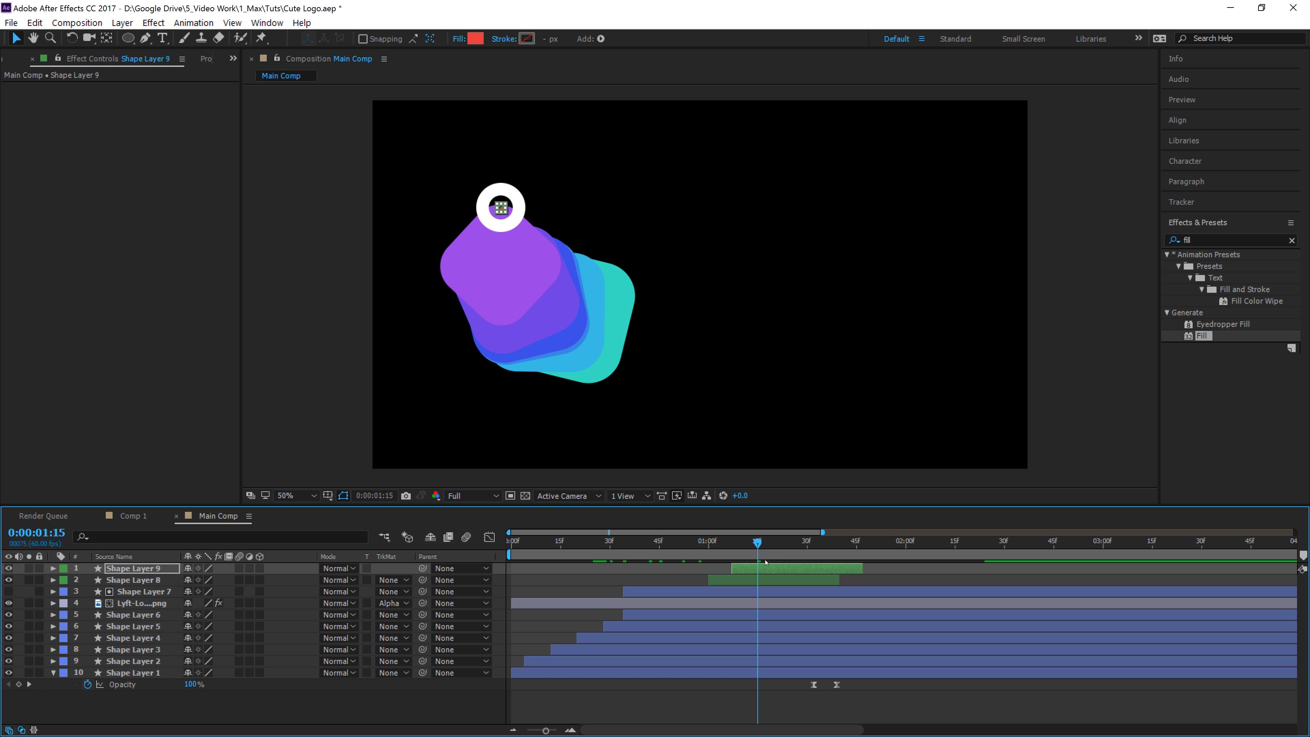
- Move the red ring slightly down and right of the white ring's center, and preview both rings
drag(758, 543, 784, 544)
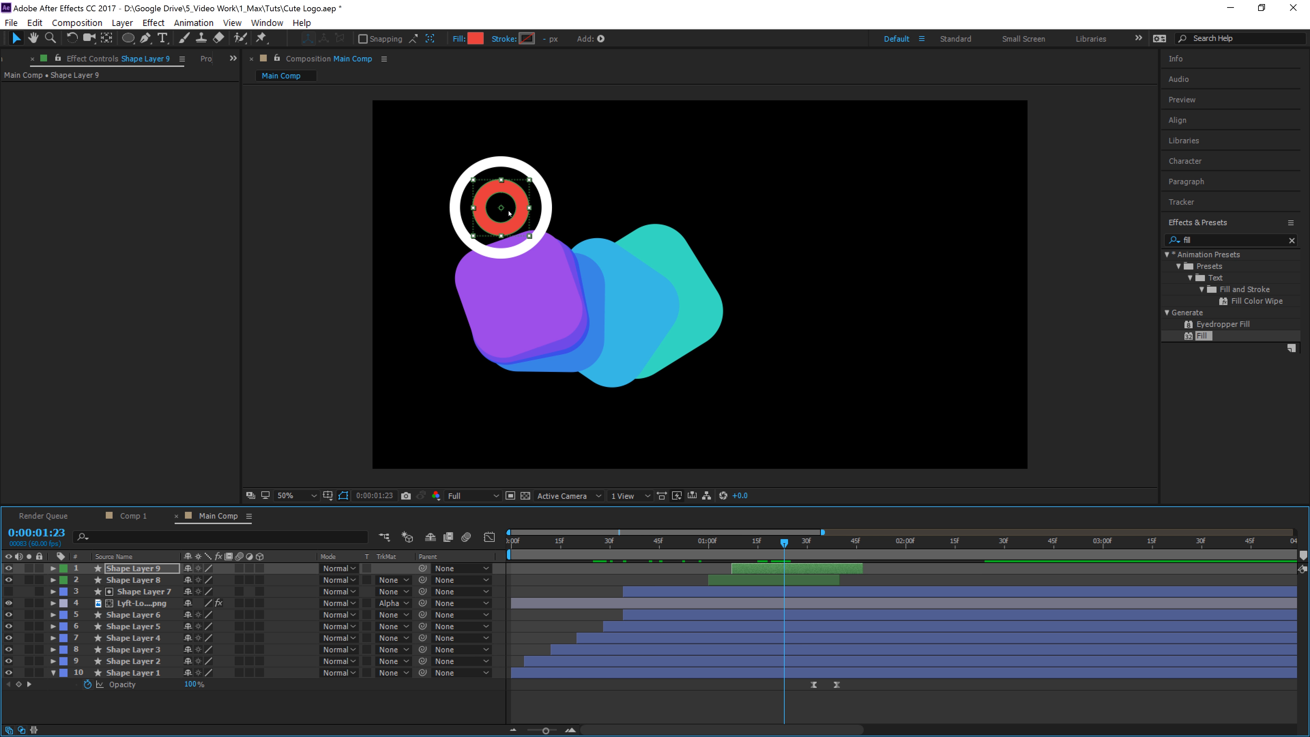
click(683, 541)
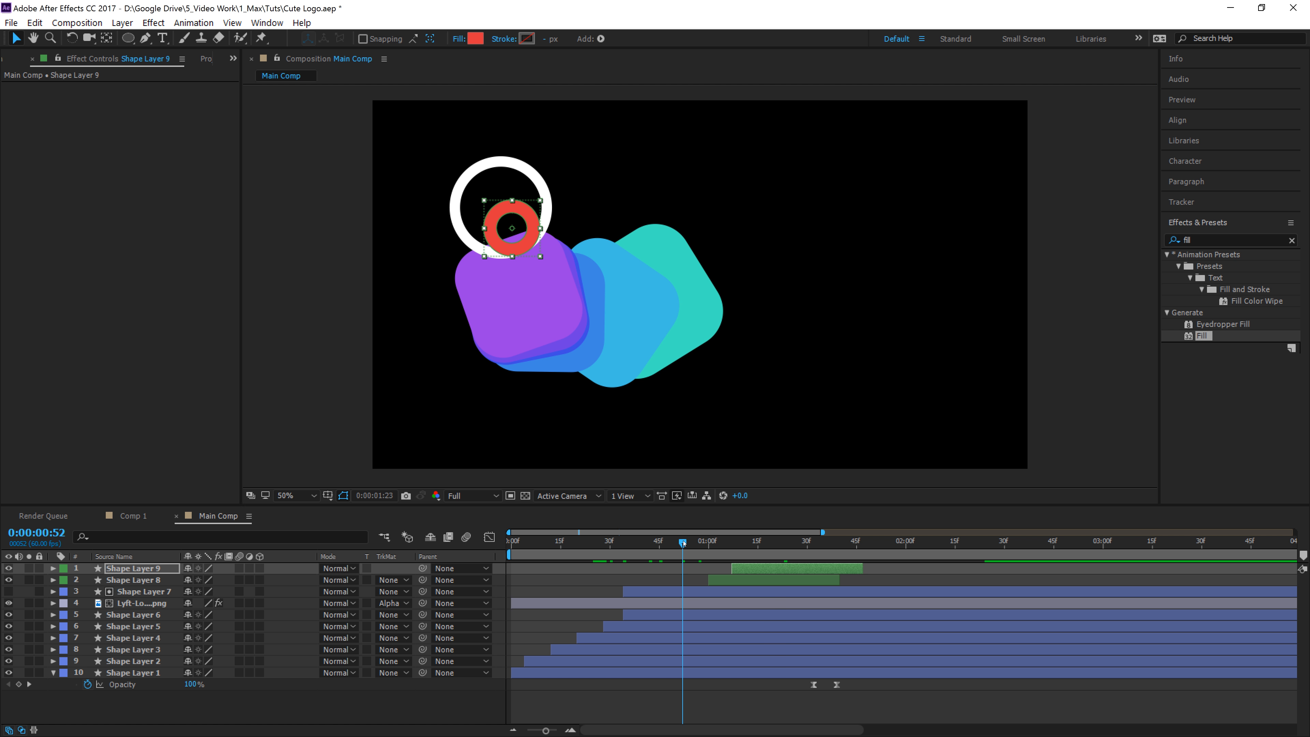
key(space)
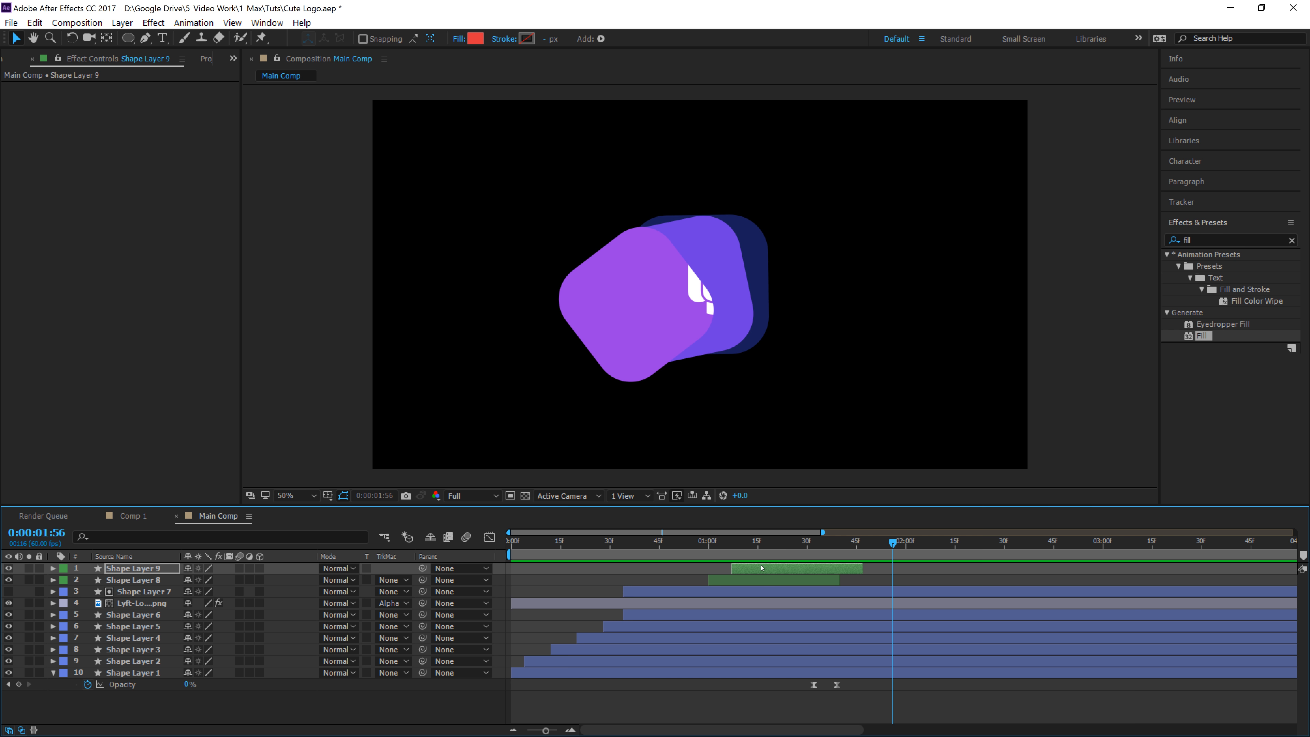
- Duplicate Shape Layers 8 and 9, shift the copies about 27 frames later, and move them over the lower part of the colored squares
click(761, 580)
shift+click(767, 569)
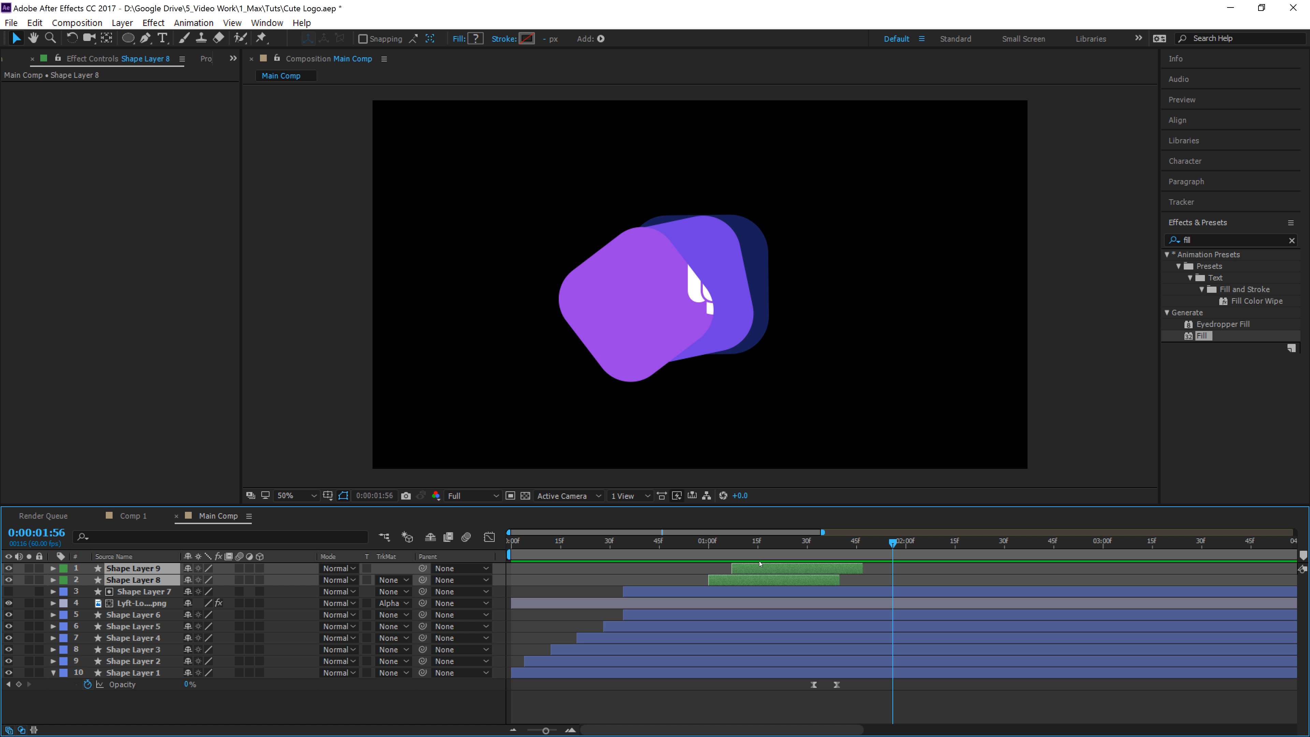
key(ctrl+d)
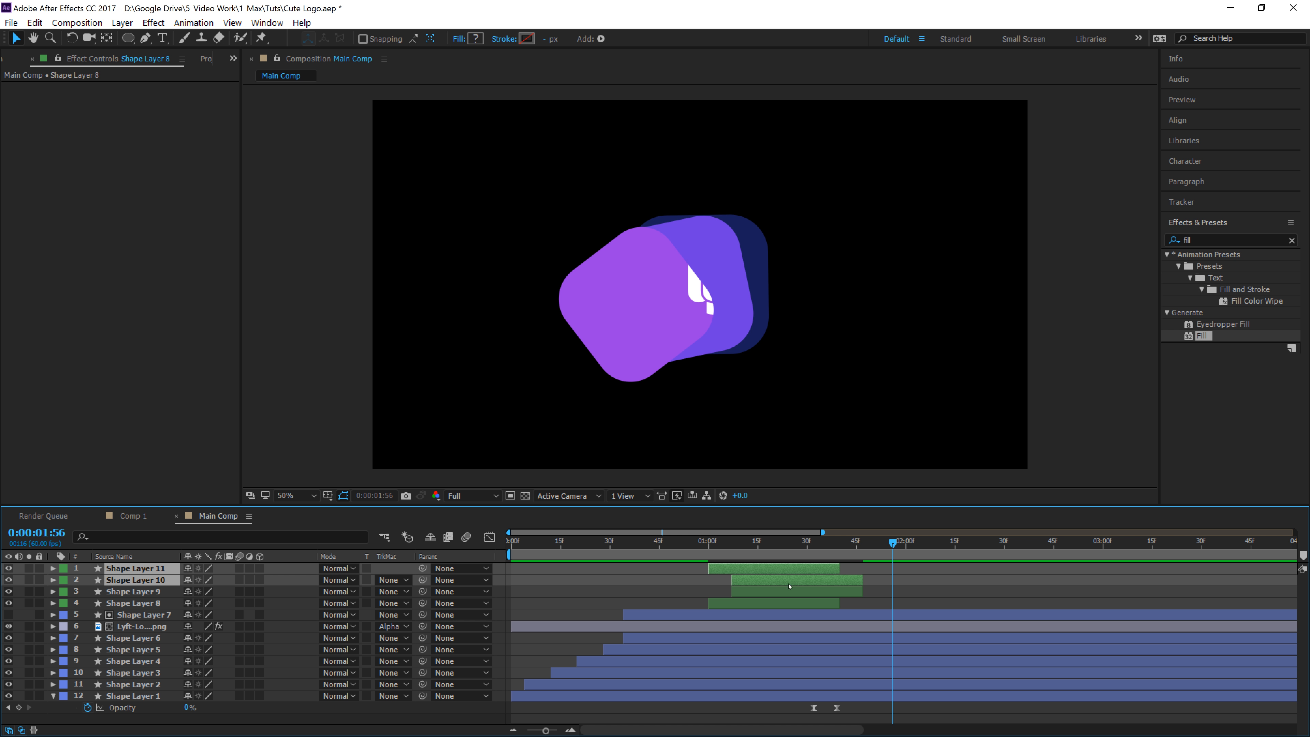
drag(789, 586, 869, 581)
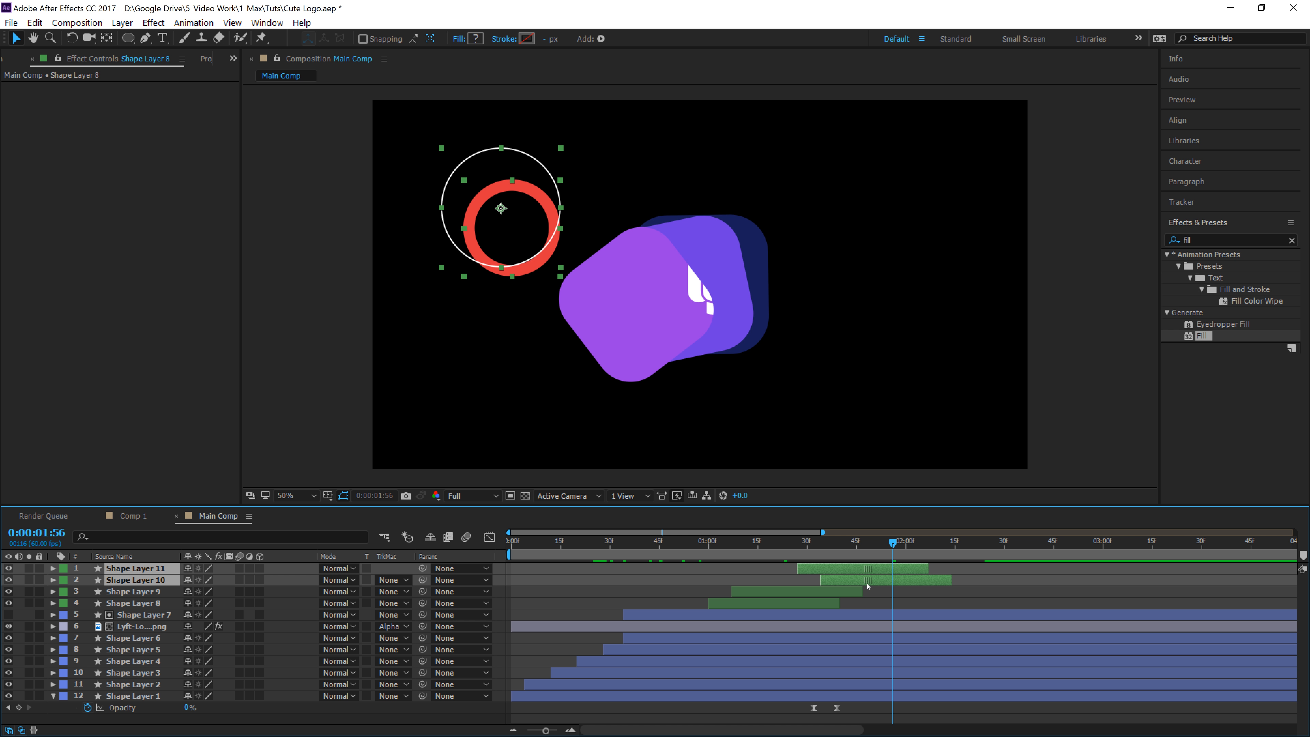
drag(517, 232, 689, 366)
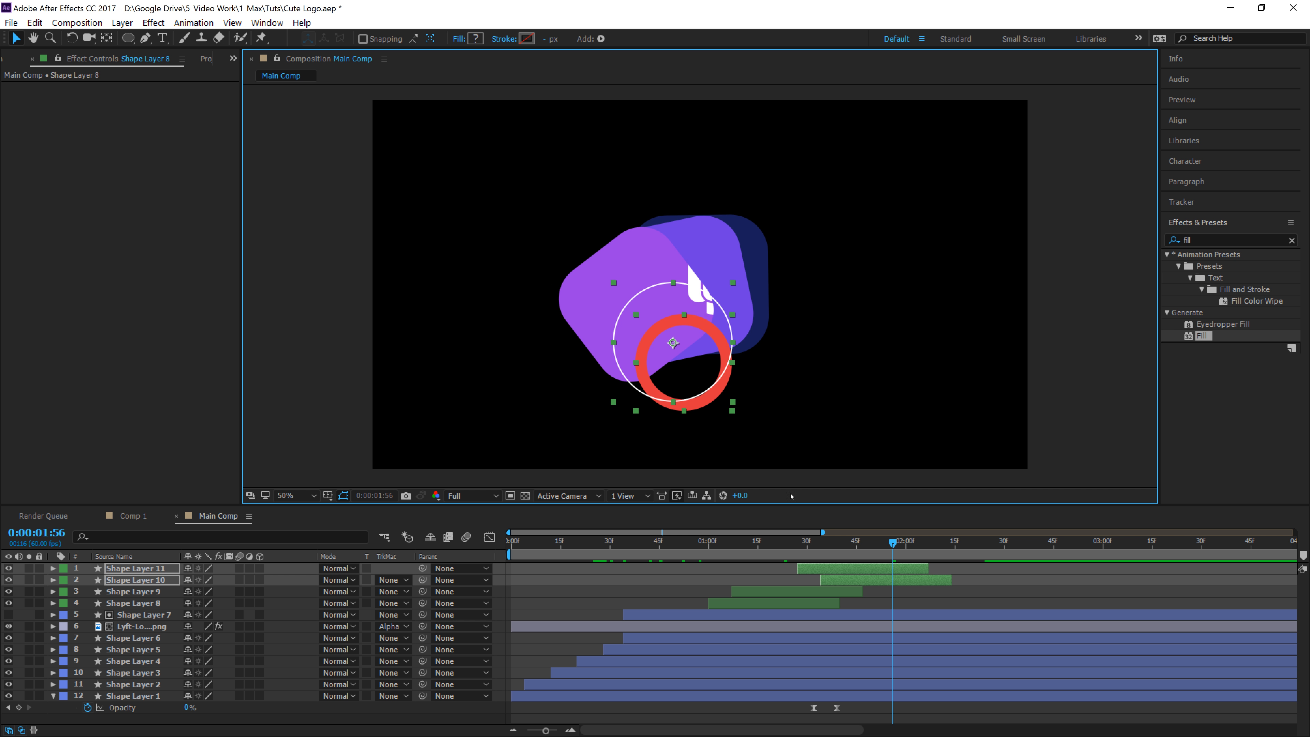
- Change the fill color of the duplicated red ring on Shape Layer 10 to orange
click(944, 599)
click(910, 580)
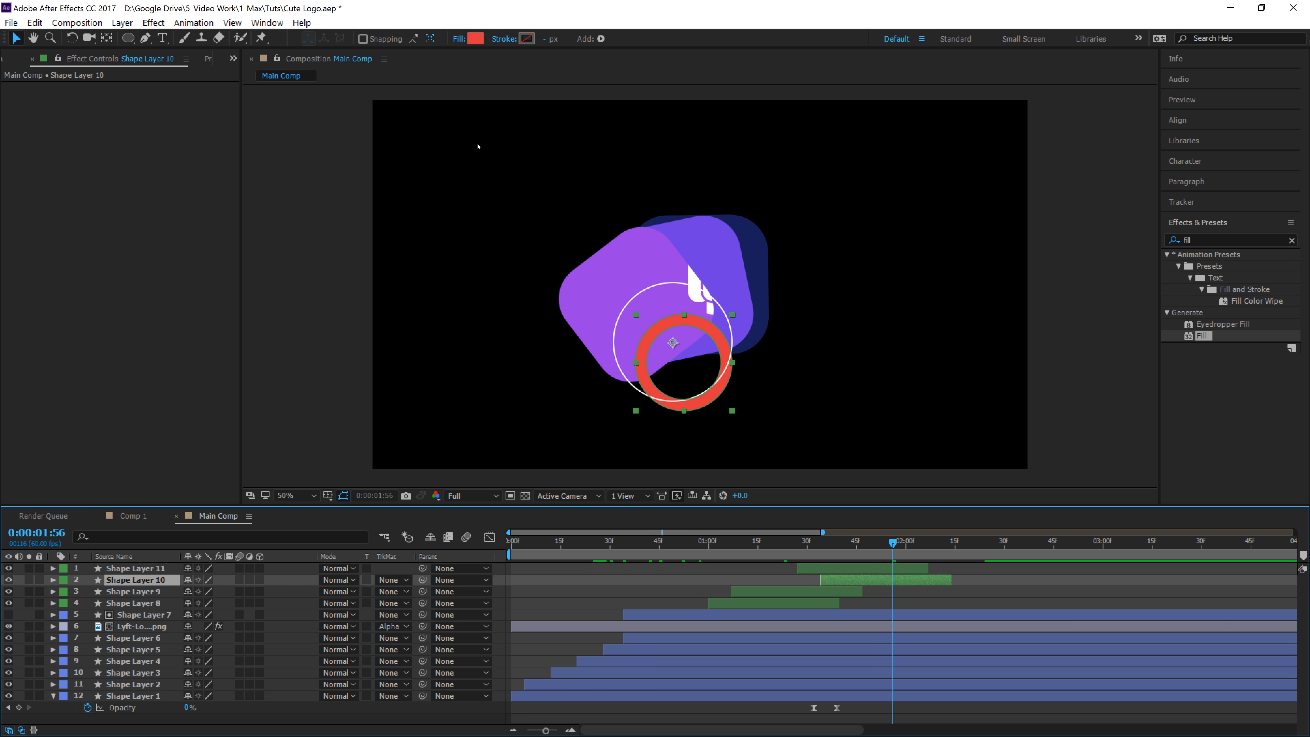
click(475, 38)
mouse_move(611, 330)
mouse_down()
mouse_move(611, 264)
mouse_move(612, 341)
mouse_up()
click(745, 179)
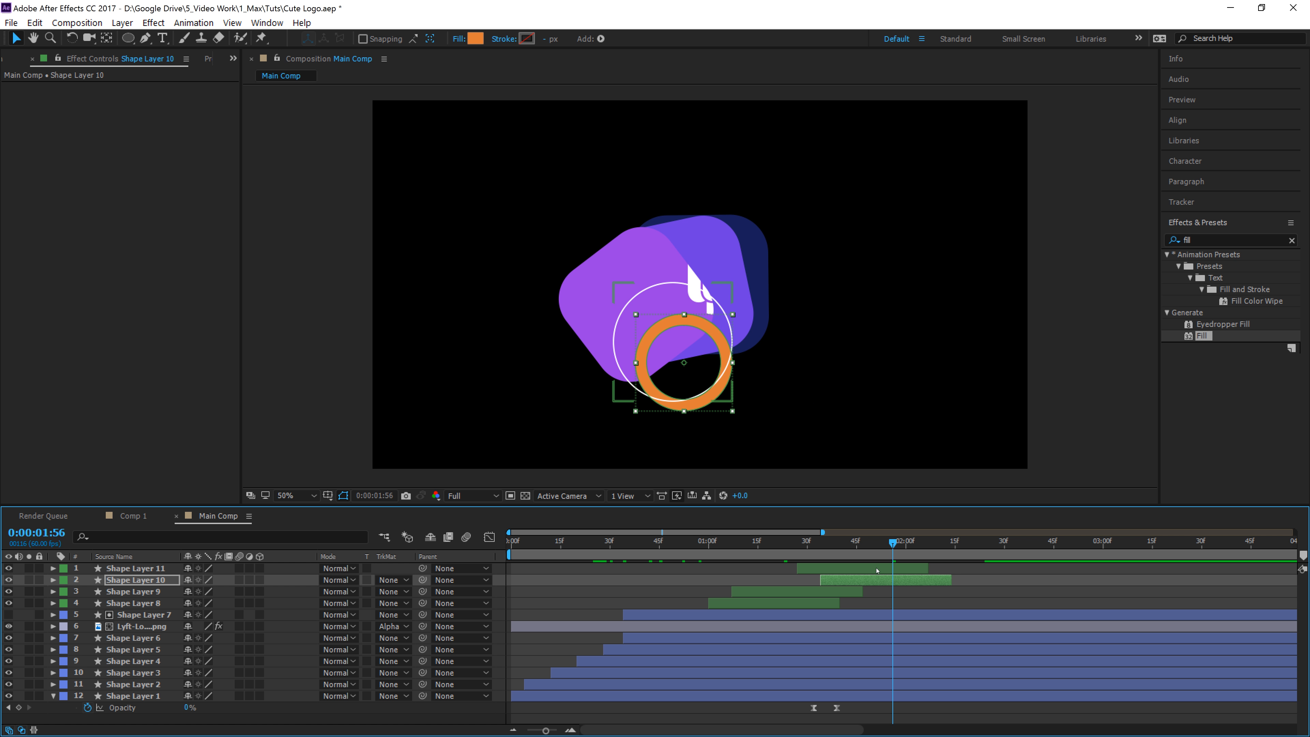
- Retime Shape Layer 11 to start at about 0:00:01:24, Shape Layer 10 at 0:00:01:33 and Shape Layer 9 at 0:00:01:10, and preview the animation
drag(862, 569, 852, 592)
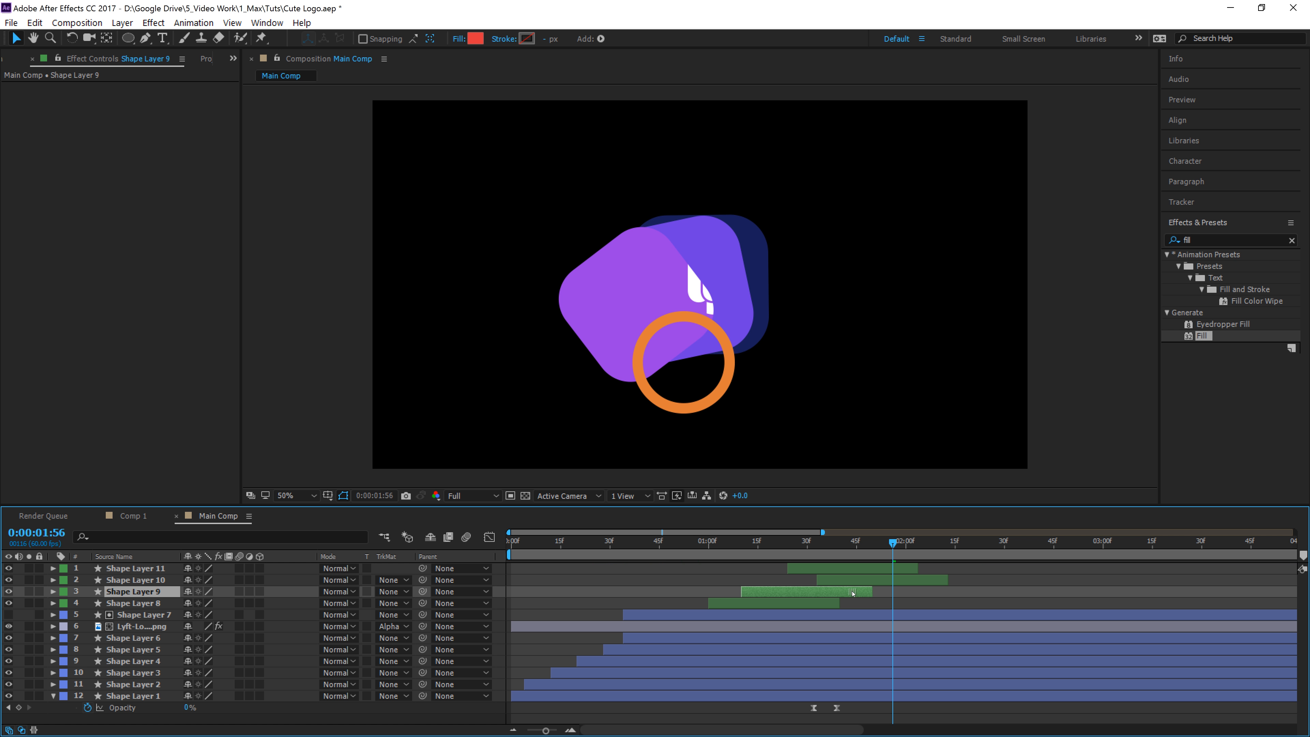
click(669, 540)
key(space)
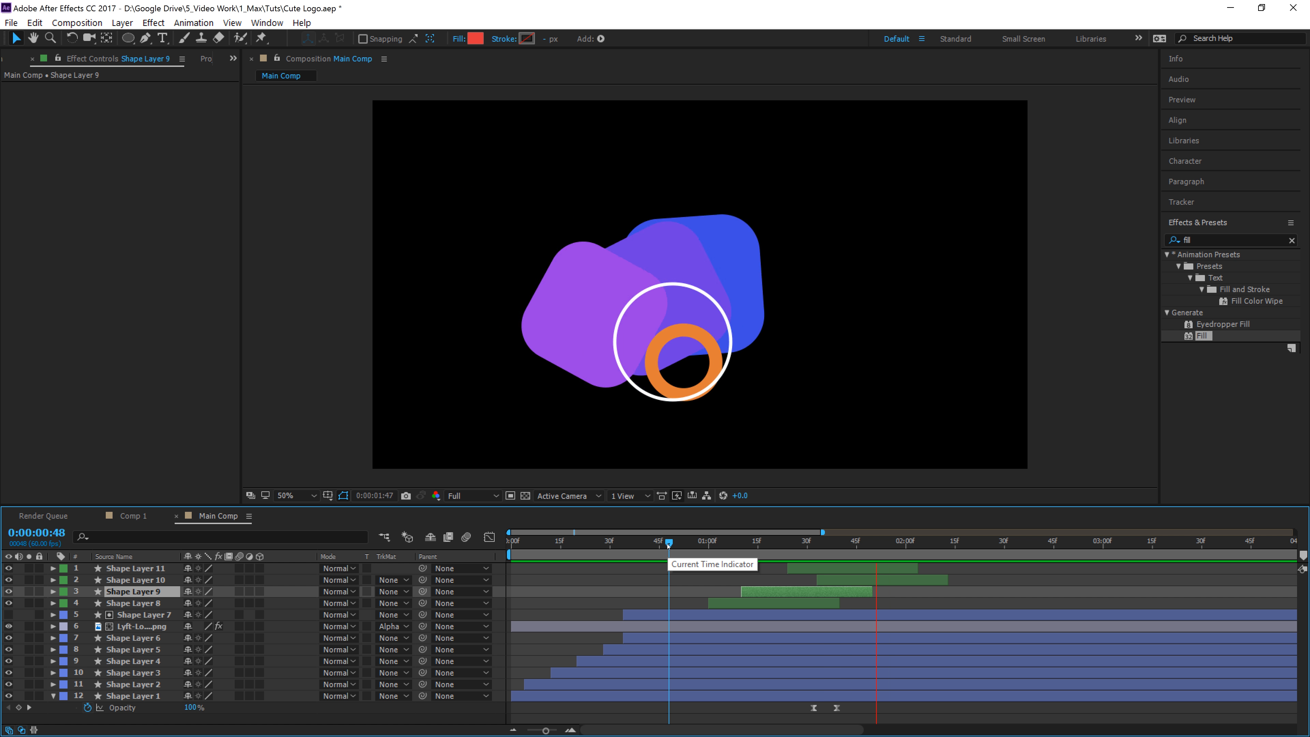
key(space)
click(702, 545)
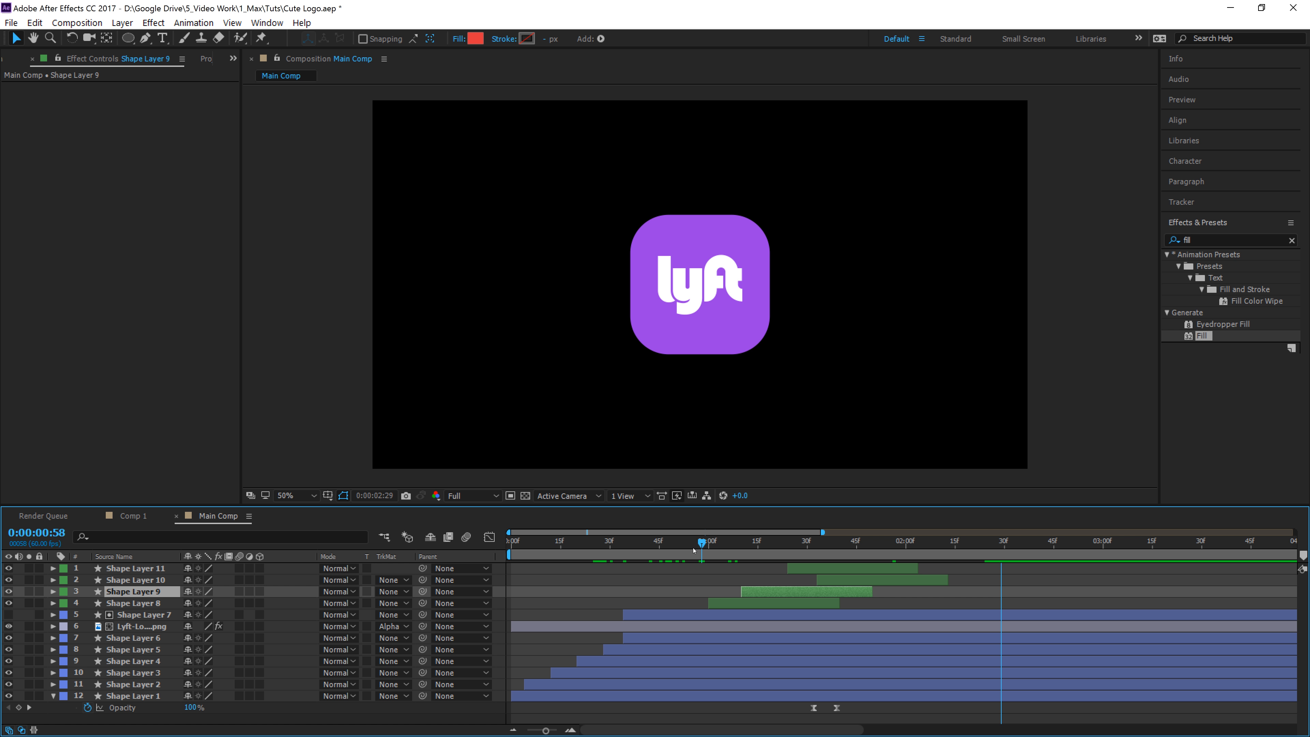
click(682, 545)
key(space)
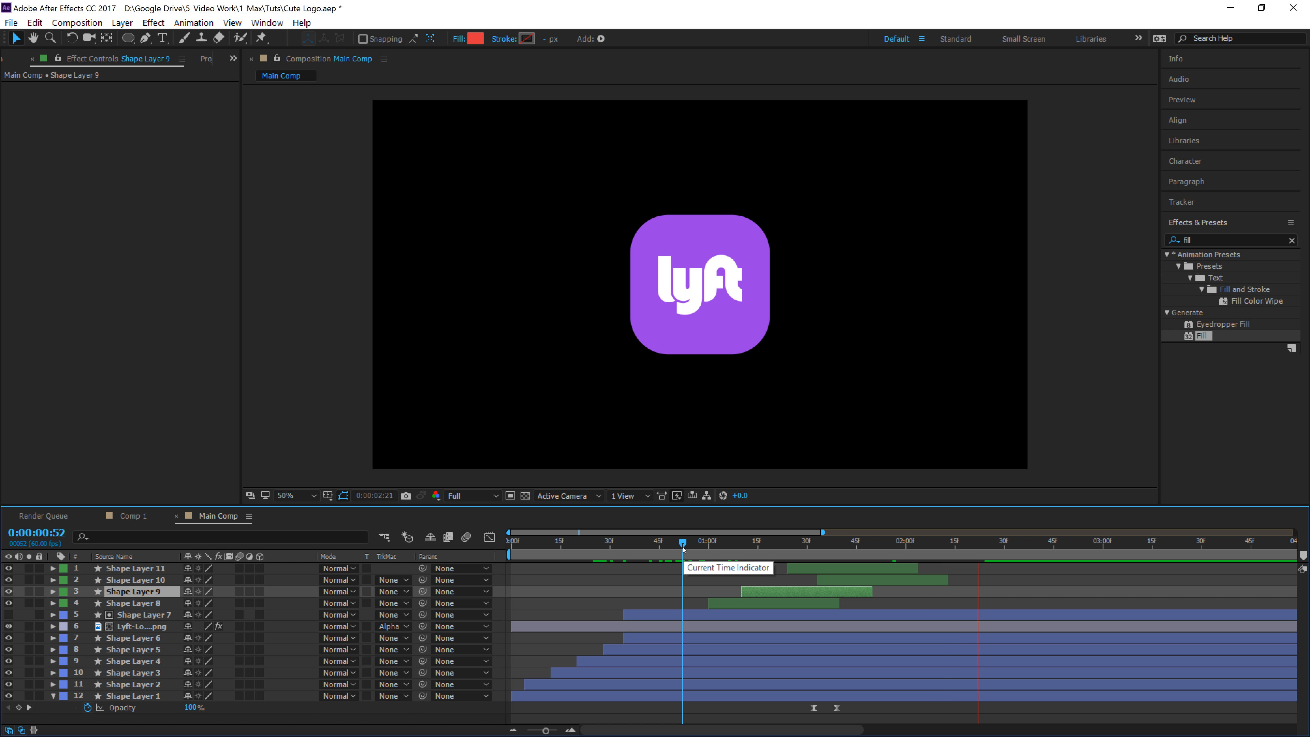
key(space)
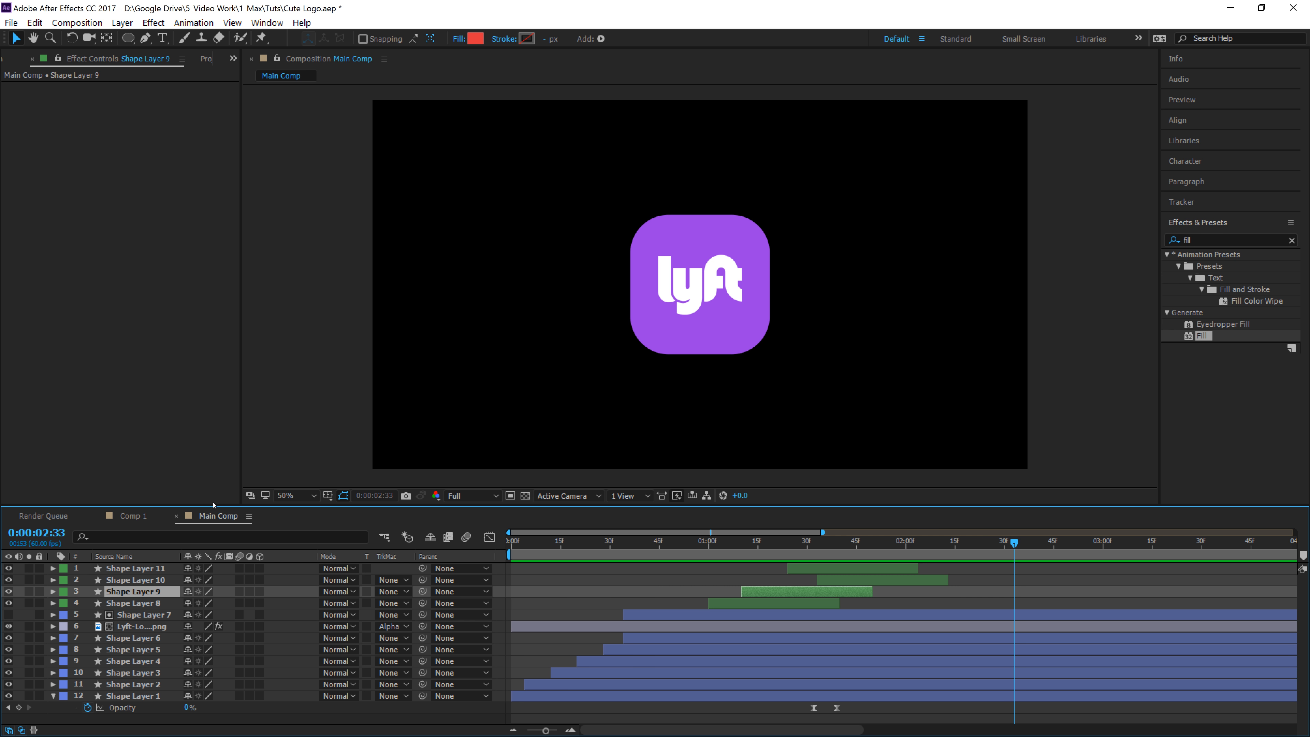
- Open Comp 1 and scrub back to its first frame
click(134, 516)
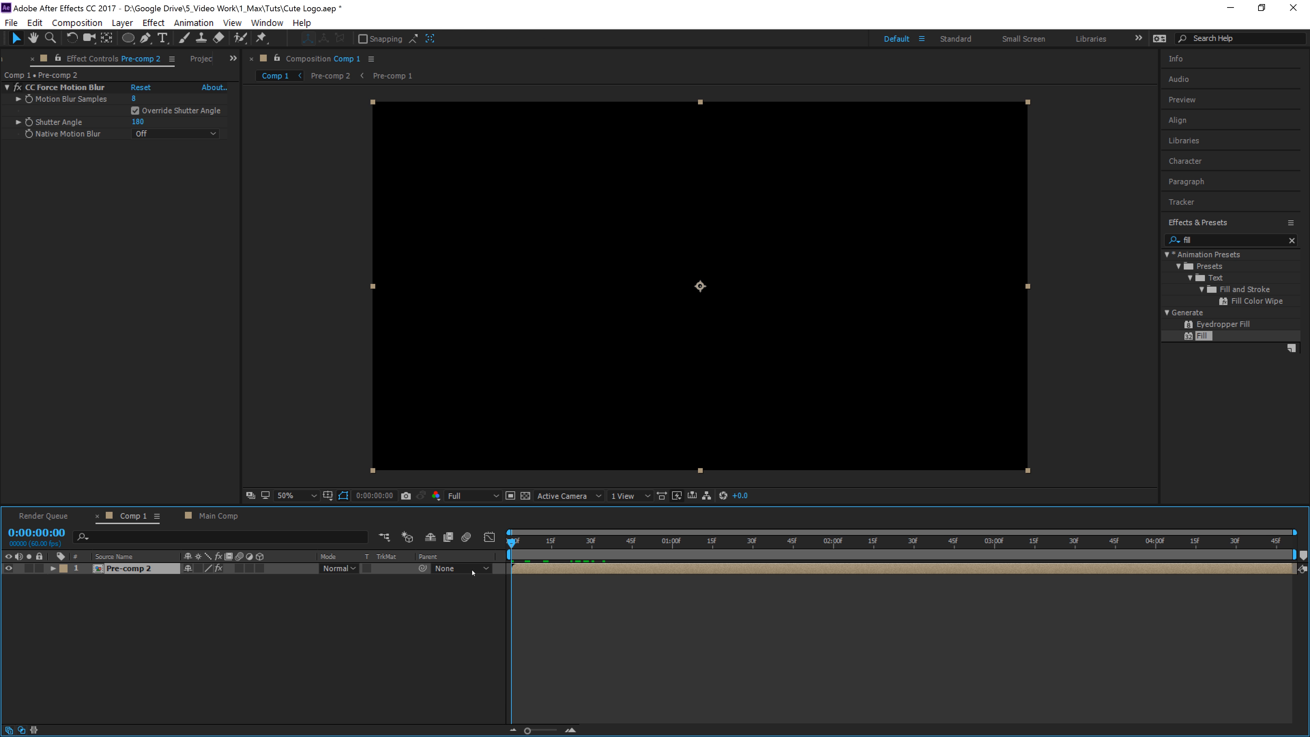
drag(553, 544, 497, 570)
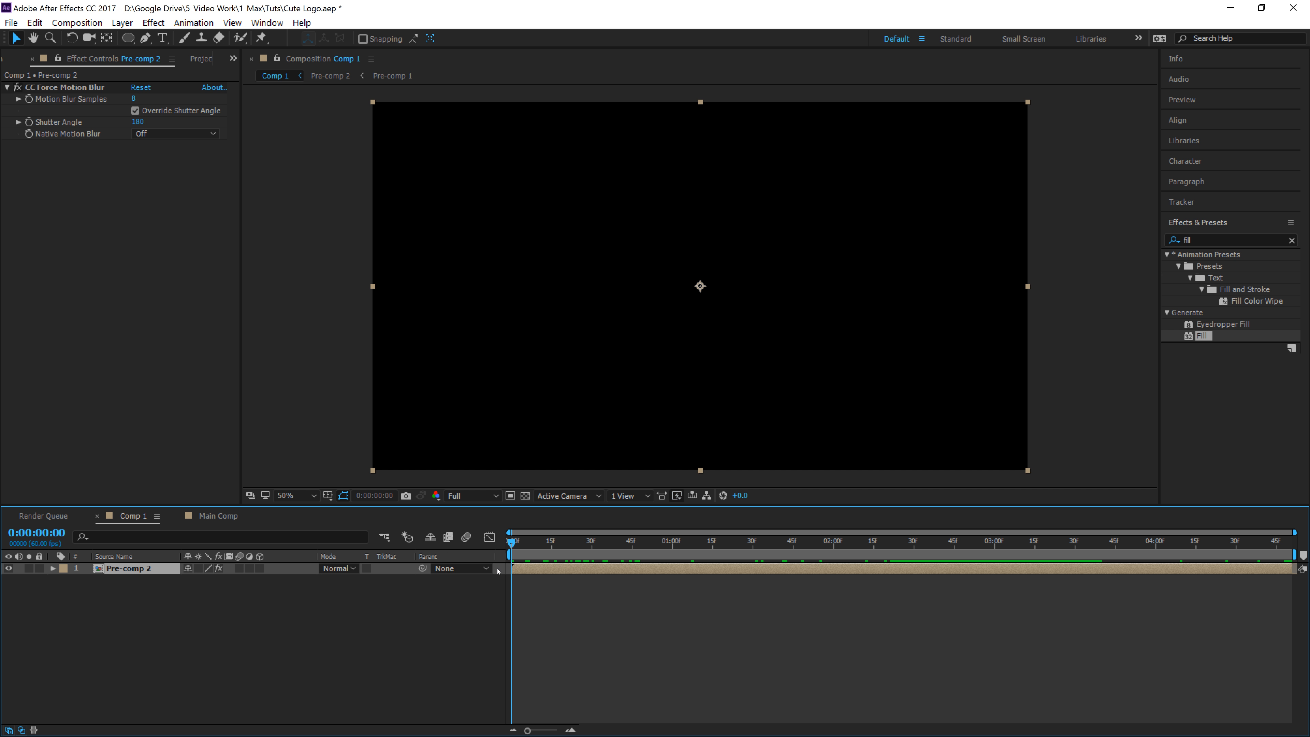
- Open Main Comp and draw a four-point S-shaped curve with the Pen tool from the upper left across the logo to the lower right
click(222, 515)
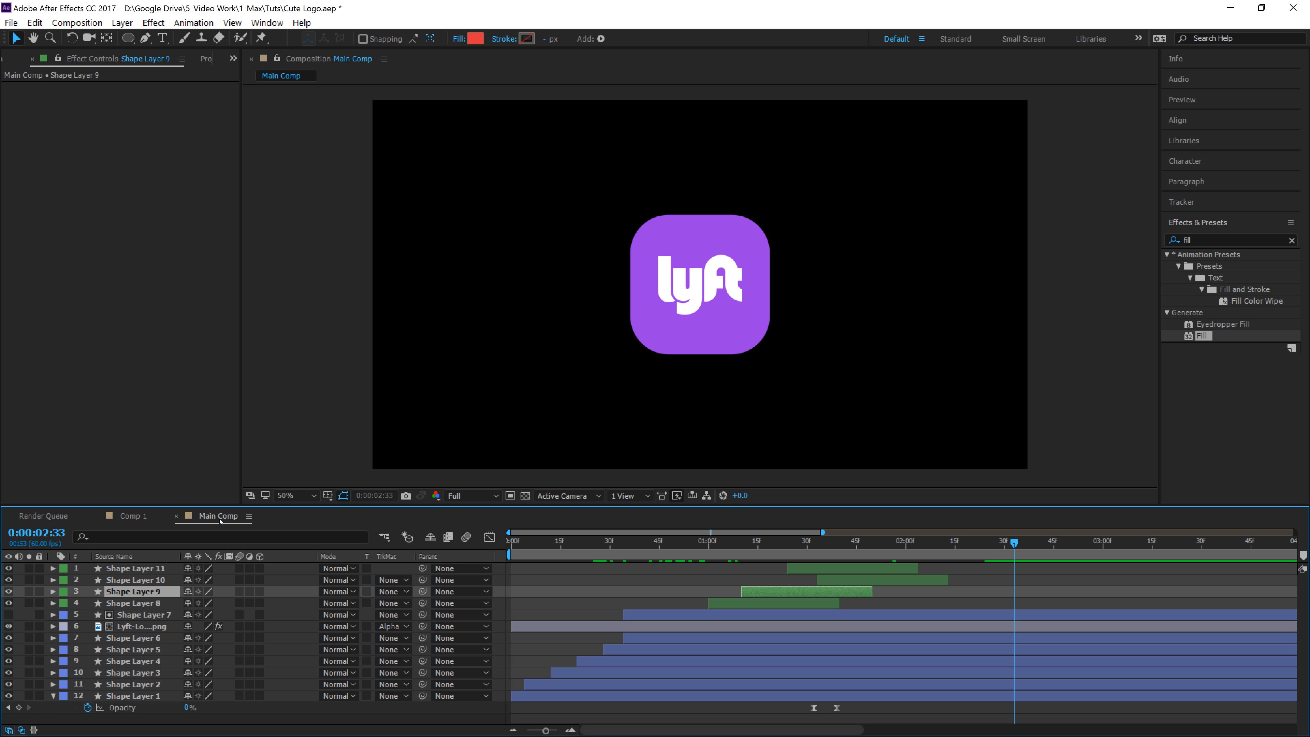
click(479, 720)
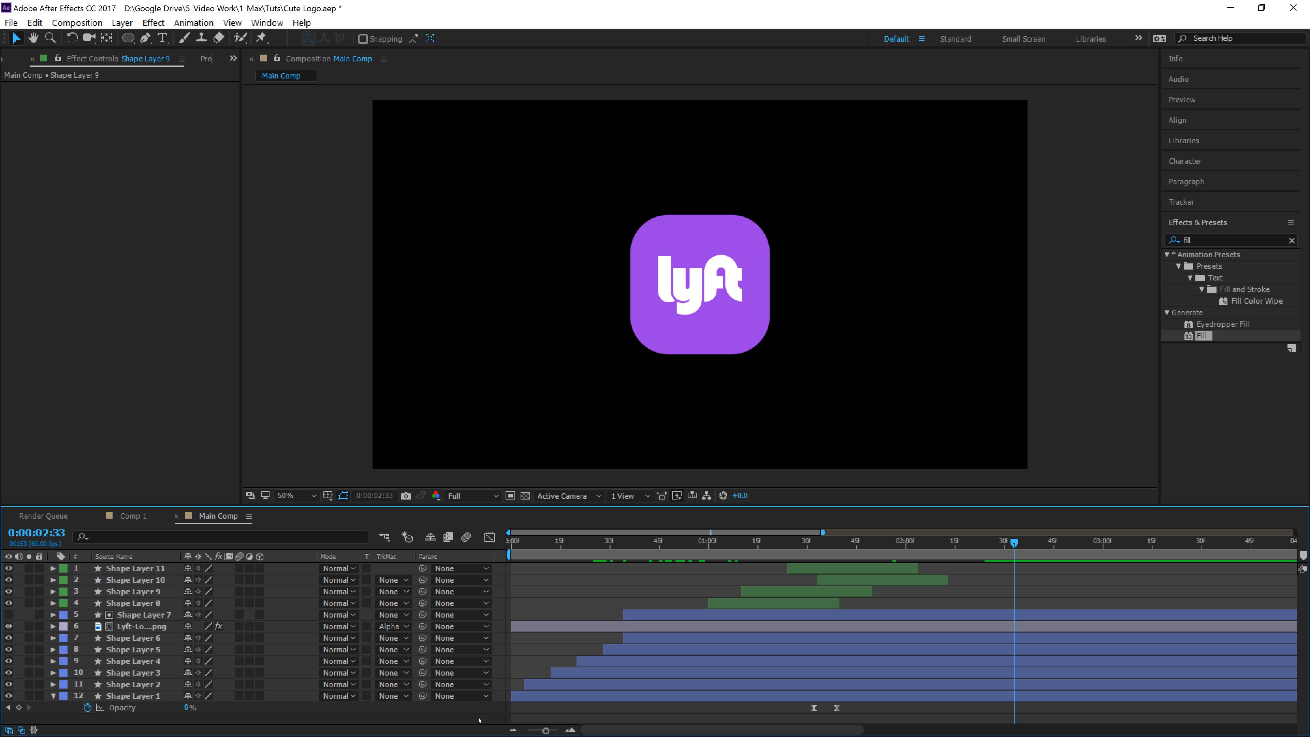
click(145, 39)
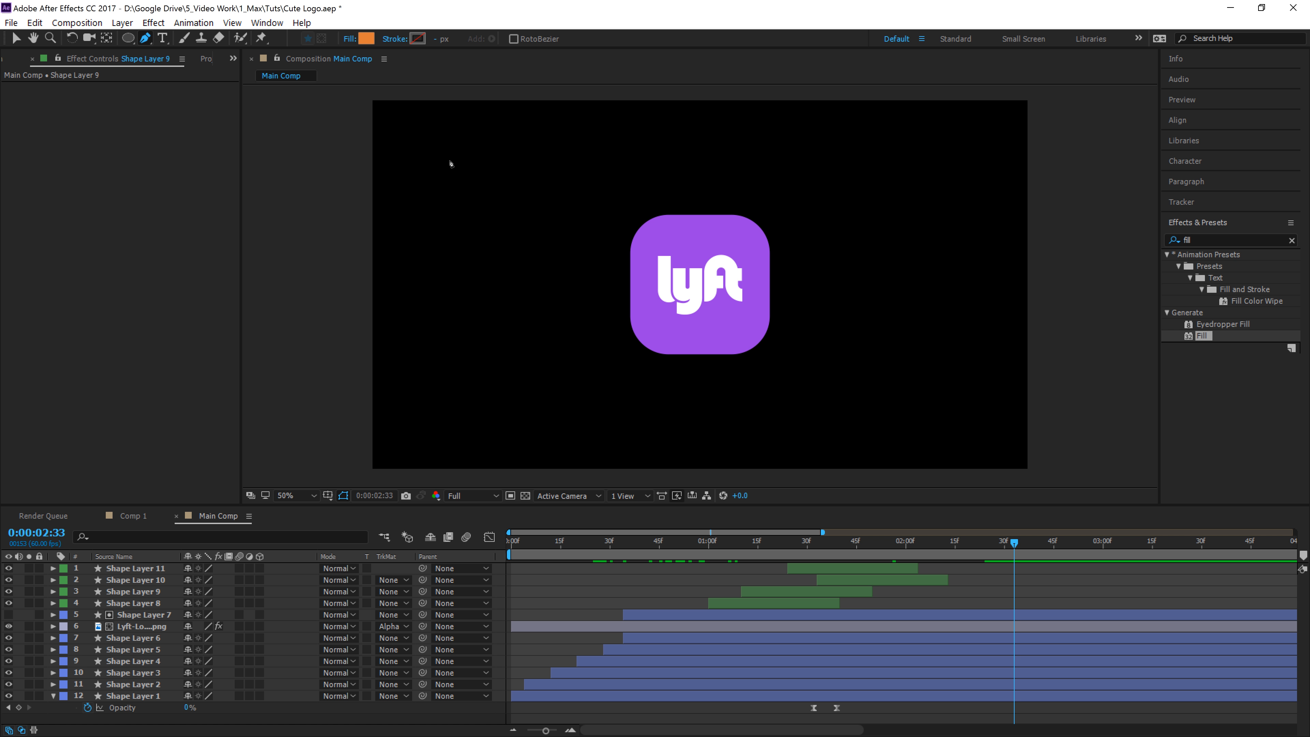
drag(449, 161, 466, 199)
drag(565, 314, 616, 316)
drag(762, 274, 872, 289)
drag(891, 371, 943, 392)
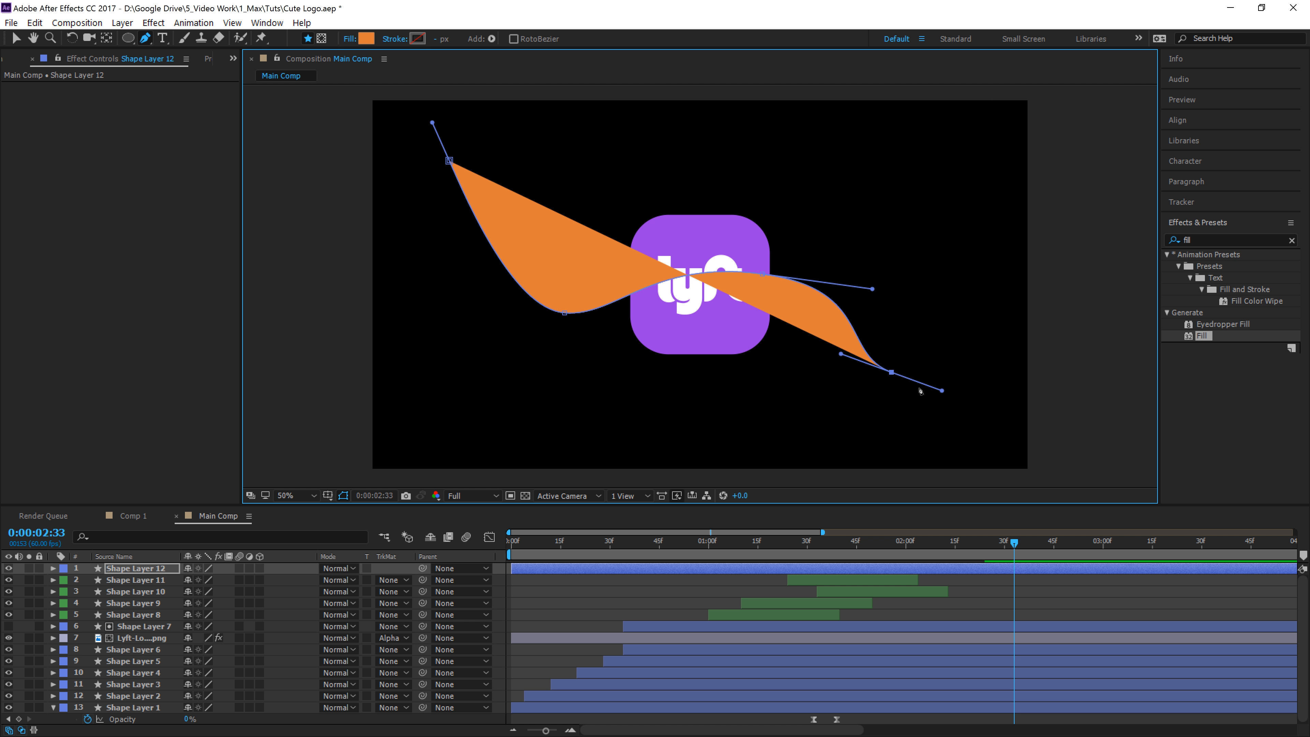
- Reshape the curve on Shape Layer 12 by repositioning its end points and both bends and tightening the bend handles
key(v)
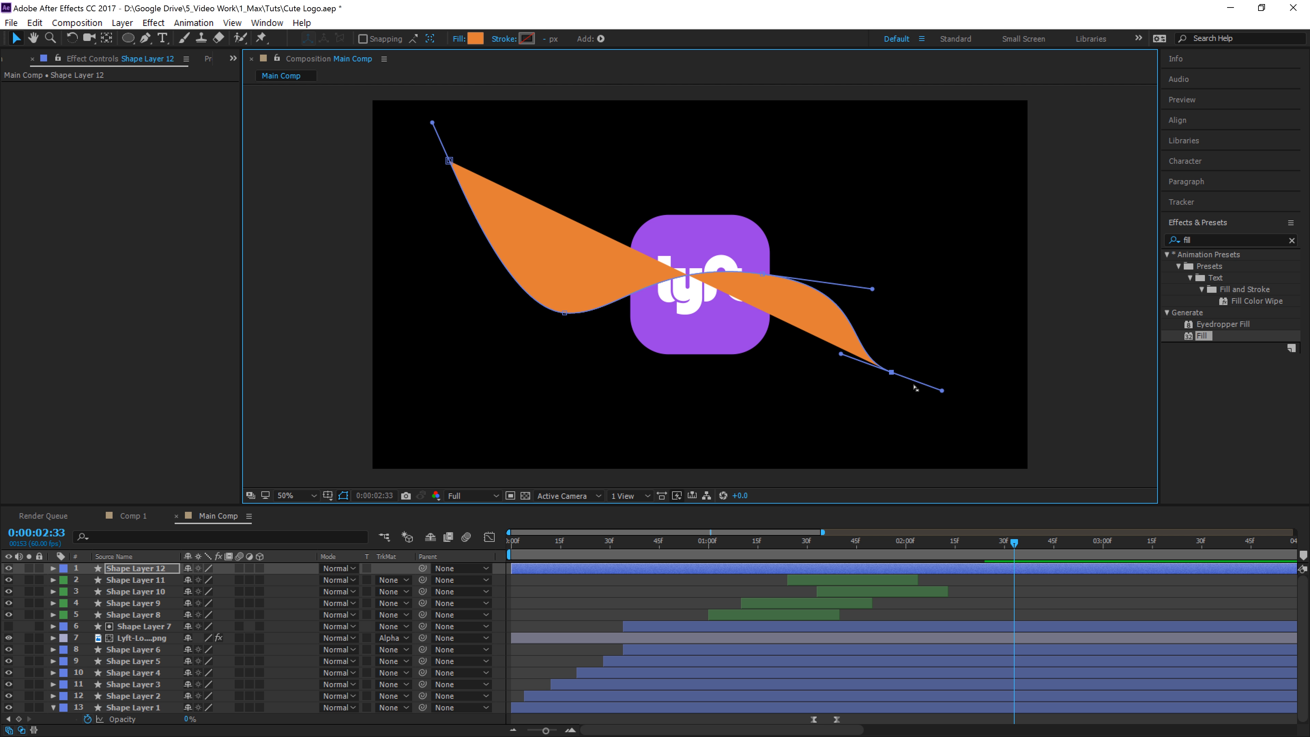
click(895, 377)
drag(891, 372, 853, 398)
click(762, 274)
drag(762, 274, 715, 263)
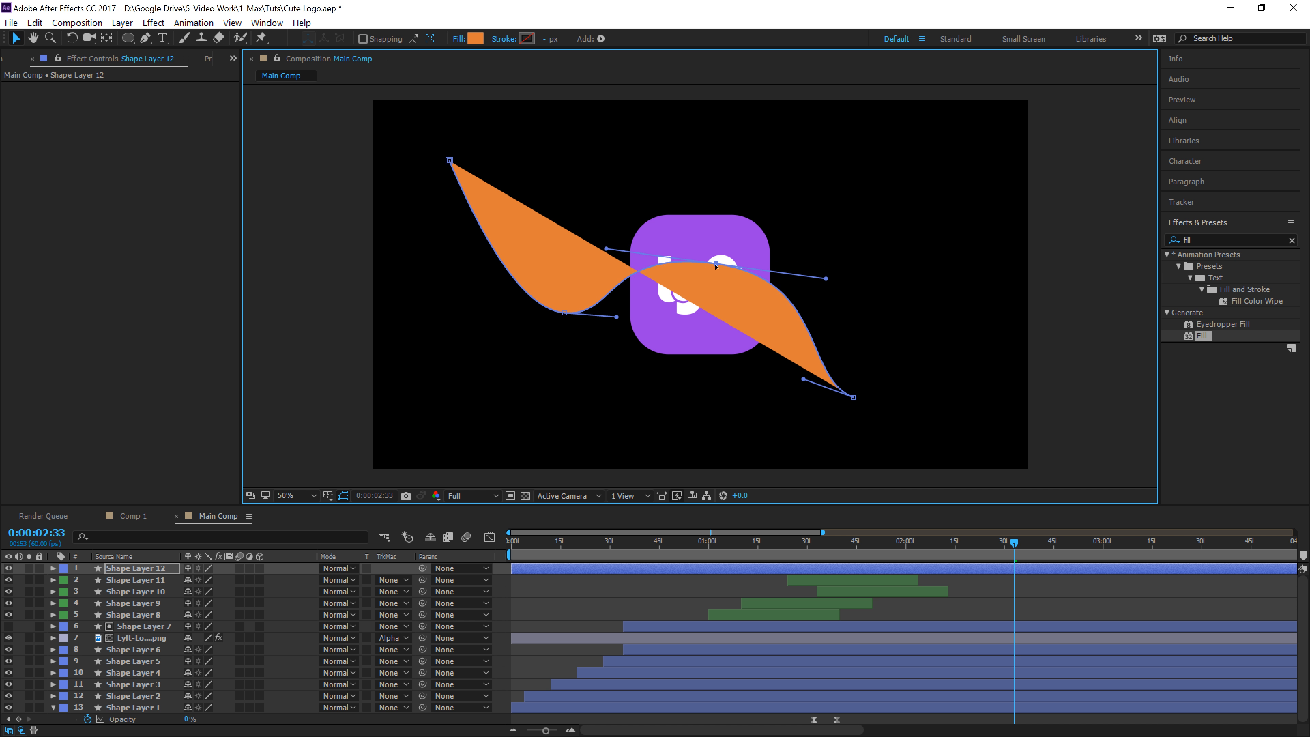
drag(854, 397, 752, 370)
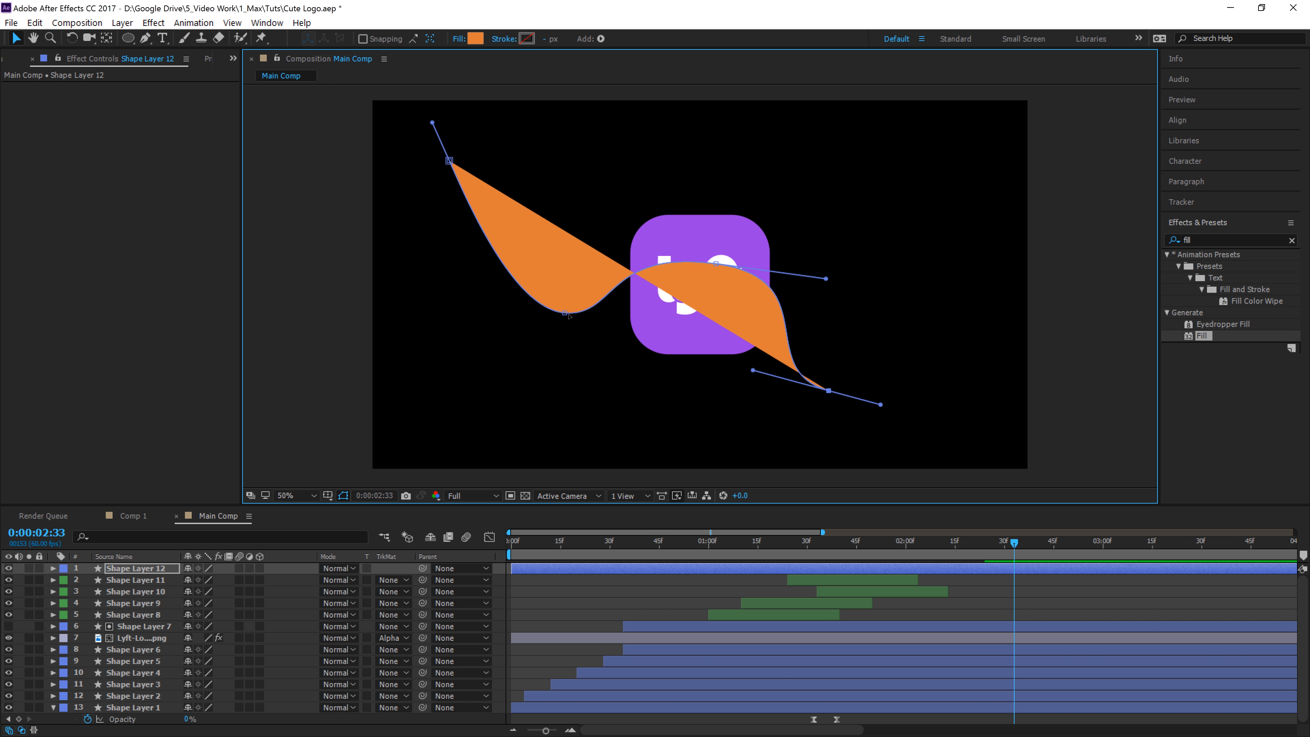
drag(557, 311, 537, 294)
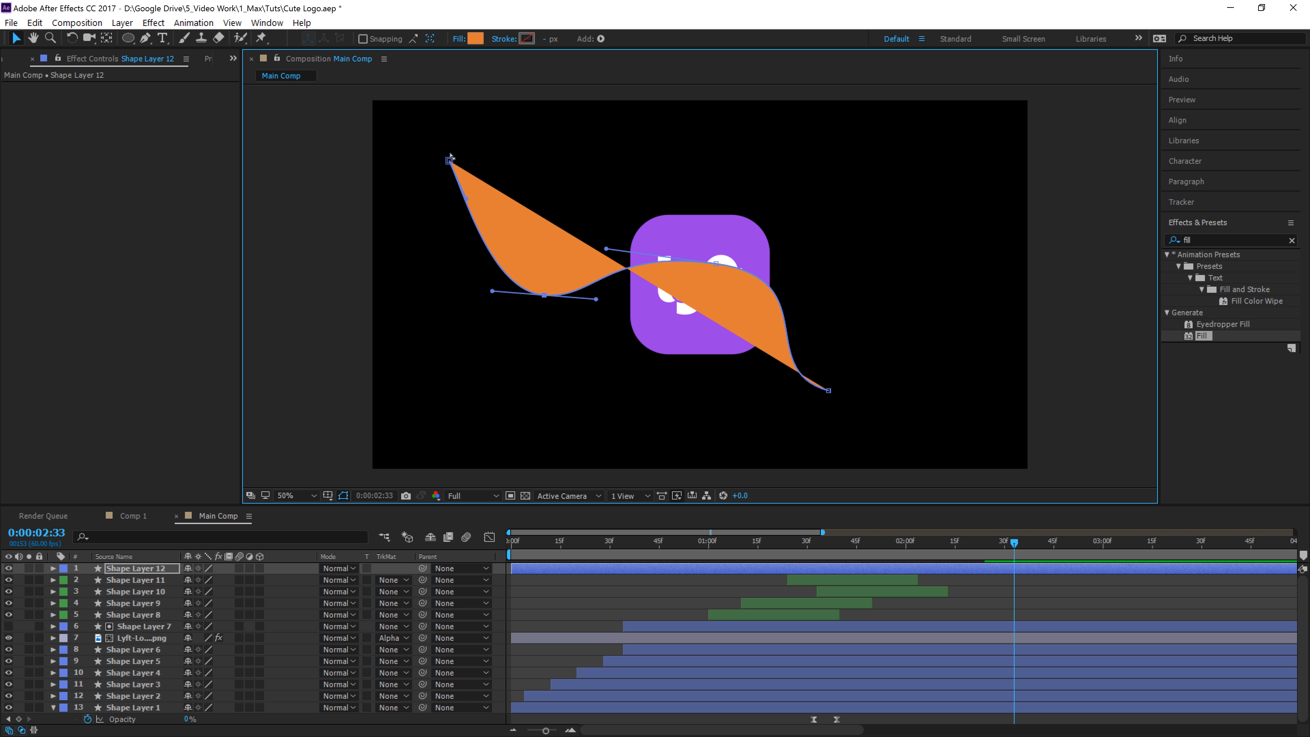
drag(449, 161, 479, 102)
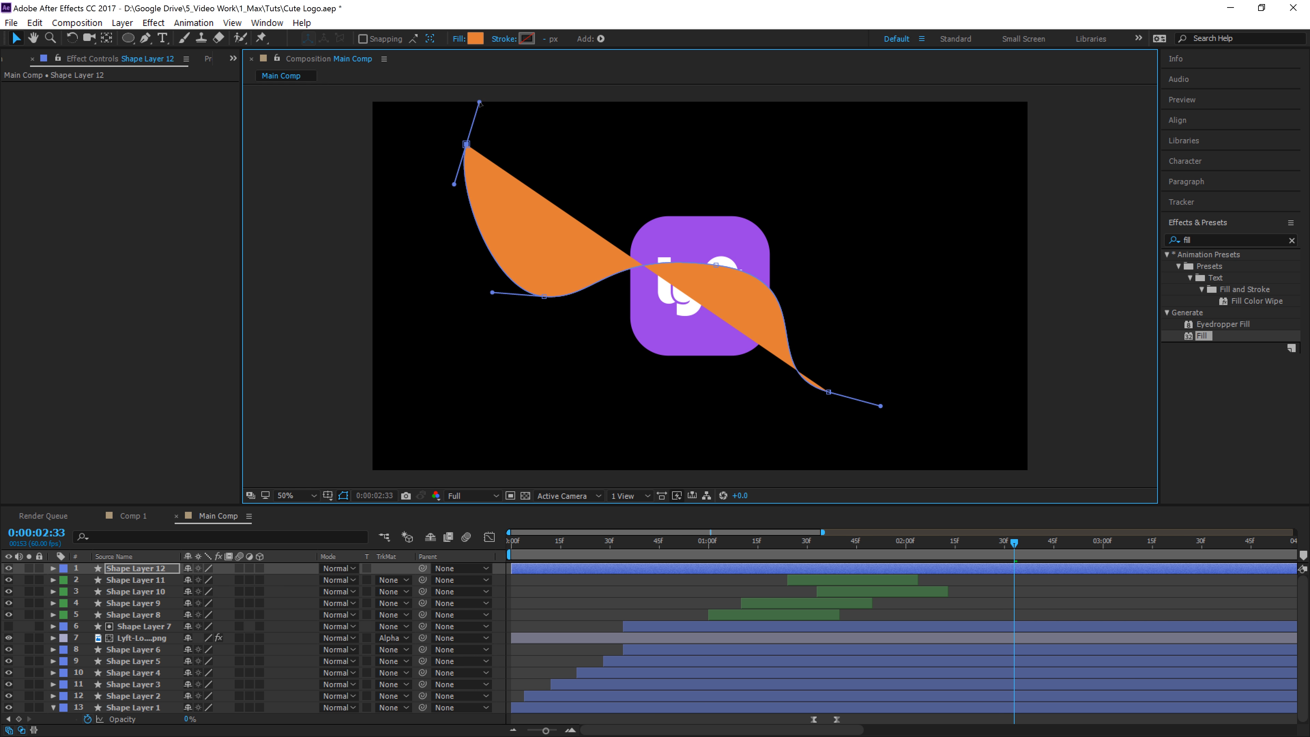
- Set the curve's fill to None and give it a solid yellow 22 px stroke
click(458, 39)
click(577, 295)
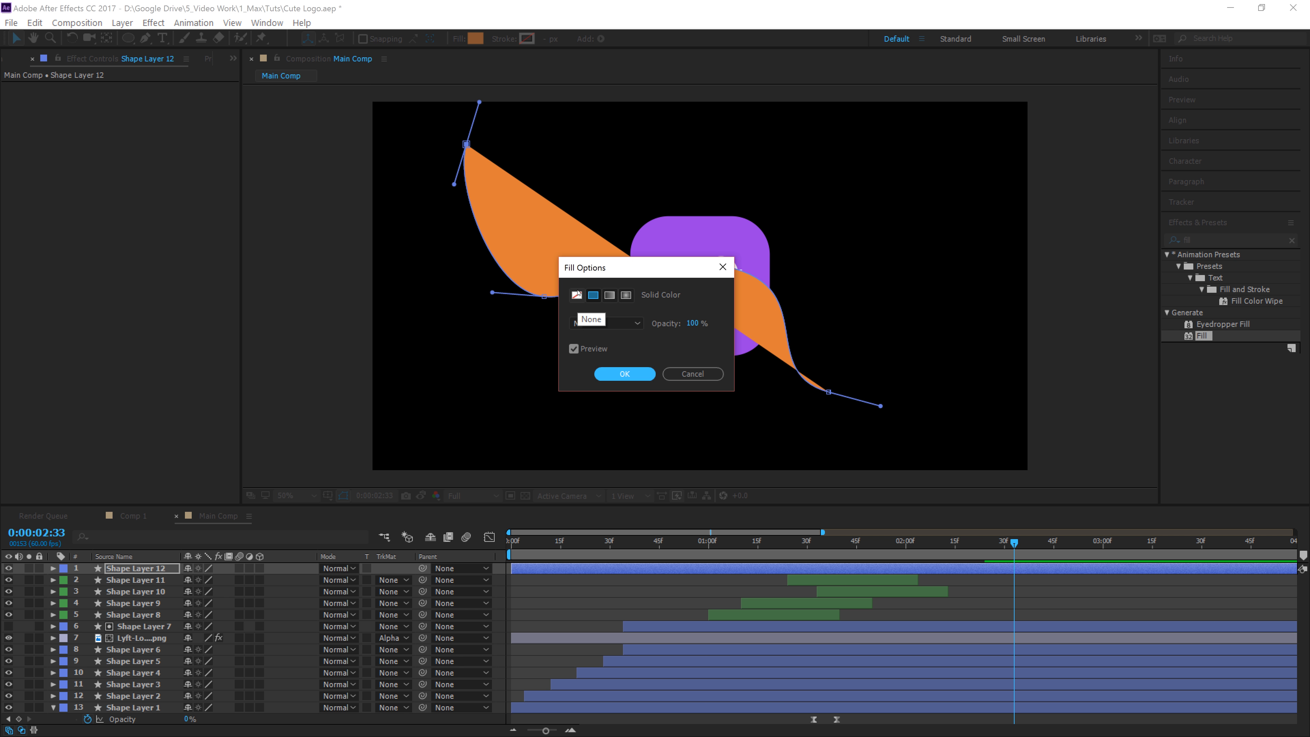
click(624, 372)
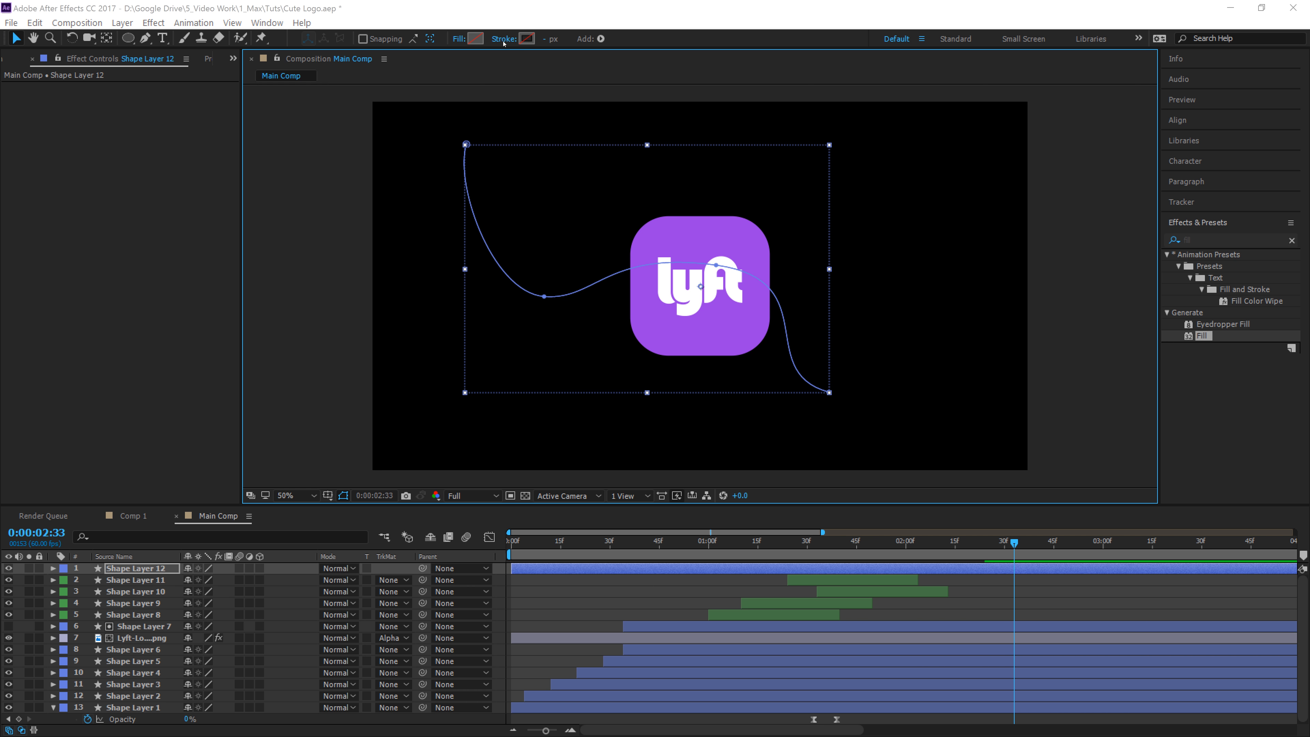
click(527, 39)
click(592, 294)
click(621, 376)
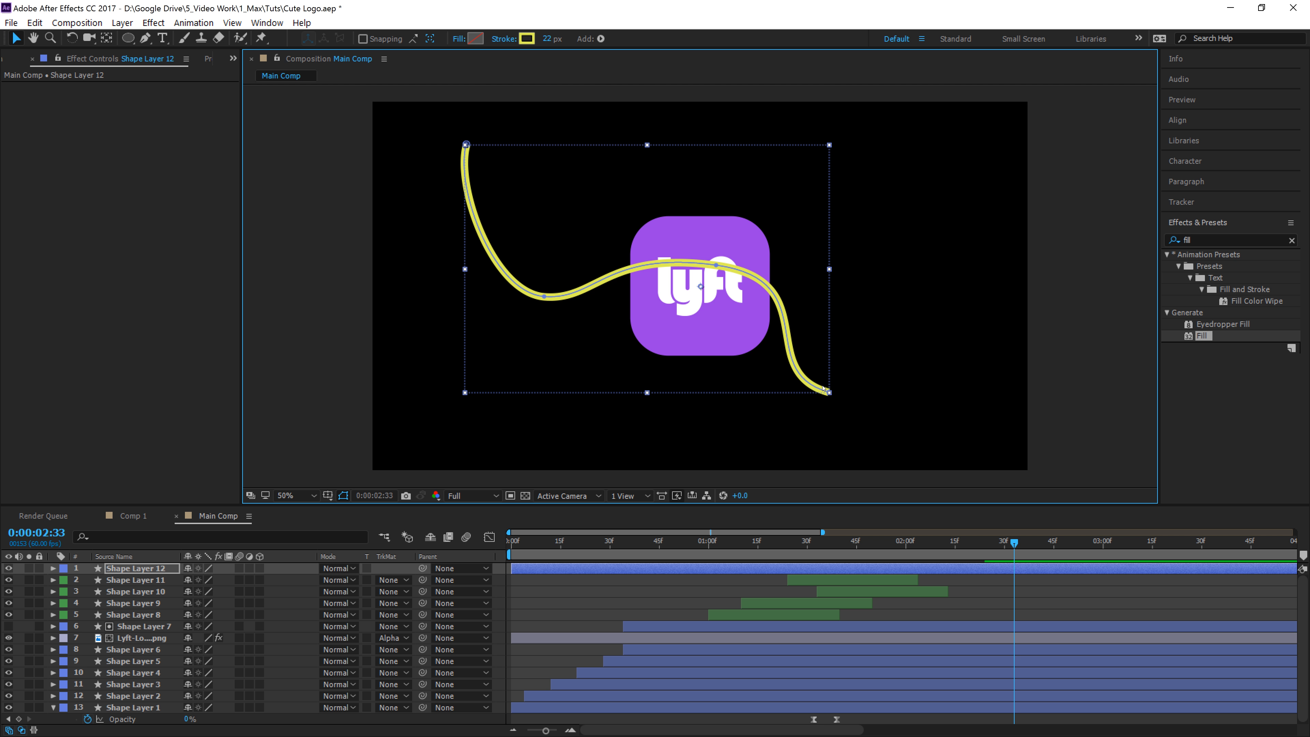
- Change the label color of Shape Layer 12 to Red
click(848, 587)
click(820, 395)
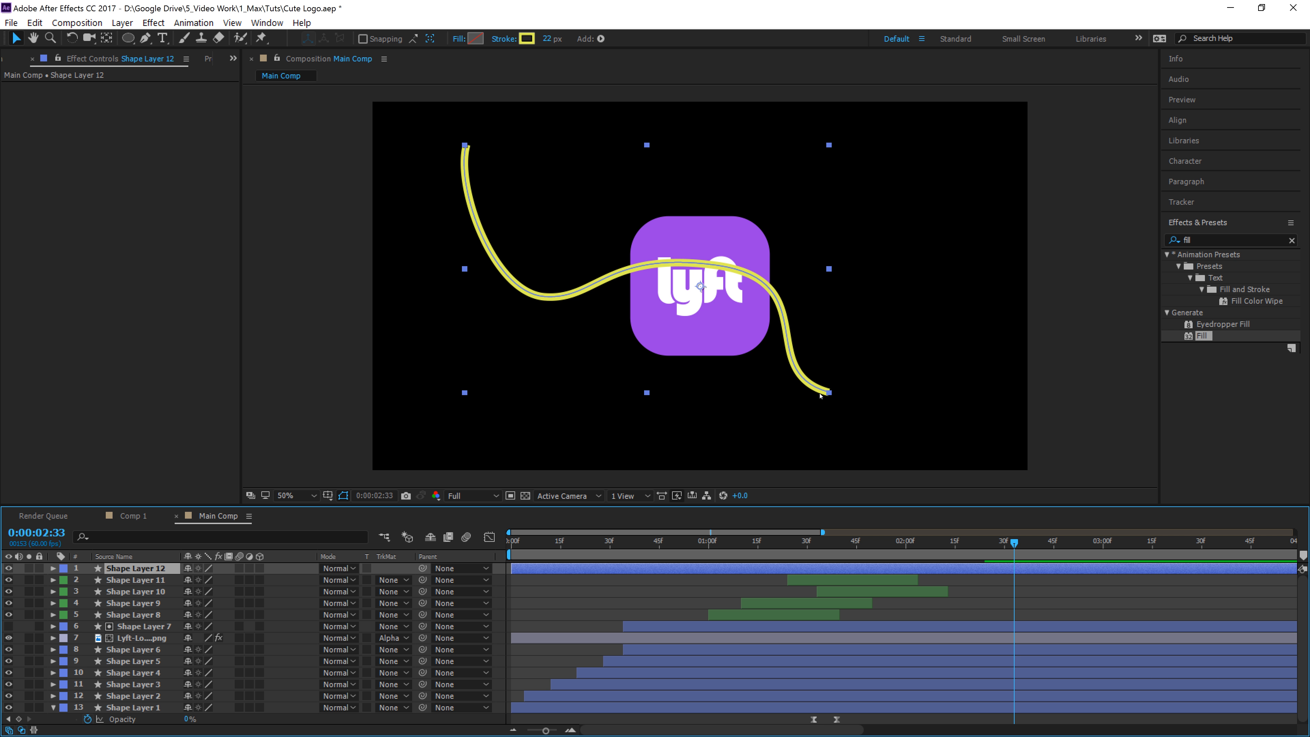
click(828, 394)
click(128, 569)
click(63, 569)
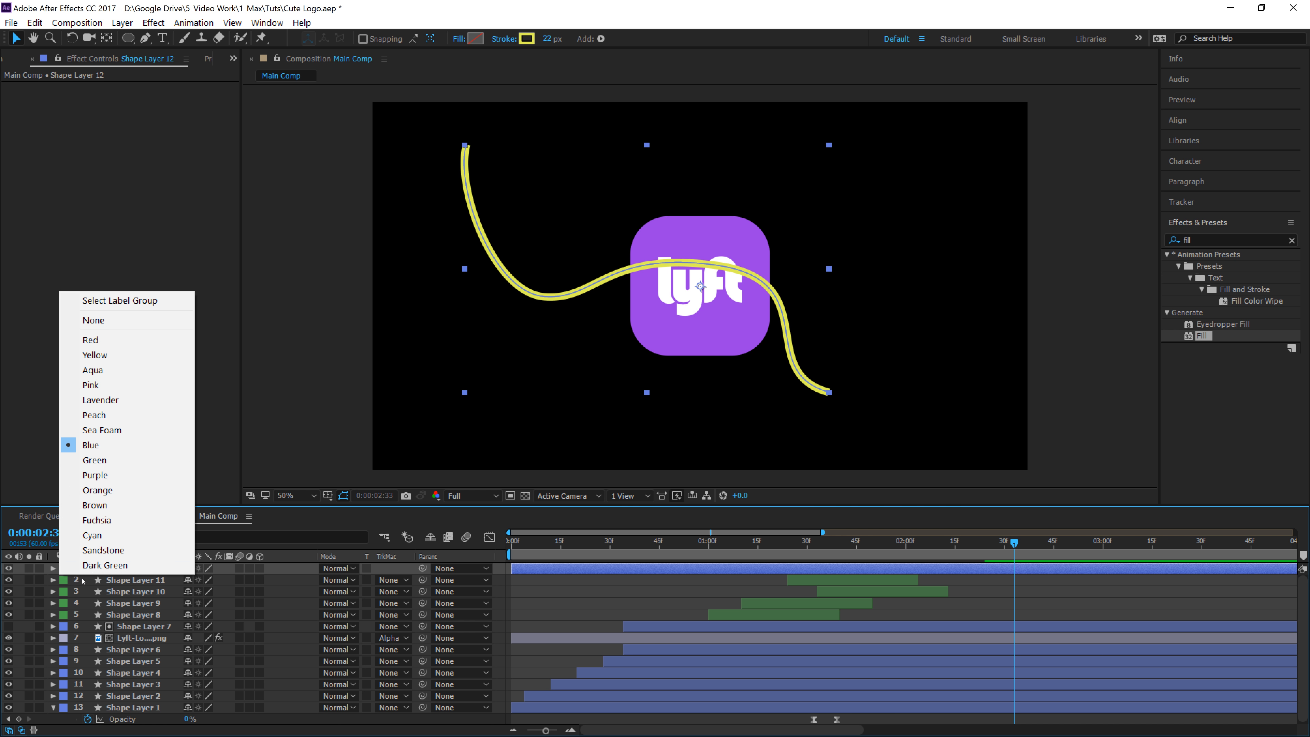
click(110, 339)
- Select Path 1 of Shape Layer 12, raise the bend over the logo, and adjust its handle and the lower-right end point
click(52, 568)
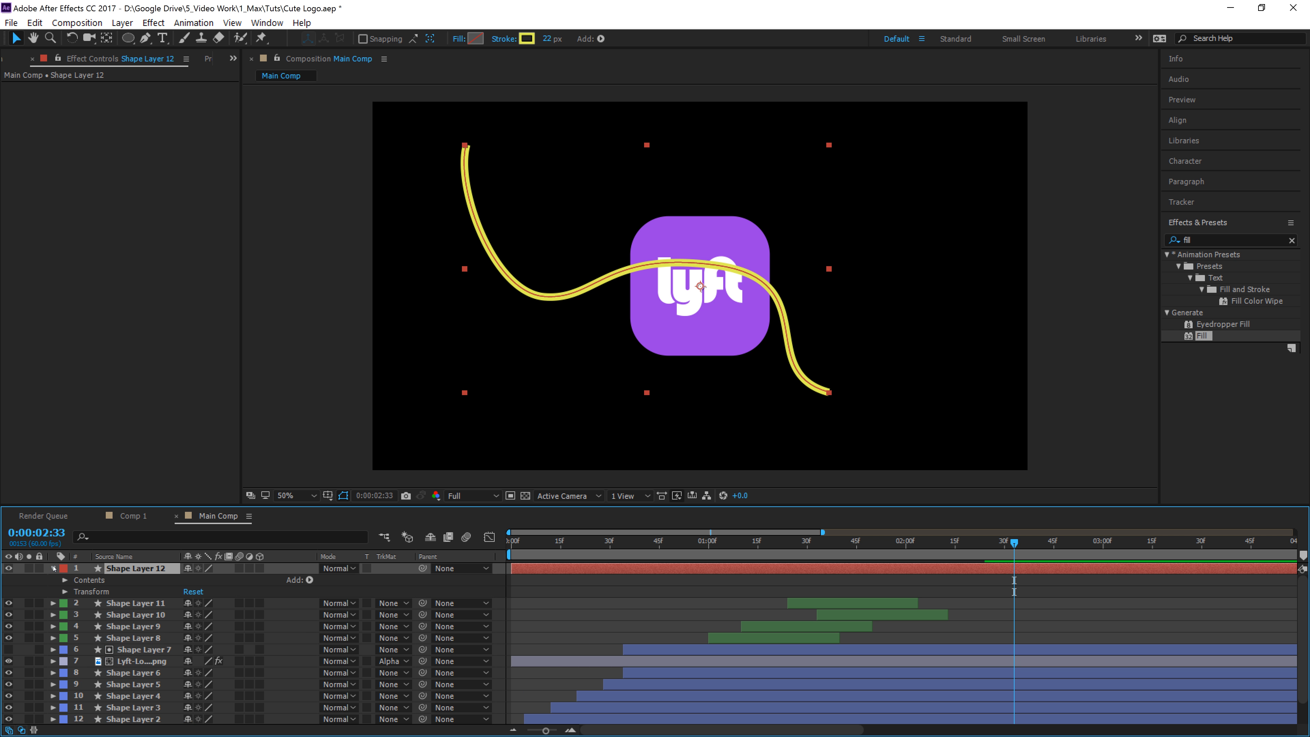
click(65, 580)
click(77, 591)
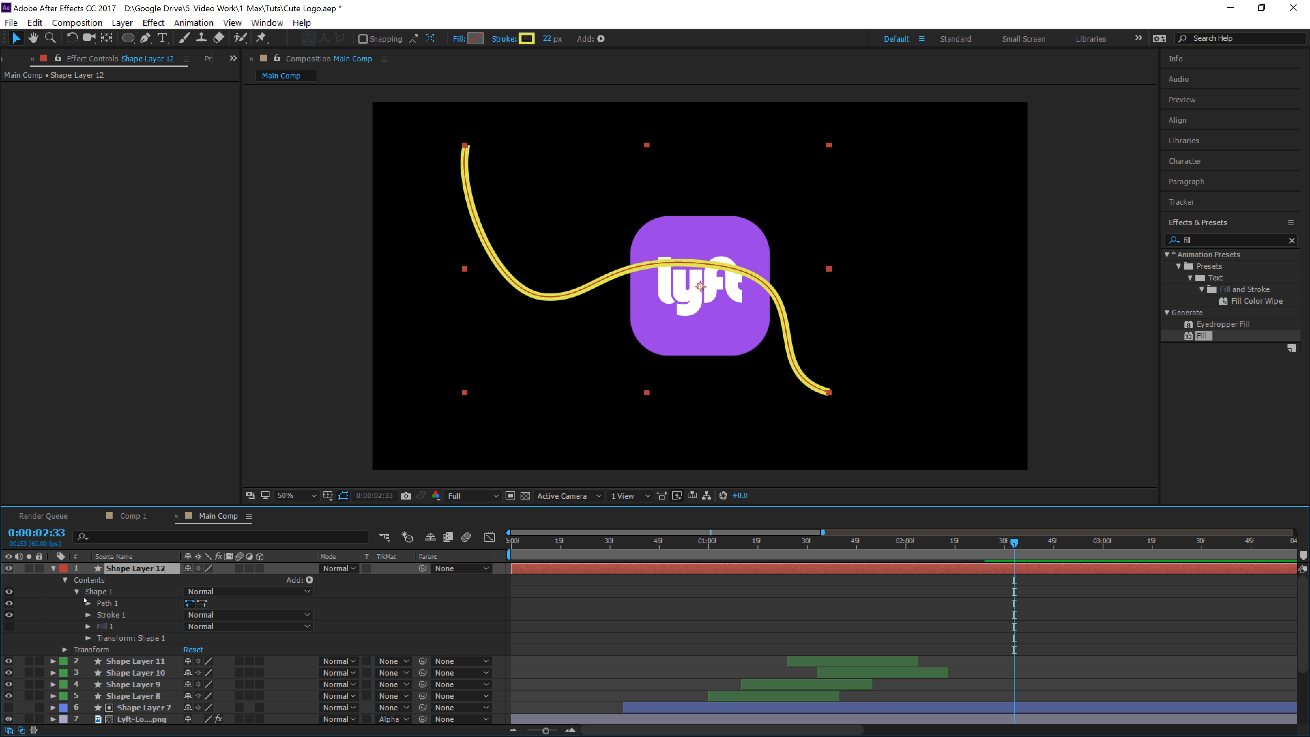
click(106, 604)
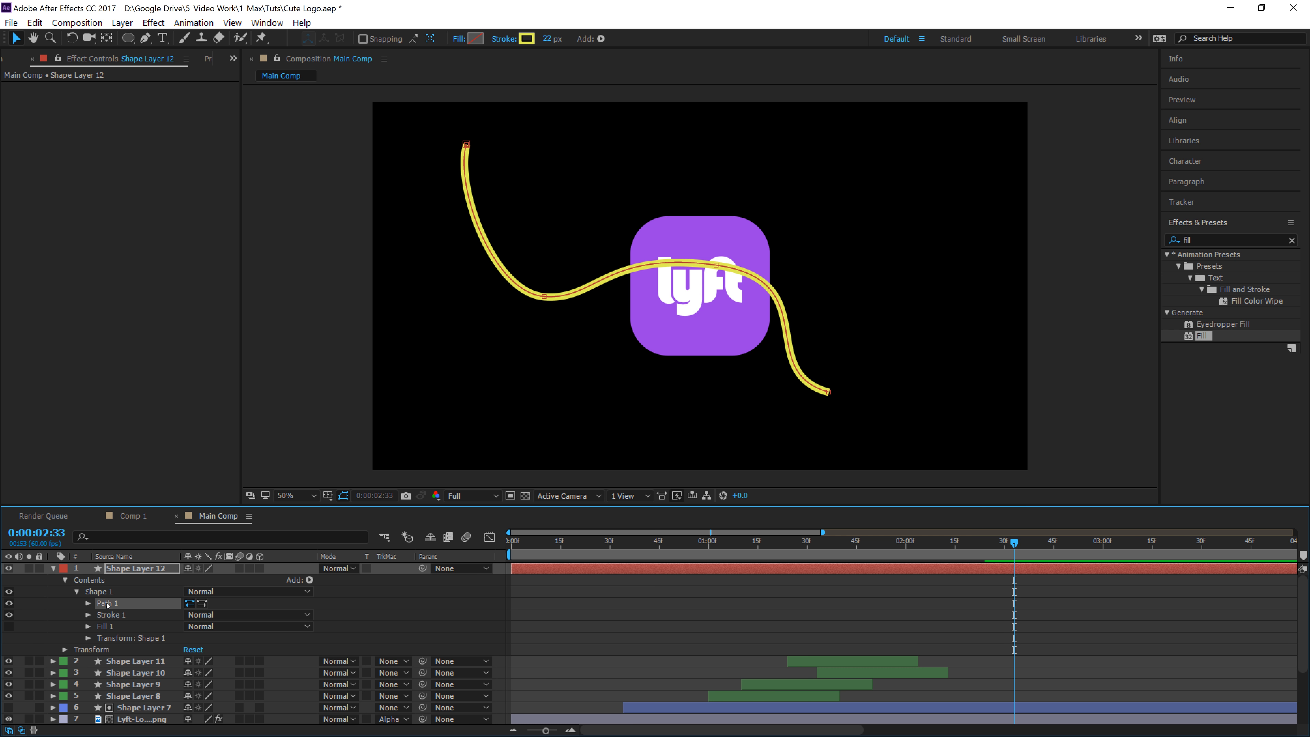
click(88, 603)
click(128, 614)
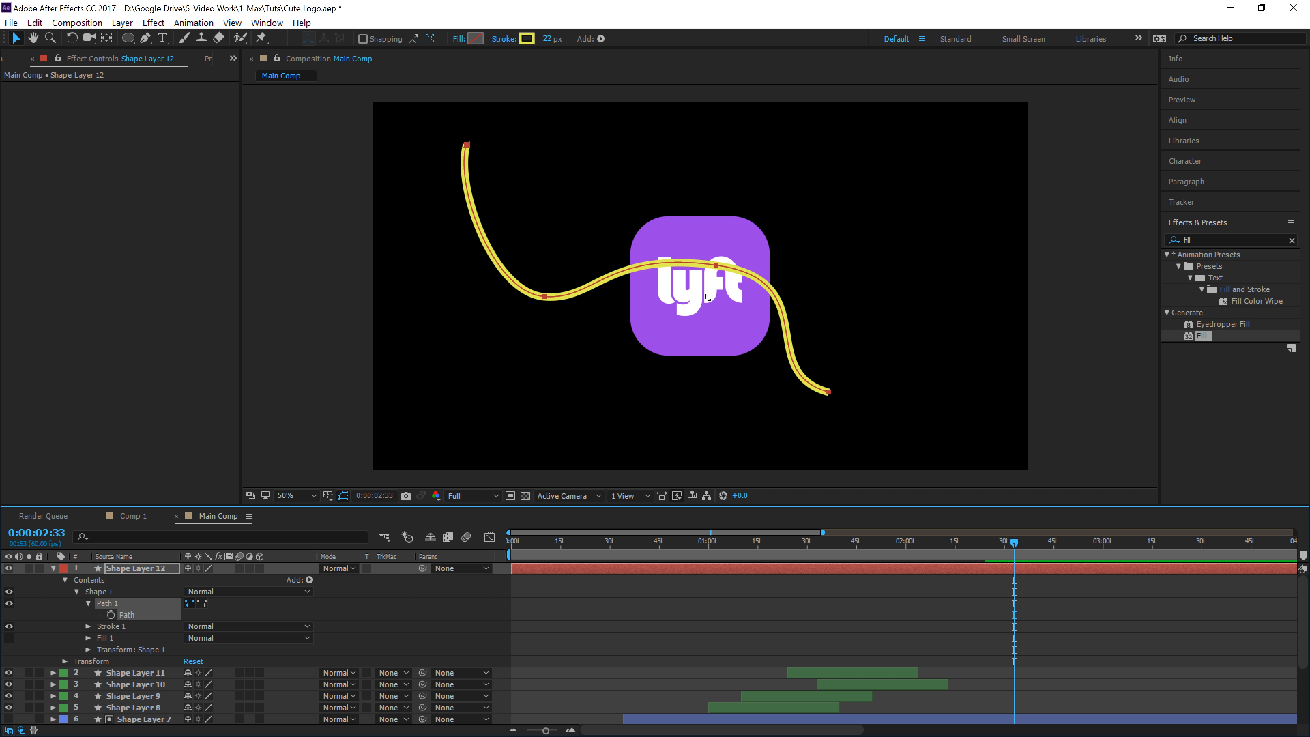
drag(829, 393, 815, 392)
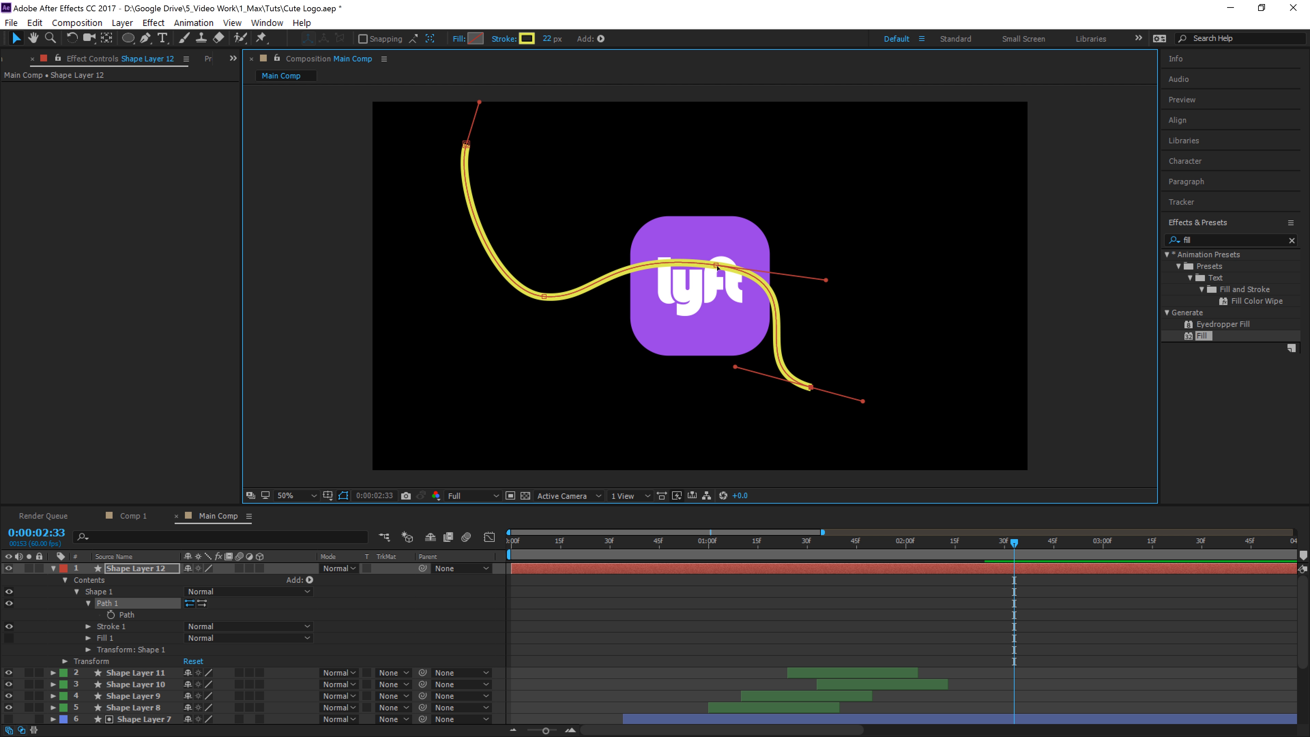
drag(716, 265, 700, 254)
drag(809, 268, 815, 292)
drag(810, 387, 826, 392)
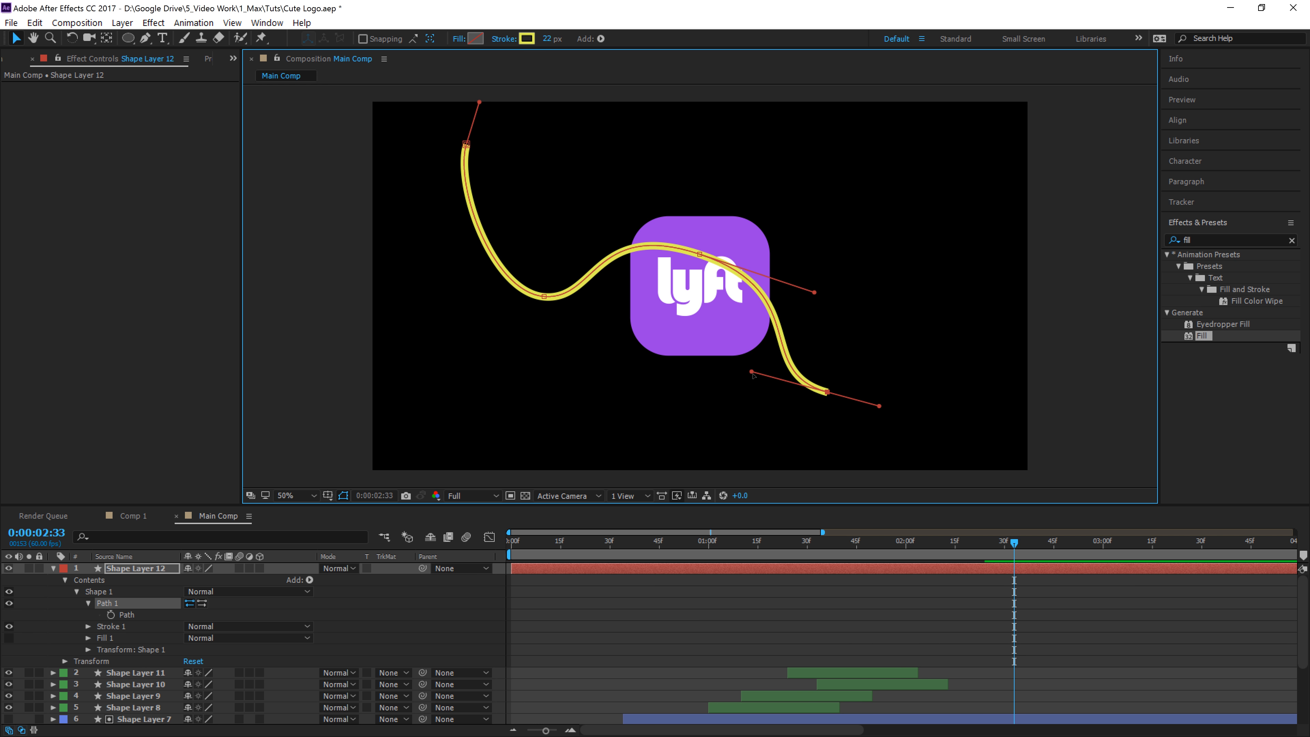
- Steepen the handle at the curve's lower-right end and shift the lower-left bend and upper-left end point slightly up and outward
drag(751, 371, 730, 356)
drag(544, 296, 531, 291)
drag(466, 145, 451, 180)
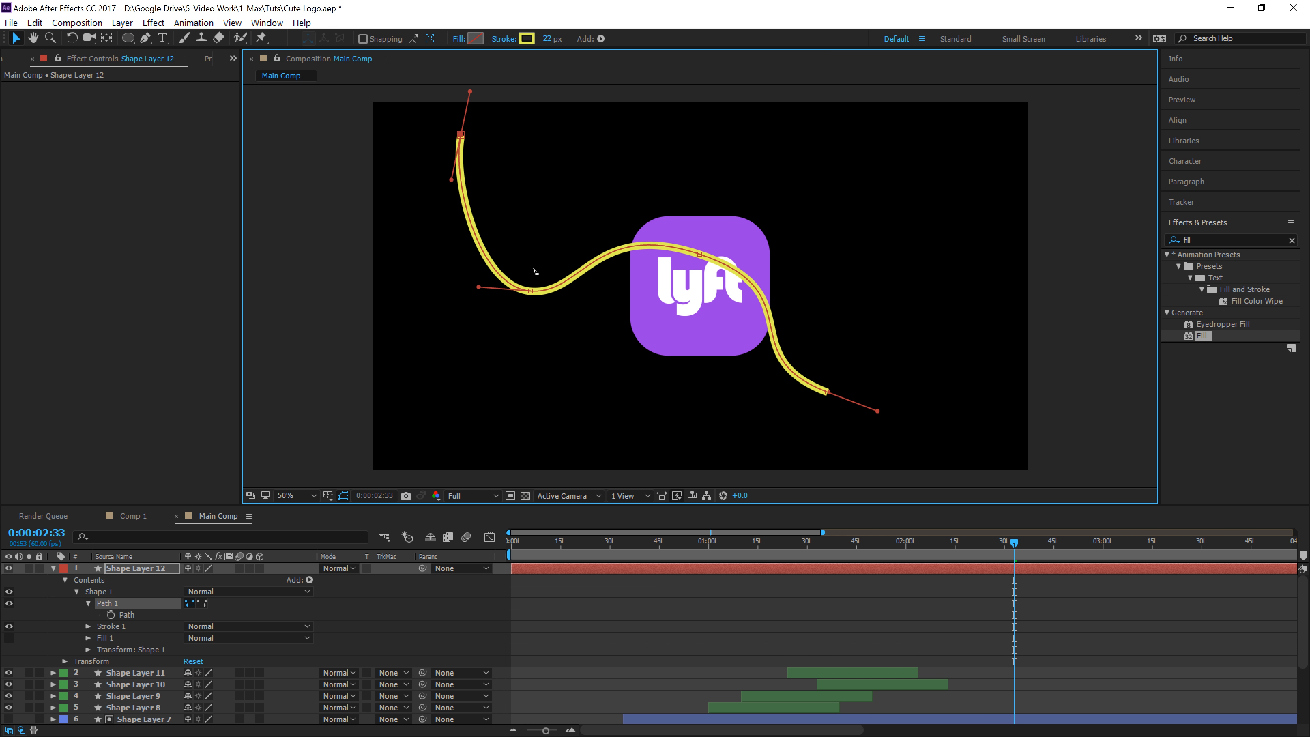
drag(531, 291, 533, 290)
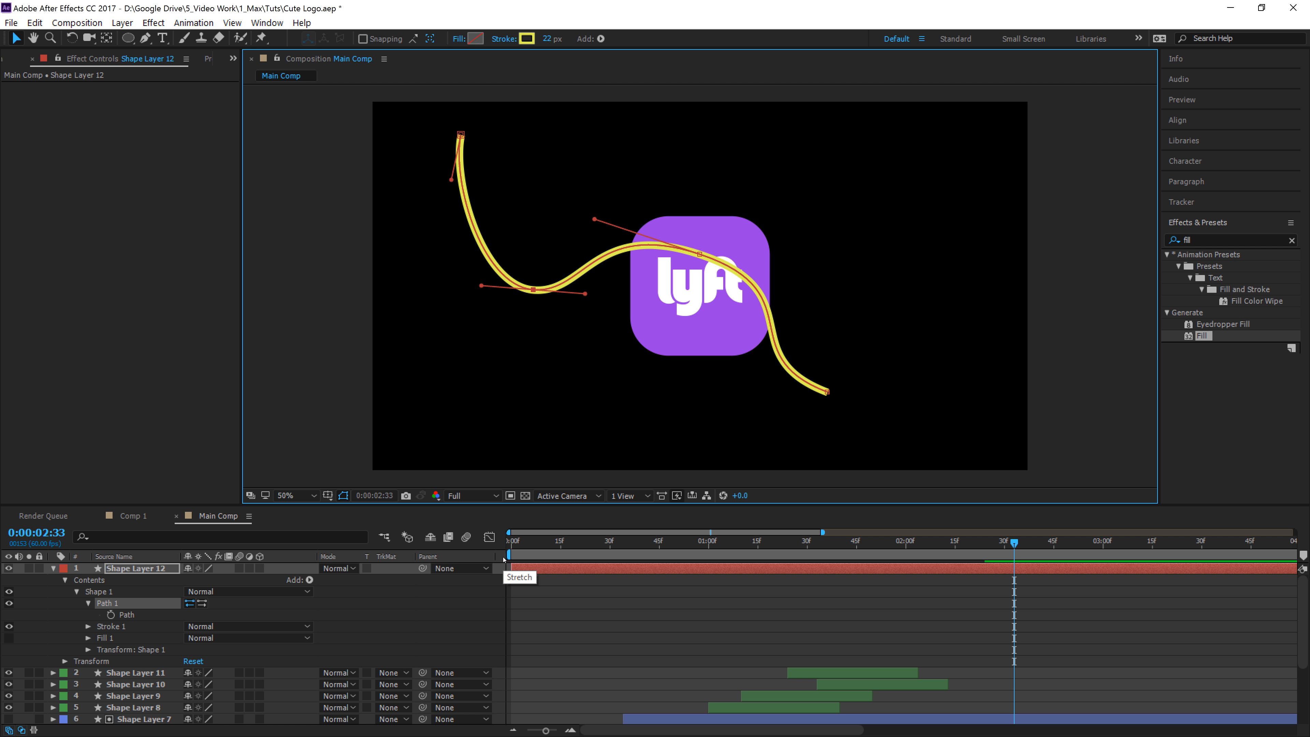
- Add Trim Paths to Shape 1 on Shape Layer 12 and set the stroke's line cap to Round Cap
click(310, 580)
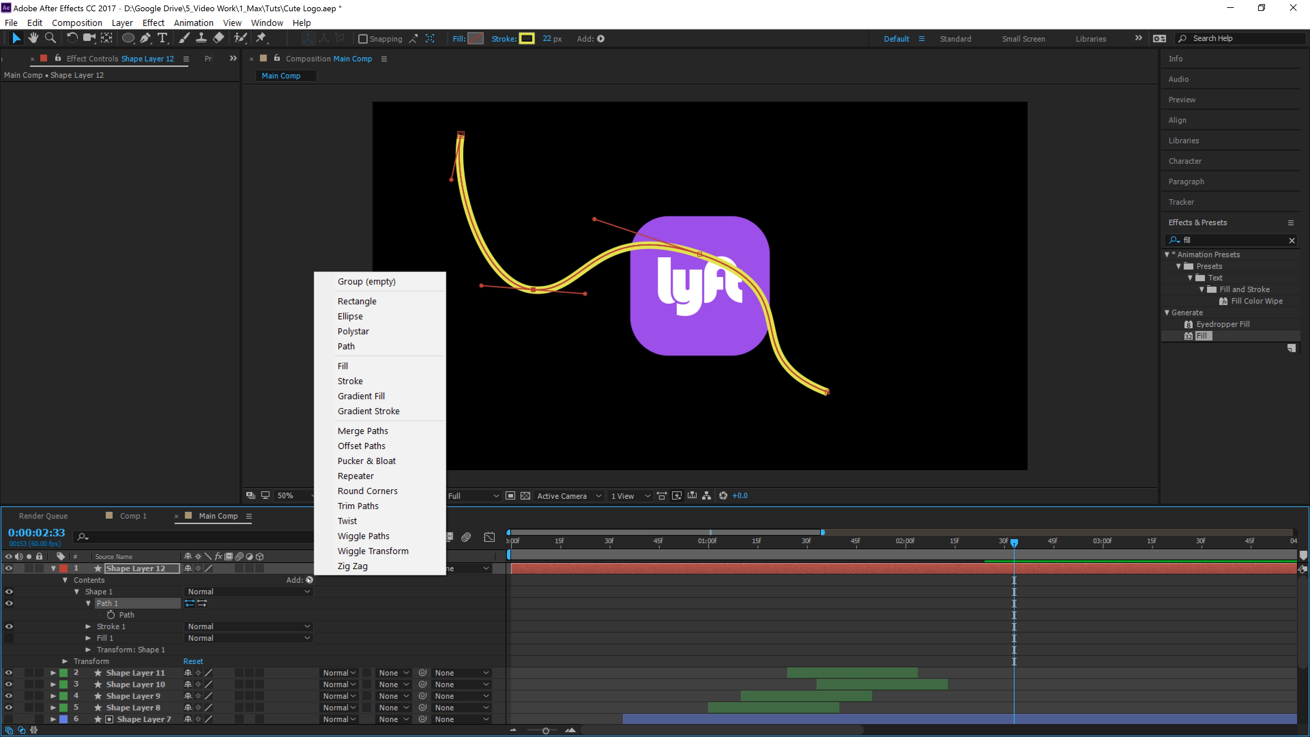
click(357, 506)
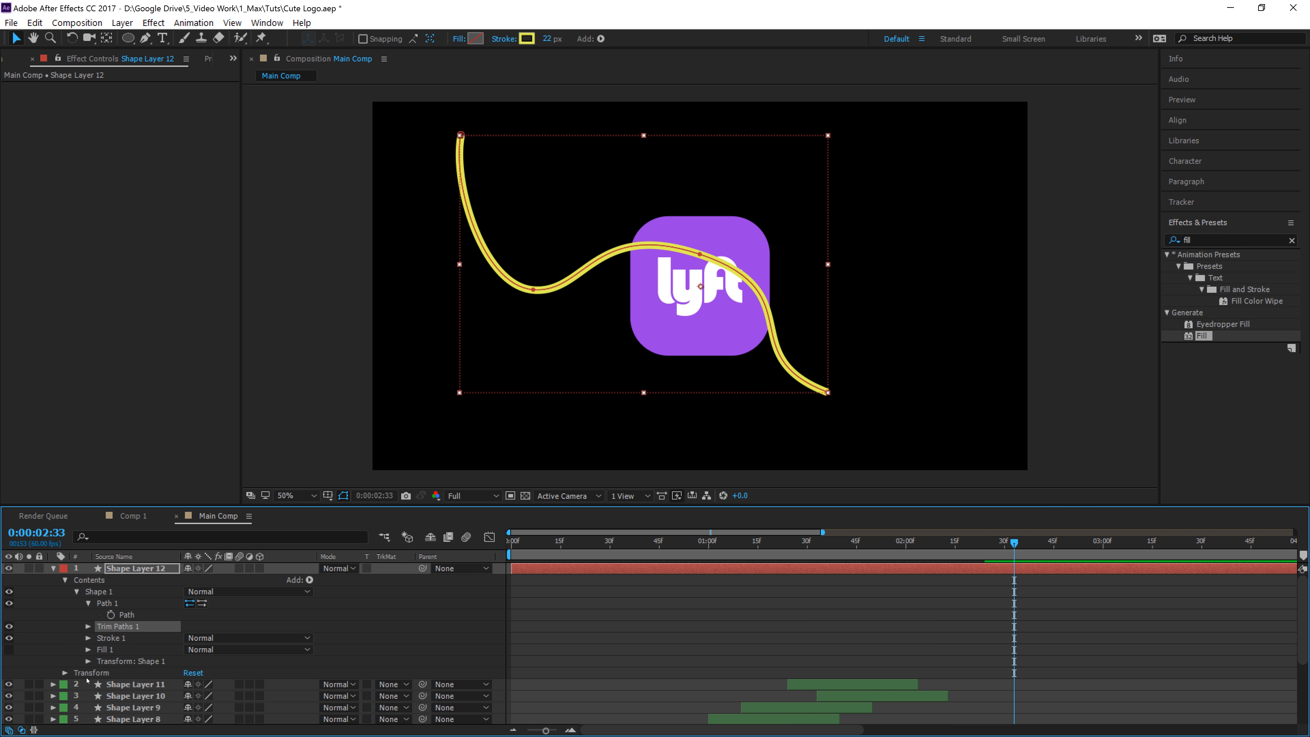
click(88, 638)
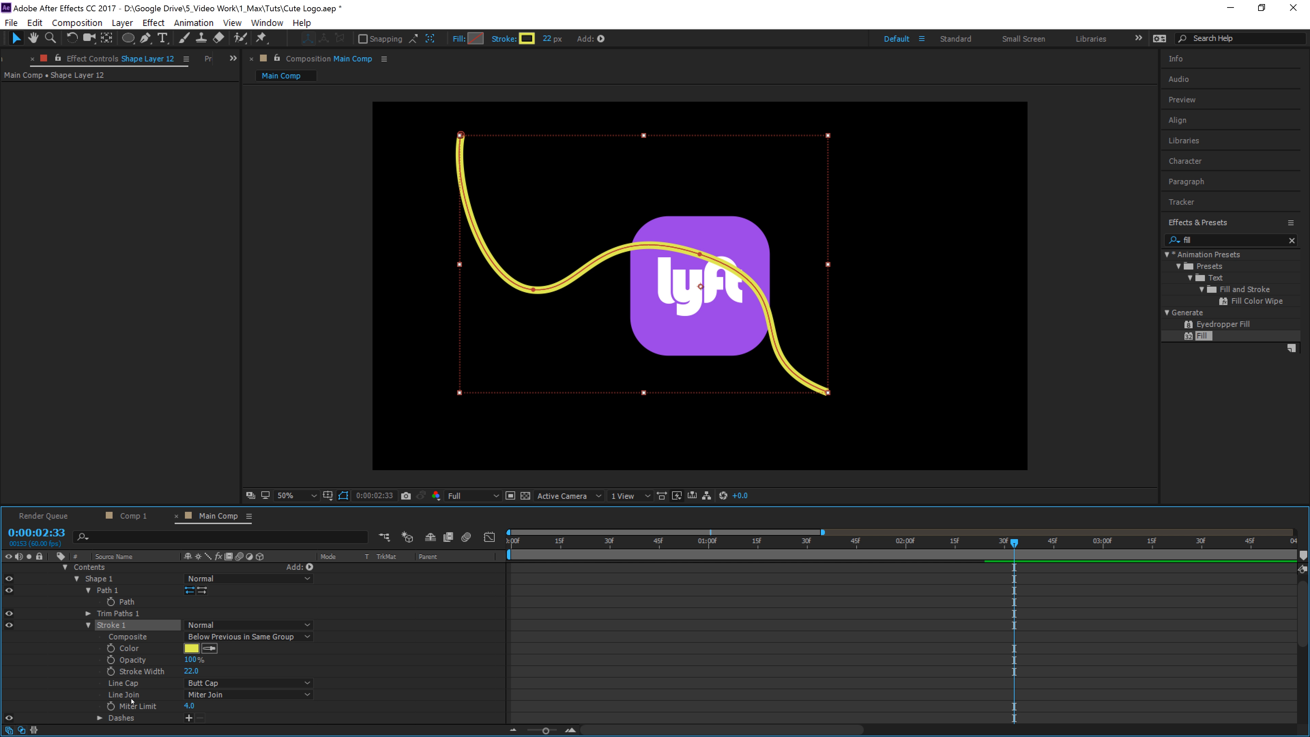
click(119, 684)
click(231, 682)
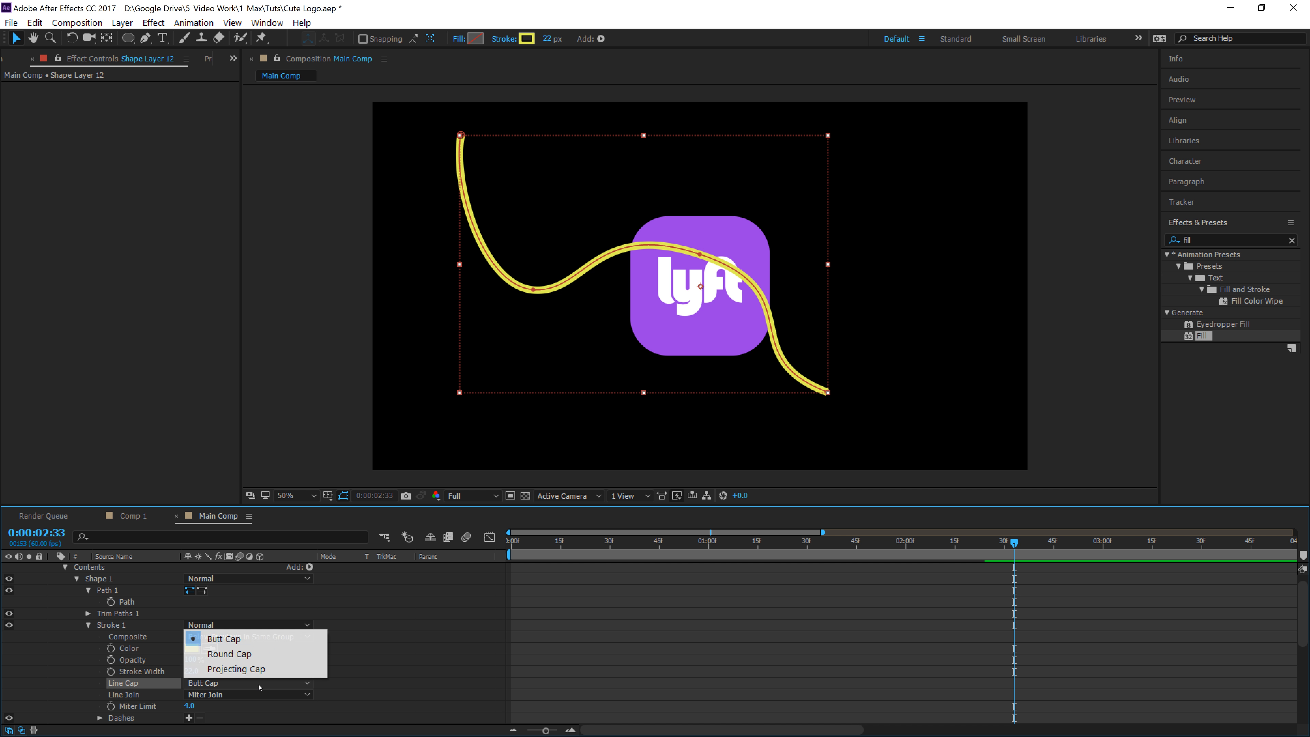
click(240, 653)
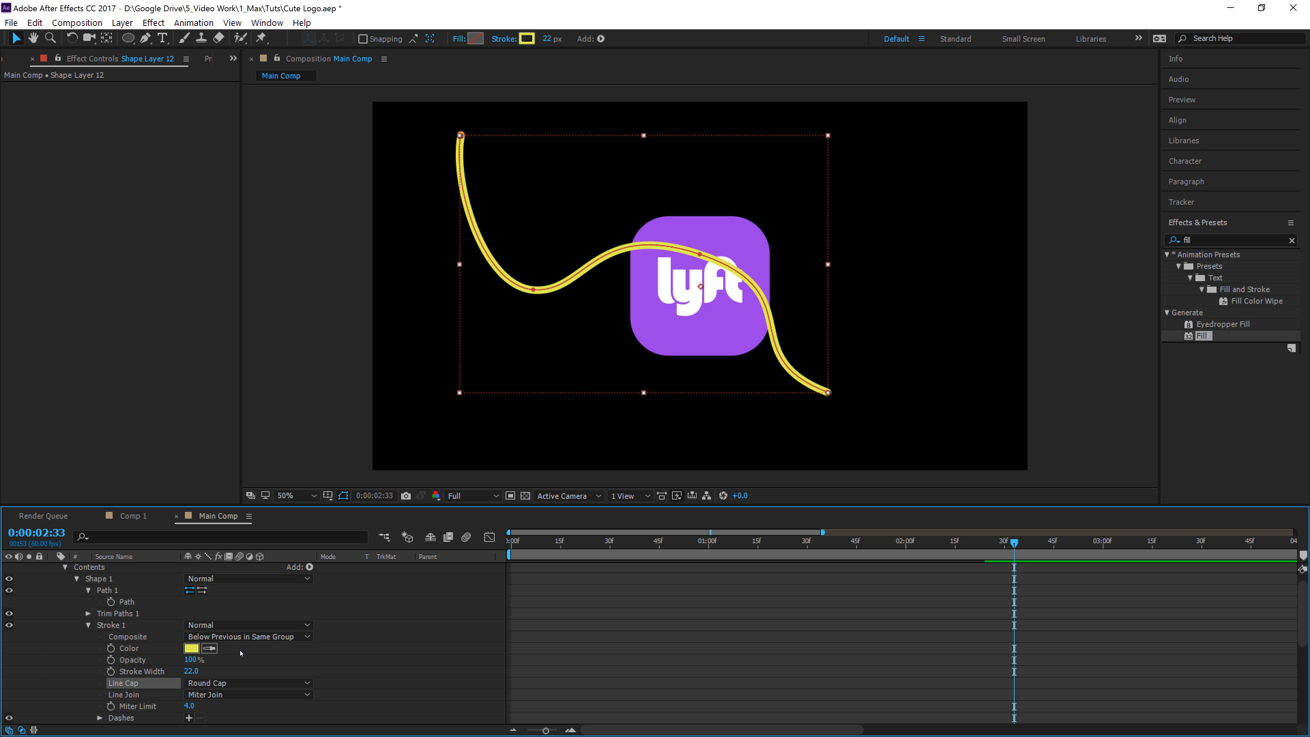
- Keyframe the Trim Paths End from 0% at 0:00:01:08 to 100% at 0:00:02:08
drag(1016, 541, 733, 559)
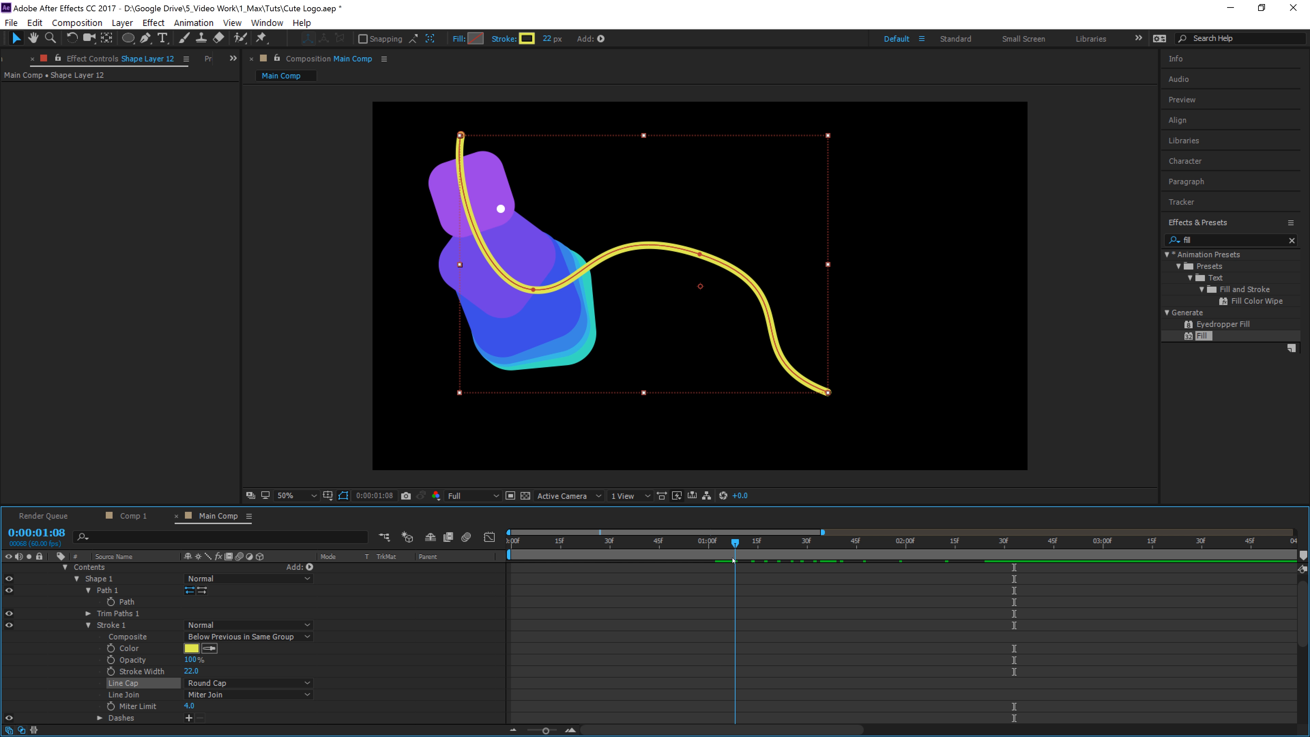
click(87, 625)
click(88, 613)
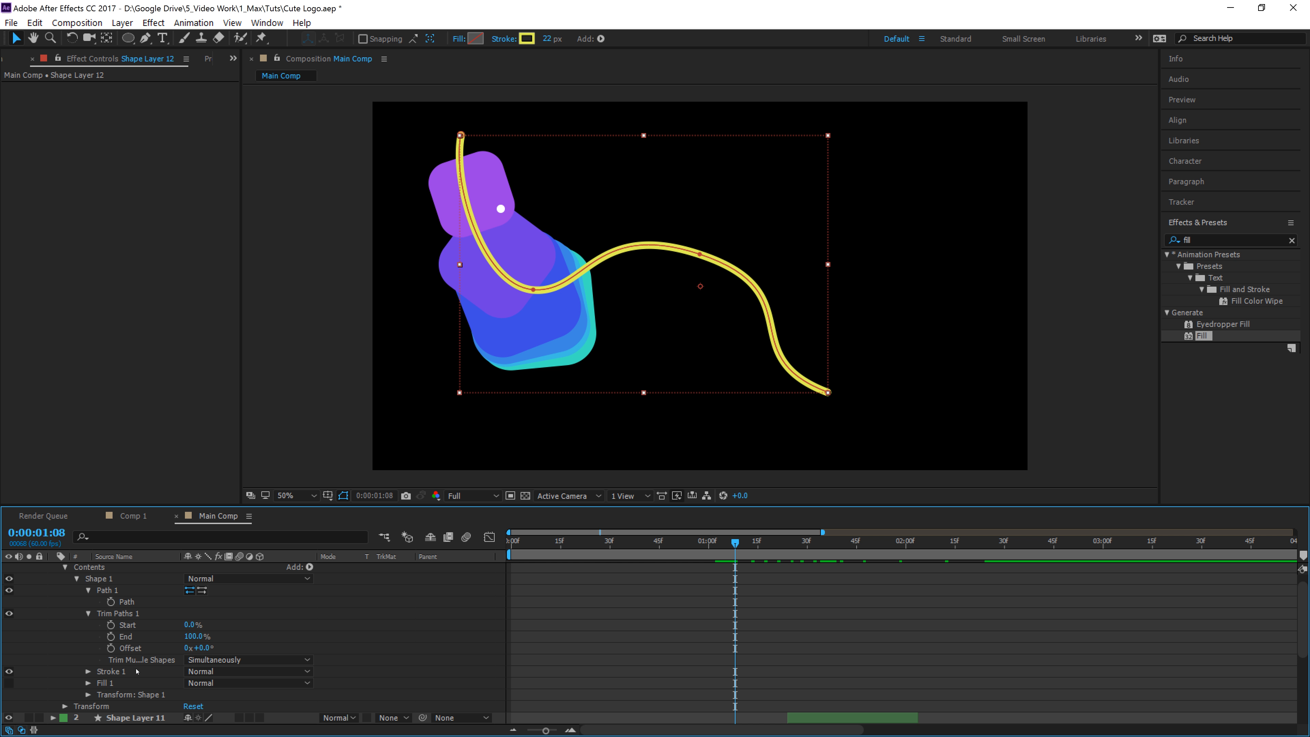
drag(194, 637, 77, 646)
click(110, 637)
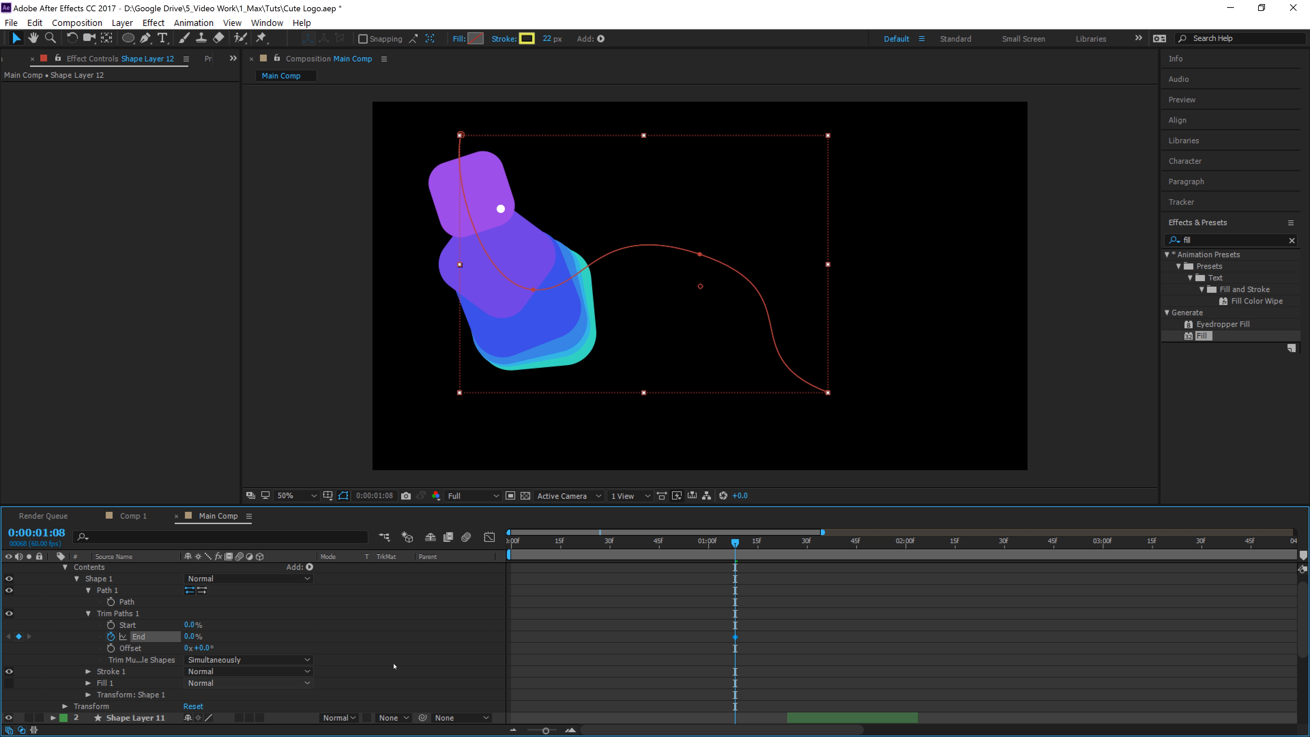
drag(742, 545, 932, 569)
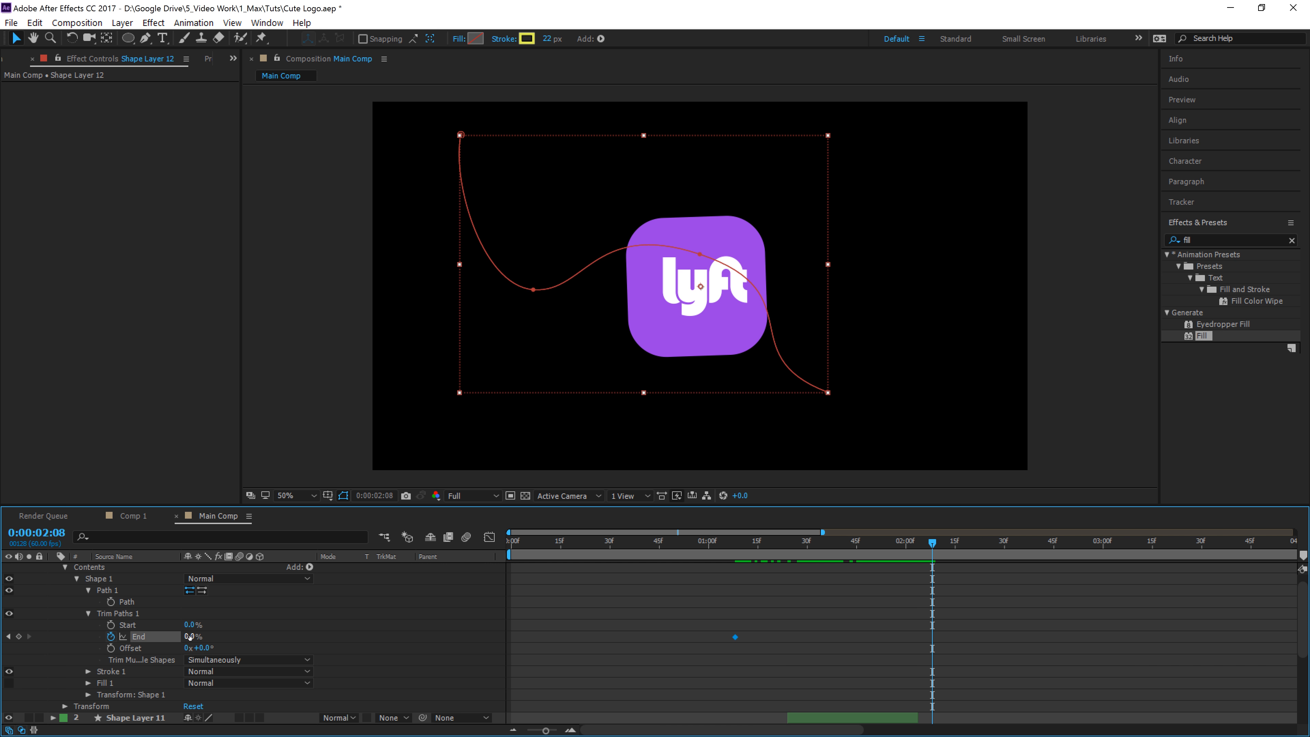
drag(189, 638, 276, 642)
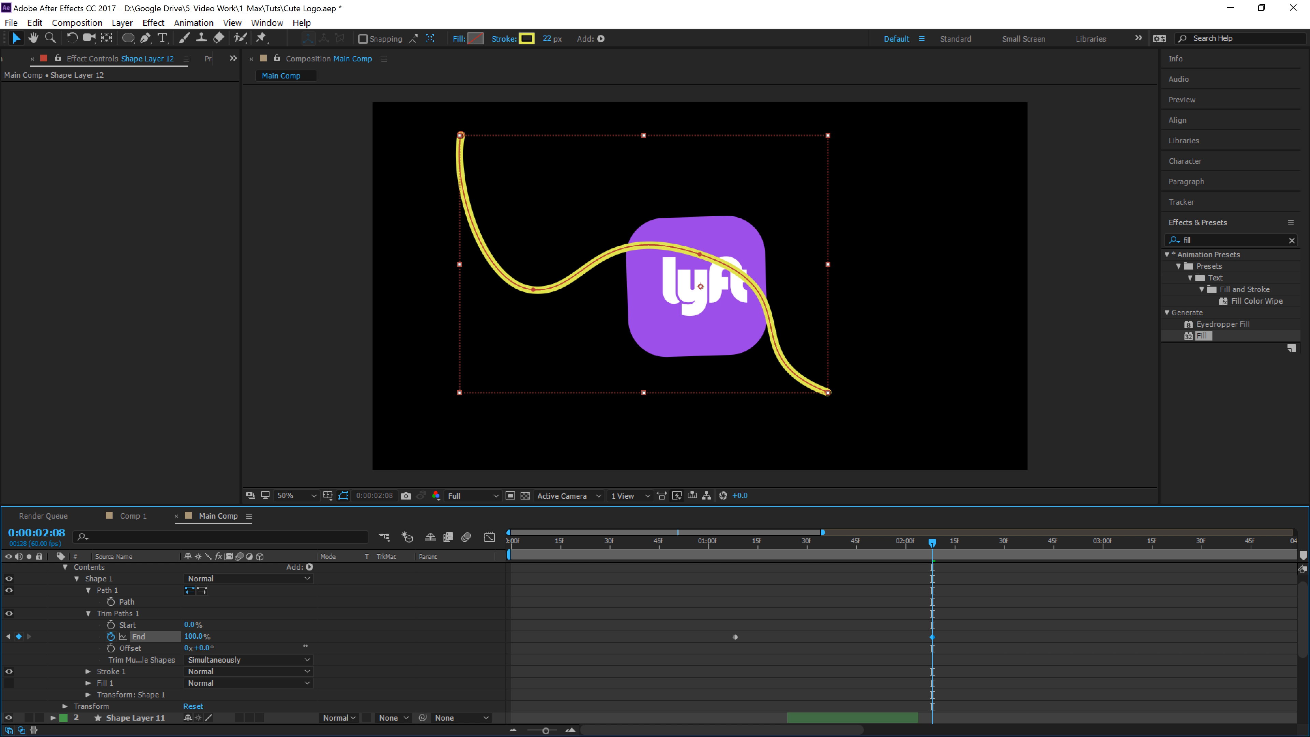
- Keyframe the Trim Paths Start from 0% at 0:00:01:08 to 100% at 0:00:02:08
mouse_move(937, 546)
mouse_down()
mouse_move(711, 557)
mouse_move(757, 558)
mouse_move(711, 560)
mouse_move(735, 562)
mouse_up()
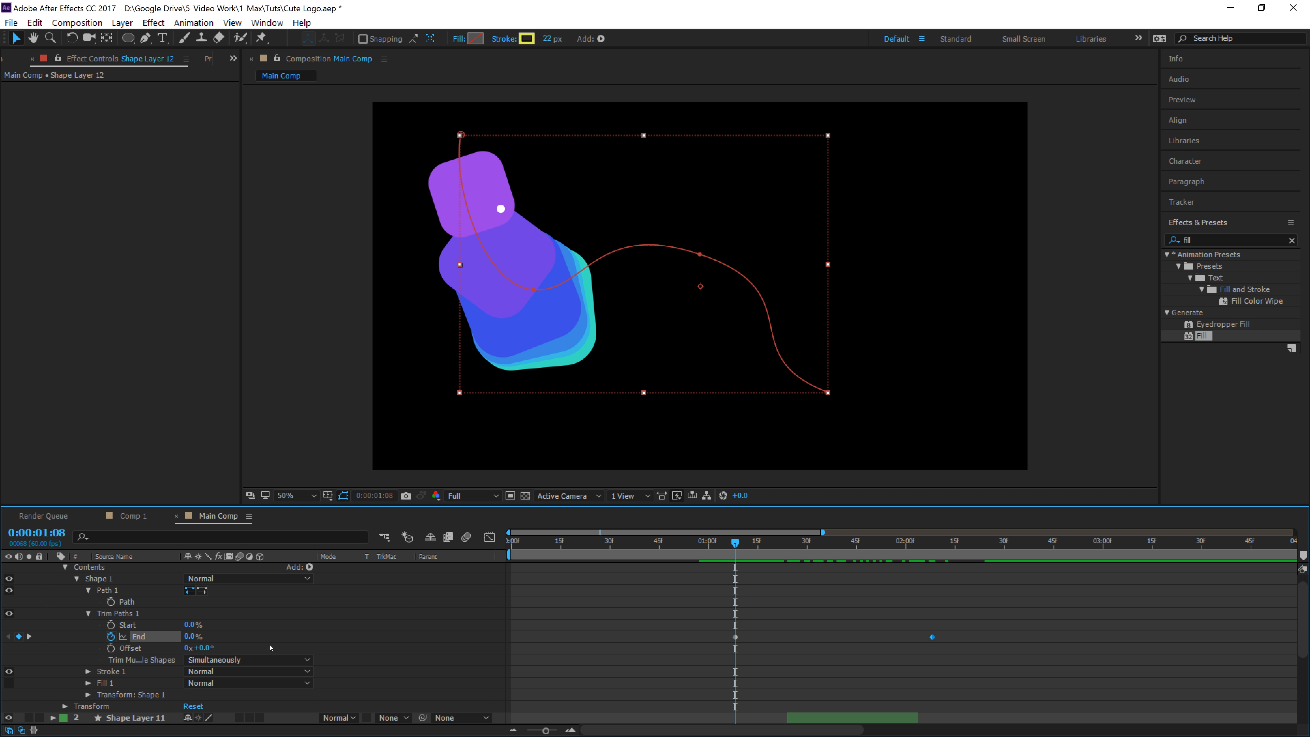
click(111, 625)
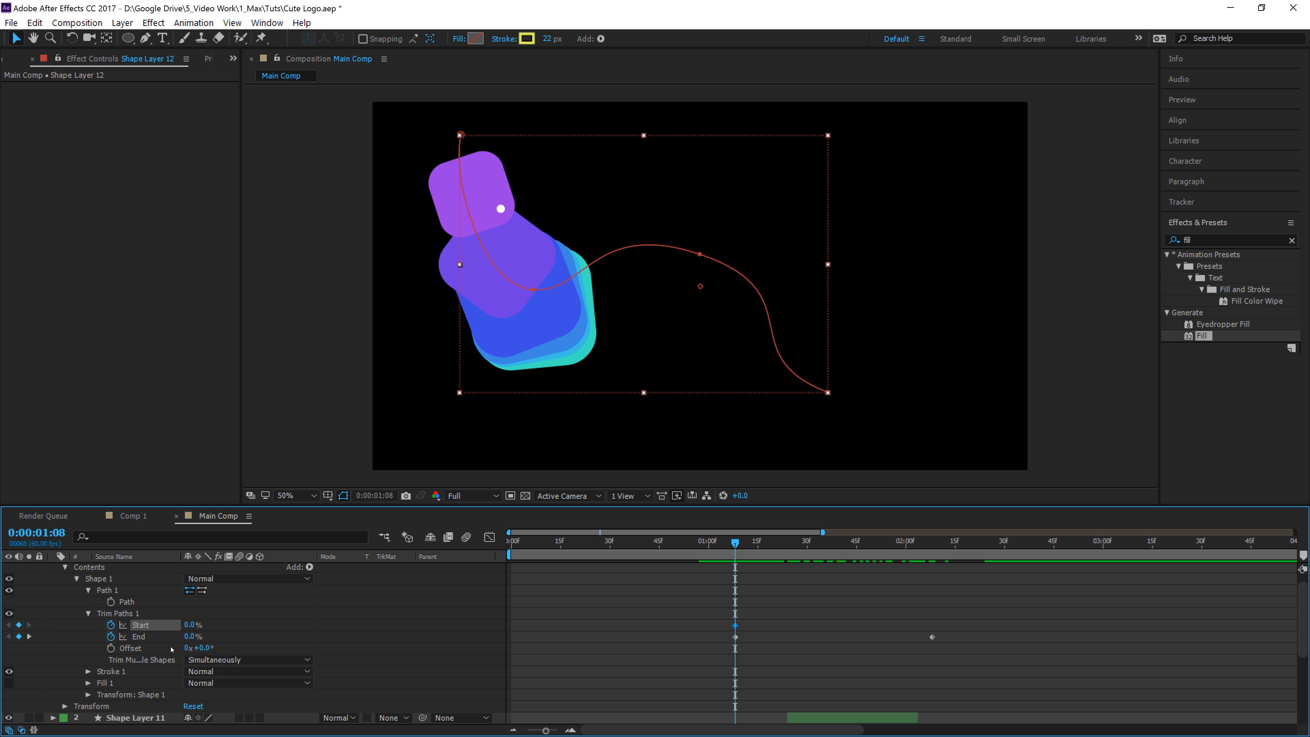
drag(734, 543, 932, 565)
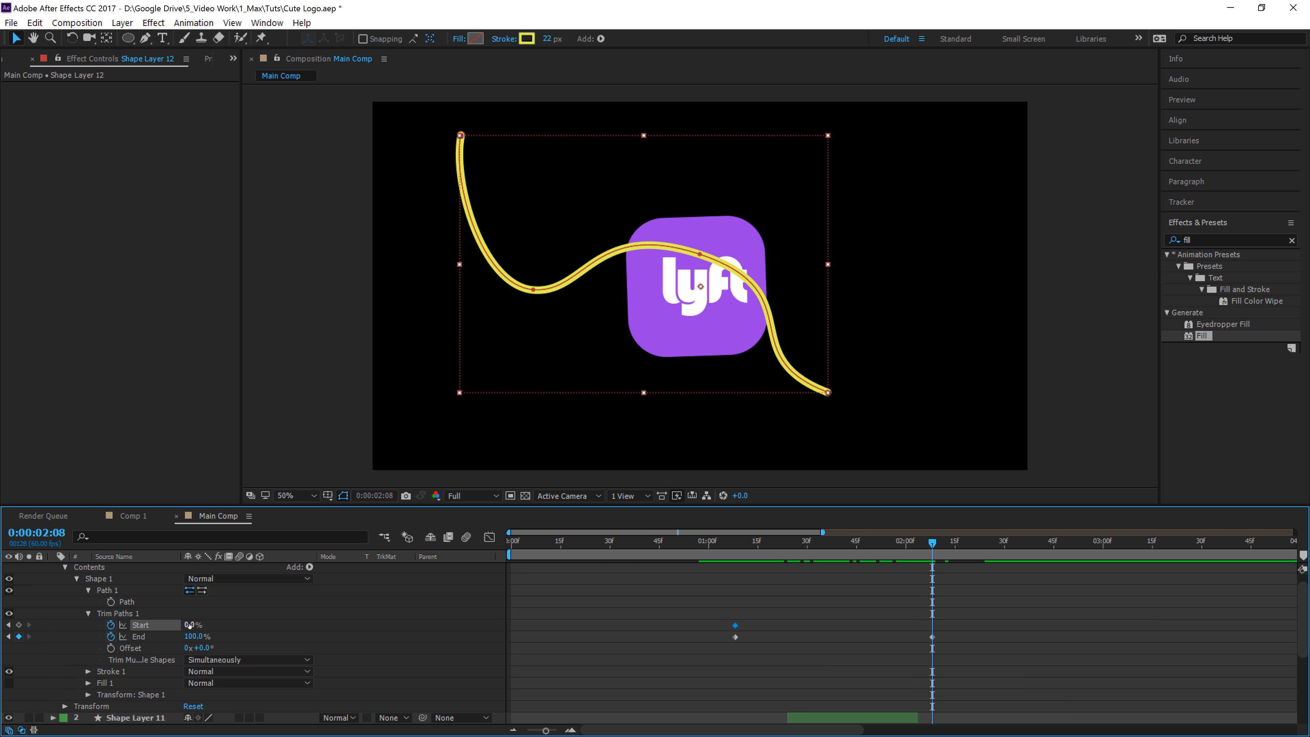
drag(189, 625, 292, 629)
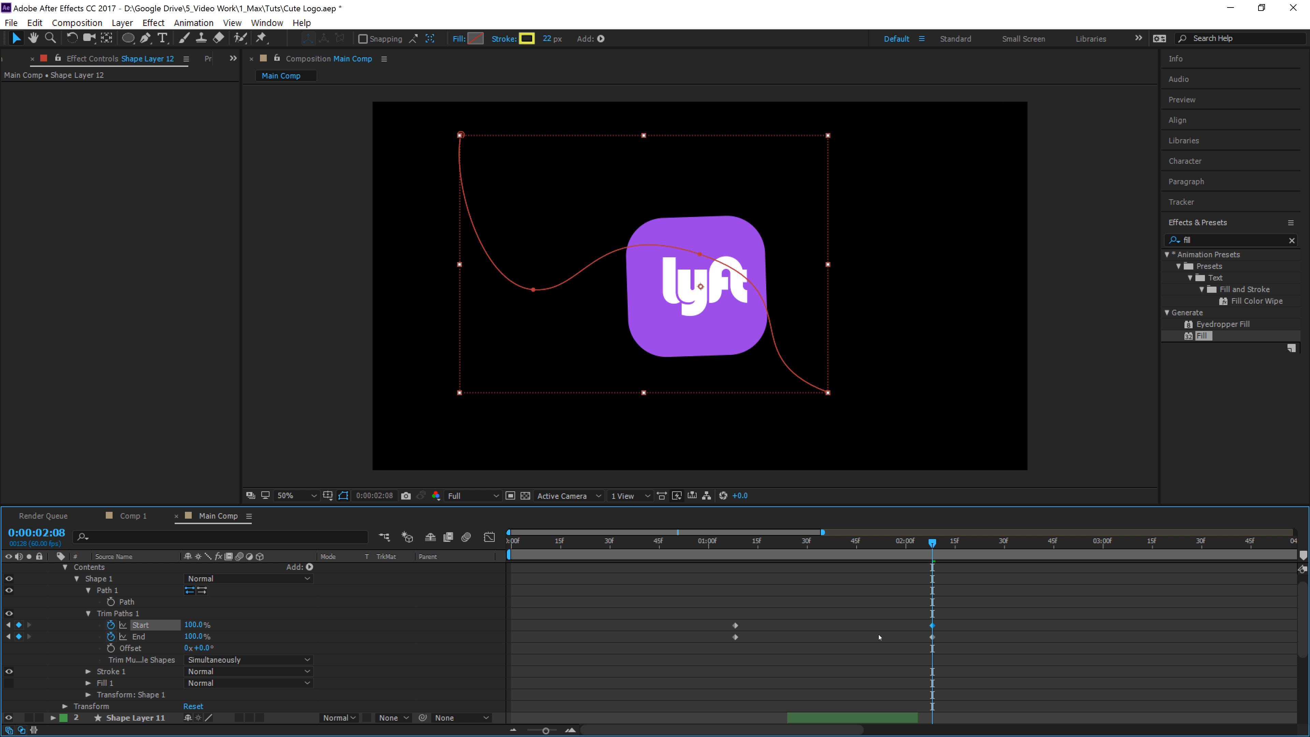
- Shift both Trim Paths Start keyframes about six frames after the End keyframes and scrub back to 0:00:01:02
drag(986, 620, 759, 626)
click(980, 610)
click(713, 543)
drag(719, 548, 727, 609)
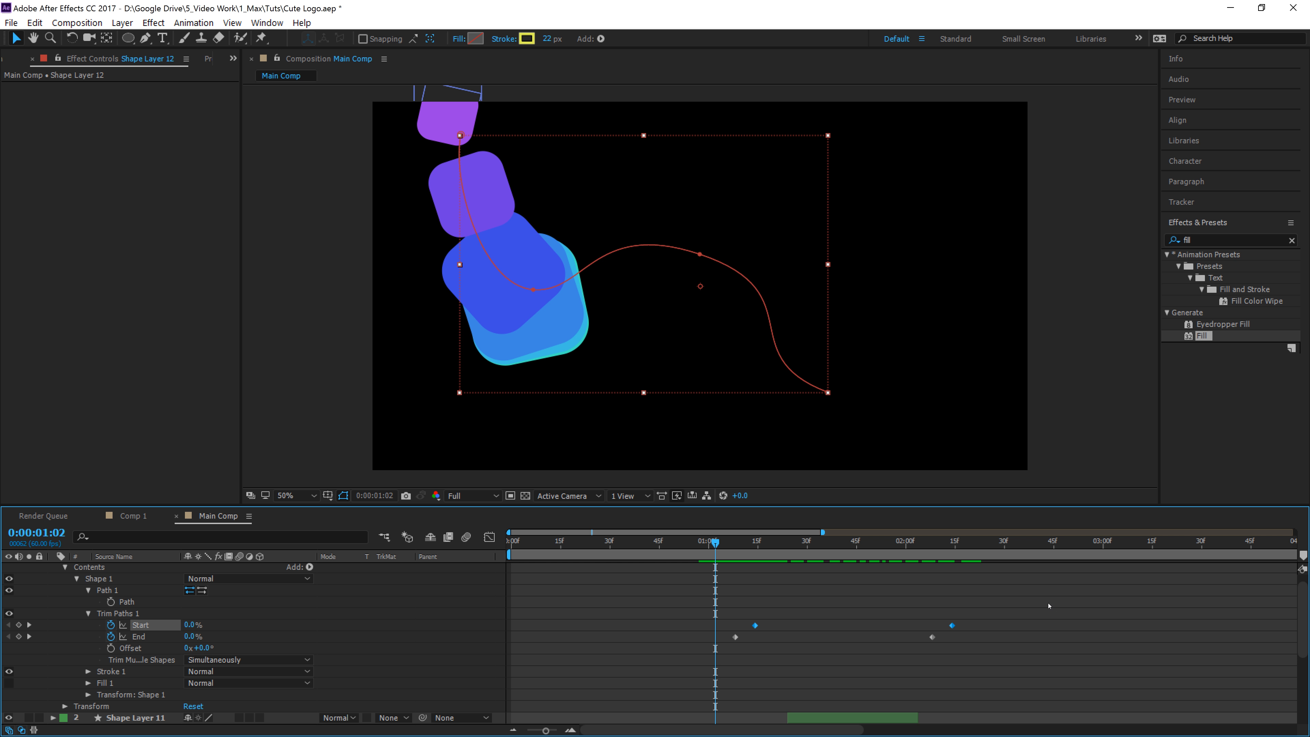
- Apply Easy Ease to all Trim Paths Start and End keyframes and preview the line's motion
drag(1048, 605, 729, 653)
right_click(739, 638)
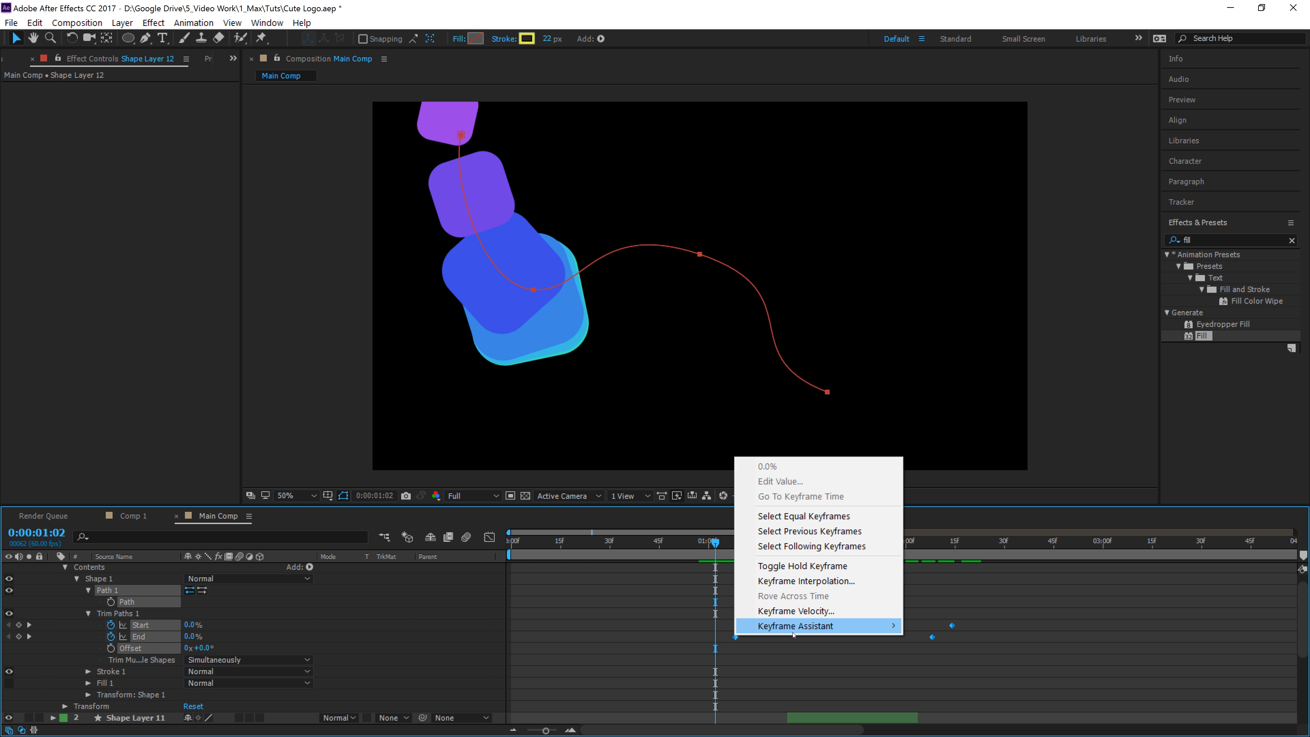
mouse_move(789, 621)
click(953, 540)
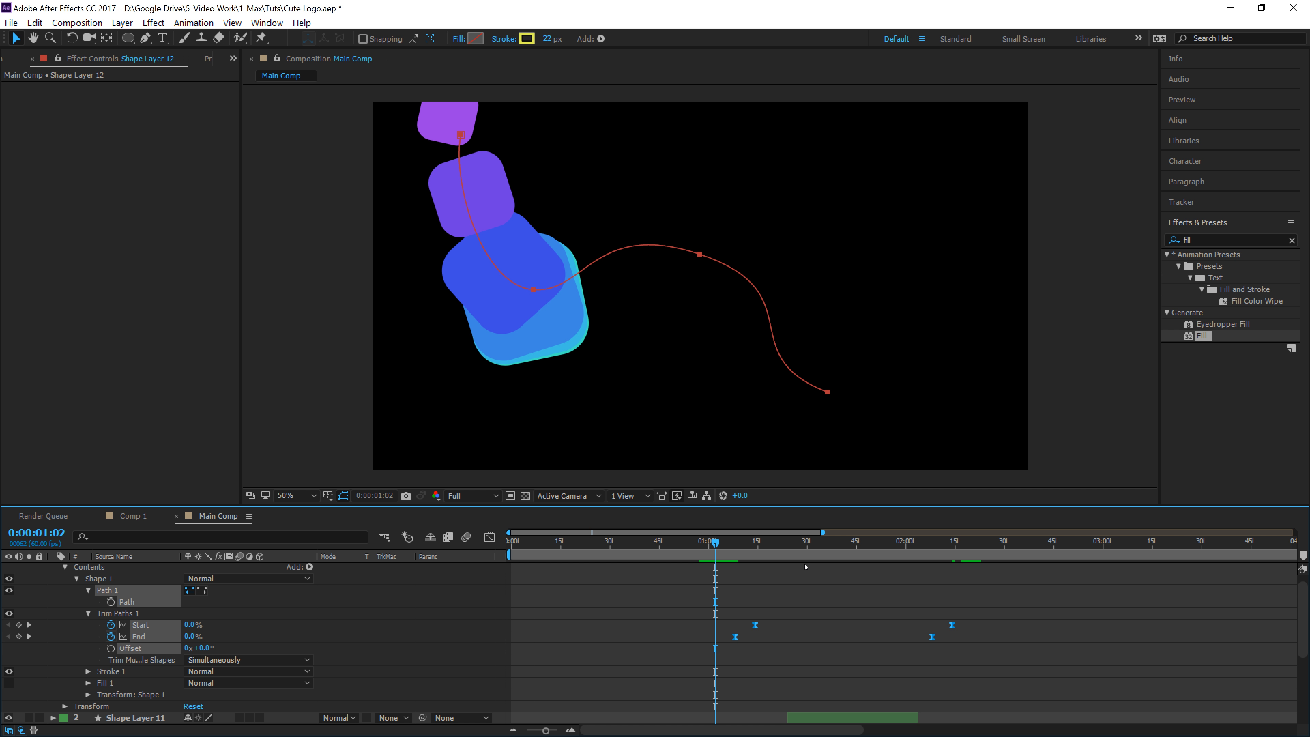
key(space)
click(792, 608)
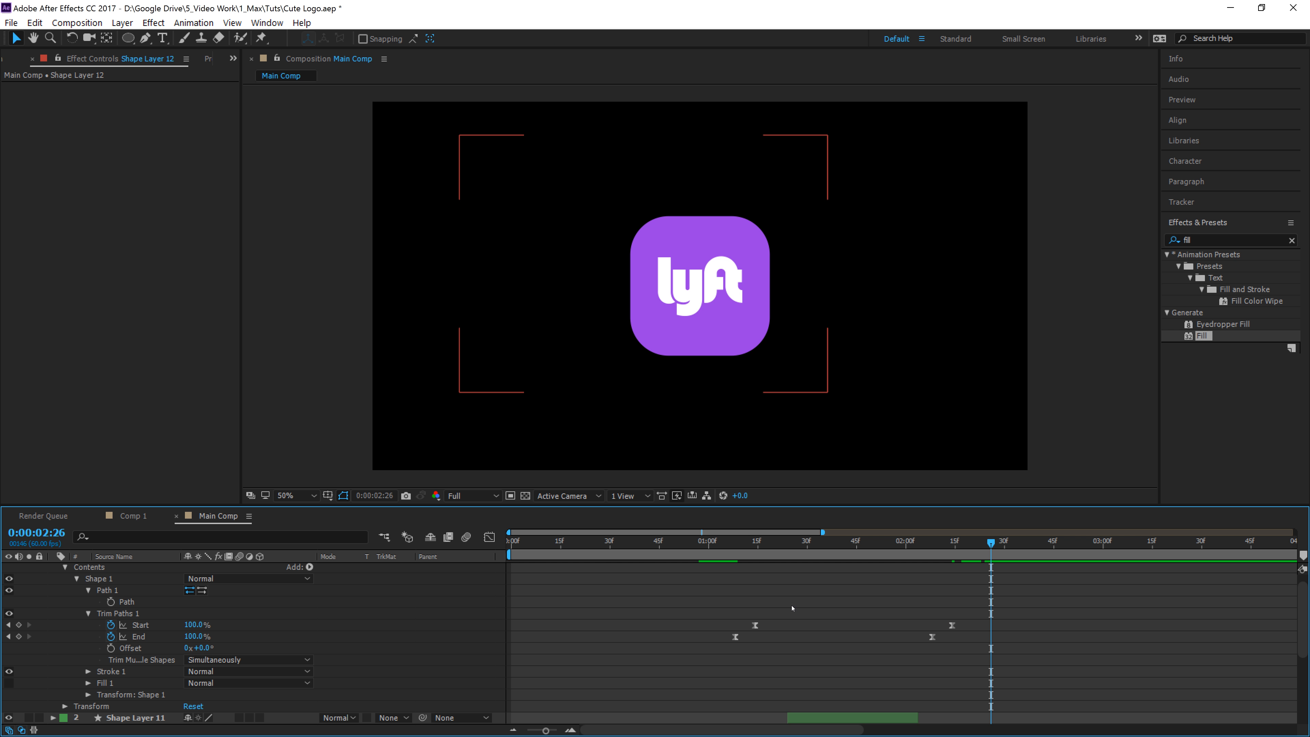
- Move the first Start and End keyframes about six frames earlier and the last pair about three frames later, and preview the line
drag(792, 608, 716, 637)
drag(913, 612, 966, 658)
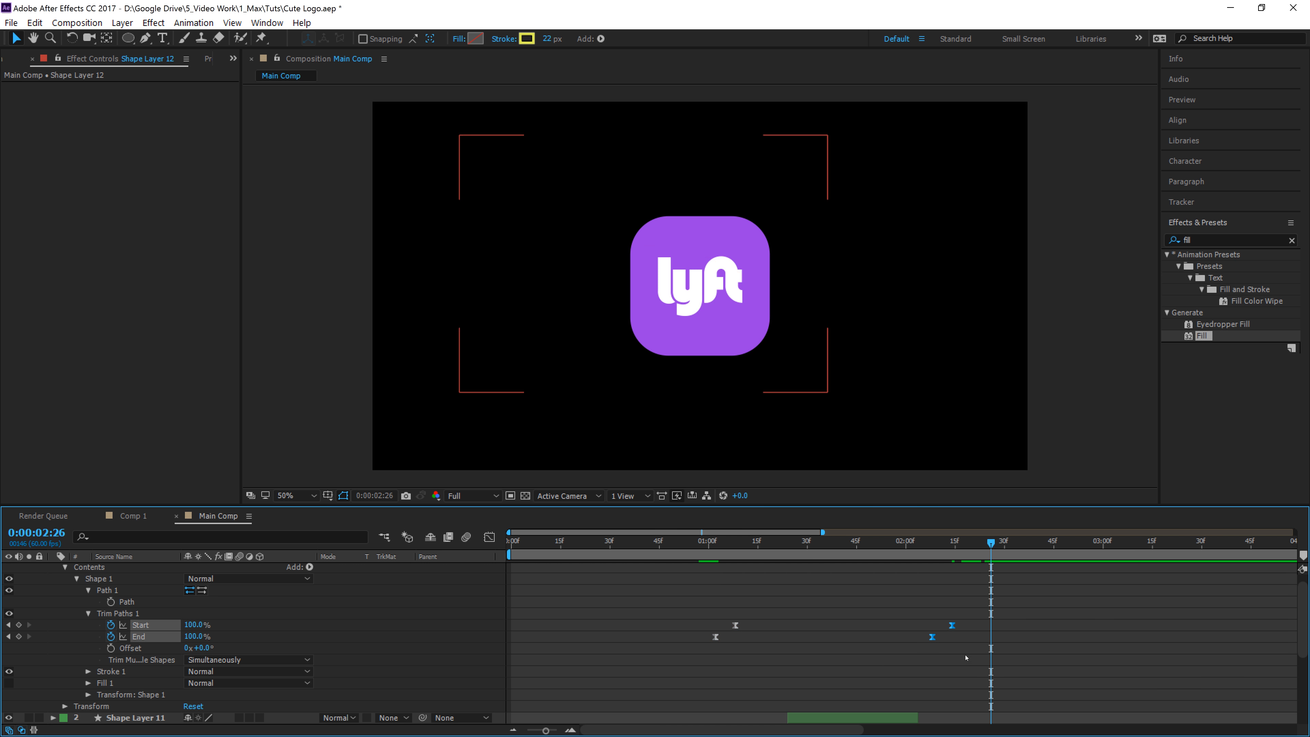
click(932, 637)
click(683, 542)
key(space)
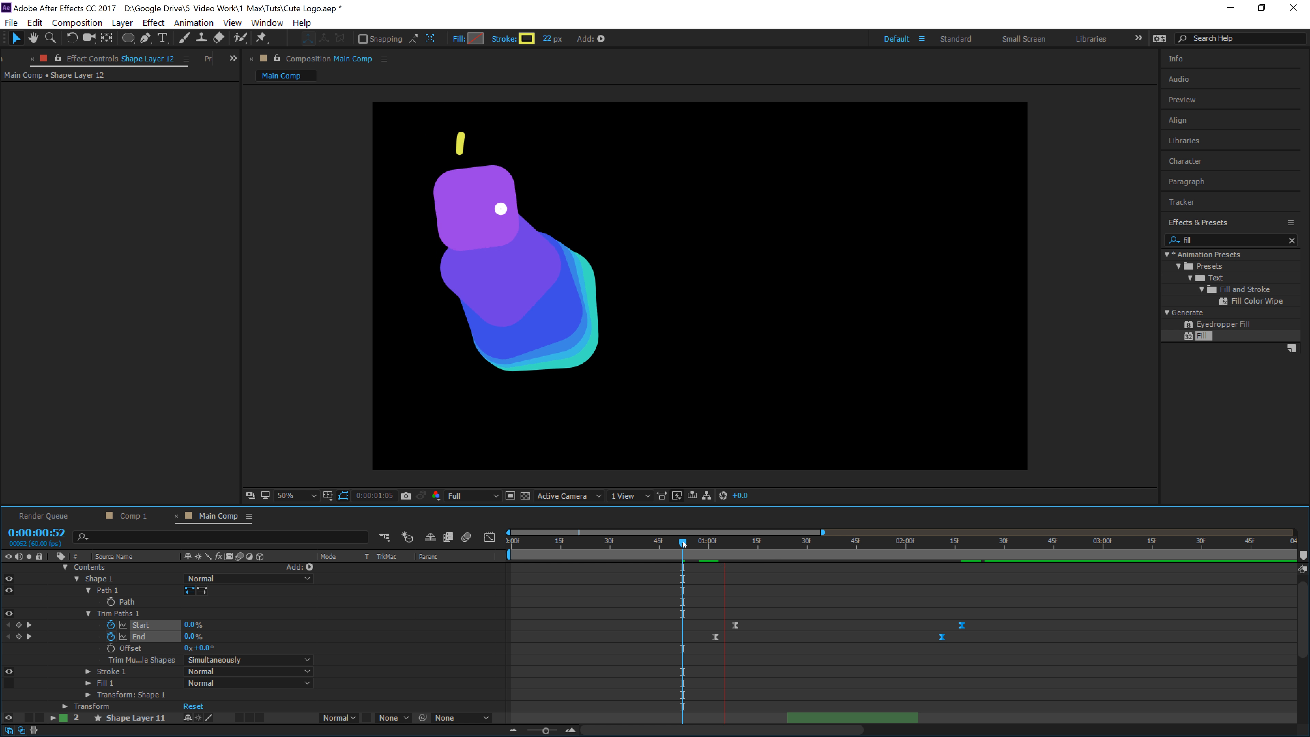
key(space)
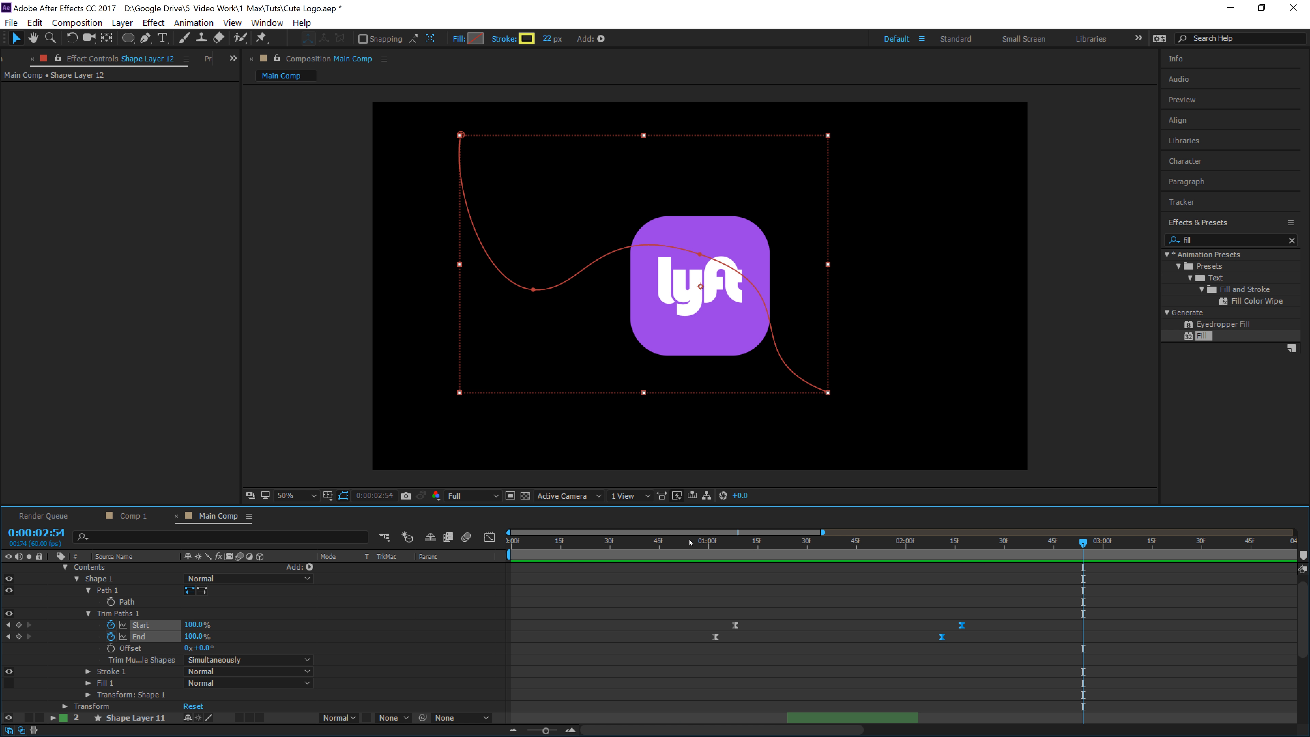
click(684, 542)
key(space)
key(space)
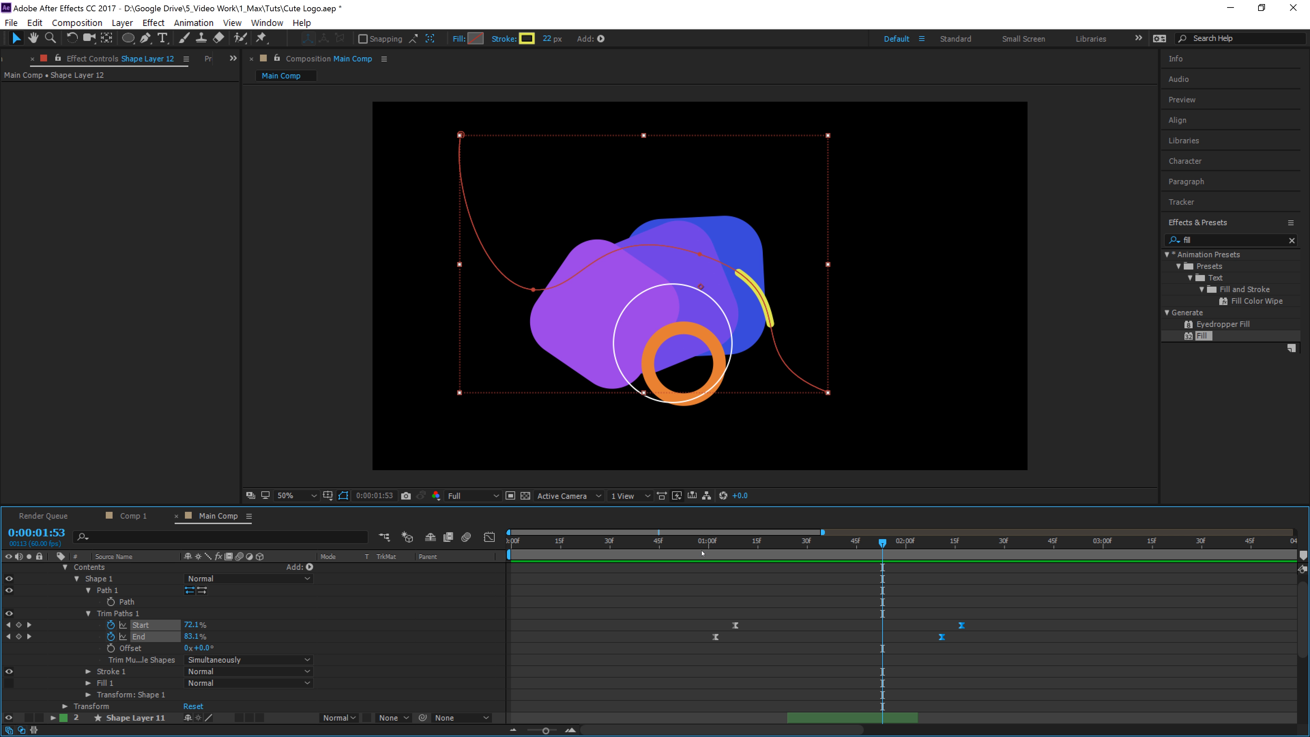
- Fade in Shape Layer 12 by keyframing its Opacity from 0% at 0:00:01:05 to 100% about six frames after
scroll(99, 596, down, 5)
scroll(135, 592, up, 6)
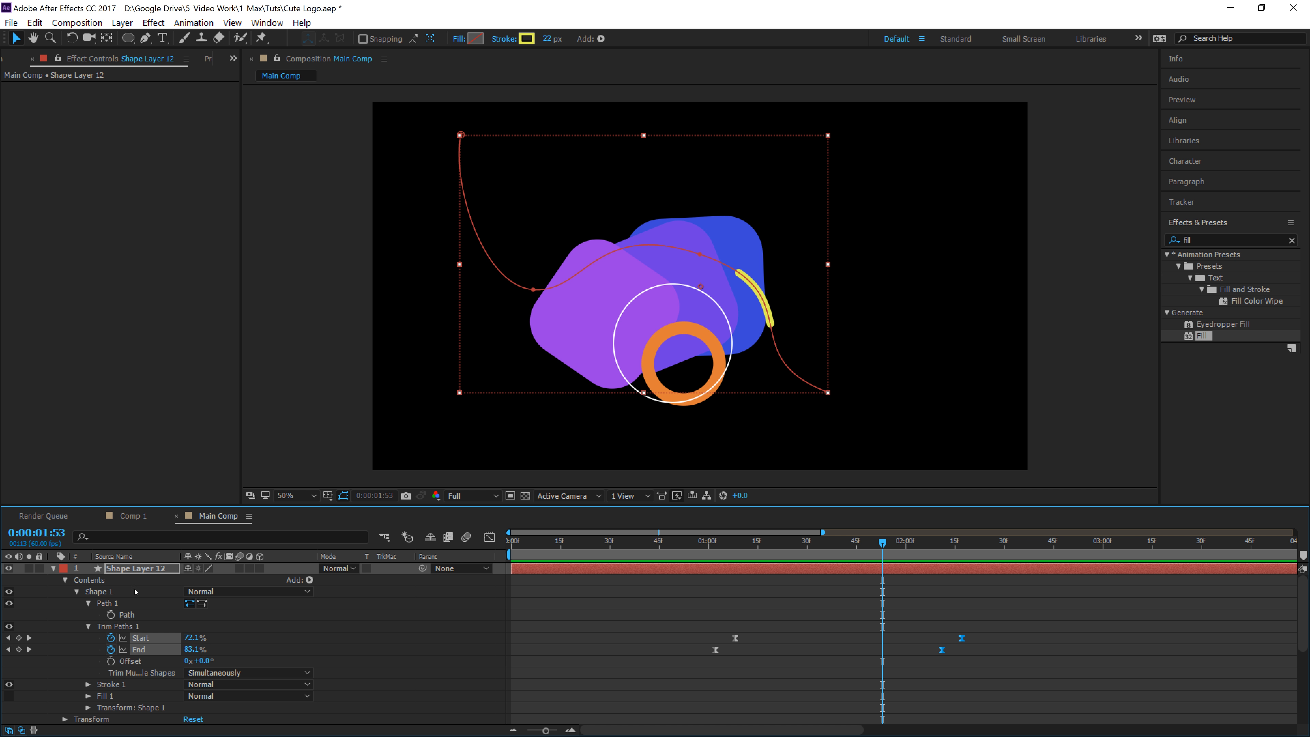
click(133, 568)
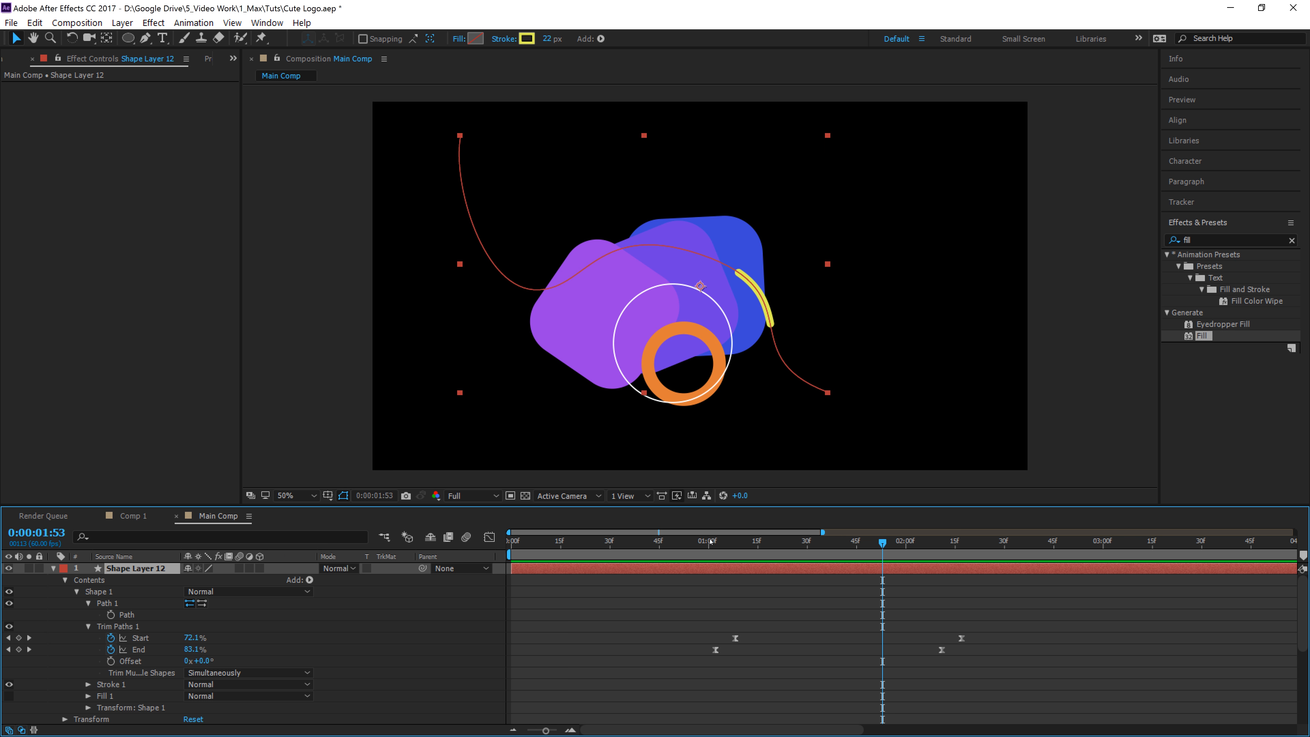
drag(710, 541, 724, 542)
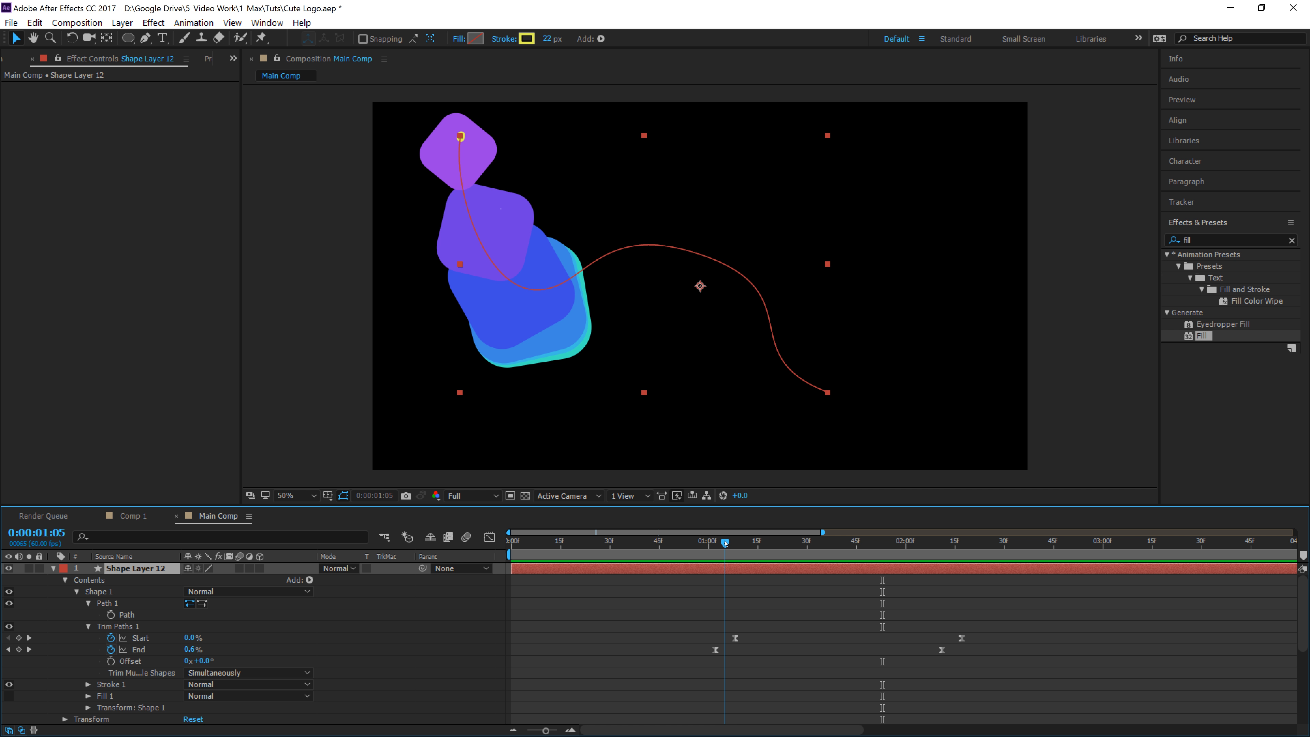
key(t)
click(87, 579)
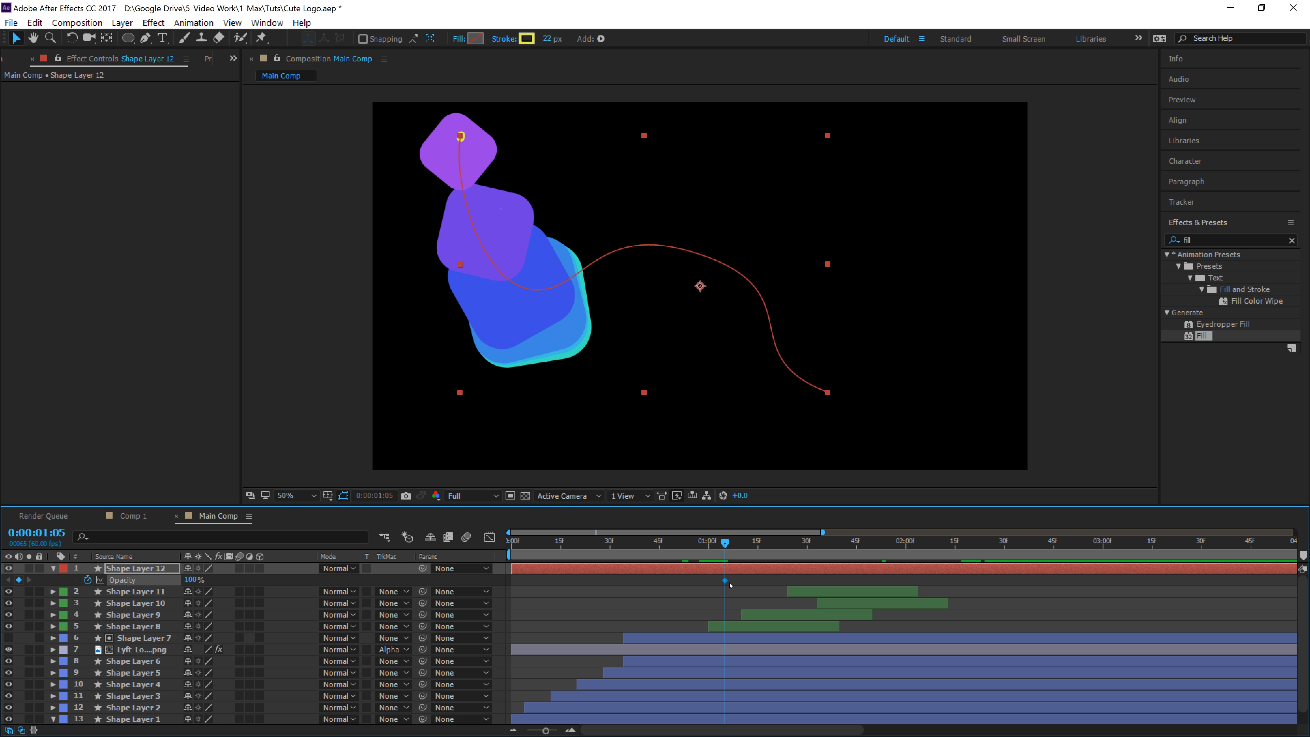
drag(725, 580, 745, 580)
drag(196, 580, 128, 580)
key(space)
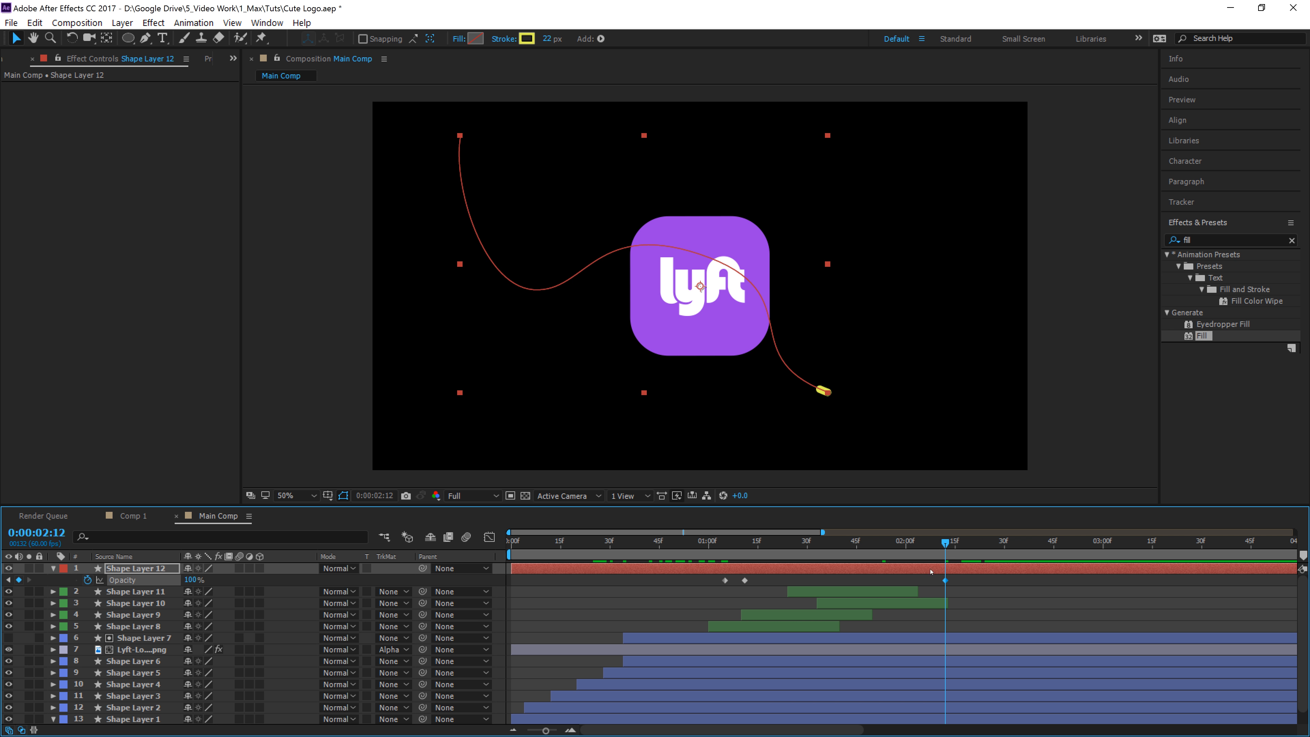
- Keyframe Shape Layer 12's Opacity to 5% at 0:00:02:19, shift both fade-out keyframes about six frames earlier, and preview the fade
drag(946, 542, 969, 543)
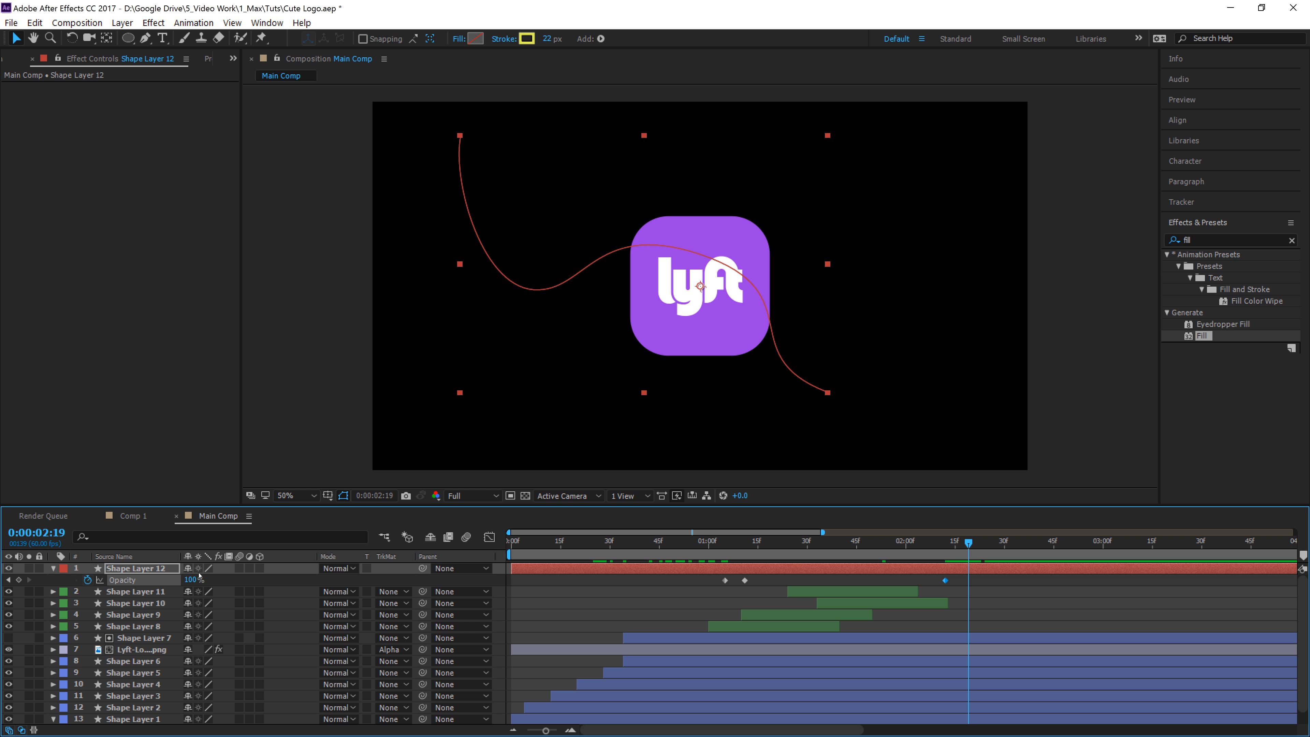
drag(199, 578, 157, 578)
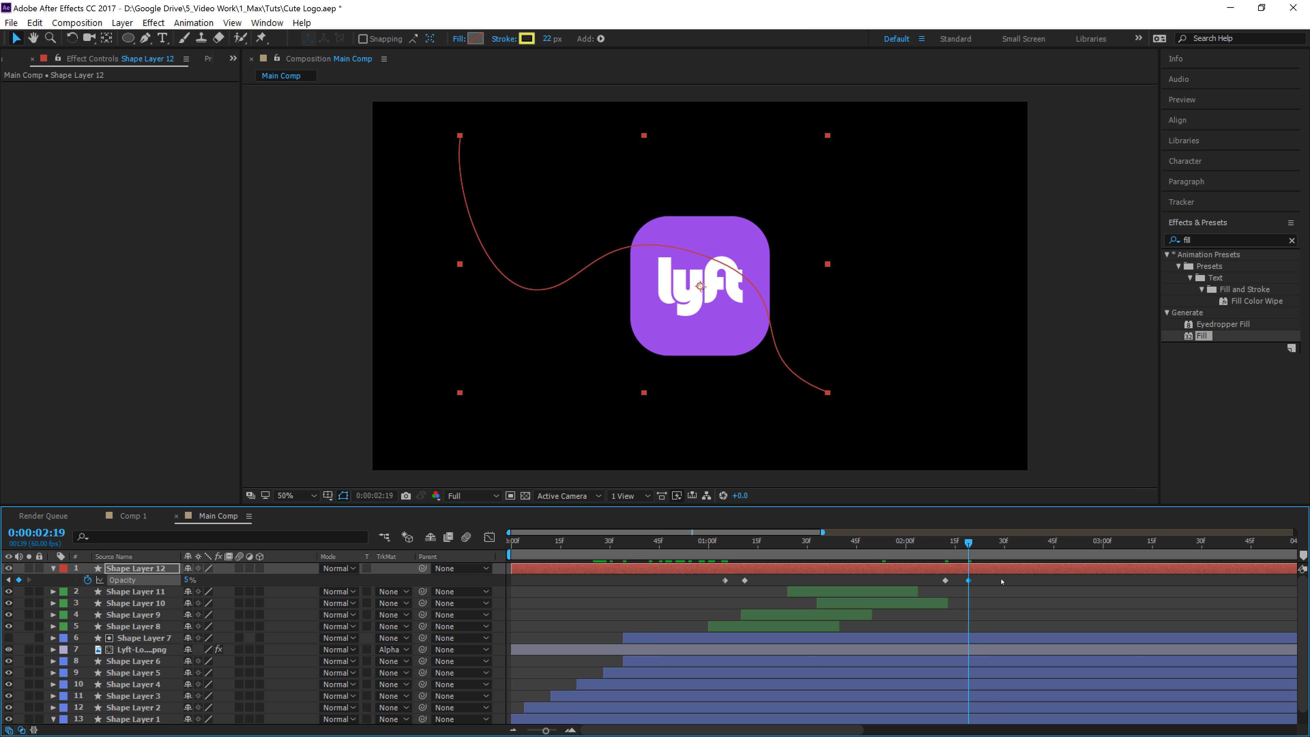
drag(1001, 582, 940, 582)
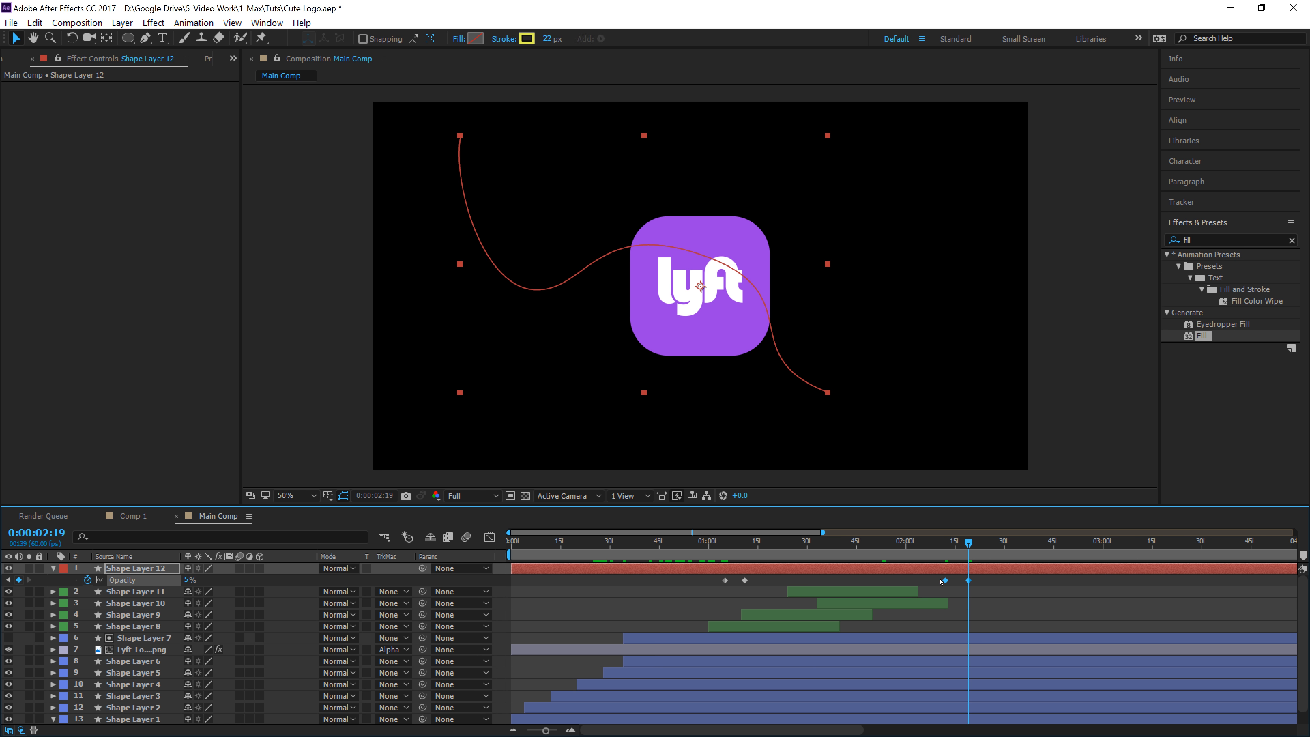
click(699, 543)
key(space)
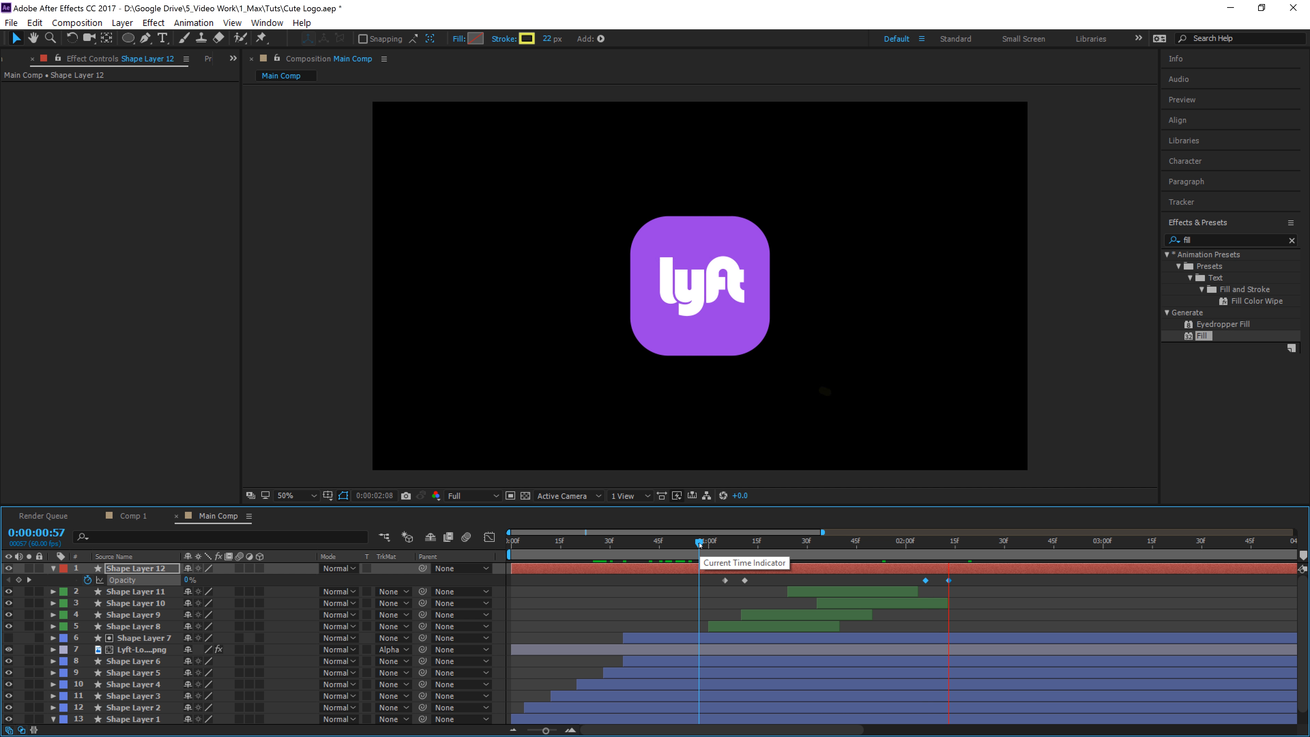
- Trim Shape Layer 12 to start just before its first Opacity keyframe and end at 0:00:02:17
click(522, 577)
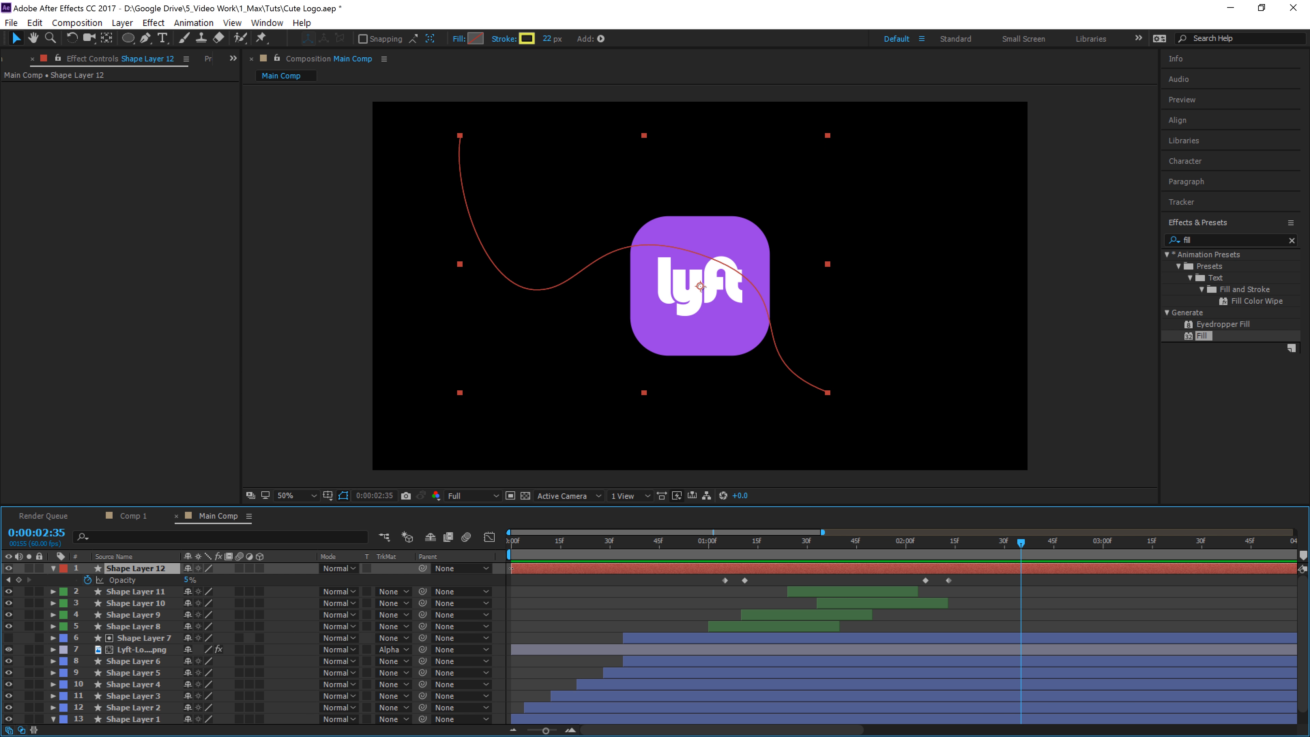
drag(510, 568, 715, 568)
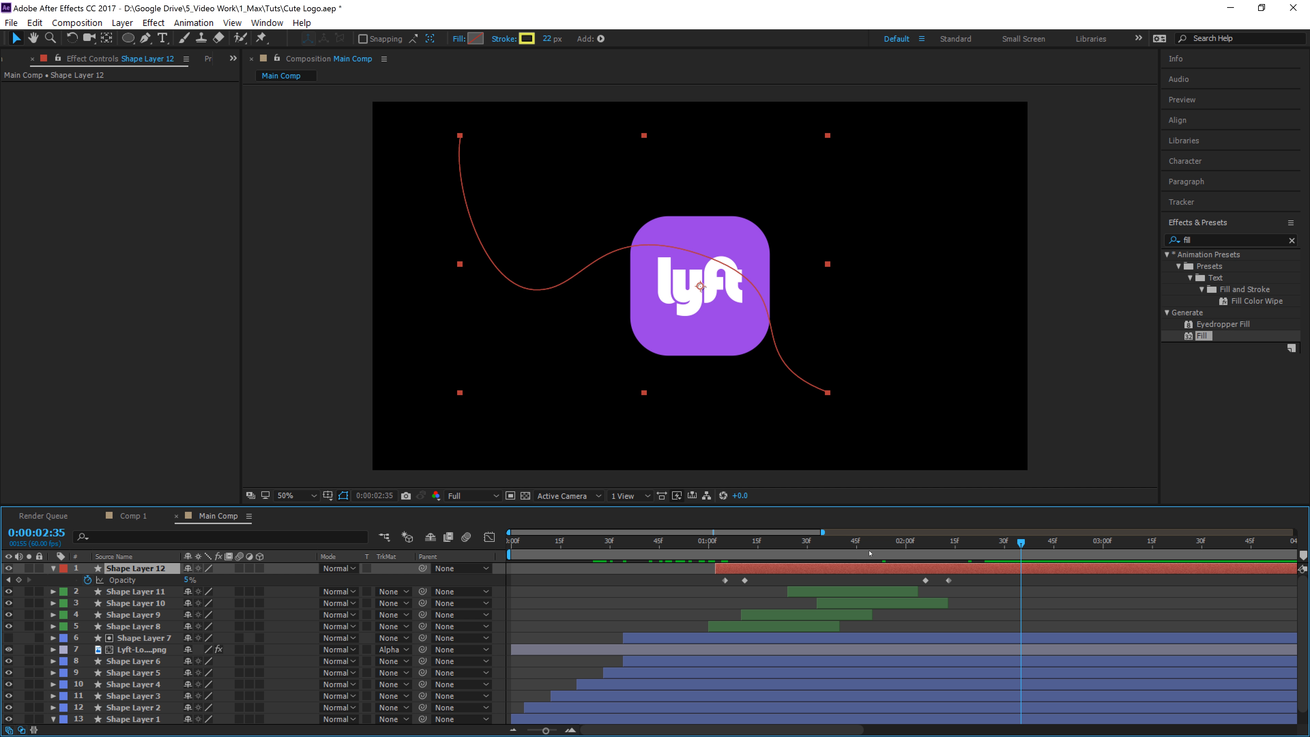
drag(930, 553, 964, 556)
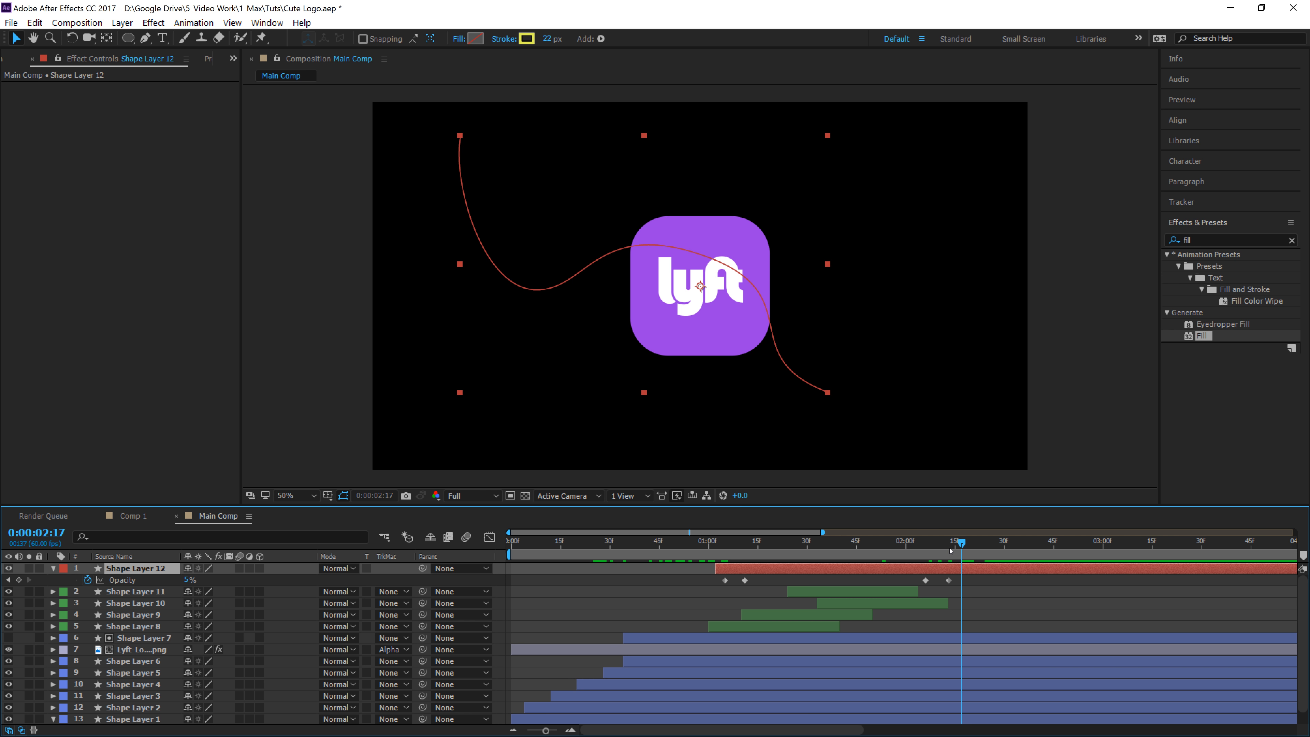
key(alt+])
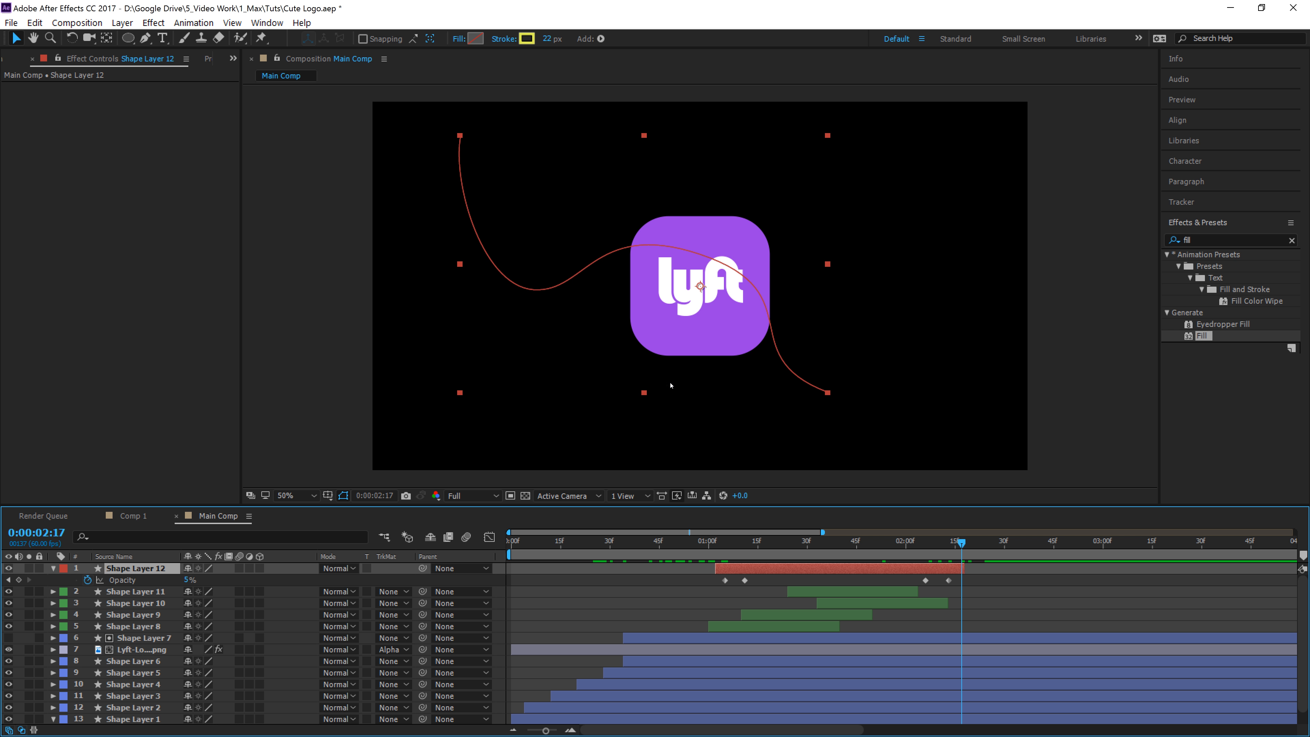
- Select Path 1 of Shape Layer 12 and nudge its lower-right end point and the bend over the logo slightly down
click(54, 568)
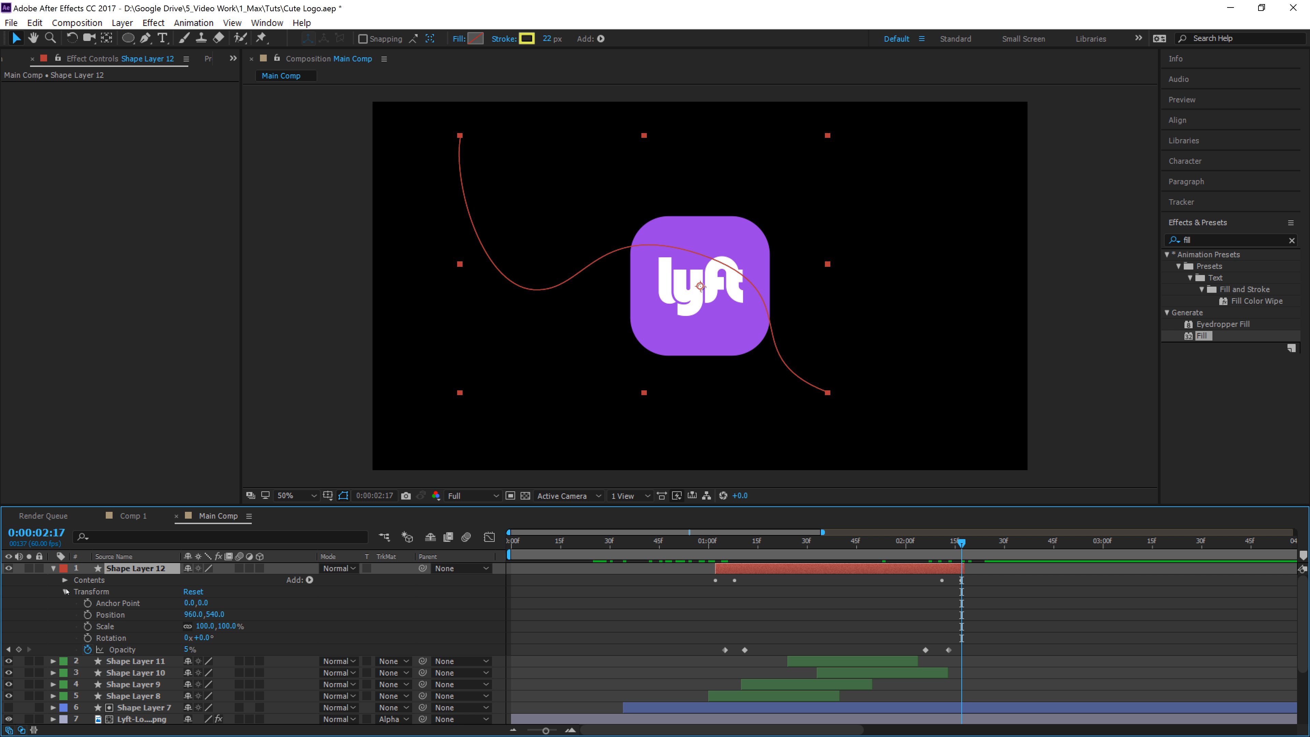
click(66, 591)
click(65, 580)
click(77, 591)
click(103, 603)
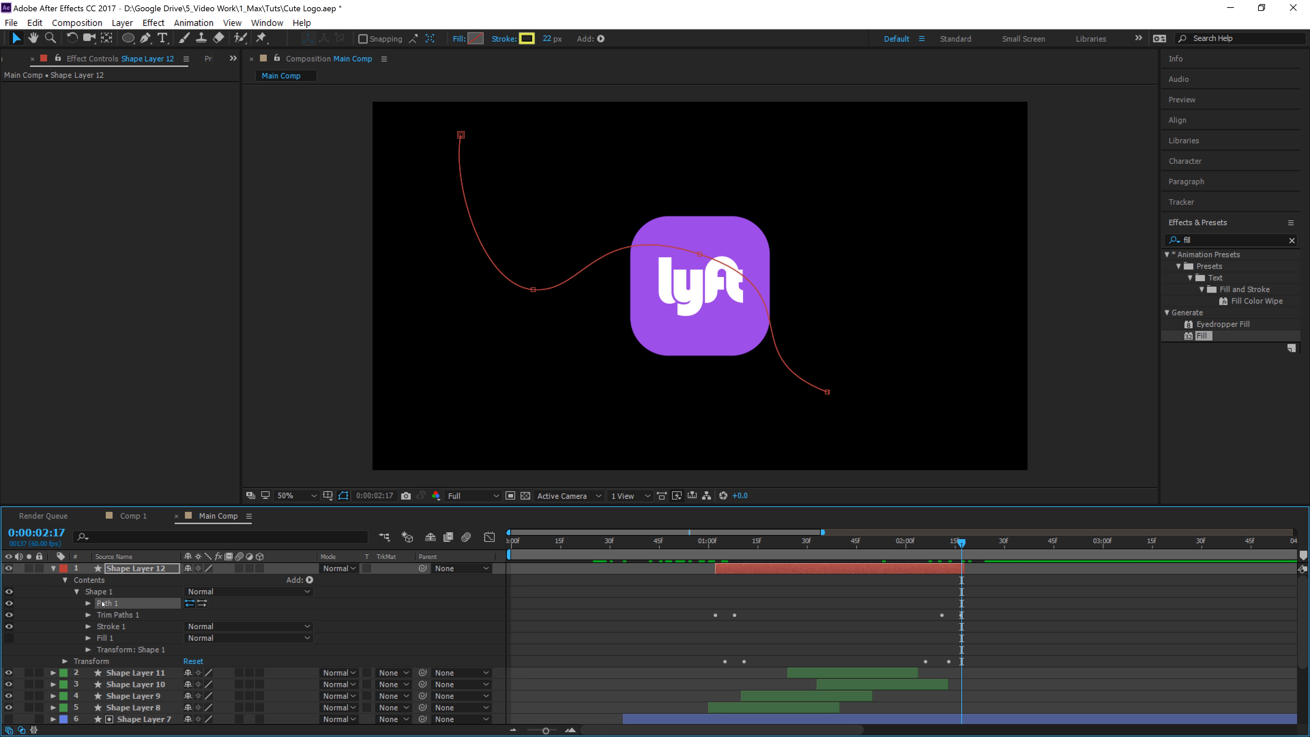
click(89, 603)
click(125, 615)
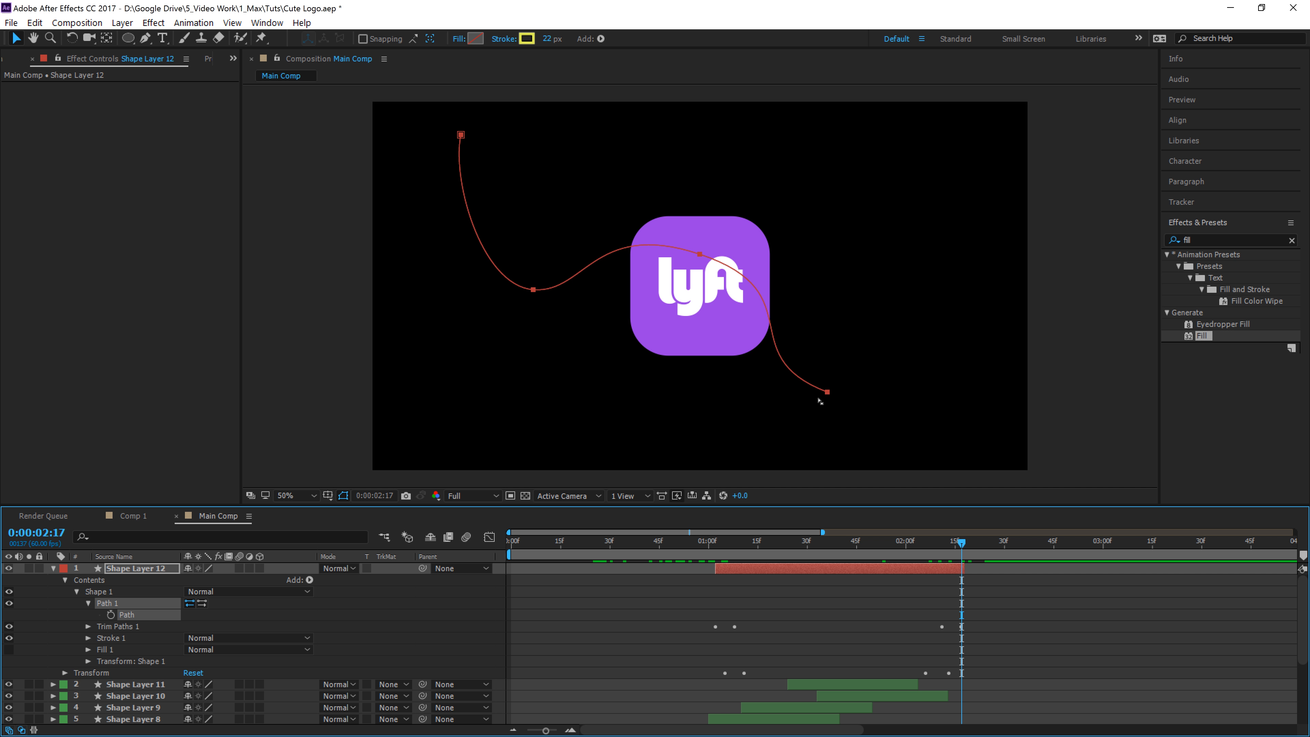
click(827, 393)
drag(827, 392, 823, 398)
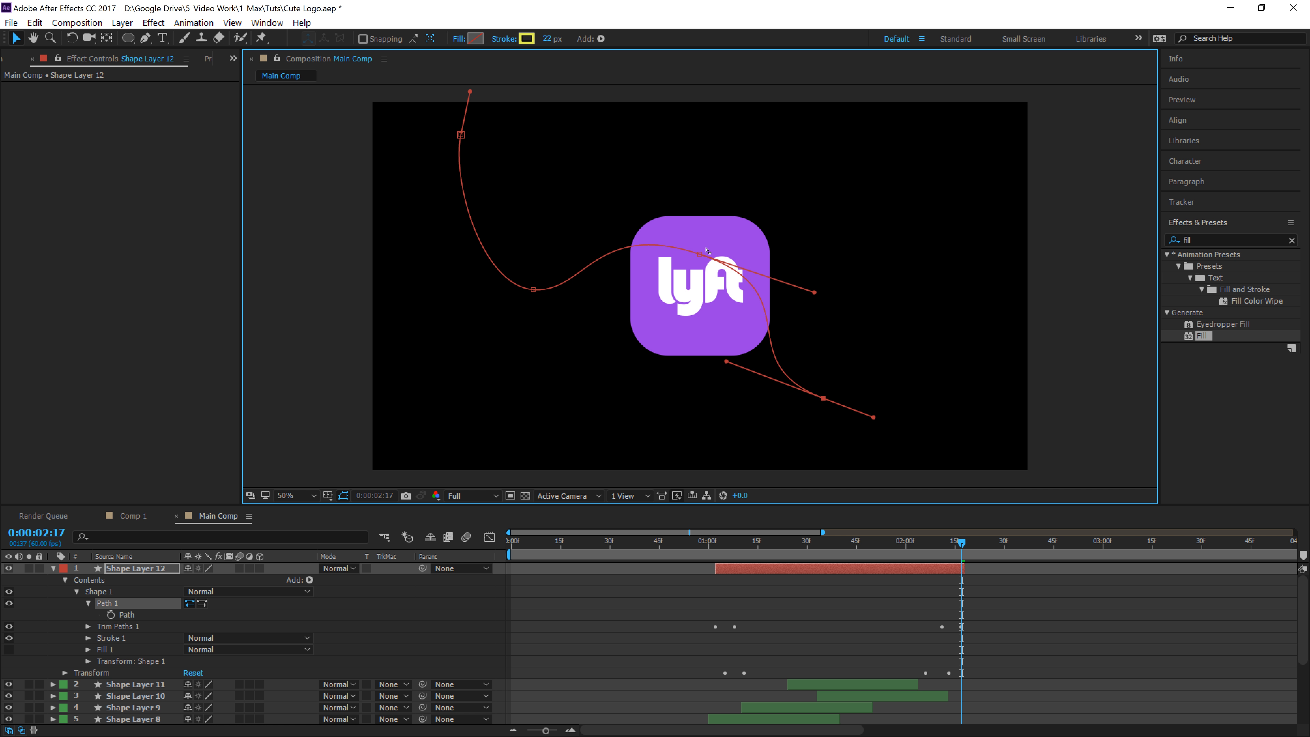
drag(700, 254, 706, 259)
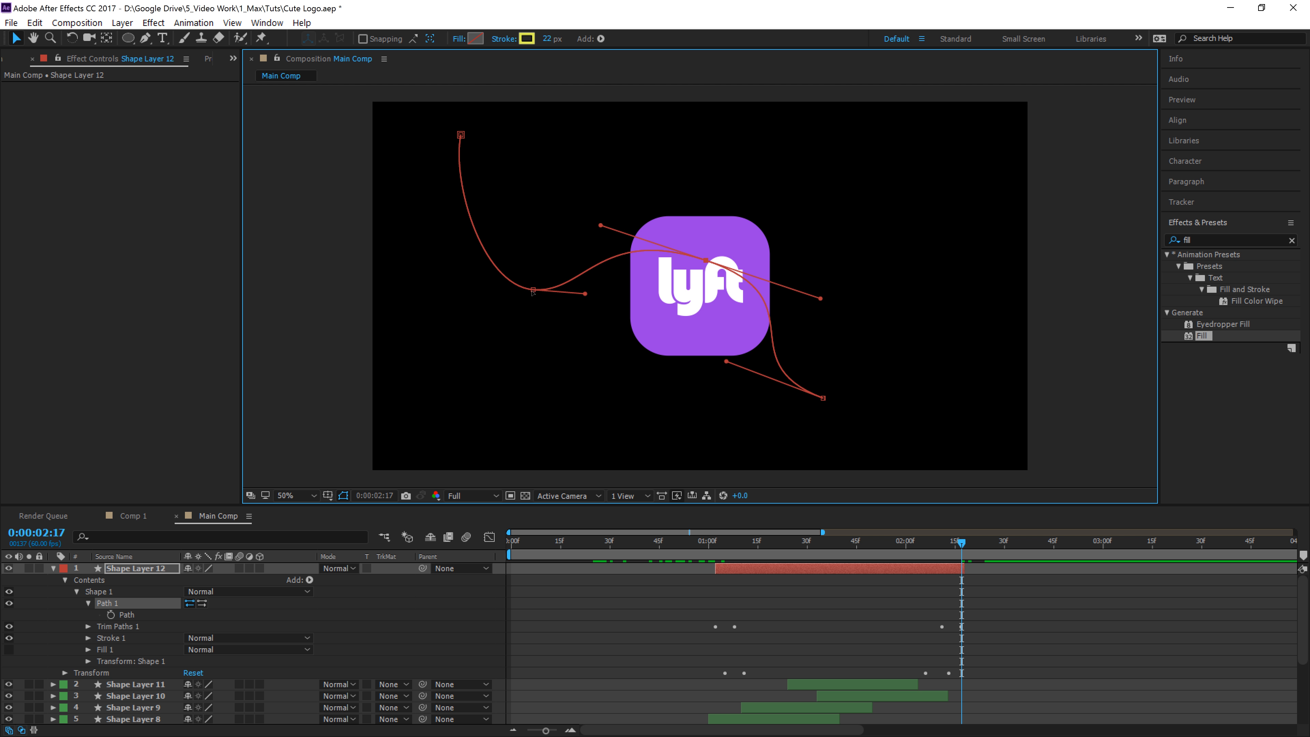
- Move the curve's lower-left bend up and outward, pull the lower-right end point outward, and flatten its handle
drag(534, 291, 510, 284)
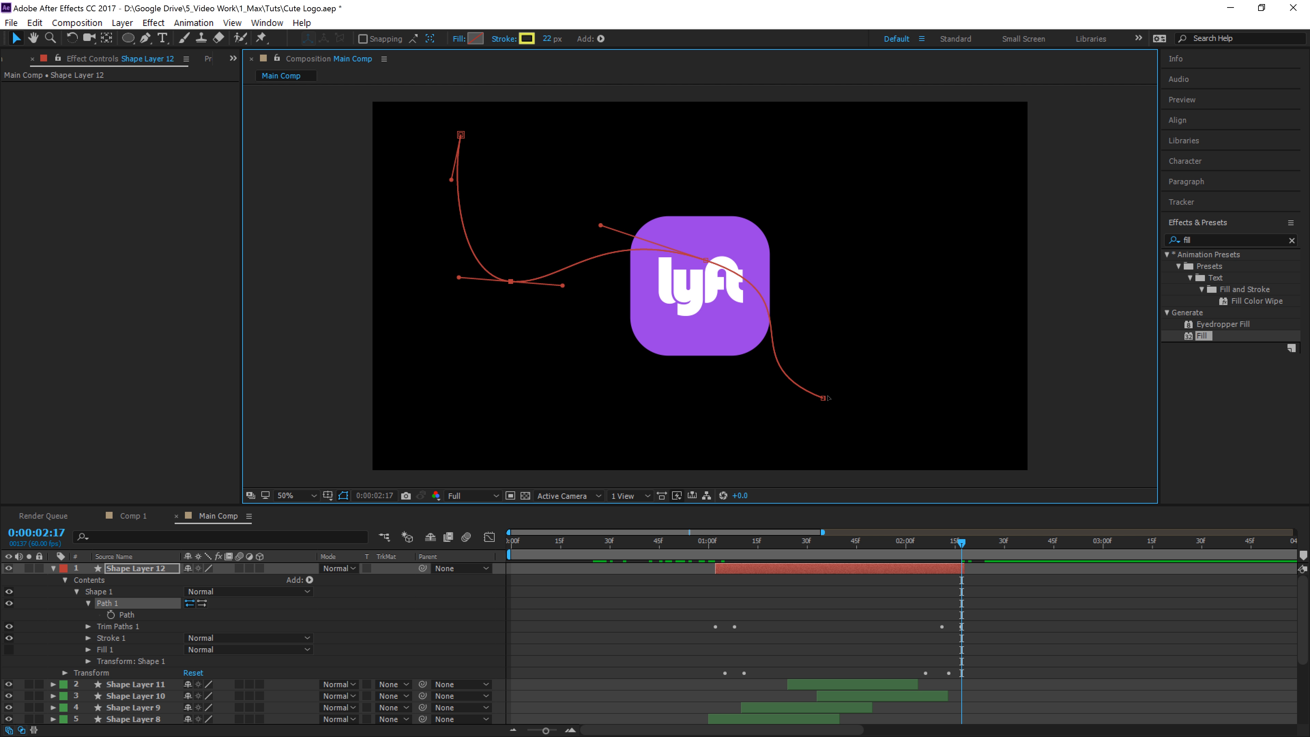
drag(823, 398, 841, 401)
drag(745, 363, 718, 369)
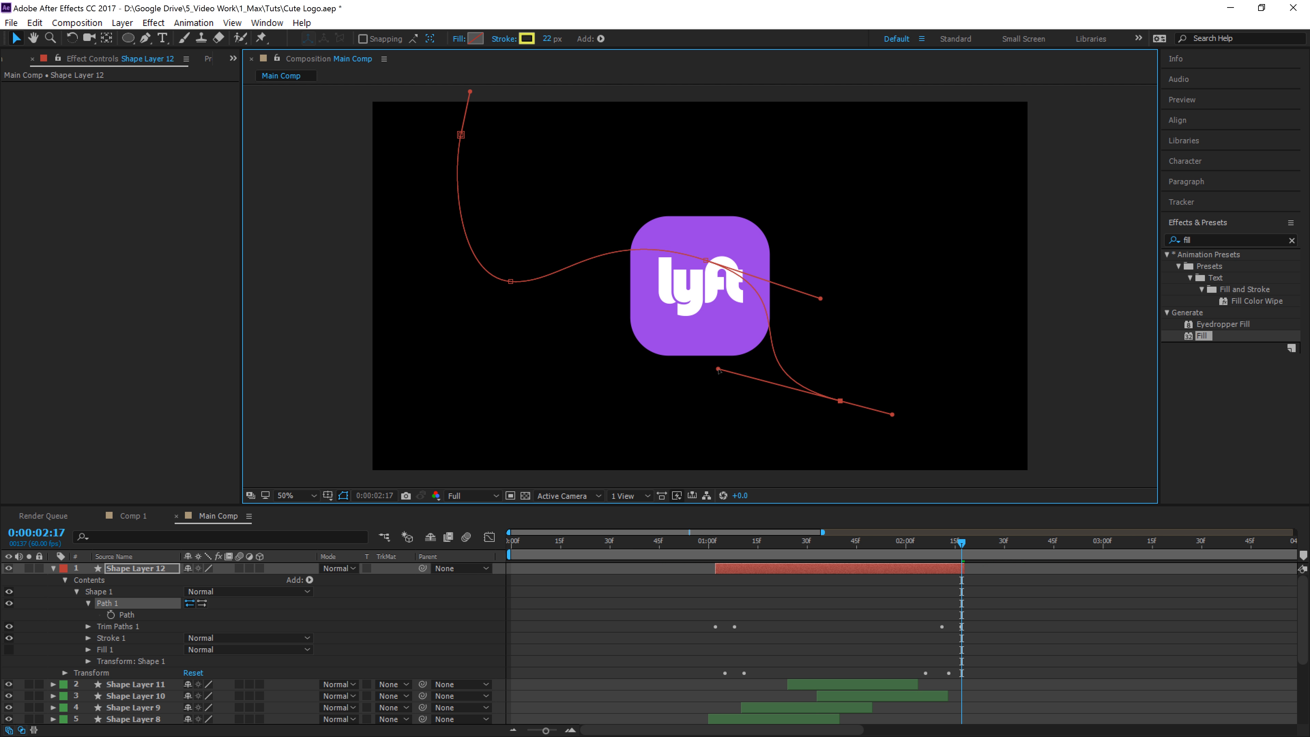
- Duplicate Shape Layer 12, offset the copy about ten frames later, and check both lines at 0:00:01:45
click(52, 568)
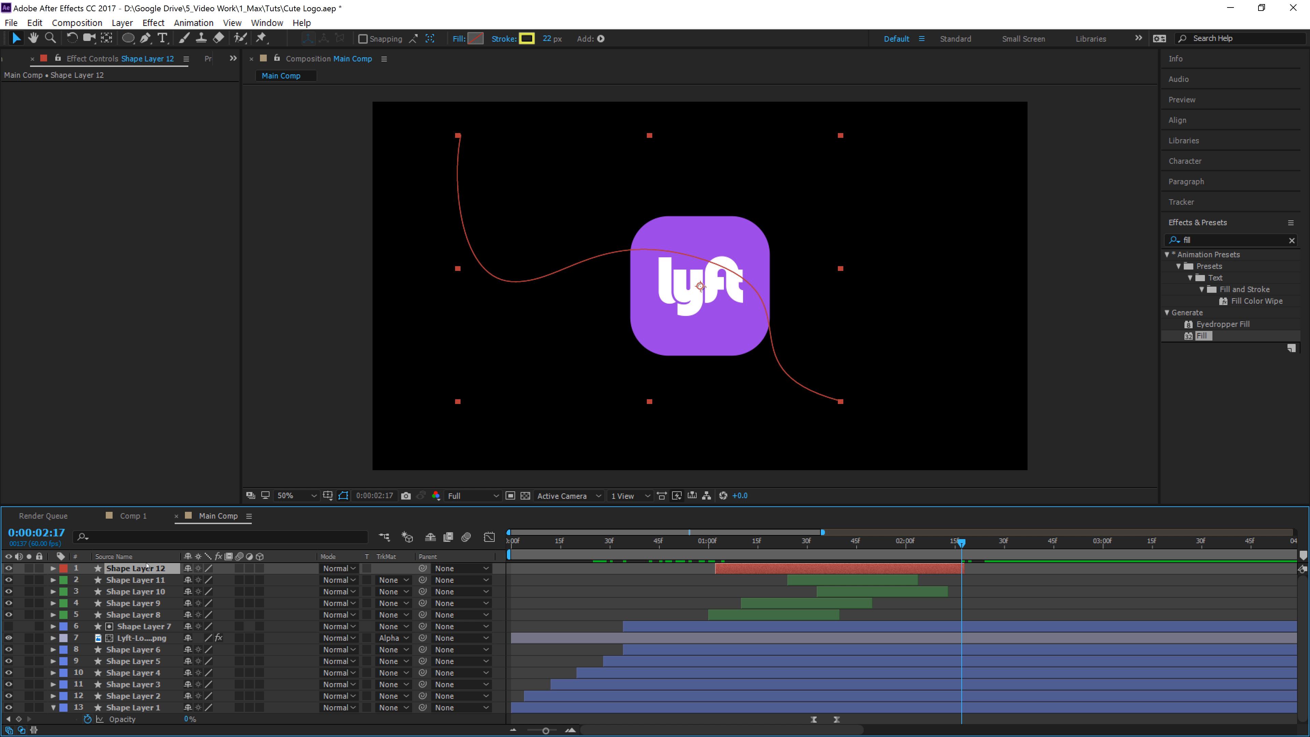
key(ctrl+d)
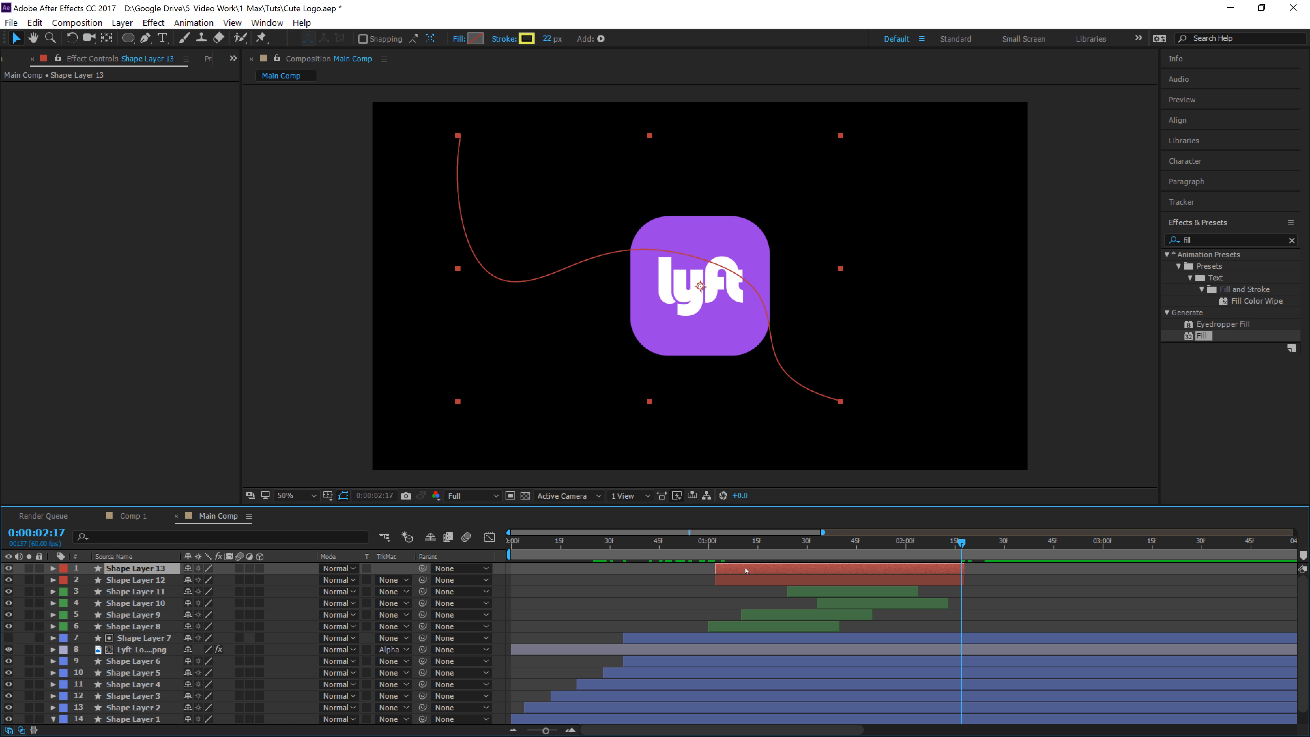
drag(746, 570, 857, 543)
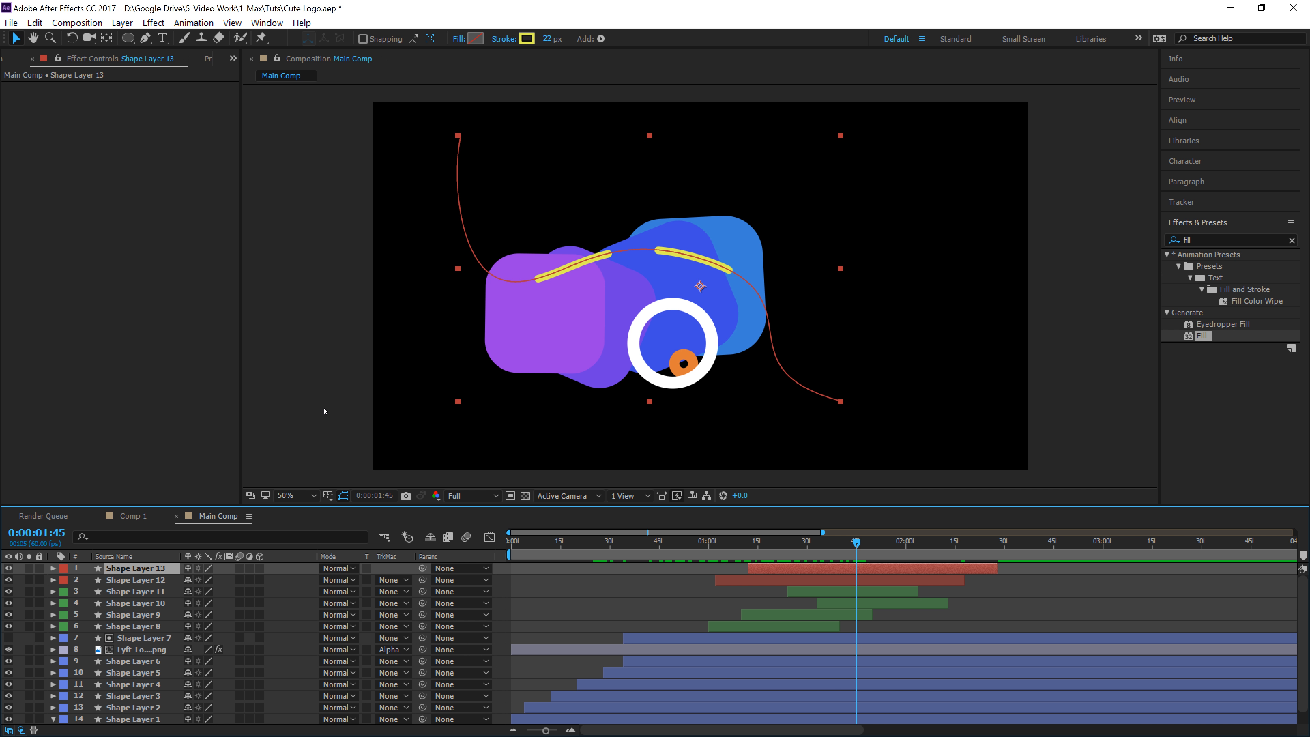
- Change the stroke color of Shape Layer 13 to green, hex 53EE57
click(526, 41)
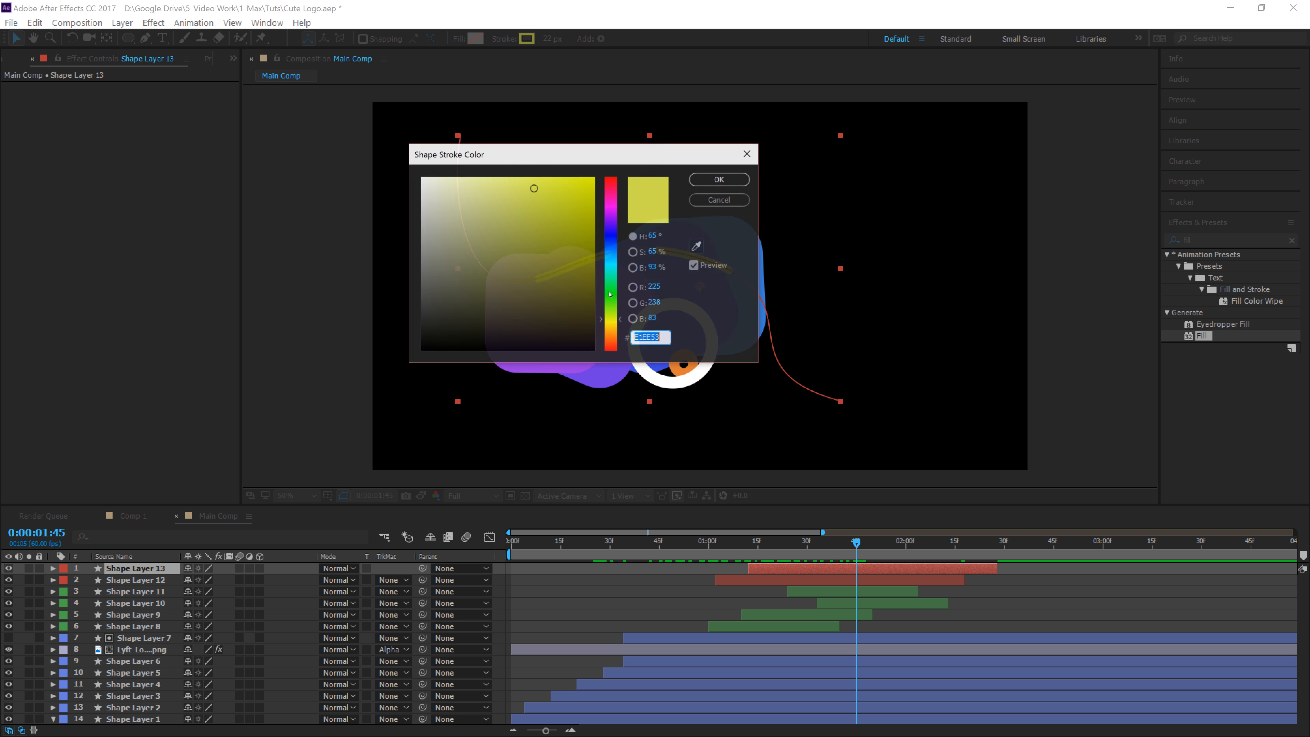
click(610, 310)
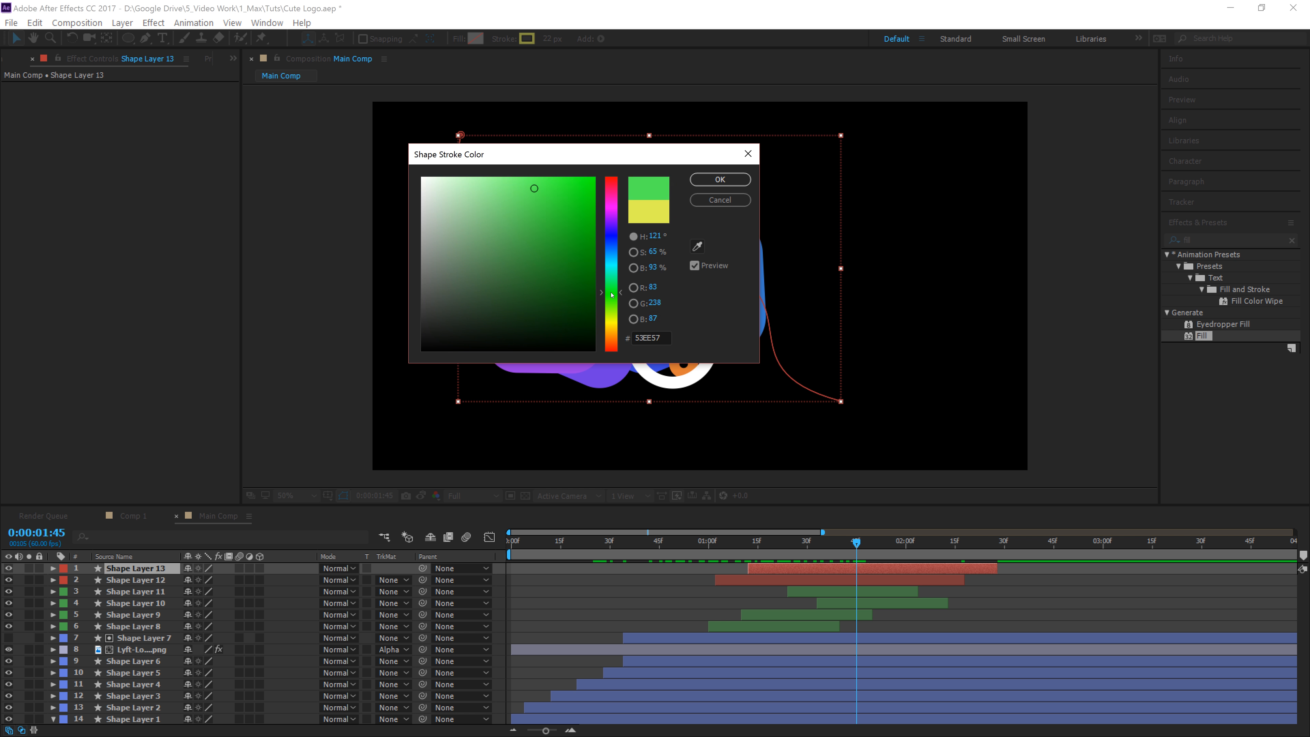
click(720, 179)
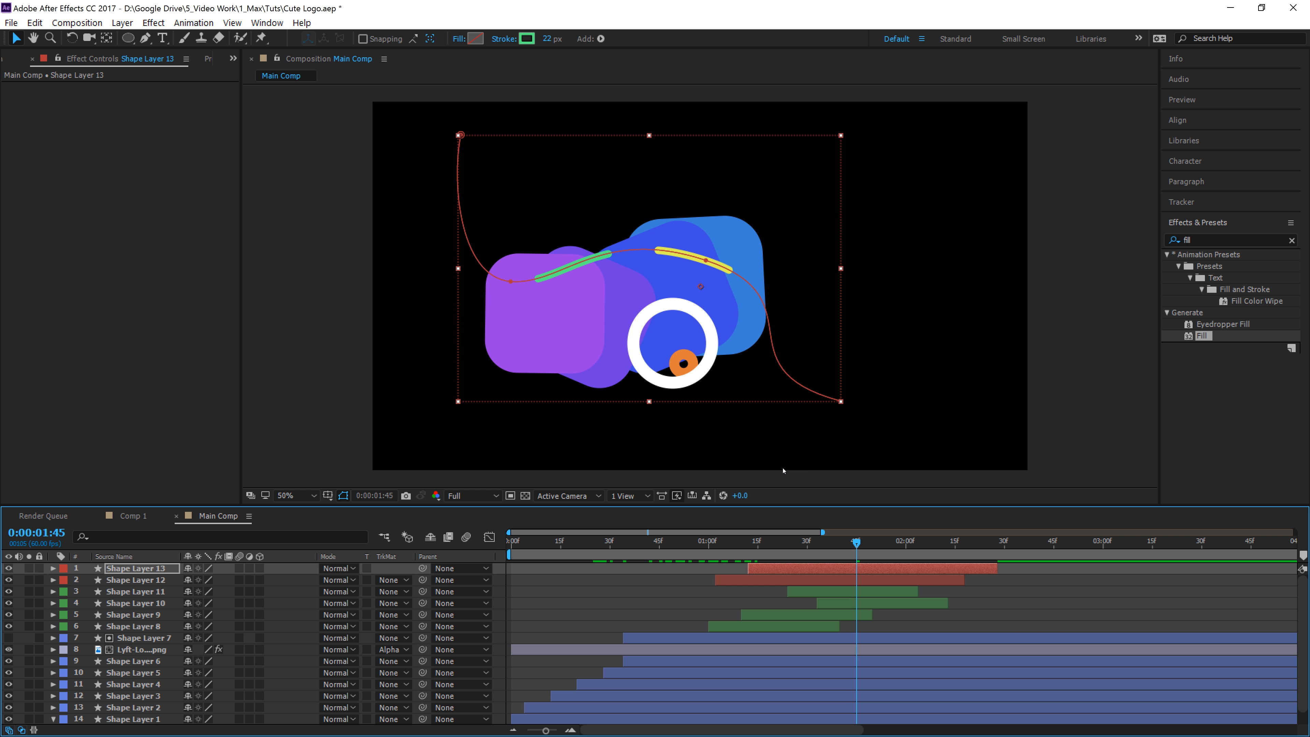
- Select Path 1 of Shape Layer 13, move its start point up and outward, raise the first bend and lower the second to the white ring
click(132, 569)
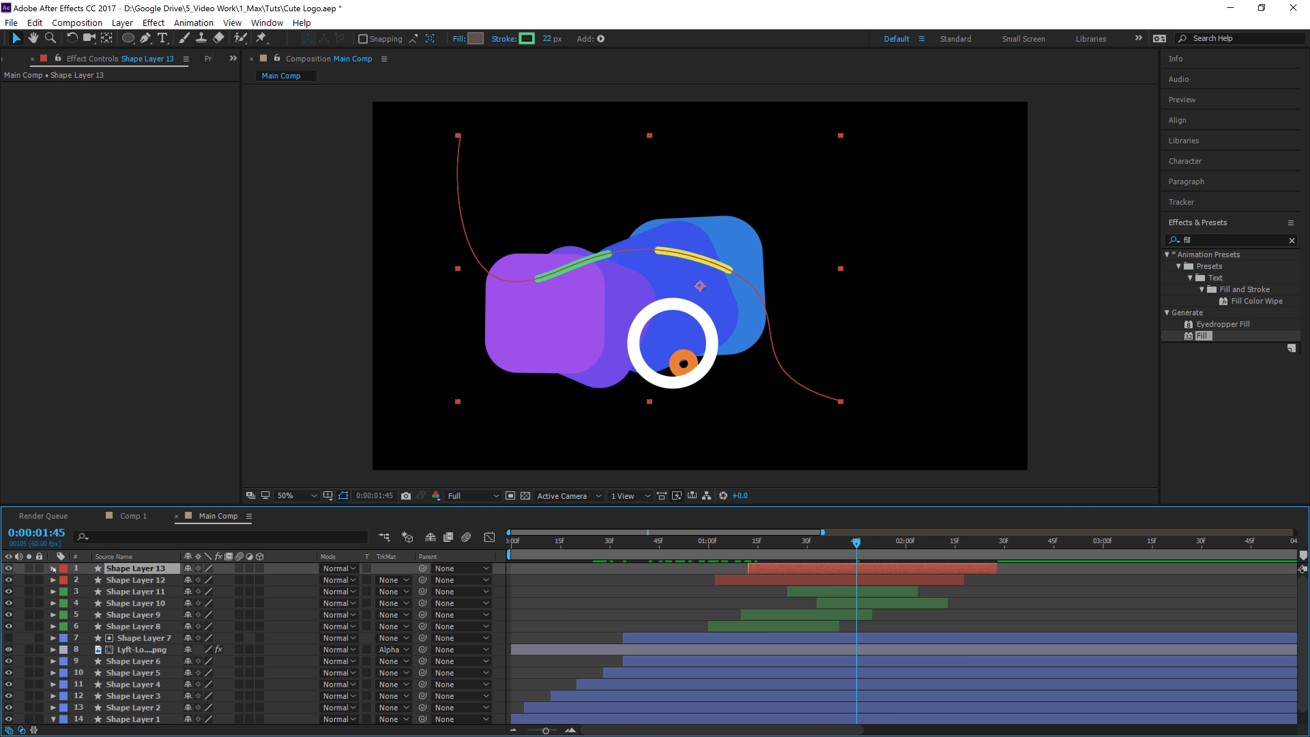
click(53, 567)
click(86, 581)
click(65, 580)
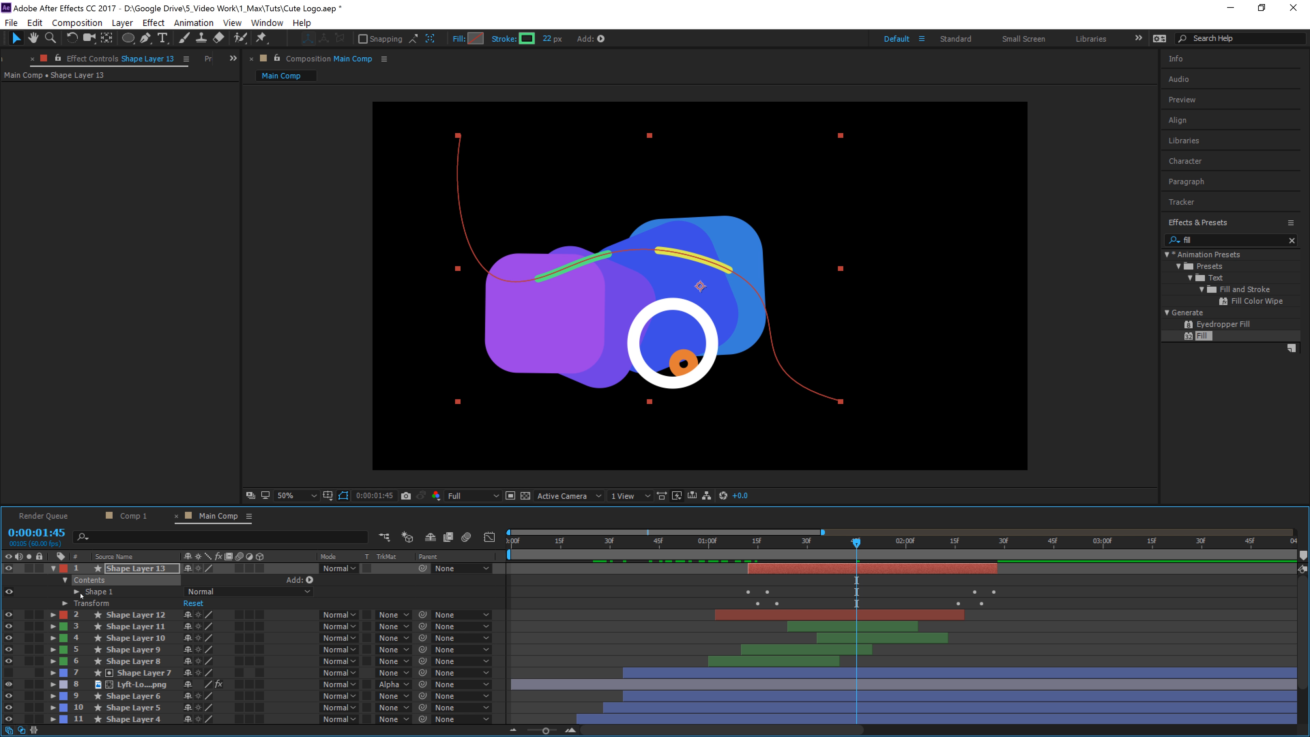
click(77, 592)
click(87, 603)
click(126, 615)
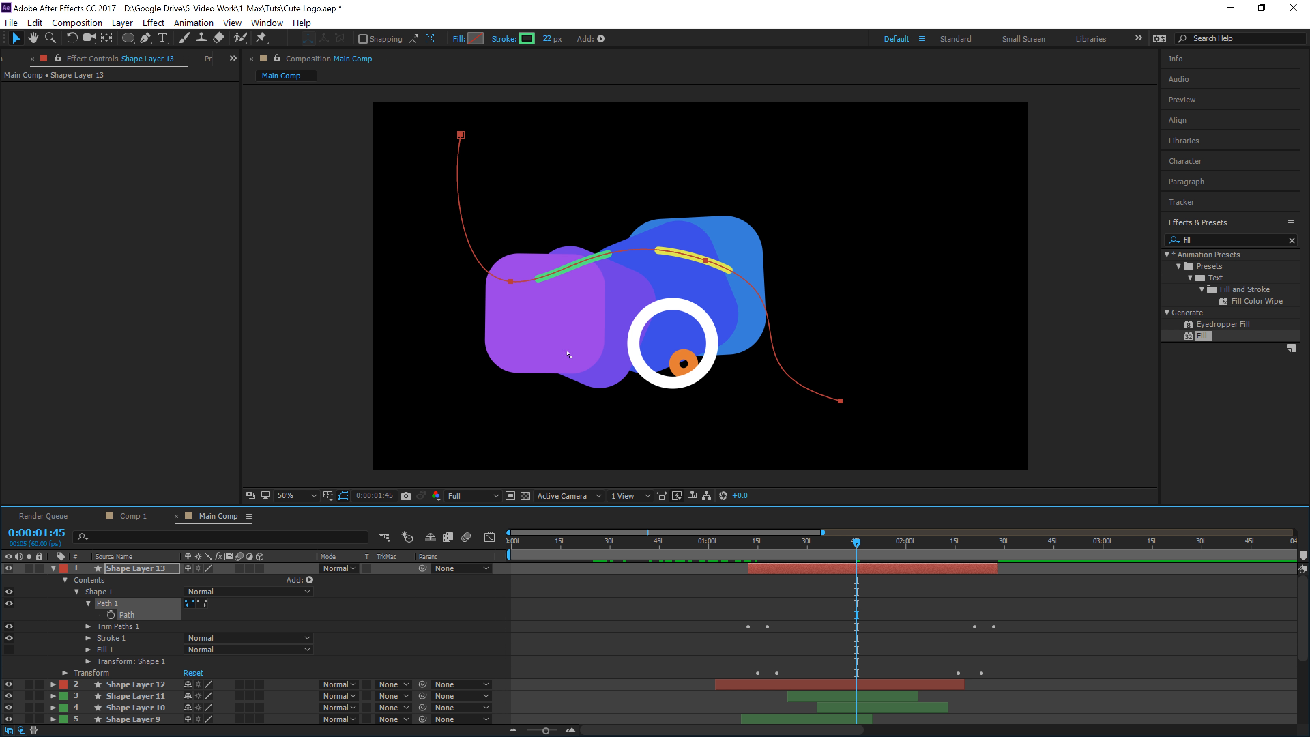
click(461, 135)
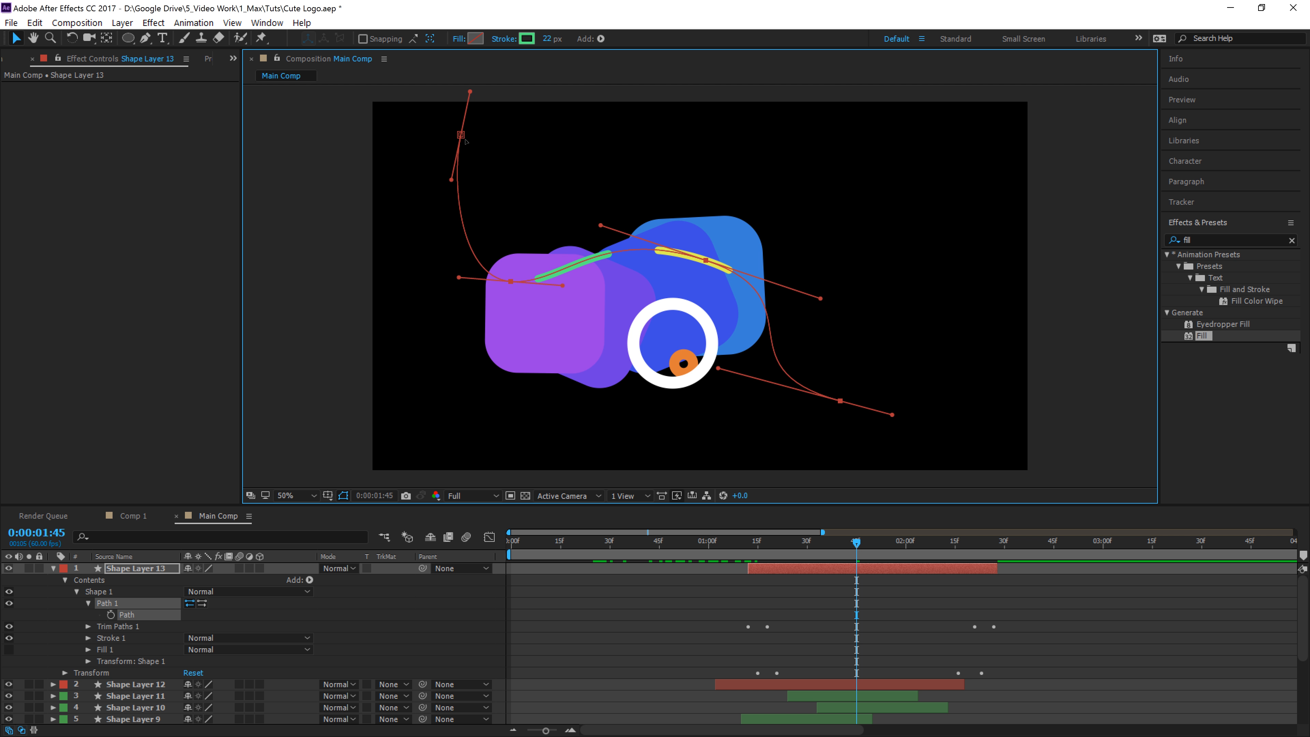
drag(466, 142, 440, 96)
drag(510, 281, 567, 213)
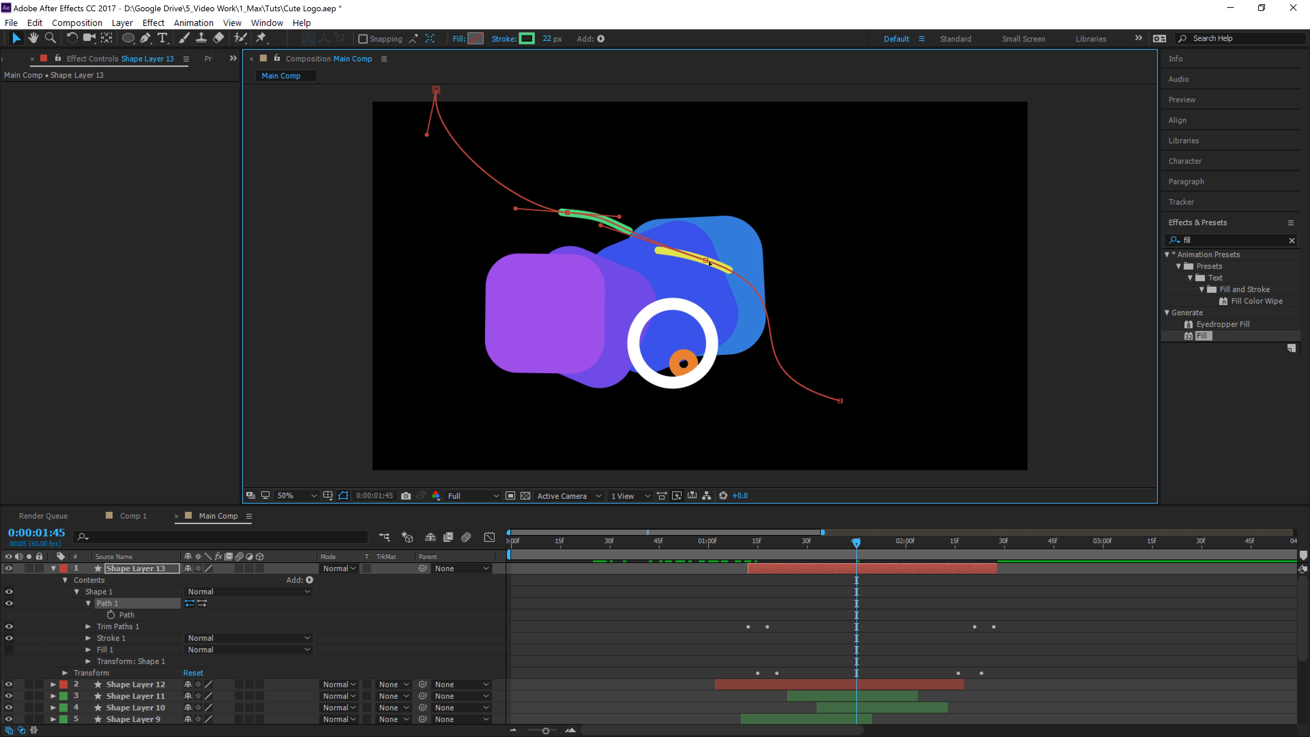
drag(709, 263, 682, 346)
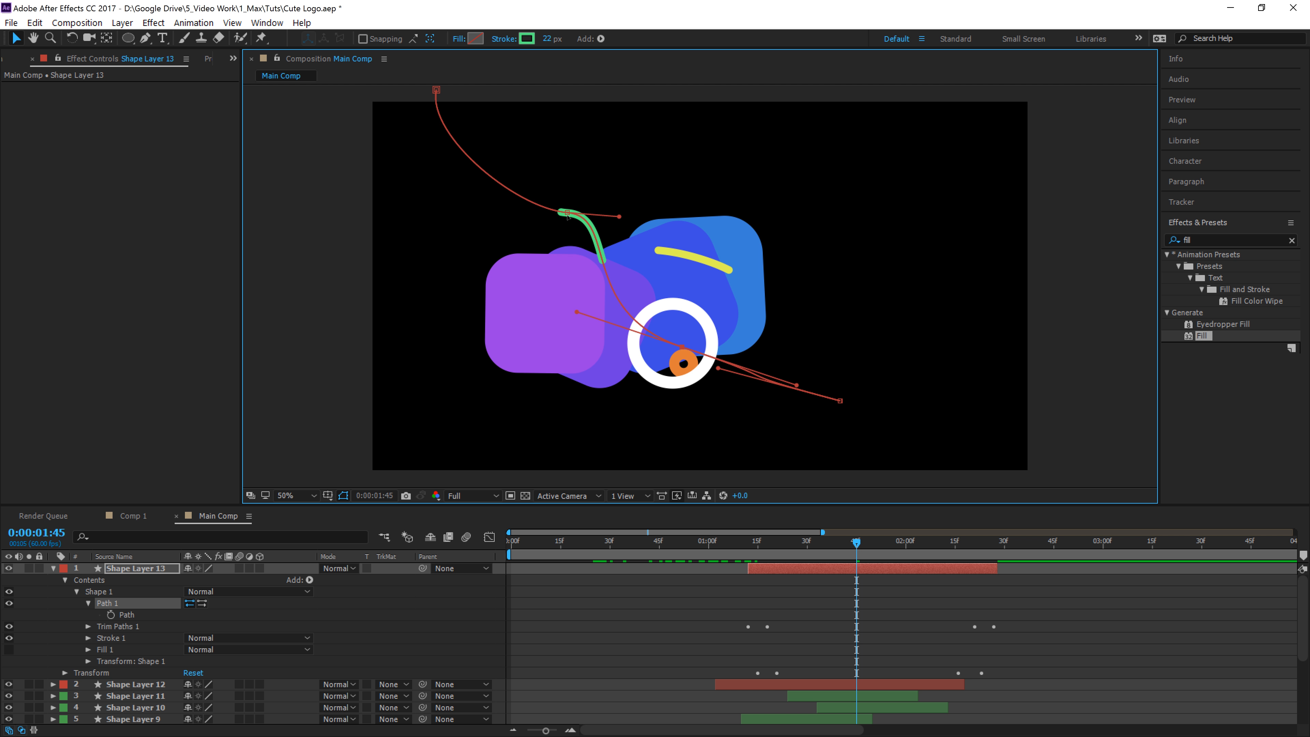
- Lower the green path's first bend onto the purple square, pull the second bend below the ring, and raise the end point beside the squares
mouse_move(567, 216)
mouse_down()
mouse_move(532, 241)
mouse_move(393, 259)
mouse_move(416, 267)
mouse_up()
drag(583, 231, 615, 241)
drag(682, 346, 669, 368)
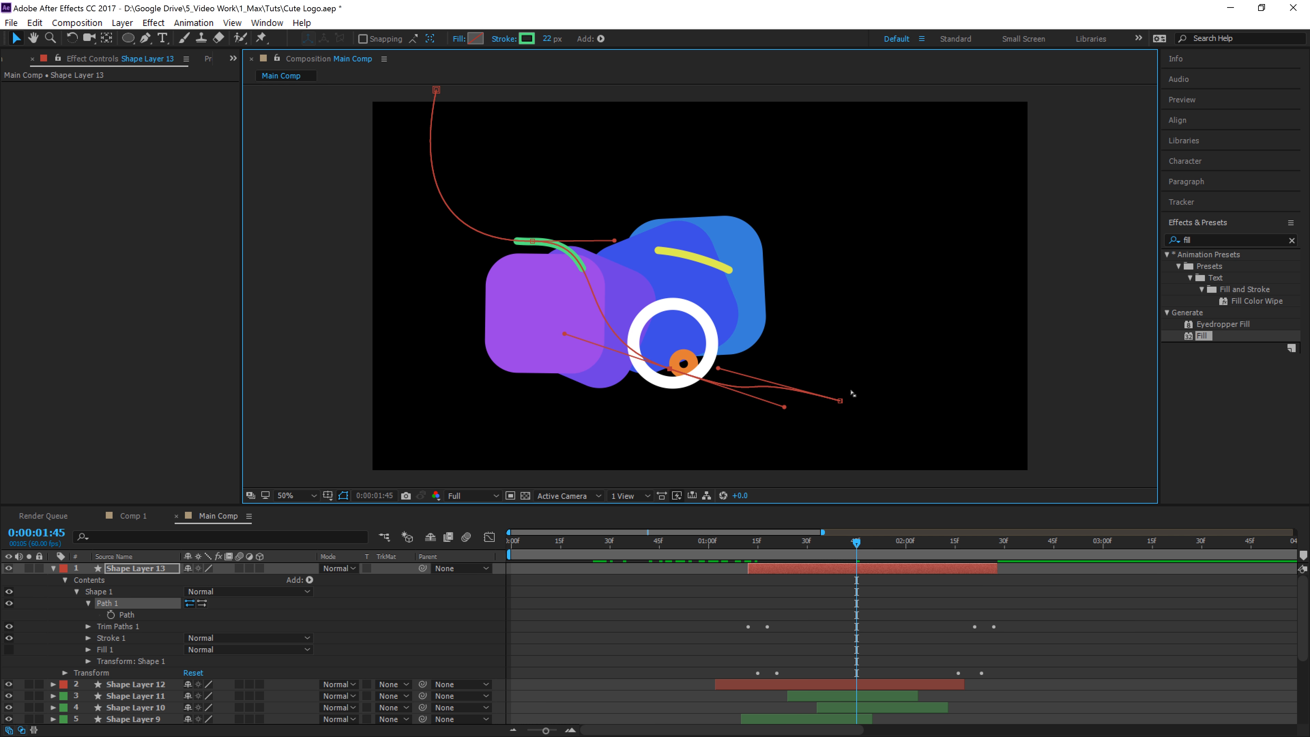
drag(840, 401, 823, 291)
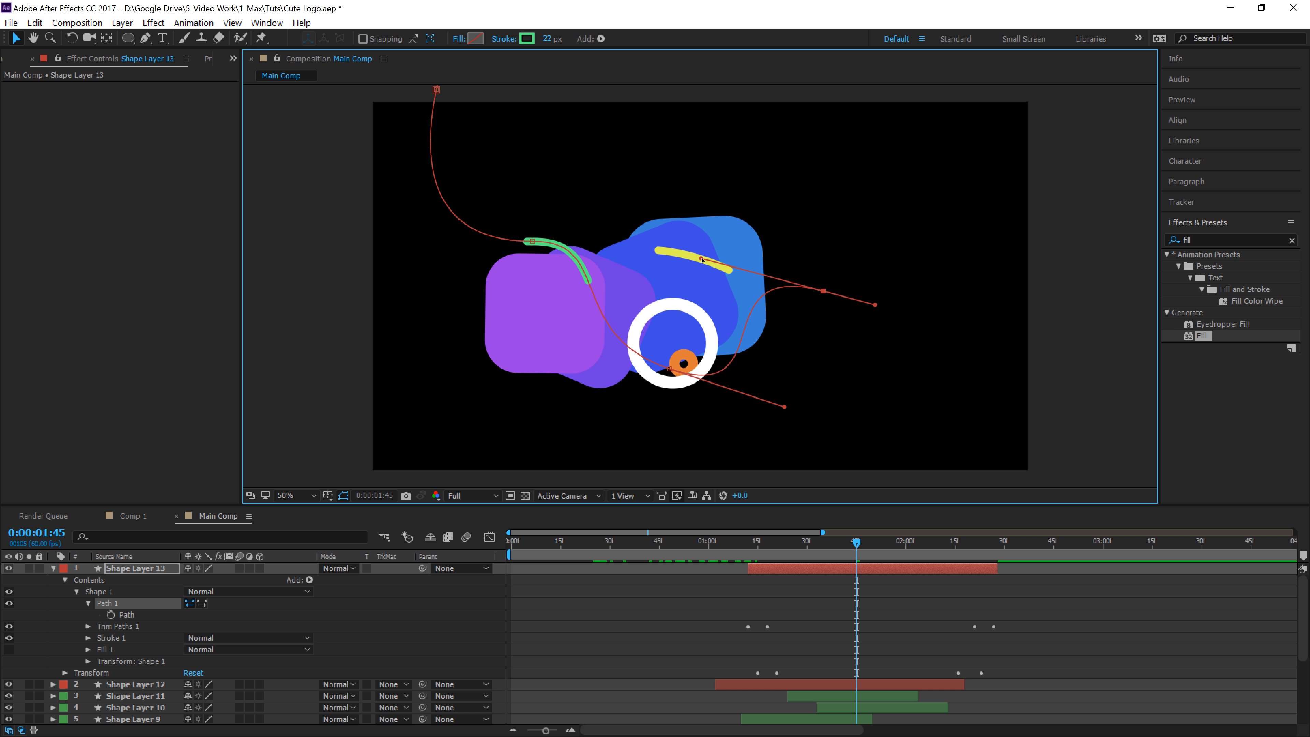
drag(701, 258, 809, 367)
drag(823, 291, 791, 278)
drag(669, 368, 648, 376)
- At 0:00:02:08, wrap the green path under the logo and up its right side, with the start point beyond the frame's left edge
drag(861, 547, 933, 544)
mouse_move(792, 280)
mouse_down()
mouse_move(775, 234)
mouse_move(792, 236)
mouse_up()
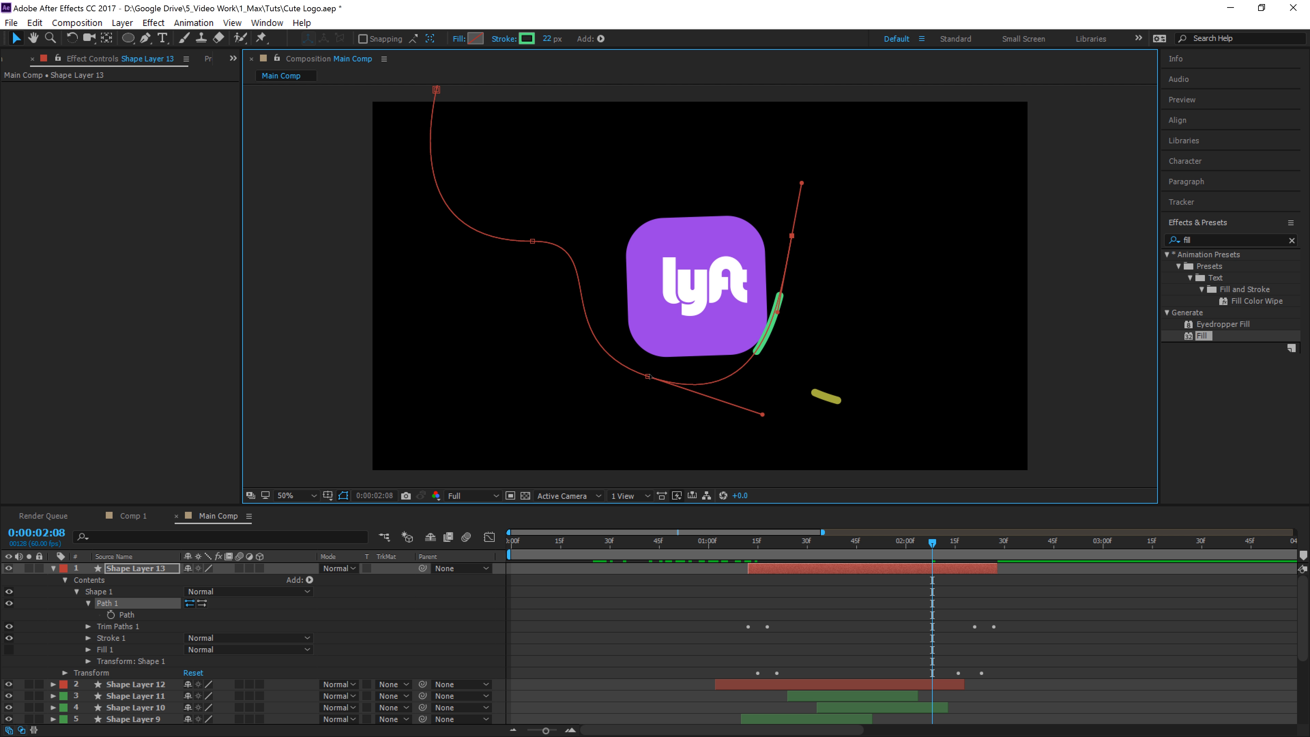
drag(648, 376, 644, 364)
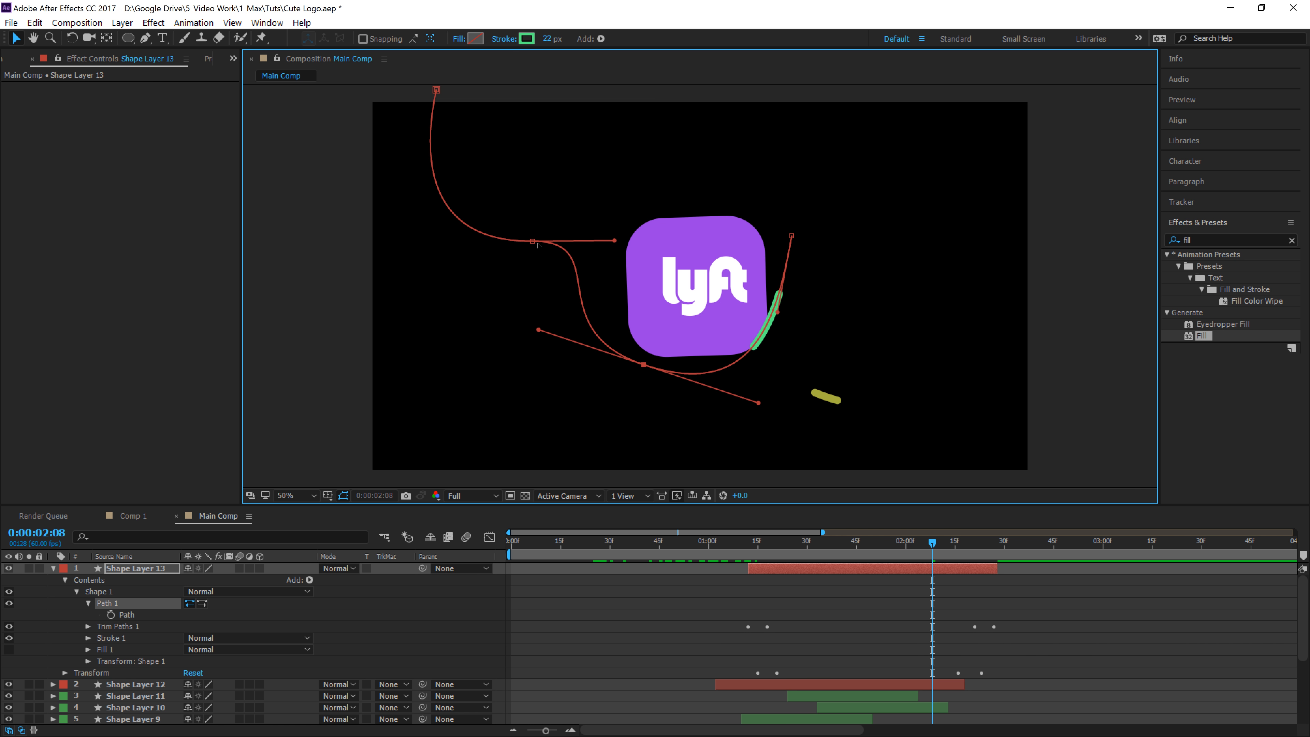
drag(436, 90, 412, 175)
drag(532, 241, 517, 248)
drag(599, 249, 556, 369)
drag(644, 365, 683, 369)
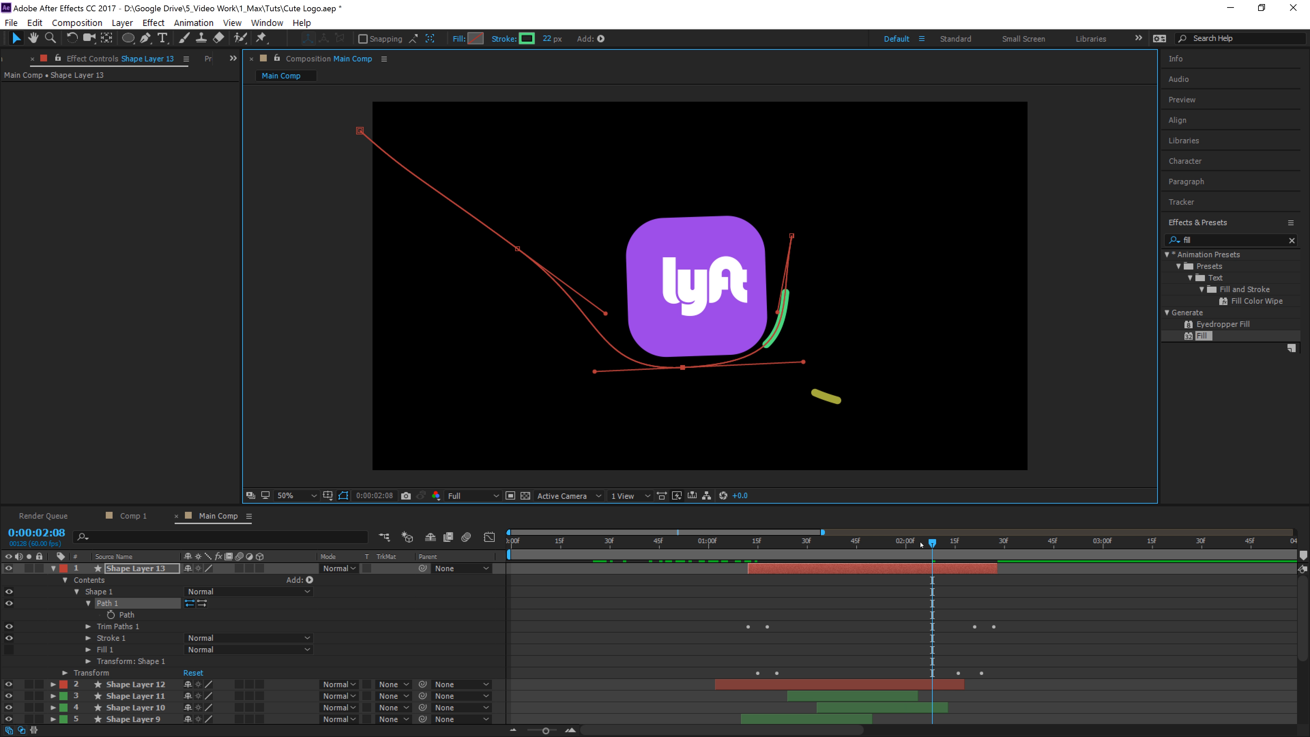
- At 0:00:01:35, move the green path's start point down outside the frame with a steep handle, and tilt the bottom bend's handles
drag(921, 543, 821, 544)
drag(813, 542, 825, 542)
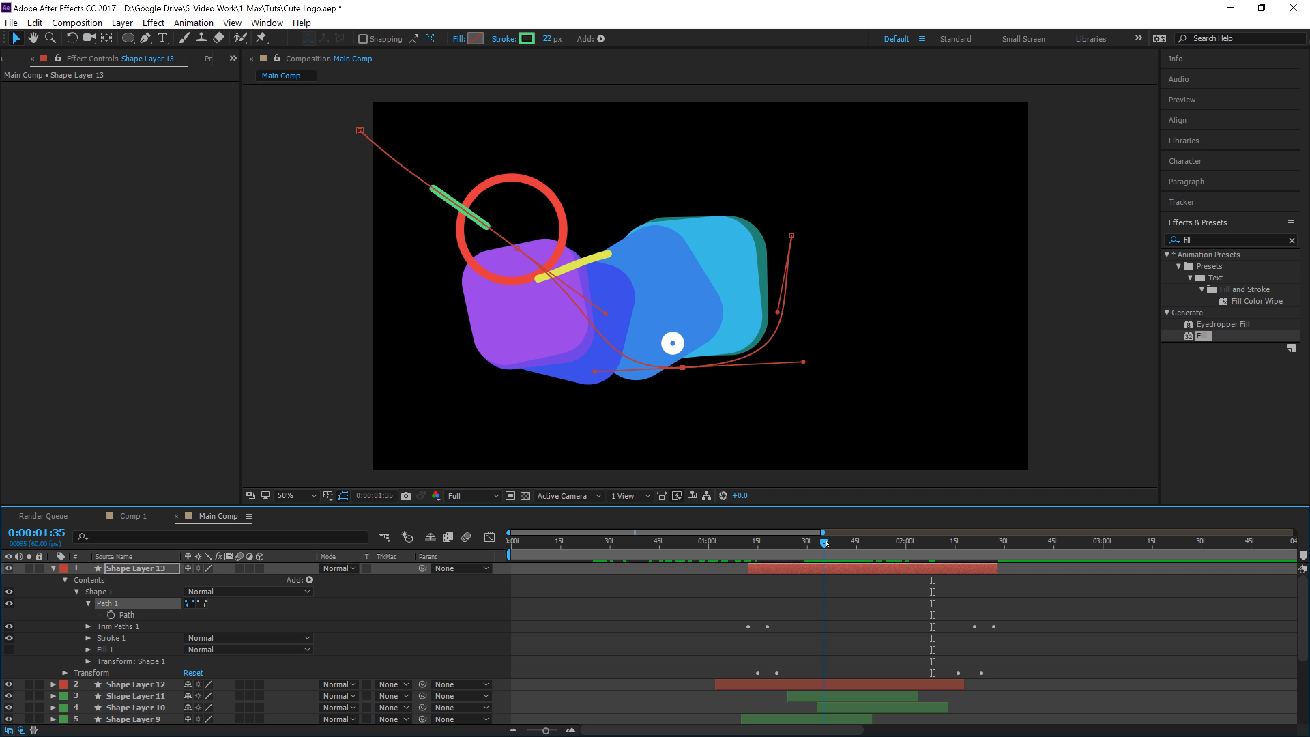
drag(360, 132, 301, 298)
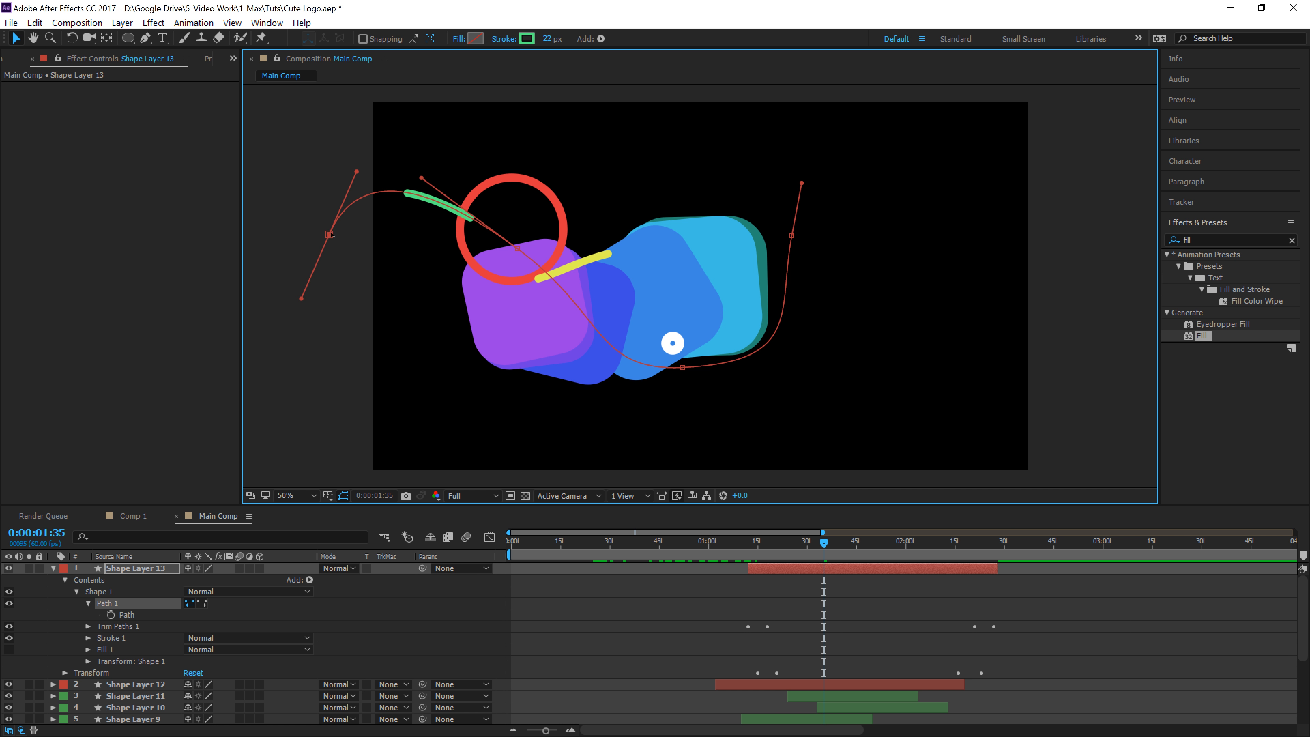
drag(328, 235, 350, 311)
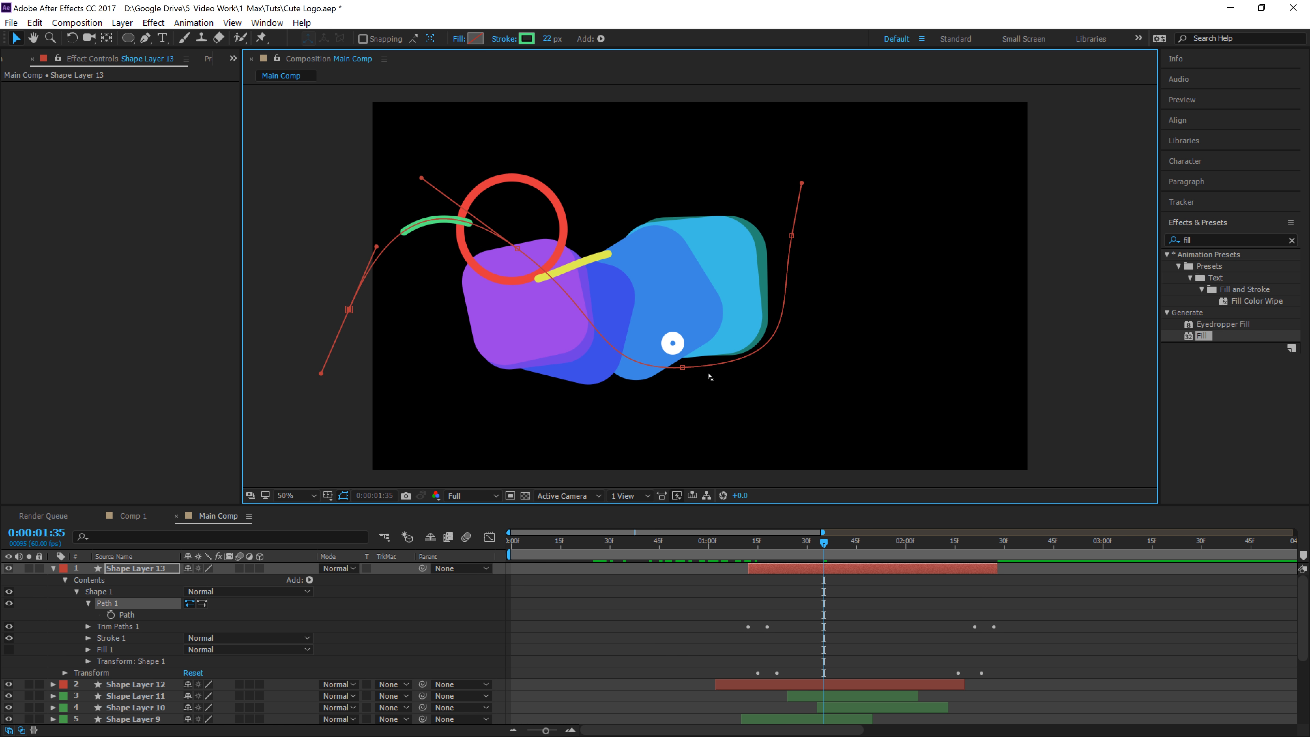
click(682, 368)
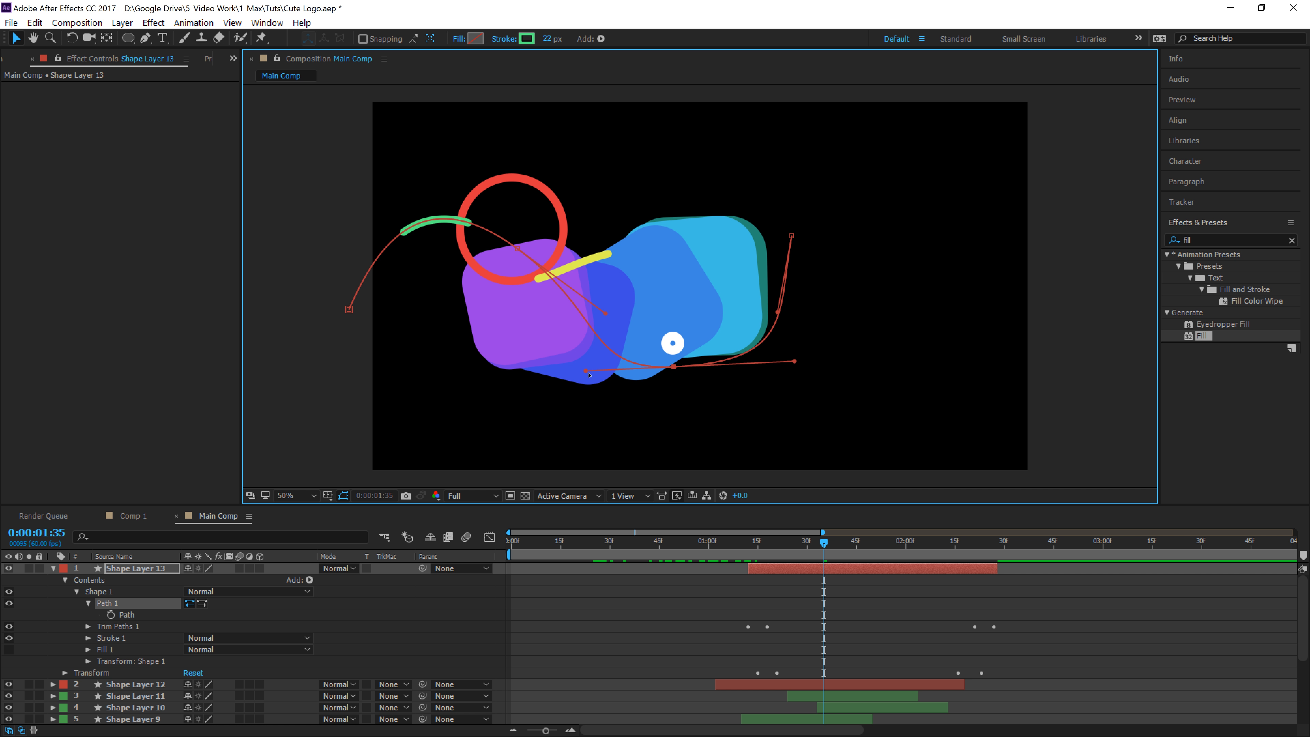
drag(589, 375, 626, 382)
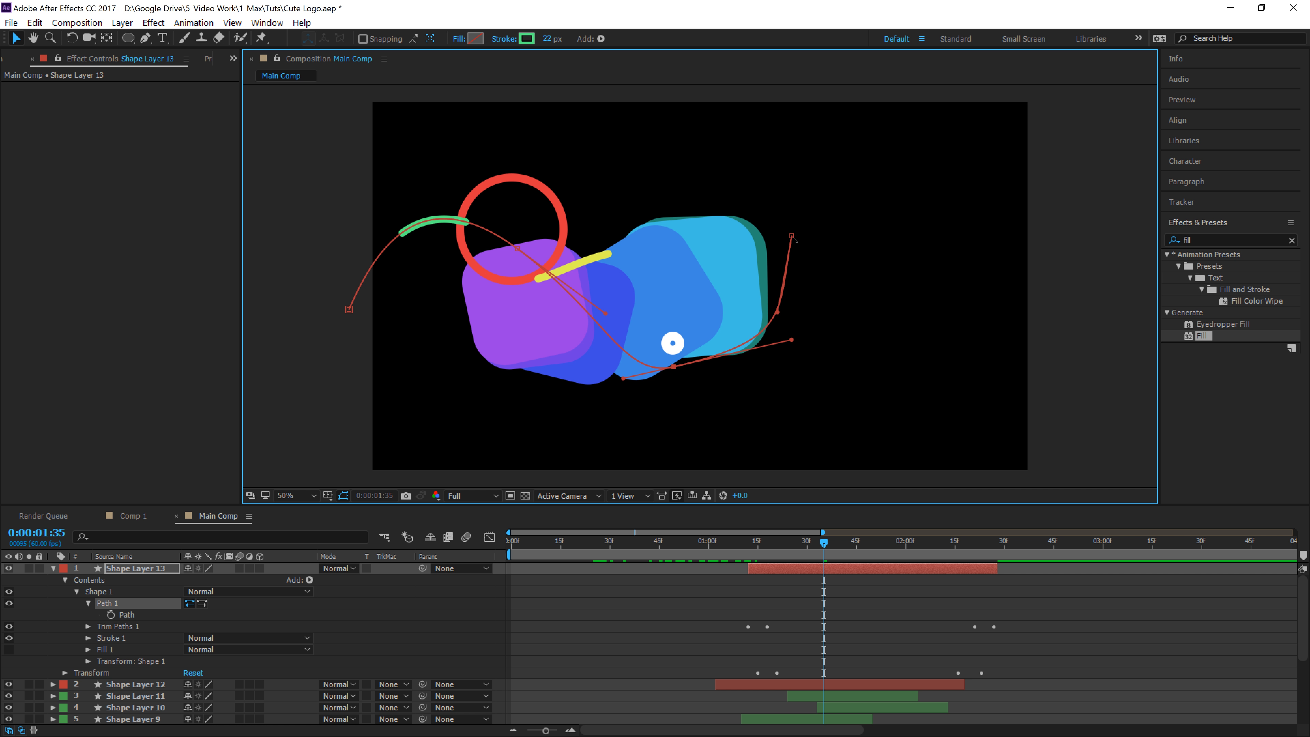
- Curve the green path's end over the logo's upper-right corner, smooth the handles of the lower and first bends, and preview the animation
drag(794, 239, 744, 204)
drag(727, 279, 804, 248)
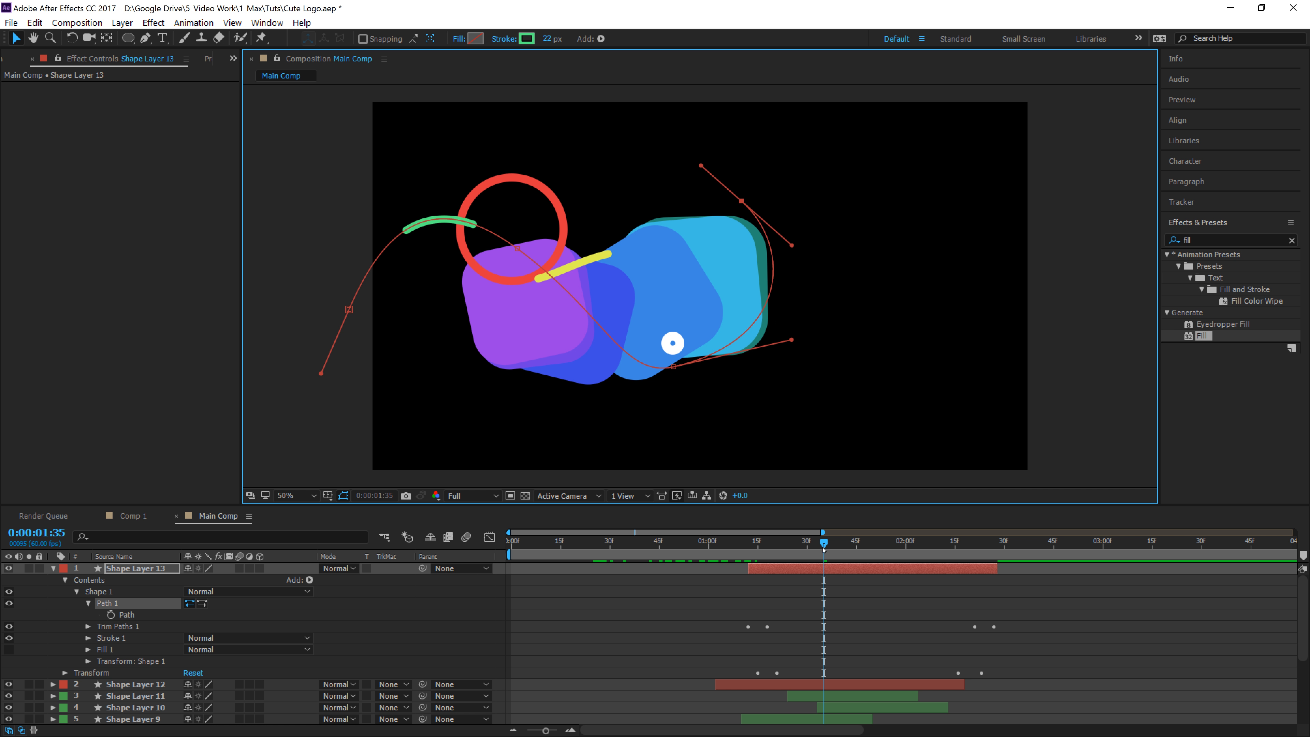
drag(793, 342, 797, 351)
click(675, 368)
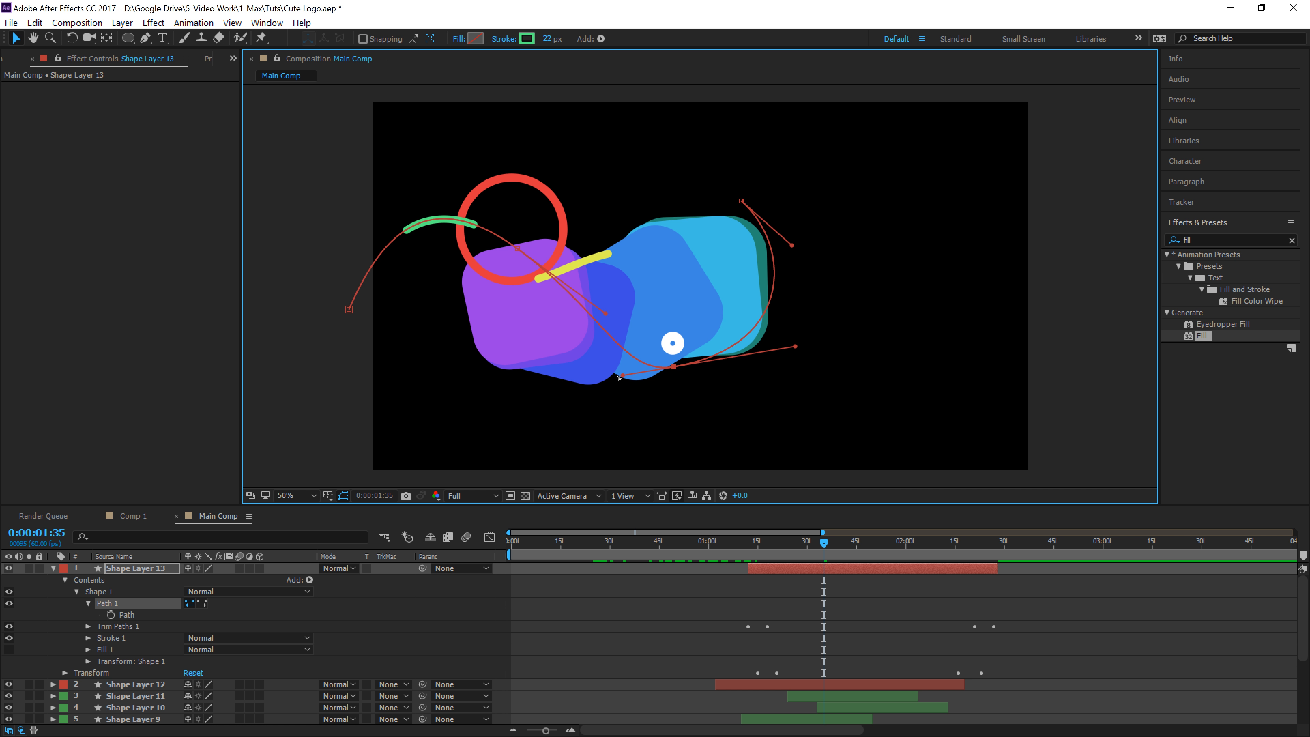
drag(623, 377, 601, 379)
drag(605, 313, 596, 326)
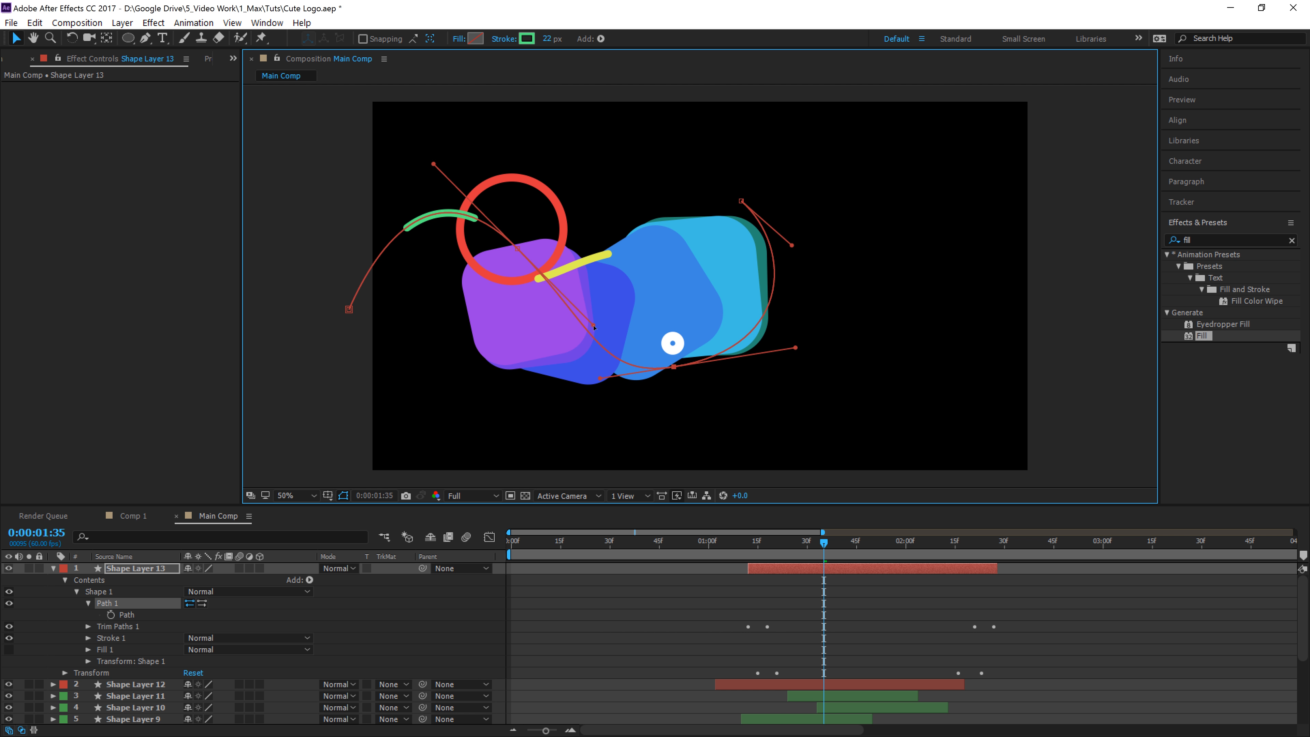
key(space)
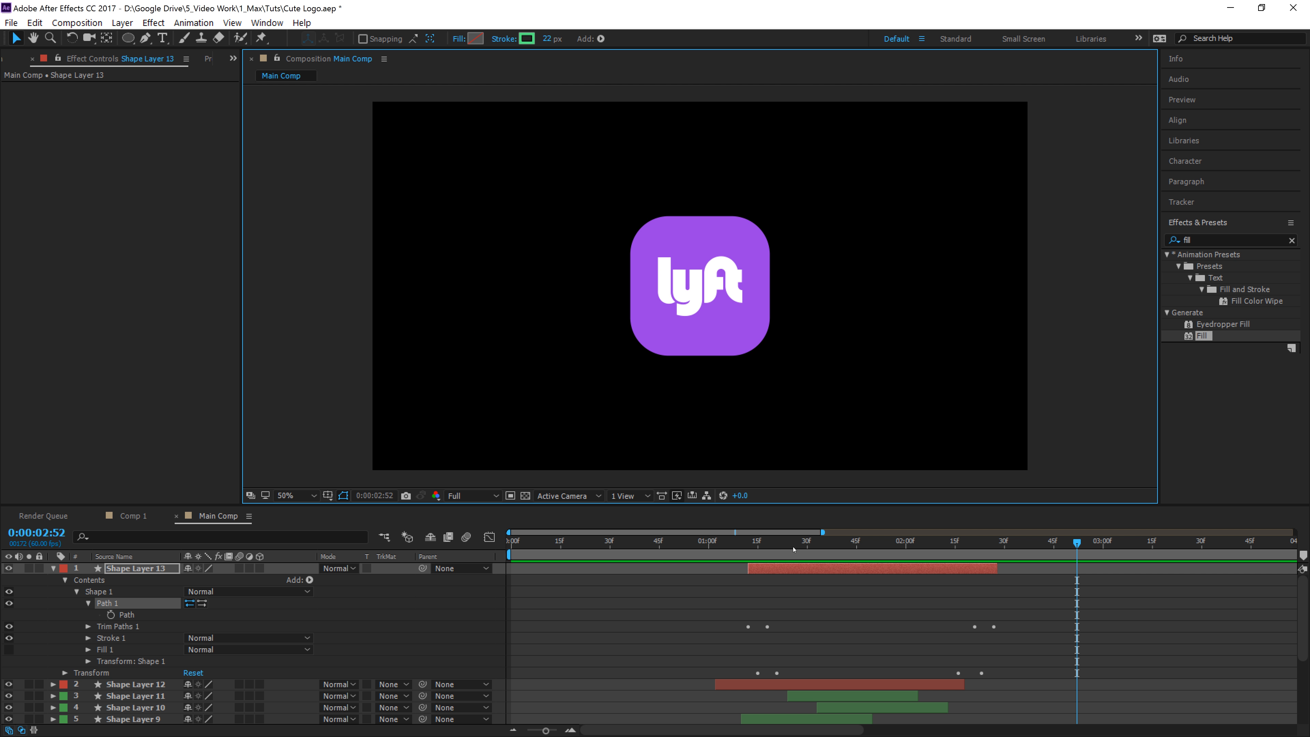
- Extend Shape Layer 13's end, move its last Start, End and Opacity keyframes to just before that end, and preview the slower line
click(781, 567)
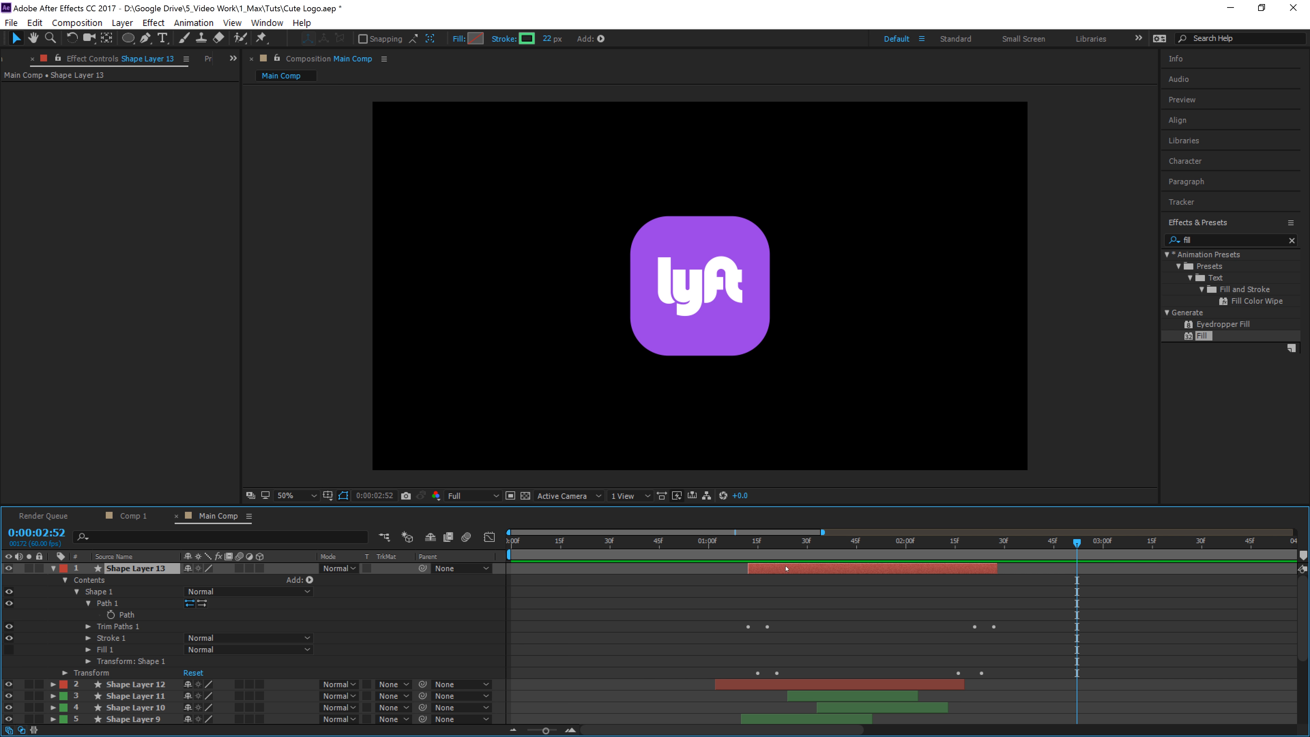
key(u)
mouse_move(1009, 585)
mouse_down()
mouse_move(948, 596)
mouse_move(1005, 592)
mouse_move(1026, 572)
mouse_up()
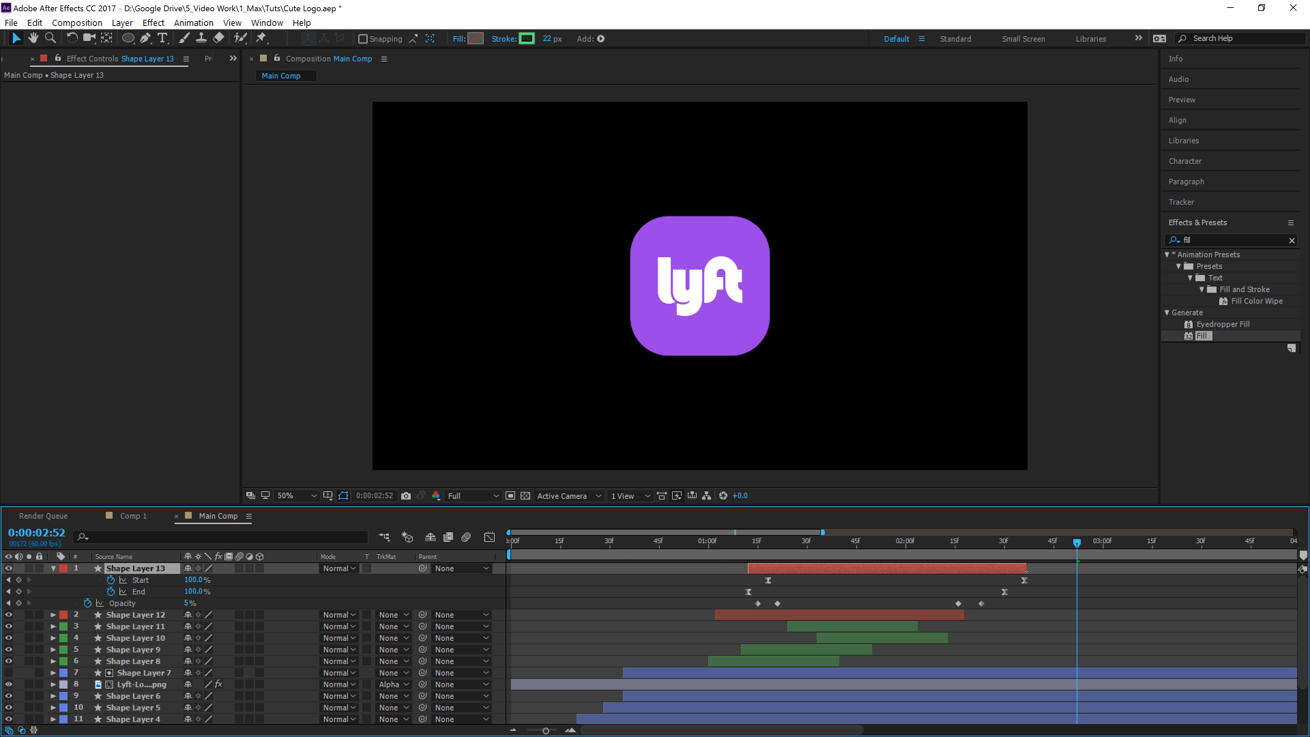
drag(942, 597, 995, 612)
drag(981, 603, 1017, 609)
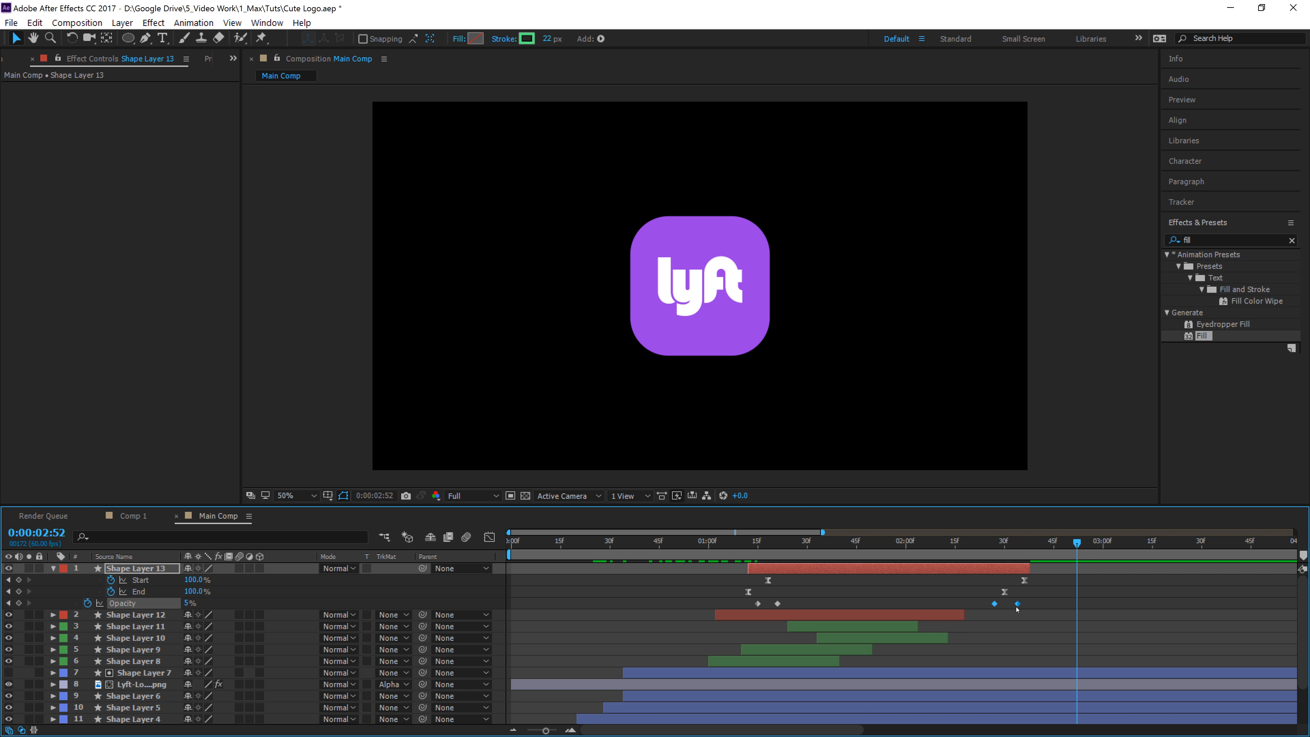
click(732, 550)
key(space)
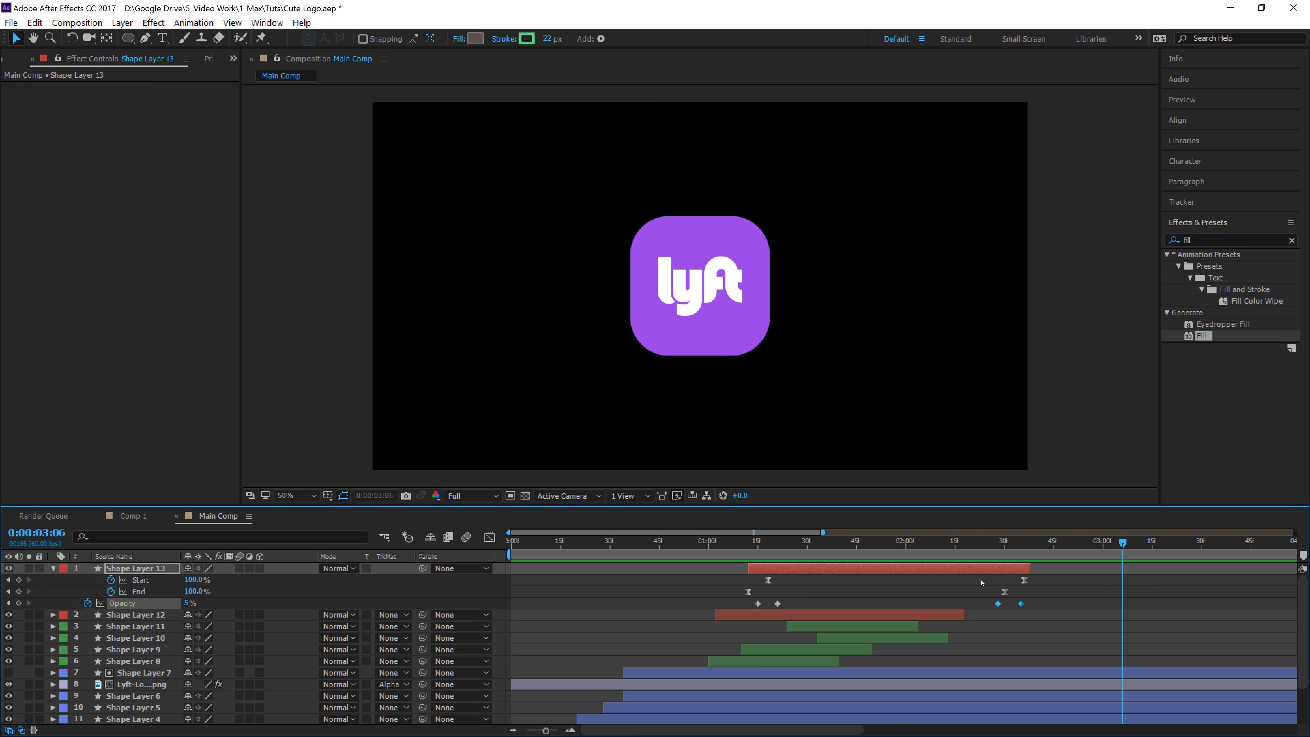
- Pull Shape Layer 13's last Start, End and Opacity keyframes earlier, shift the layer about five frames earlier, and preview from 0:00:01:01
drag(982, 582, 1042, 624)
drag(1024, 580, 980, 564)
click(711, 542)
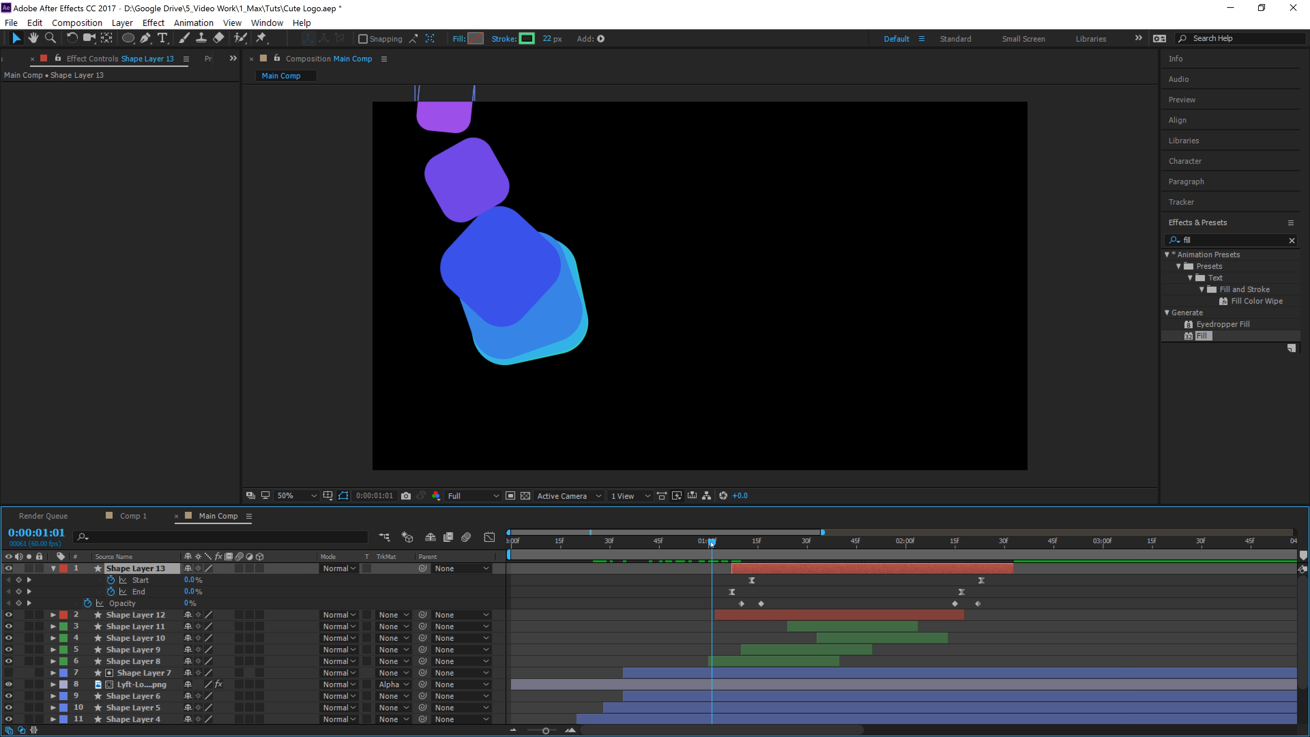
key(space)
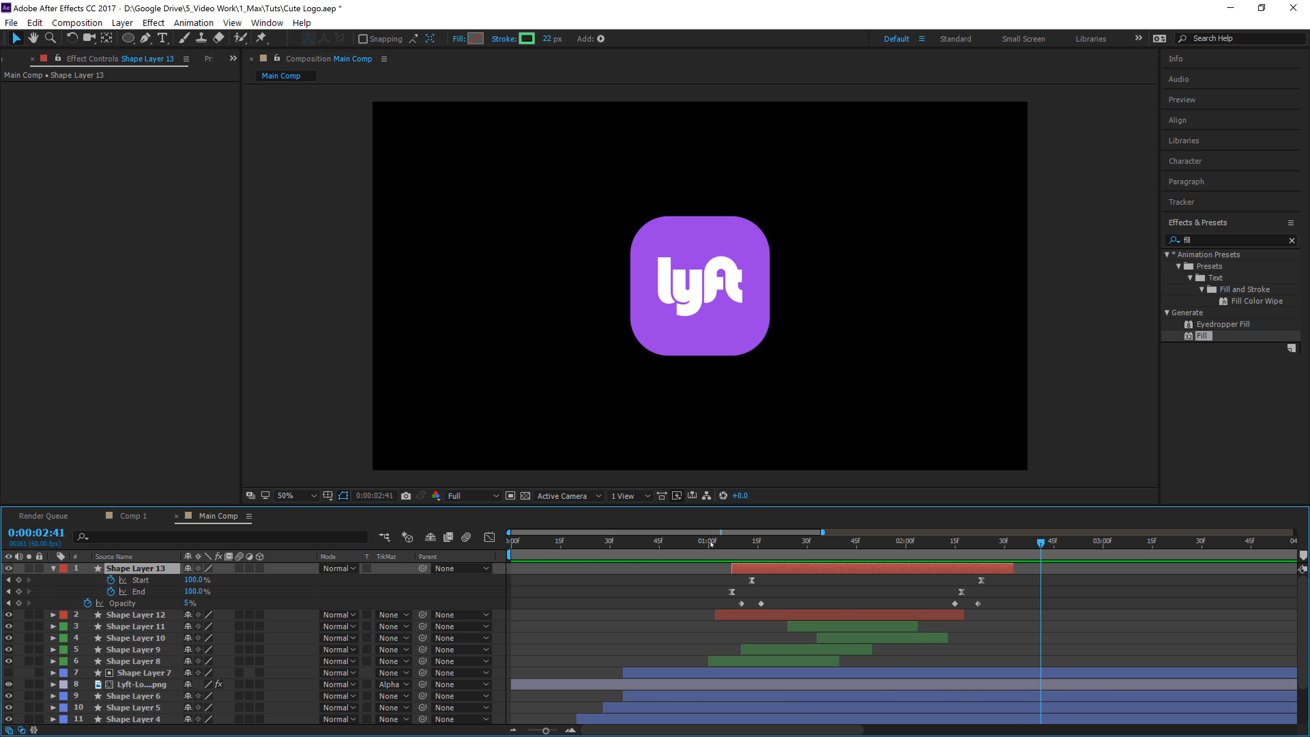
- Collapse the properties of Shape Layer 13 and save the project
click(52, 568)
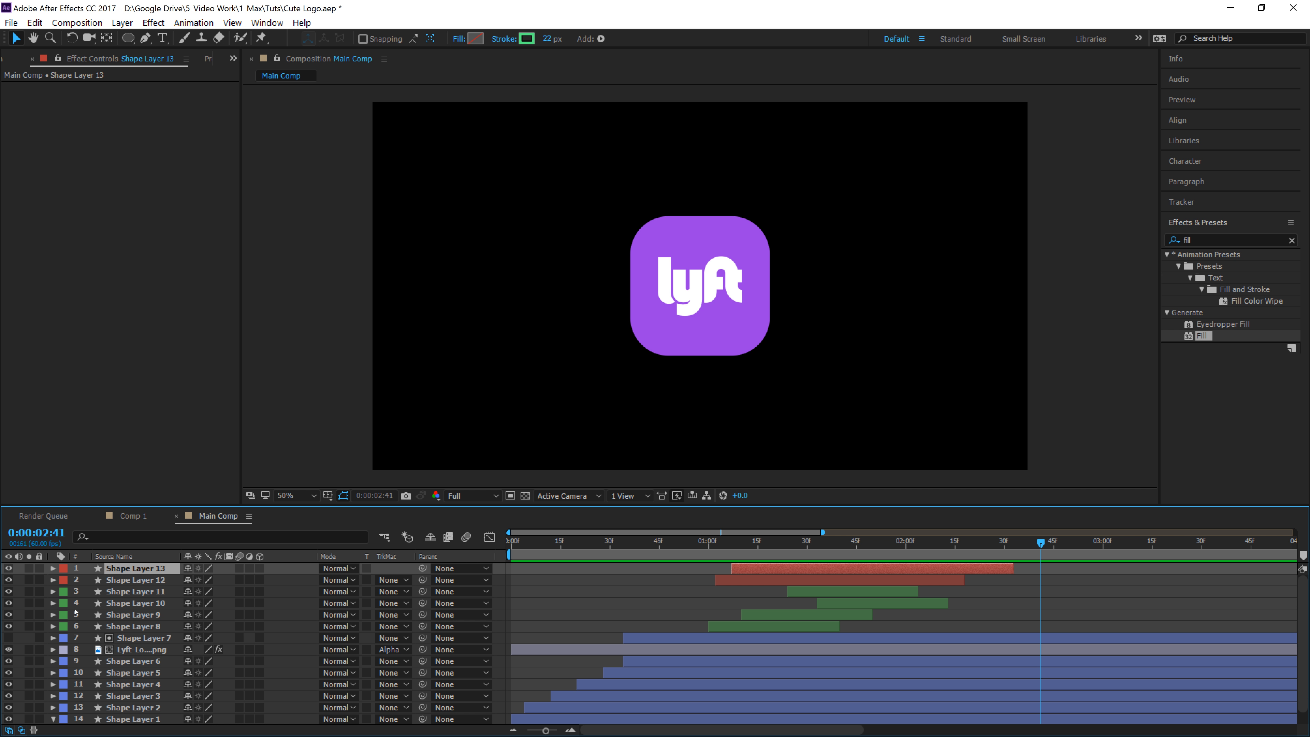
scroll(797, 631, down, 2)
scroll(806, 643, up, 2)
scroll(804, 643, down, 2)
scroll(790, 642, up, 2)
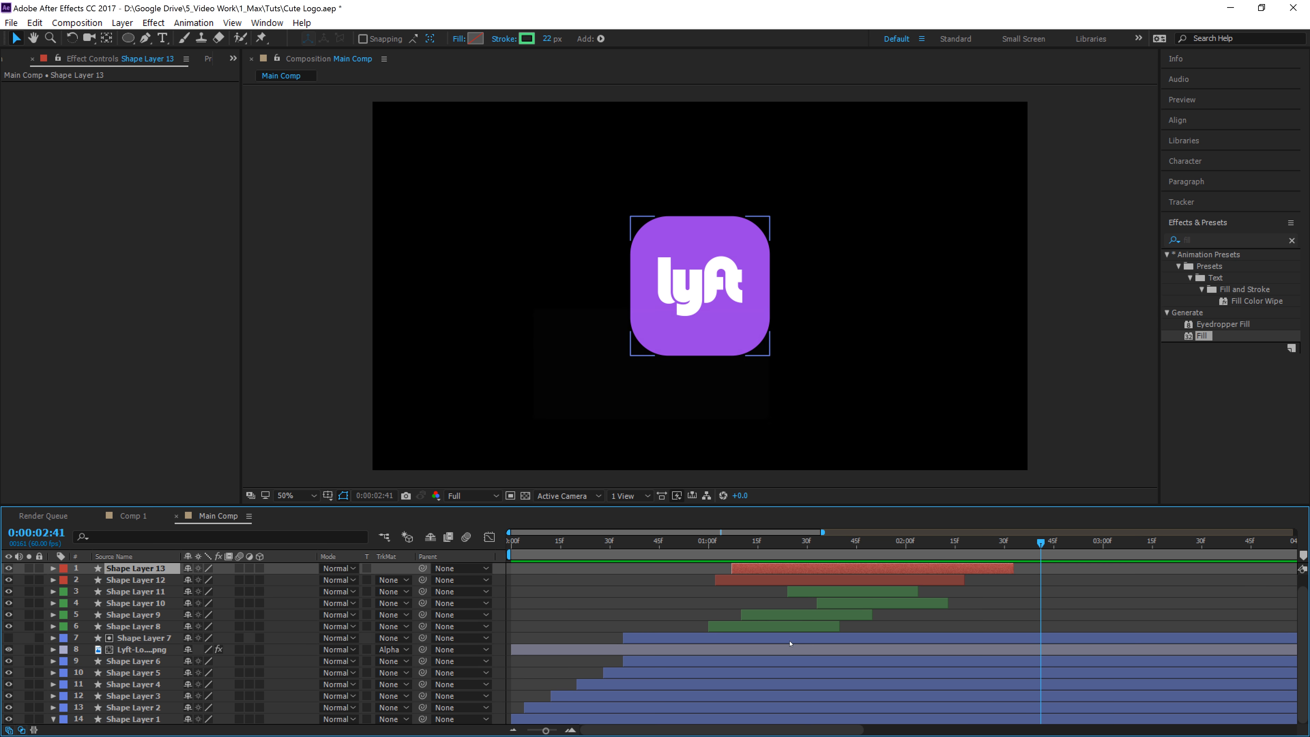
key(ctrl+s)
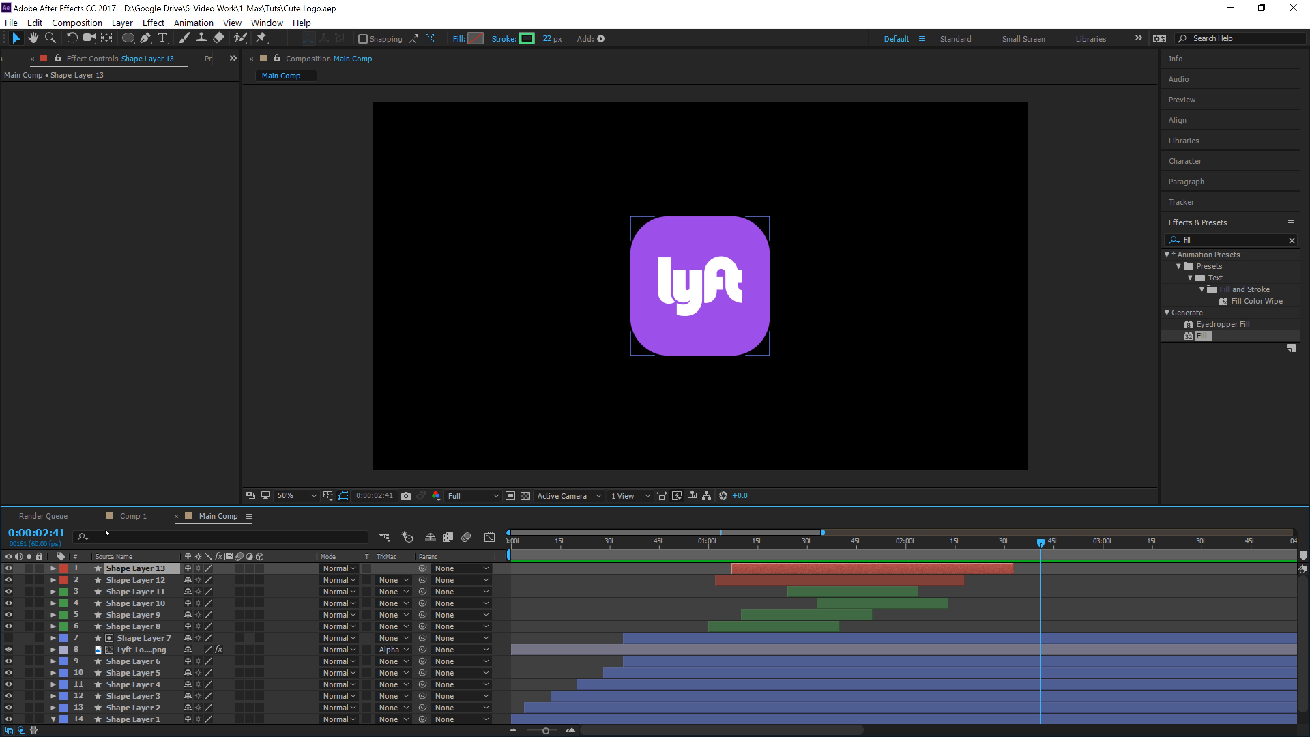
- Look over Comp 1, return to Main Comp, turn on the transparency grid, and go to 0:00:03:07
click(130, 515)
drag(514, 540, 448, 641)
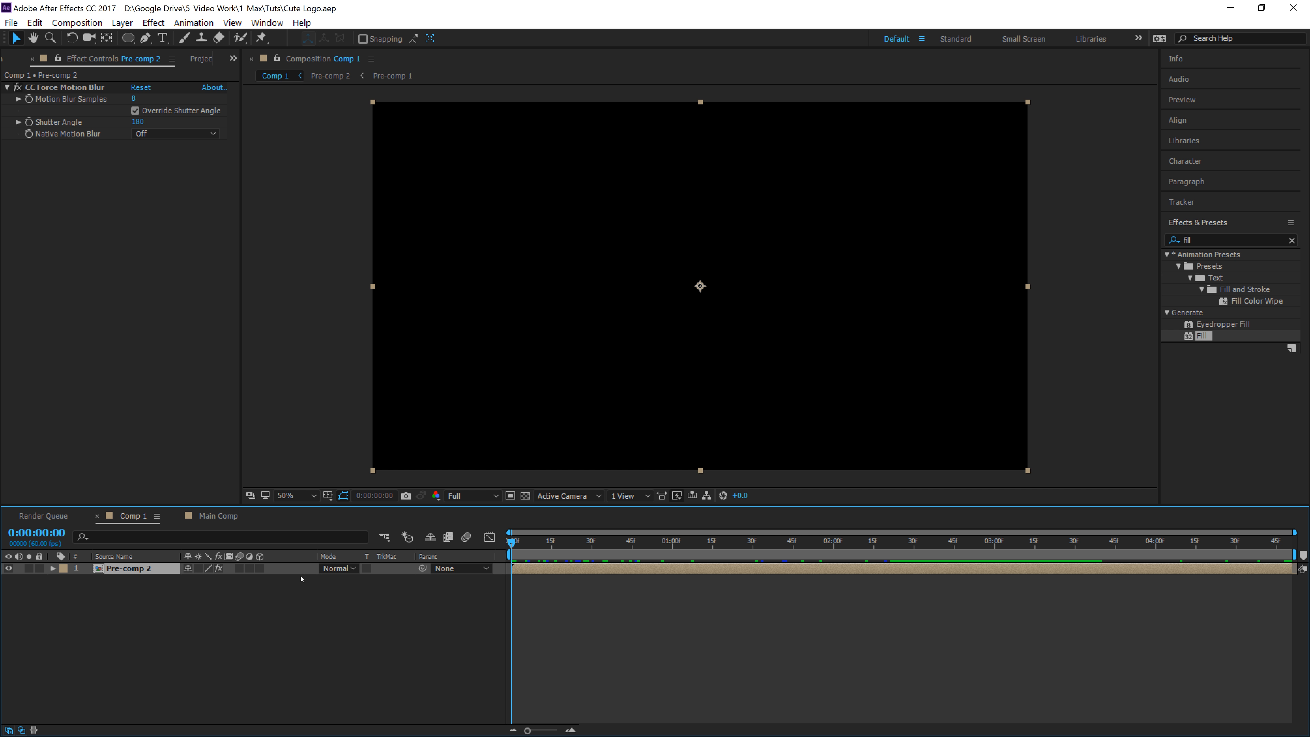
click(216, 516)
drag(513, 540, 955, 544)
click(525, 495)
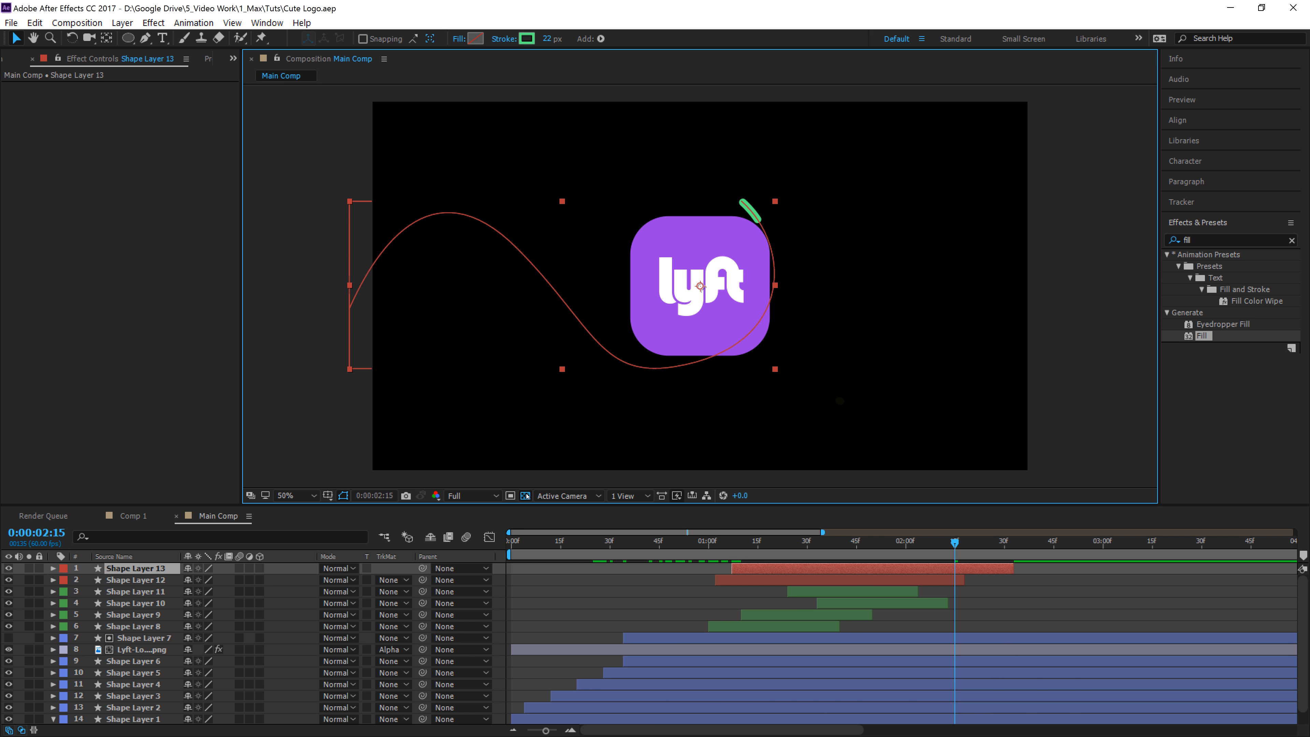
drag(950, 536, 1125, 549)
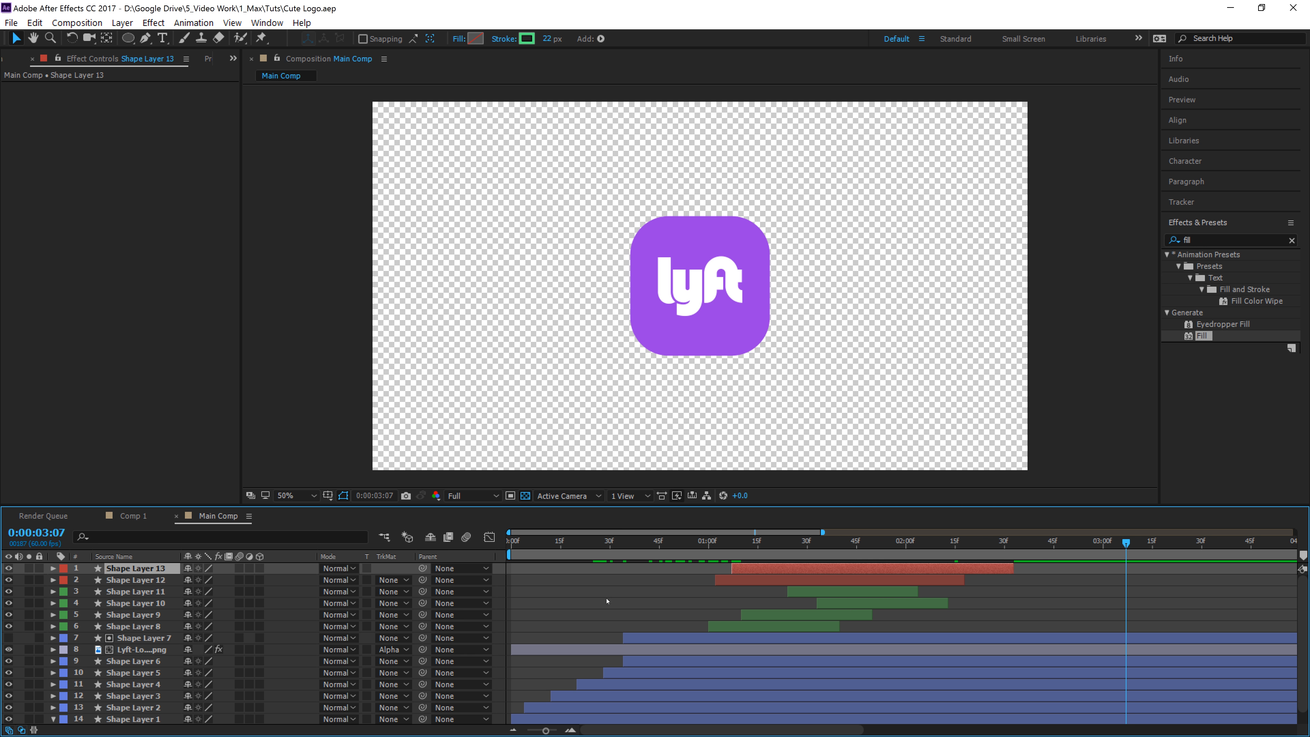
- Reveal Shape Layer 6's Scale, try shrinking the square to about 31%, and undo that change
click(143, 663)
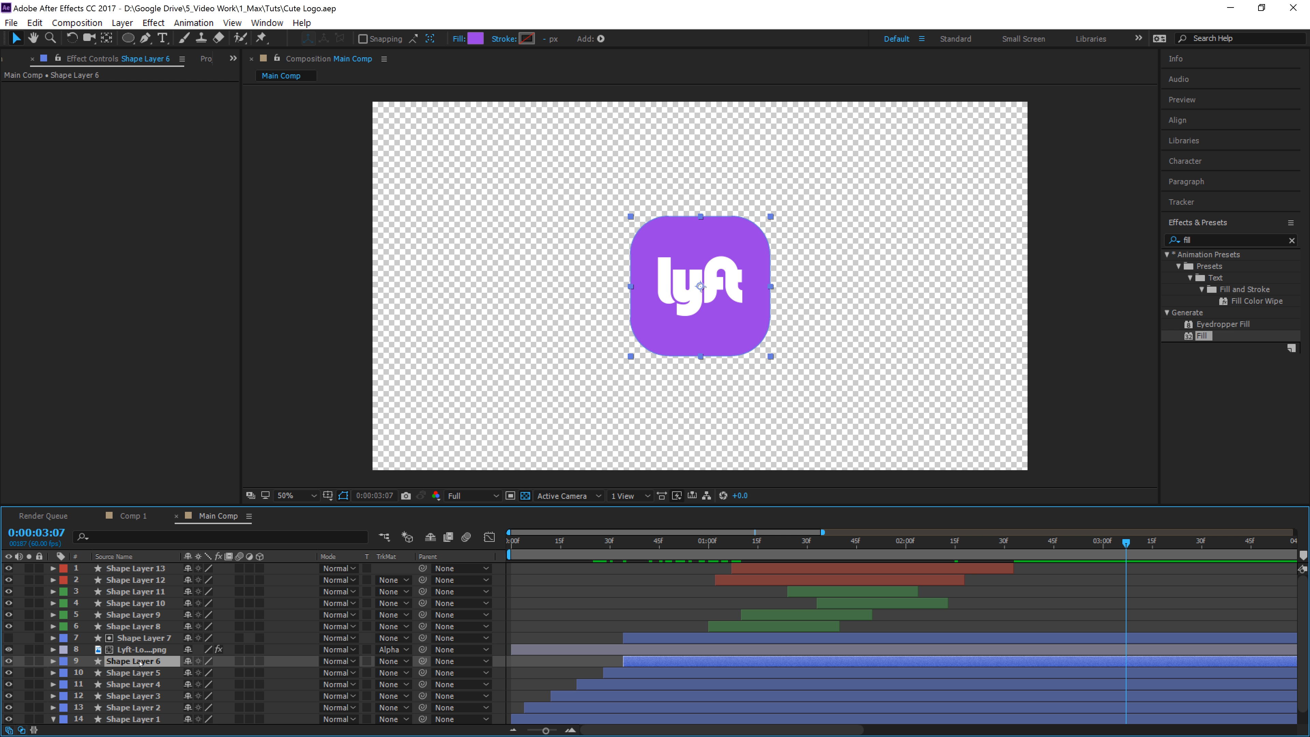
key(s)
drag(232, 673, 180, 676)
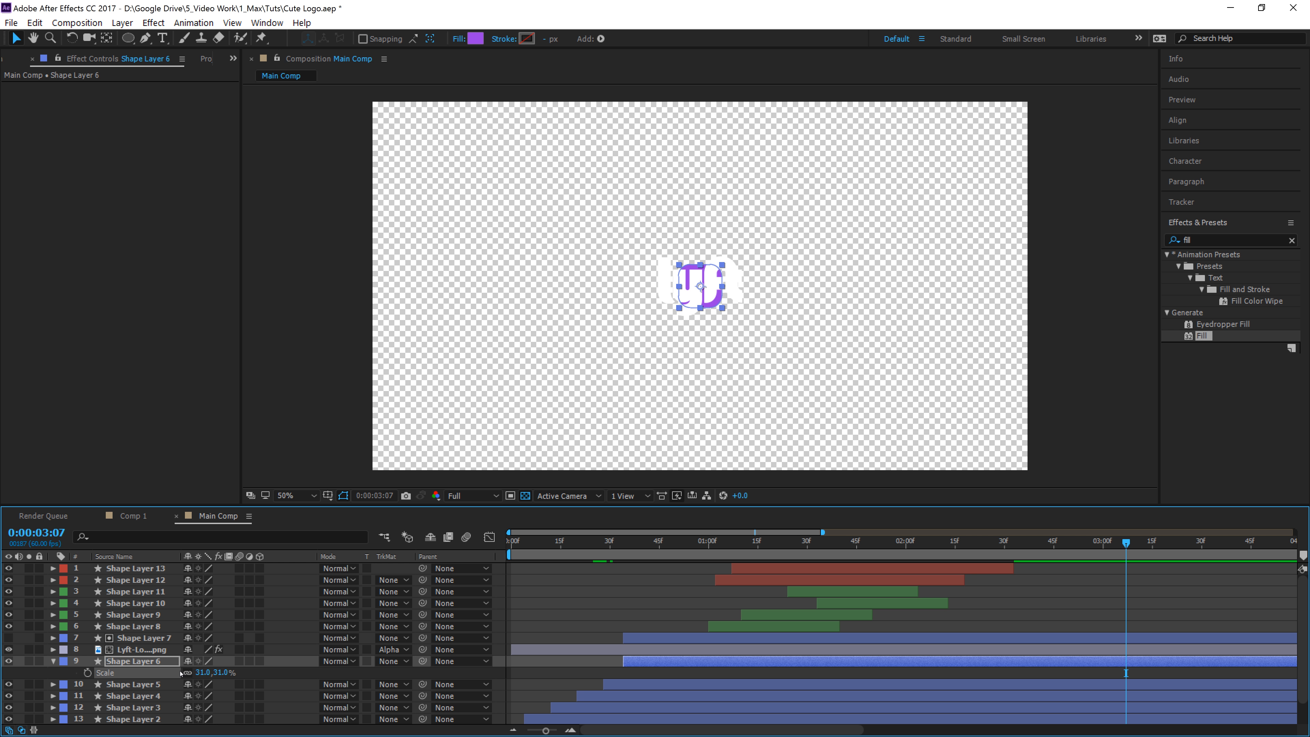
key(ctrl+z)
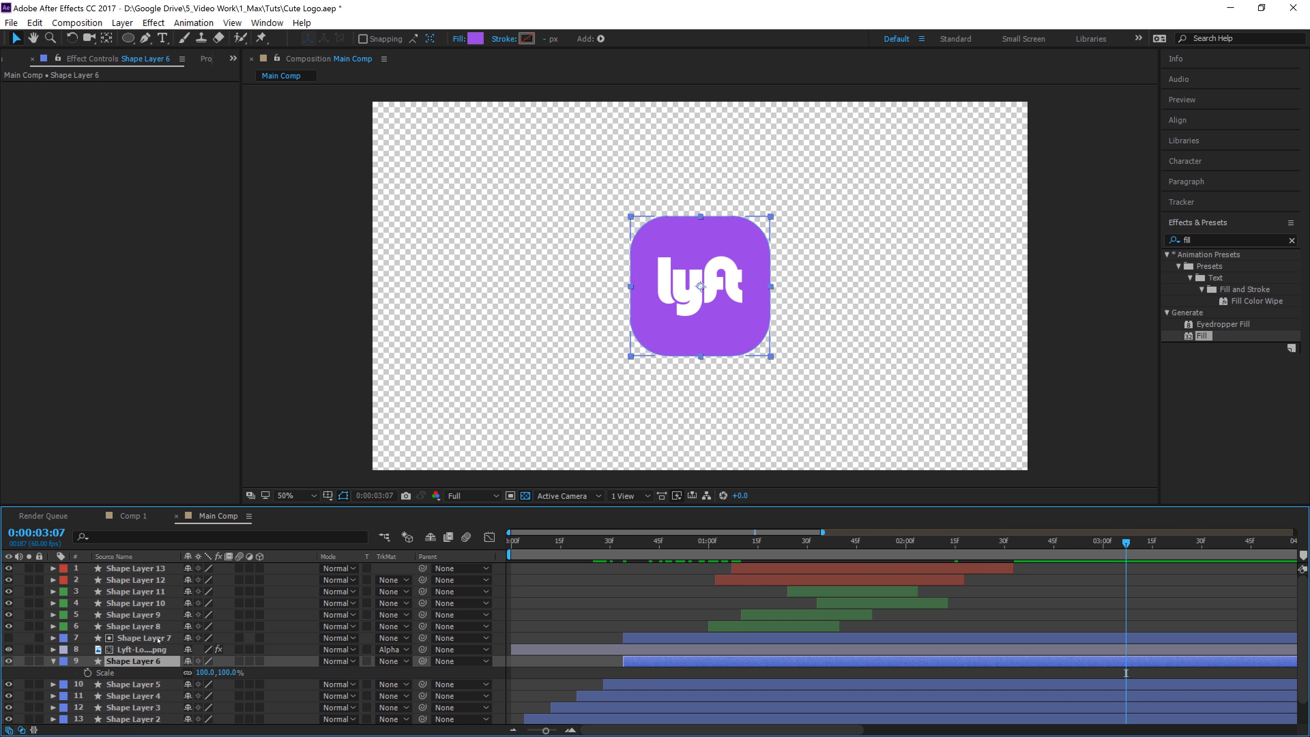
- Parent Shape Layer 7 to Shape Layer 6 and set the current time to 0:00:02:48
click(158, 639)
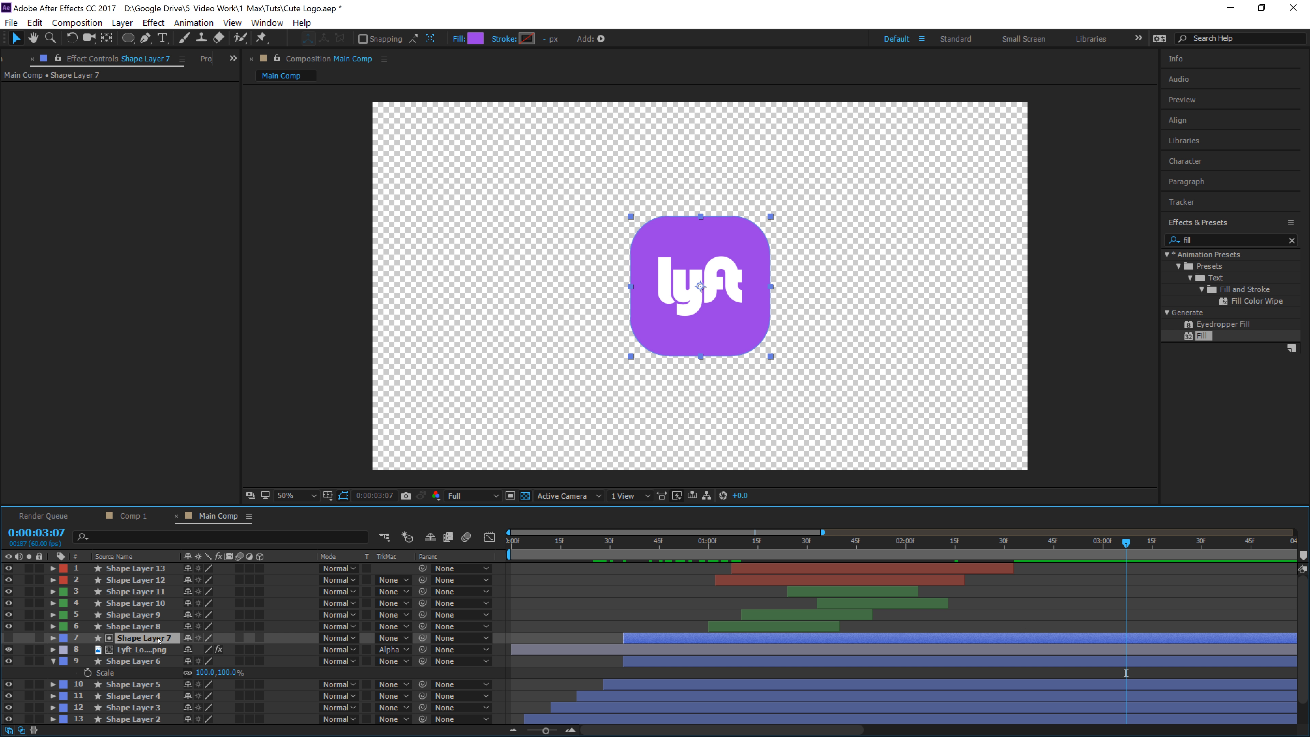
drag(645, 543, 1062, 588)
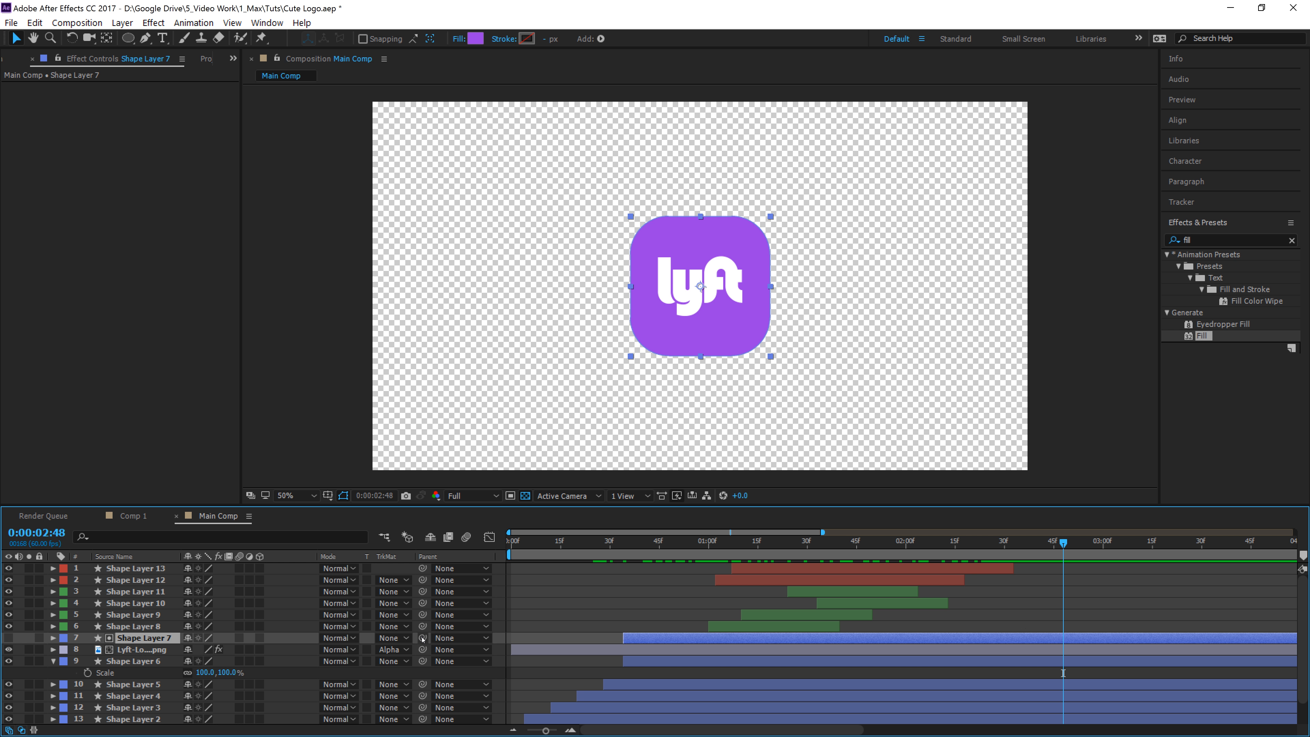
drag(422, 639, 145, 662)
- Keyframe Shape Layer 6's current Scale at 0:00:02:48 and set it to 0% at 0:00:03:00
click(87, 673)
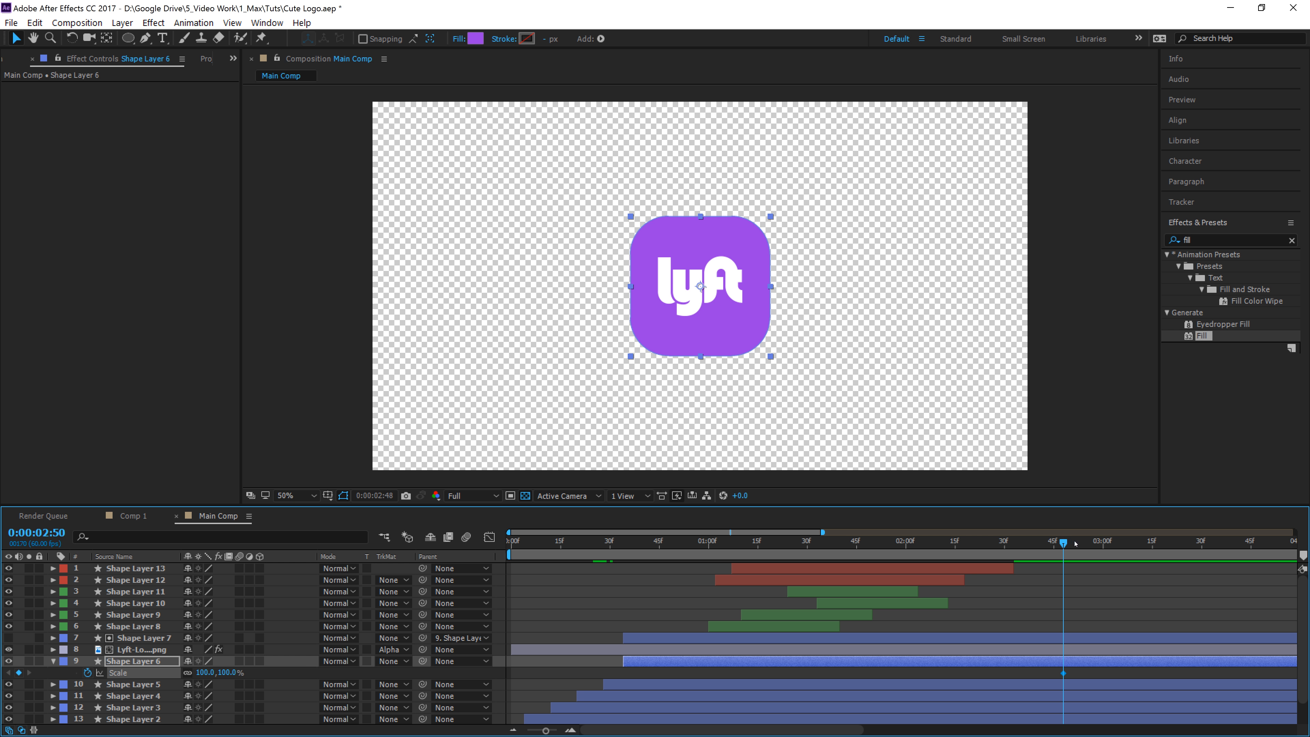
drag(1075, 543, 1102, 546)
click(229, 672)
text(0)
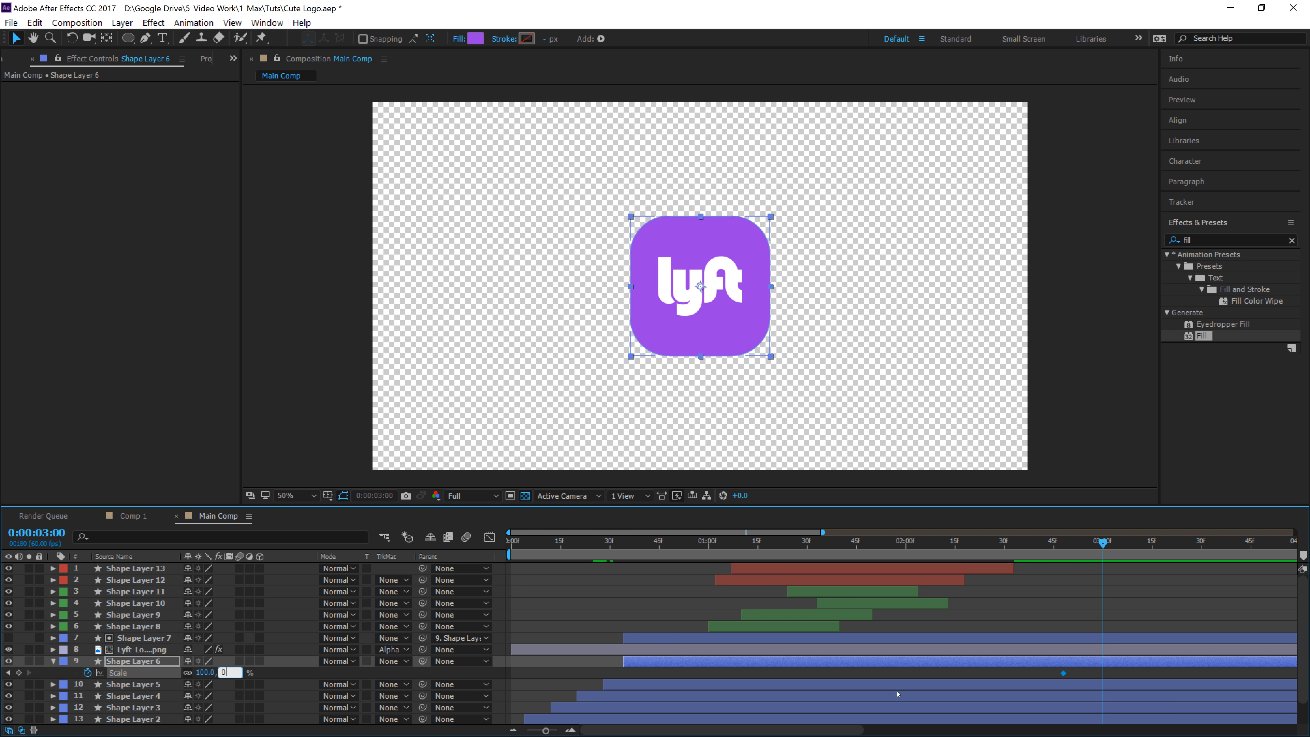
key(Return)
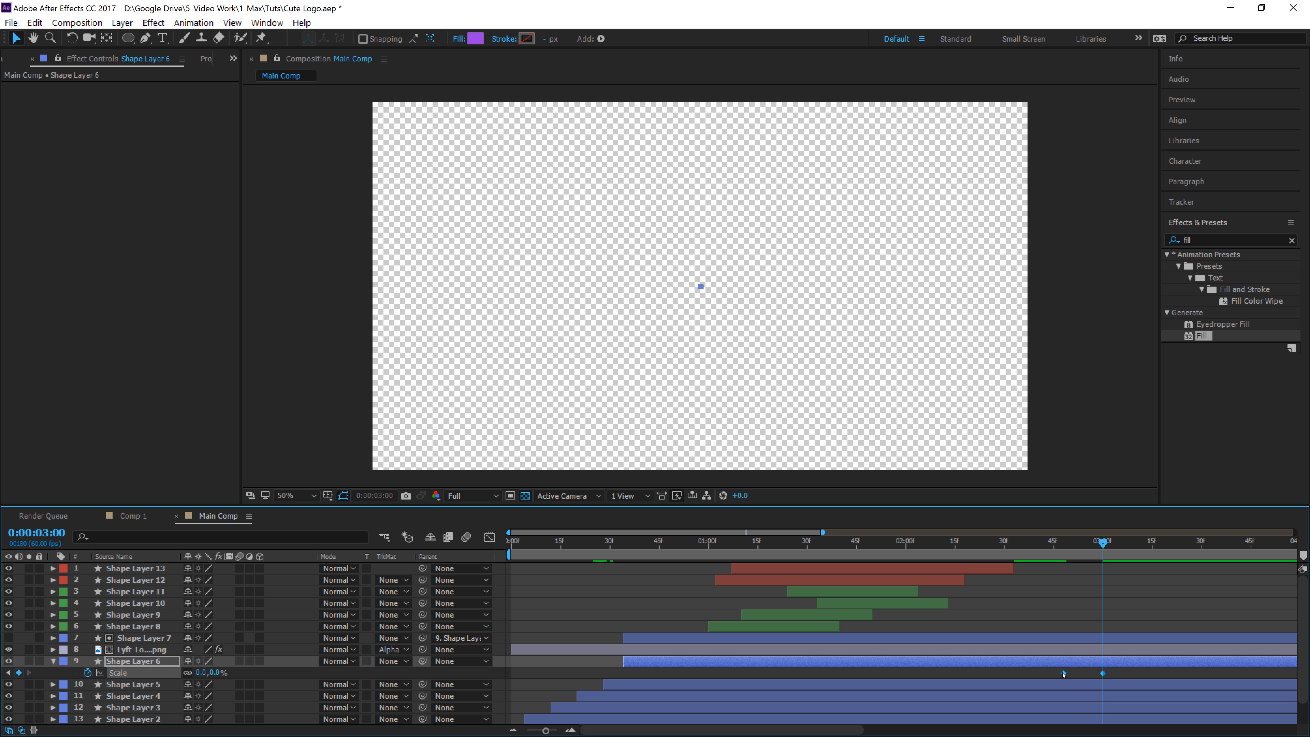
- Apply Easy Ease to both Scale keyframes of Shape Layer 6 and preview the shrink from 0:00:02:28
right_click(1063, 674)
mouse_move(1109, 664)
click(982, 572)
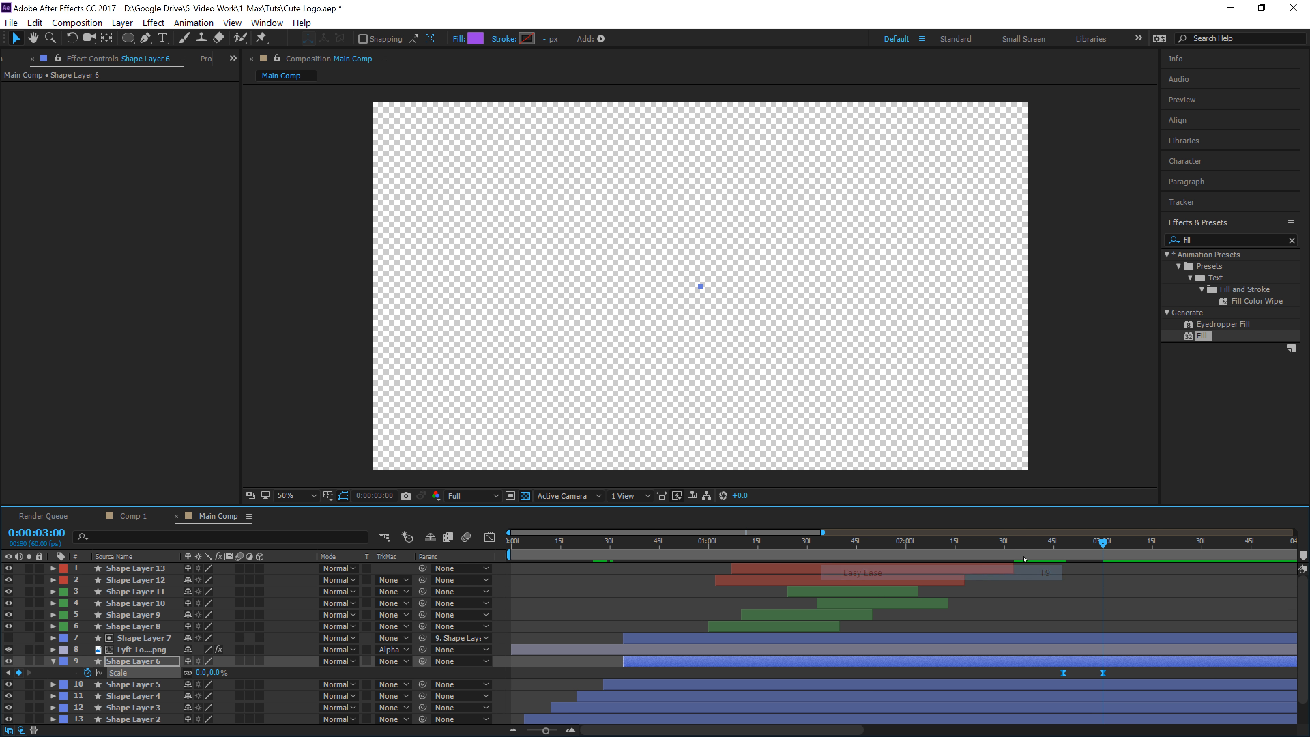
click(1000, 542)
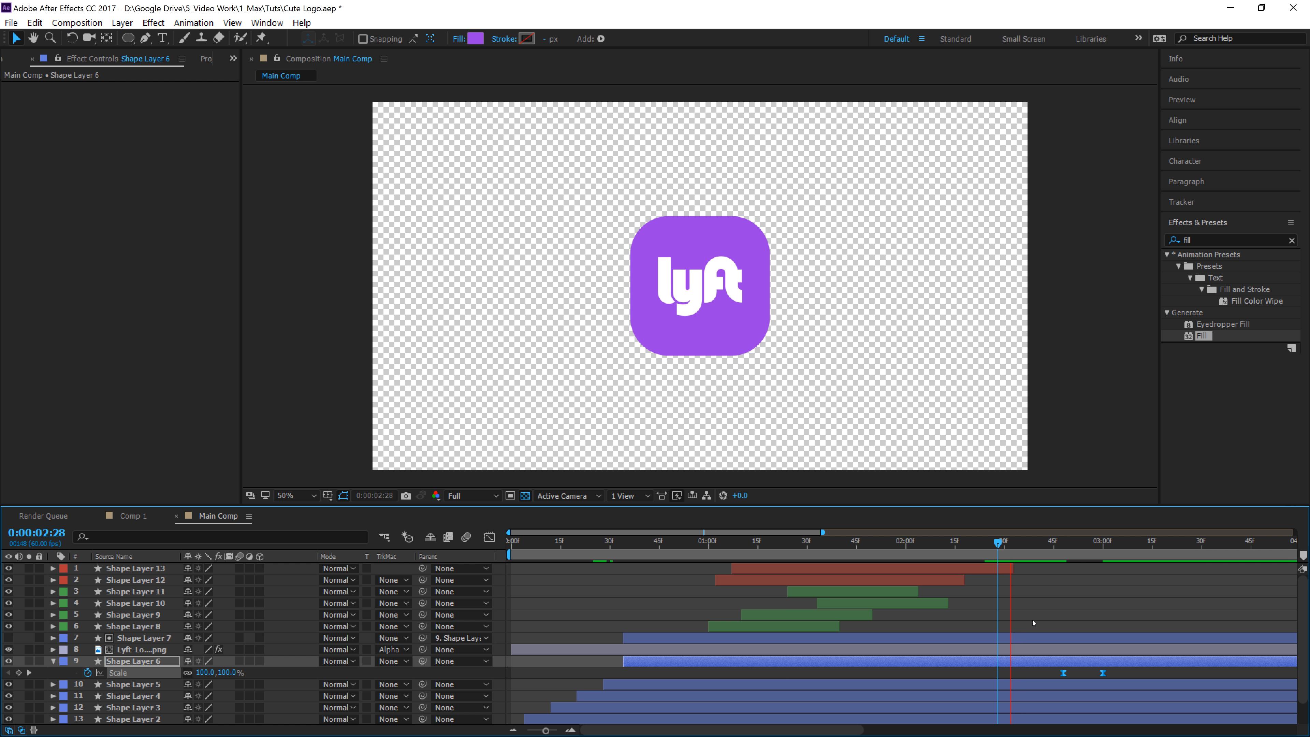
key(space)
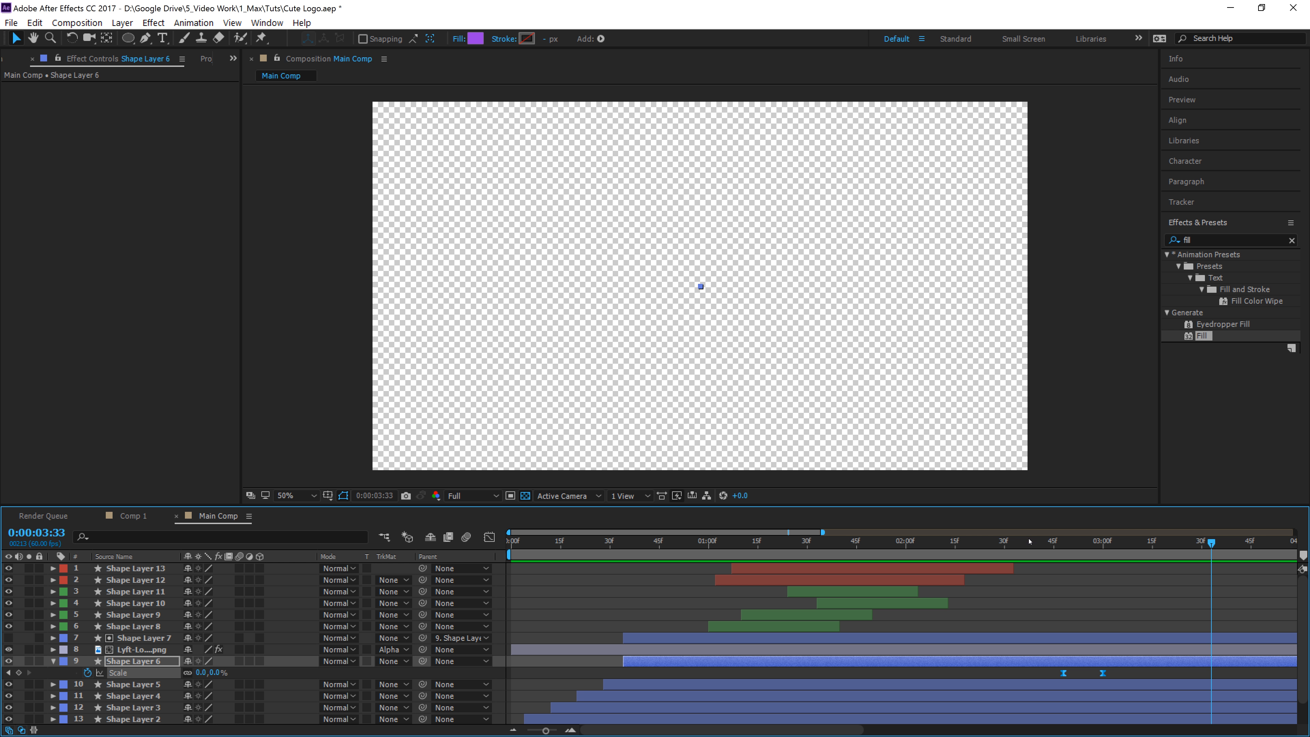
- Stretch Shape Layer 6's Scale keyframes and move them to about 0:00:03:05 and 0:00:03:30, previewing from 0:00:02:12
click(1113, 677)
drag(1102, 672, 1146, 673)
drag(1055, 669, 1201, 672)
click(946, 541)
key(space)
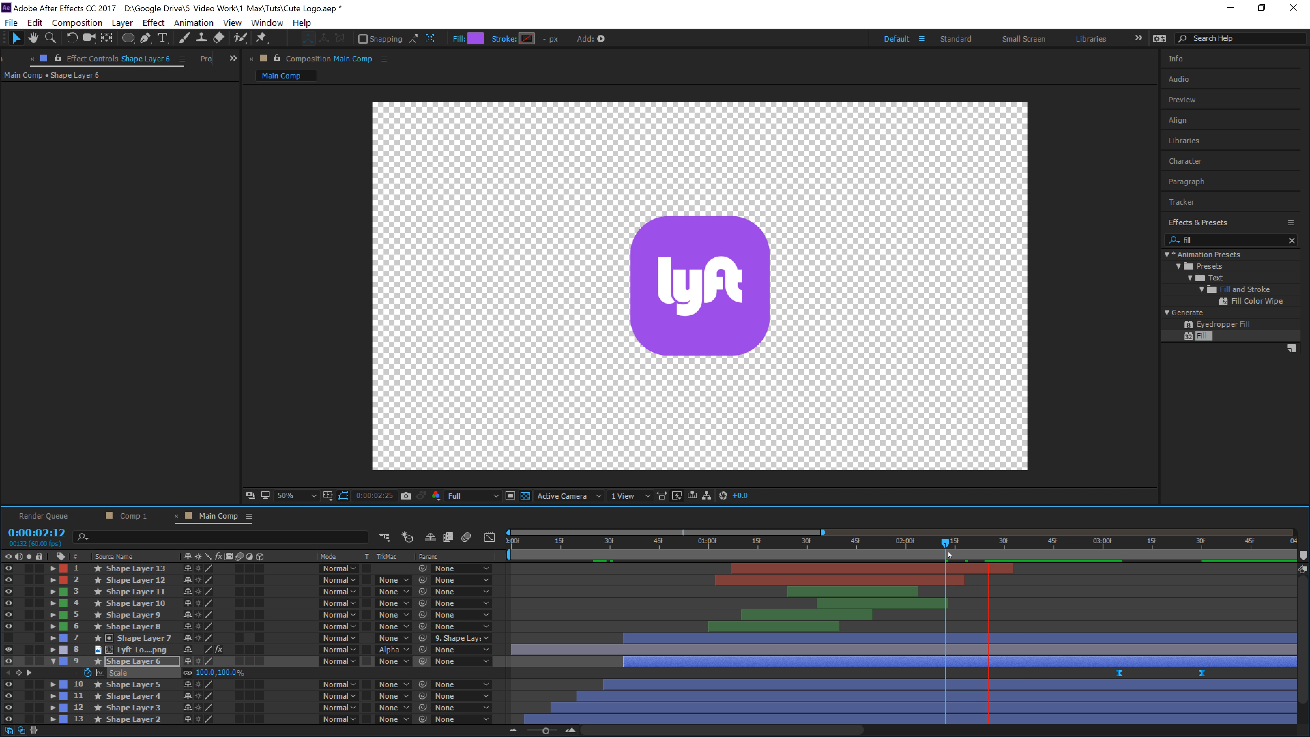
click(1073, 542)
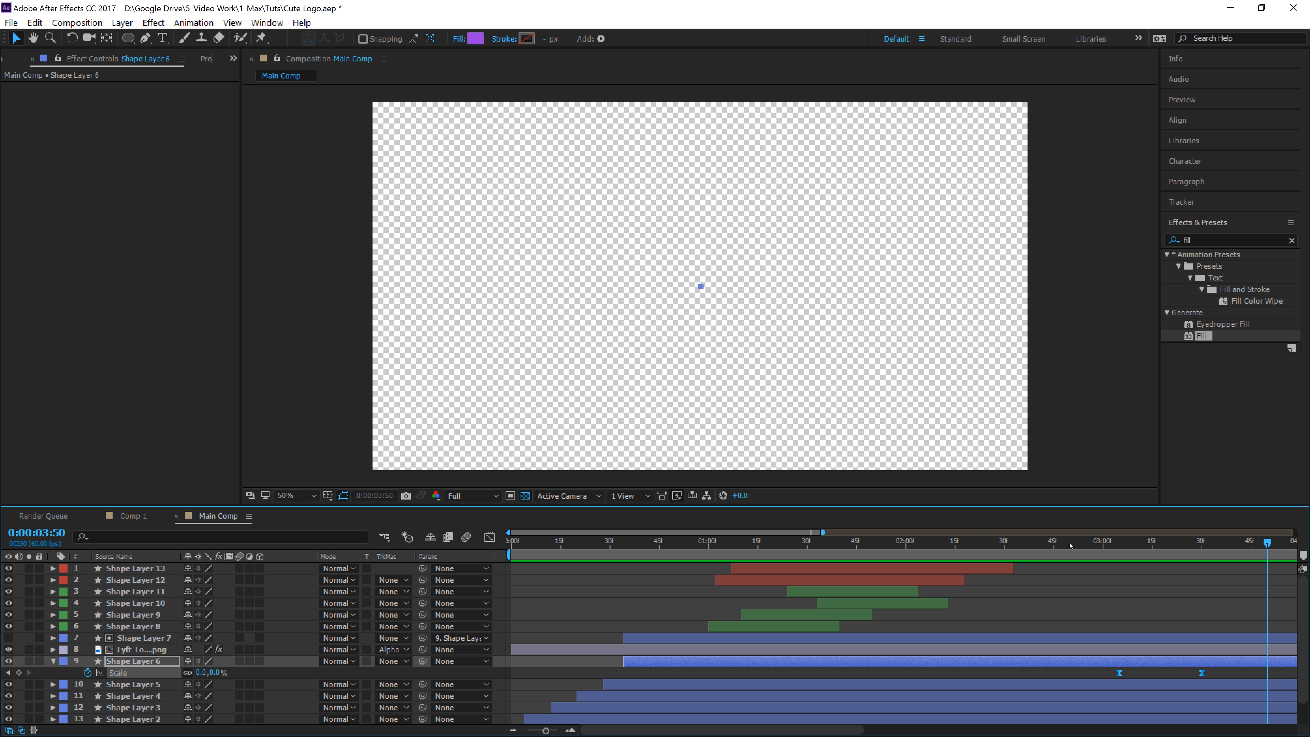
- Collapse Shape Layer 6, preview the whole animation, and turn off the transparency grid
click(53, 662)
key(space)
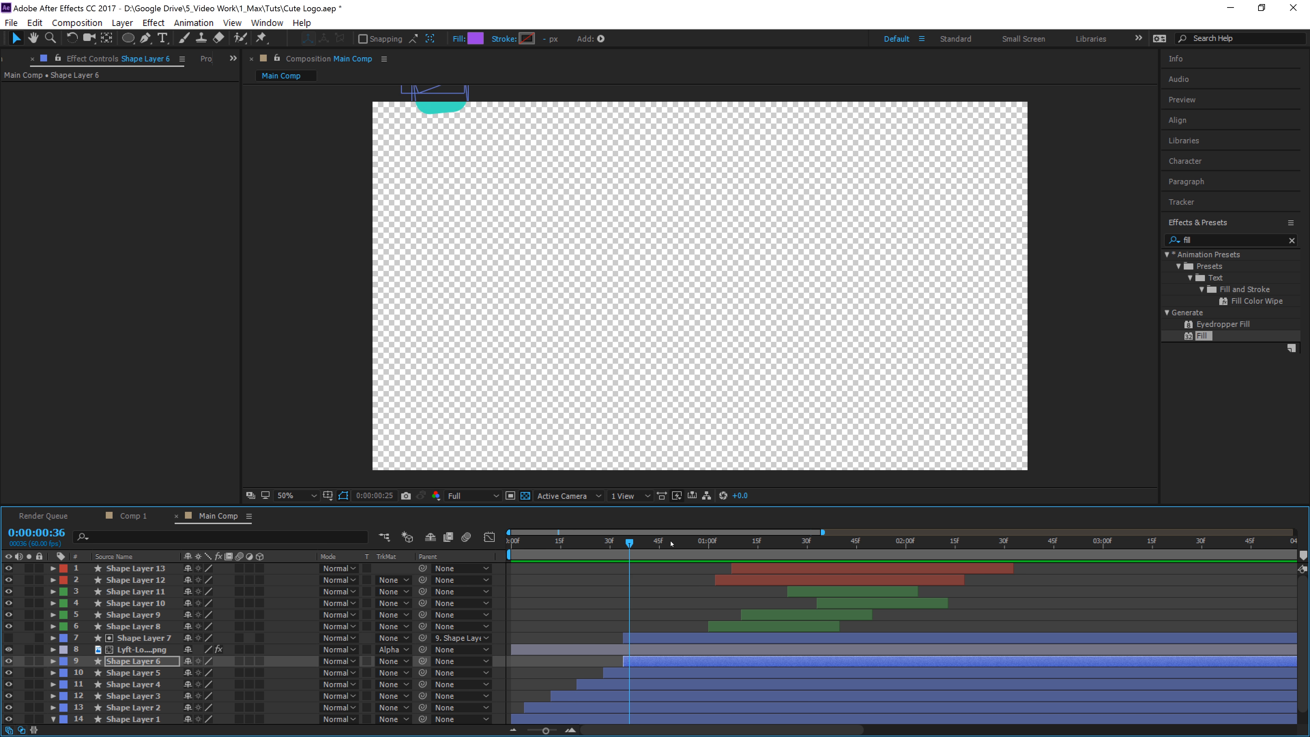
click(525, 495)
- Select all the layers in Main Comp and pre-compose them into a composition named Animation
drag(494, 510, 513, 372)
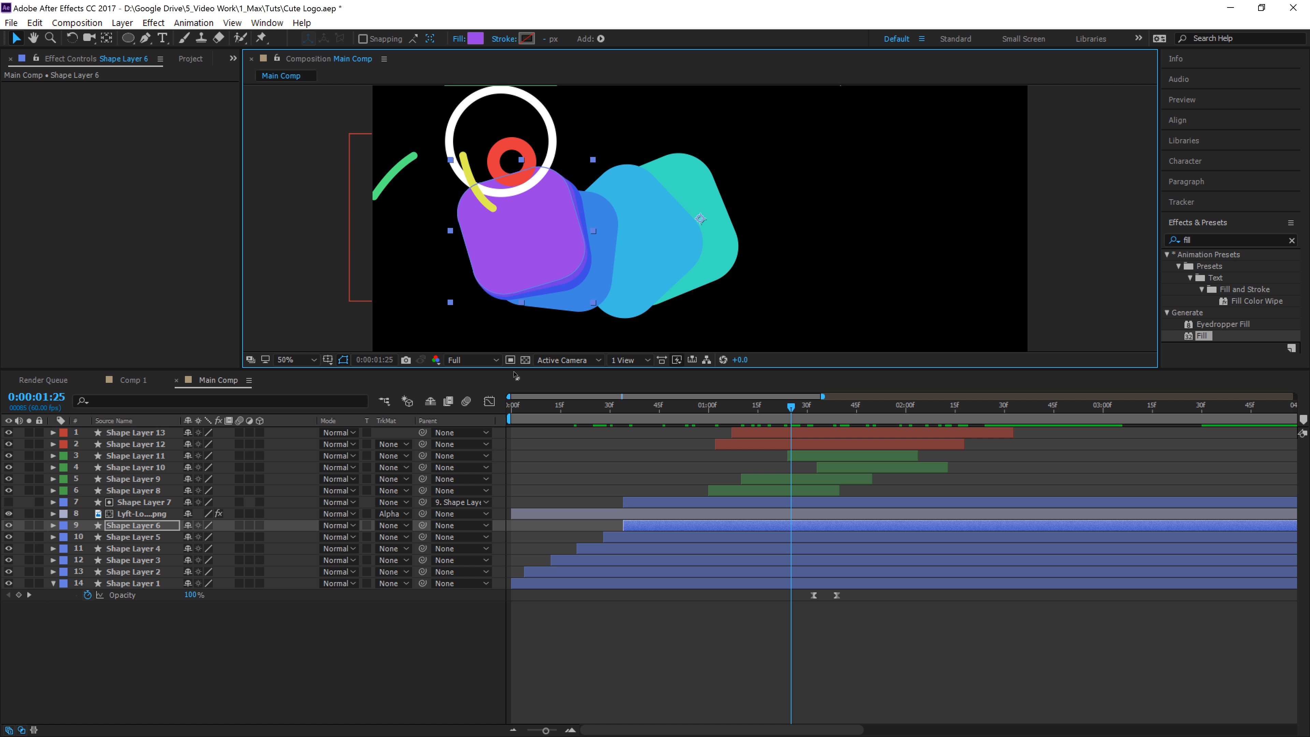
drag(62, 635, 241, 428)
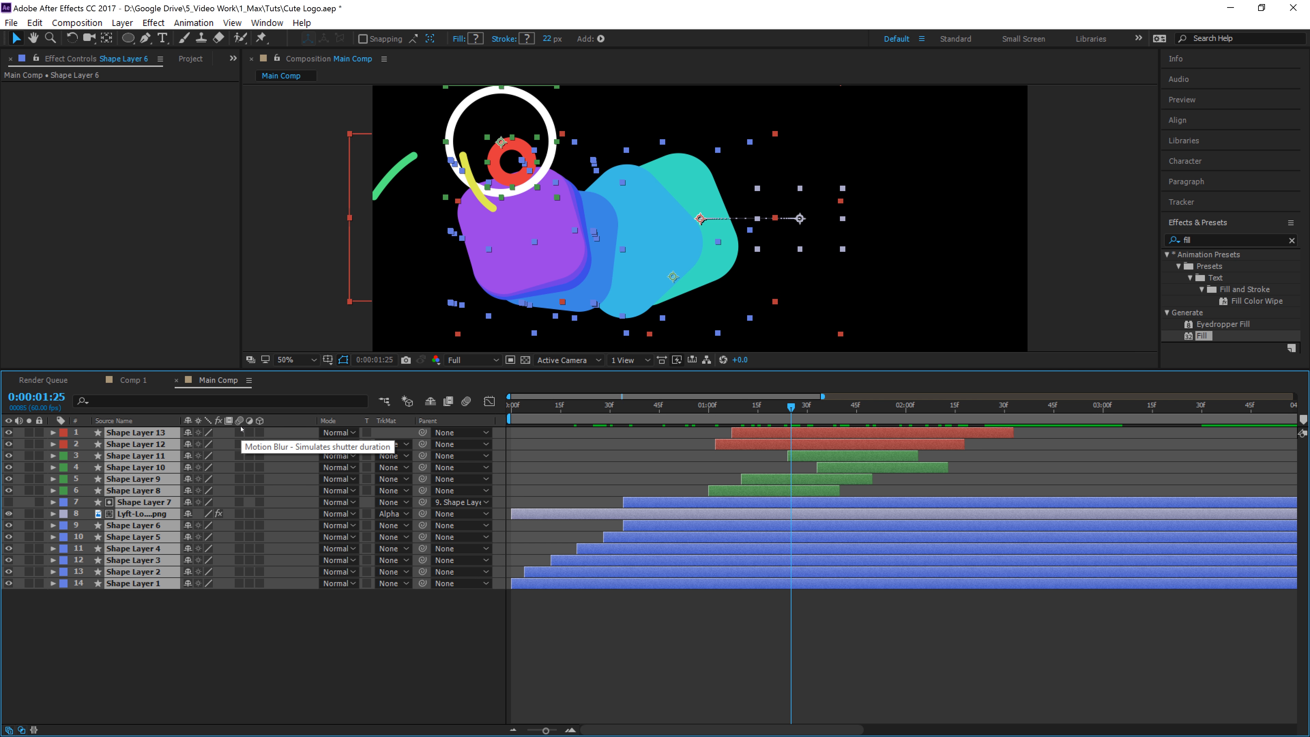
right_click(125, 473)
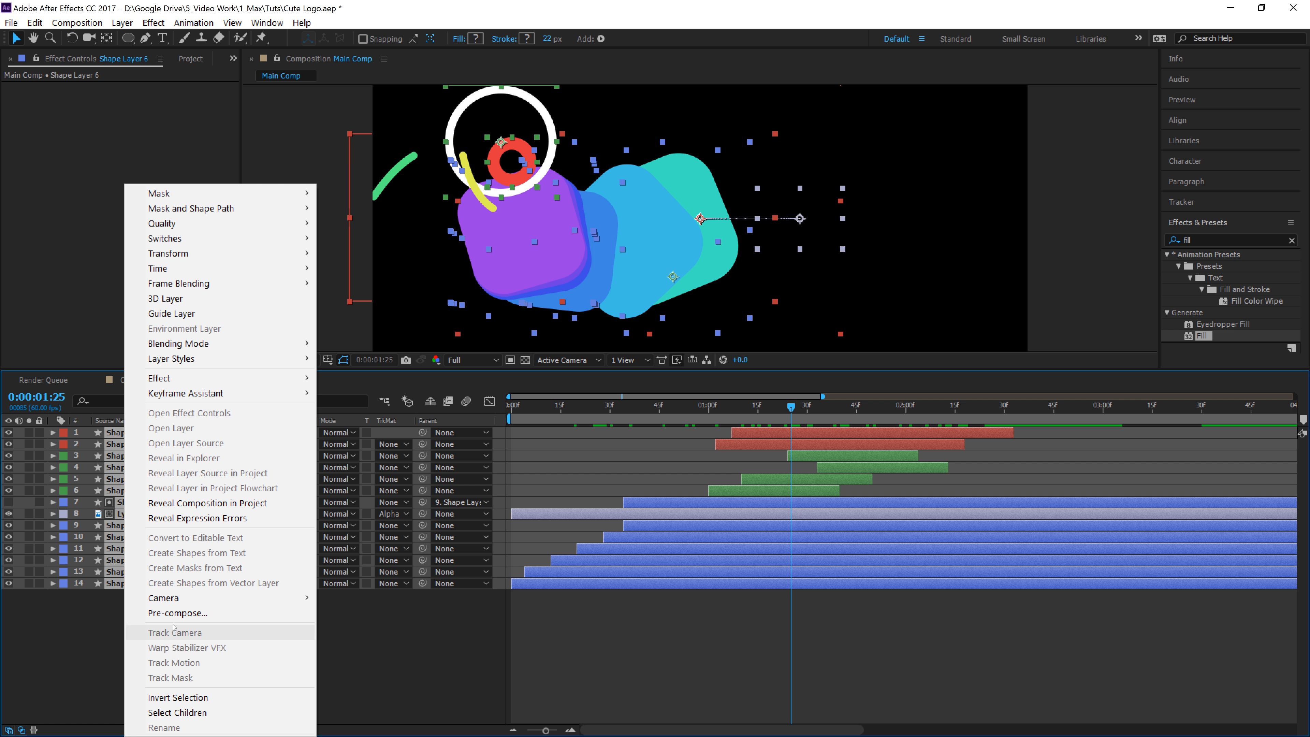
click(177, 613)
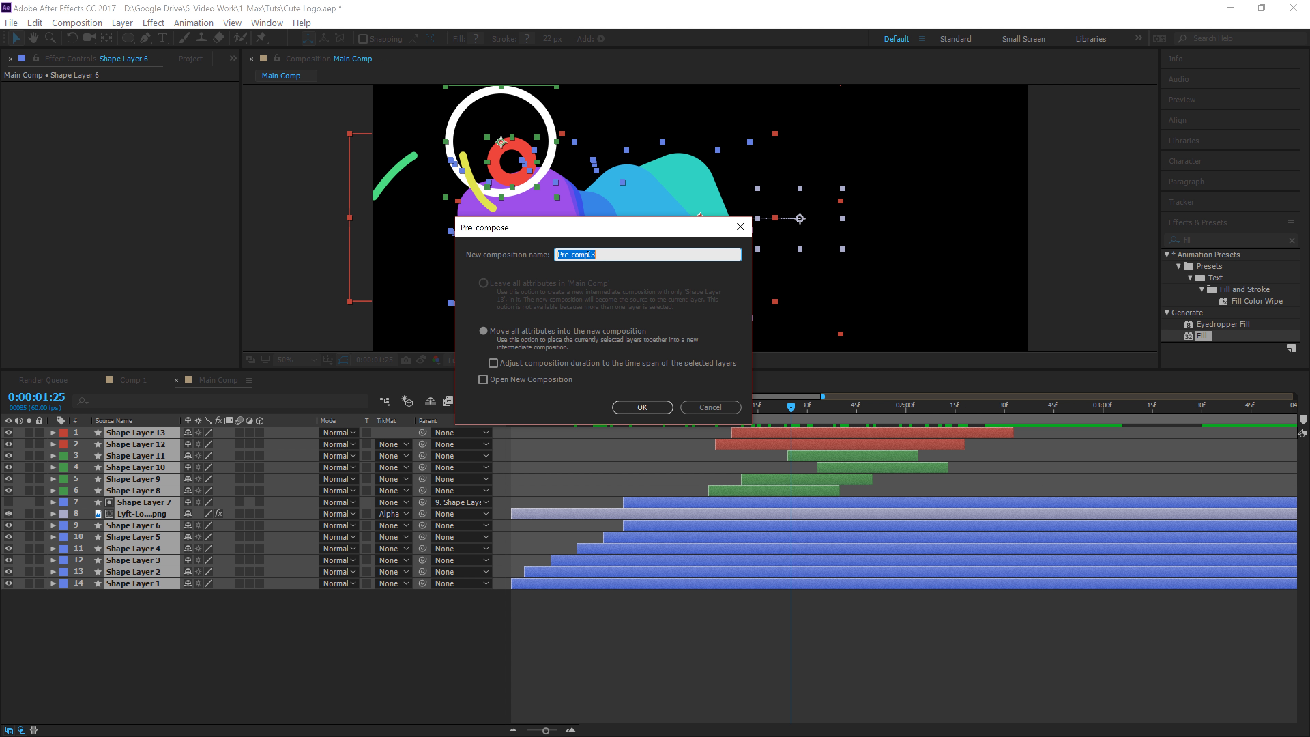
text(Animation)
key(Return)
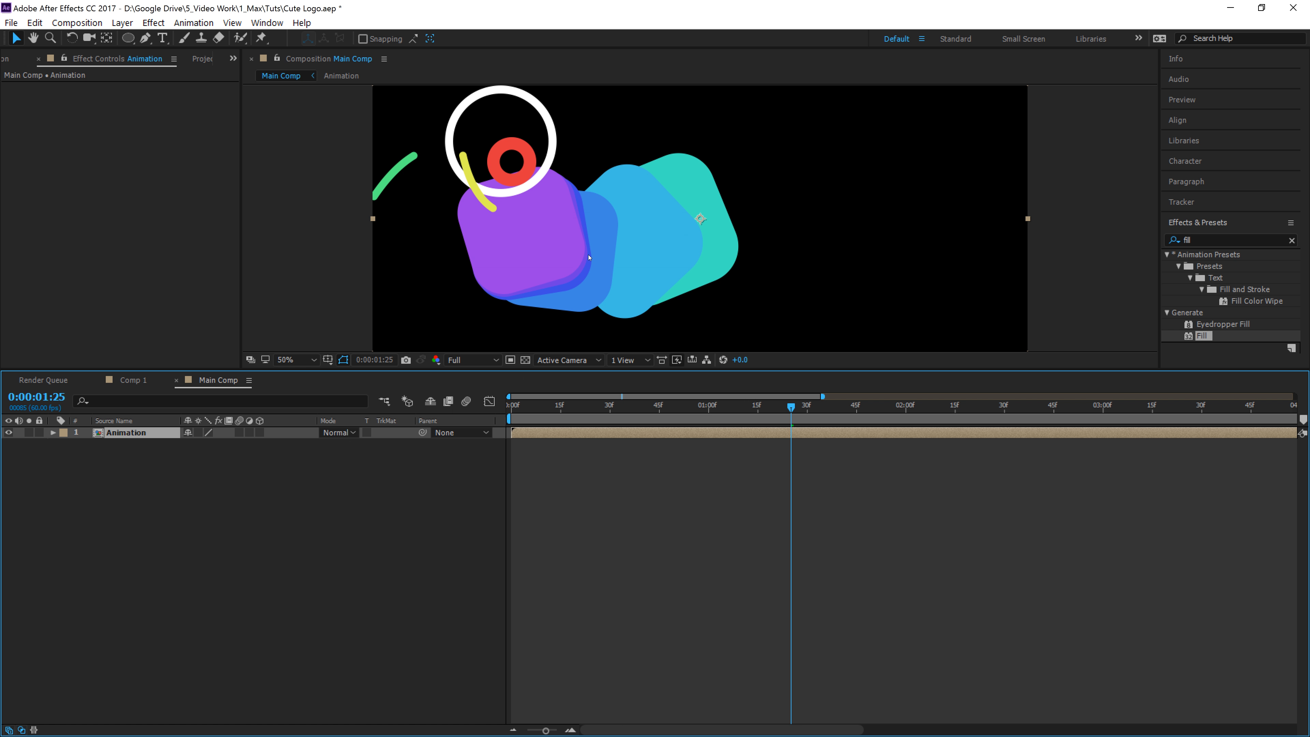
- Create a 1920 × 1080 px dark grey solid named BG and place it below the Animation layer
right_click(152, 461)
mouse_move(181, 468)
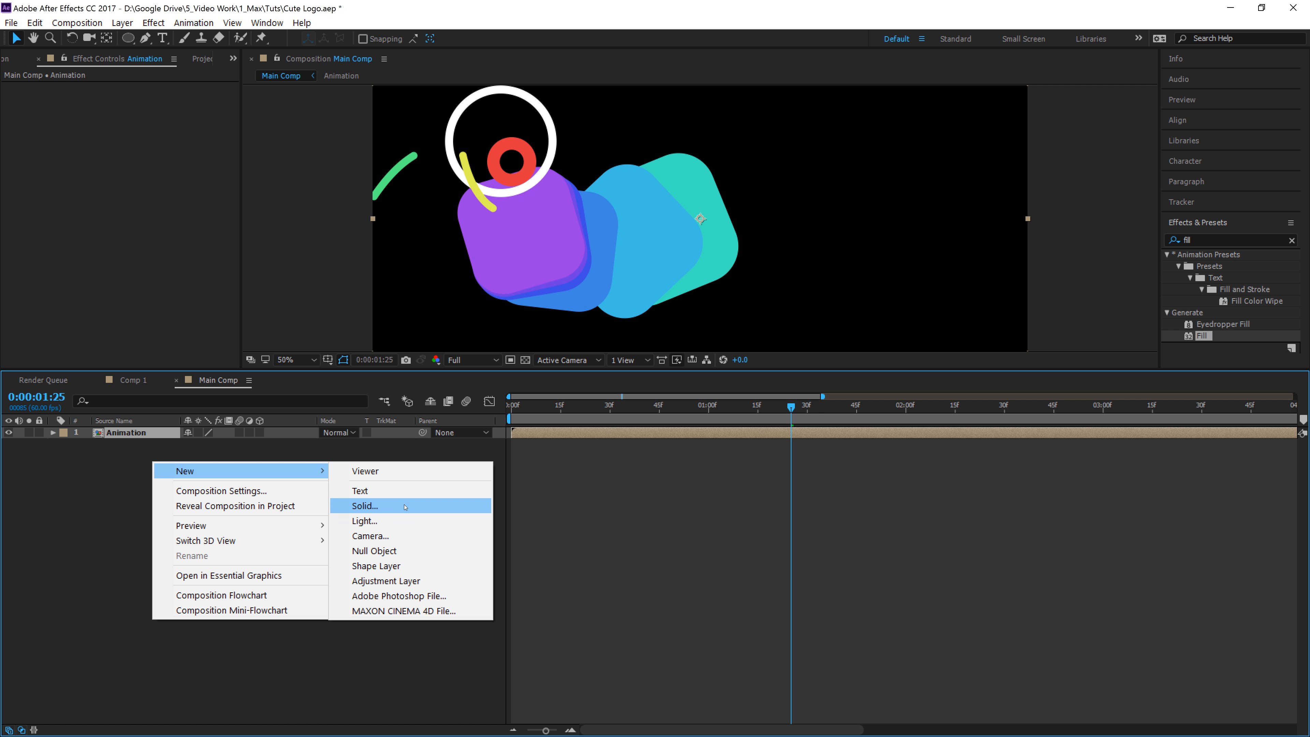
click(355, 506)
text(BG)
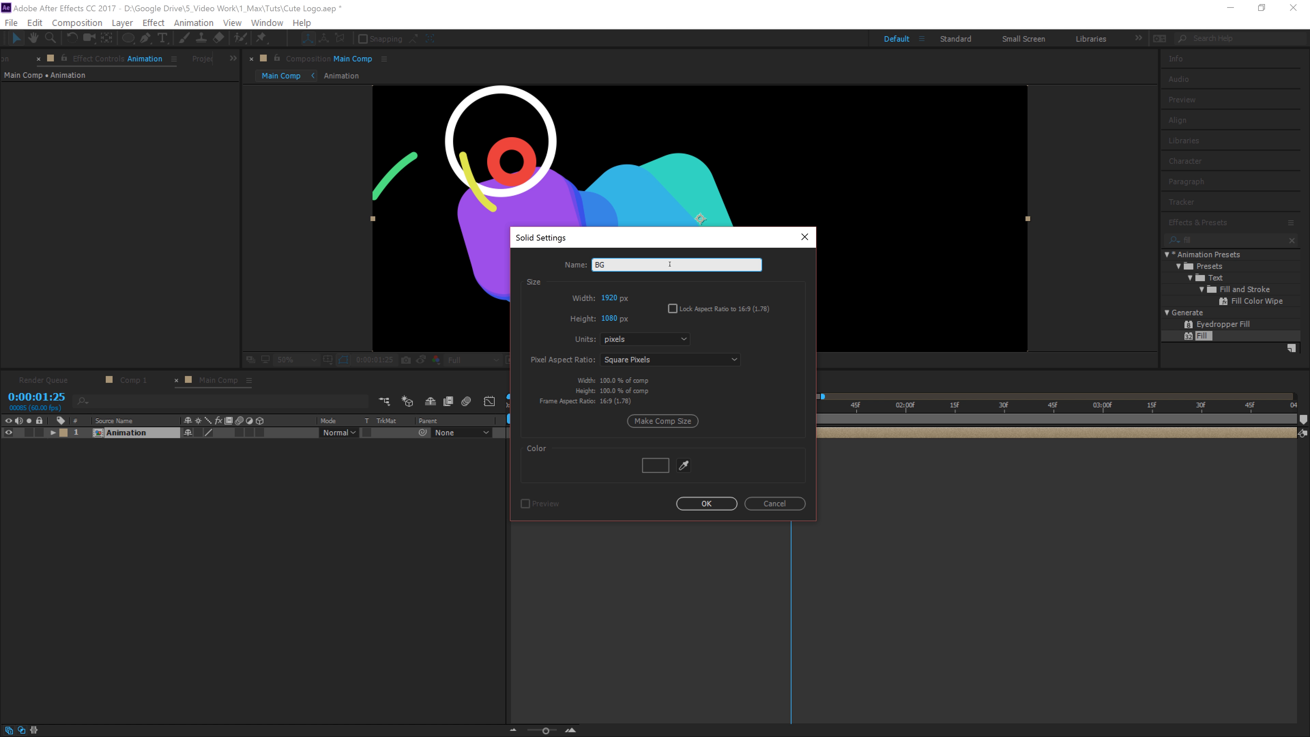
key(Return)
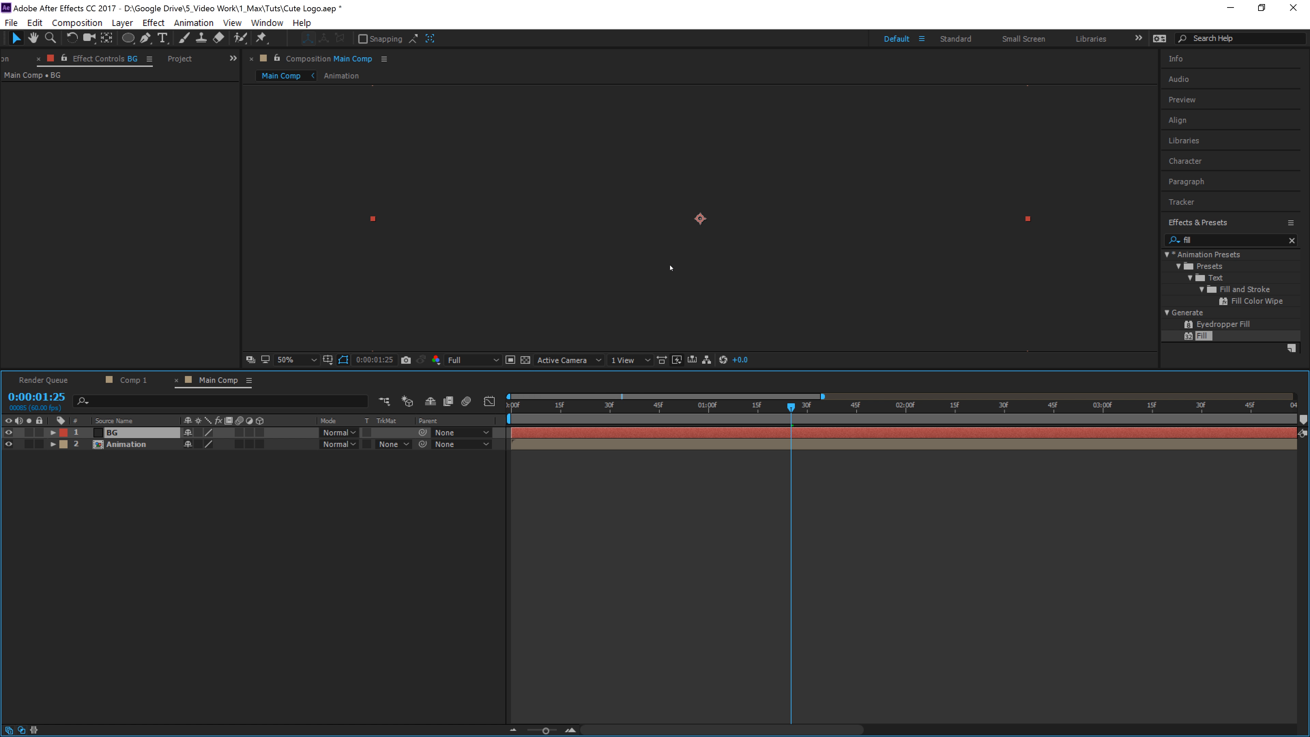
drag(126, 434, 131, 451)
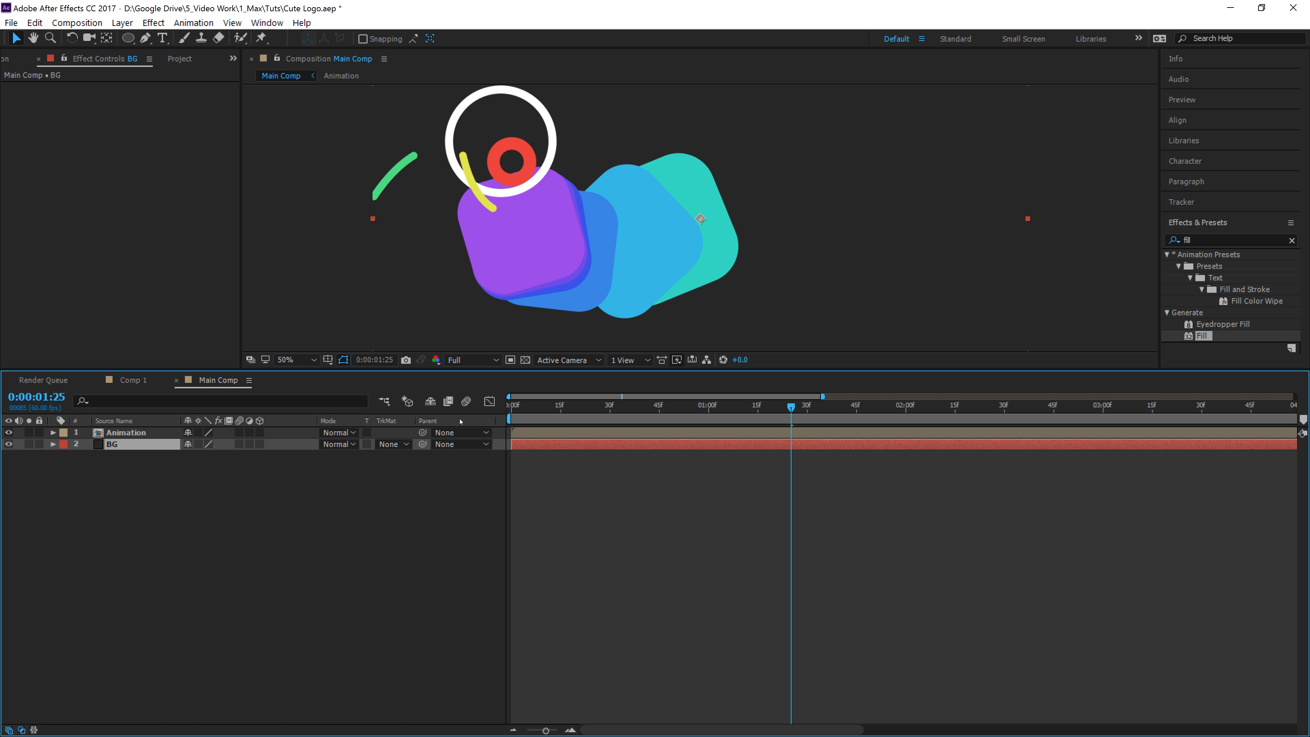
- Enlarge the composition view and keyframe the BG layer's Position at 0:00:00:52
drag(217, 370, 399, 546)
drag(623, 576, 682, 604)
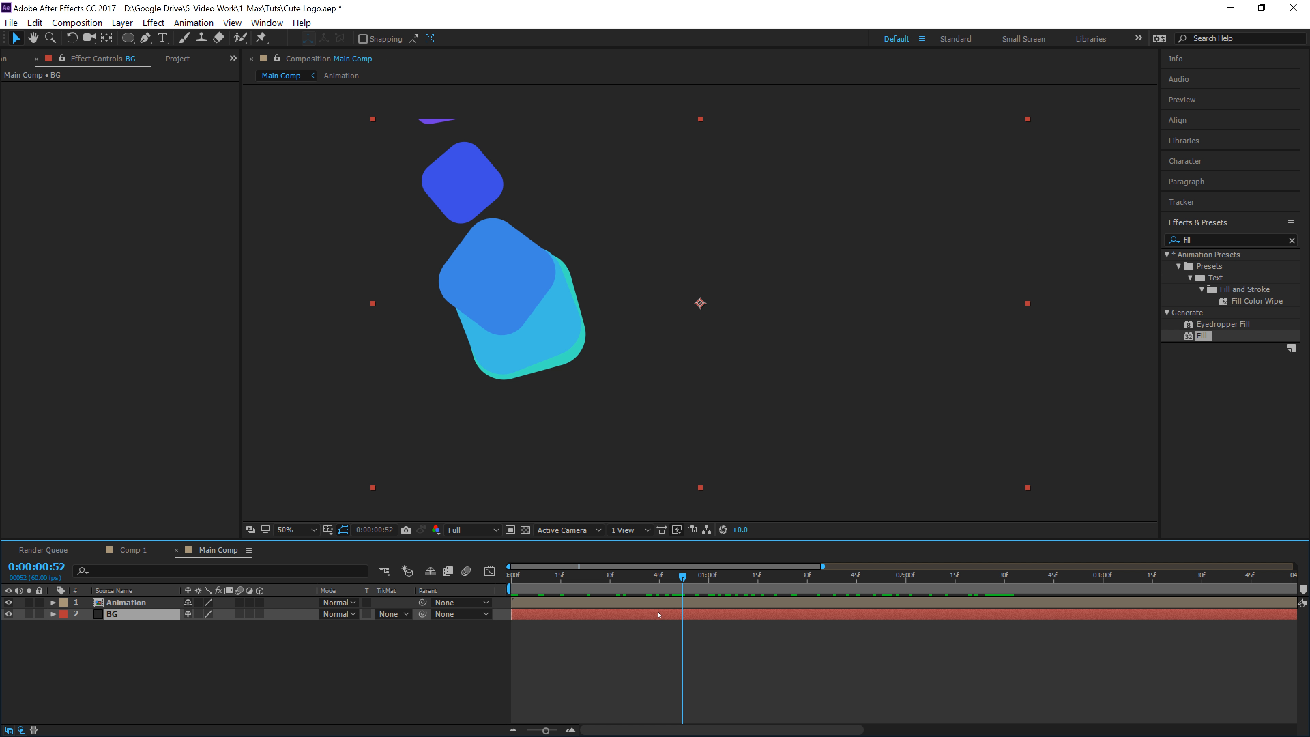
key(p)
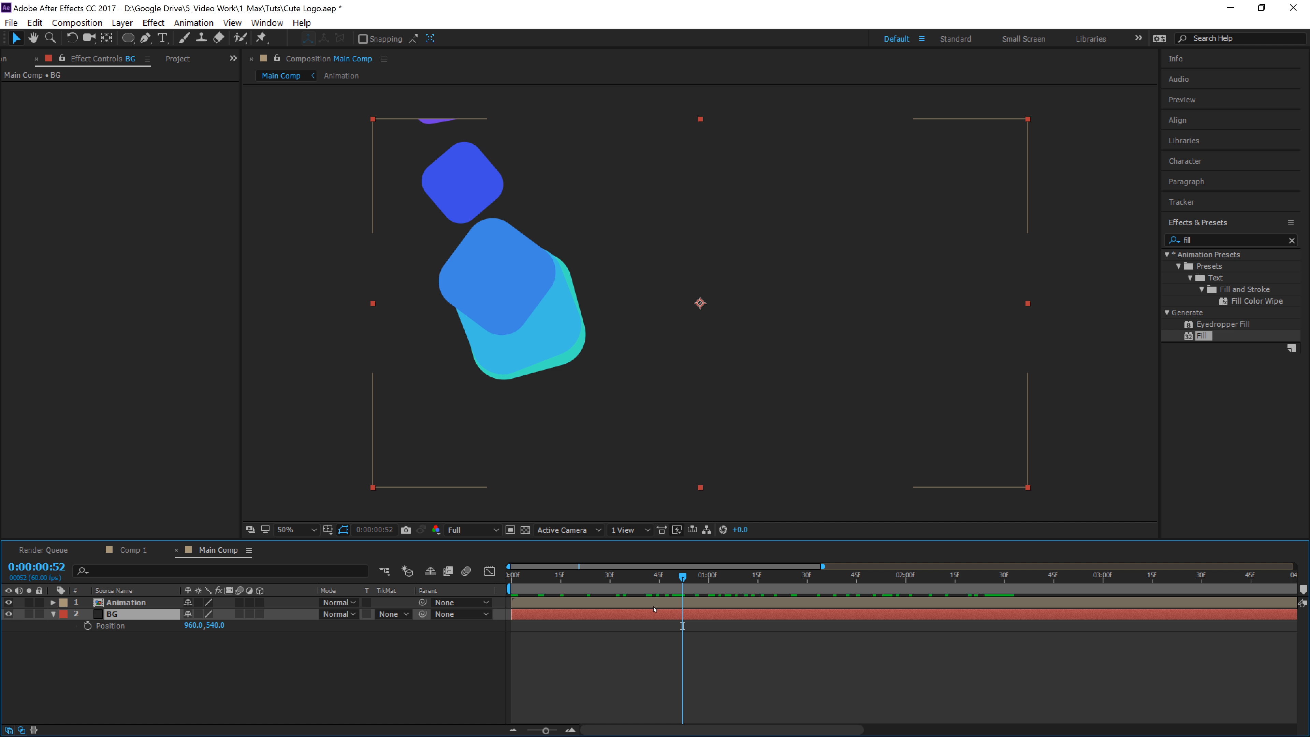
click(88, 625)
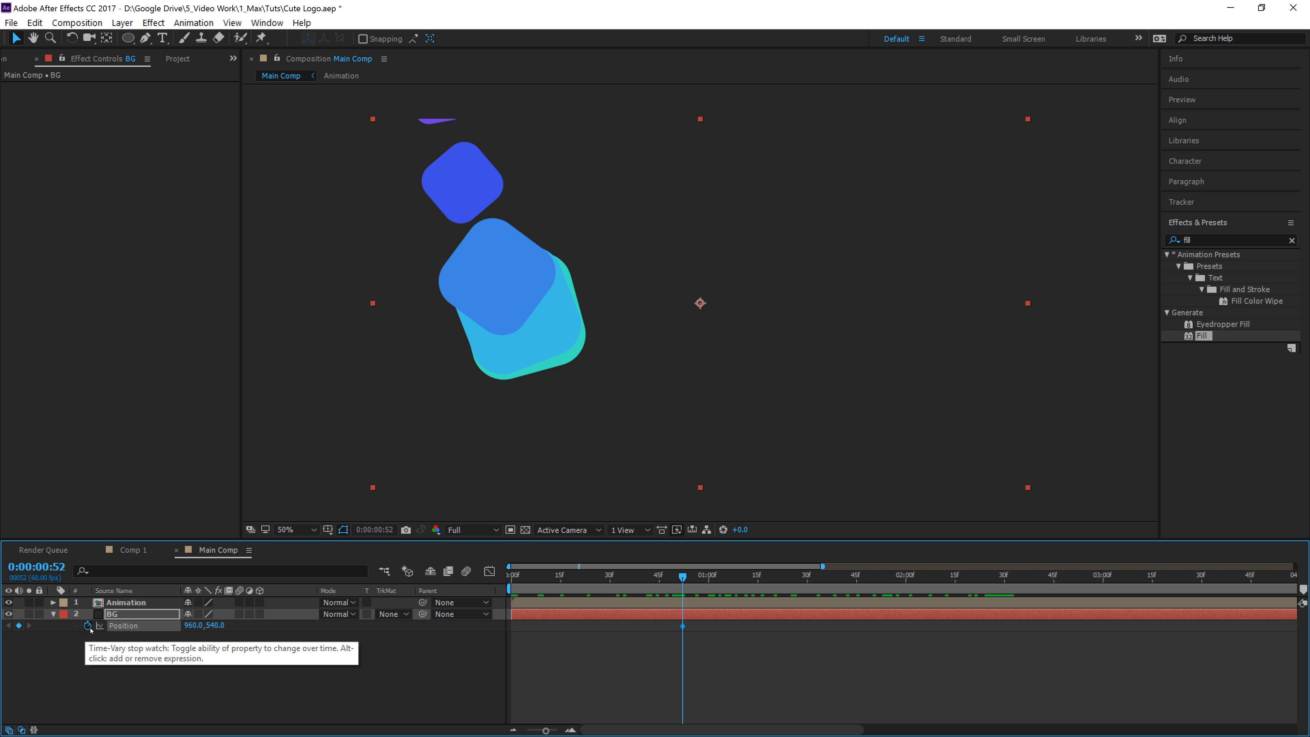
- At 0:00:00:00, move BG off the left side of the frame to Position -966, 540 and preview the slide-in
key(Page_Up)
key(Page_Up)
key(Home)
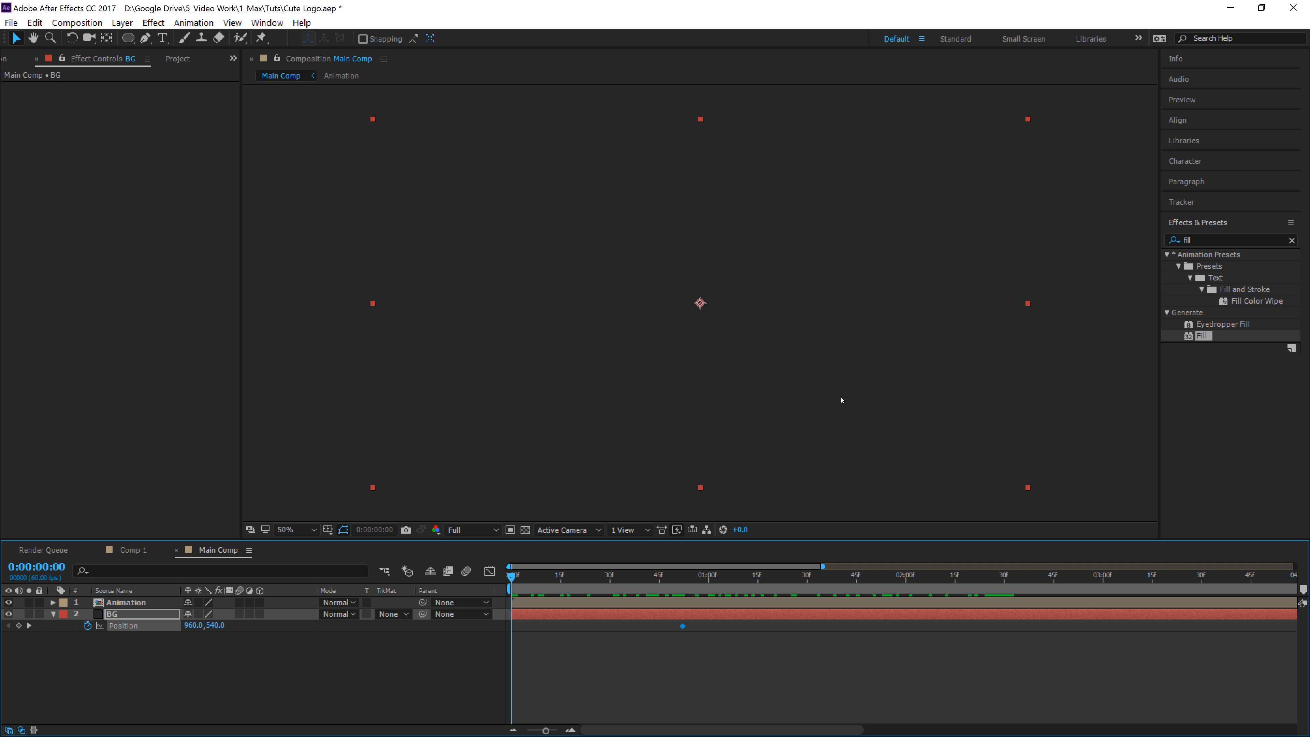
drag(879, 400, 509, 416)
drag(926, 357, 270, 384)
key(space)
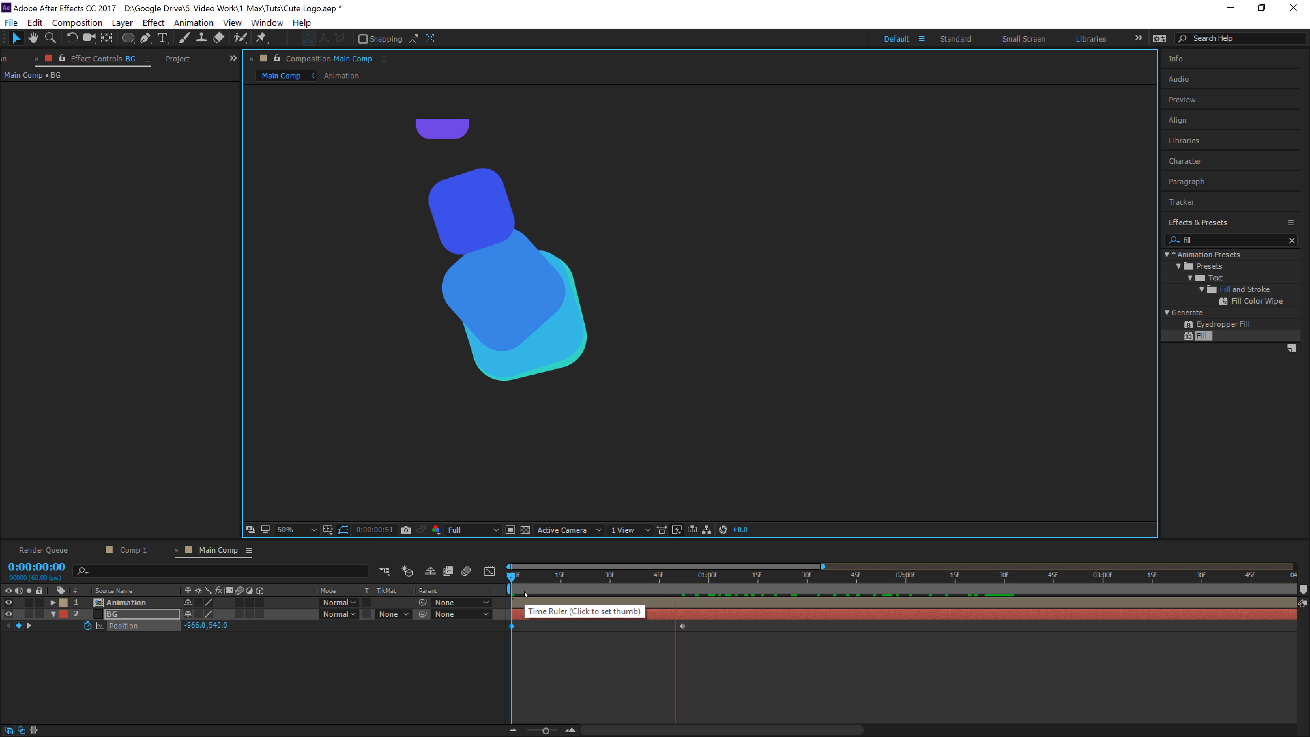
key(space)
- Apply Easy Ease to both Position keyframes of the BG layer
drag(723, 621, 495, 645)
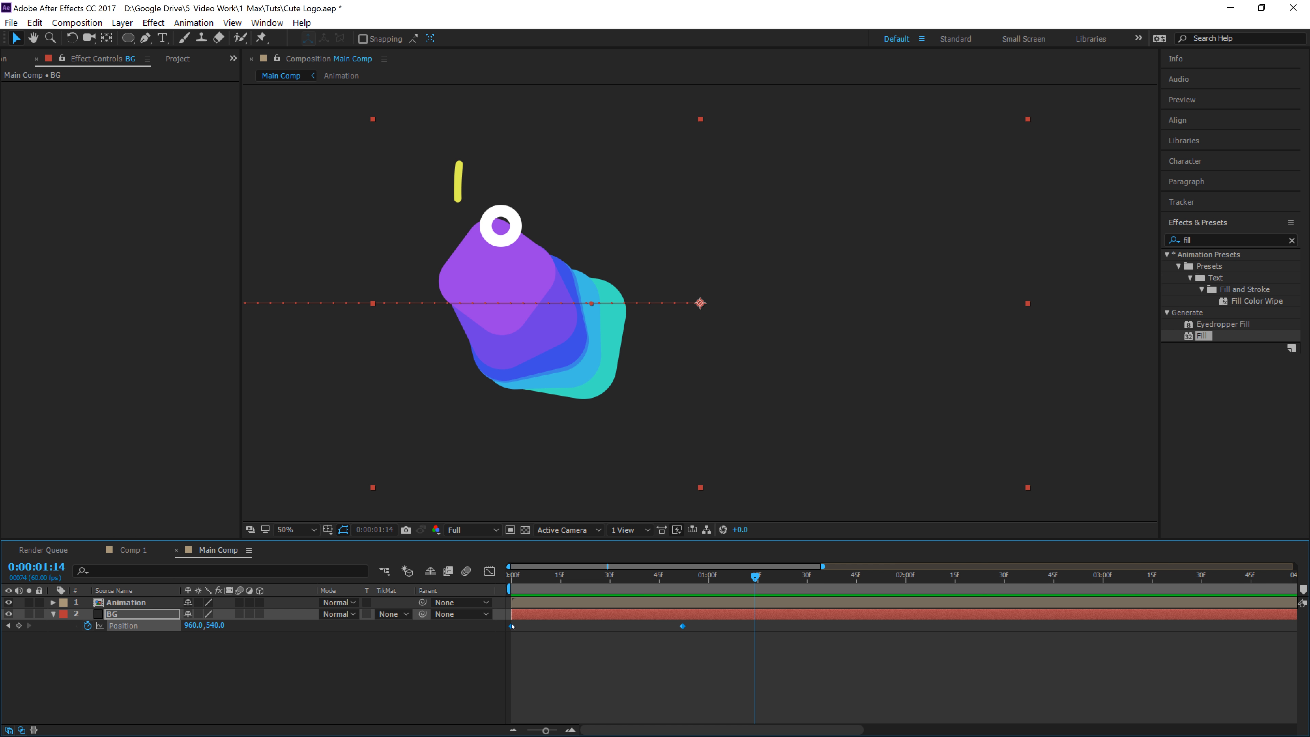
right_click(512, 625)
mouse_move(542, 618)
click(722, 524)
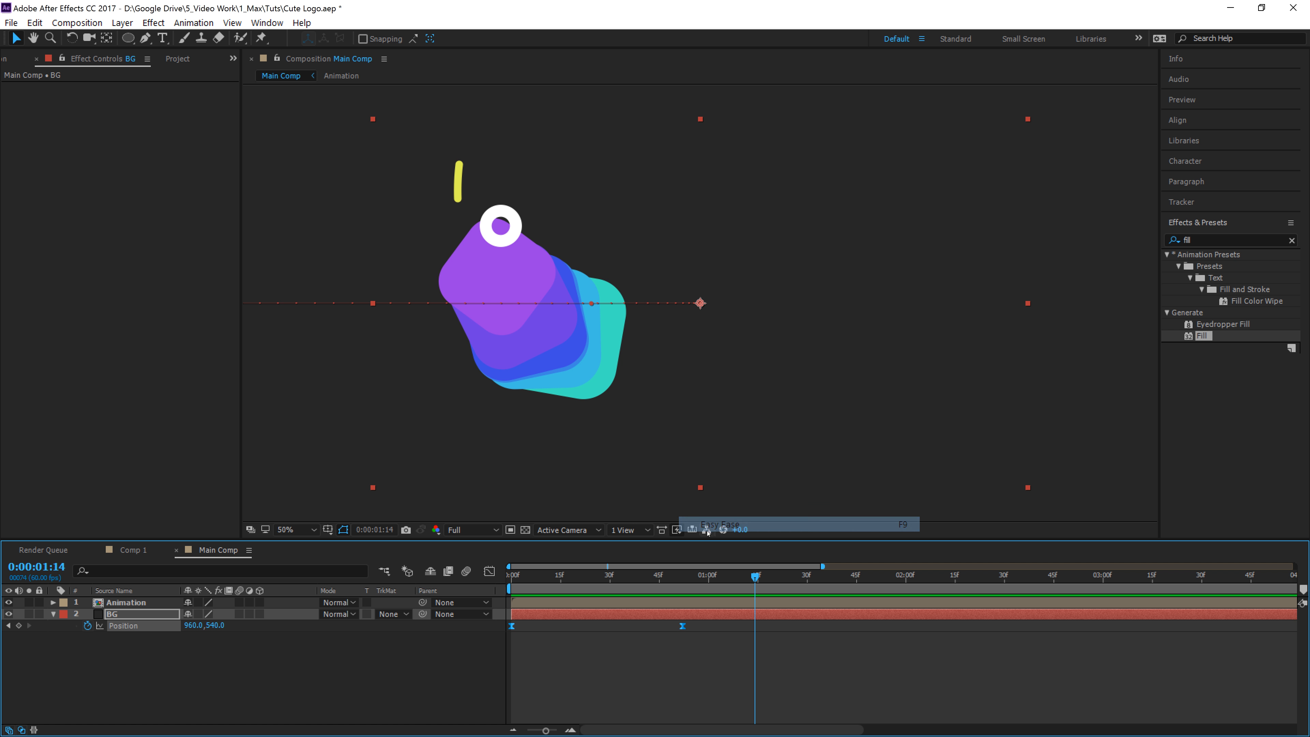
- Raise the influence of BG's Position keyframes to about 80% in the speed graph and preview the slide-in
click(491, 571)
drag(722, 654, 617, 693)
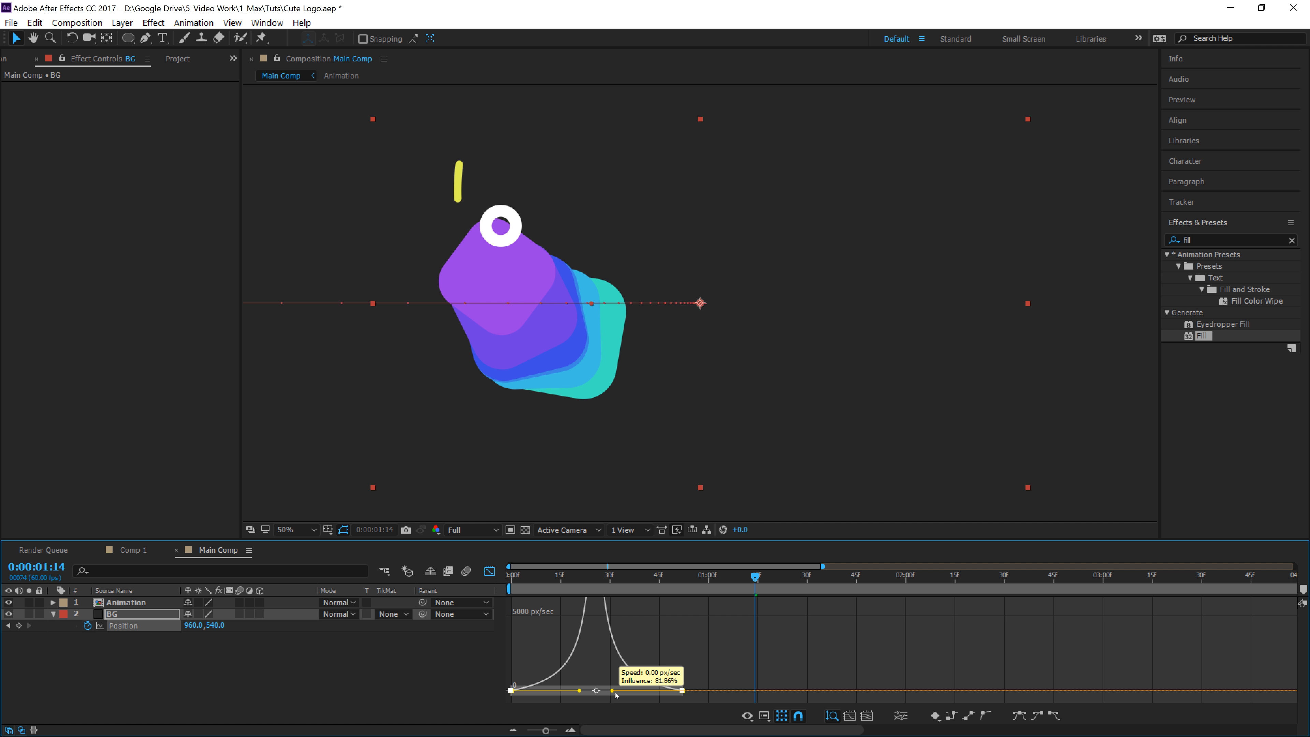
key(Home)
key(space)
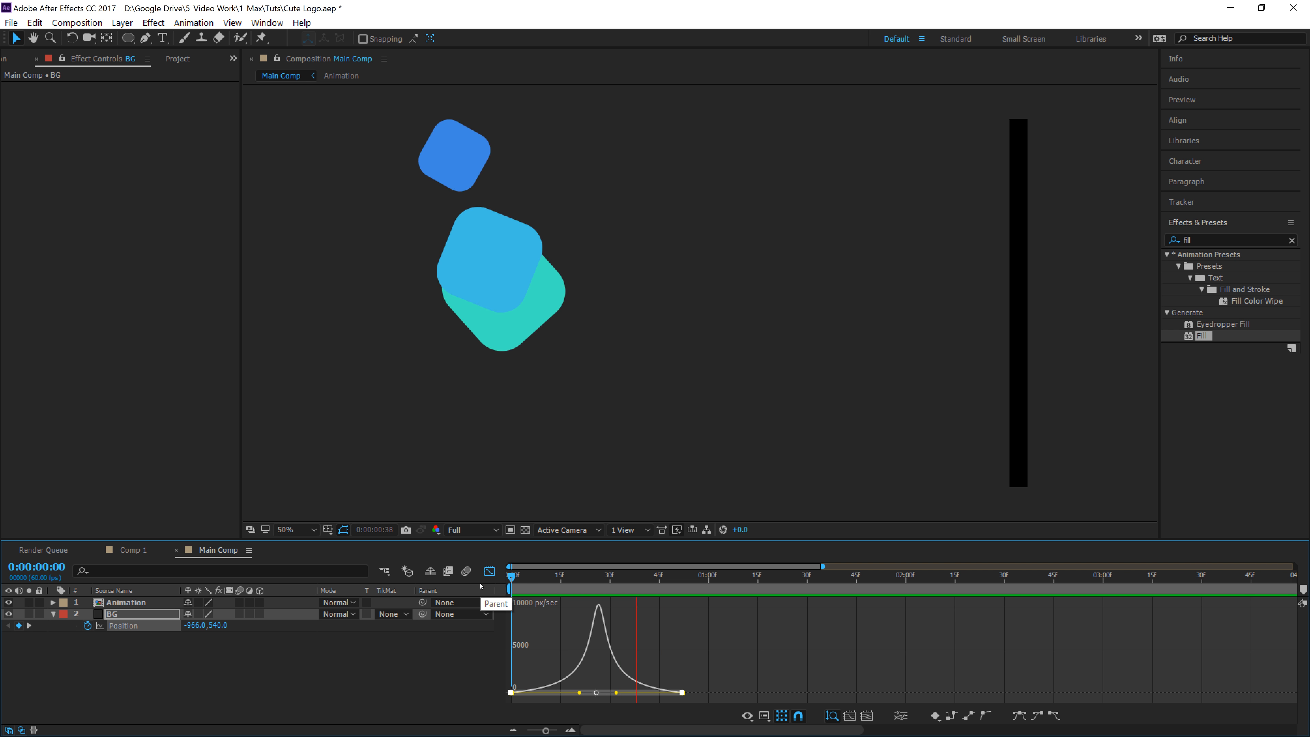
click(489, 570)
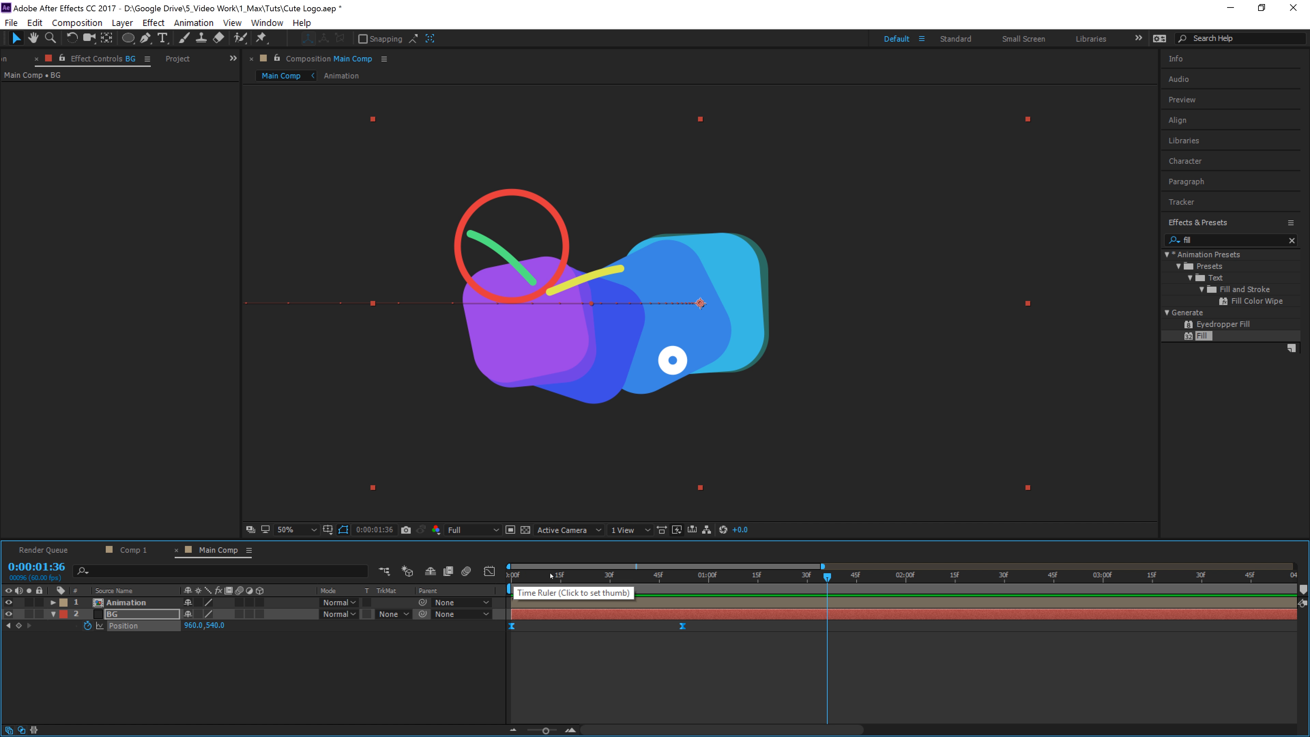
key(space)
key(space)
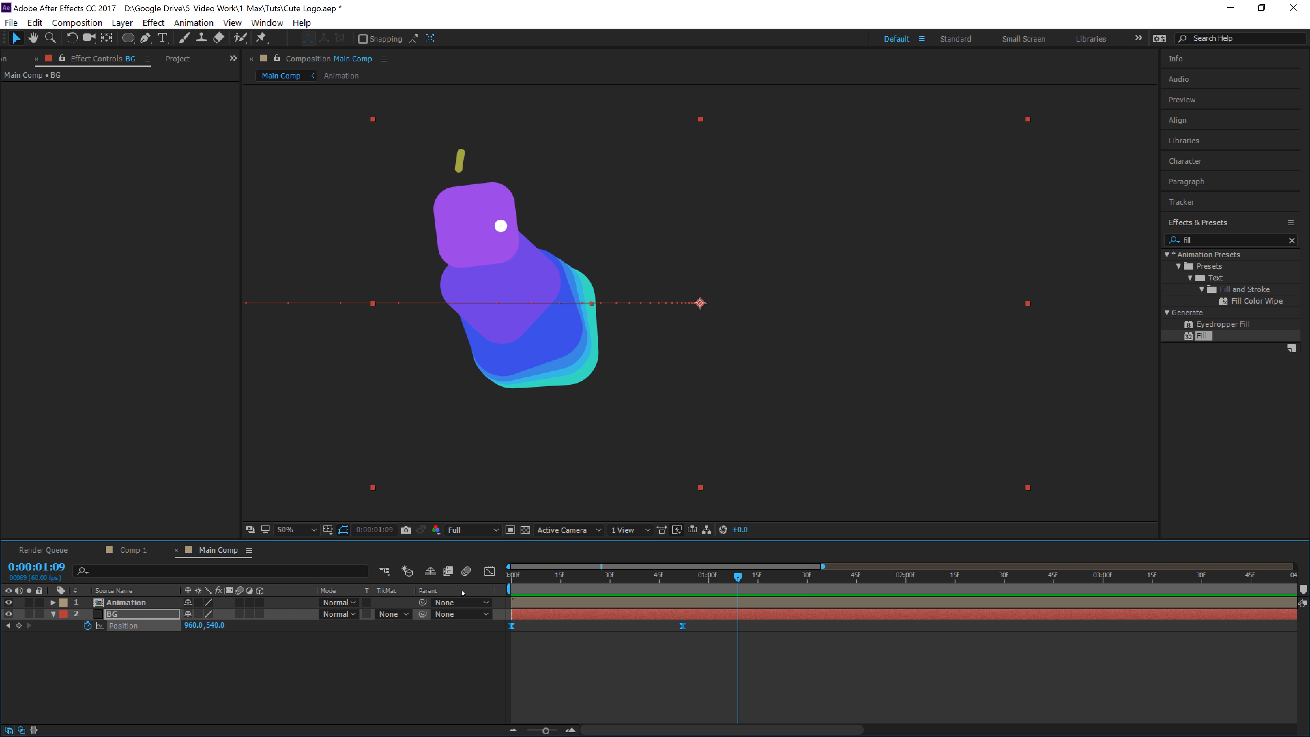
- Apply a Fill effect to the BG layer and sample the composition's dark grey background as its color
drag(1201, 336, 614, 617)
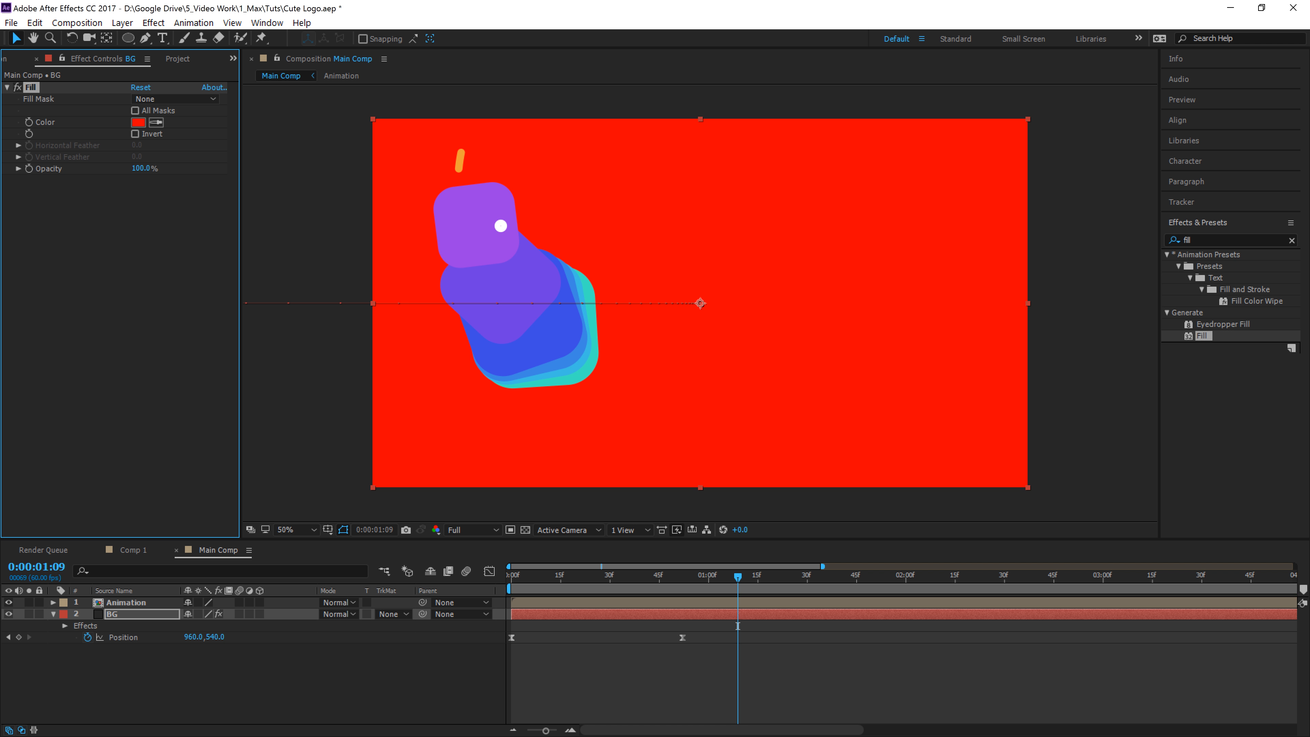
click(17, 88)
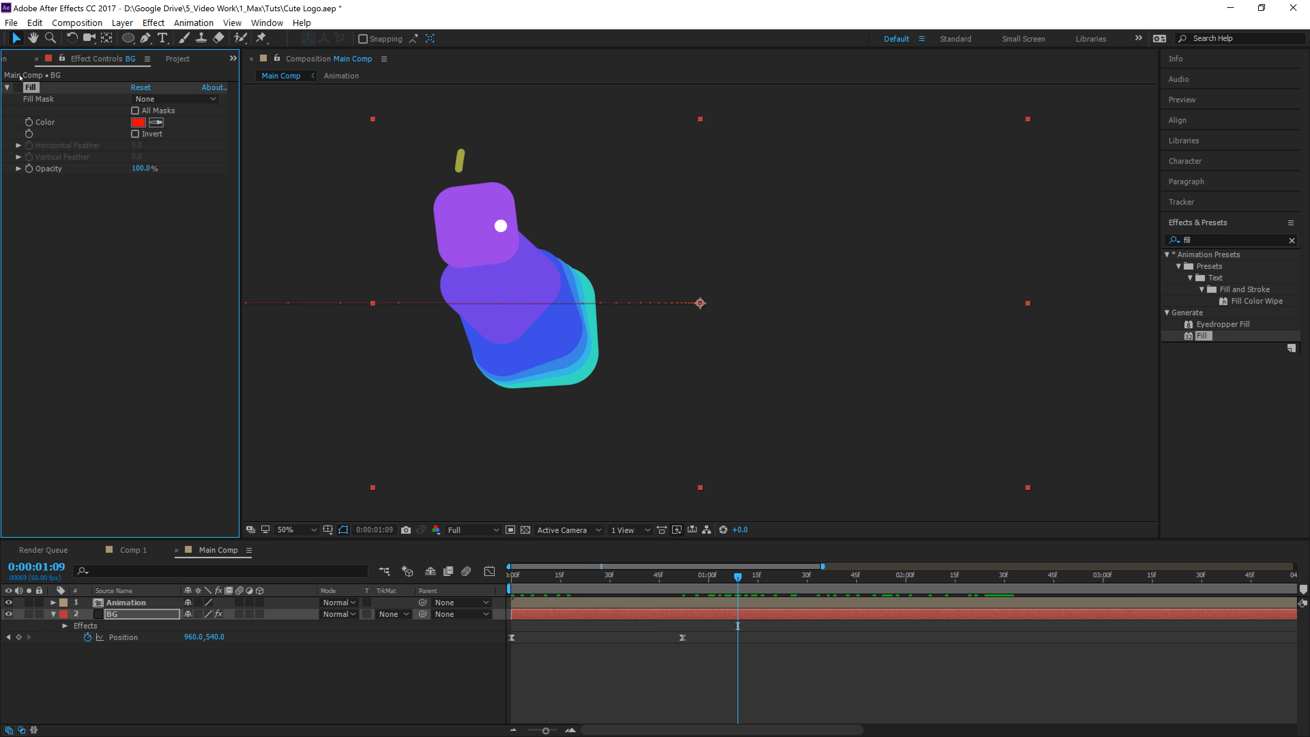
click(157, 122)
click(430, 155)
click(164, 697)
click(118, 614)
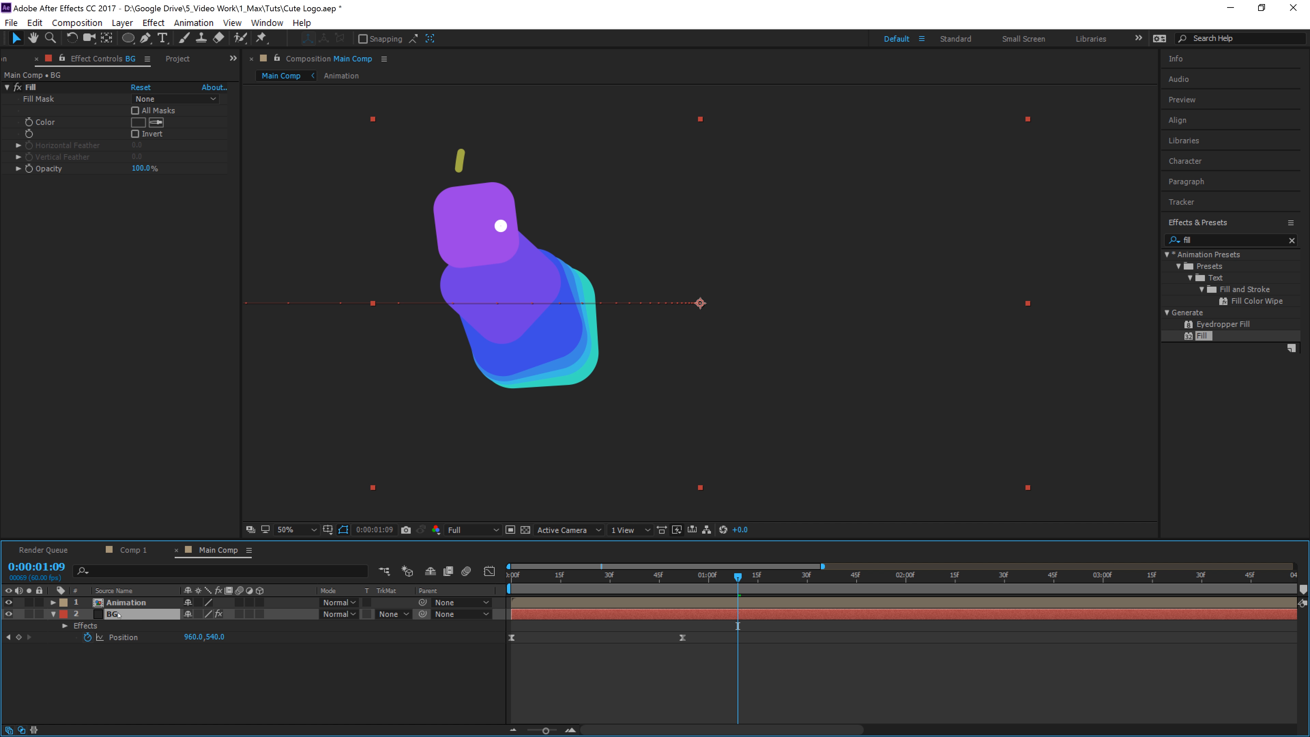
- Shift BG to start at about 0:00:00:32 and place a duplicate beneath it starting at about 0:00:00:22
drag(562, 614, 672, 617)
drag(667, 617, 665, 617)
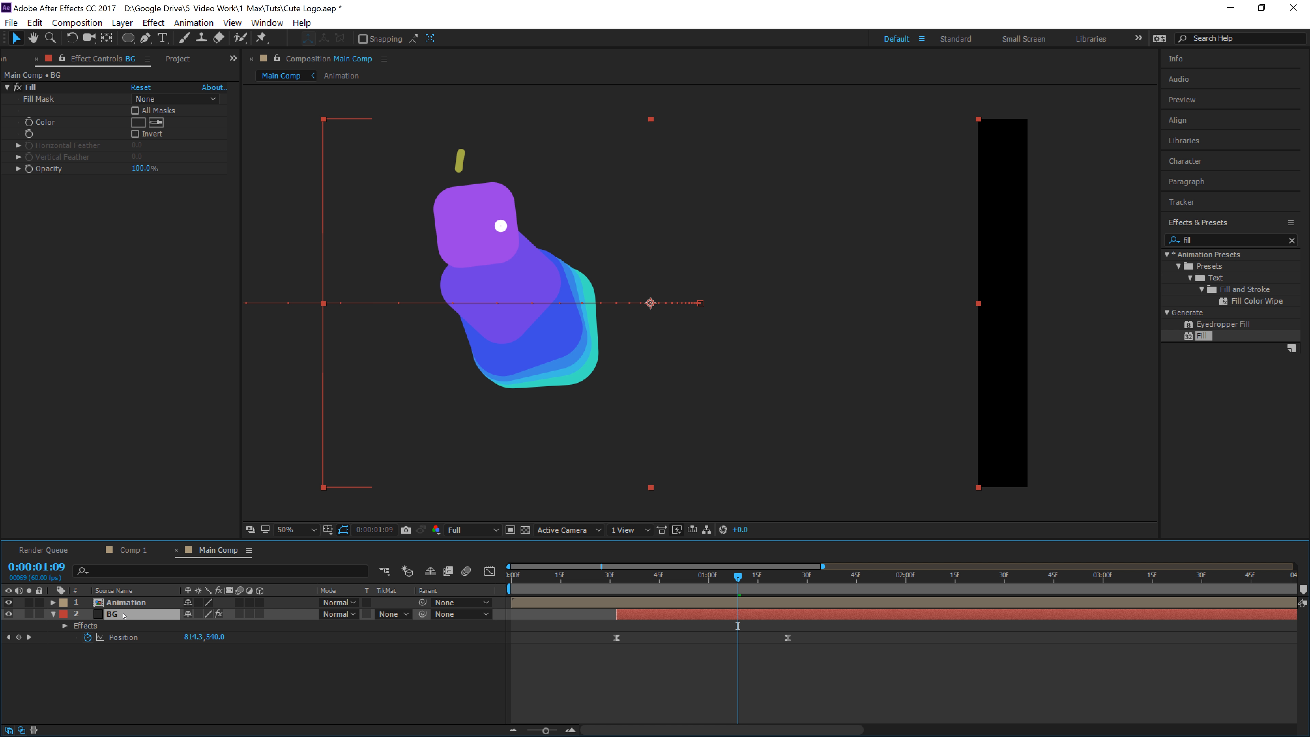
key(ctrl+d)
click(122, 626)
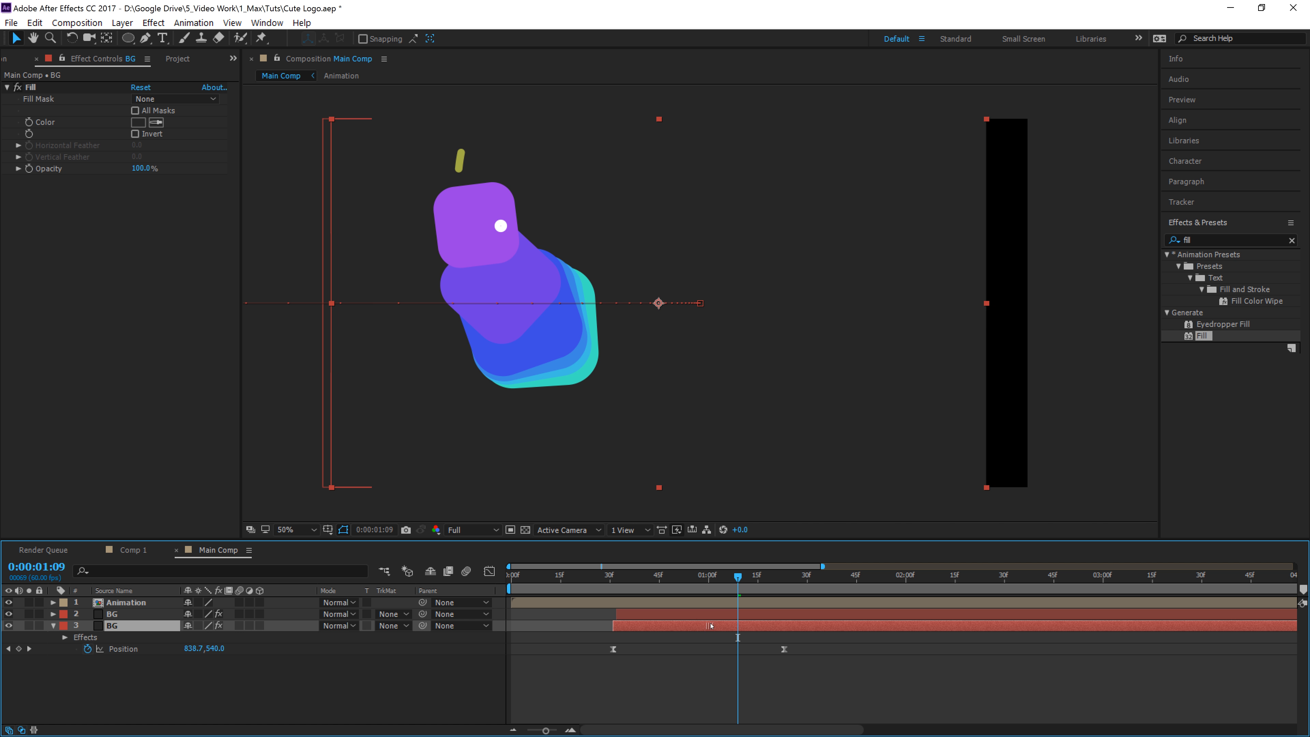
drag(709, 625, 655, 629)
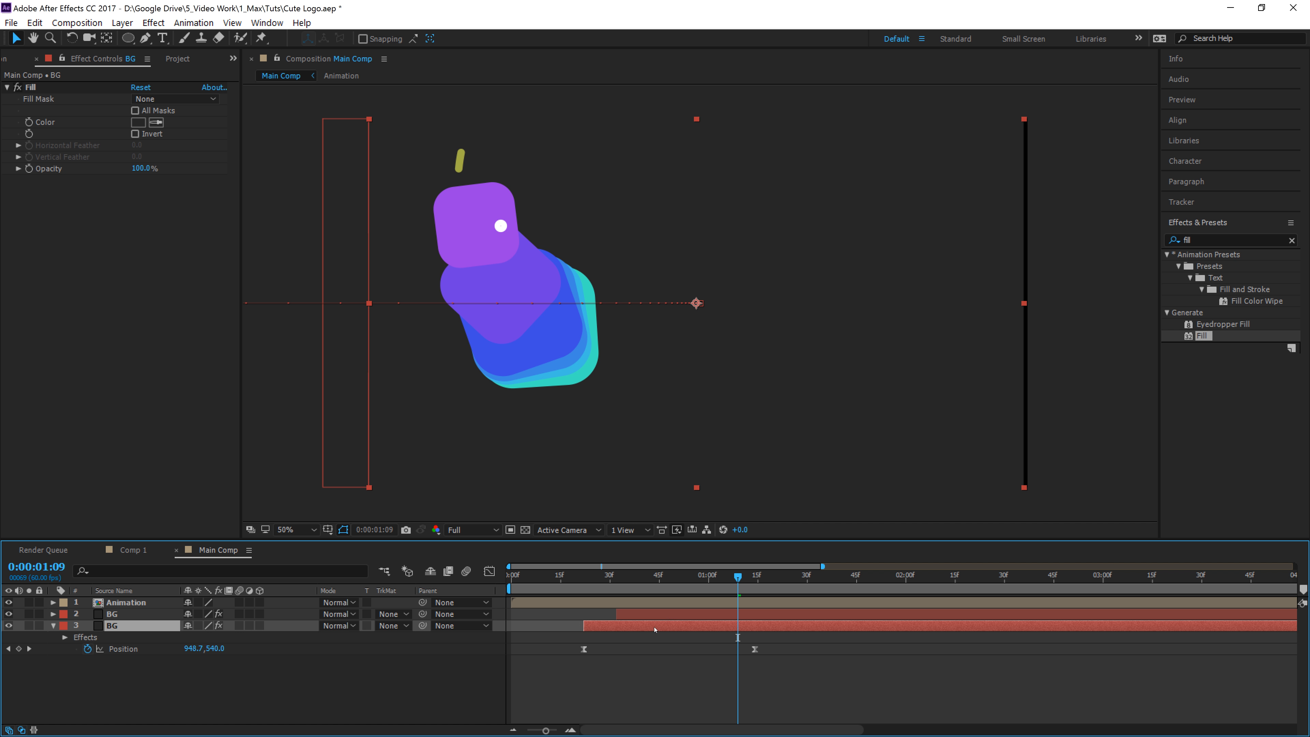
- Change the Fill color of the lower BG copy to a slightly muted red
click(138, 122)
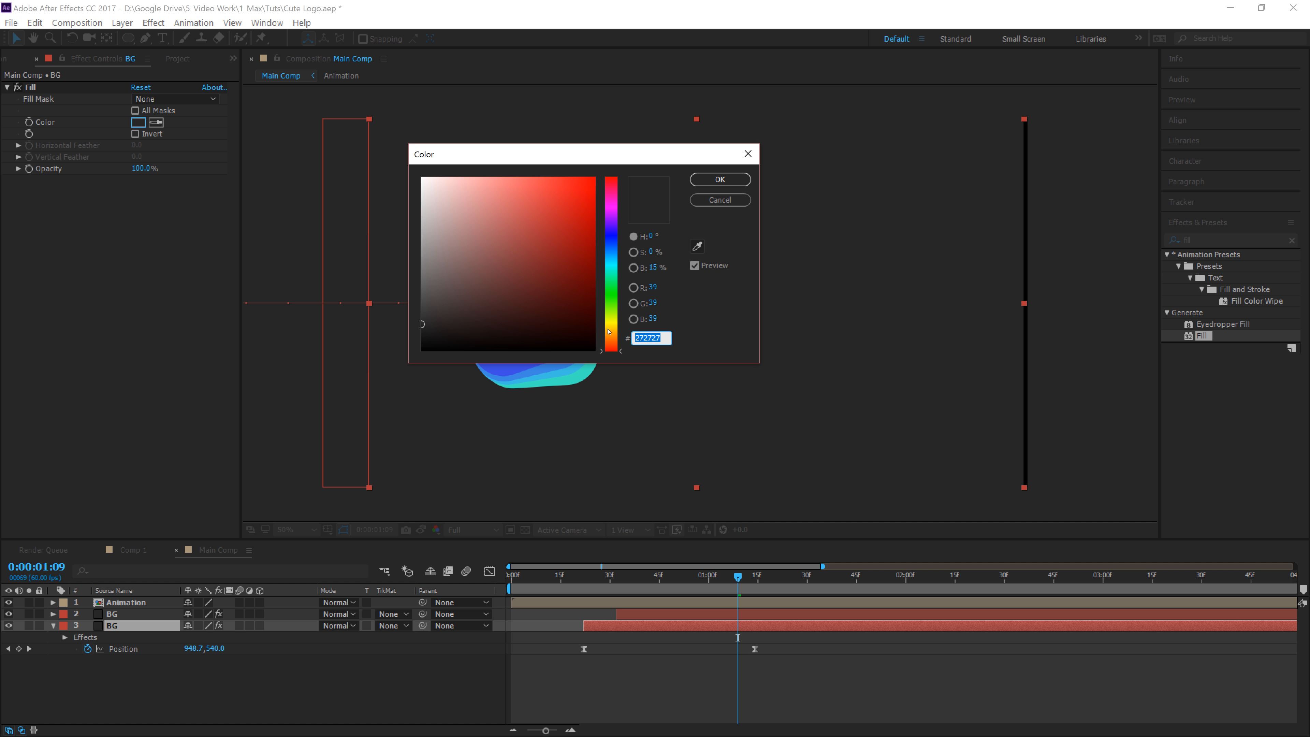
mouse_move(609, 331)
mouse_down()
mouse_move(610, 209)
mouse_move(613, 229)
mouse_move(595, 179)
mouse_up()
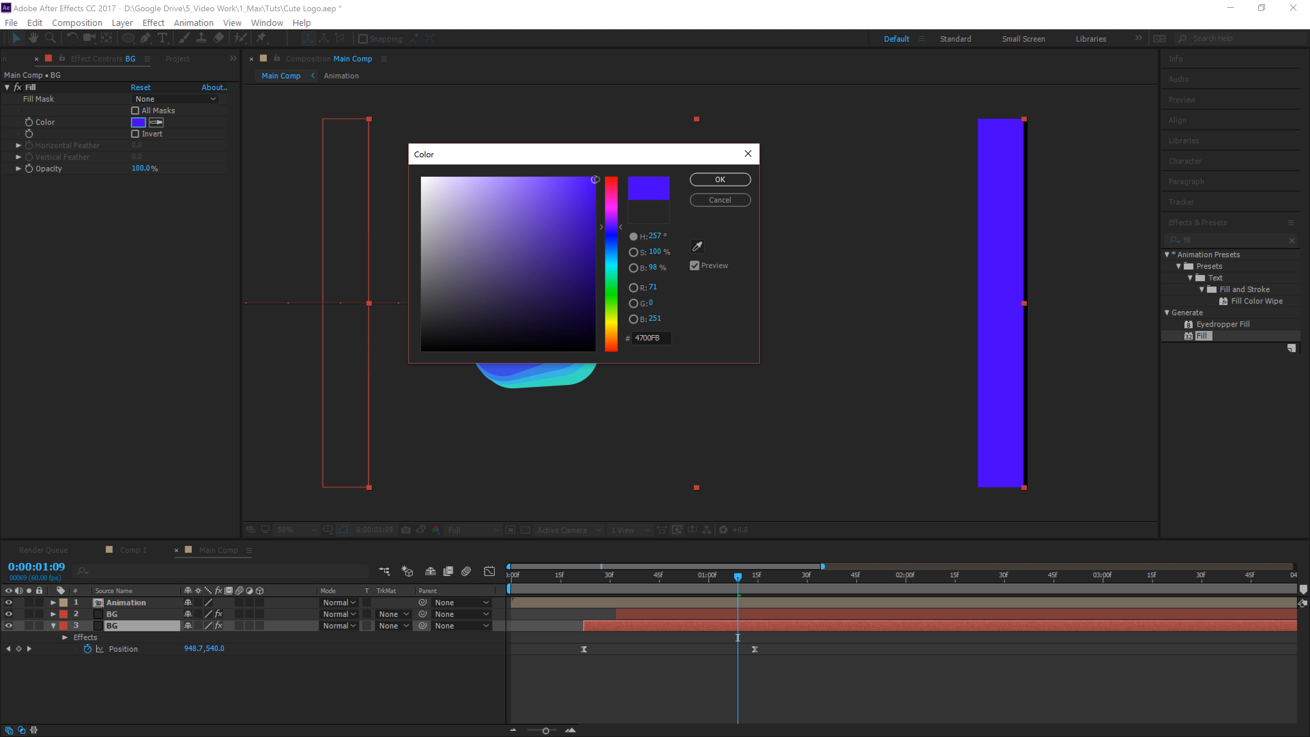
click(612, 176)
click(491, 219)
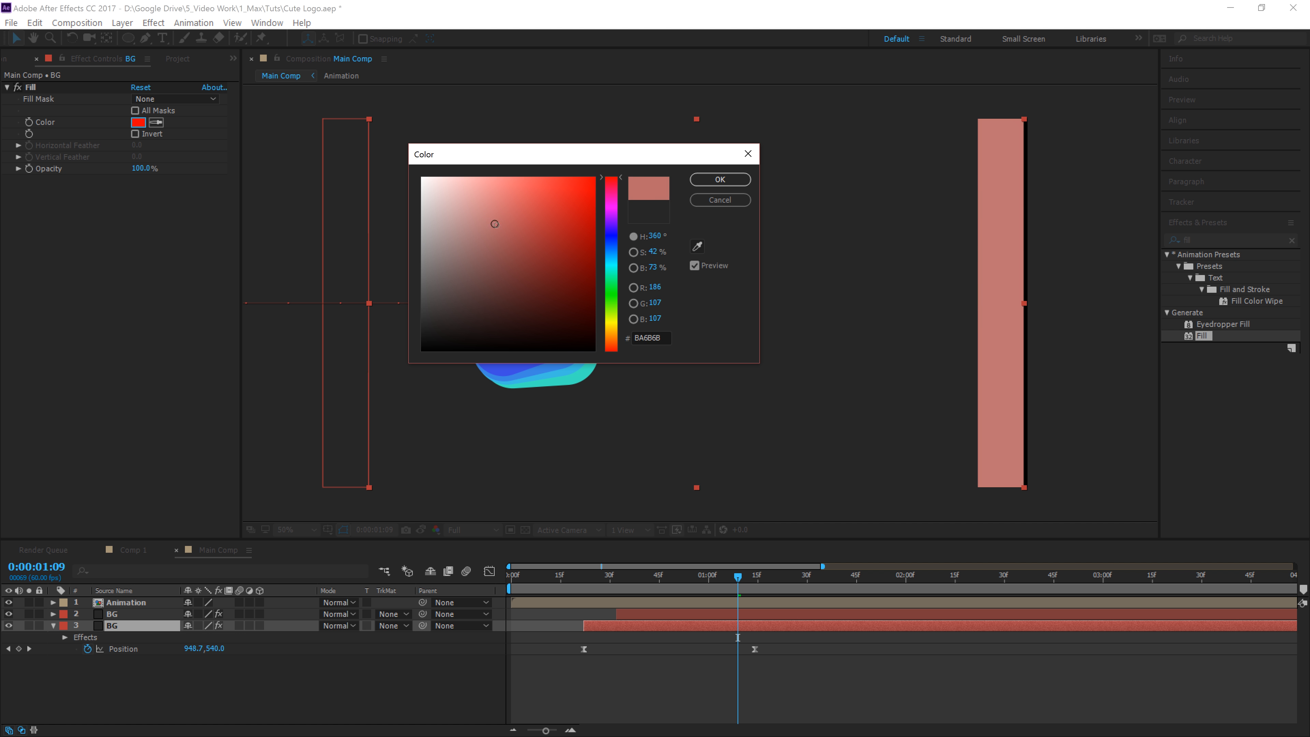
click(555, 210)
click(718, 179)
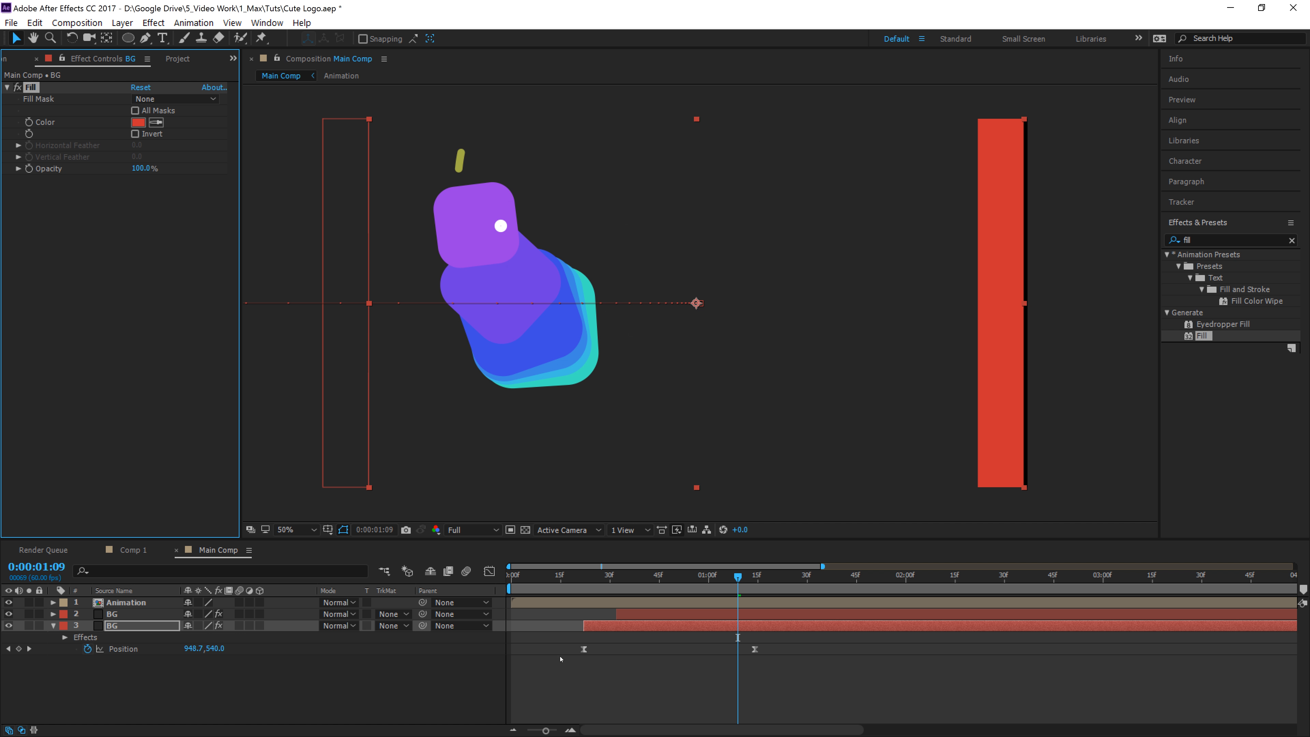
- Duplicate the red BG, start the bottom copy about 9 frames earlier and set its Fill color to golden yellow CEA730
click(601, 630)
key(ctrl+d)
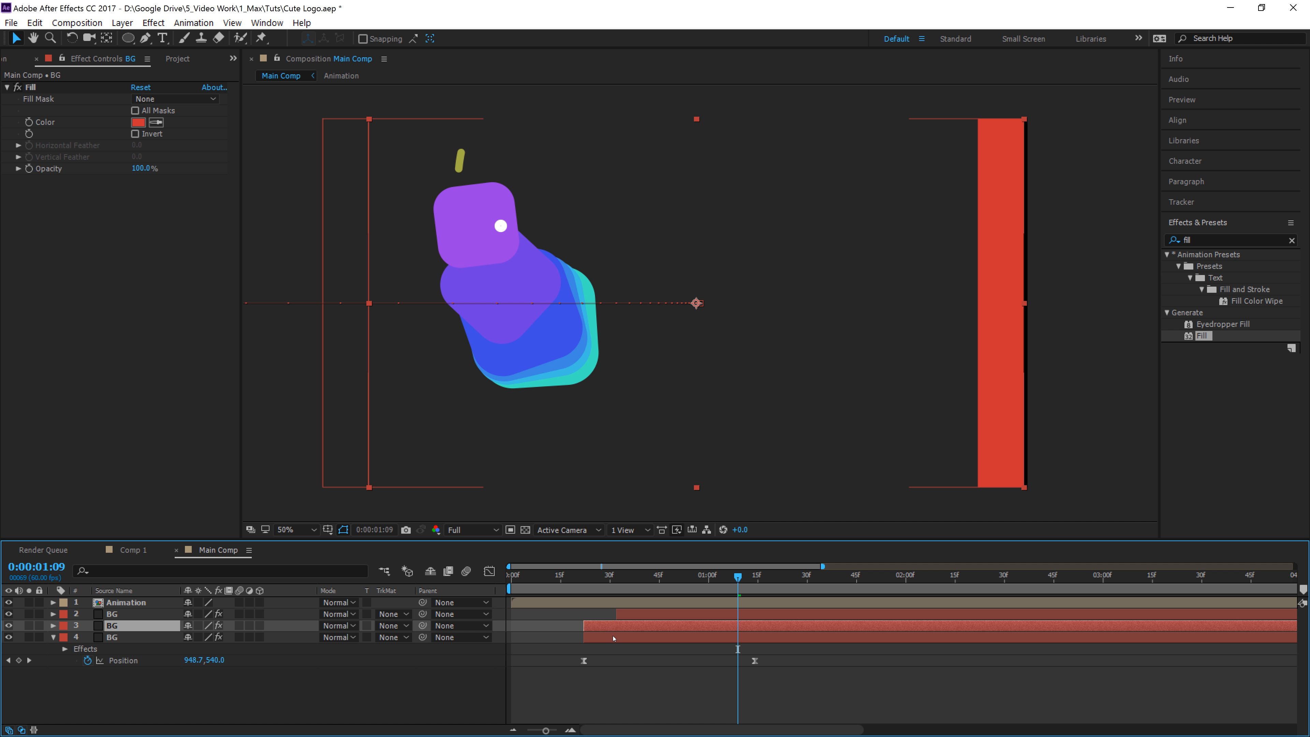
drag(613, 637, 585, 637)
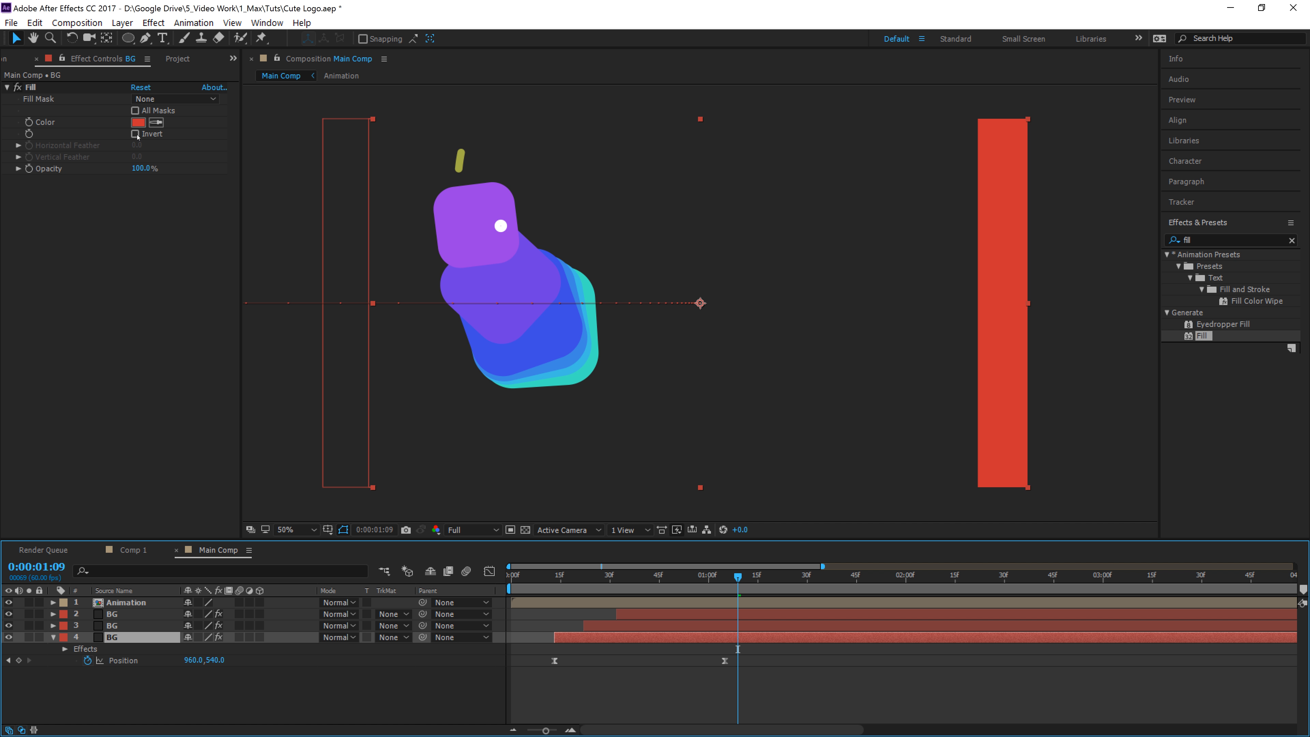
click(138, 122)
drag(619, 335, 614, 310)
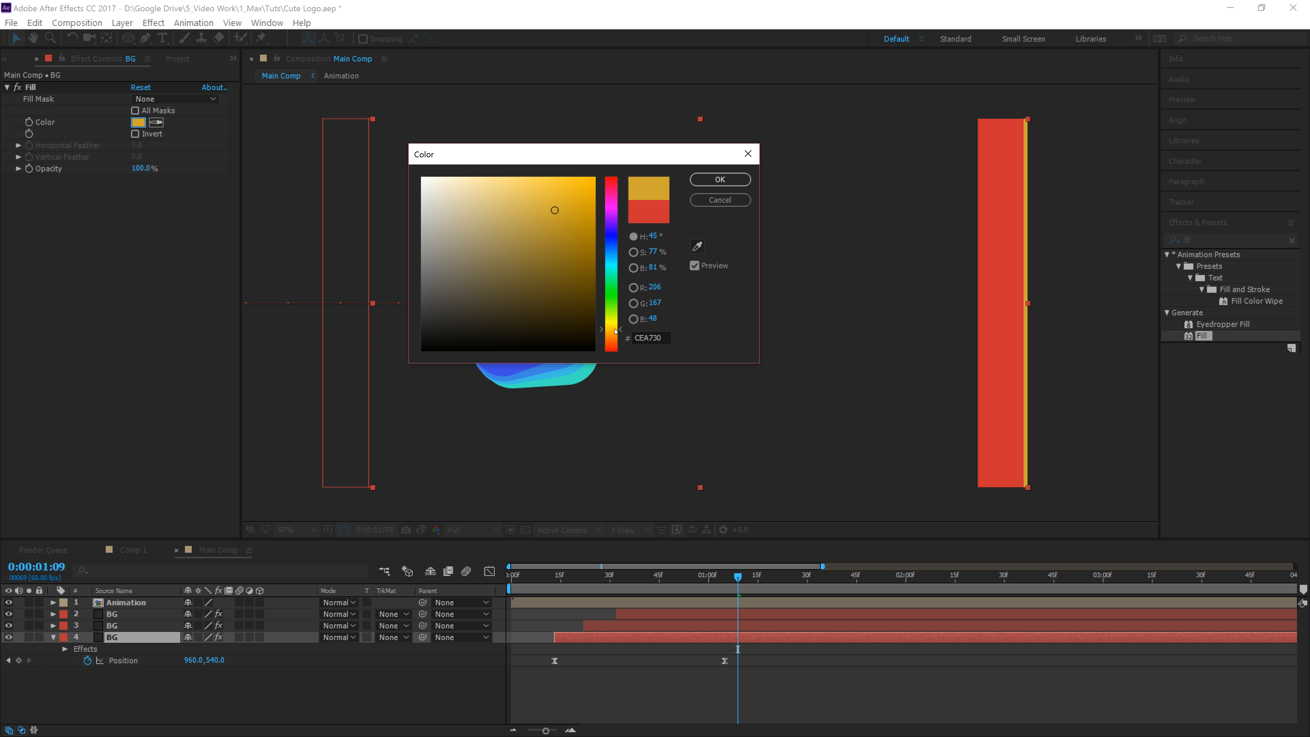
click(723, 179)
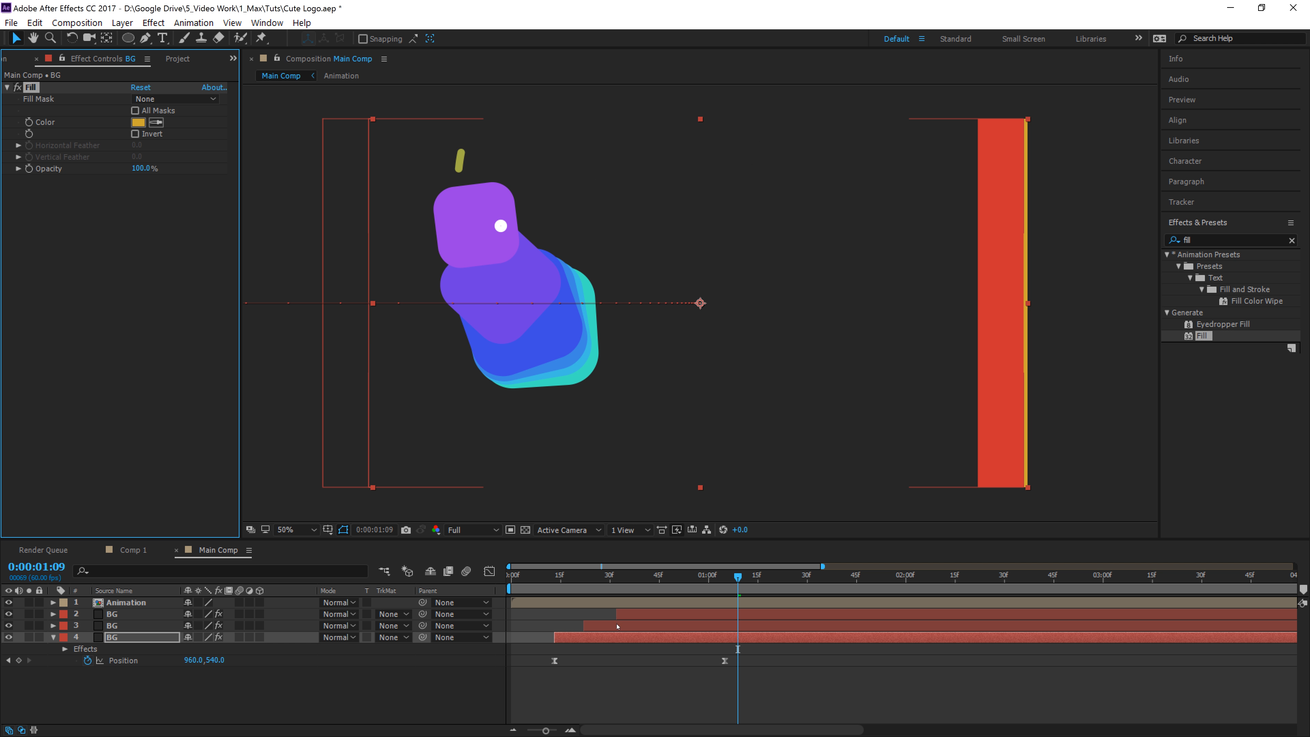
- Recolor the Fill of the middle BG layer to yellow-green C1CE30
click(617, 625)
click(138, 122)
drag(612, 349, 635, 321)
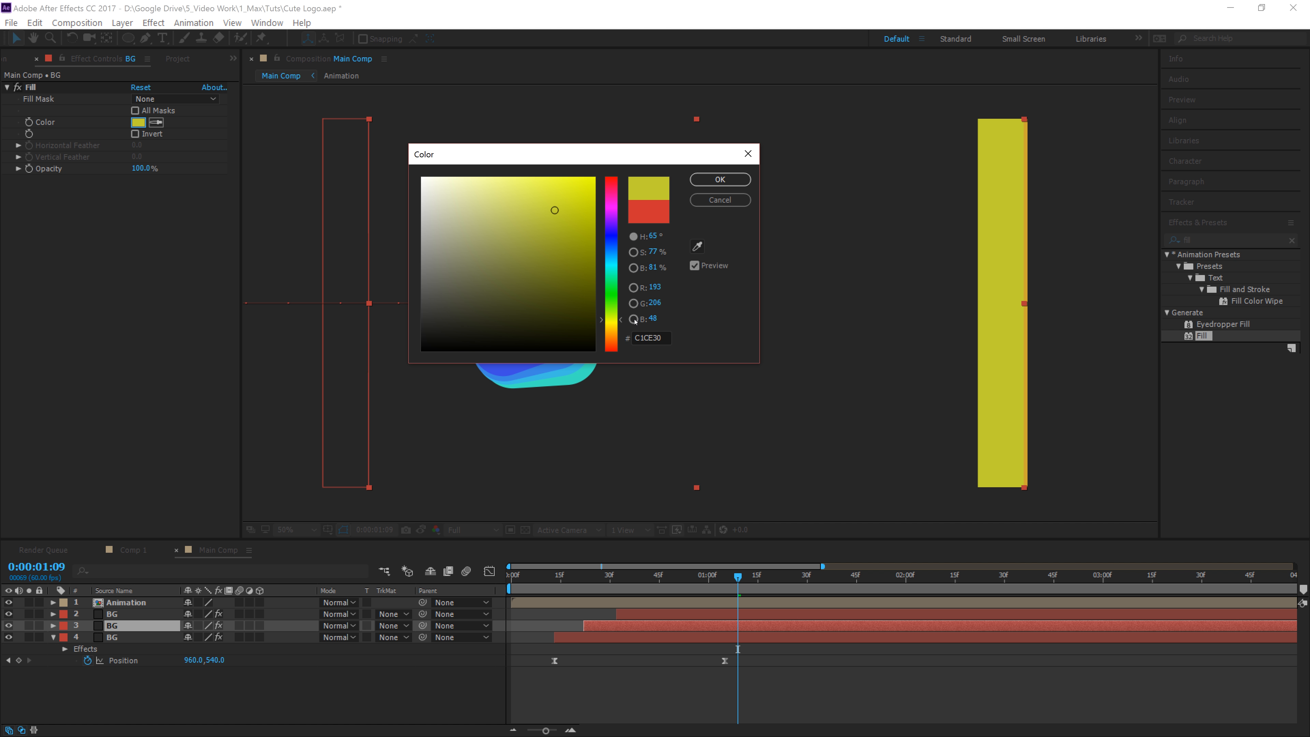
click(720, 179)
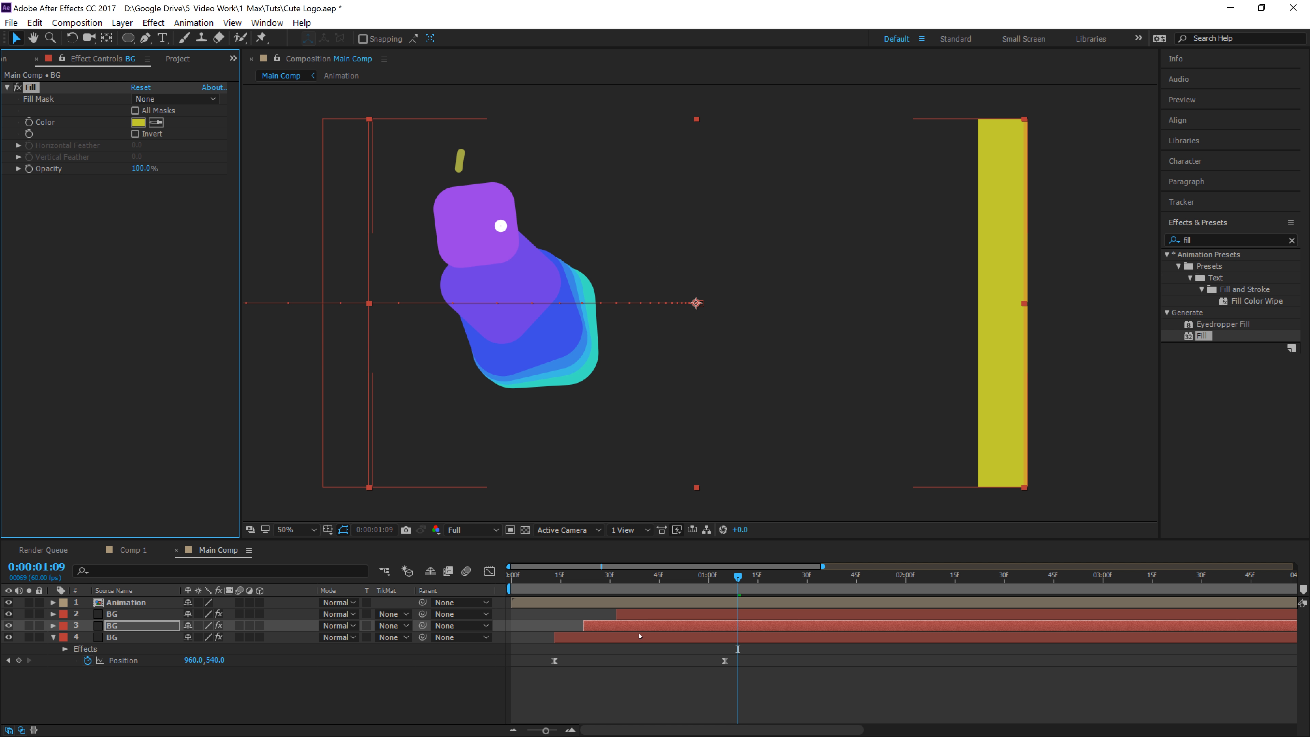
- Shift the three staggered BG layers together so the top one starts at 0:00:00:40, and preview the transition
click(639, 684)
click(643, 637)
shift+click(649, 614)
drag(658, 638, 631, 643)
key(space)
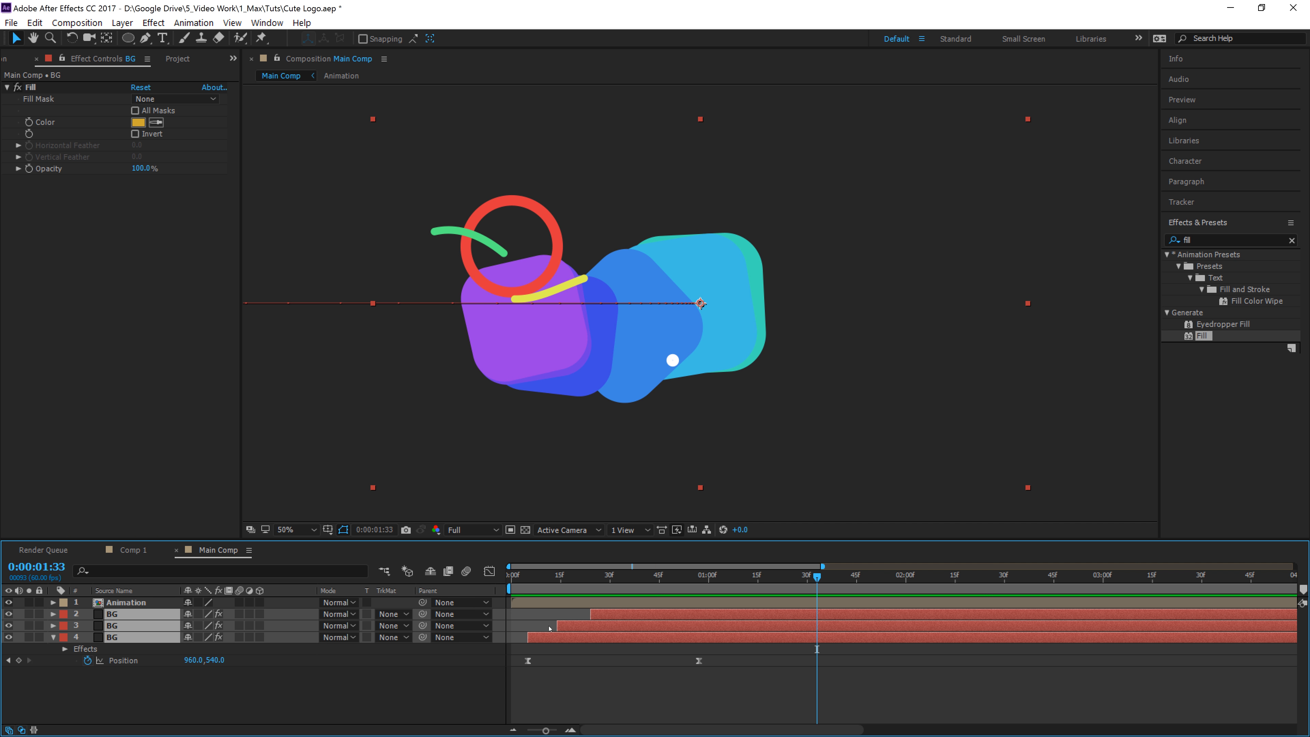
drag(589, 641, 641, 641)
drag(649, 580, 535, 588)
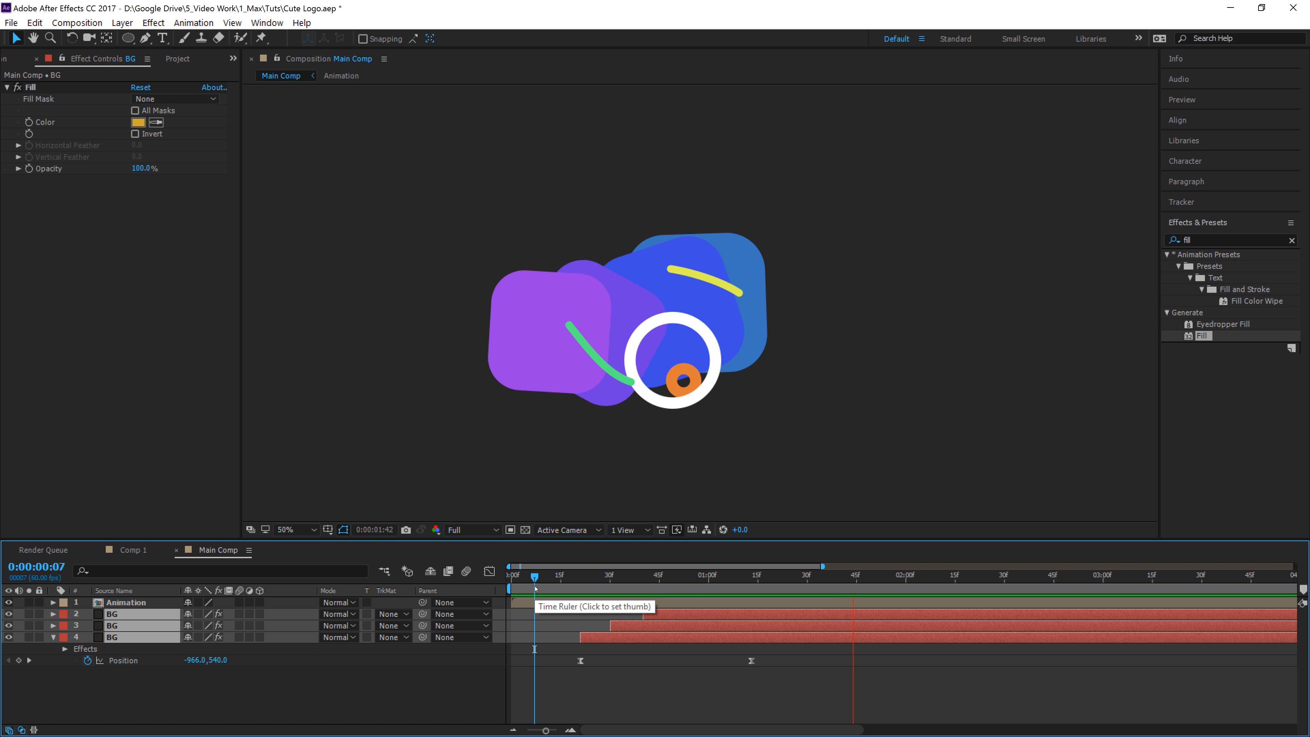
key(space)
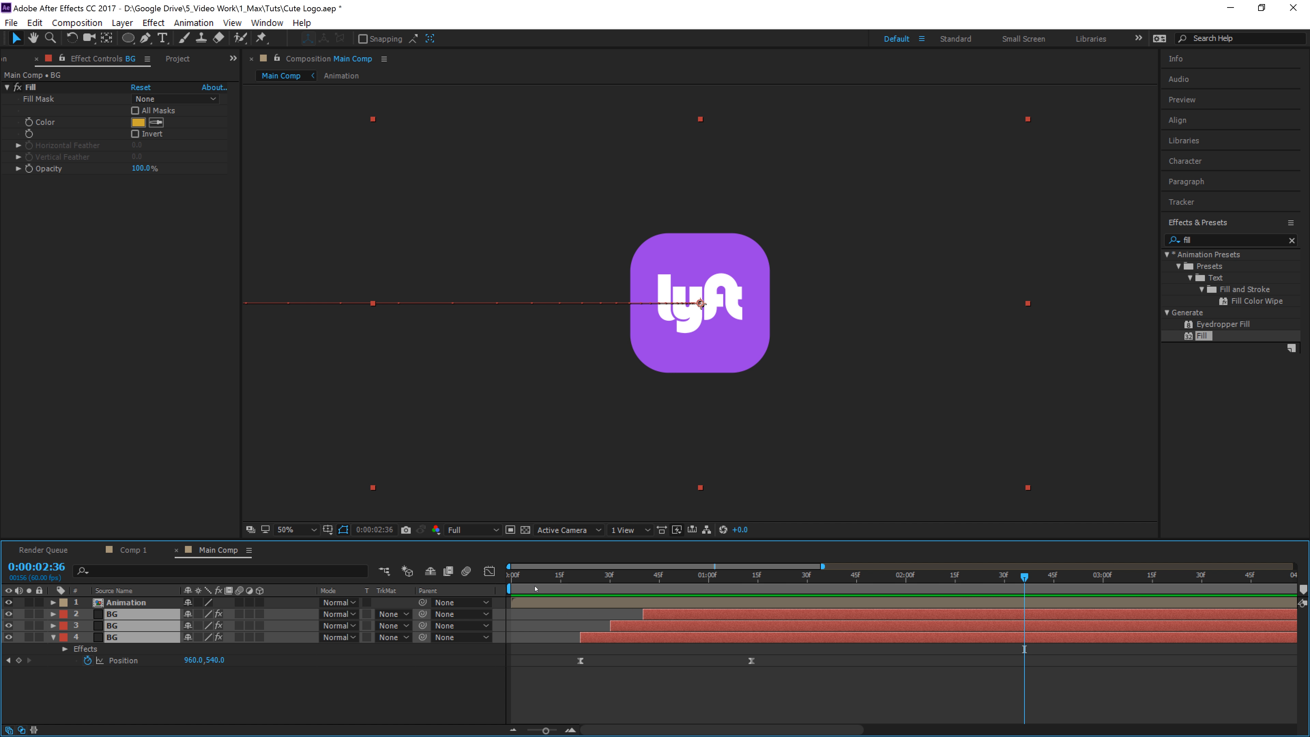
click(140, 693)
click(131, 644)
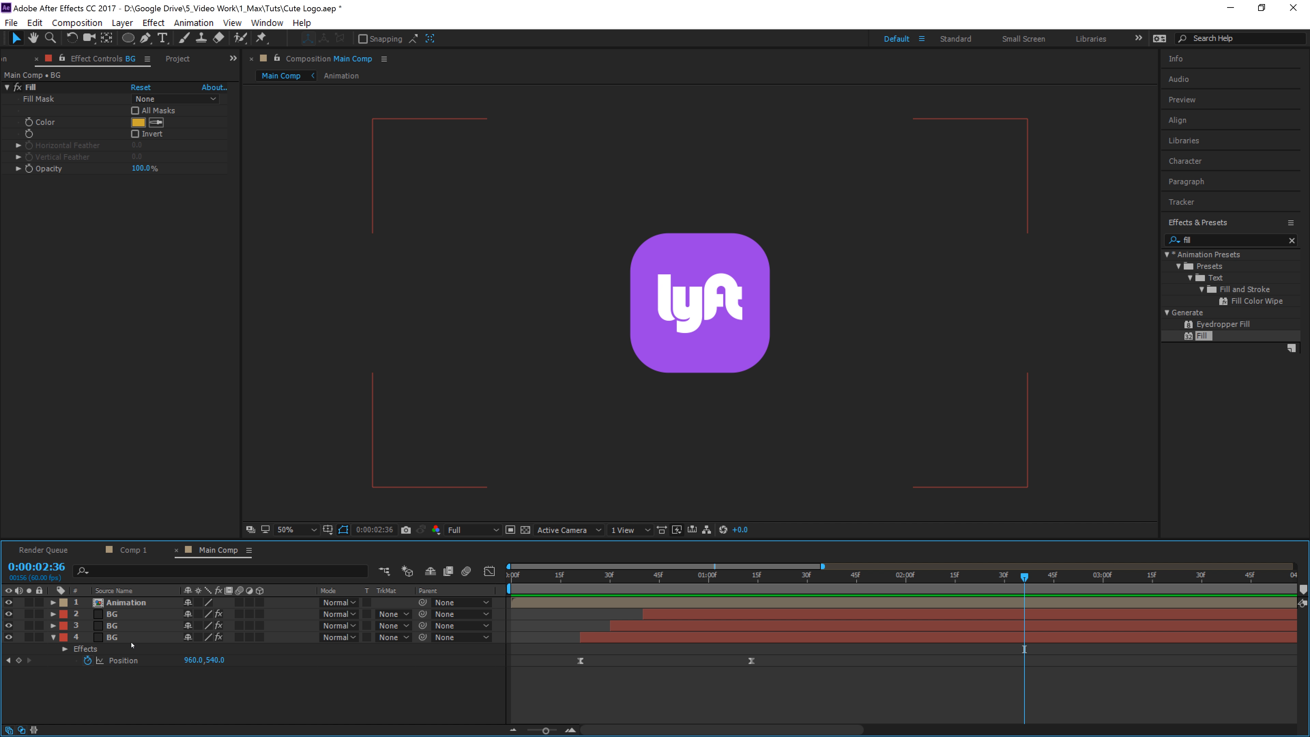
- Duplicate the topmost BG layer and move the copy above the Animation layer
click(124, 614)
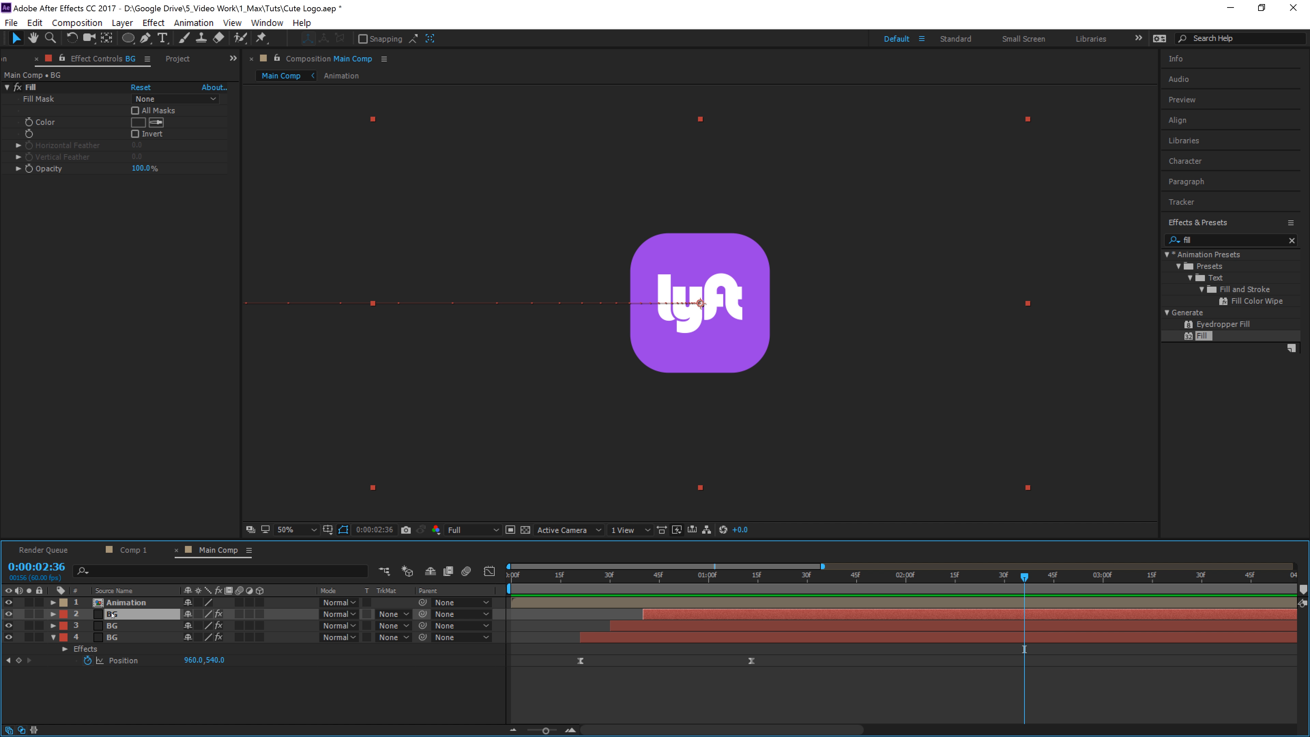
key(ctrl+d)
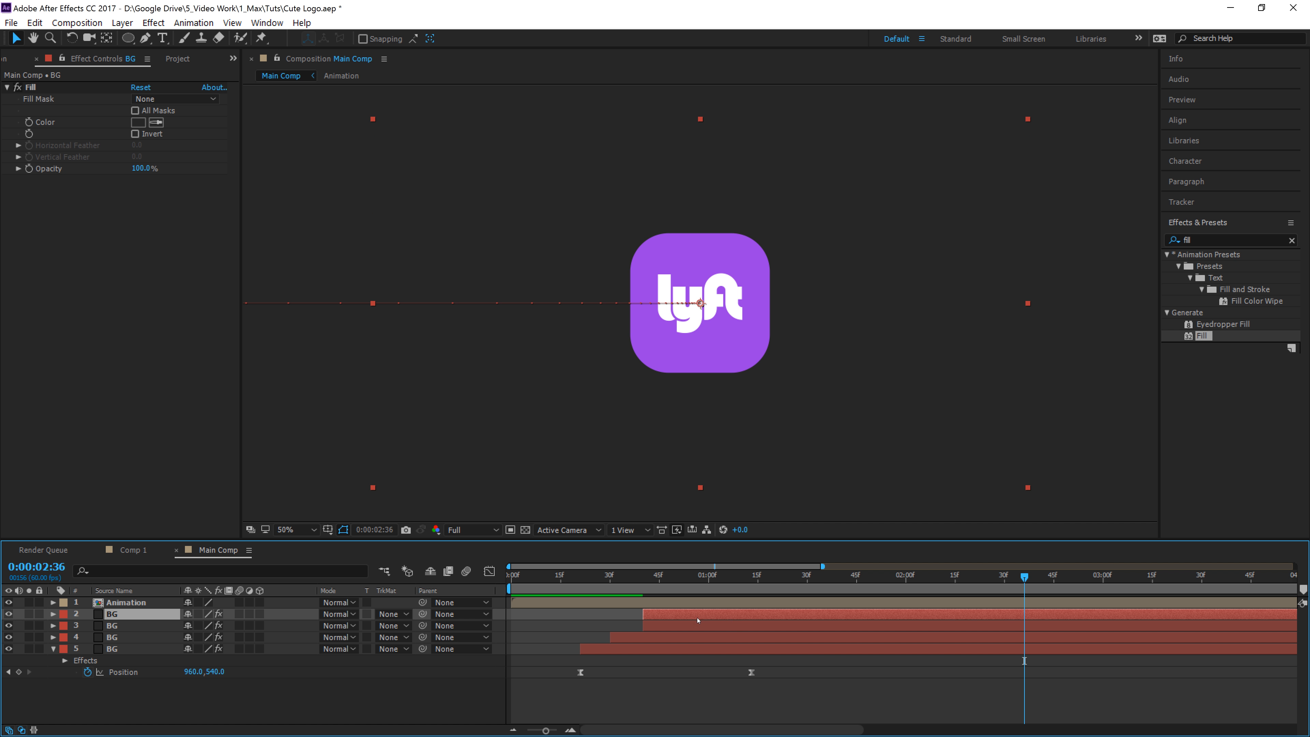
drag(115, 610, 118, 598)
- Reverse the top BG's slide by moving its -966, 540 Position keyframe past the other one to about 0:00:02:18
drag(571, 577, 995, 577)
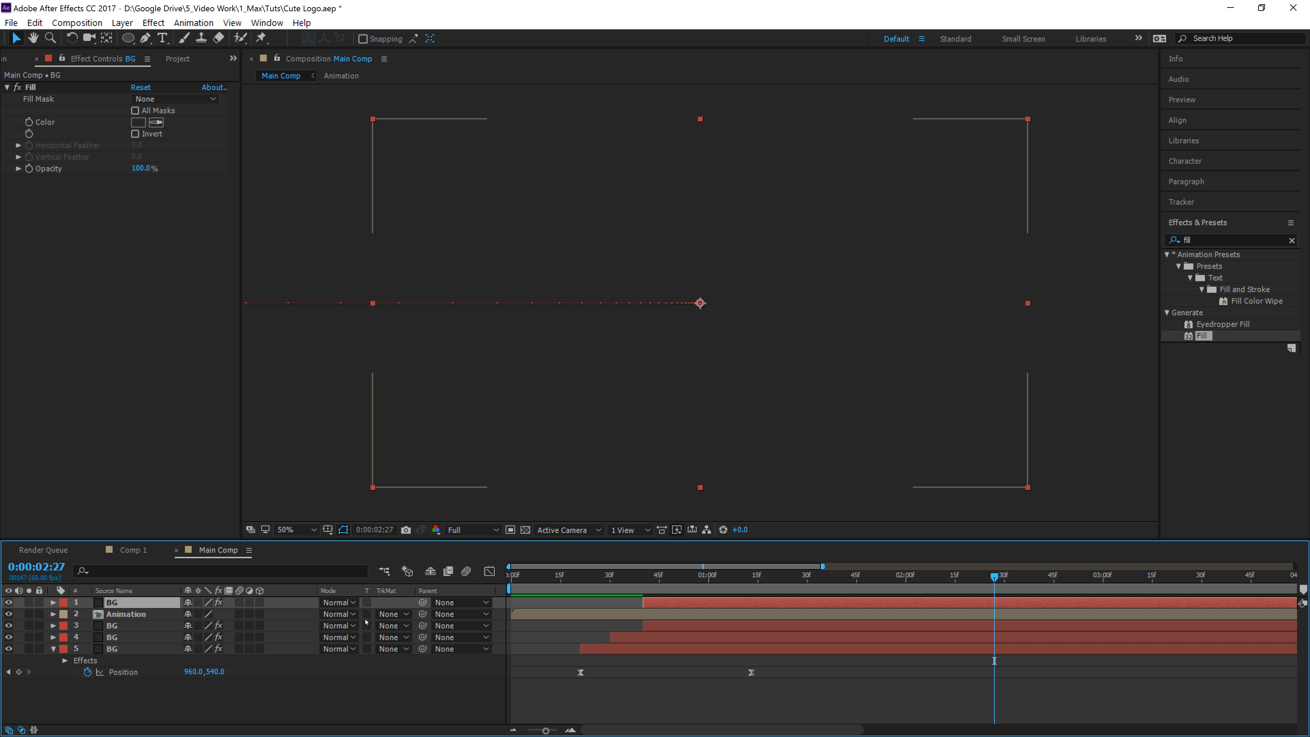
key(p)
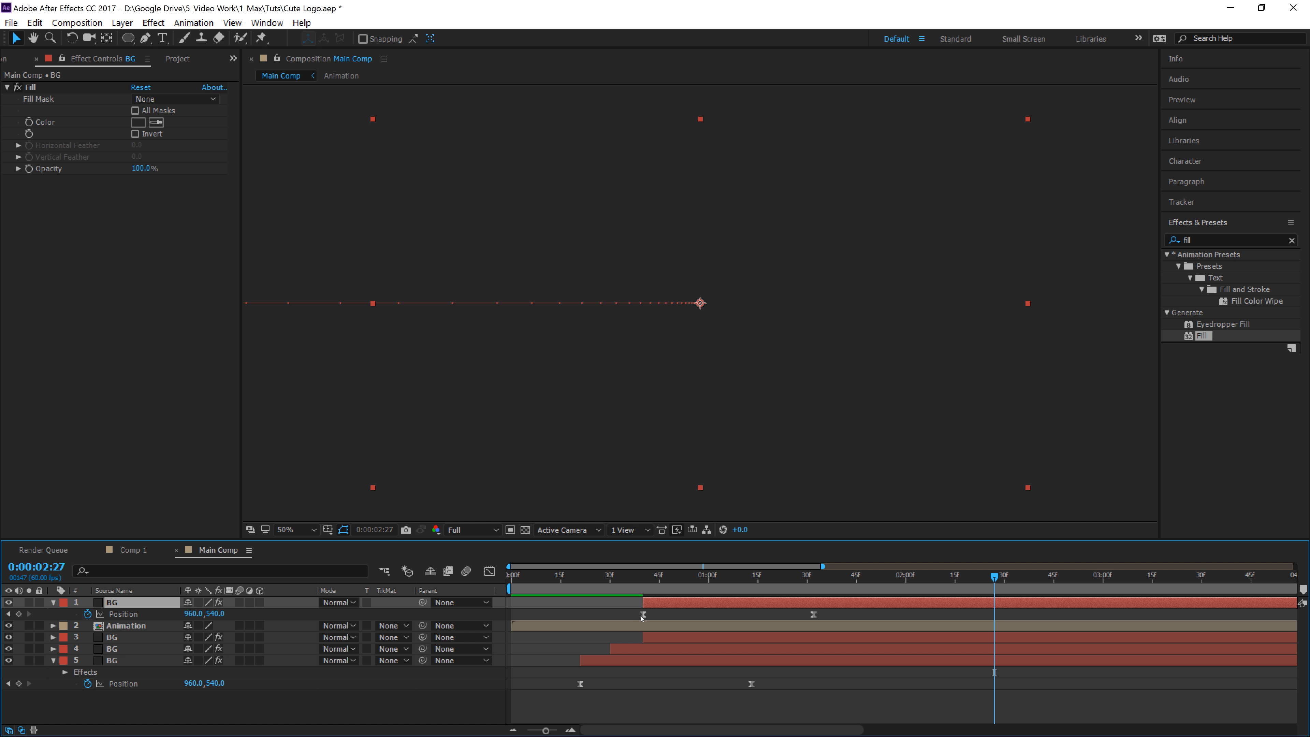
click(642, 617)
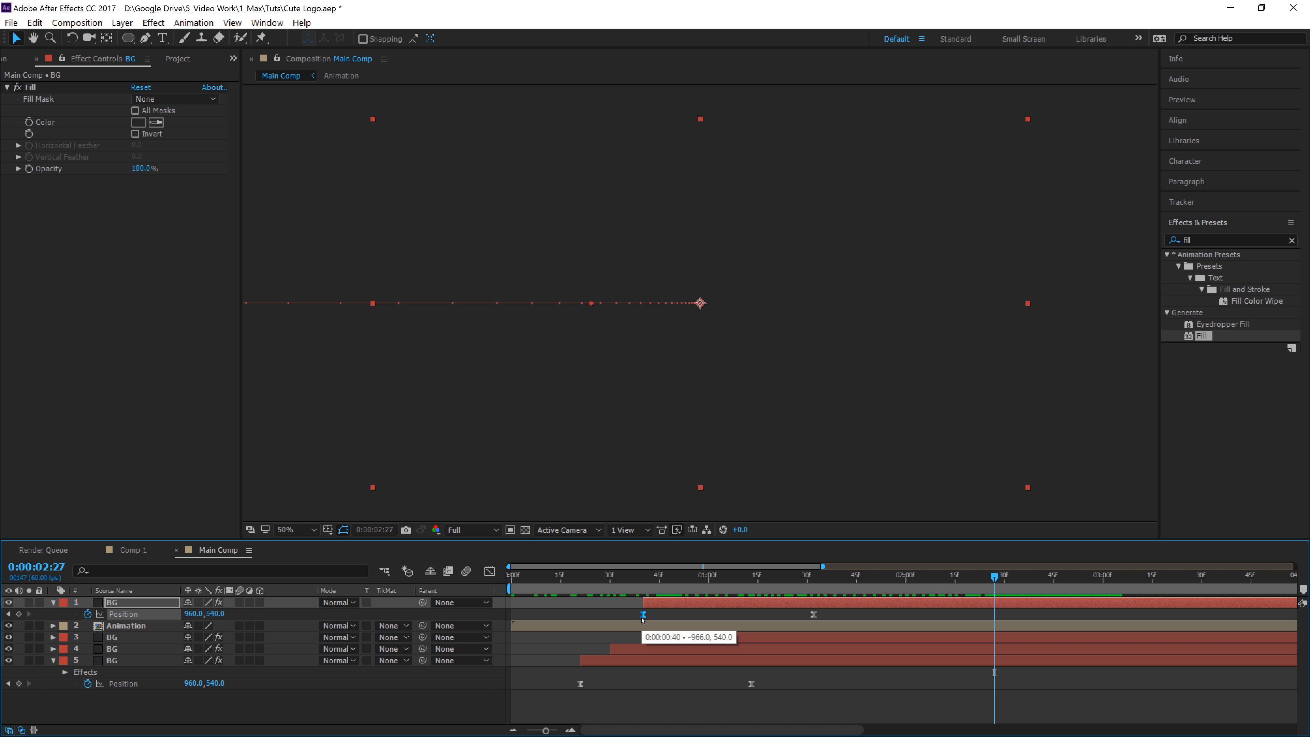
drag(642, 618, 851, 616)
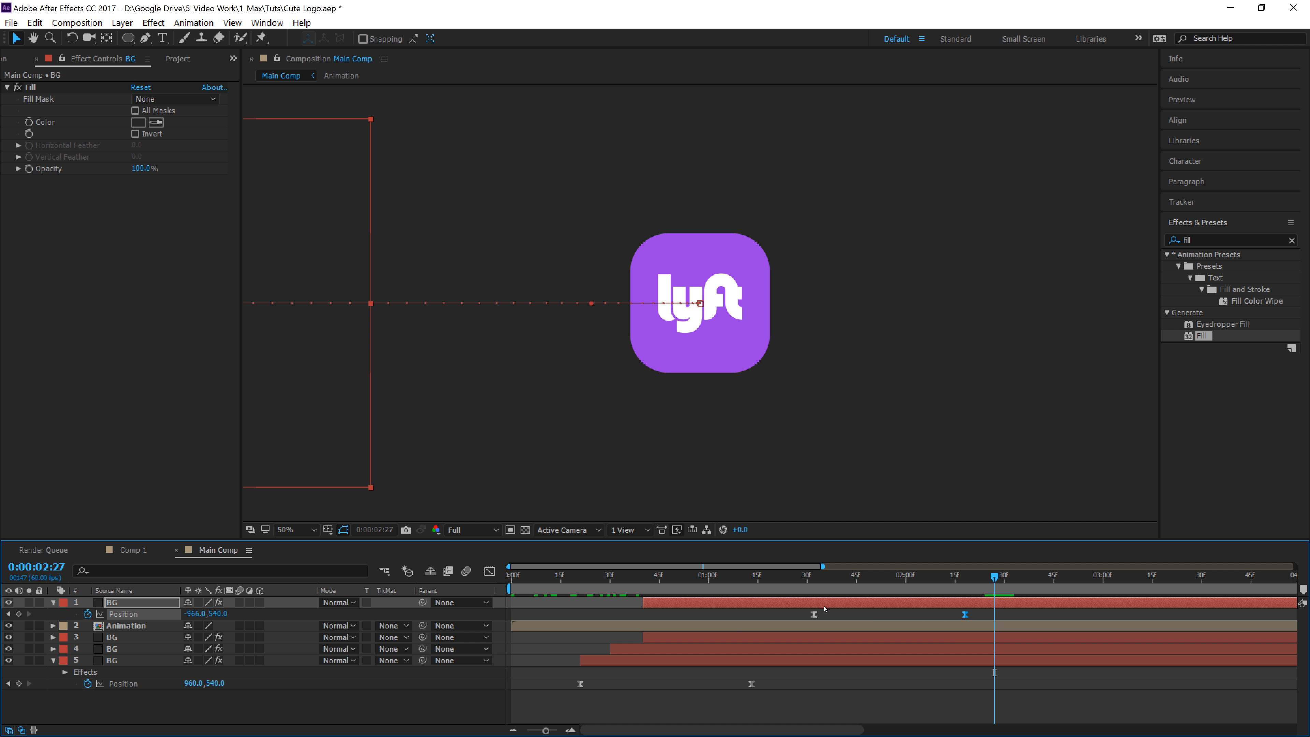
drag(795, 577, 974, 593)
- Pre-compose the Animation layer and the three BG layers below it as Pre-comp 3, moving all attributes
click(134, 626)
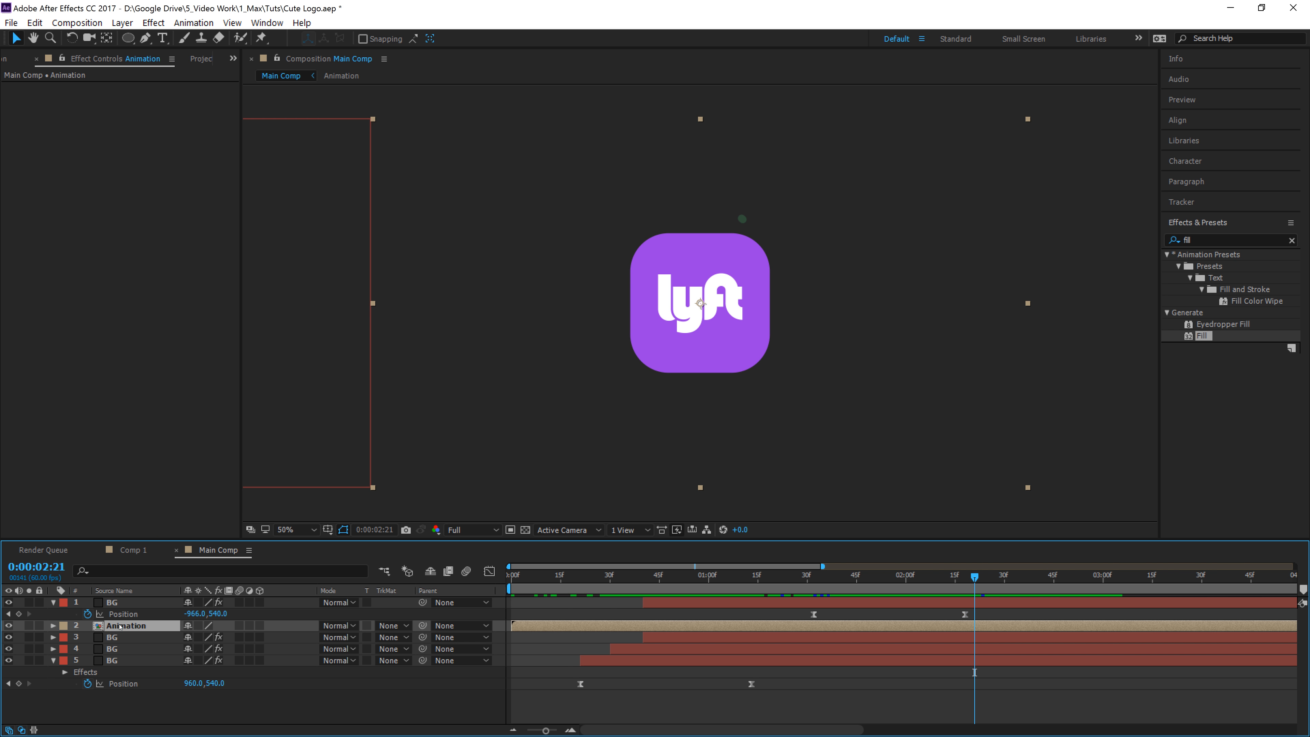
shift+click(133, 660)
right_click(133, 647)
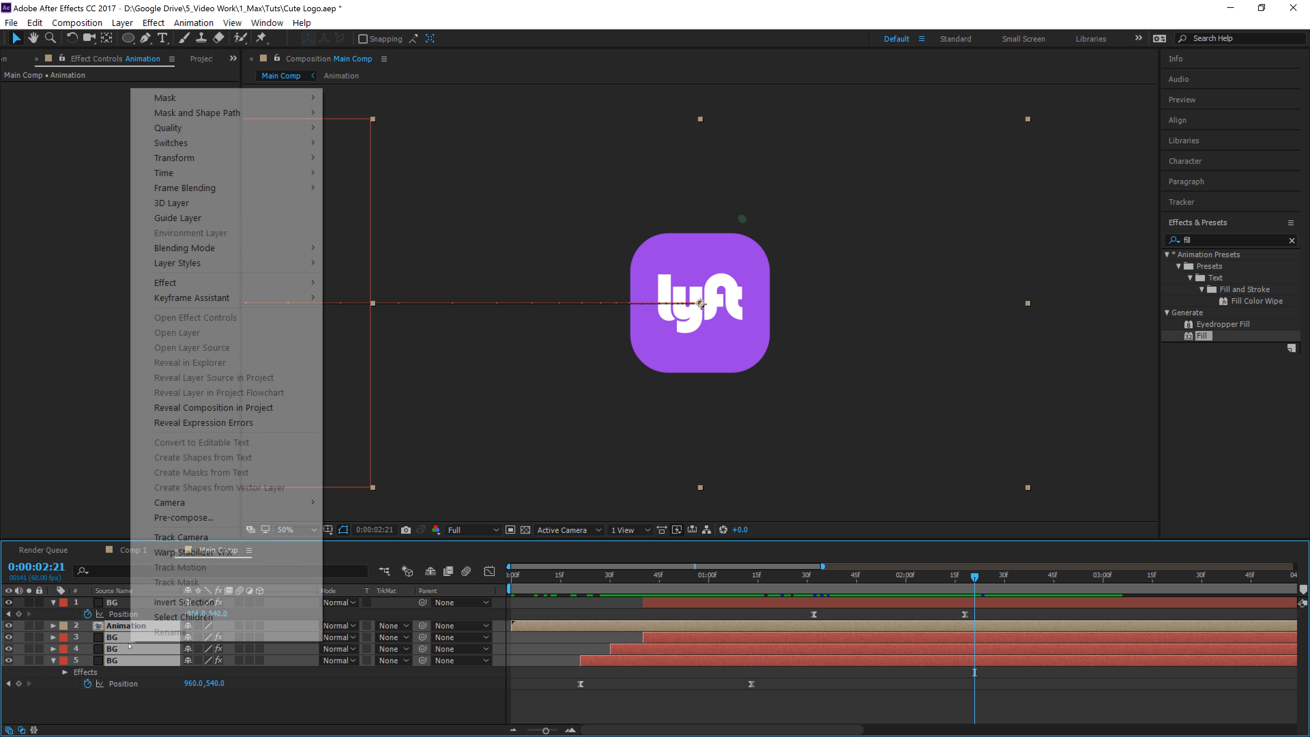
click(212, 518)
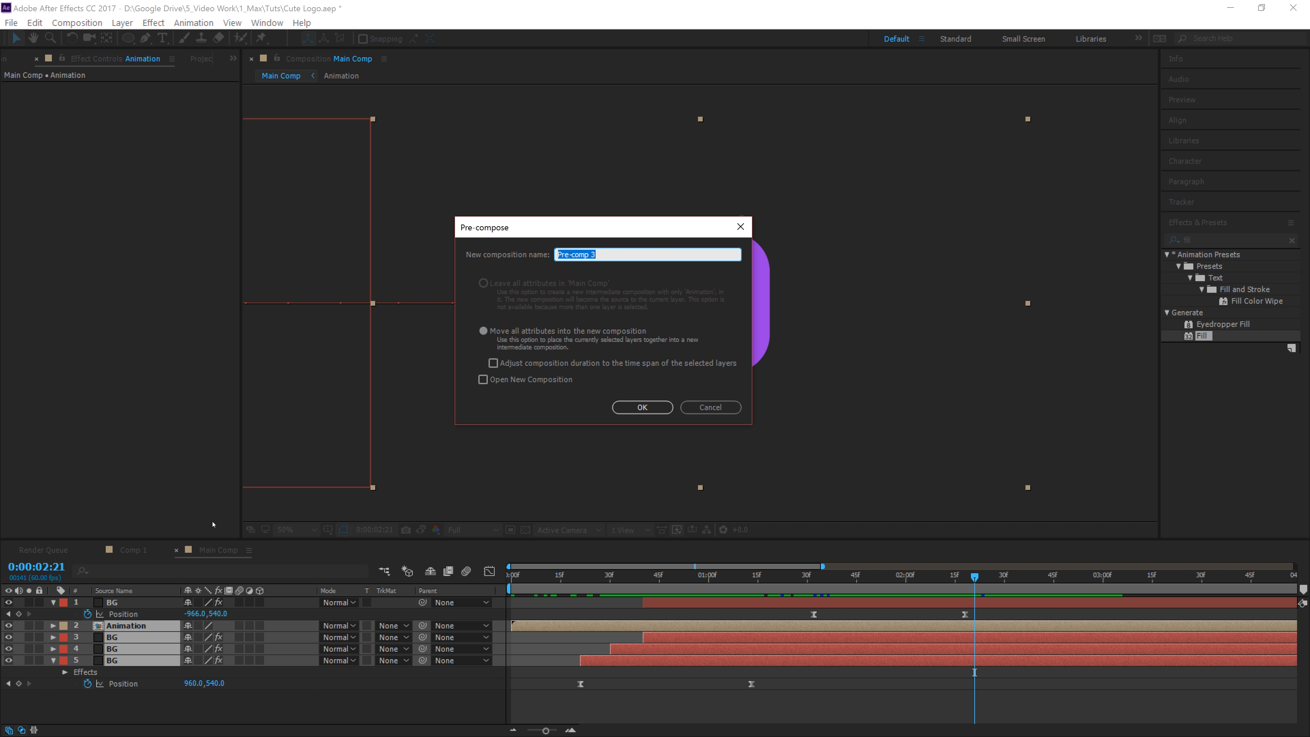
key(Return)
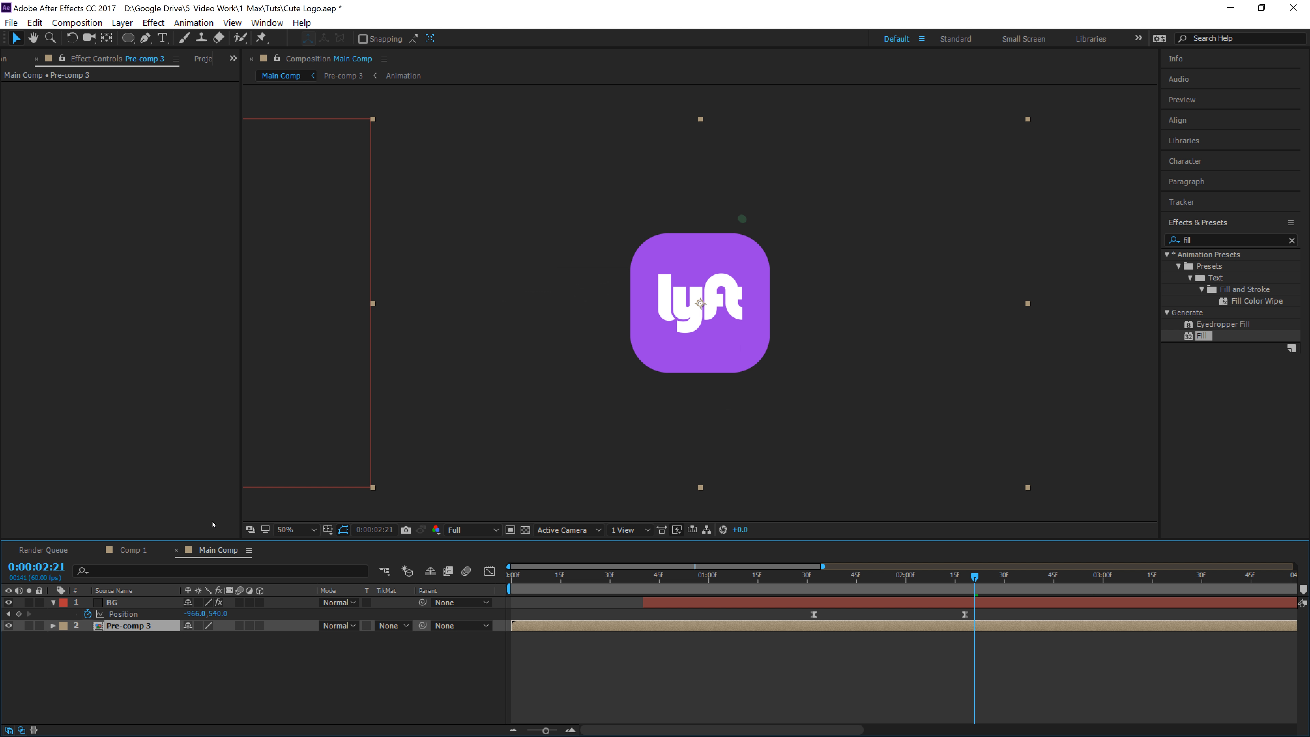
- Set Pre-comp 3's track matte to Alpha Matte "BG" and scrub through the slide-out to check it
drag(584, 576, 934, 586)
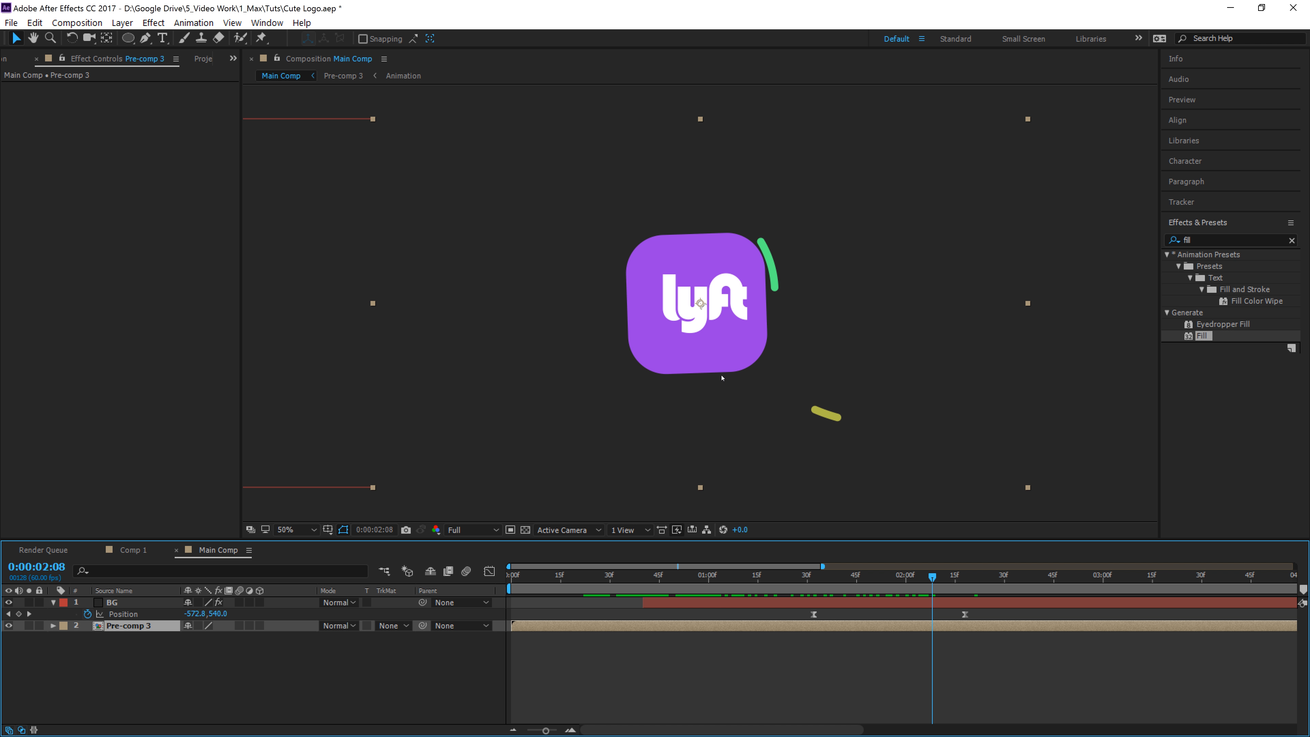
click(127, 602)
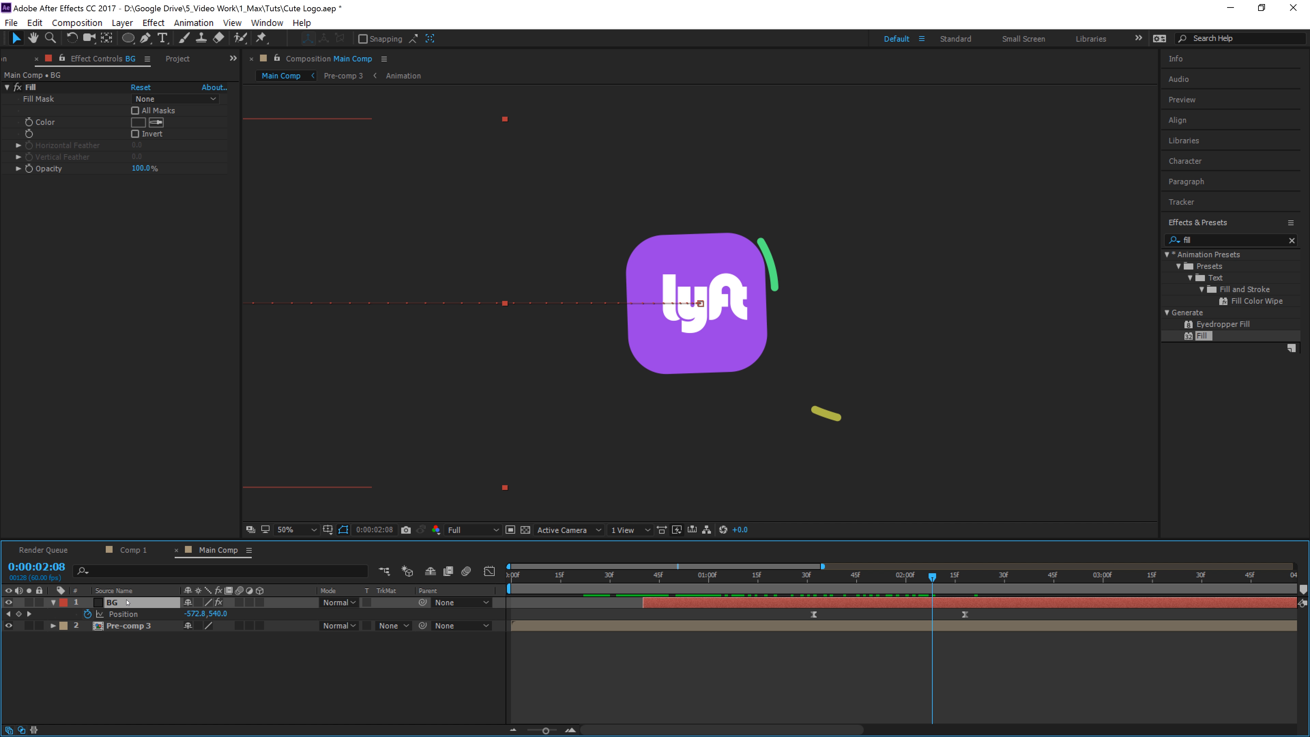
click(392, 625)
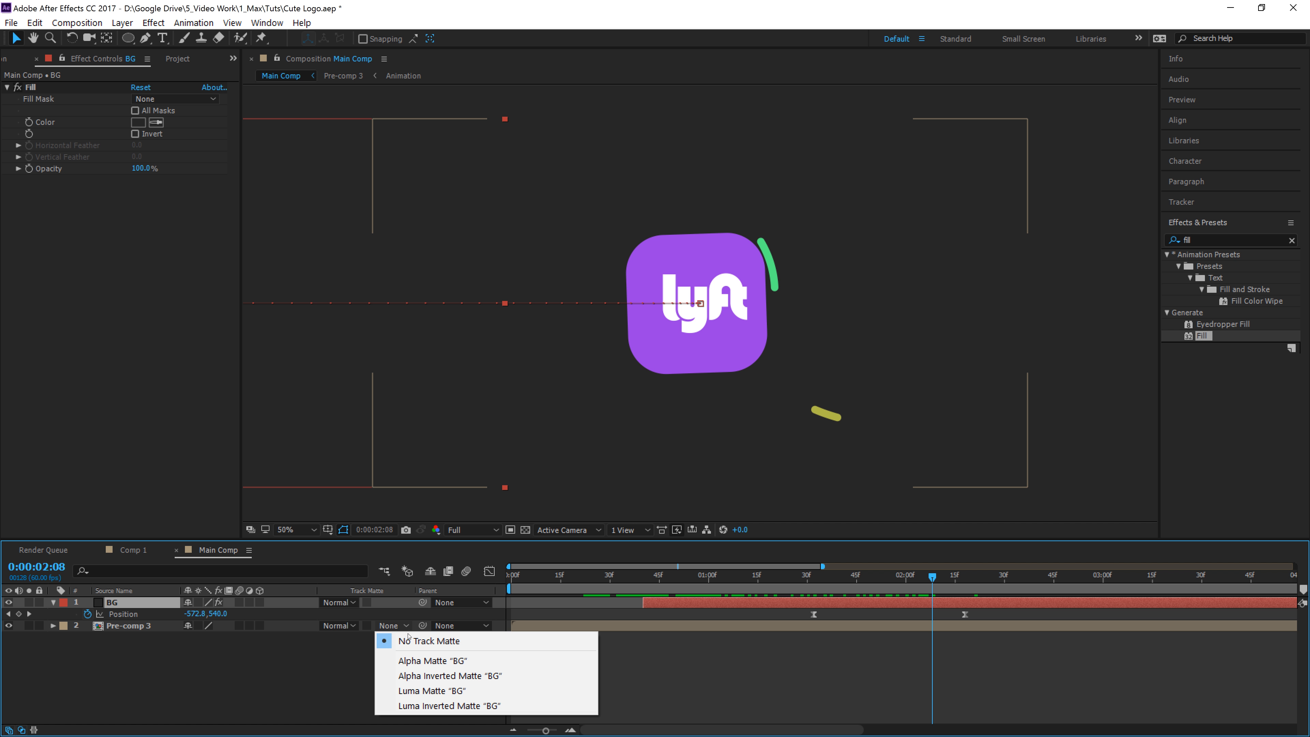
click(413, 661)
click(724, 575)
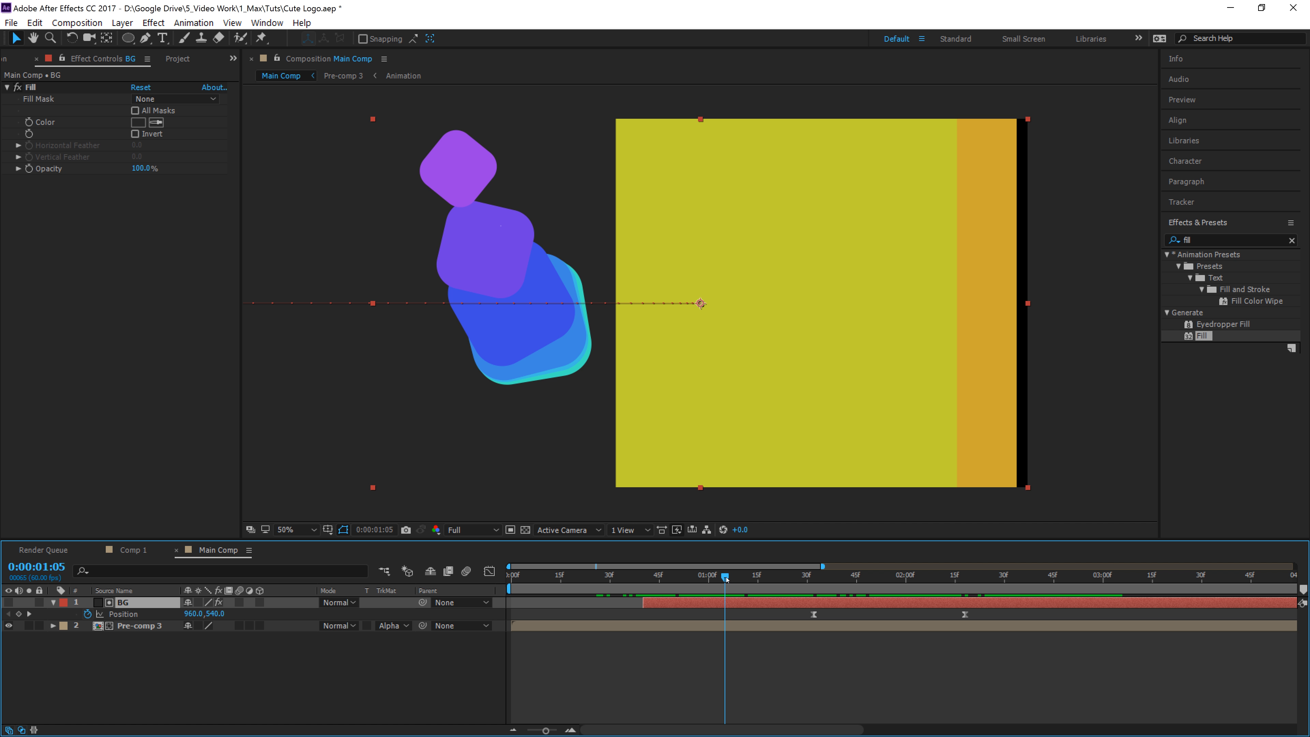
drag(723, 577, 876, 577)
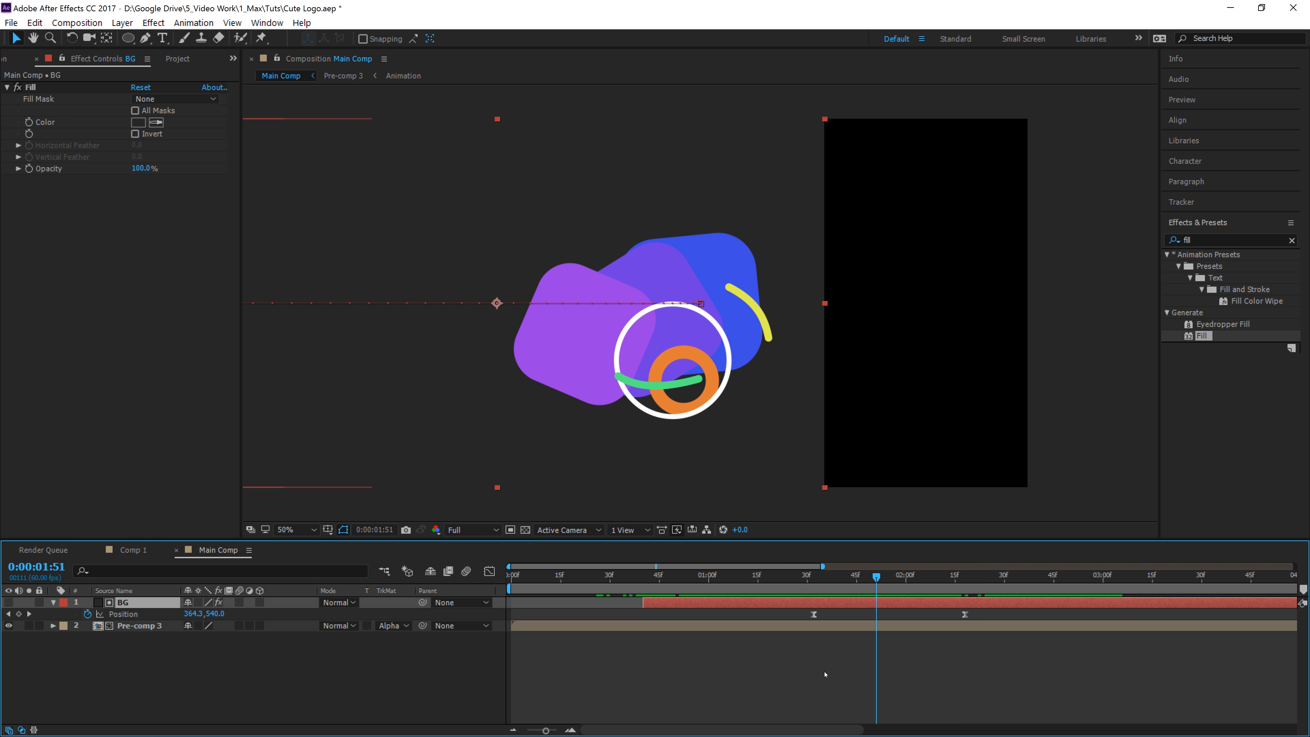
- Turn on the transparency grid and extend the start of the matte BG layer back to 0:00:00:00
click(525, 529)
drag(876, 577, 646, 577)
drag(630, 625, 540, 627)
click(604, 628)
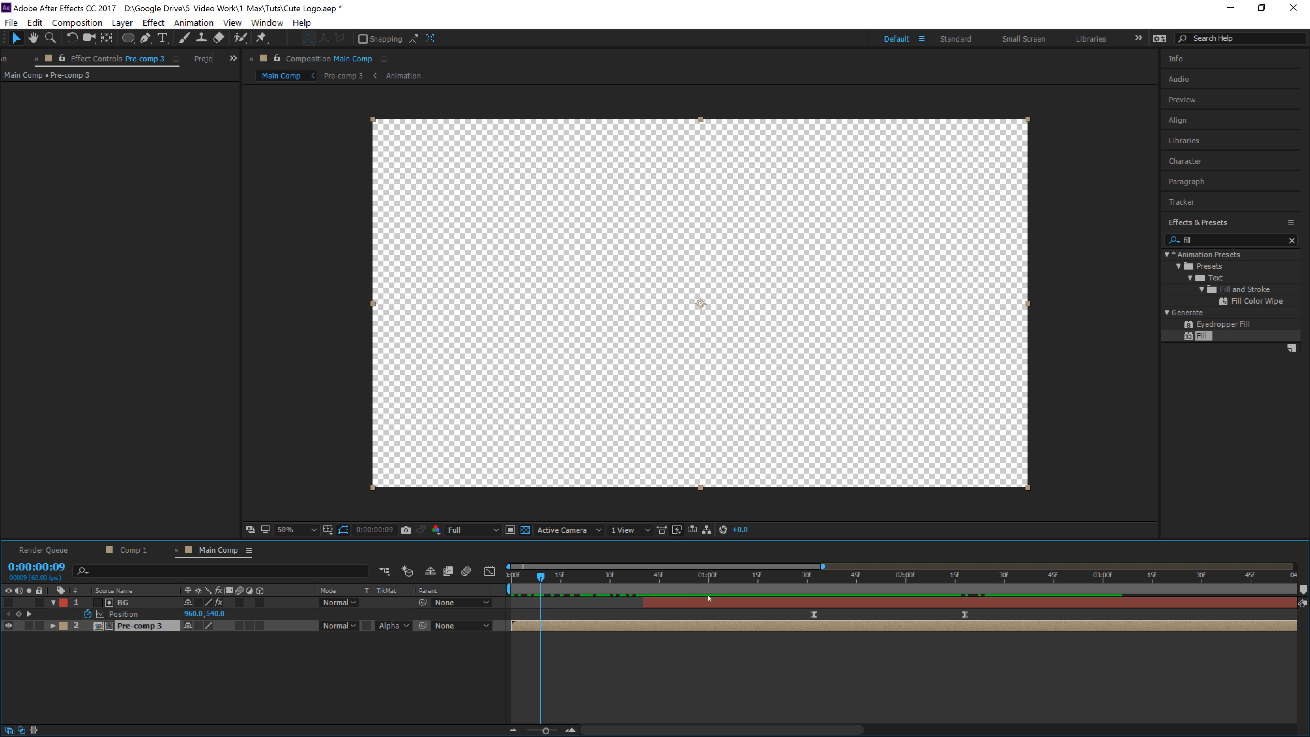
click(664, 603)
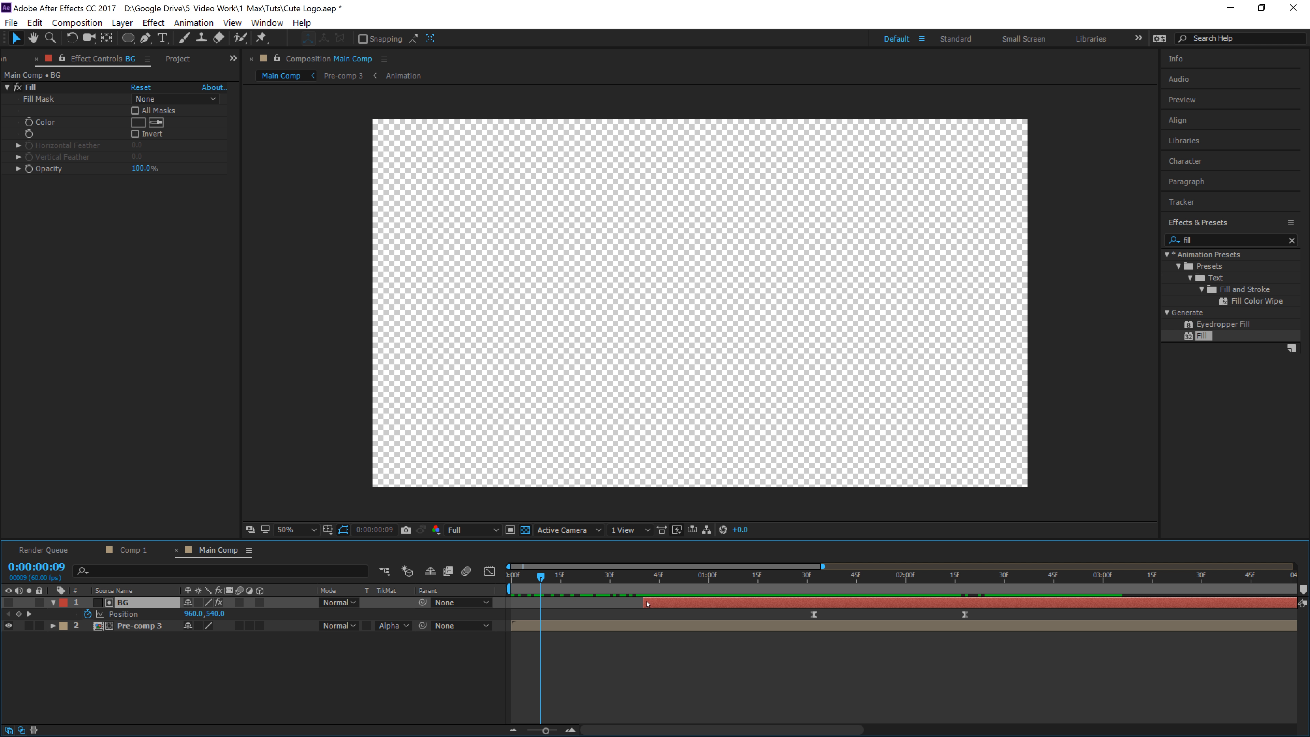
drag(626, 602, 898, 598)
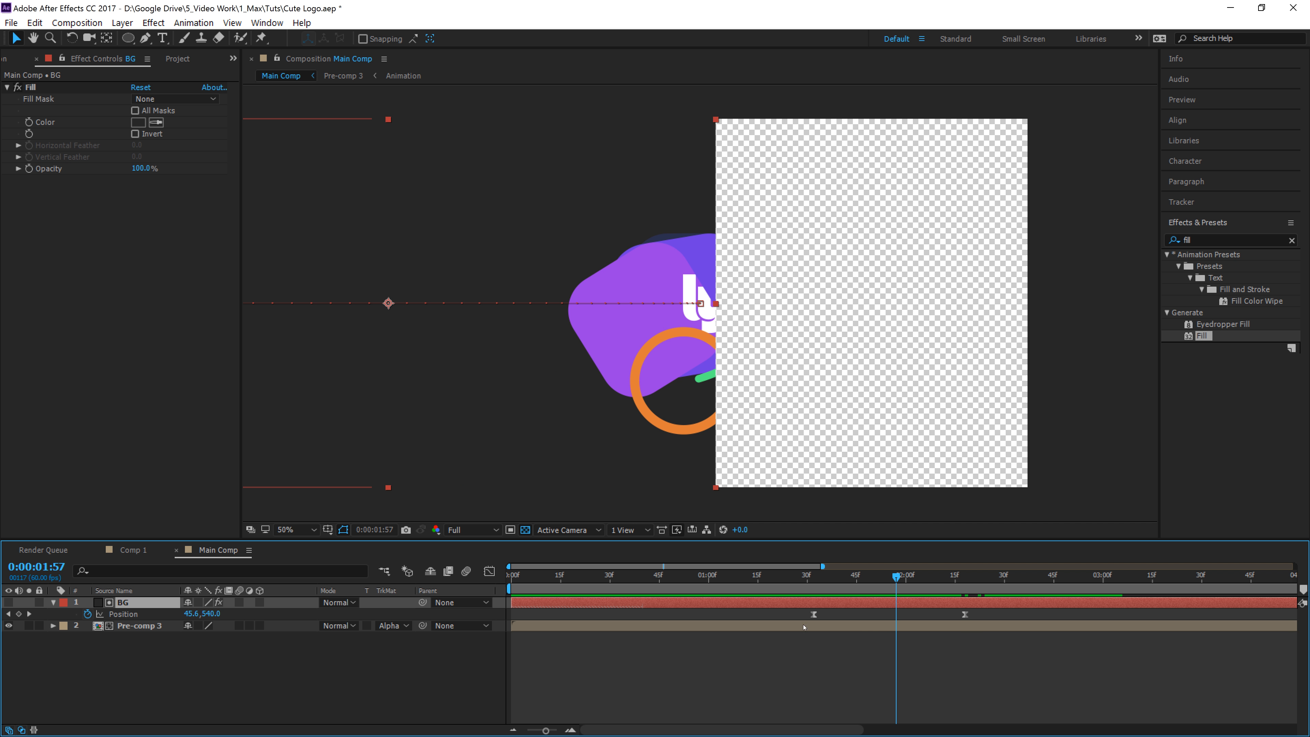
- Move both BG Position keyframes to start at about 0:00:03:00 and ease them so the speed graph peaks sharply in the middle
drag(771, 610, 1254, 615)
drag(896, 576, 1166, 621)
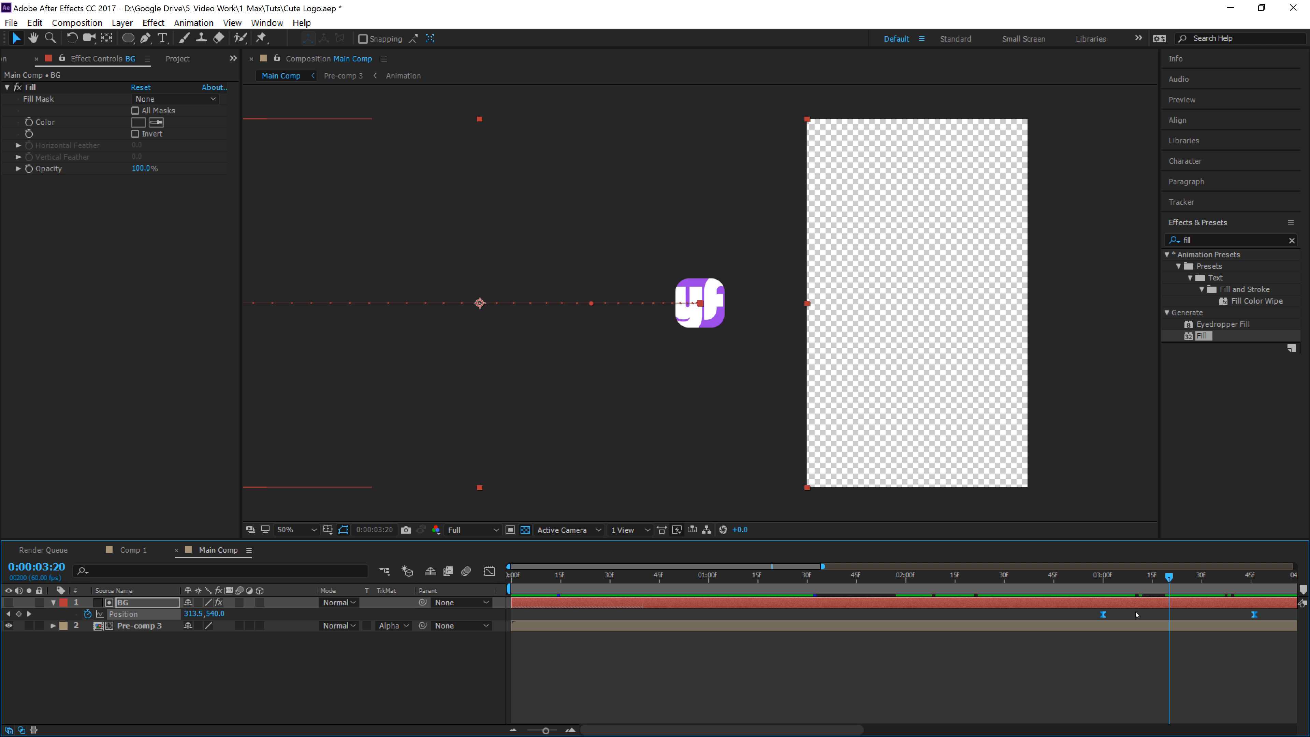
drag(1073, 611, 773, 622)
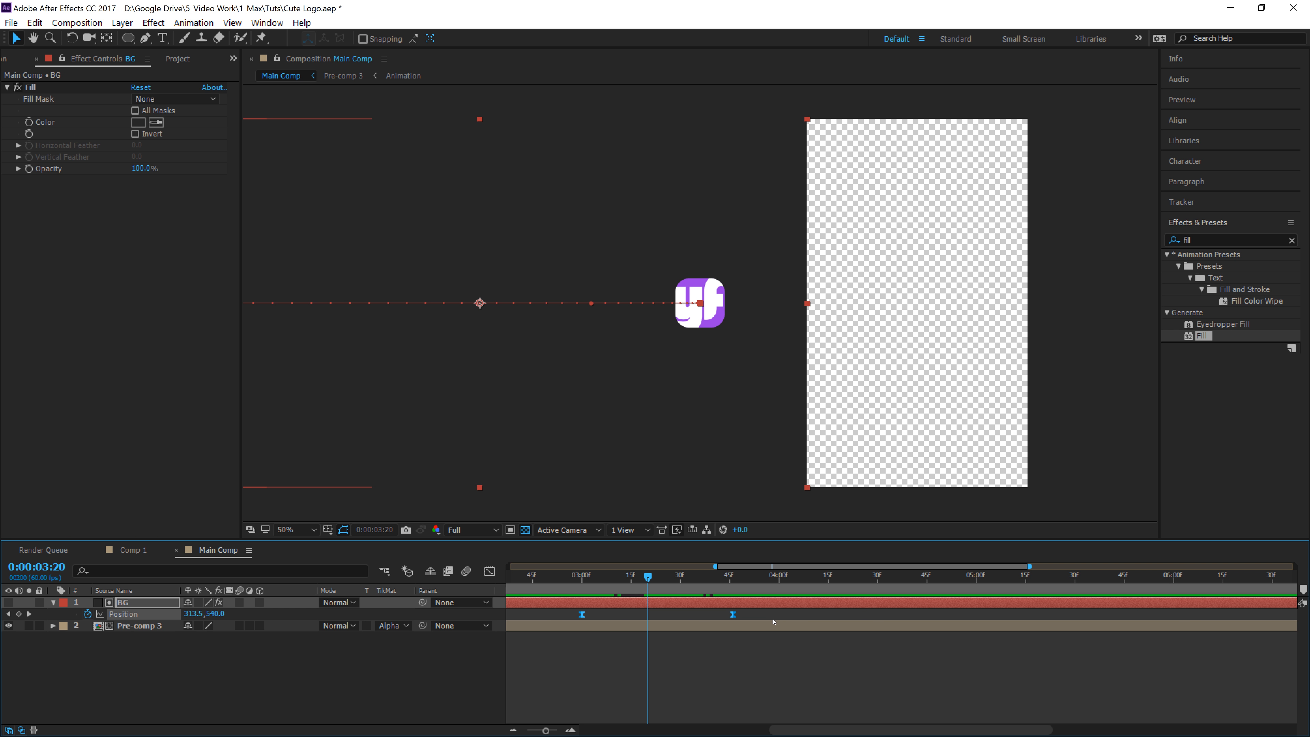
click(489, 571)
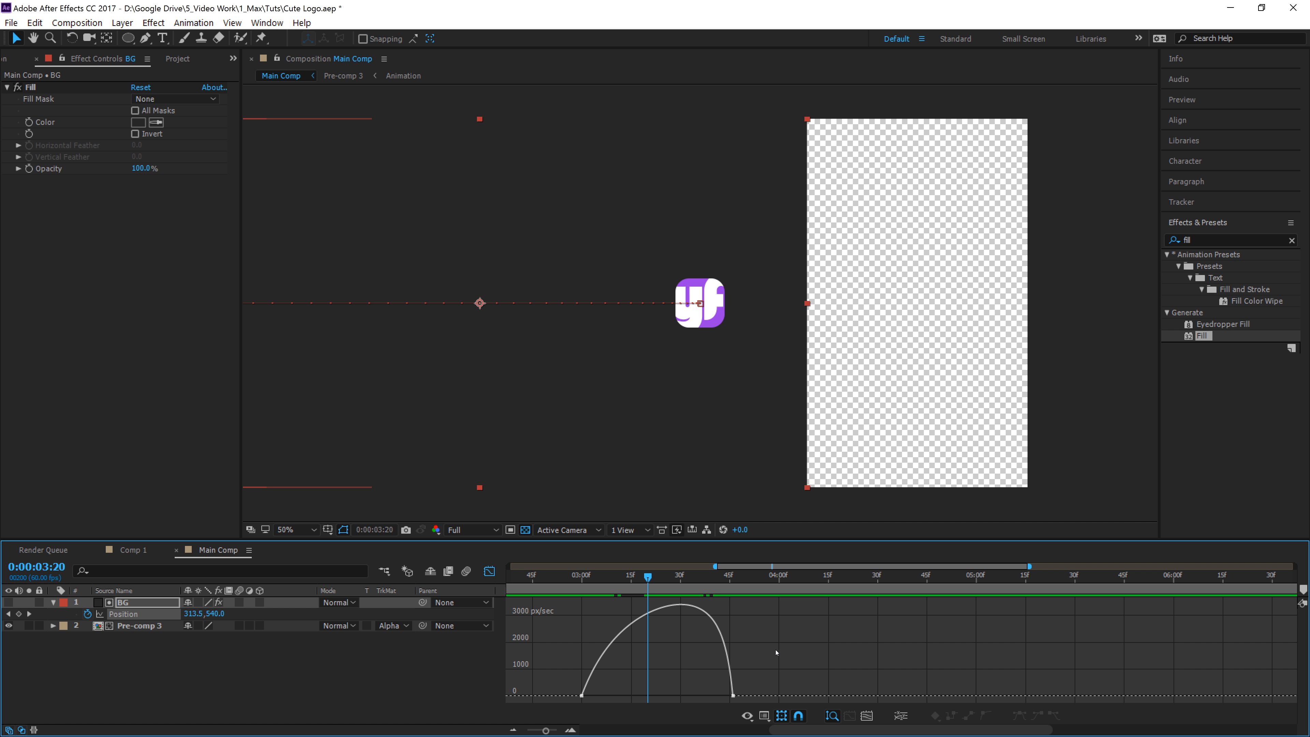
drag(776, 653, 632, 691)
drag(720, 691, 672, 692)
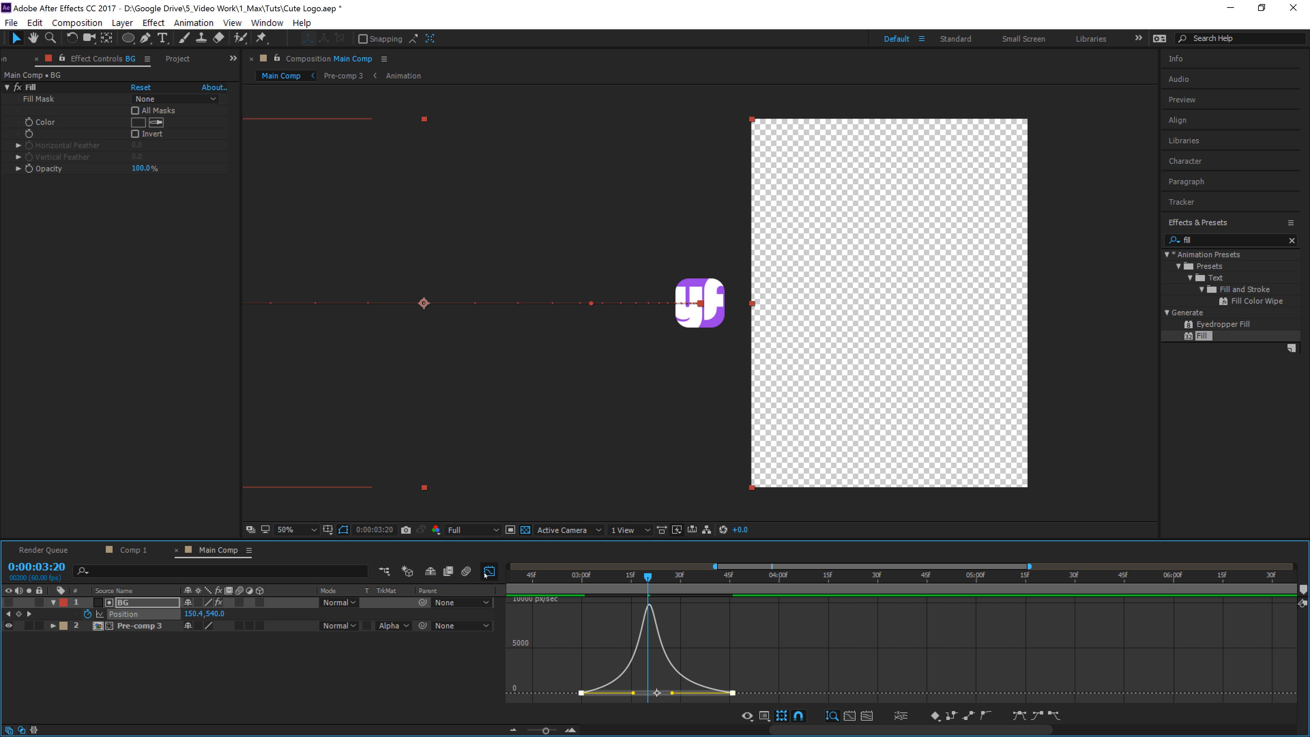
key(shift+F3)
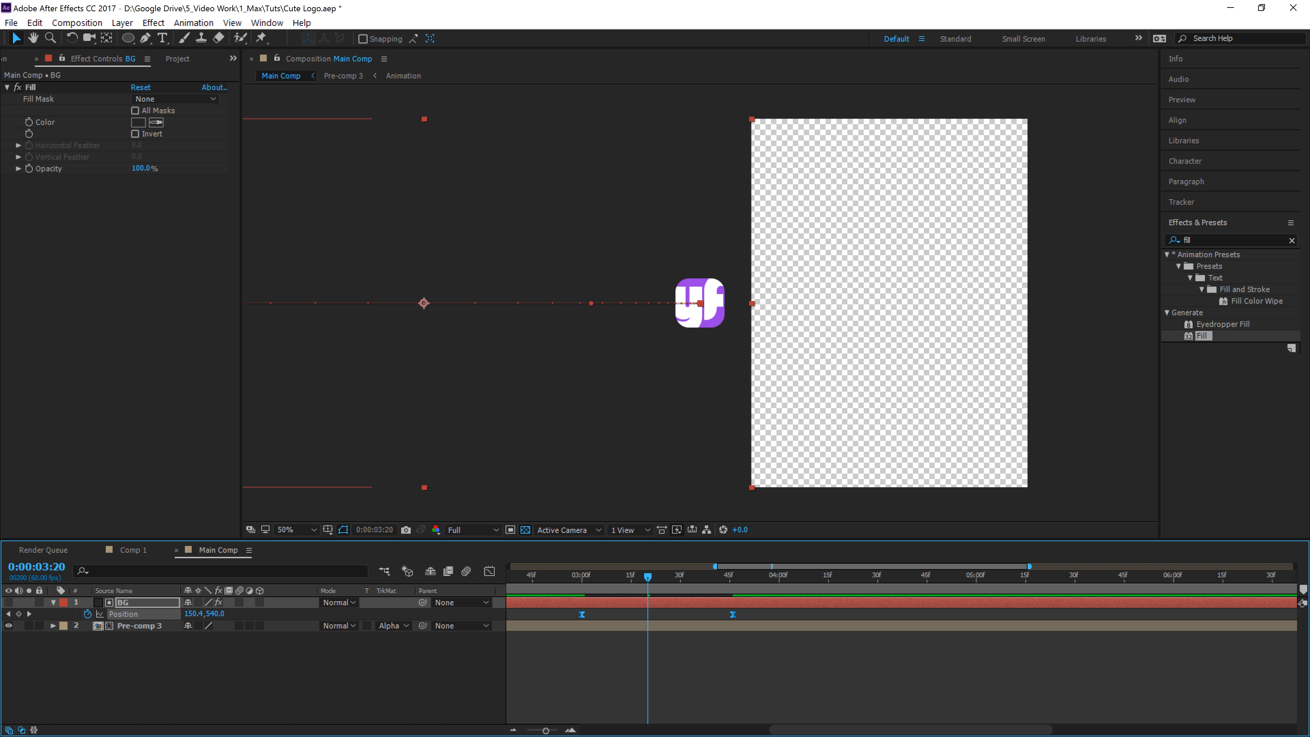
drag(545, 733, 520, 732)
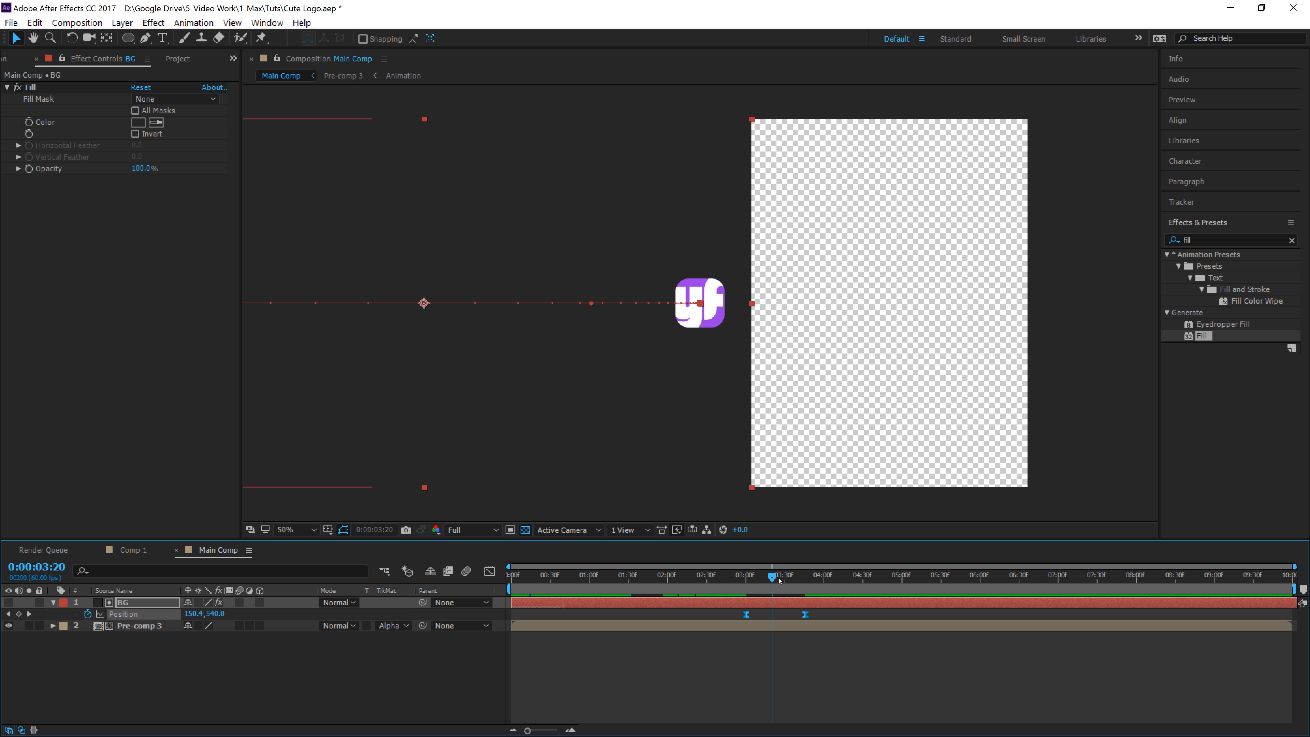
- Retime the BG's Position keyframes to about 0:00:03:17 and 0:00:04:24, and preview the slide-out from the beginning
drag(776, 578, 444, 603)
key(space)
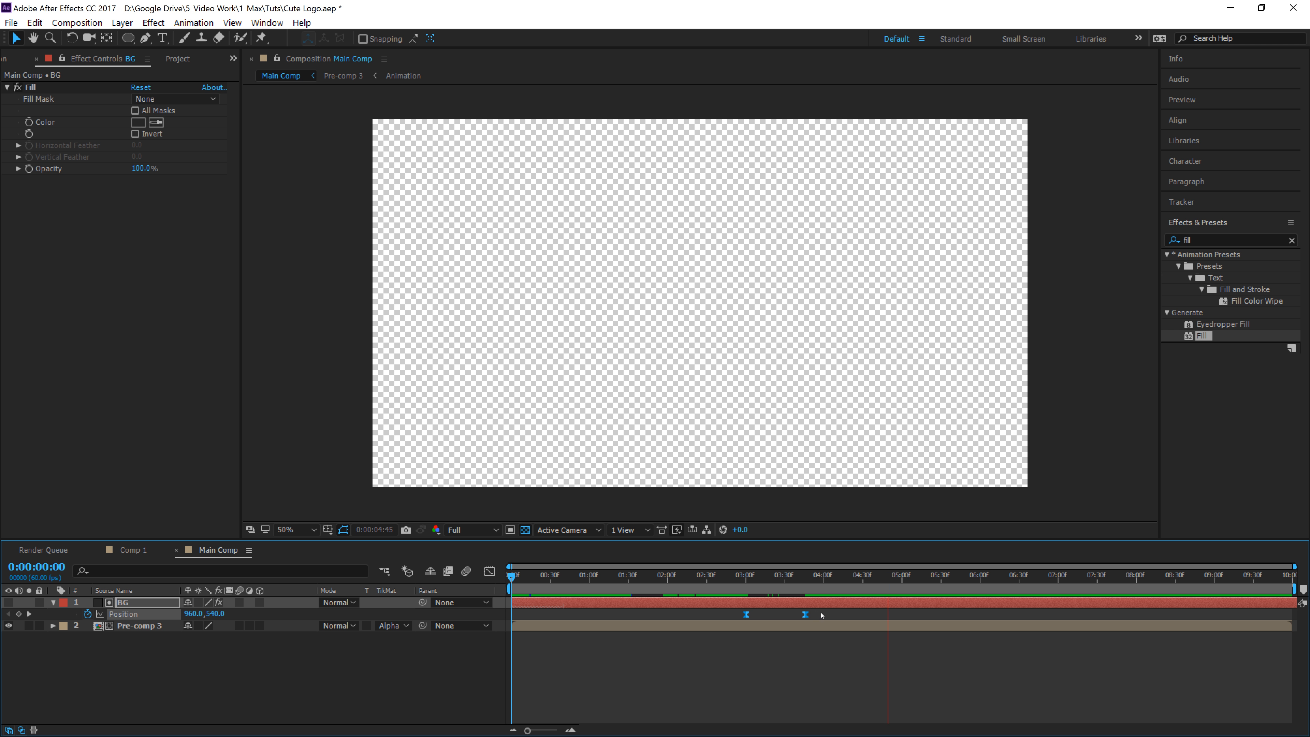
click(747, 614)
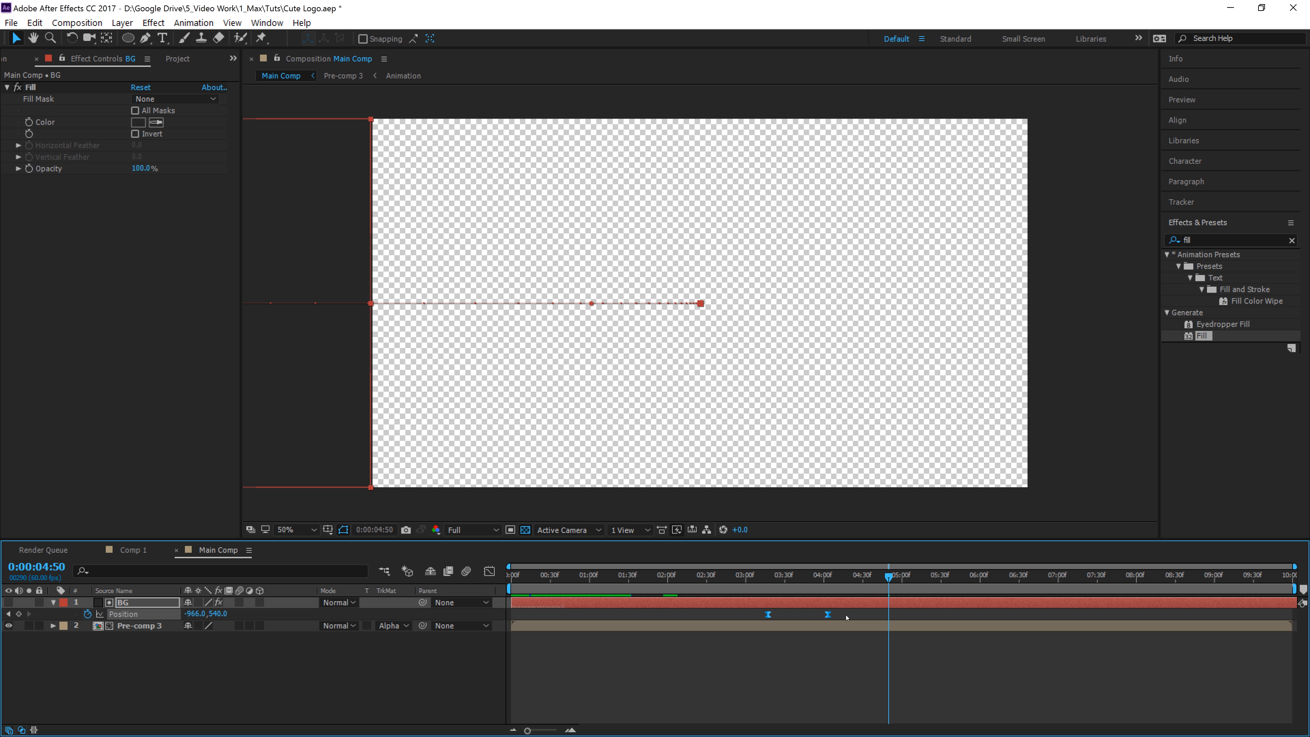
drag(826, 613, 854, 614)
key(Home)
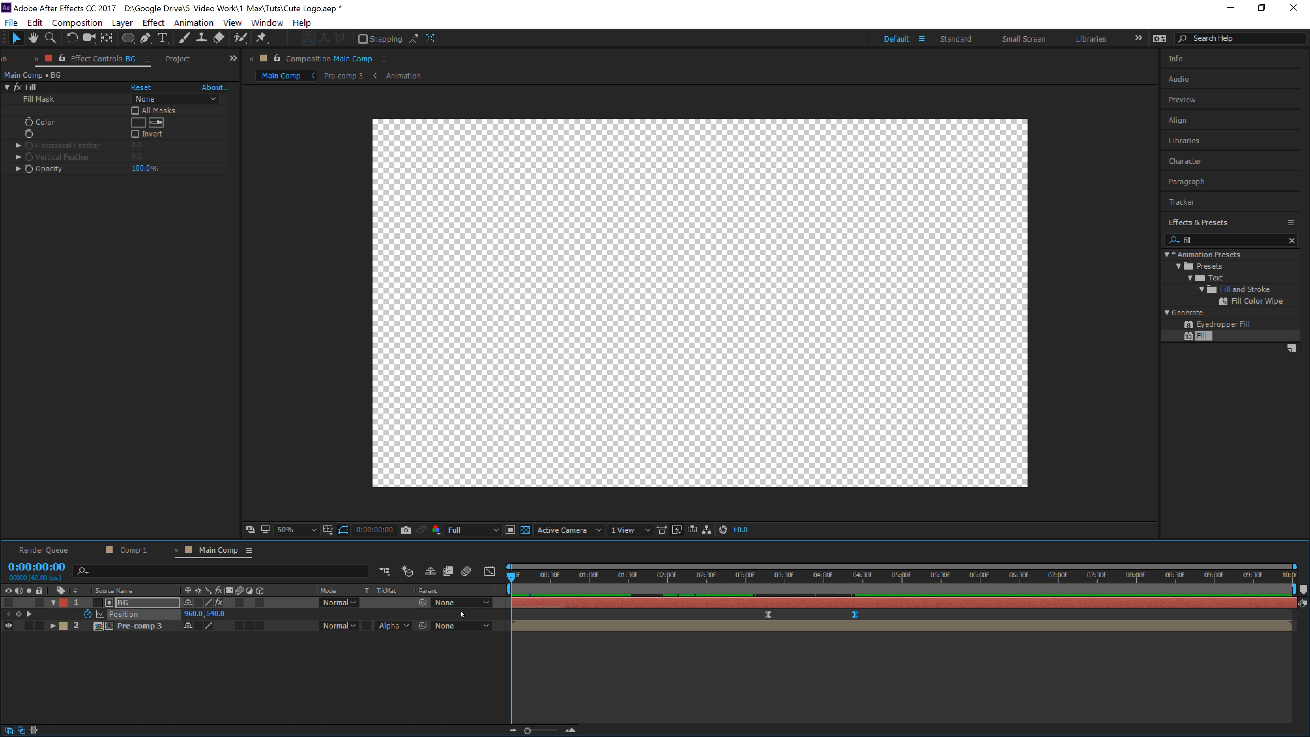
key(space)
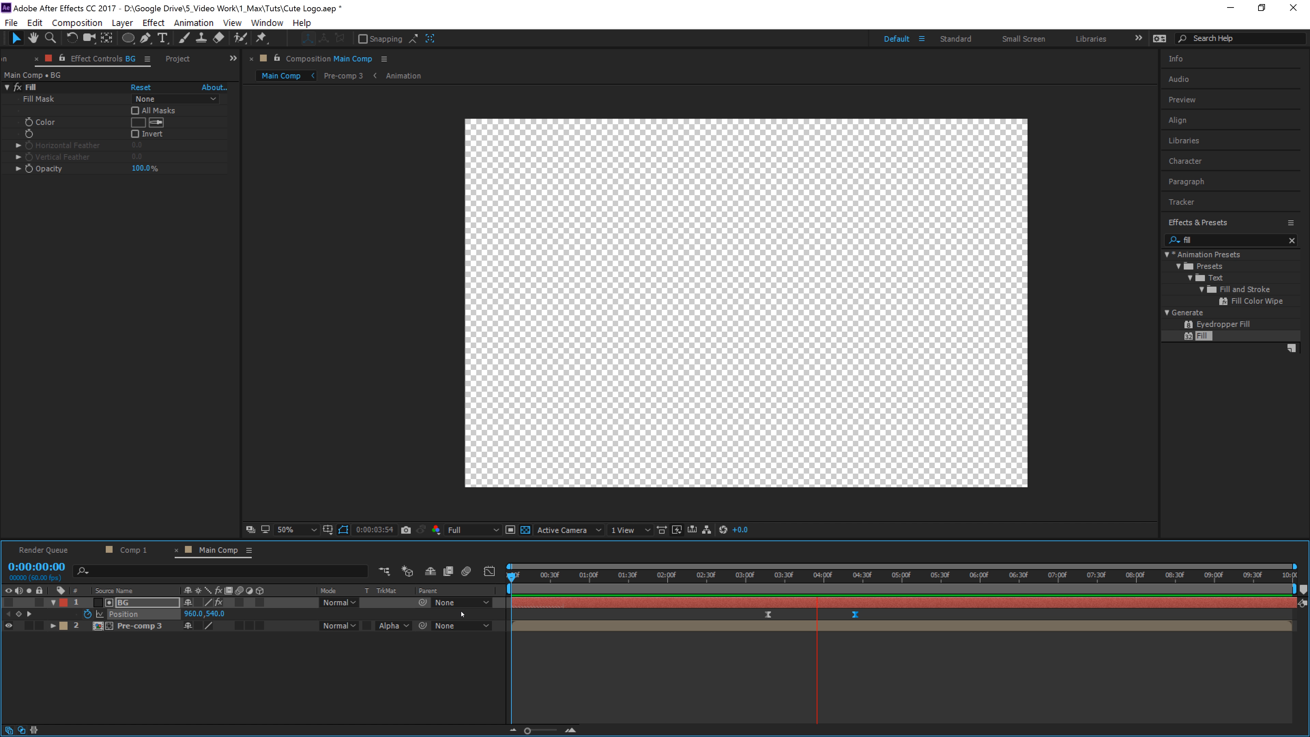
key(space)
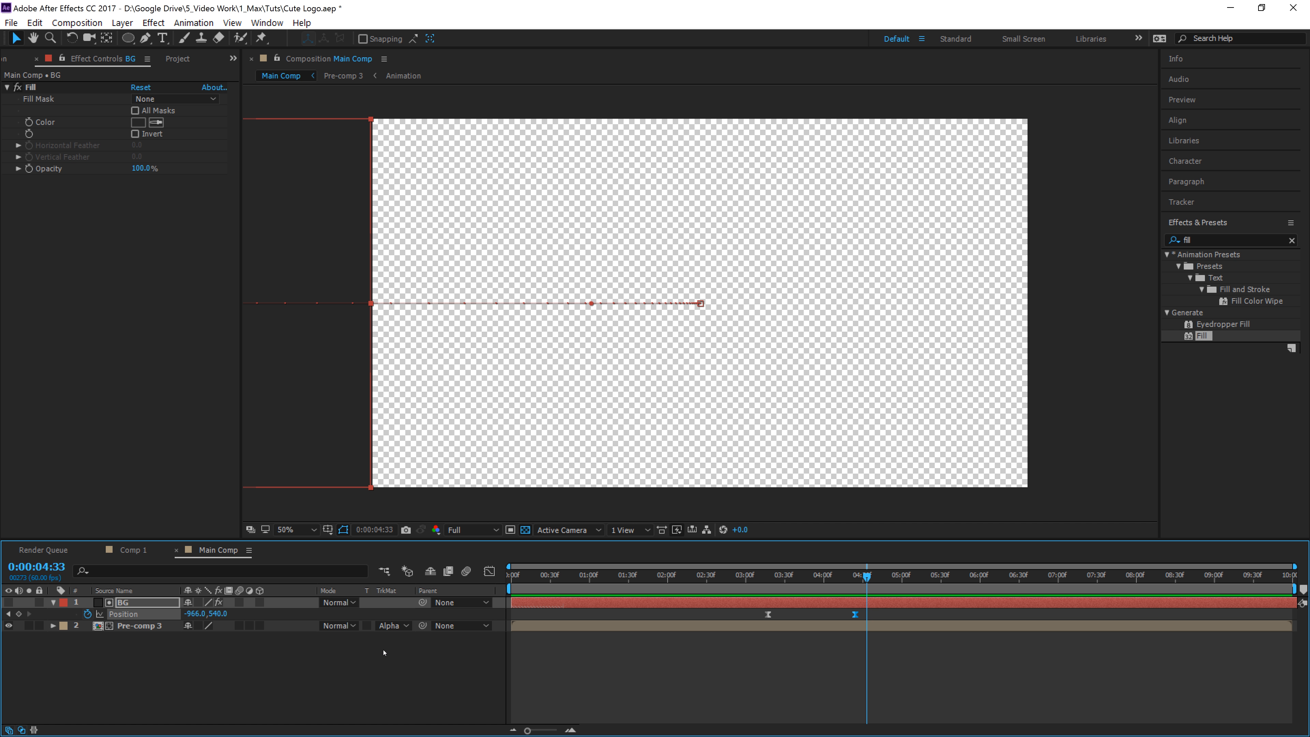
- Pre-compose the BG matte and Pre-comp 3 together as Pre-comp 4, moving all attributes
click(354, 664)
key(ctrl+5)
click(283, 690)
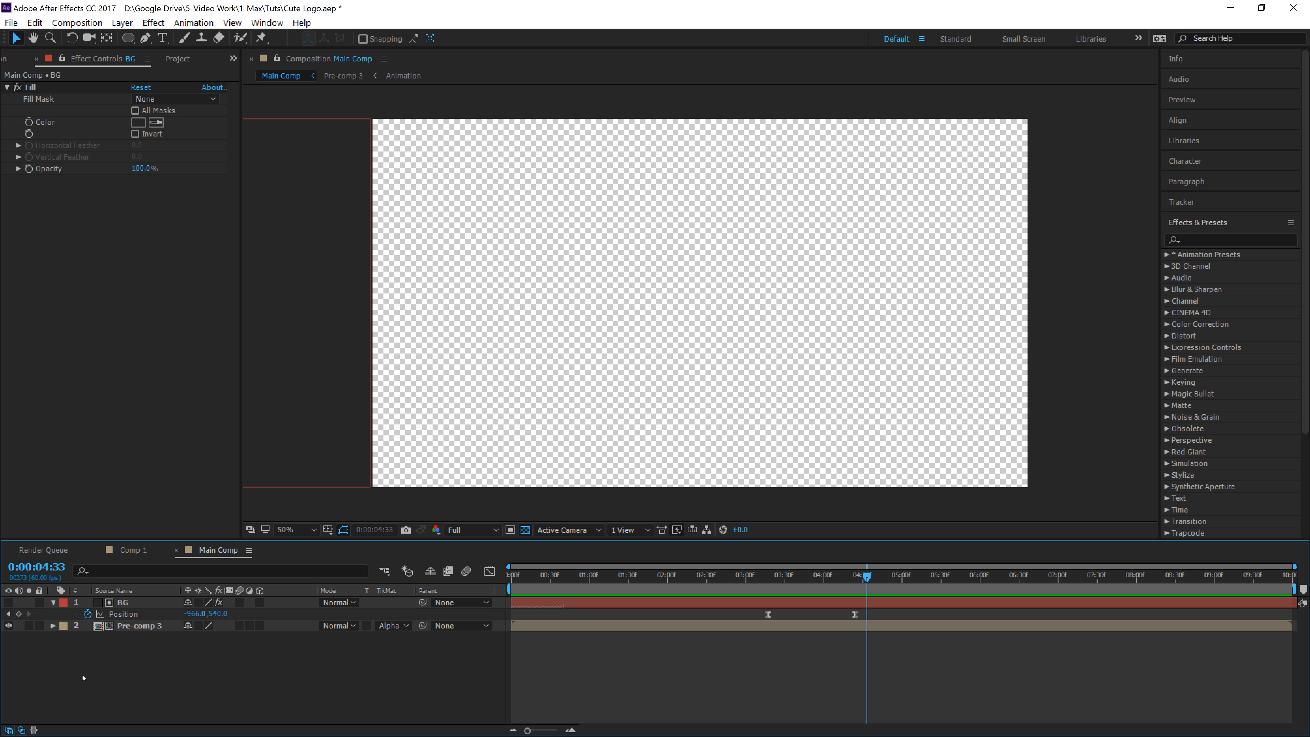
drag(86, 679, 200, 597)
right_click(130, 628)
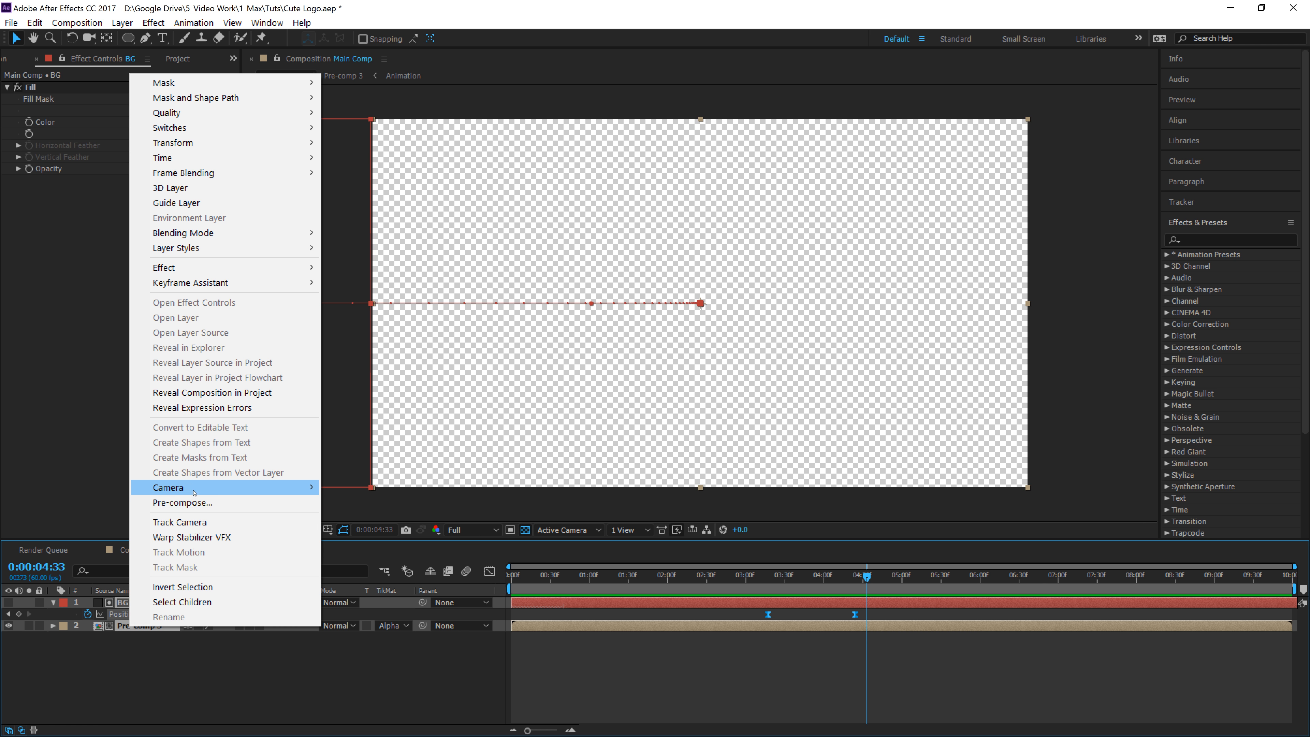
click(193, 501)
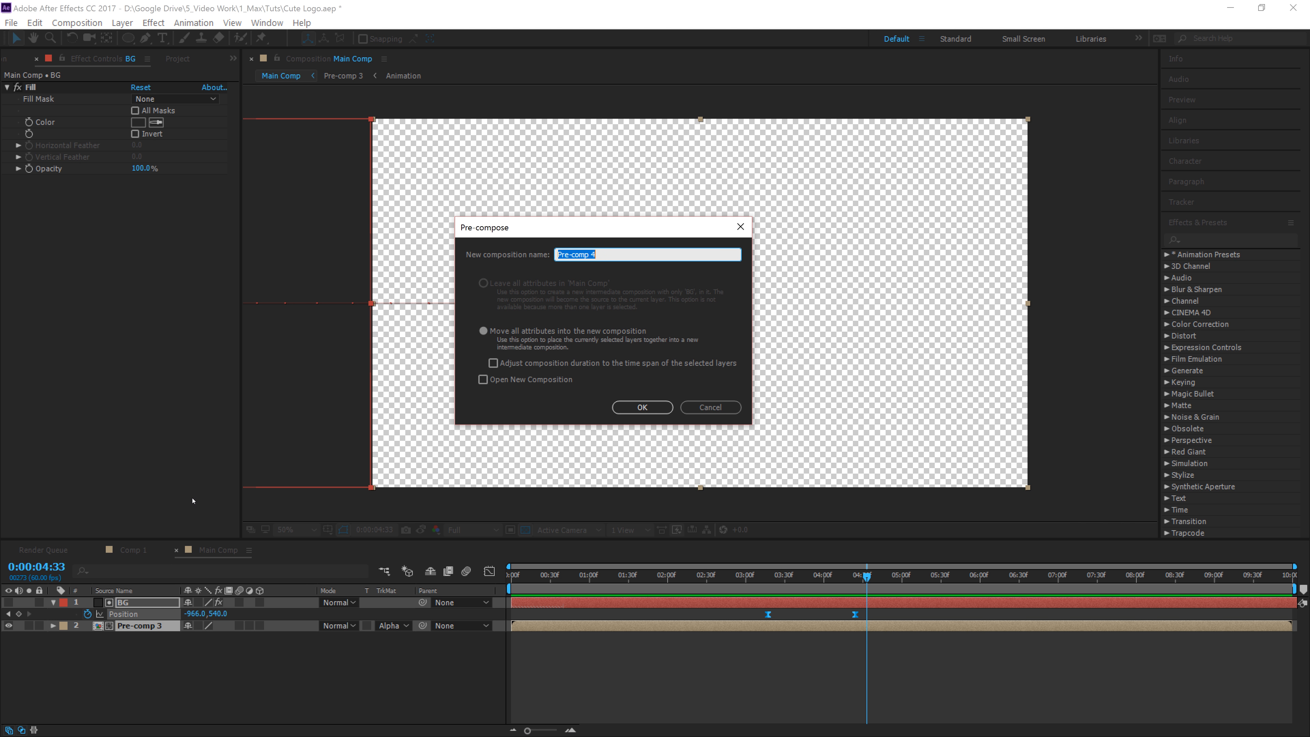
key(Return)
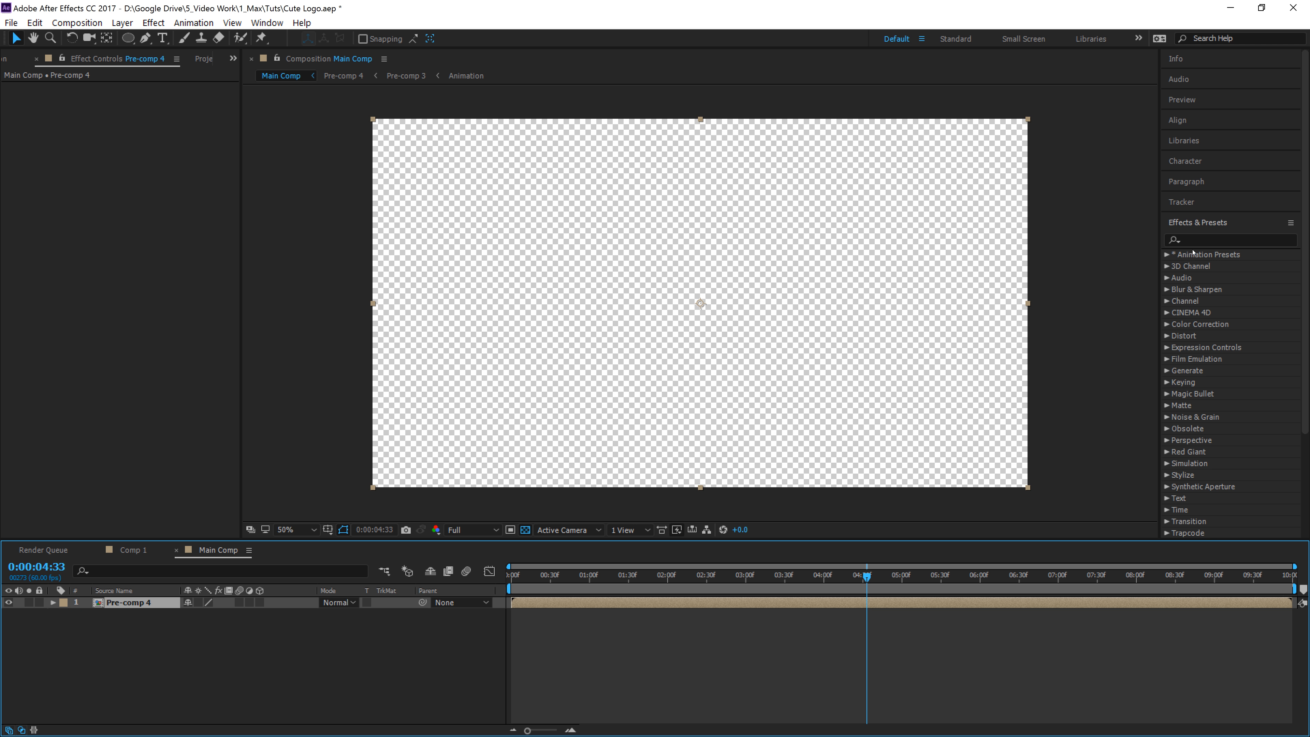
- Find the CC Force Motion Blur effect, apply it to Pre-comp 4 with its default settings, and preview
click(1186, 241)
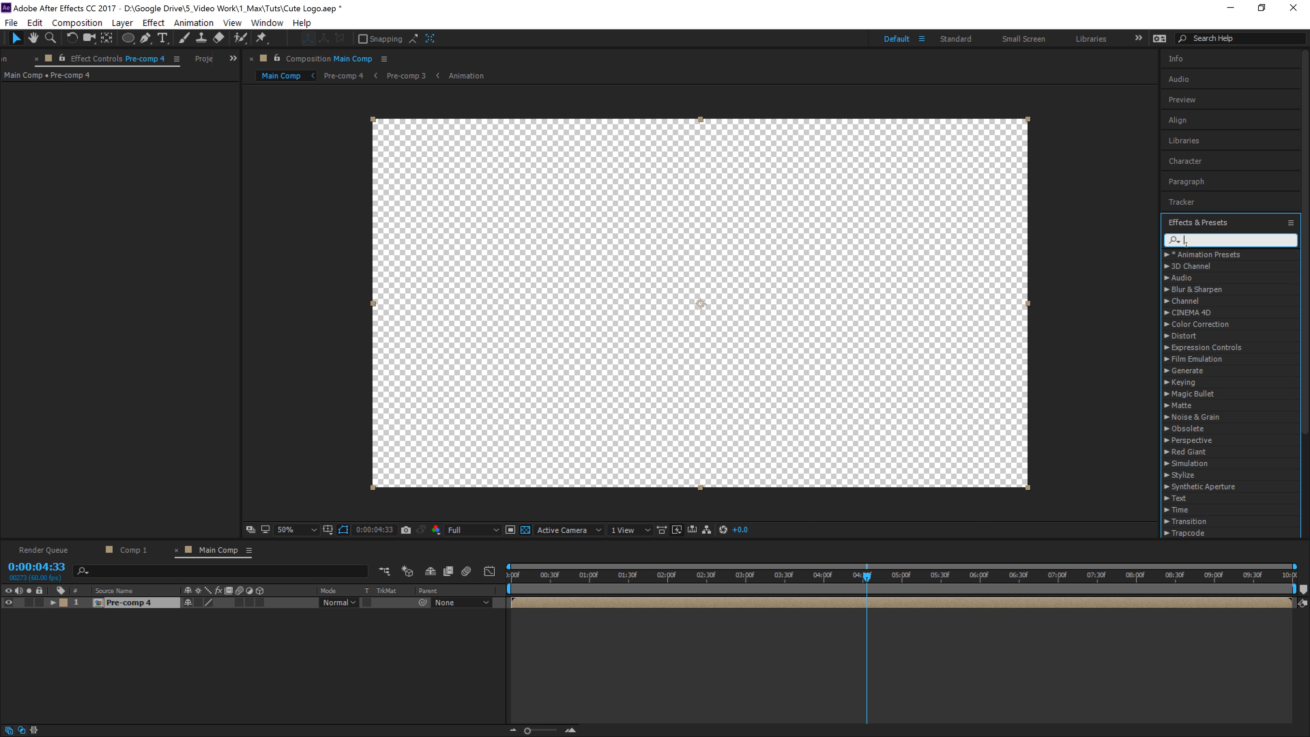
text(cc fo)
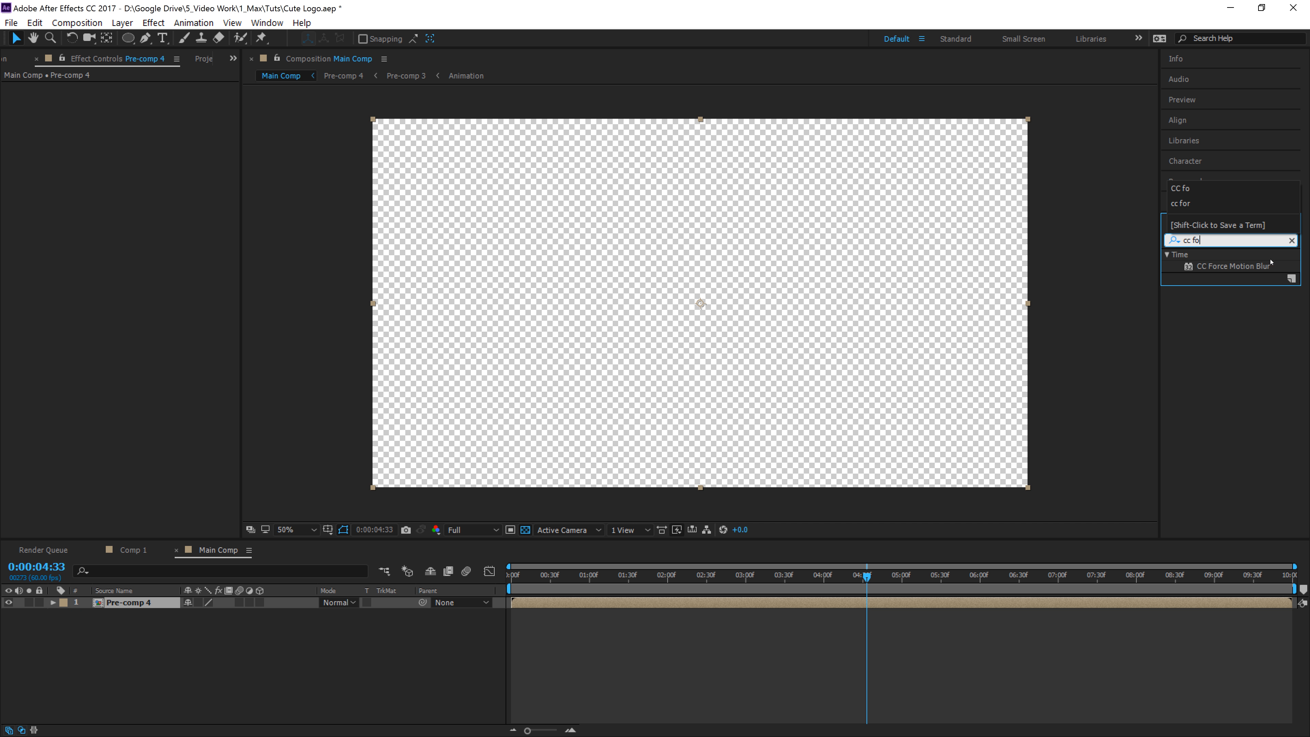
drag(1270, 264, 244, 614)
drag(209, 603, 208, 603)
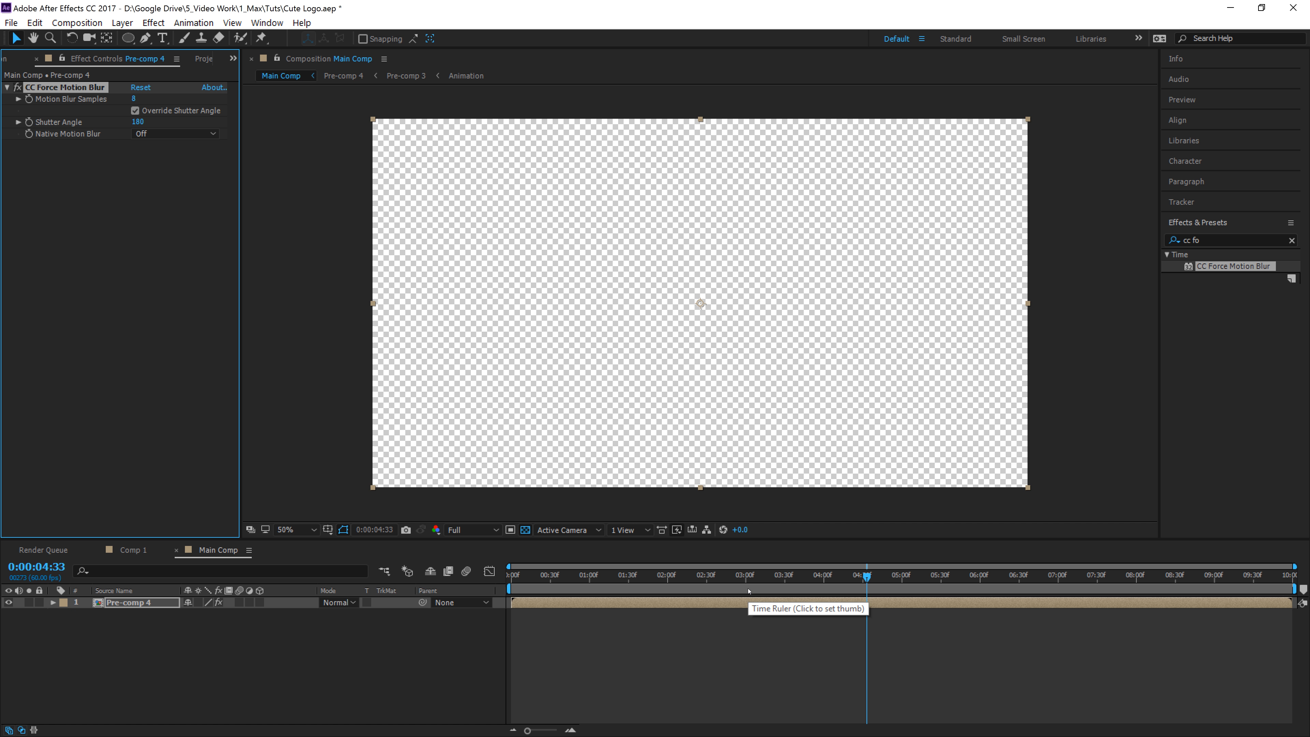
key(space)
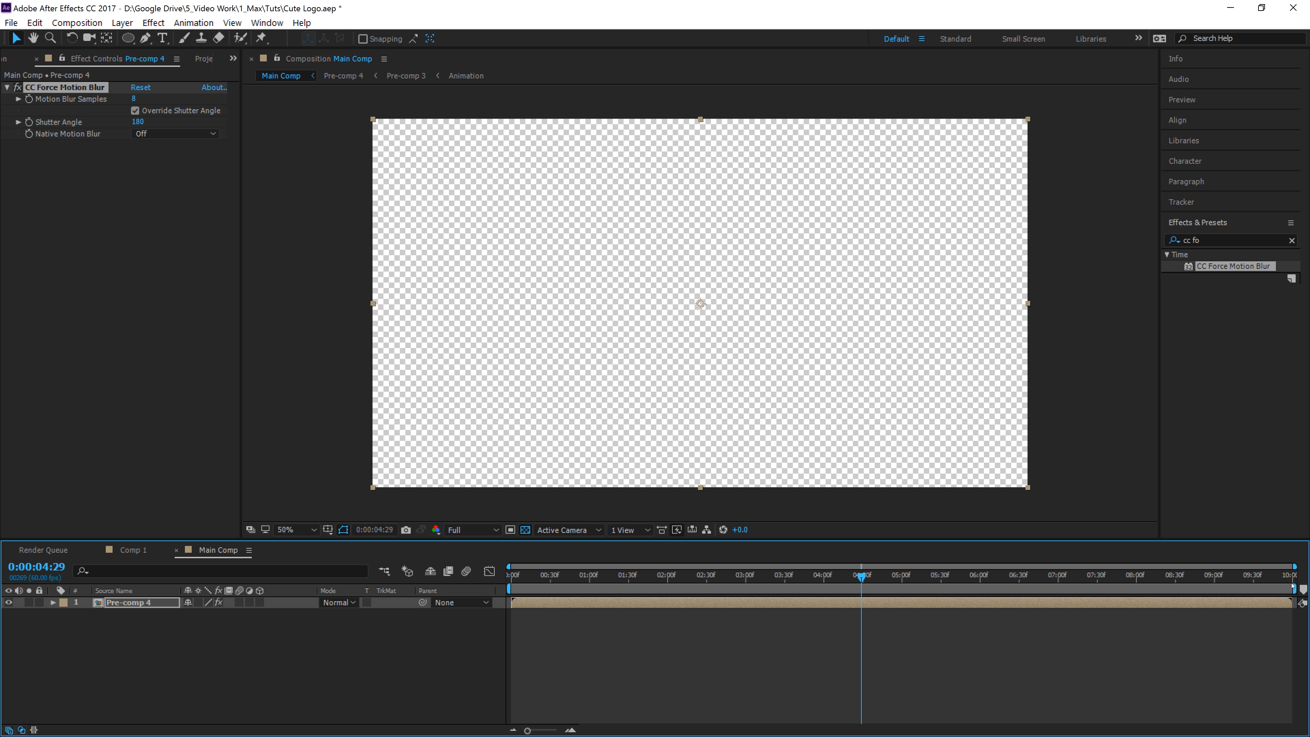
- End the work area at about 0:00:04:30, trim Main Comp to it, and return to the first frame
mouse_move(531, 731)
mouse_down()
mouse_move(550, 730)
mouse_move(527, 731)
mouse_up()
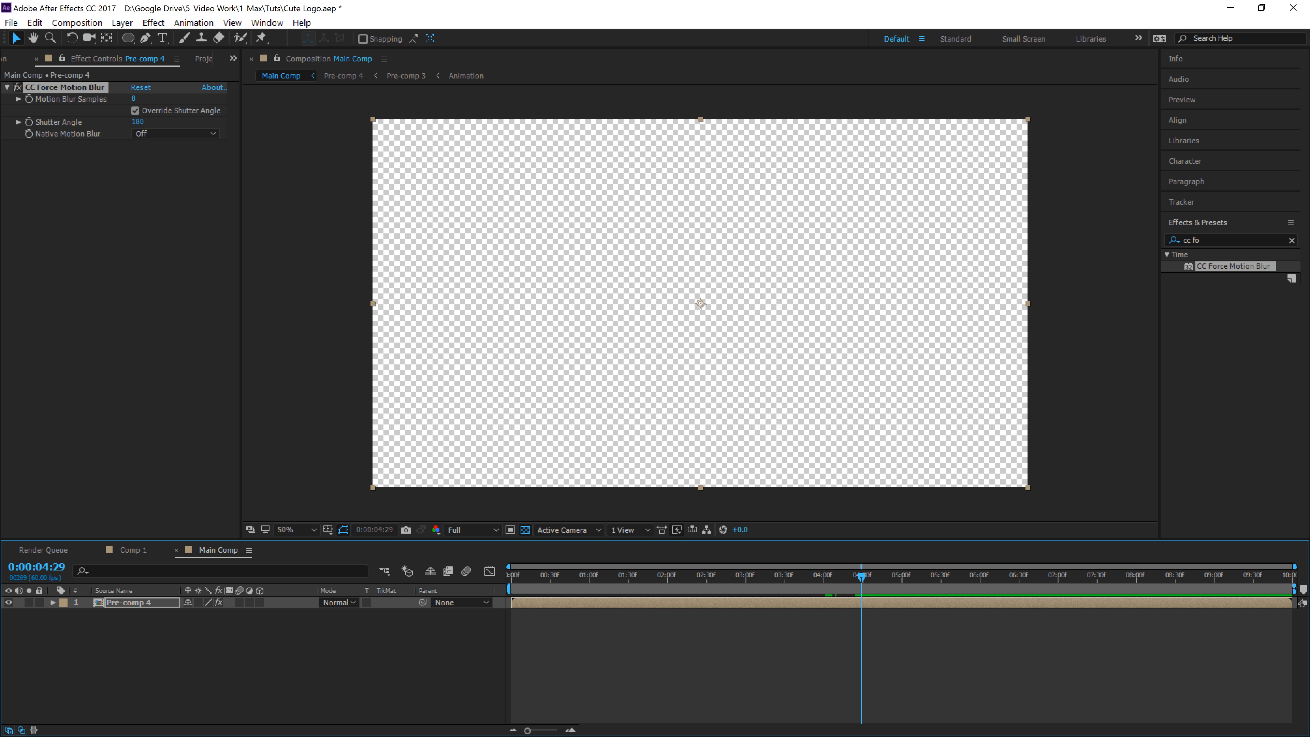
drag(1295, 588, 876, 607)
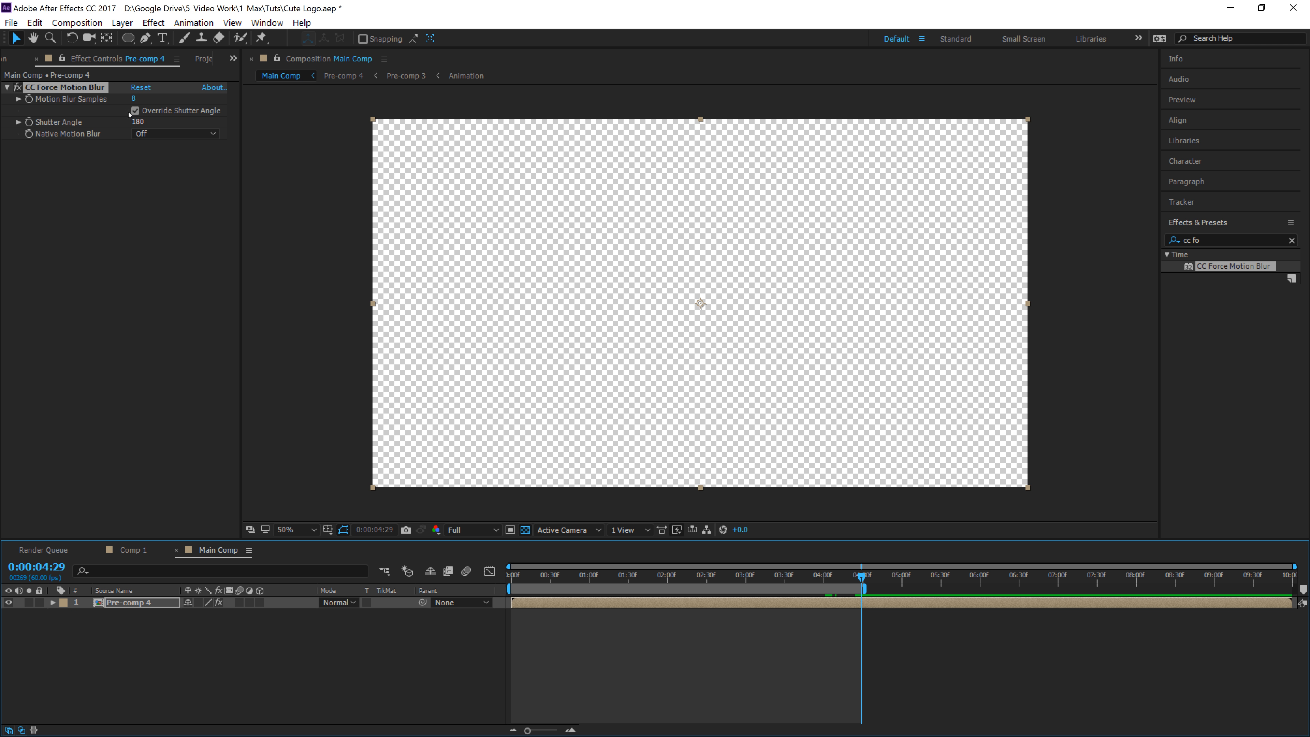
click(76, 23)
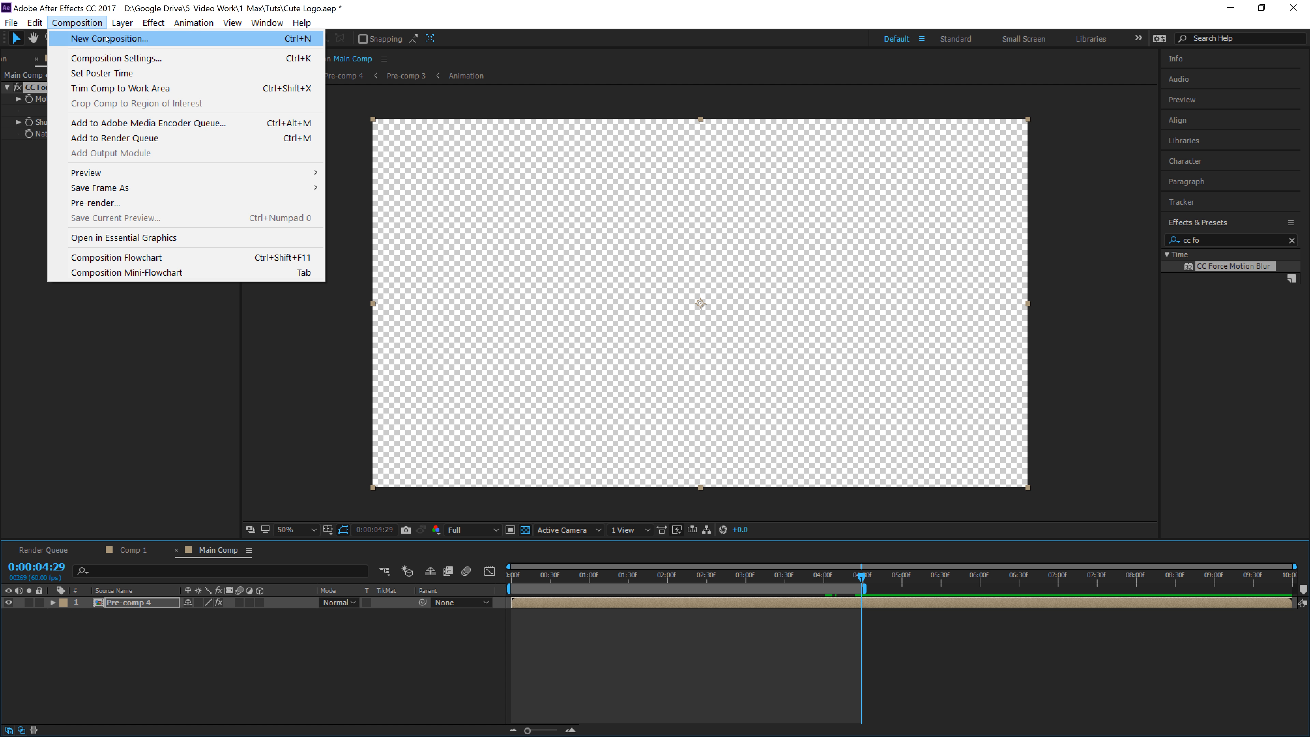
click(103, 90)
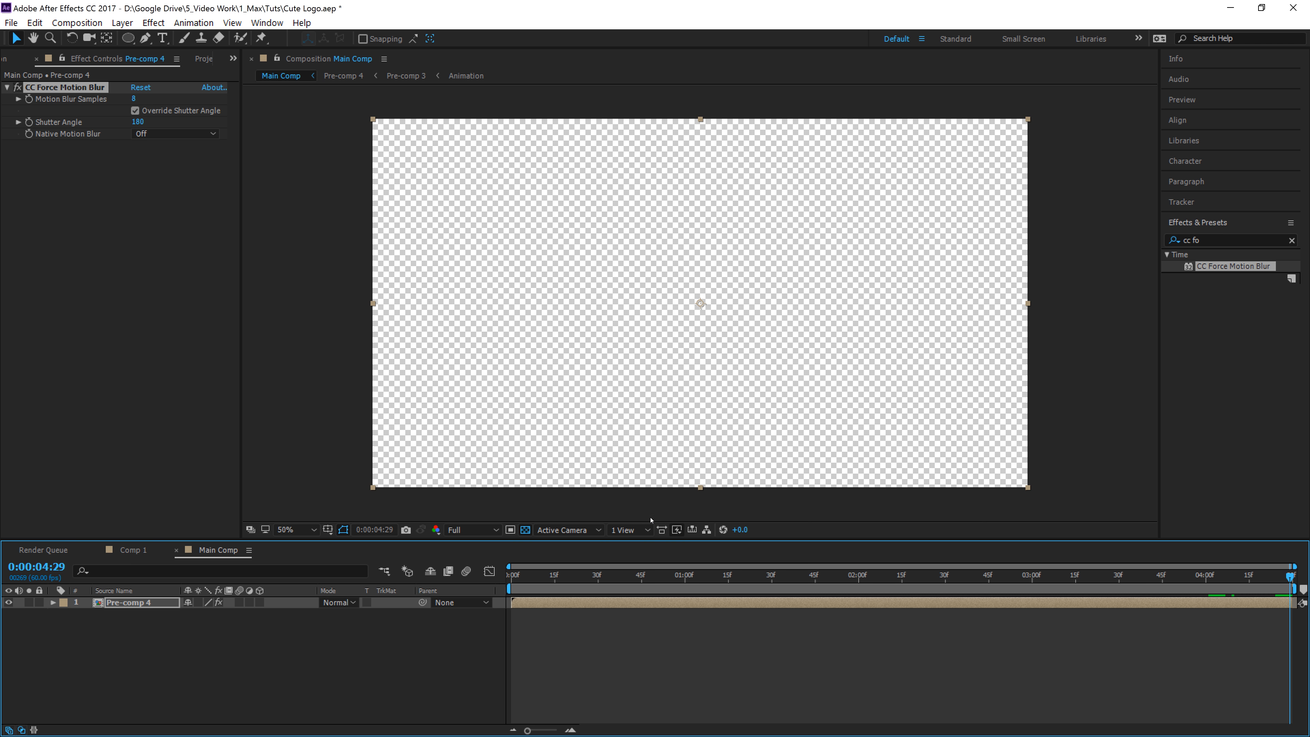
drag(1289, 575, 459, 617)
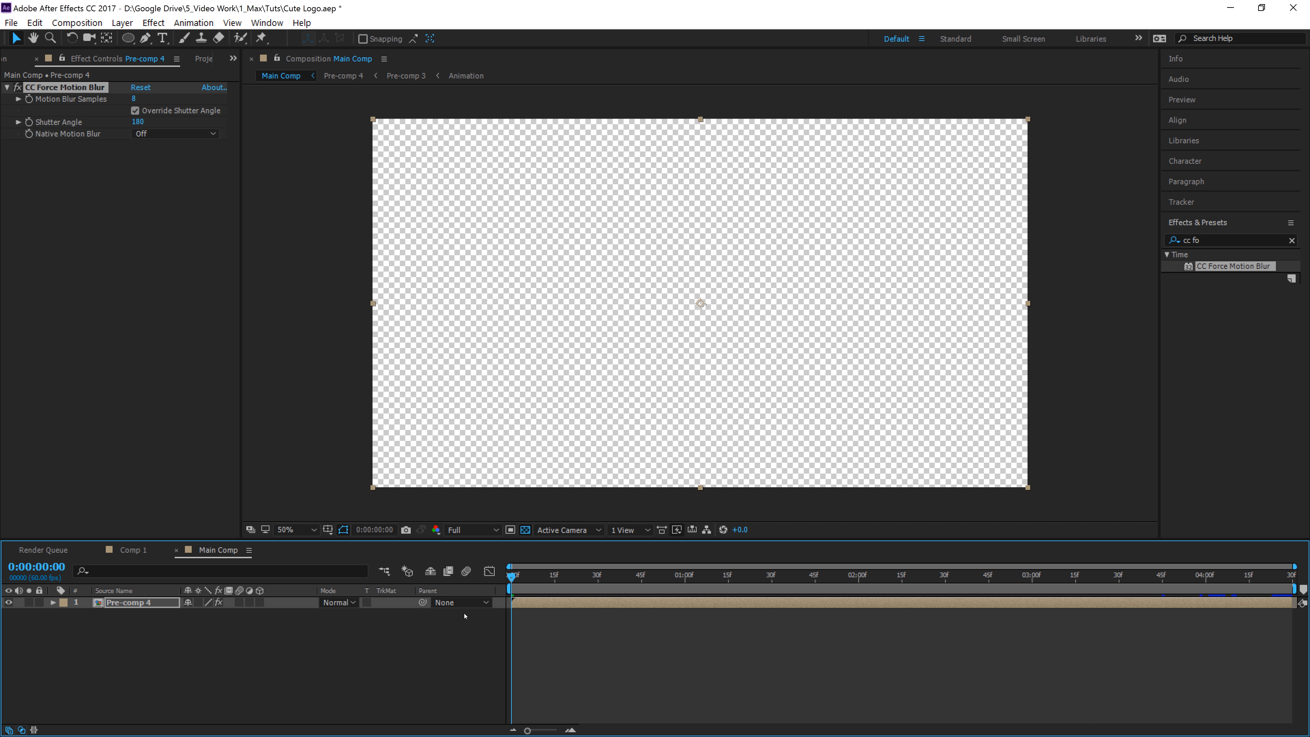